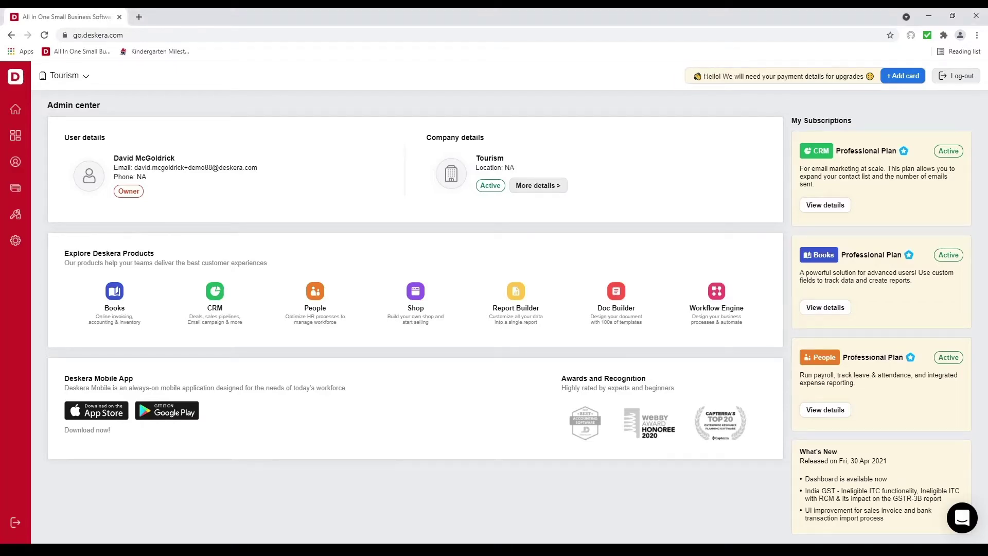
# Step: Launch the Books product from the Admin center in a new tab
pyautogui.click(115, 292)
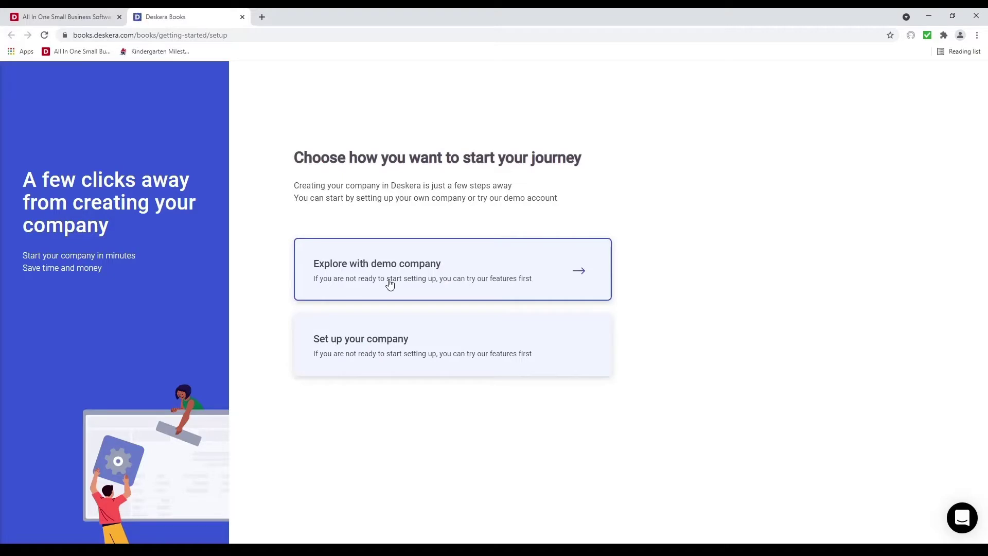
# Step: Set up your own company as Tourism Pte Ltd in United States of America with USD
pyautogui.click(424, 336)
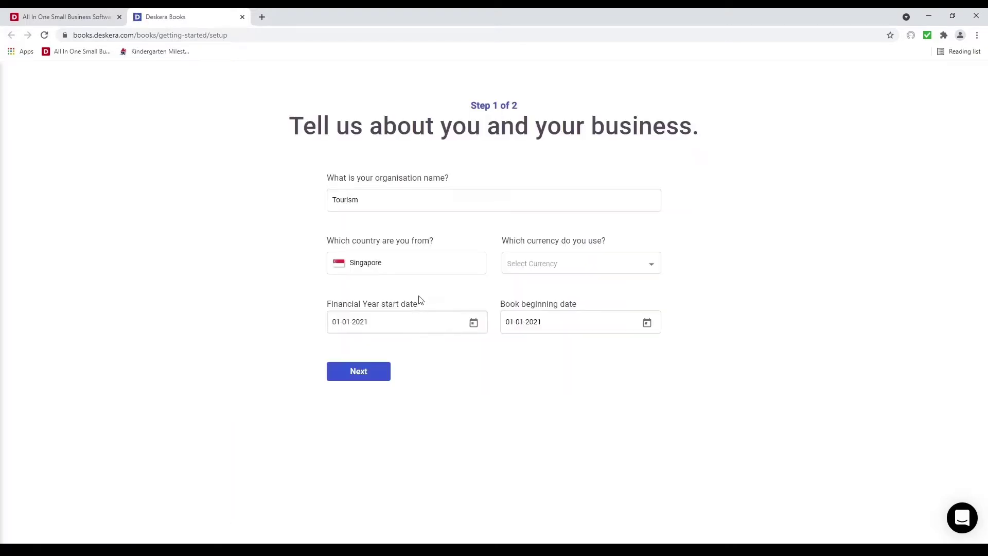
pyautogui.click(374, 202)
pyautogui.click(379, 226)
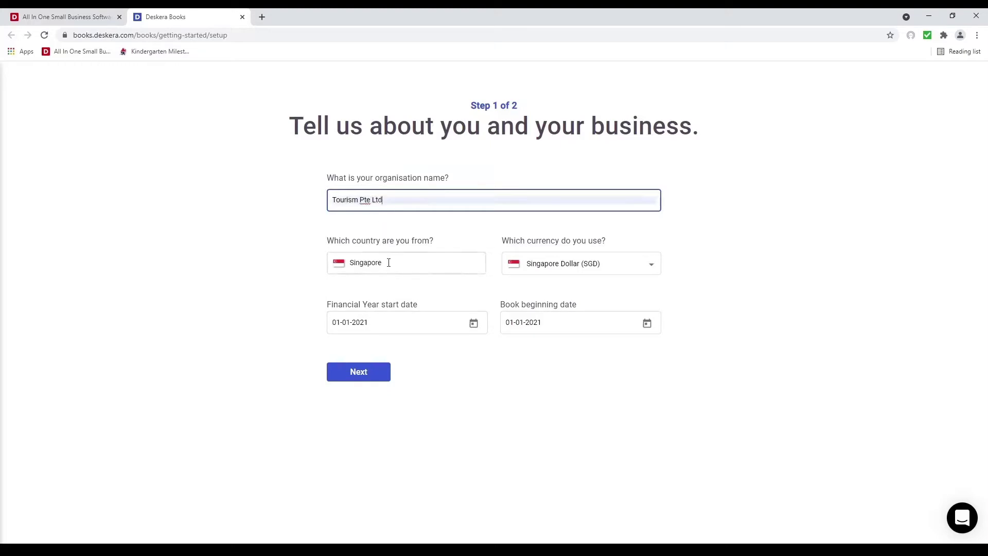
pyautogui.click(388, 262)
pyautogui.write('Un')
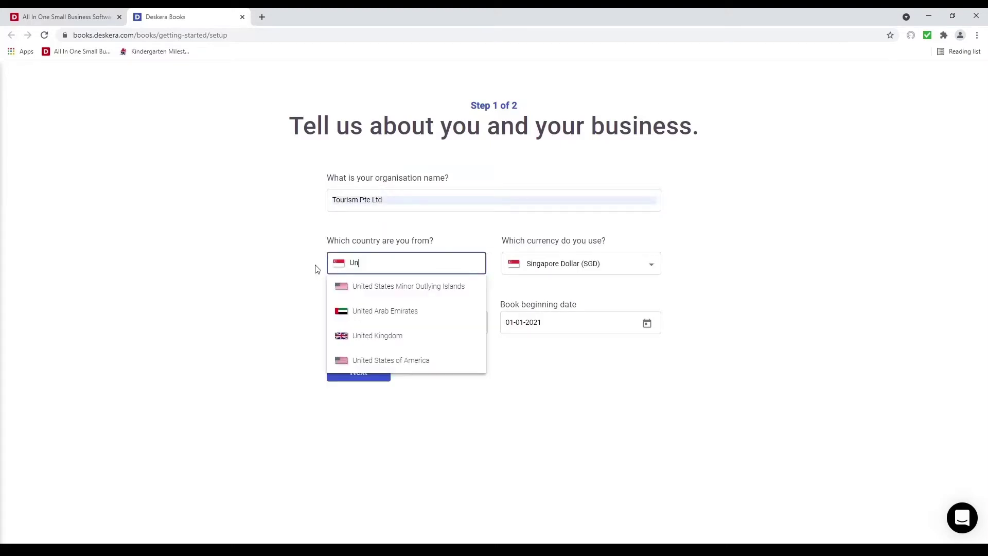
pyautogui.click(425, 360)
pyautogui.click(551, 273)
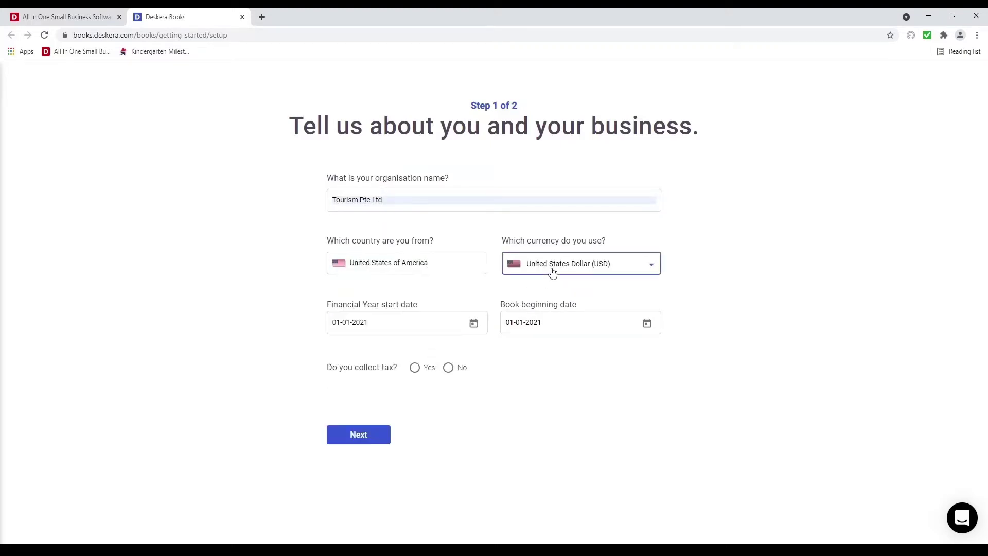
pyautogui.click(553, 267)
# Step: Set the books beginning date to May 1 2021, answer Yes to collecting tax, and continue
pyautogui.click(473, 324)
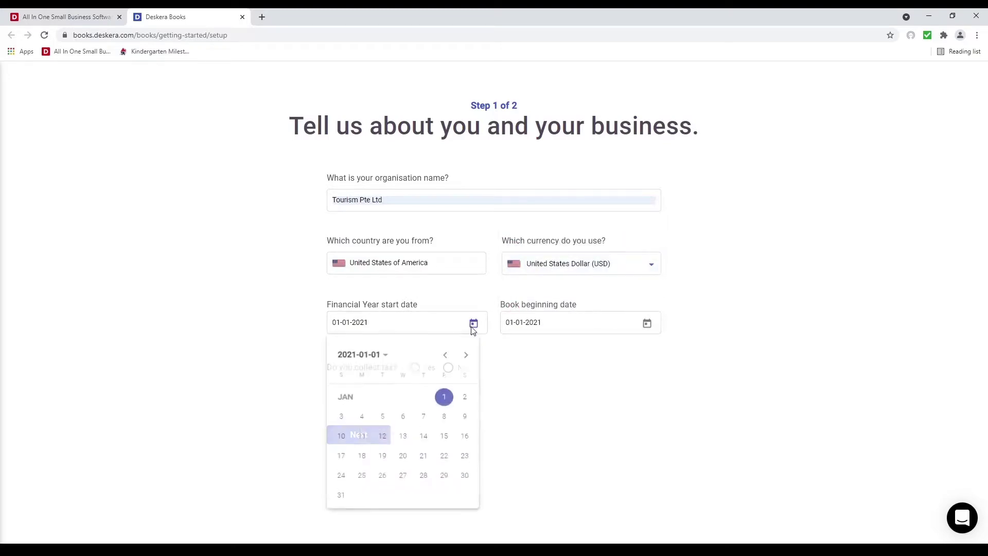
pyautogui.click(647, 323)
pyautogui.click(647, 322)
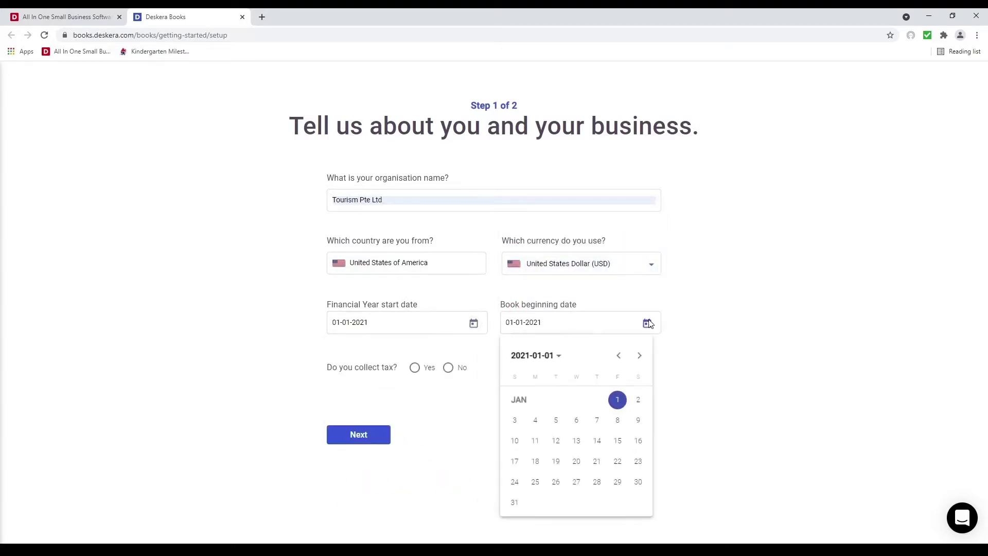
pyautogui.click(639, 355)
pyautogui.click(640, 355)
pyautogui.click(640, 356)
pyautogui.click(640, 355)
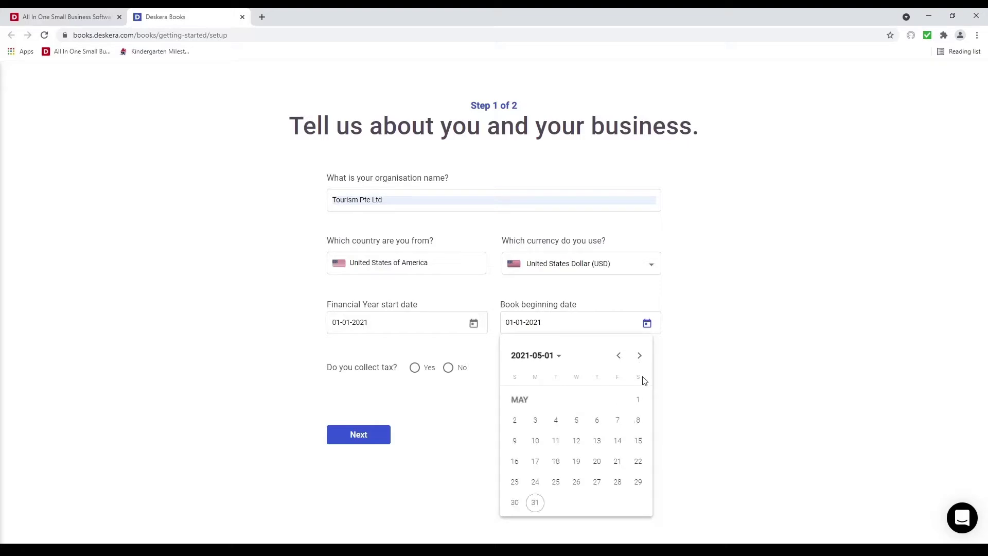
pyautogui.click(639, 401)
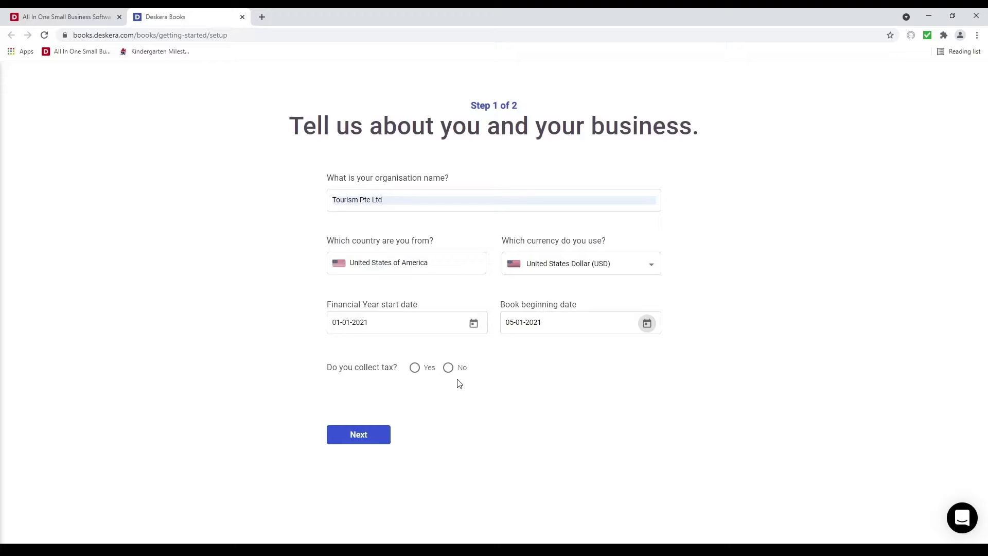
pyautogui.click(415, 368)
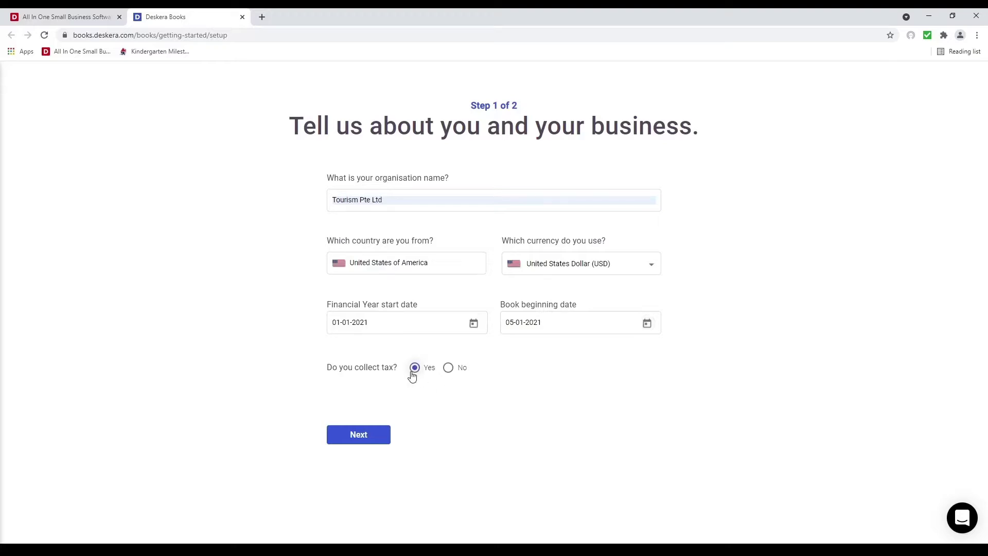
pyautogui.click(371, 440)
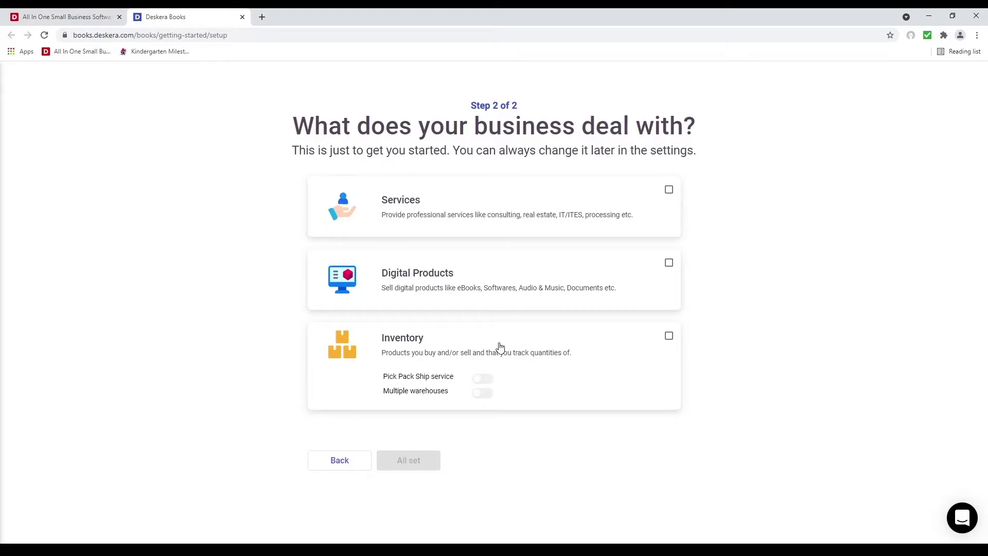
# Step: Tick Services as the business type and finish with 'All set'
pyautogui.click(670, 191)
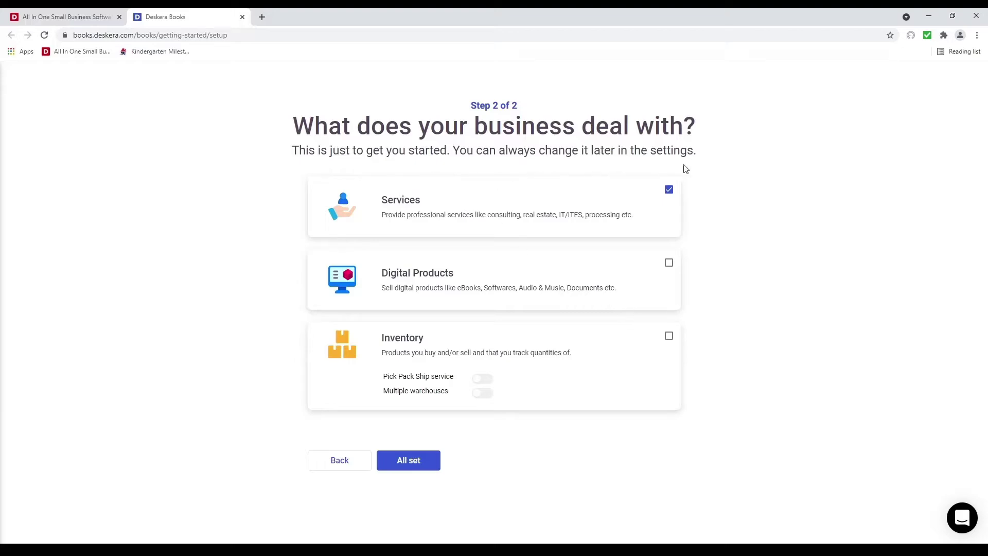
pyautogui.click(426, 467)
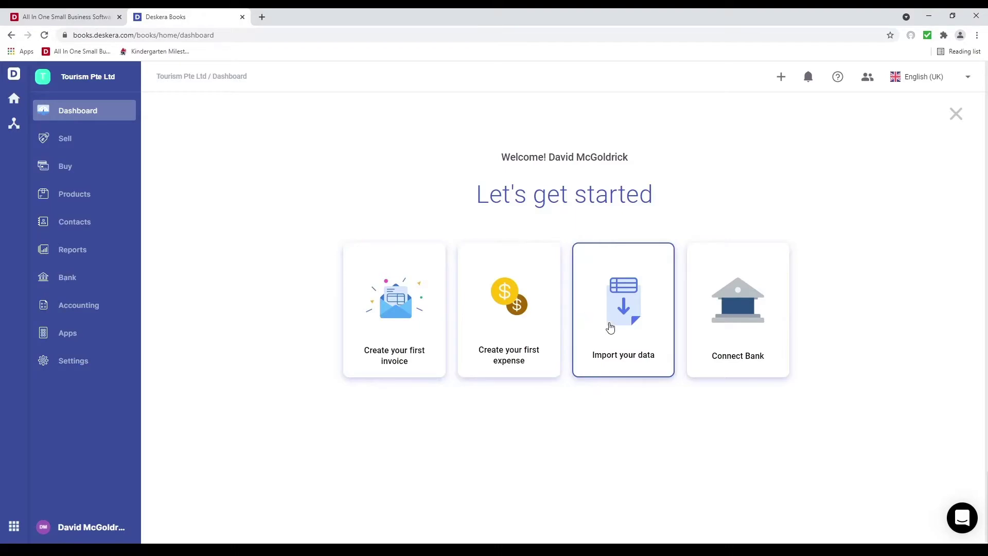
# Step: Choose 'Do it later' for the data import and open Settings > Organisation Profile
pyautogui.click(610, 324)
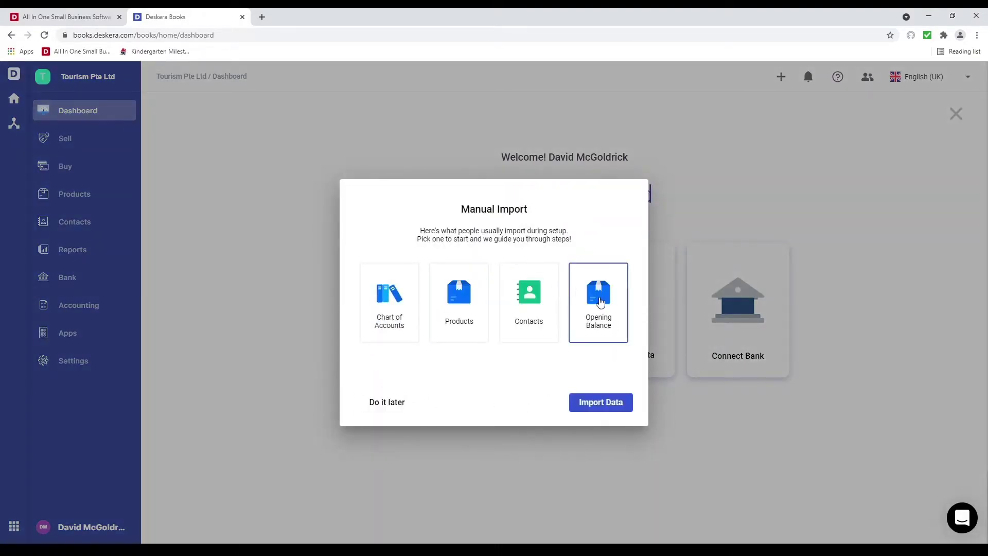
pyautogui.click(397, 406)
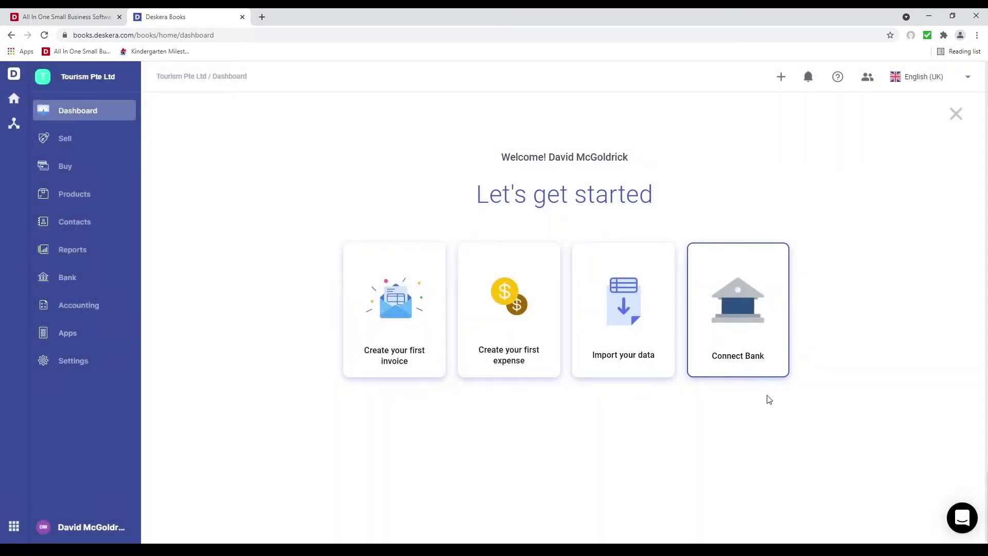
pyautogui.click(102, 367)
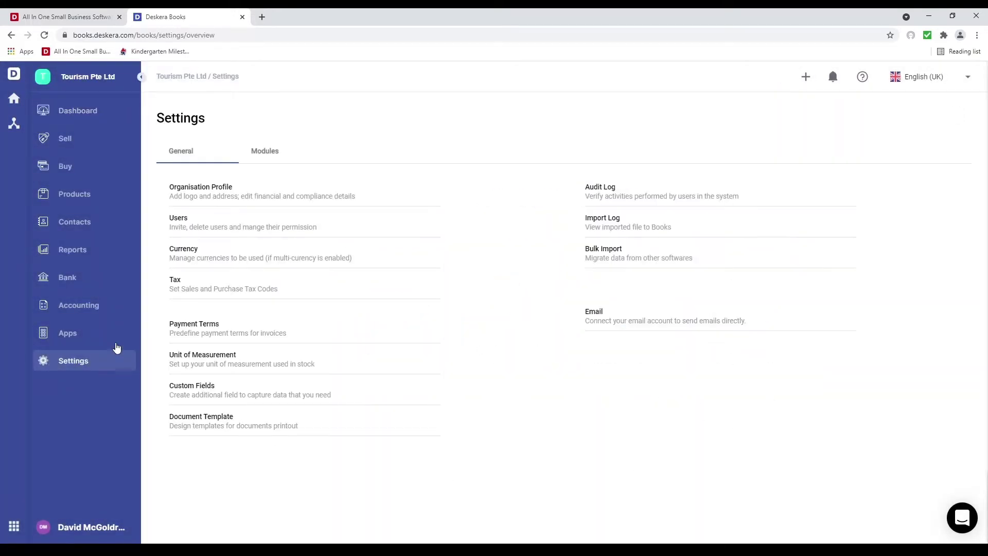
pyautogui.click(230, 189)
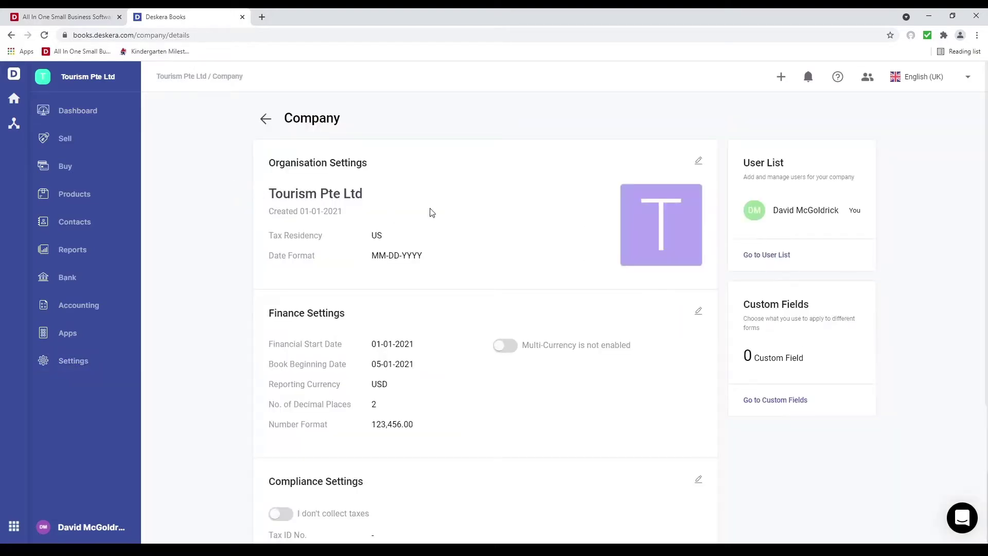
# Step: Add a picture as the company logo and keep the MM-DD-YYYY date format
pyautogui.click(700, 163)
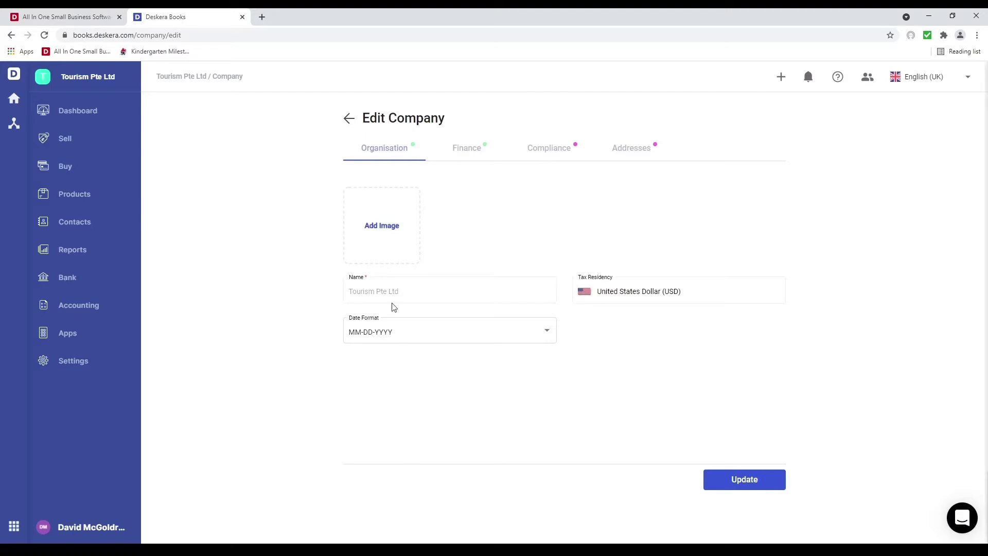
pyautogui.click(394, 230)
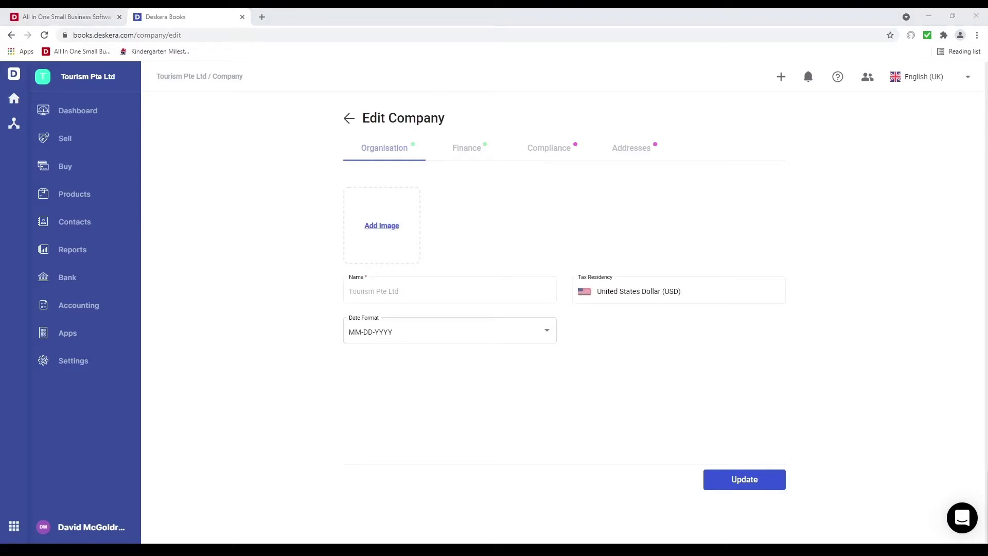
pyautogui.press('Return')
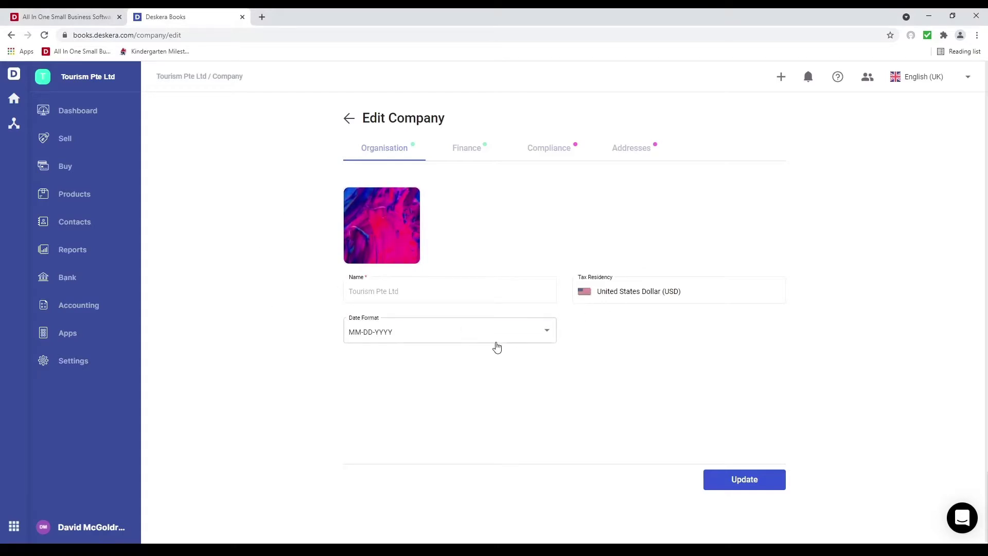
pyautogui.click(494, 332)
pyautogui.click(503, 219)
pyautogui.click(472, 157)
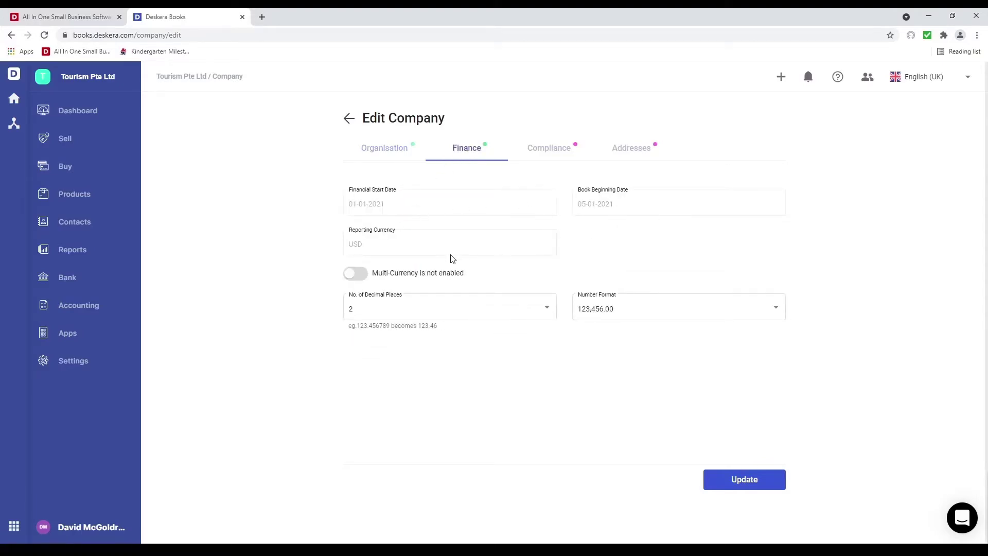
# Step: Keep 2 decimal places, turn on Multi-Currency, and save CAD, AUD and EUR as currencies
pyautogui.click(412, 318)
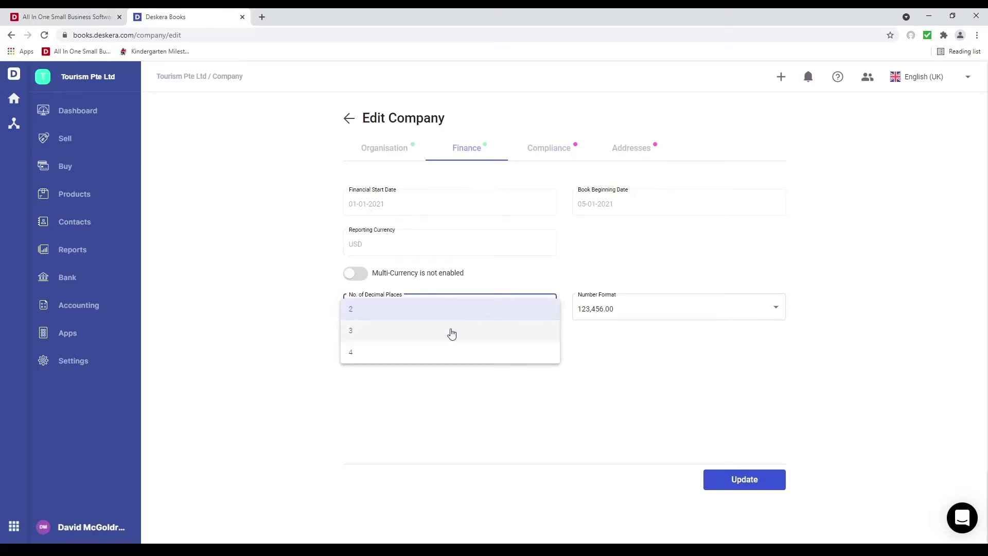
pyautogui.click(688, 344)
pyautogui.click(661, 311)
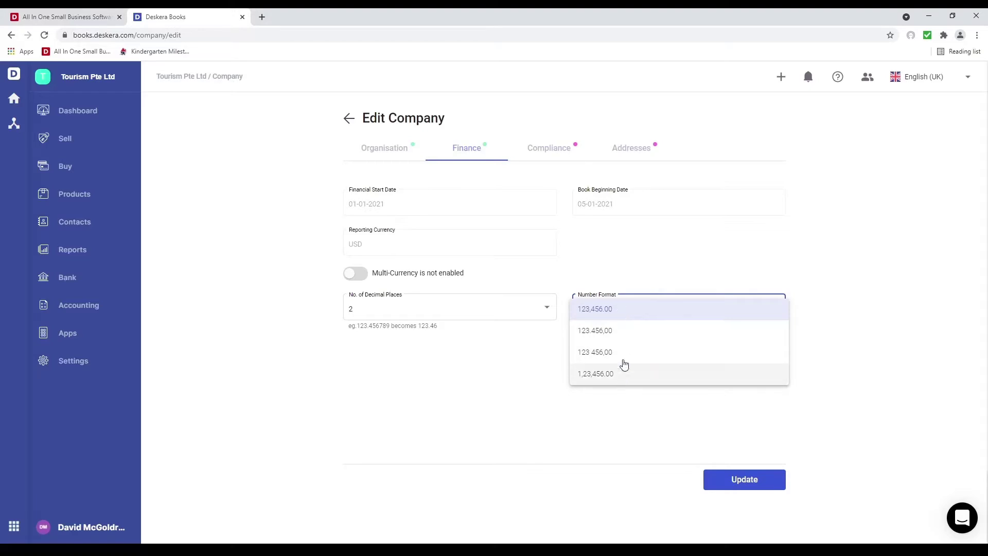
pyautogui.click(355, 273)
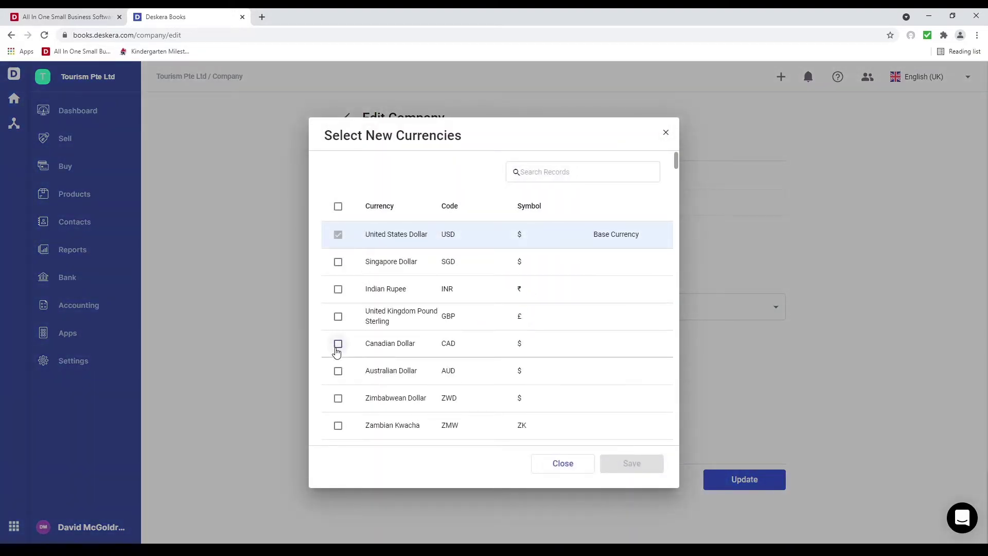
pyautogui.click(337, 345)
pyautogui.click(338, 371)
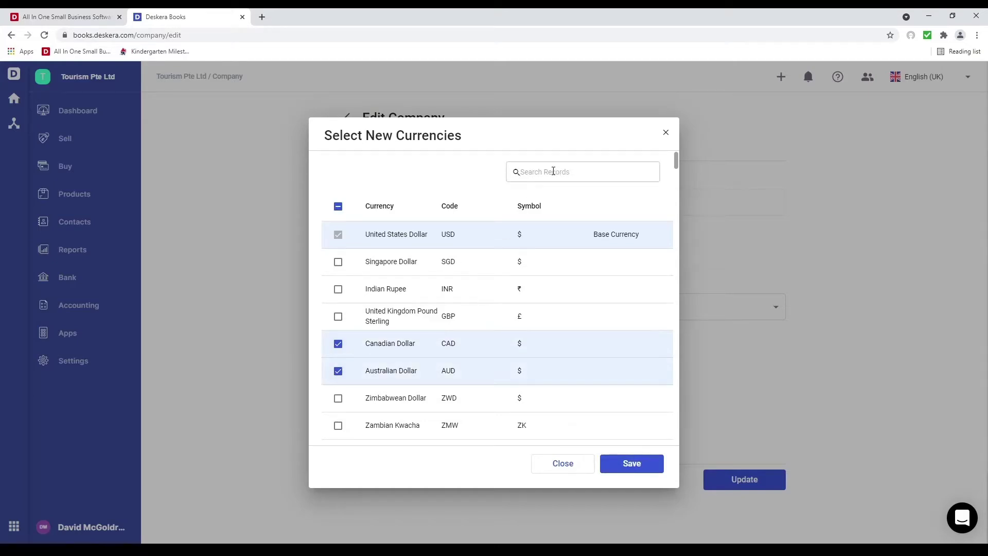
pyautogui.write('eur')
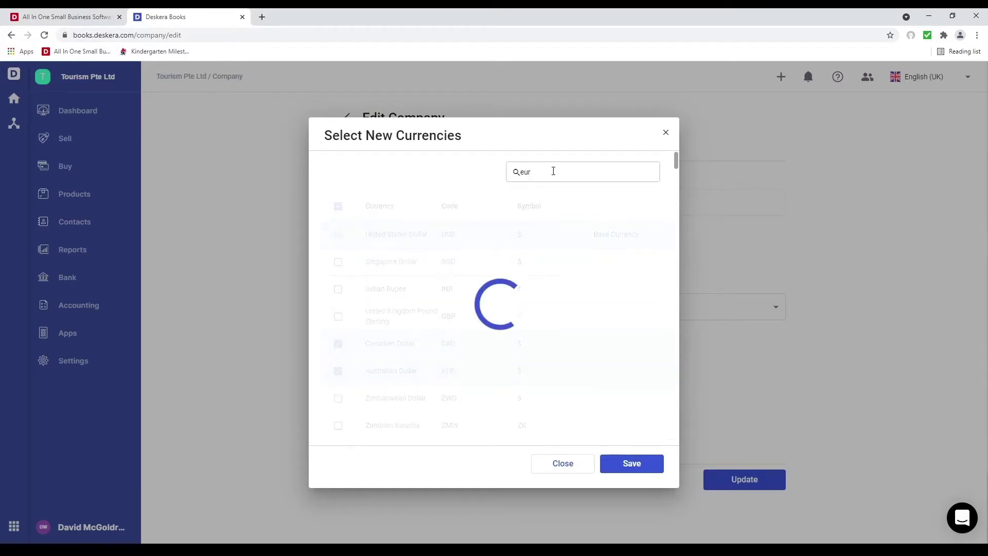
pyautogui.click(339, 234)
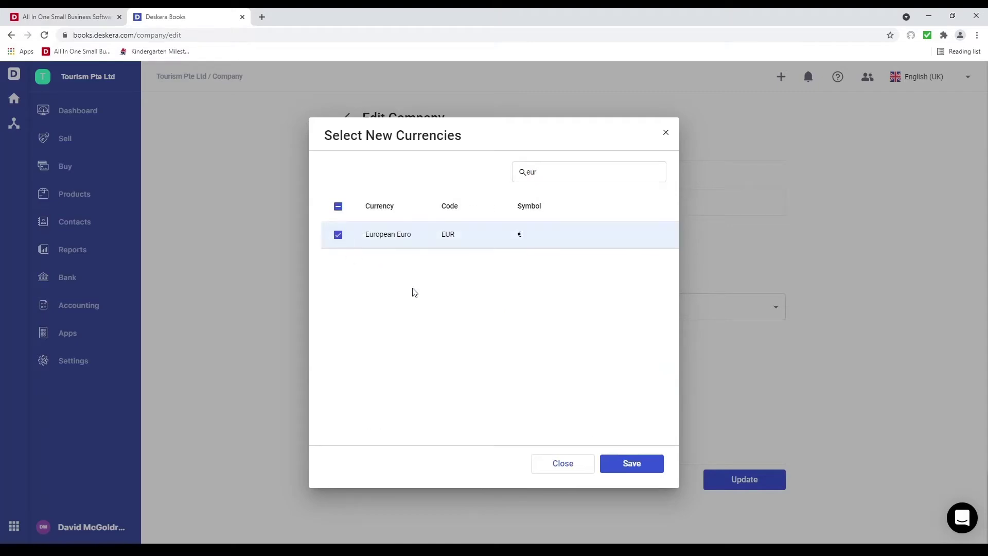
pyautogui.click(644, 469)
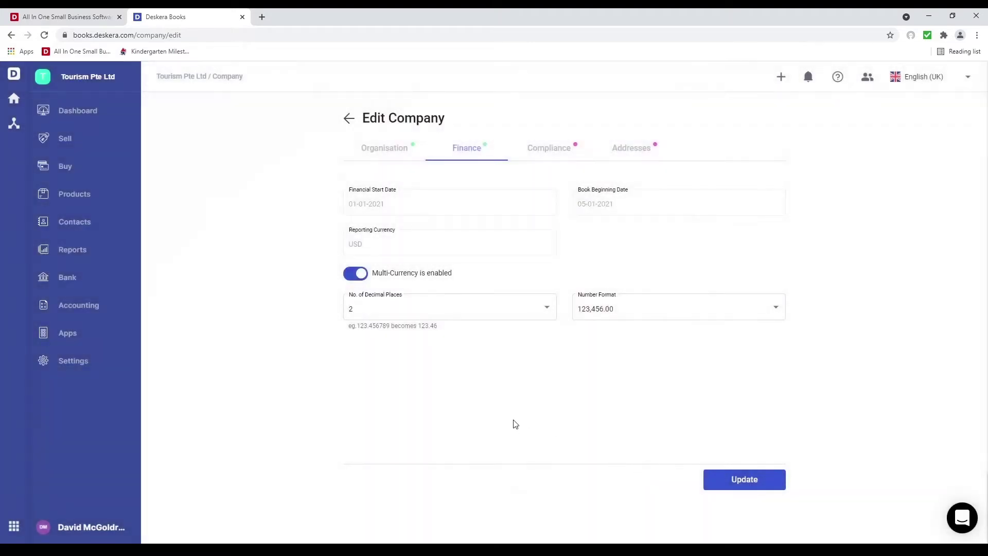
pyautogui.click(551, 156)
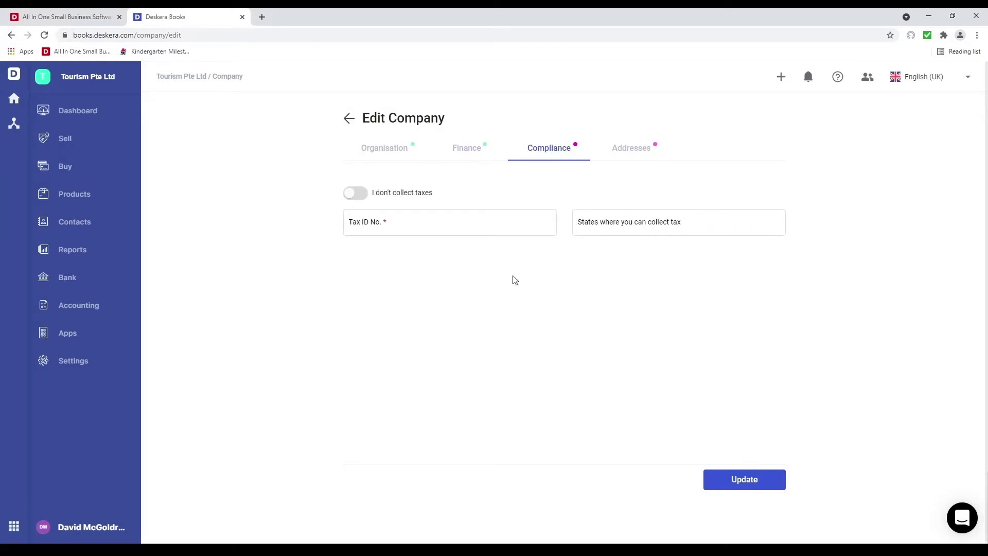
# Step: Enter the company's tax ID number and add Texas and California as tax-collecting states
pyautogui.click(385, 152)
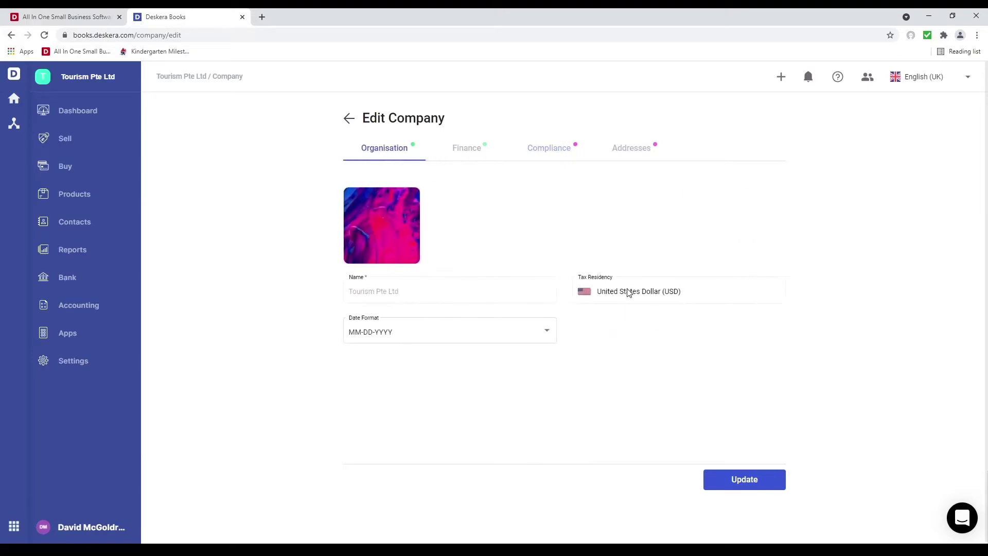
pyautogui.click(536, 152)
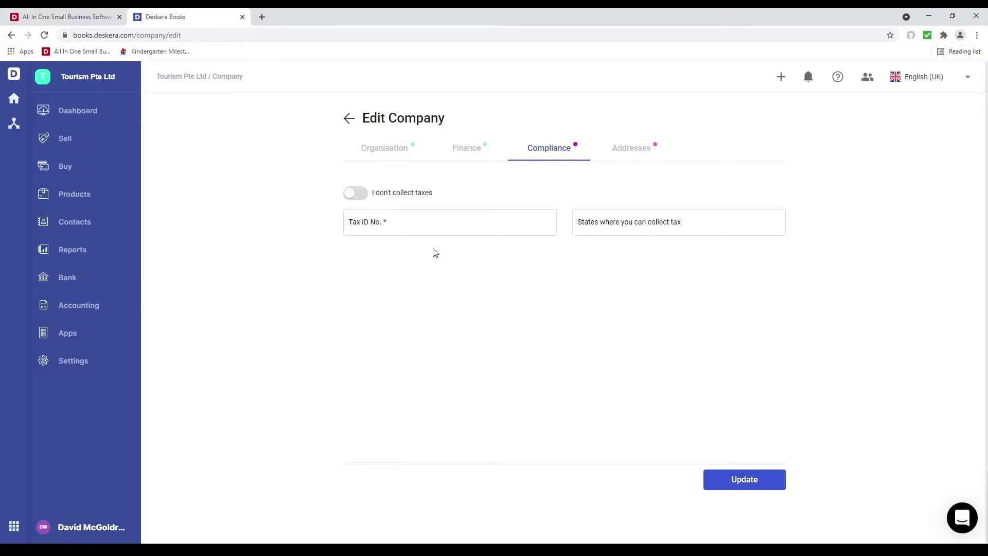
pyautogui.click(400, 224)
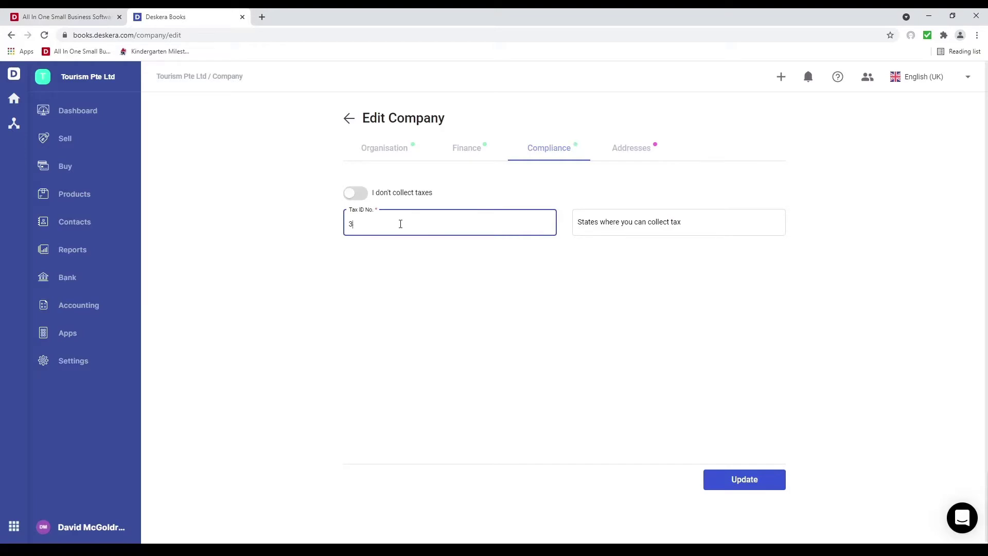
pyautogui.write('343434')
pyautogui.click(623, 229)
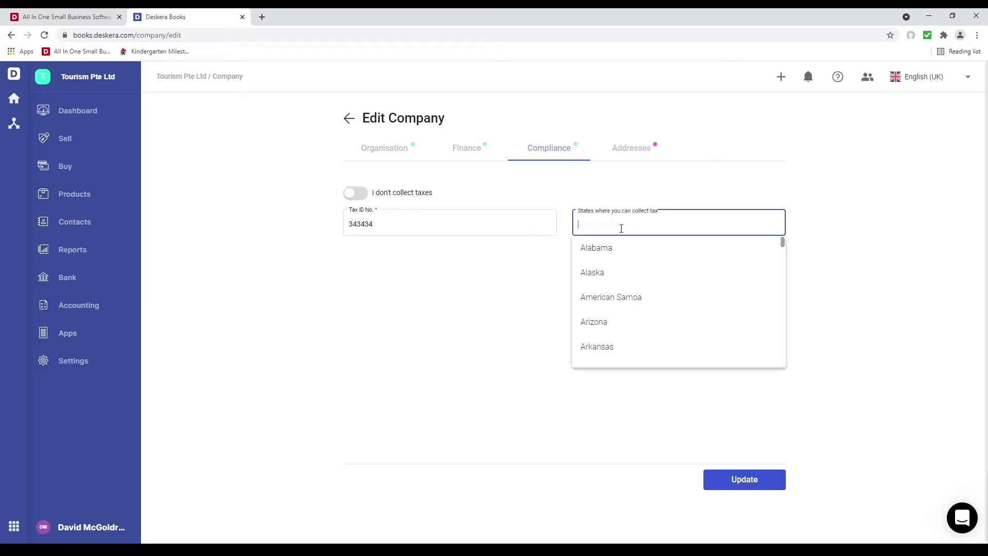
pyautogui.write('tex')
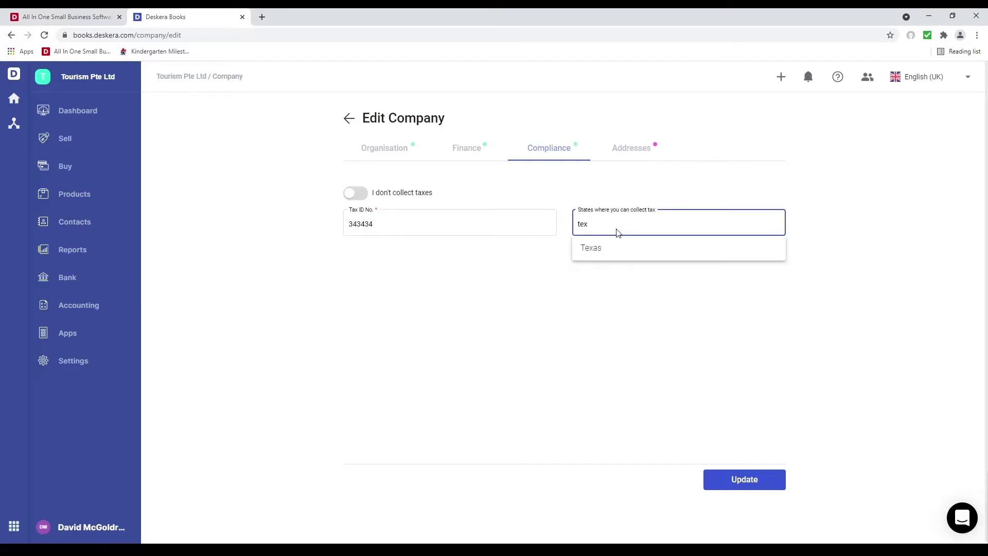
pyautogui.click(616, 248)
pyautogui.write('cala')
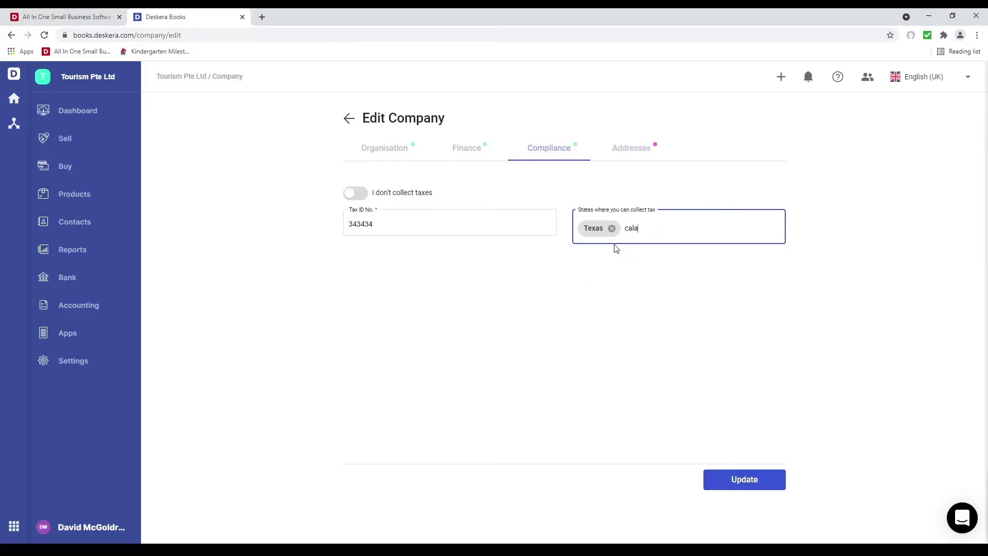
pyautogui.press('BackSpace')
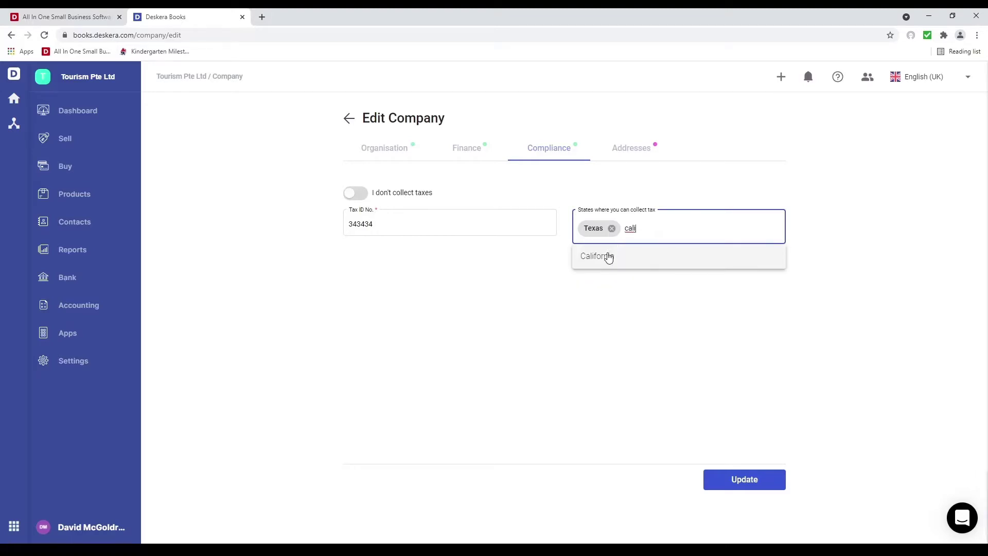
pyautogui.click(607, 256)
pyautogui.click(632, 149)
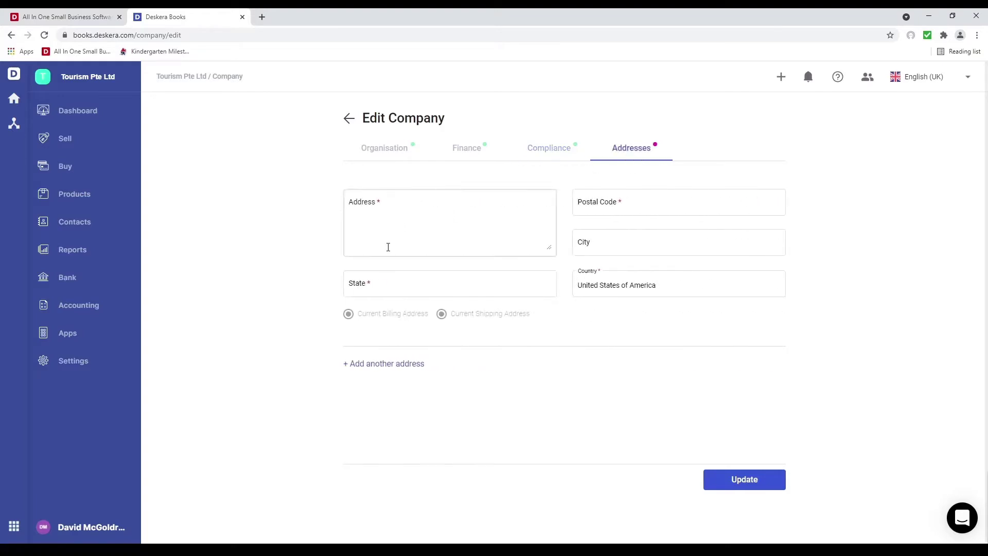
# Step: Fill the main address from the Fresno suggestion and add a second address from its suggestion
pyautogui.click(409, 233)
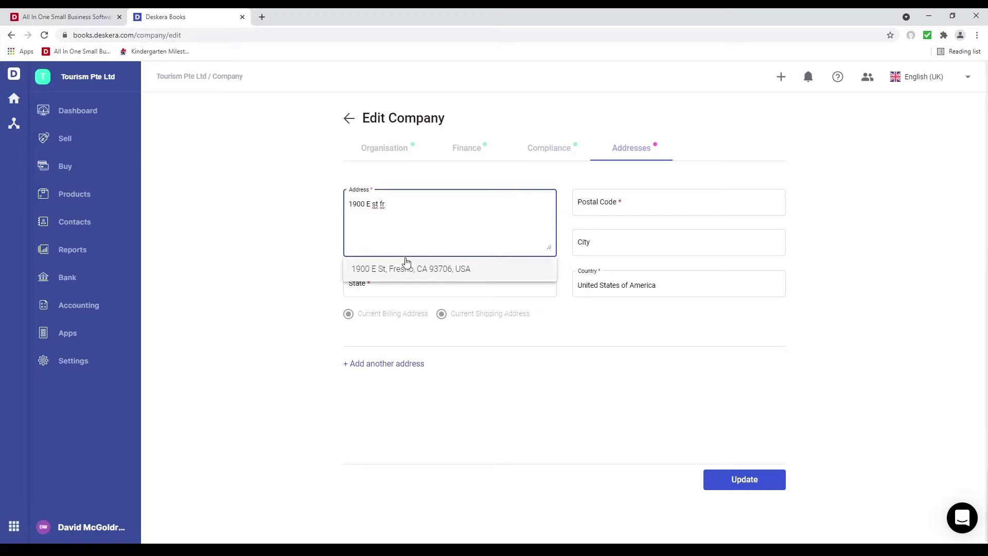
pyautogui.click(407, 268)
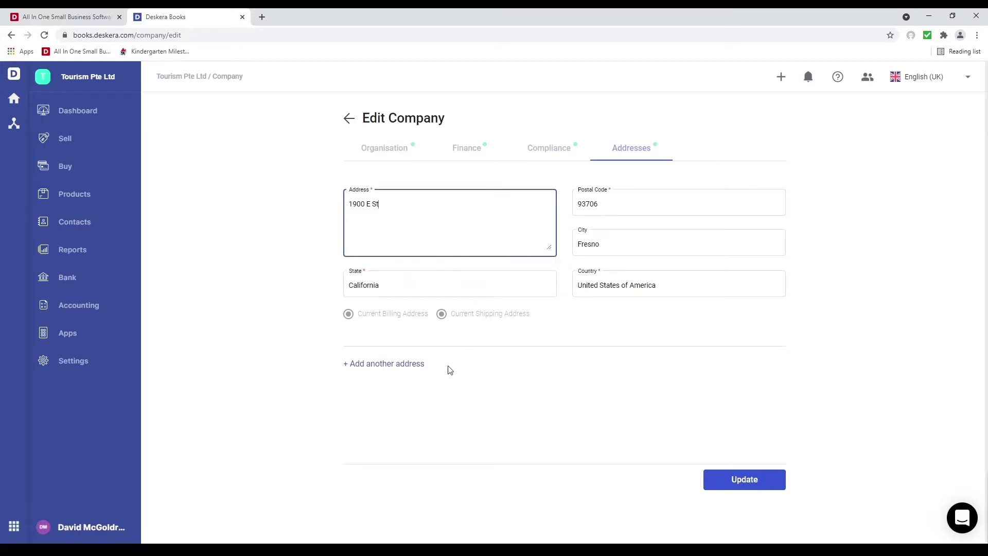
pyautogui.click(400, 370)
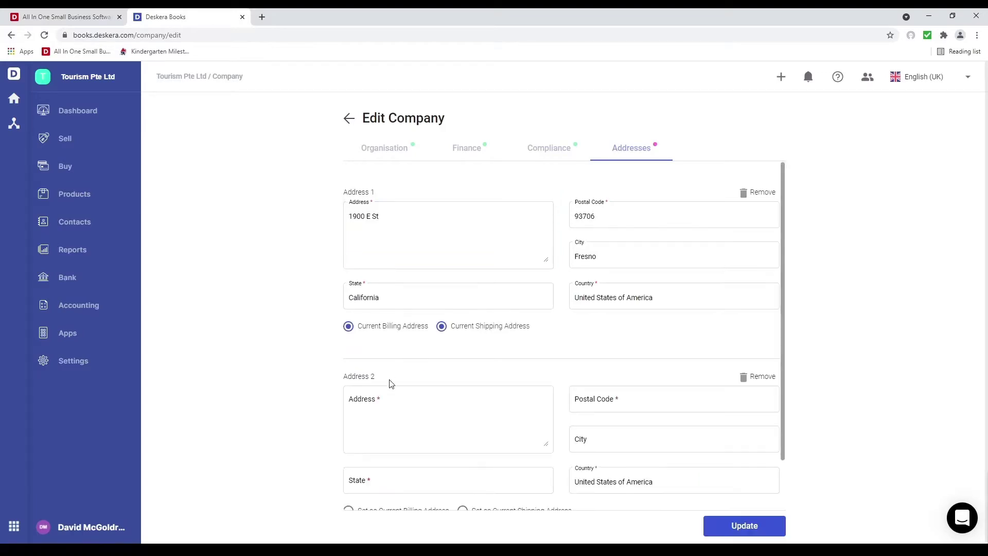
pyautogui.click(390, 416)
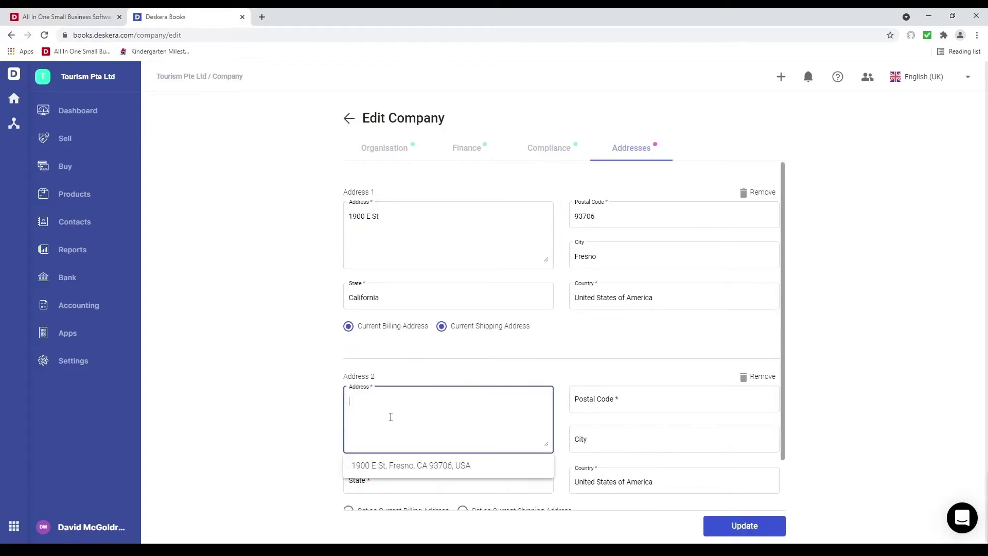
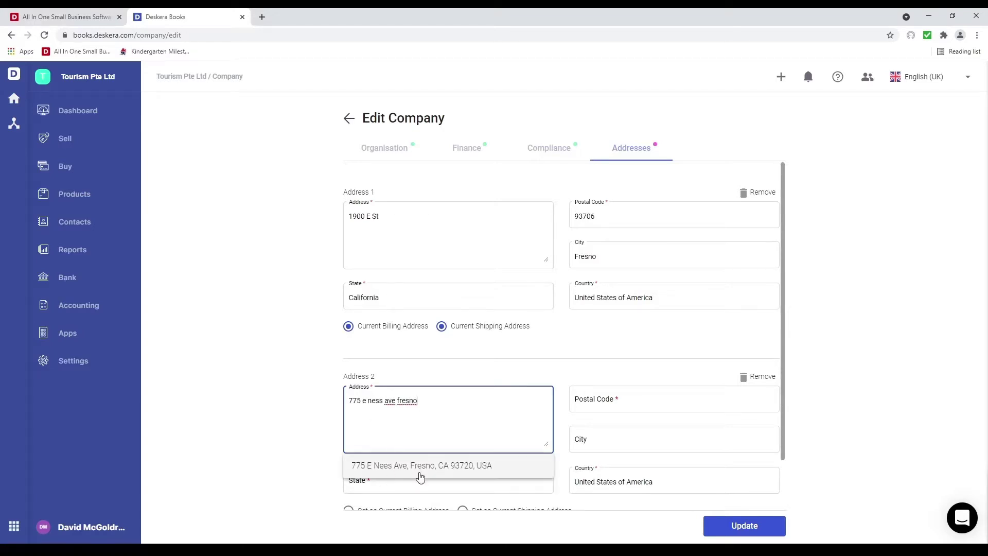
pyautogui.click(421, 465)
pyautogui.scroll(-1, 430, 452)
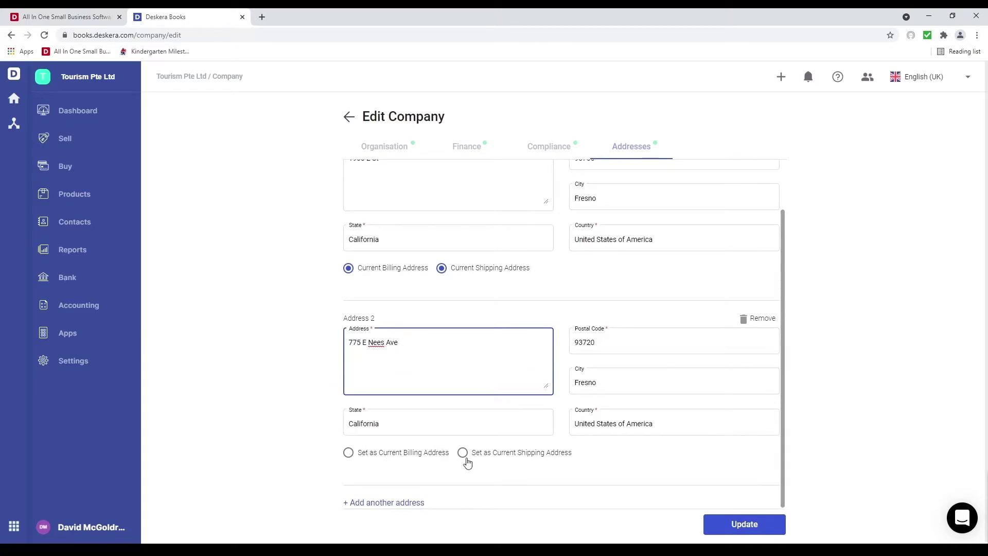
# Step: Make the second address the current shipping address and Update, accepting the compliance warning
pyautogui.click(491, 456)
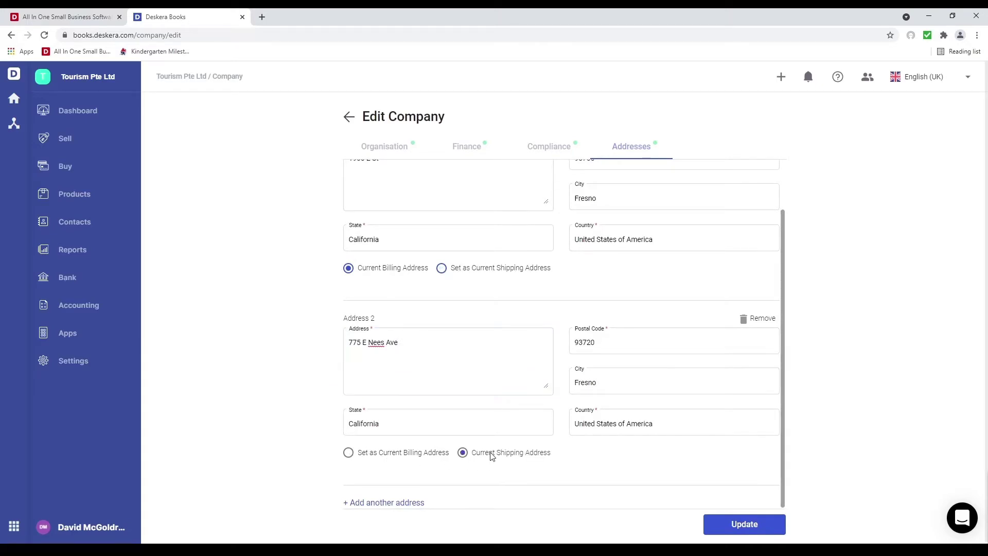
pyautogui.click(749, 534)
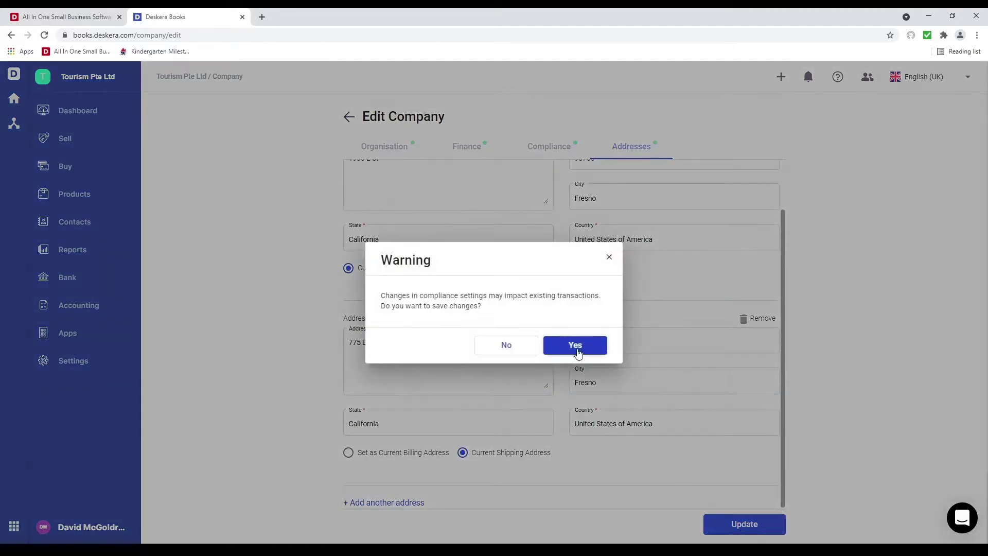
pyautogui.click(578, 348)
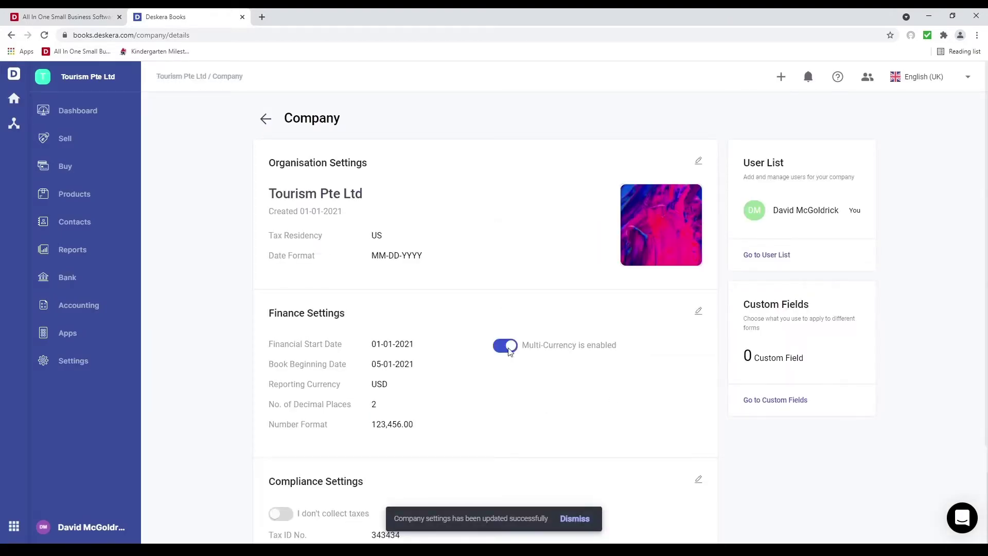
pyautogui.scroll(-4, 549, 348)
pyautogui.scroll(4, 546, 354)
# Step: In Settings > Currency, activate Swiss Franc, Thai Baht and Argentine Peso
pyautogui.click(94, 365)
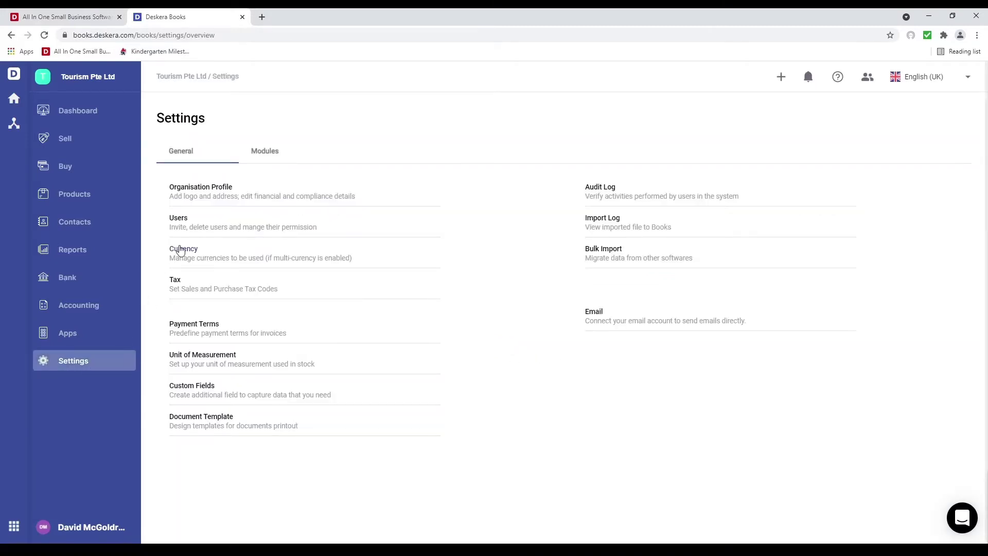
pyautogui.click(184, 249)
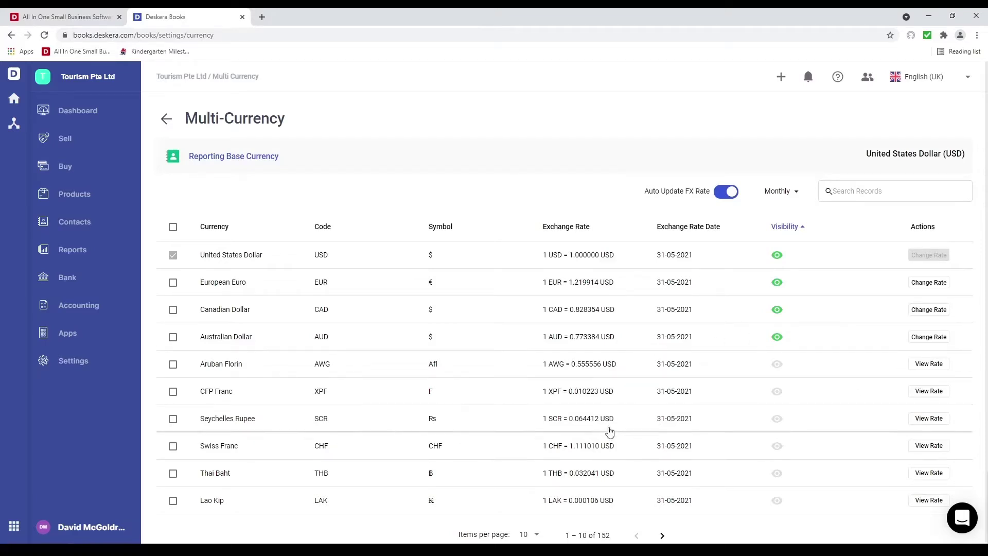
pyautogui.click(777, 448)
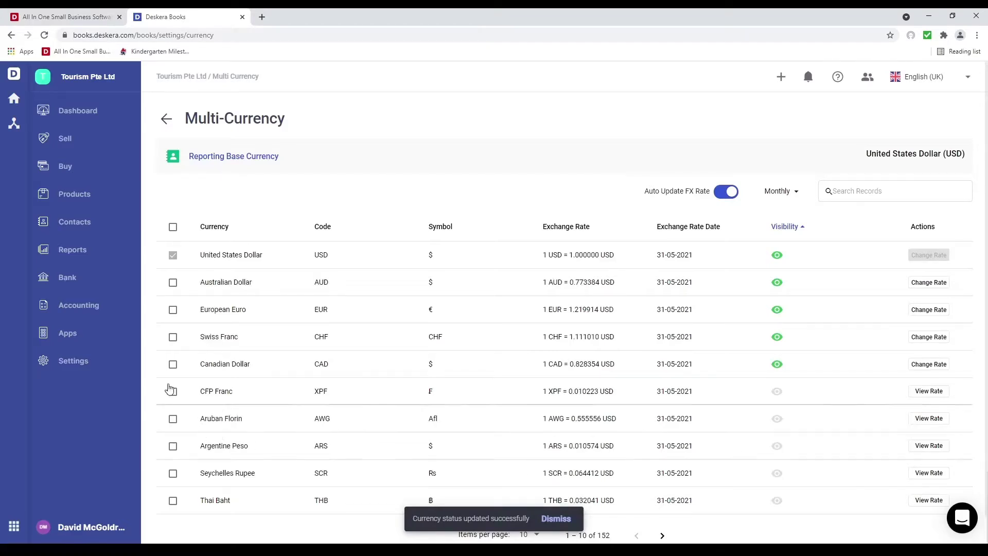
pyautogui.click(172, 500)
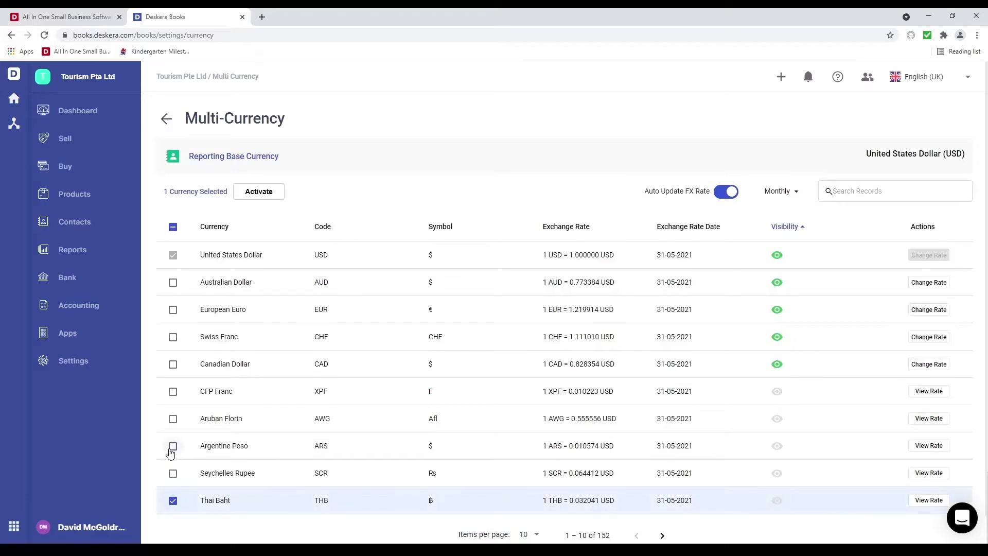
pyautogui.click(172, 448)
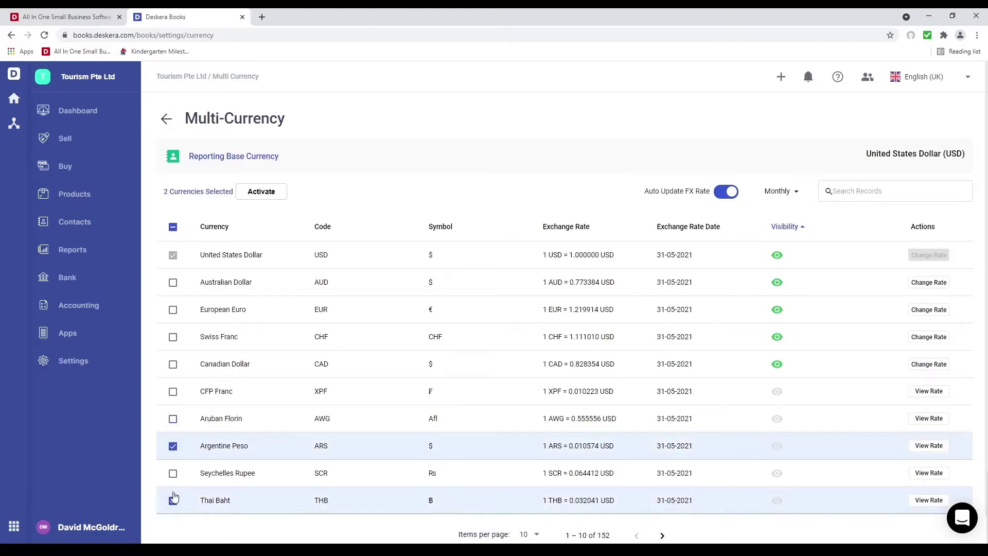
pyautogui.click(267, 192)
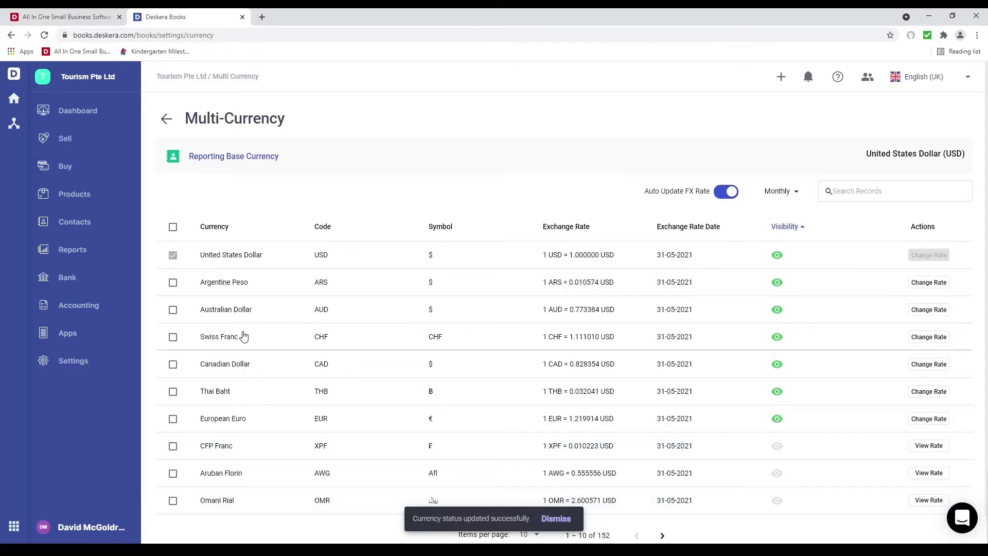
# Step: Deactivate Swiss Franc, Argentine Peso and Thai Baht, leaving USD, EUR, CAD and AUD active
pyautogui.click(776, 339)
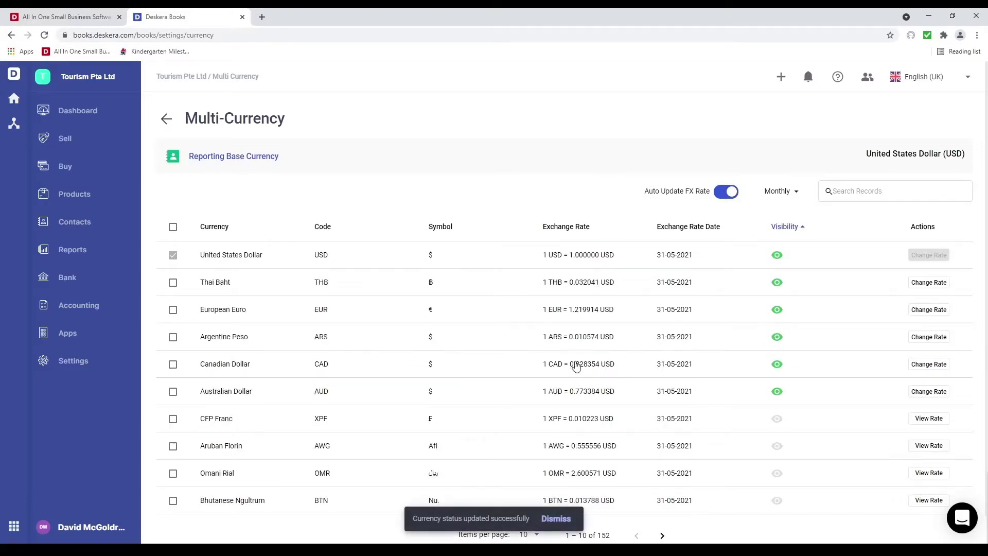
pyautogui.click(173, 338)
pyautogui.click(173, 283)
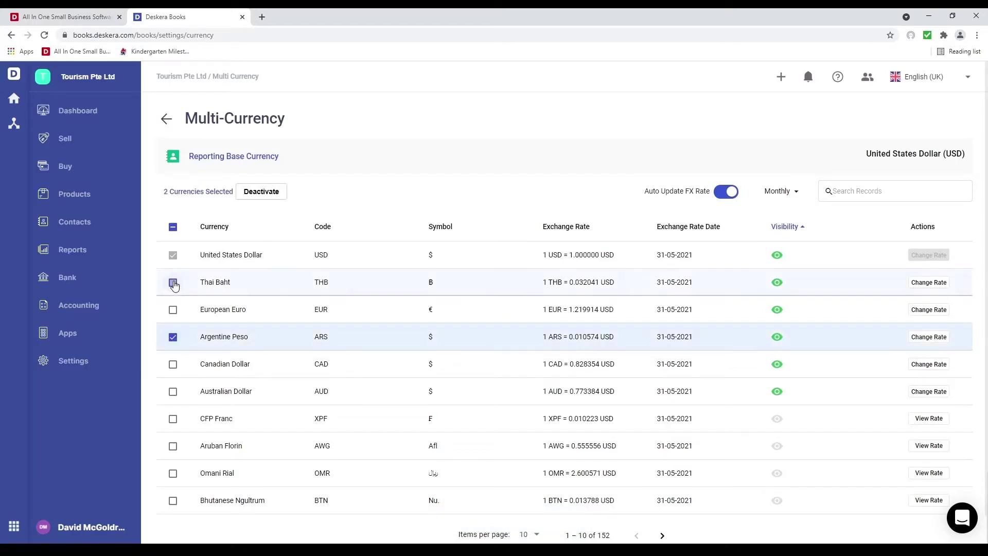
pyautogui.click(255, 194)
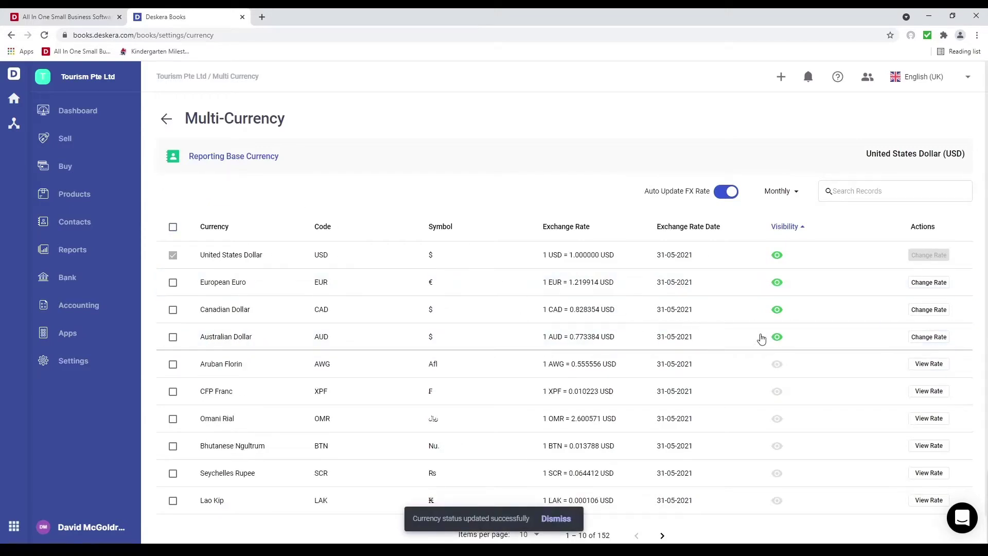
pyautogui.click(924, 337)
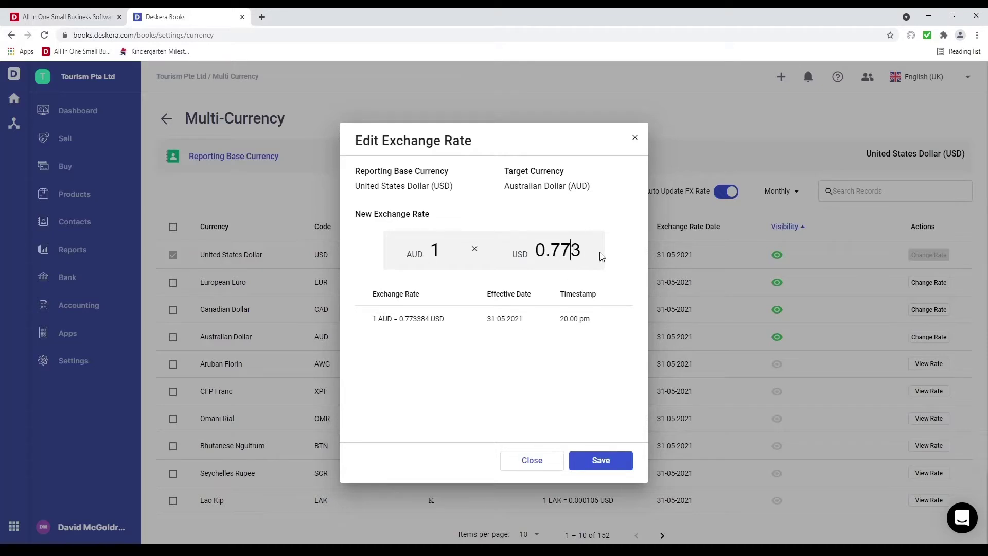
# Step: Save the AUD exchange rate as 0.763384 USD, then view and close CFP Franc's rate history
pyautogui.press('BackSpace')
pyautogui.write('6')
pyautogui.click(615, 461)
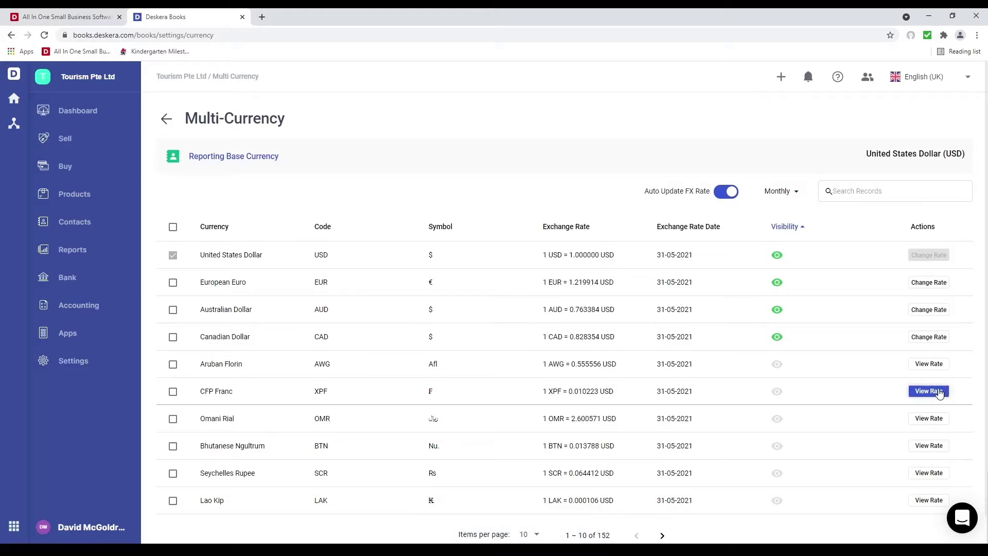
pyautogui.click(923, 393)
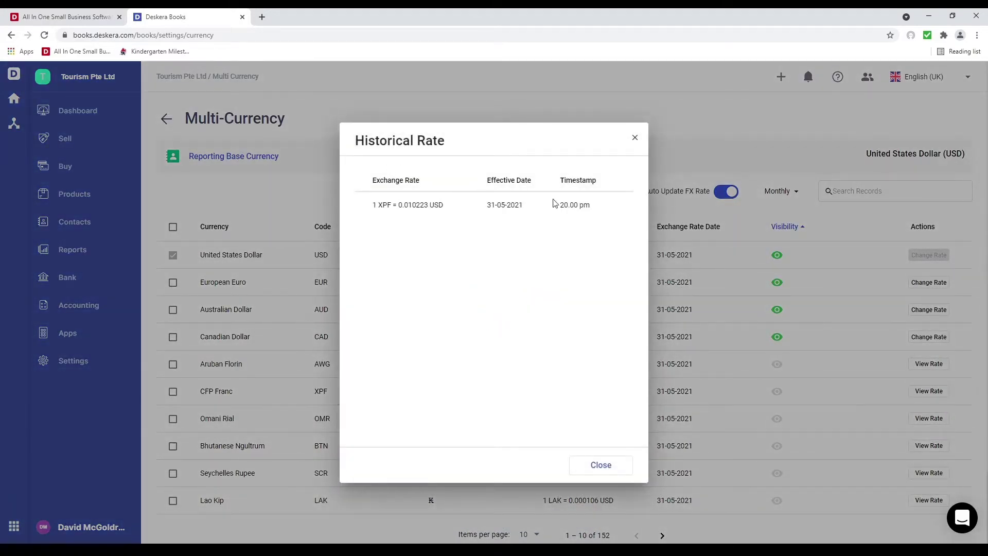
pyautogui.click(617, 465)
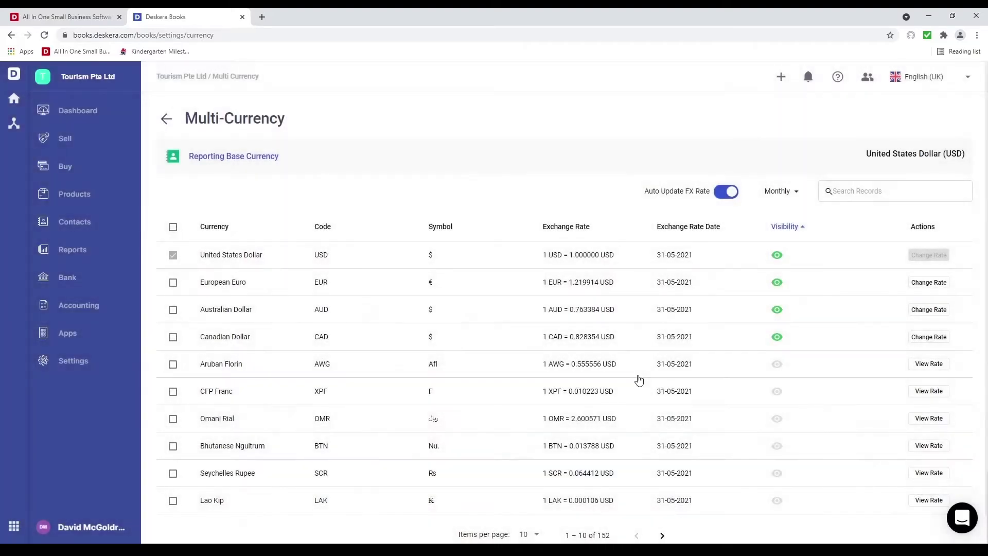
# Step: Add a payment term named NET 60 with 60 term days
pyautogui.click(100, 368)
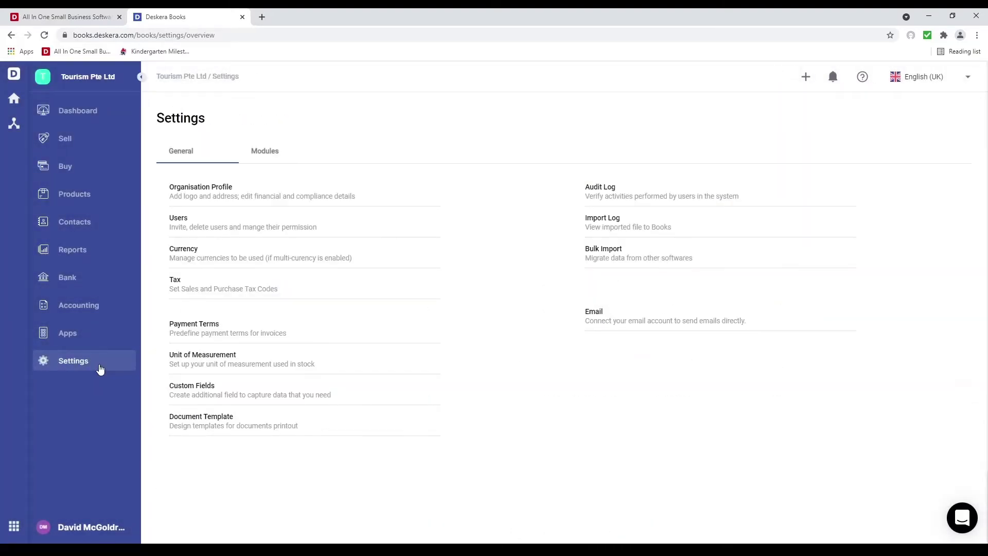
pyautogui.click(194, 327)
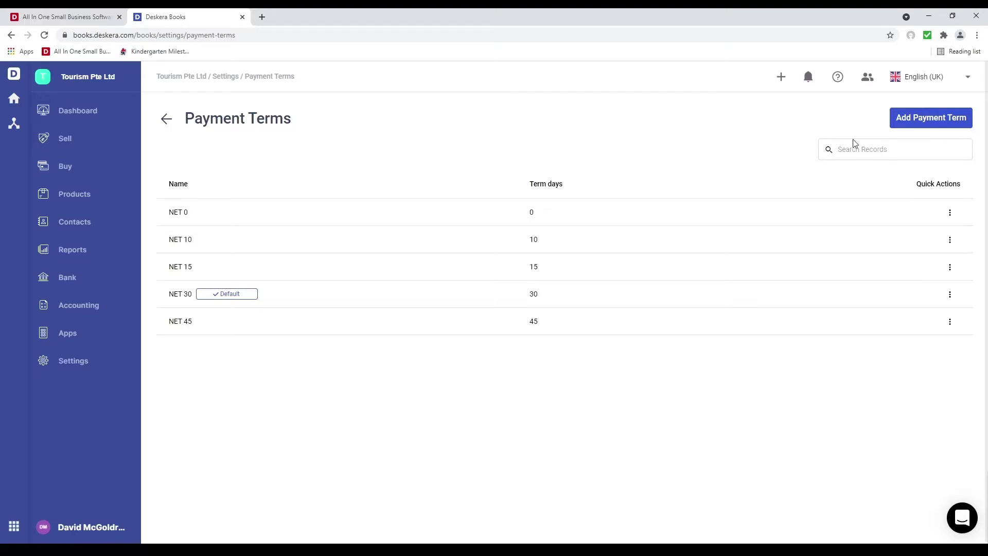
pyautogui.click(915, 120)
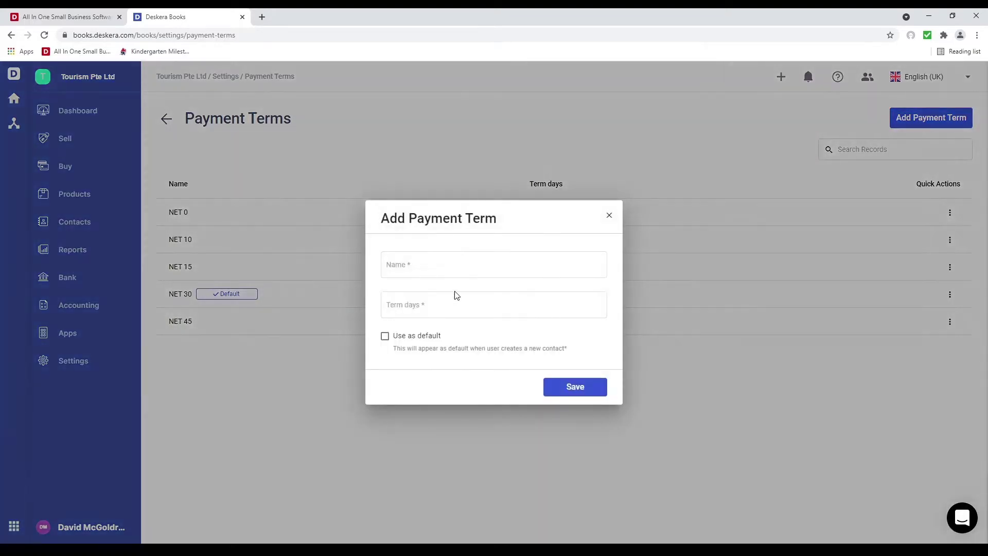
pyautogui.click(464, 265)
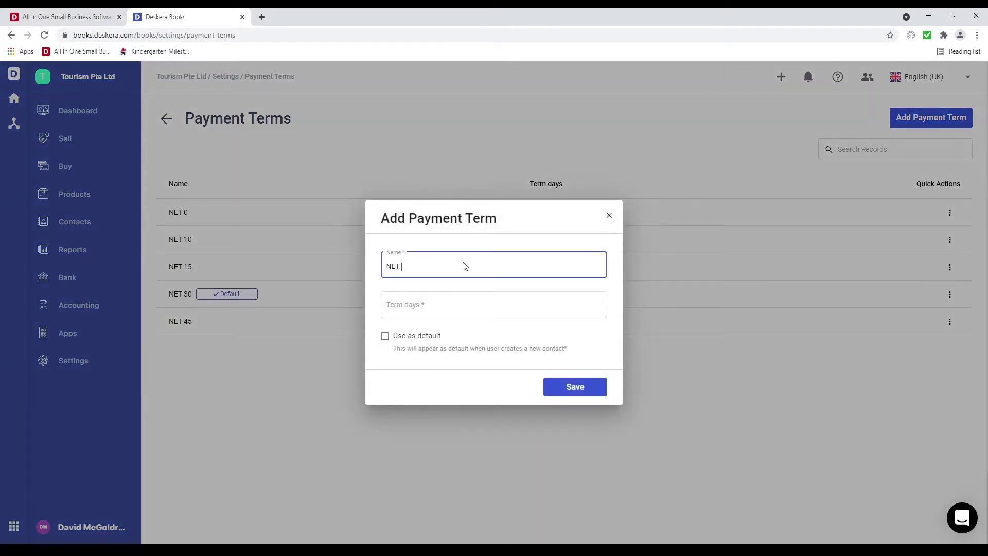
pyautogui.press('Tab')
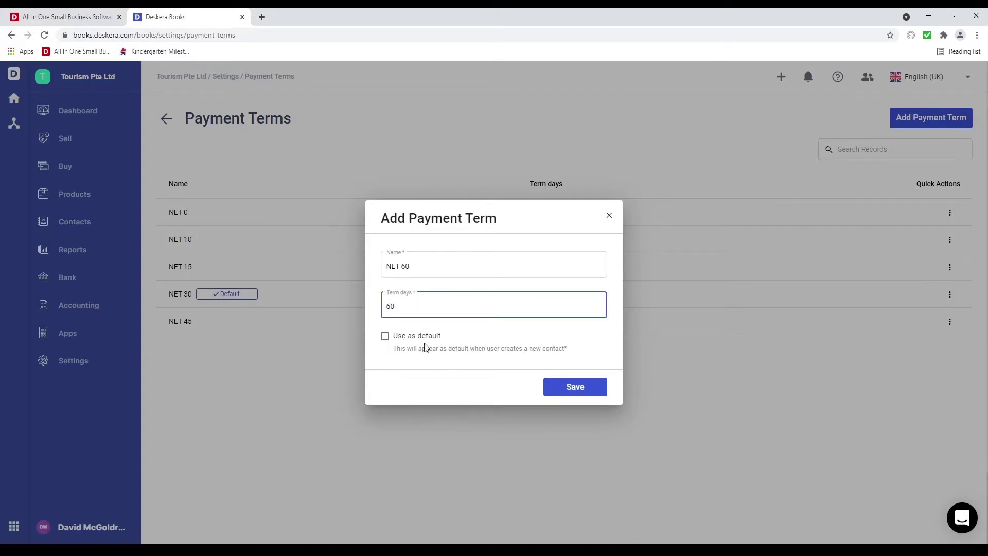
pyautogui.click(591, 390)
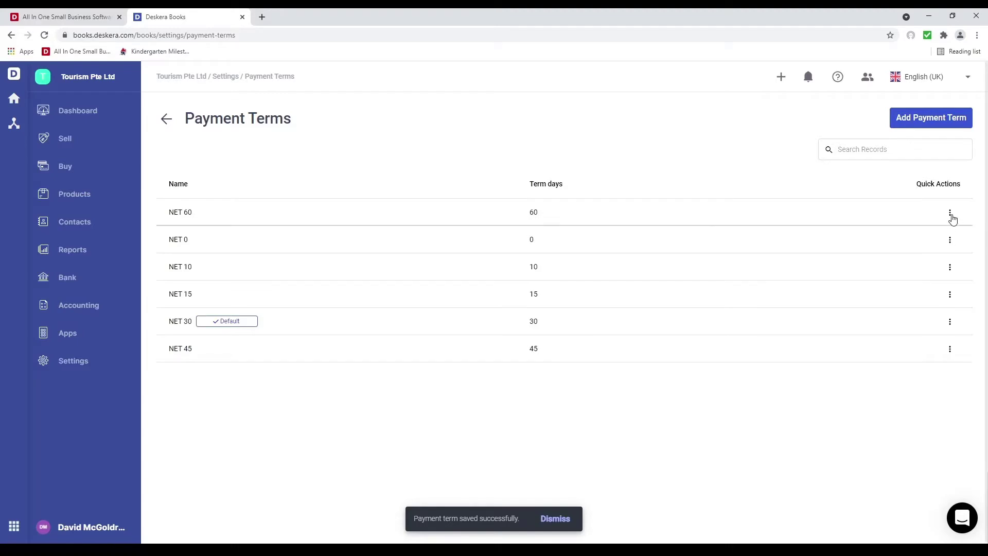
# Step: Check the quick actions for NET 60 and another term without changing anything
pyautogui.click(951, 213)
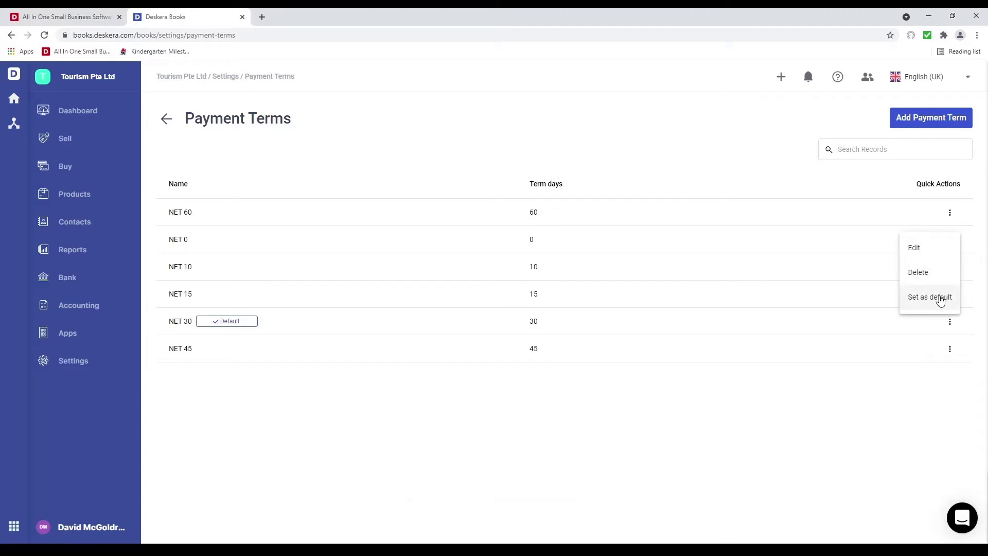
pyautogui.click(917, 397)
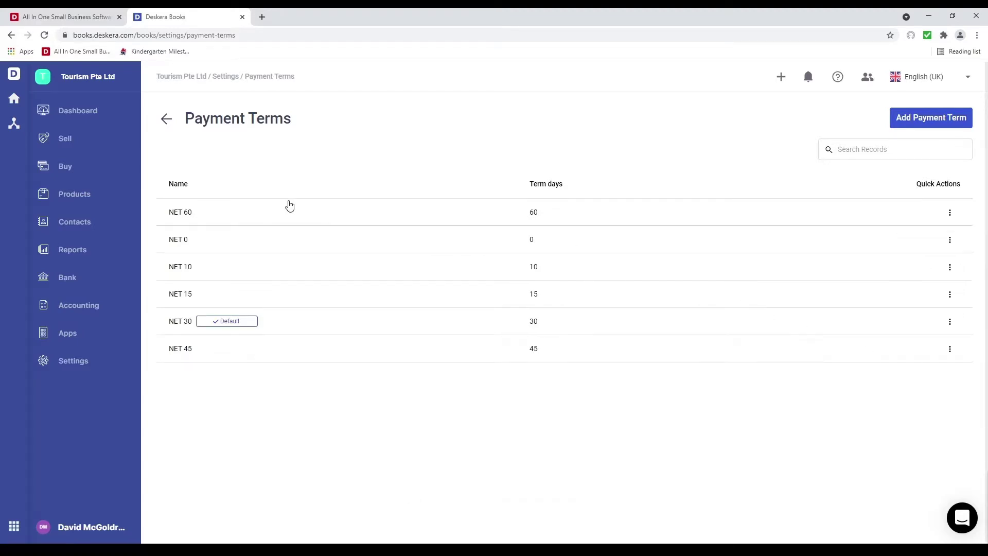
pyautogui.click(950, 267)
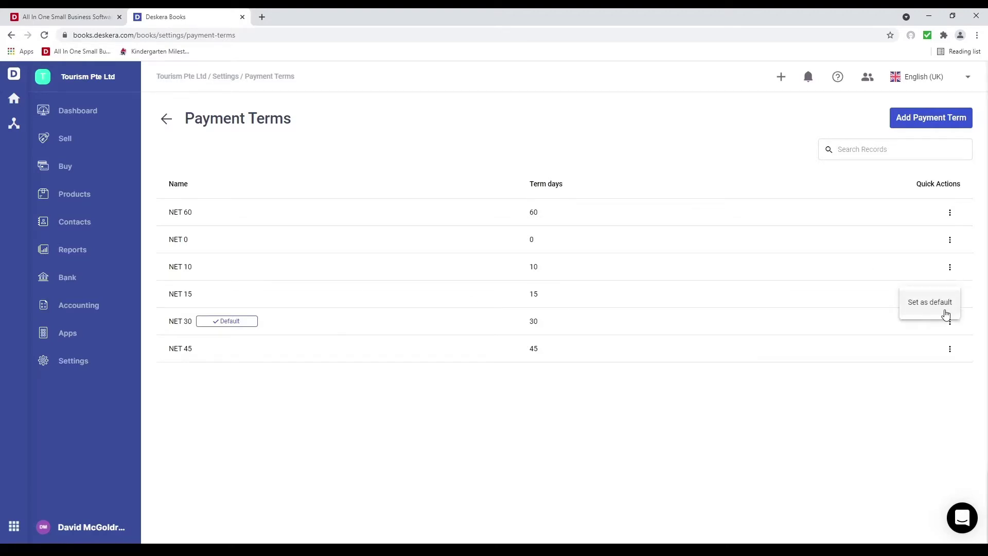
pyautogui.click(84, 371)
# Step: Save a PACKAGE unit of measurement with description 'Package' and return to Settings
pyautogui.click(205, 393)
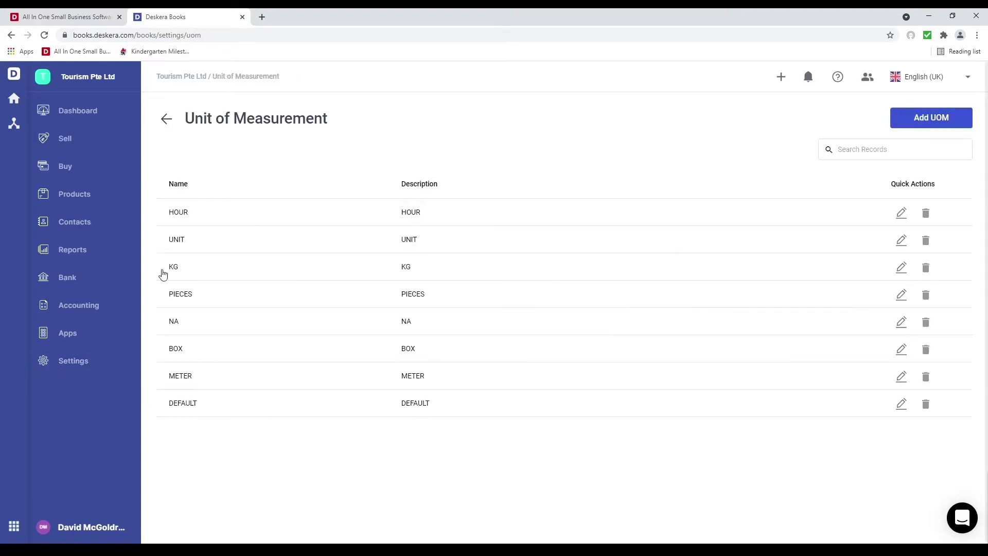
pyautogui.click(937, 123)
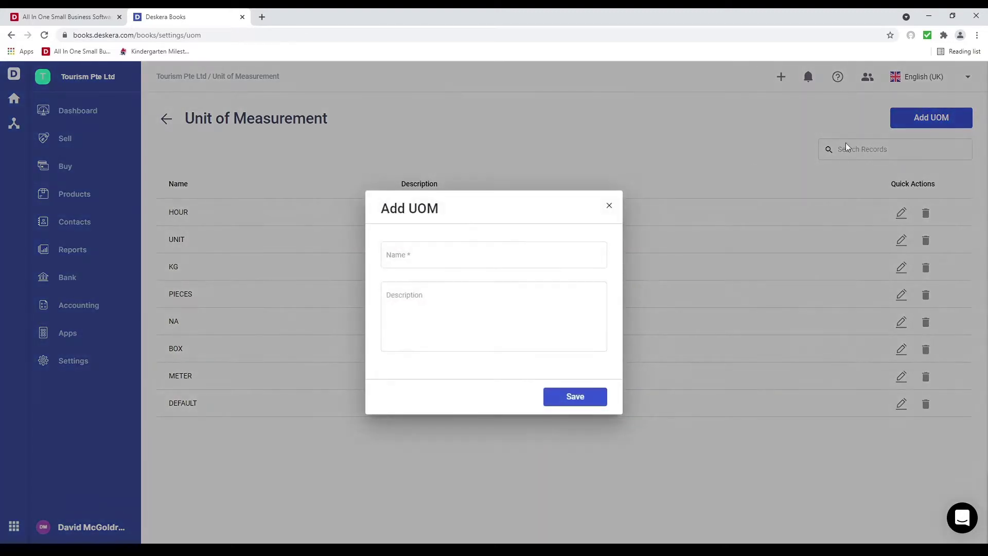
pyautogui.click(412, 255)
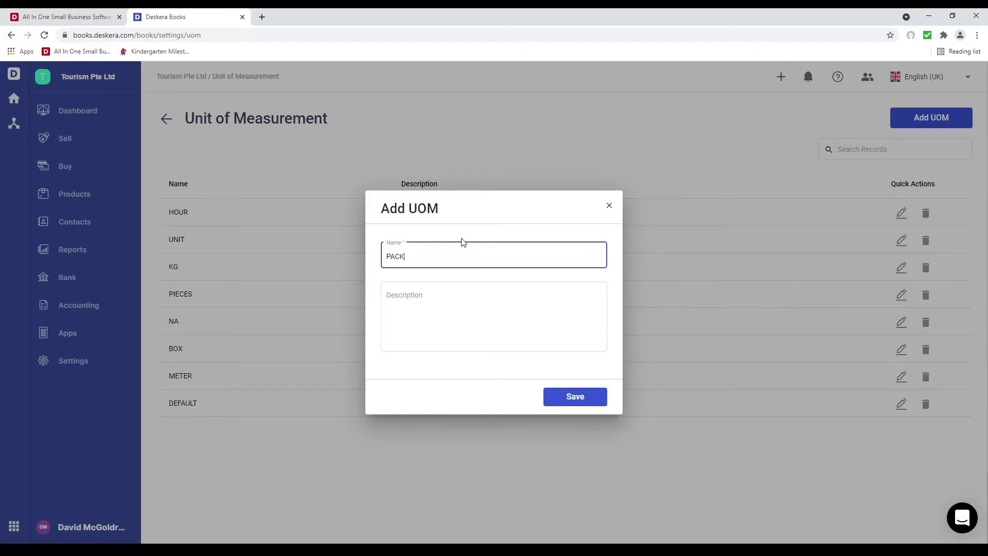
pyautogui.click(438, 334)
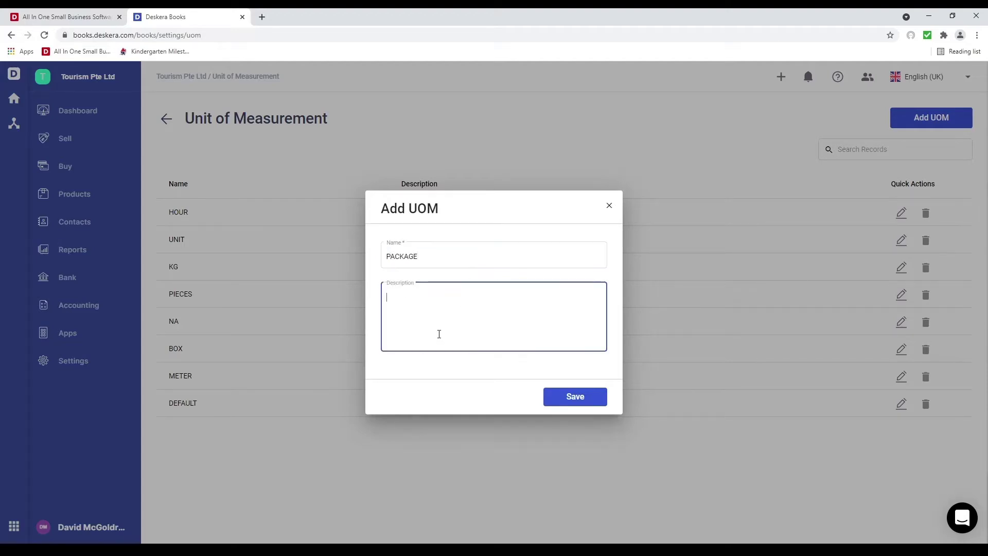
pyautogui.write('Package')
pyautogui.click(577, 397)
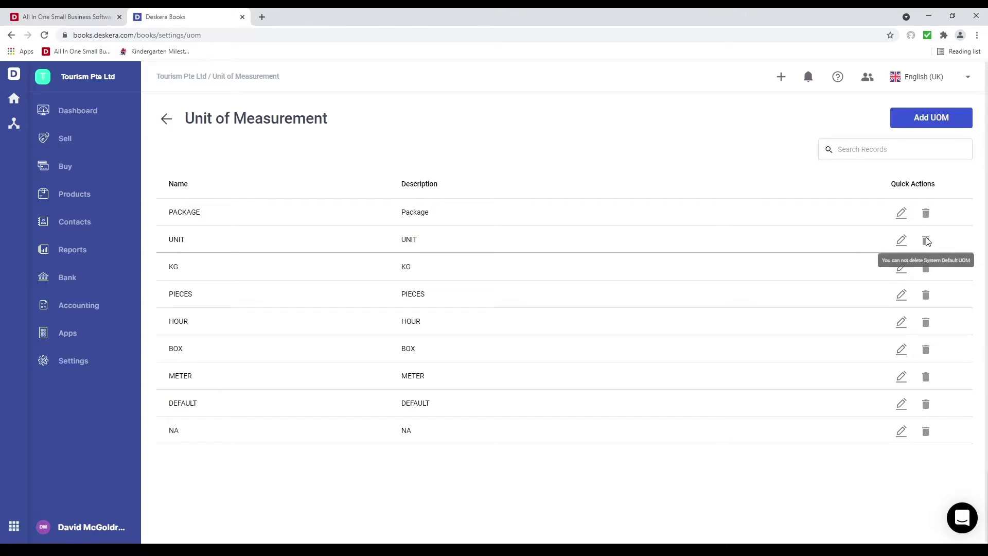
pyautogui.click(68, 373)
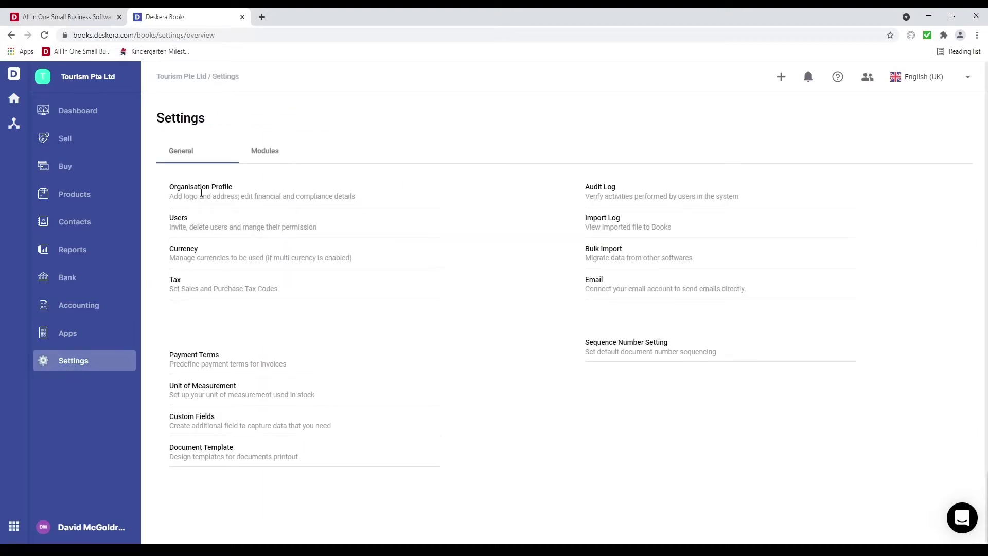
# Step: Start a new custom field named Locations of dropdown type
pyautogui.click(202, 417)
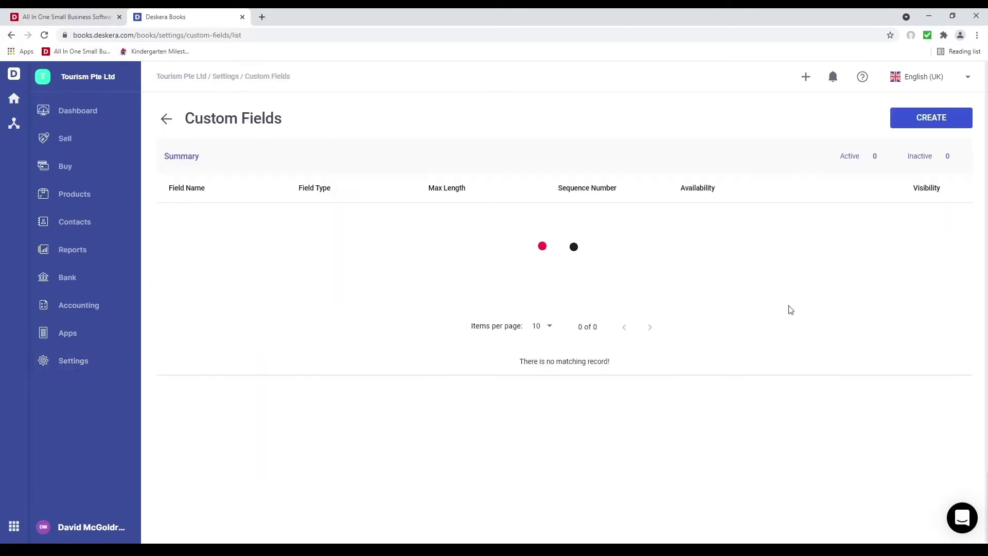
pyautogui.click(912, 118)
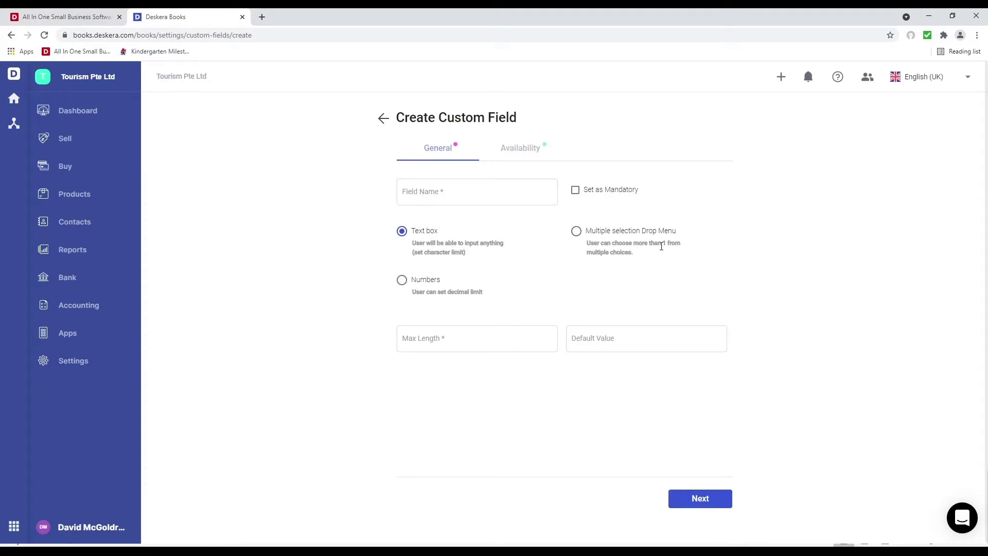
pyautogui.click(411, 203)
pyautogui.write('L')
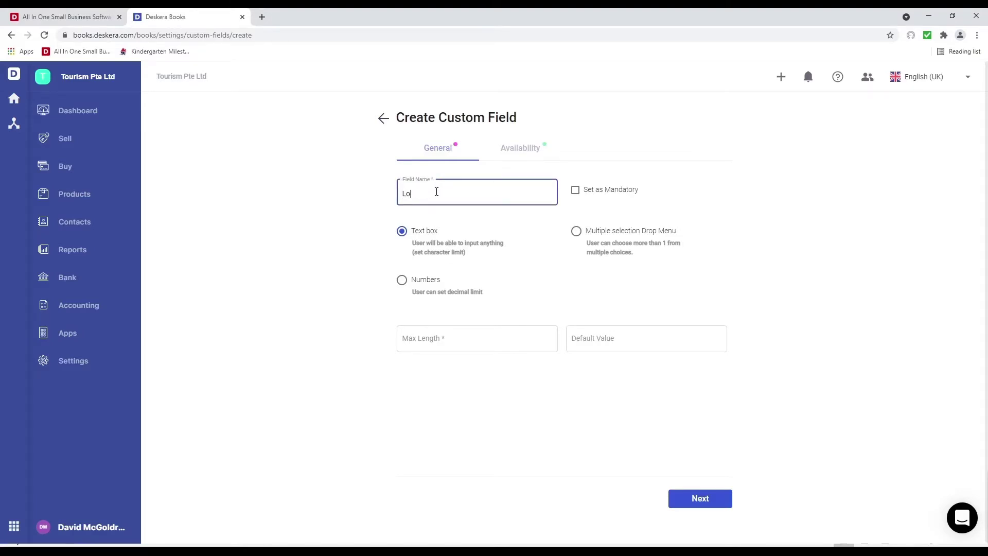
pyautogui.write('o')
pyautogui.click(434, 214)
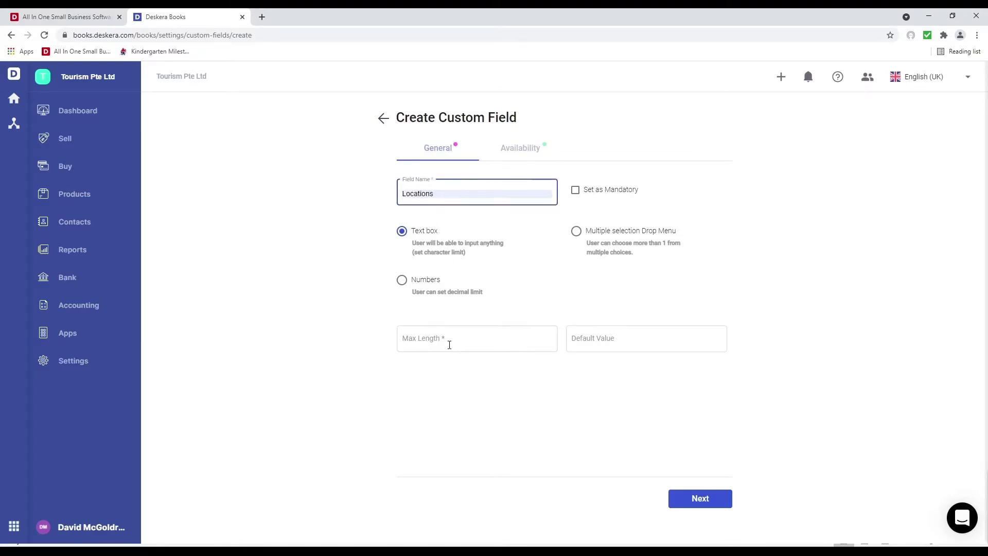
pyautogui.click(600, 249)
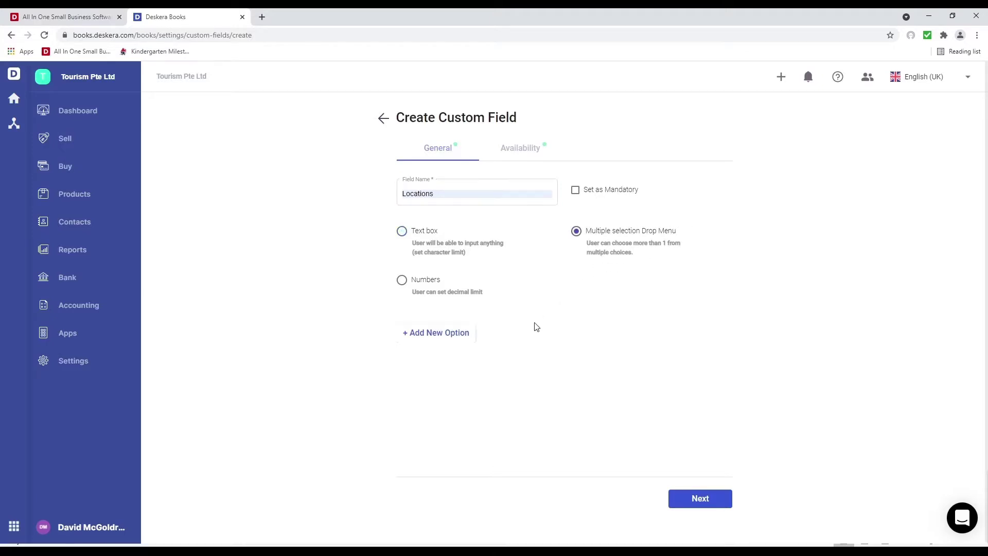
# Step: Add dropdown options Los Vegas, Miami, Los Angeles and New York
pyautogui.click(423, 335)
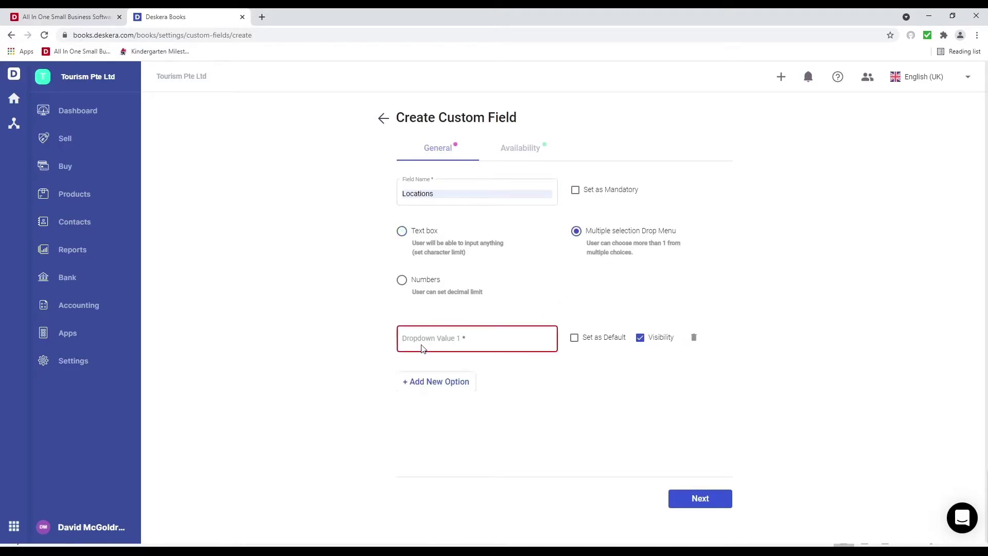
pyautogui.click(475, 336)
pyautogui.write('L')
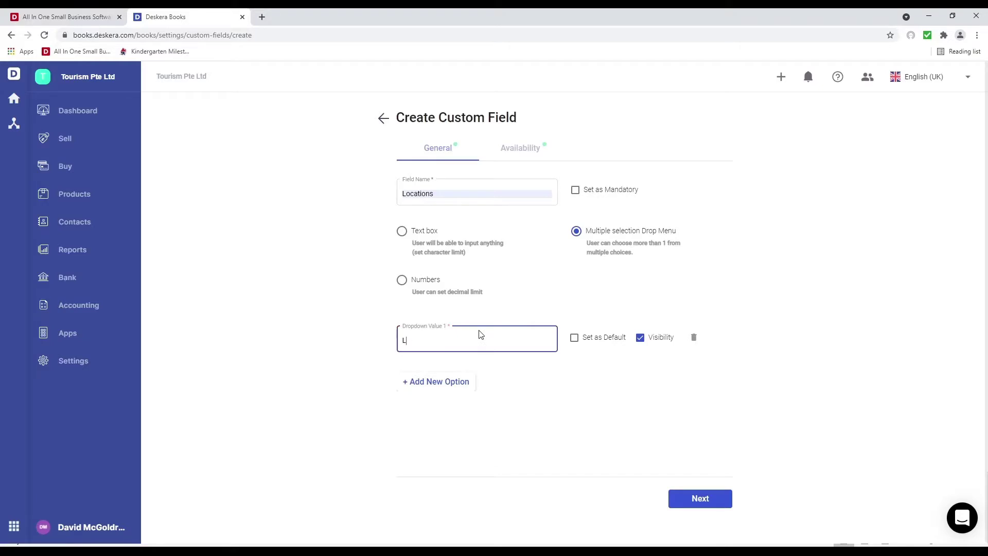
pyautogui.write('os Vegas')
pyautogui.click(417, 384)
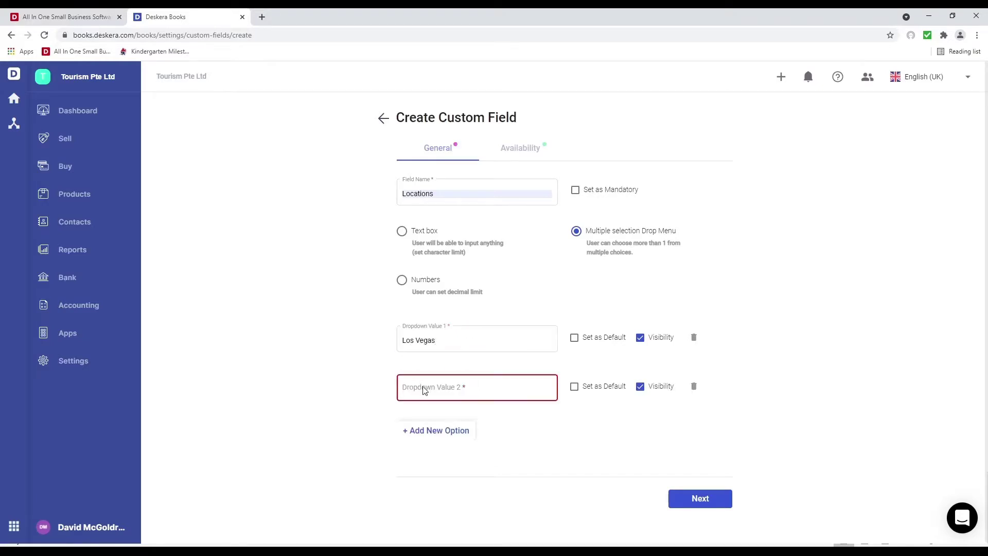
pyautogui.click(425, 391)
pyautogui.write('Miami')
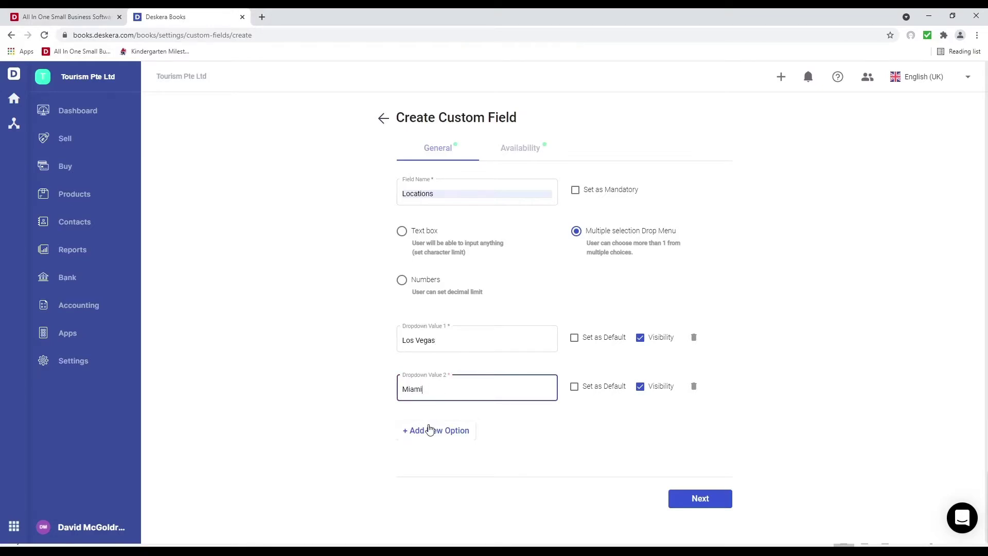
pyautogui.click(430, 431)
pyautogui.click(438, 443)
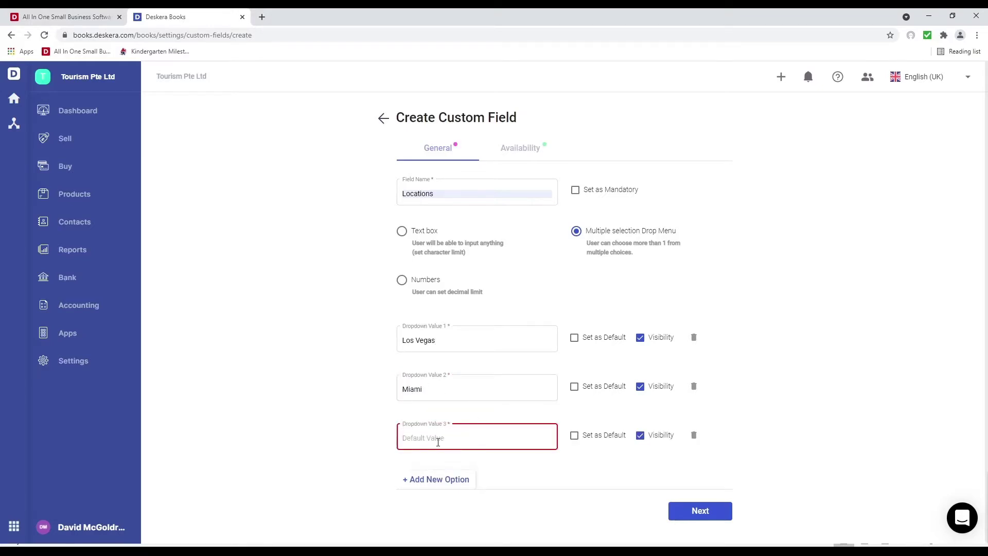
pyautogui.write('Los A')
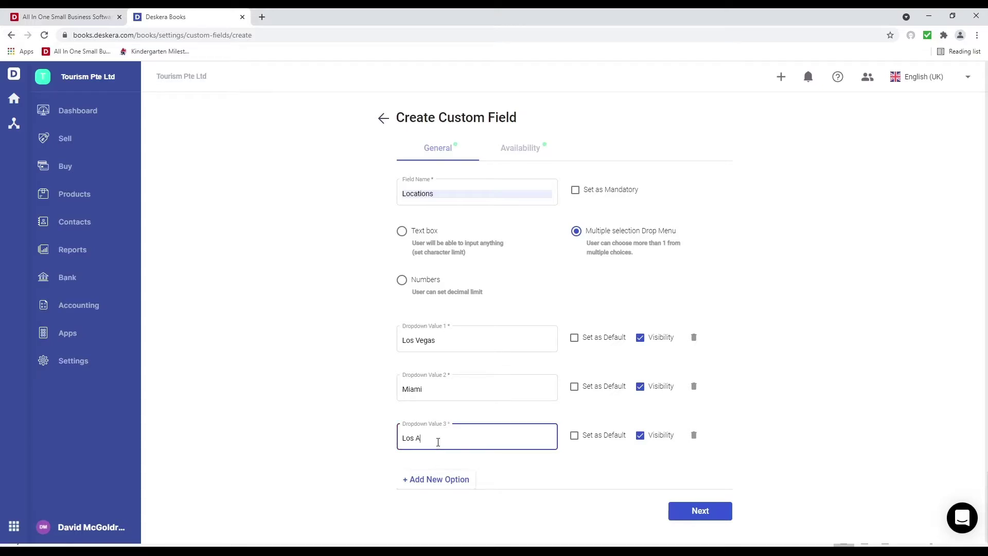
pyautogui.write('ngeles')
pyautogui.click(433, 481)
pyautogui.click(427, 486)
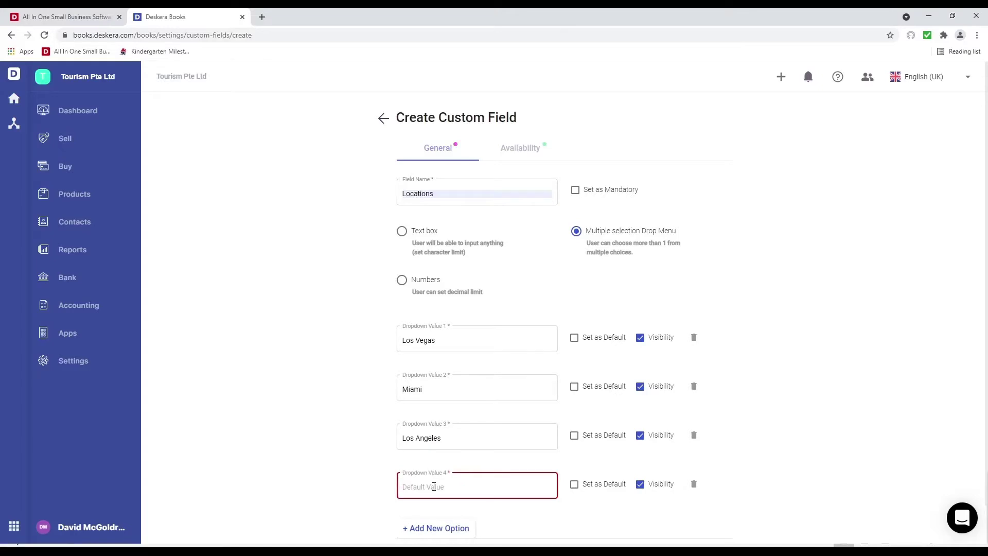
pyautogui.write('New ')
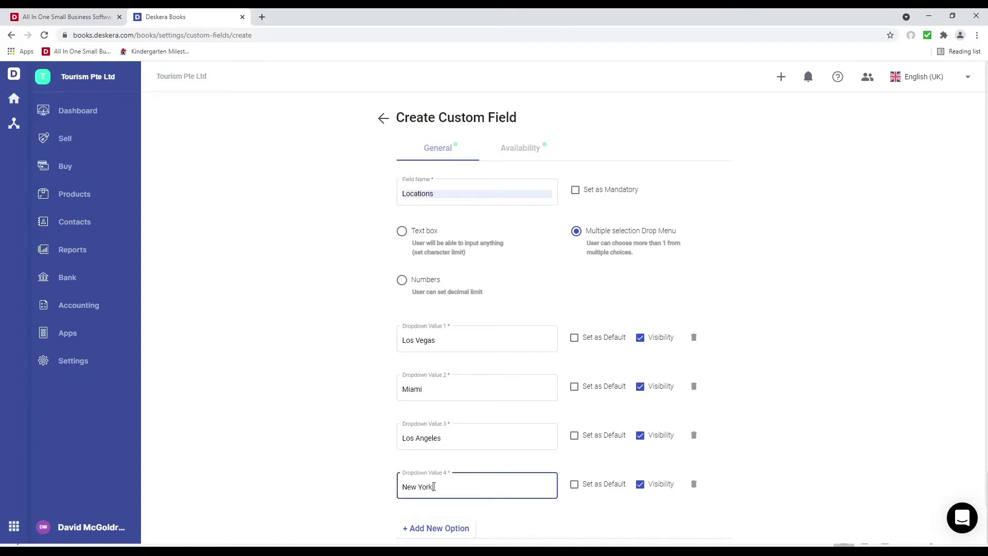
pyautogui.write('York')
# Step: Make the Locations field available for Product and create it
pyautogui.scroll(-1, 455, 379)
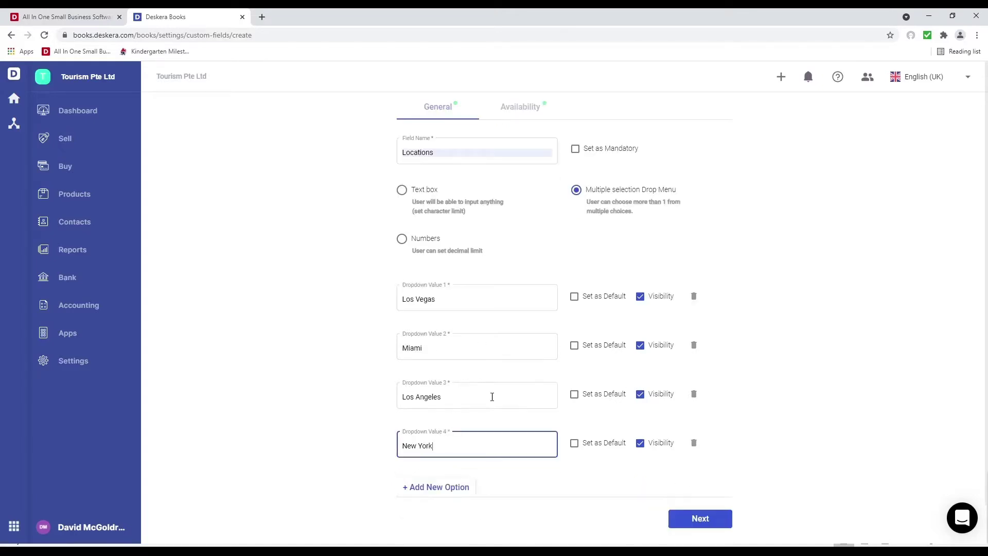
pyautogui.click(711, 522)
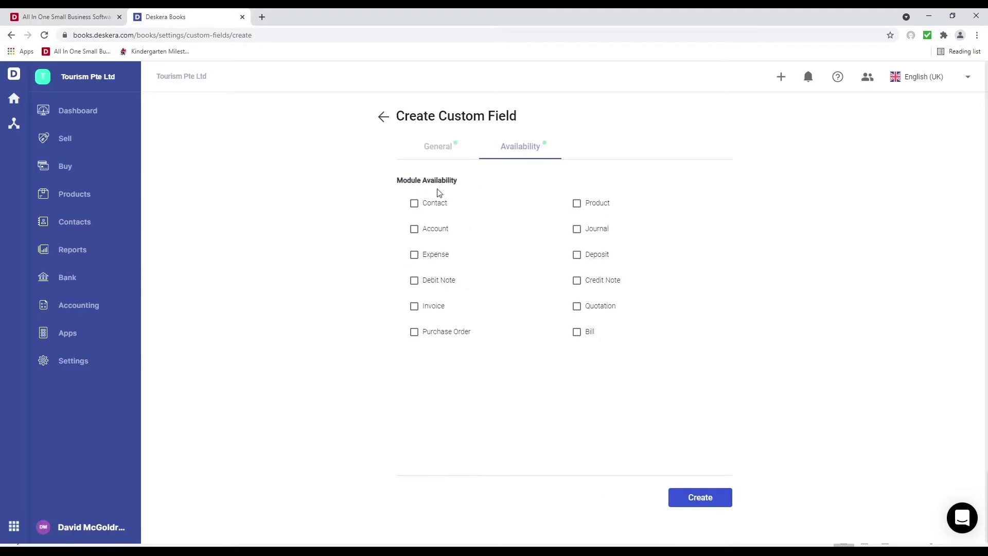
pyautogui.click(607, 205)
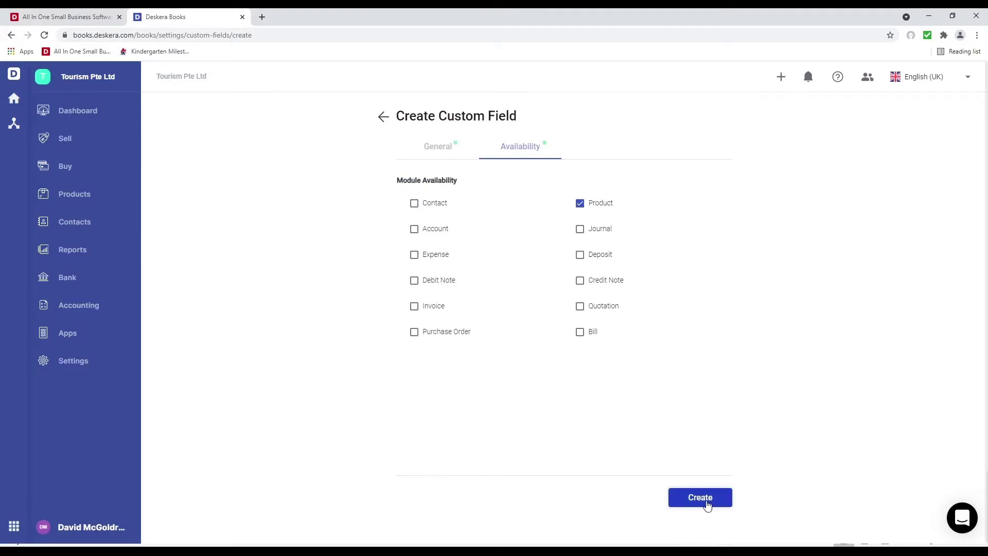
pyautogui.click(708, 502)
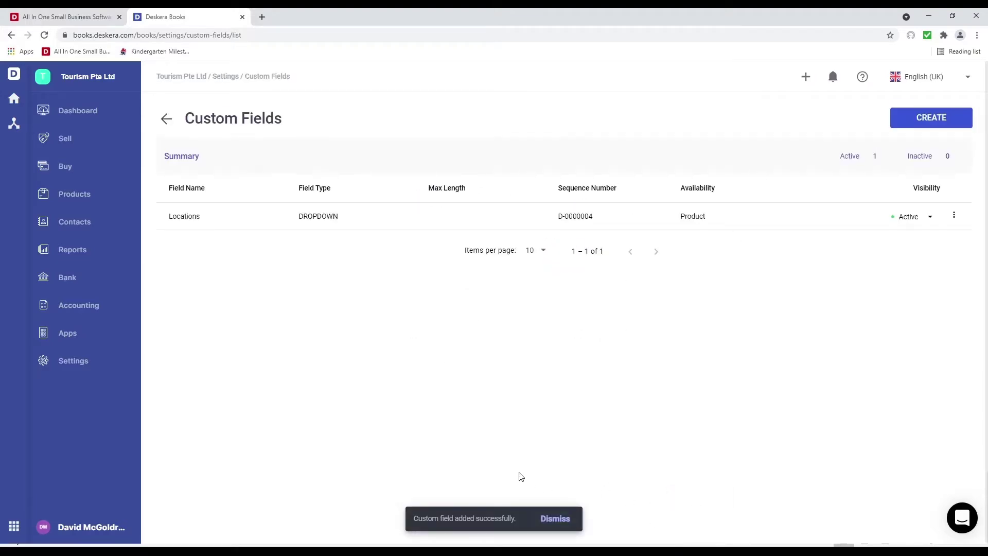
# Step: Create a Contact Person text field, max length 1000, for contacts, quotations, invoices, orders and bills
pyautogui.click(927, 117)
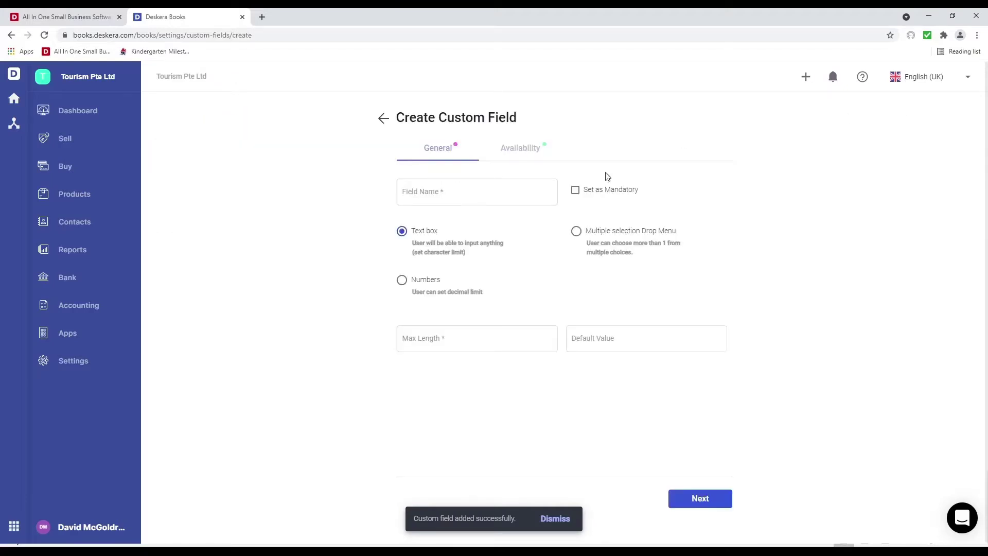
pyautogui.click(441, 193)
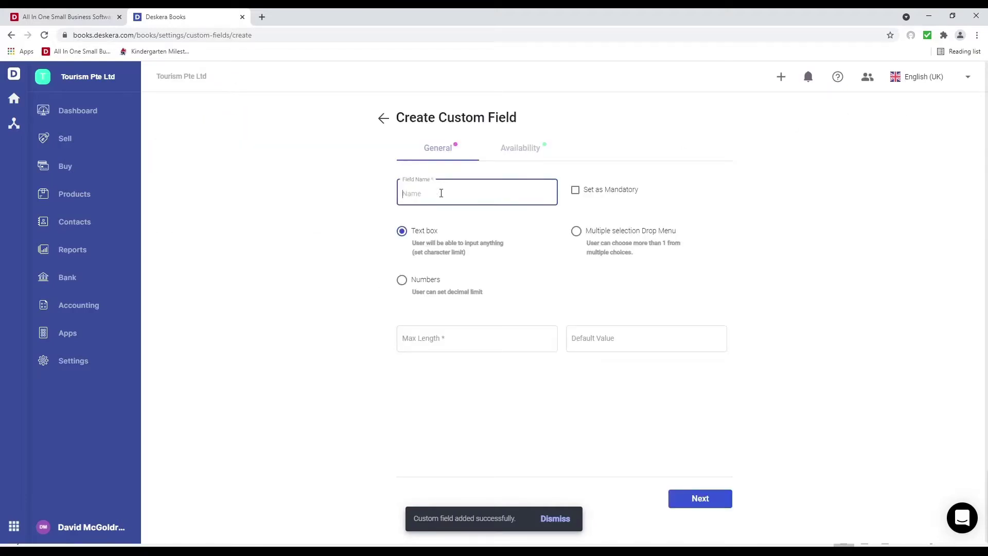
pyautogui.click(466, 255)
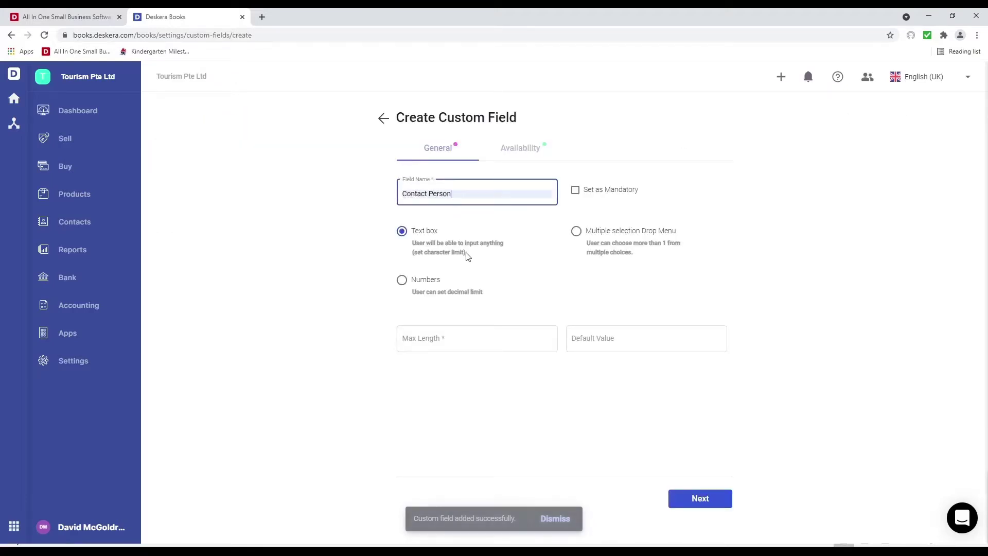
pyautogui.click(482, 340)
pyautogui.write('1')
pyautogui.click(480, 362)
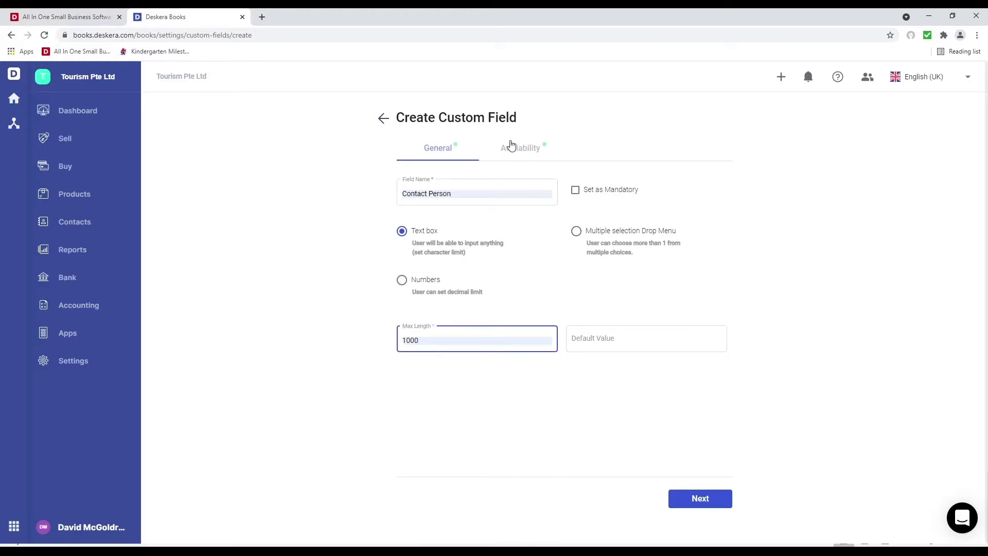
pyautogui.click(515, 149)
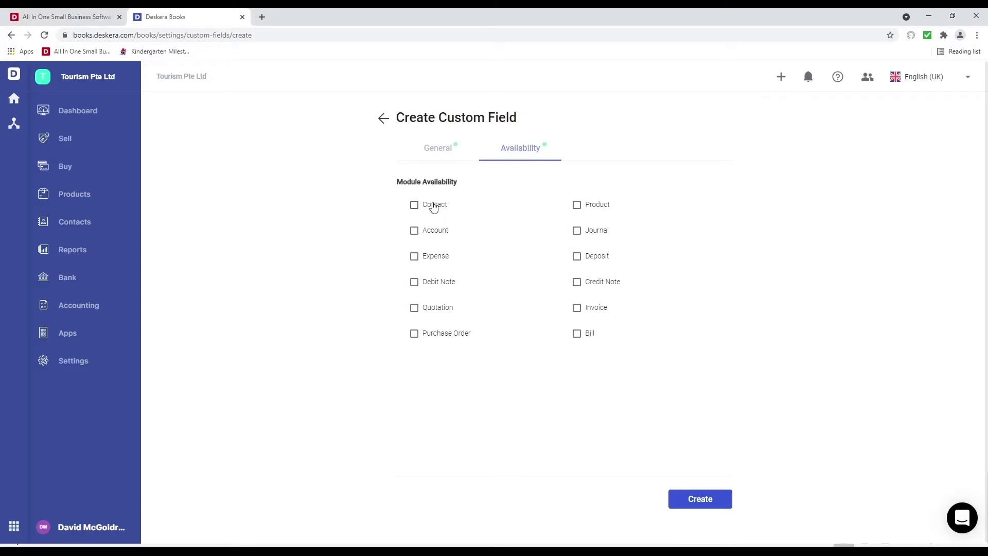
pyautogui.click(432, 204)
pyautogui.click(426, 311)
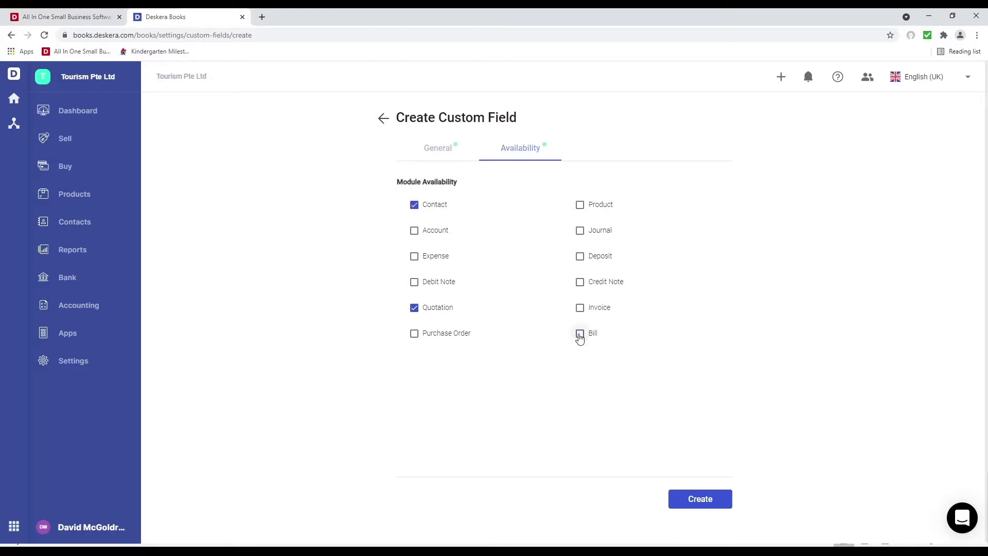
pyautogui.click(579, 334)
pyautogui.click(579, 311)
pyautogui.click(430, 335)
pyautogui.click(689, 497)
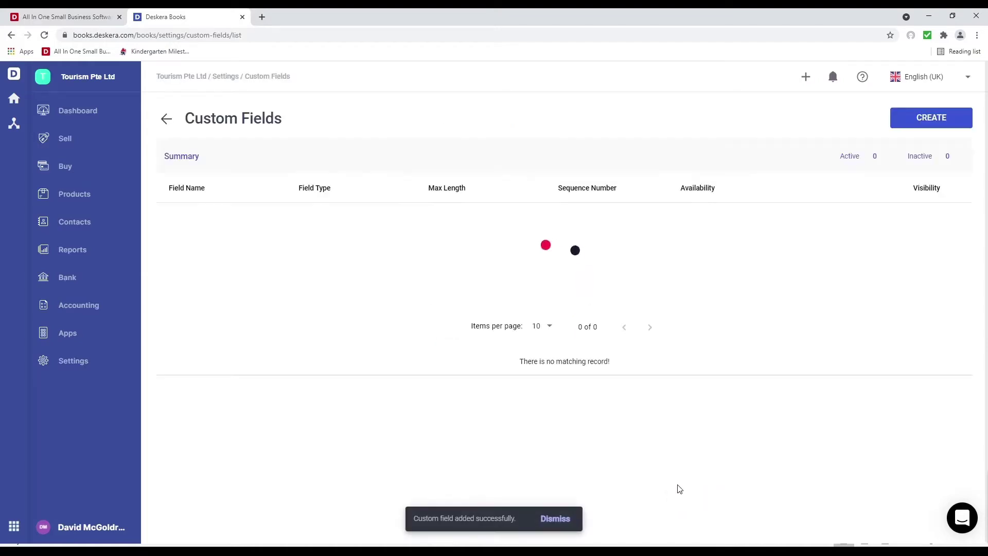
# Step: Create a Contact Number text field, max length 1000, for invoices, quotations, purchase orders and contacts
pyautogui.click(938, 117)
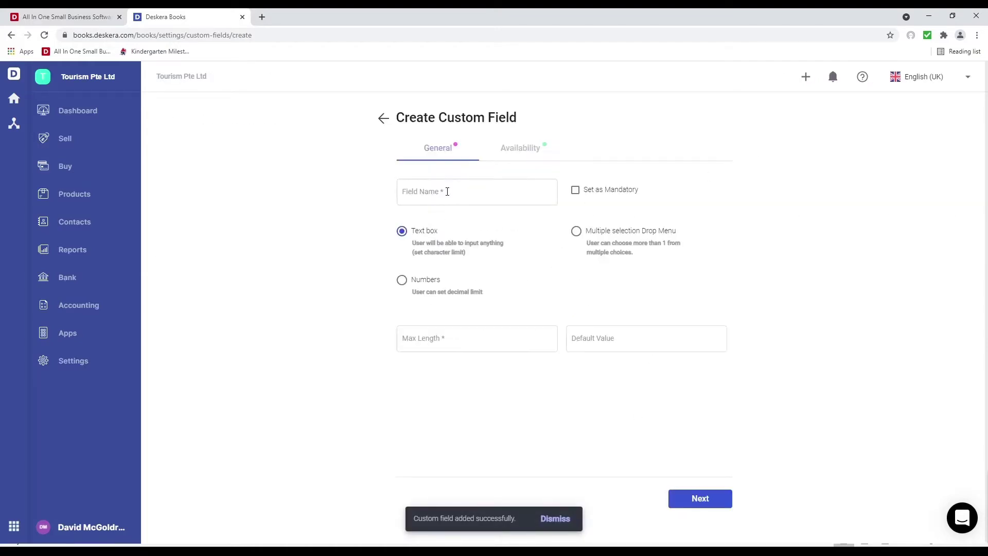
pyautogui.click(443, 192)
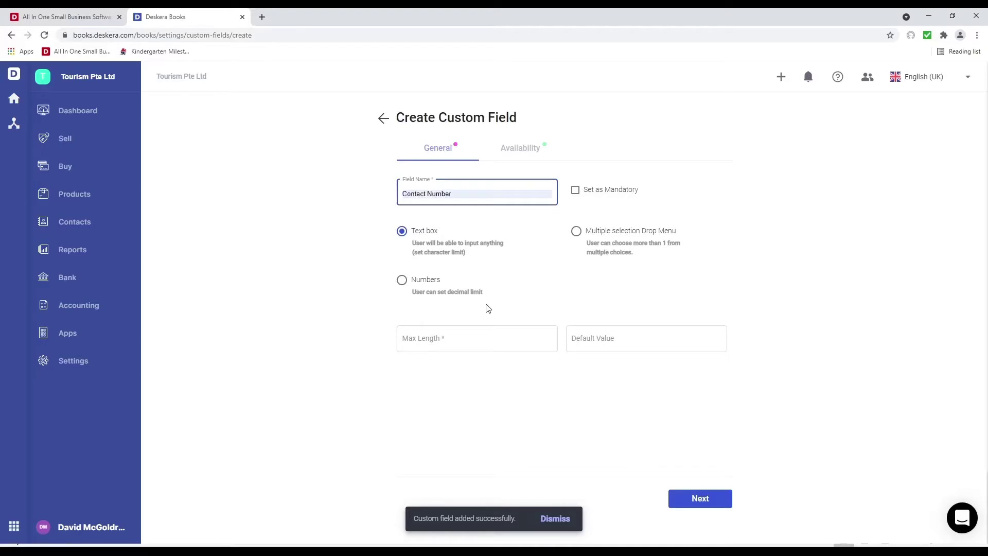
pyautogui.click(444, 271)
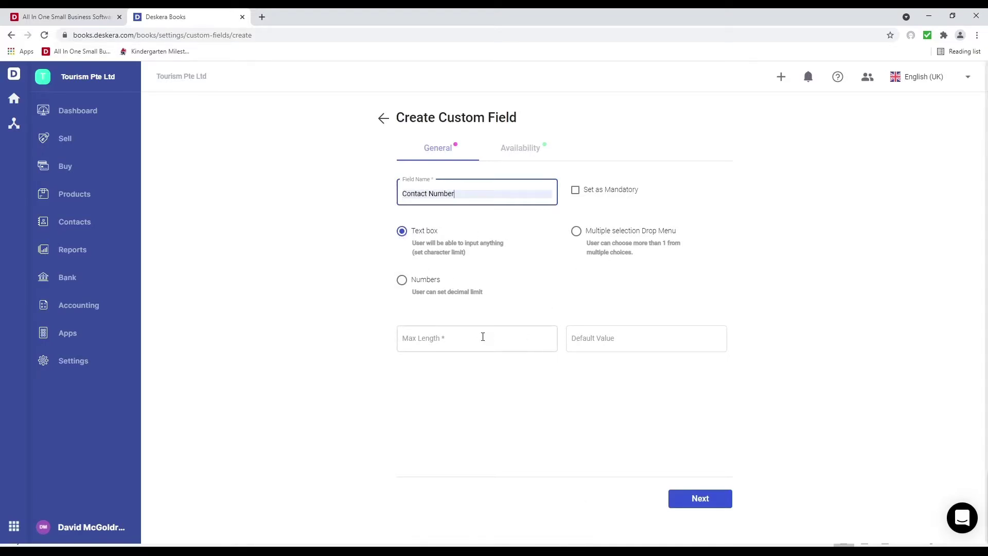
pyautogui.click(484, 336)
pyautogui.write('1000')
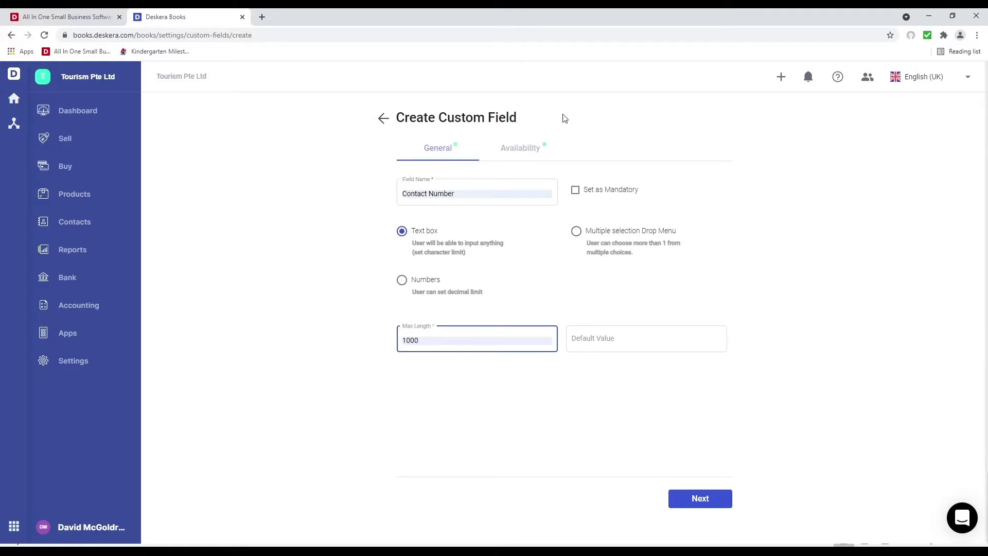
pyautogui.click(520, 149)
pyautogui.click(432, 308)
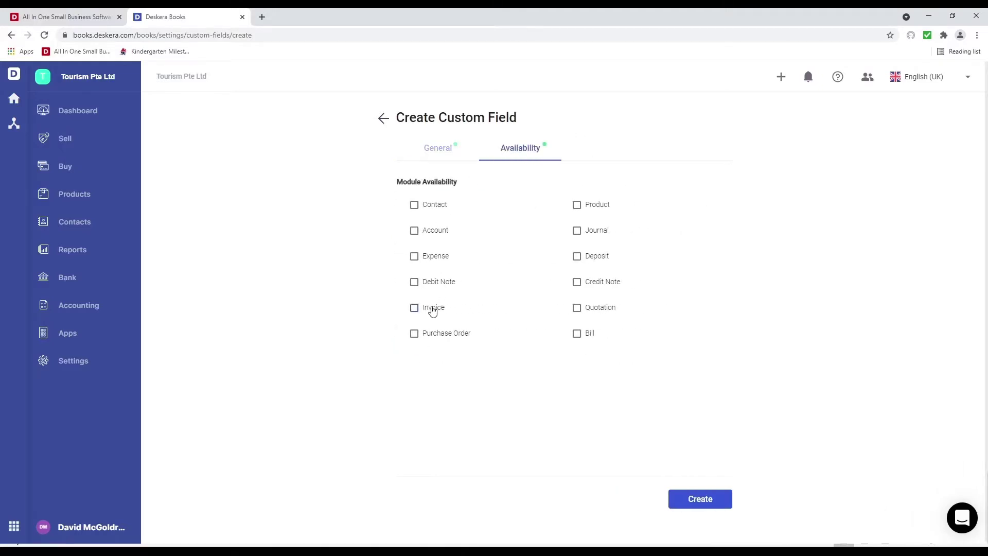
pyautogui.click(592, 310)
pyautogui.click(464, 344)
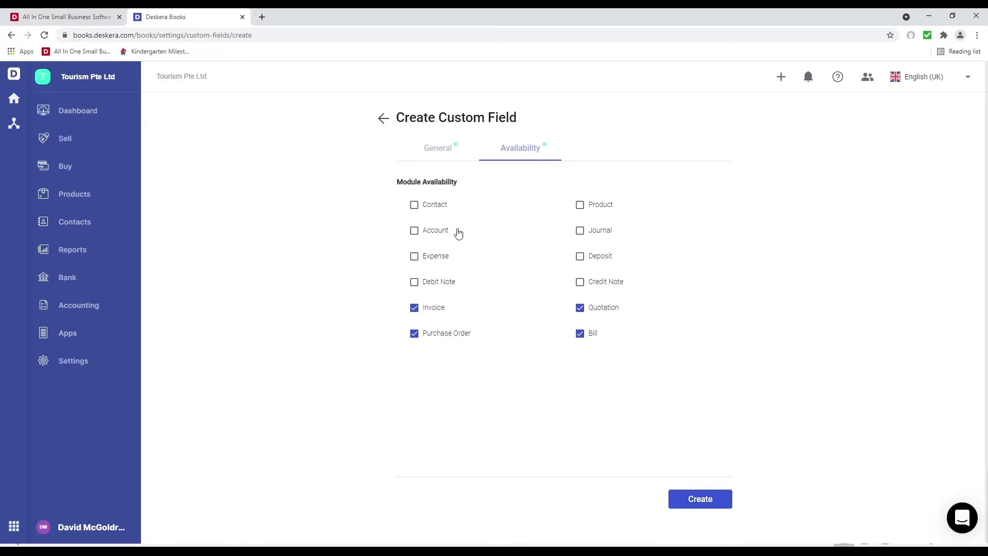
pyautogui.click(439, 205)
pyautogui.click(695, 493)
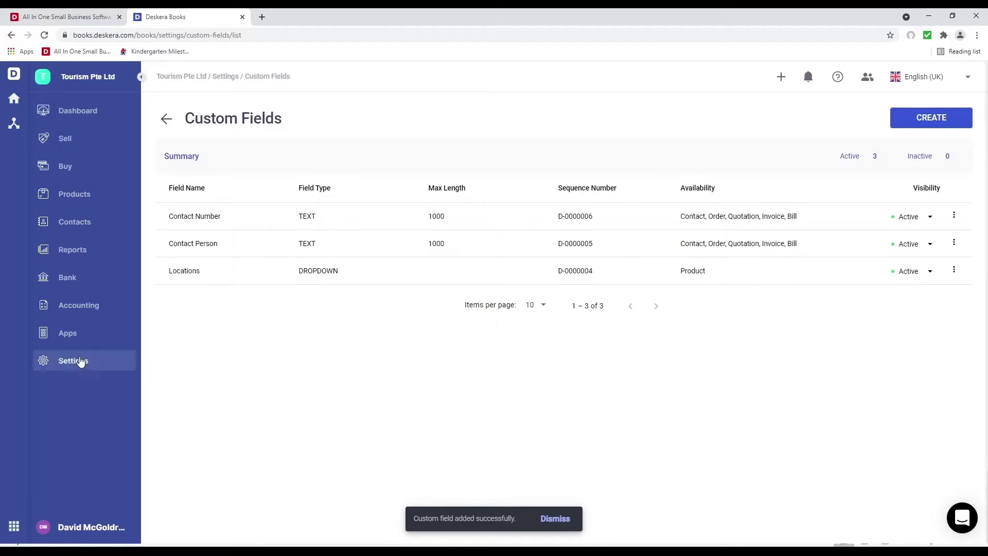
# Step: Look at the Email setup, then go to Sequence Number Setting from Settings
pyautogui.click(80, 360)
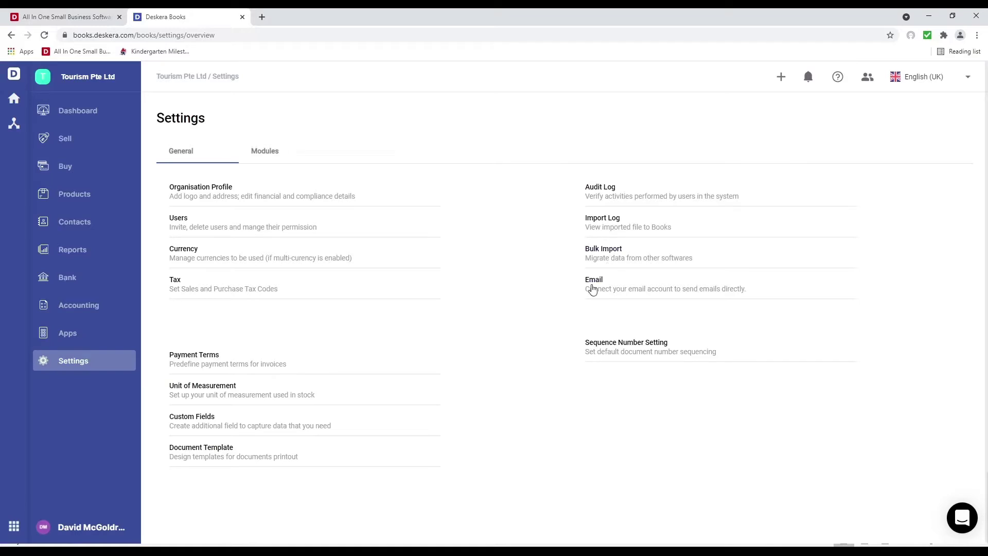
pyautogui.click(597, 287)
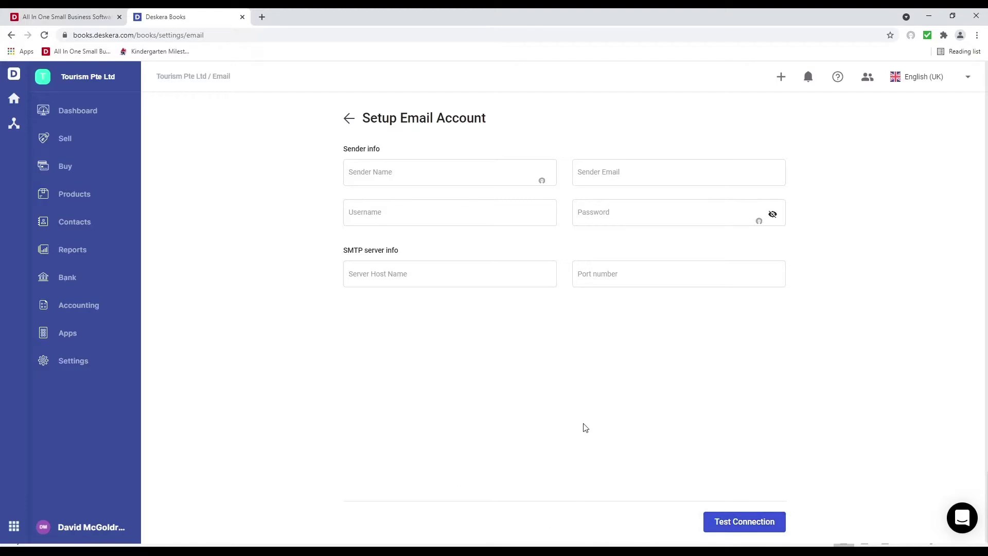
pyautogui.click(94, 374)
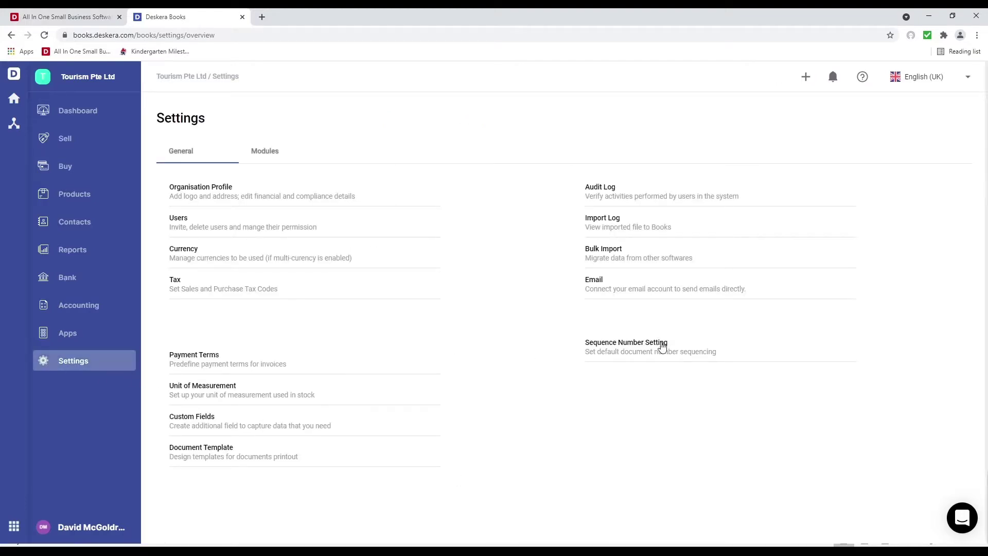
pyautogui.click(664, 350)
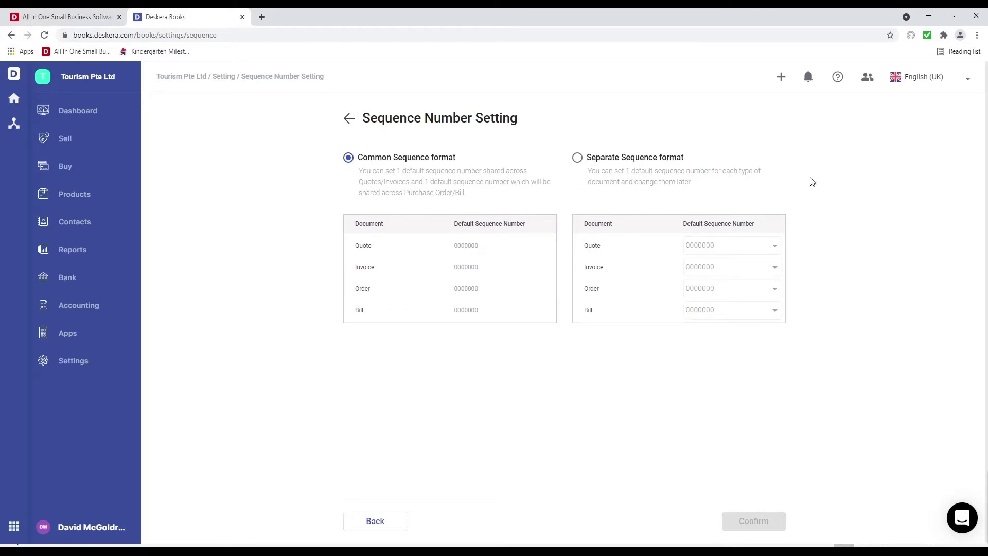
# Step: Choose Separate Sequence format, check the Quote numbering, and confirm the conversion
pyautogui.click(577, 157)
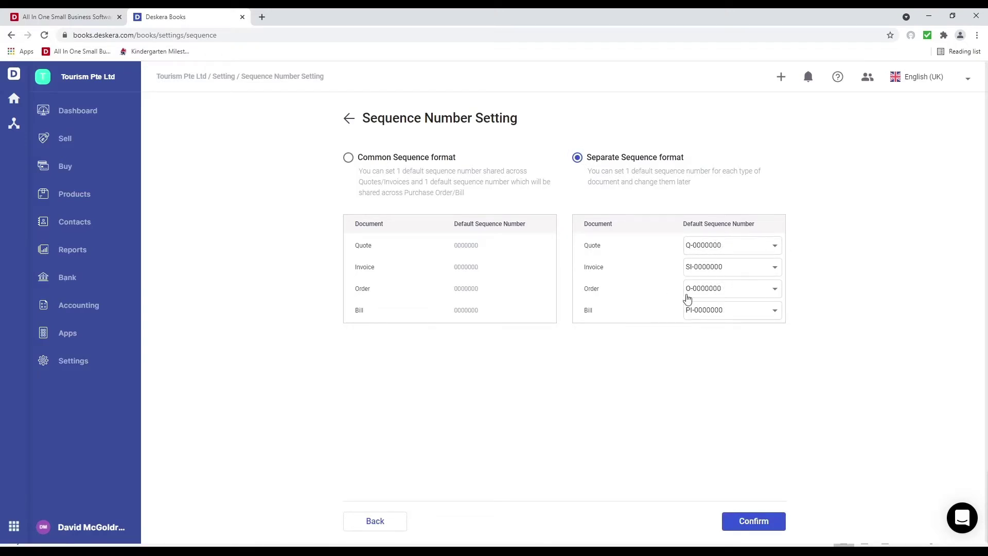
pyautogui.click(713, 249)
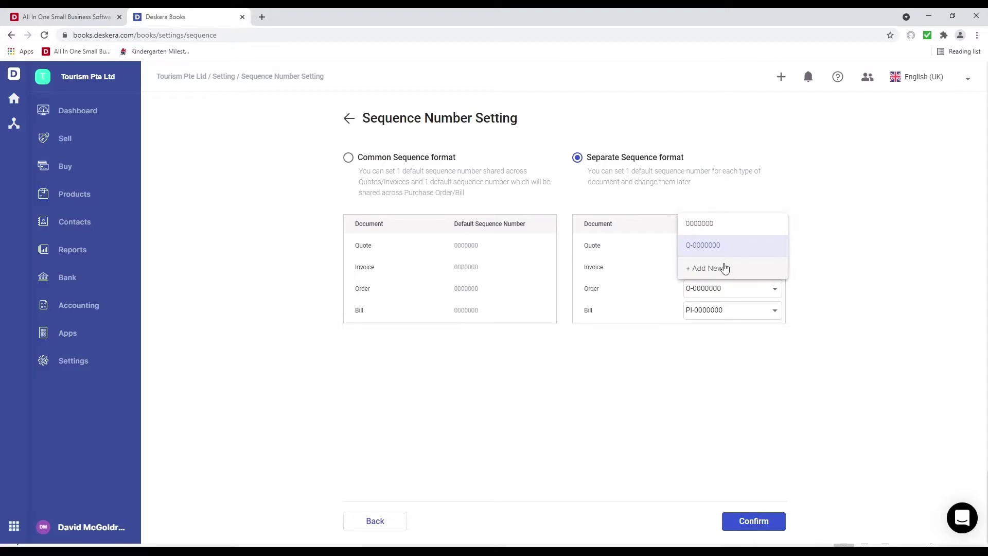
pyautogui.click(763, 527)
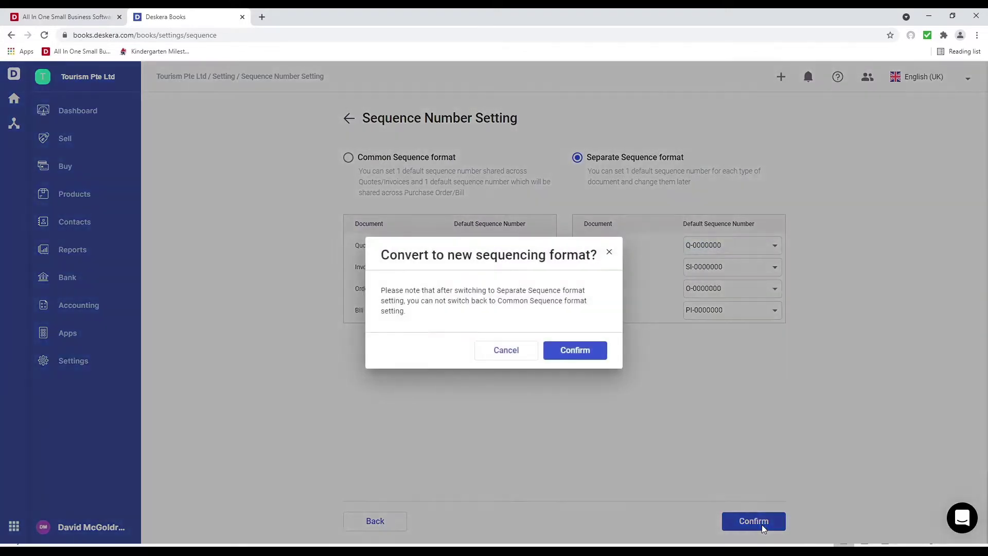
pyautogui.click(586, 353)
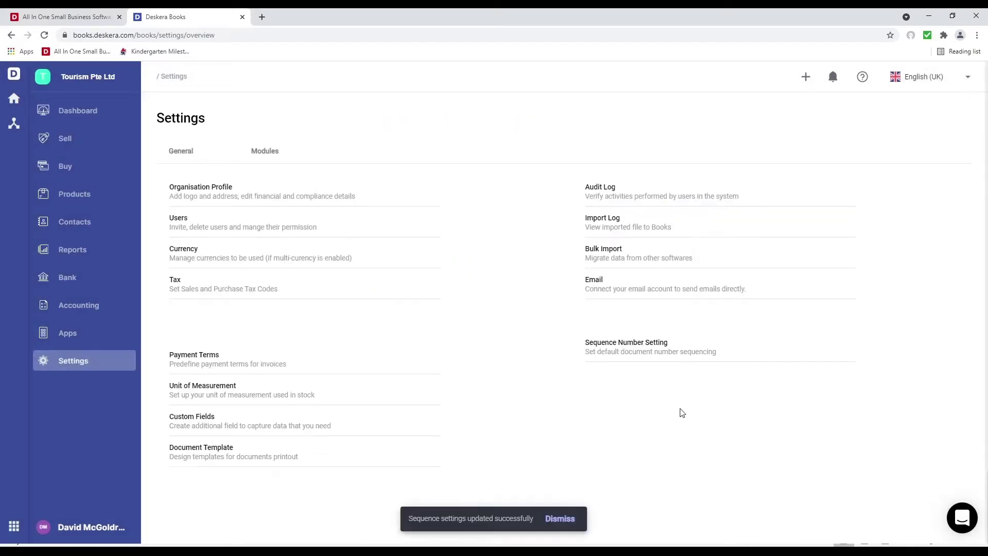
# Step: From Dashboard Import Data, download the sample Contacts template and open it in Excel
pyautogui.click(103, 120)
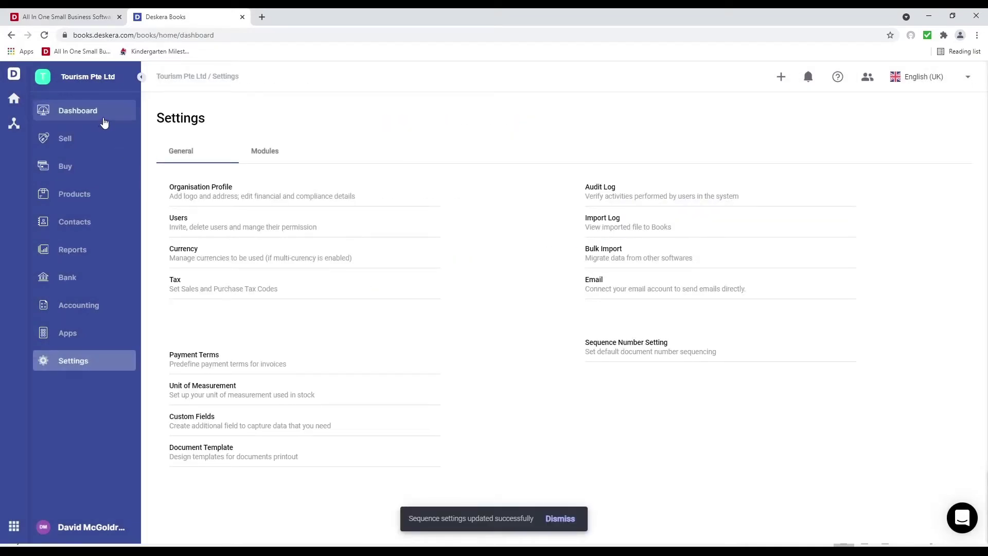
pyautogui.click(657, 346)
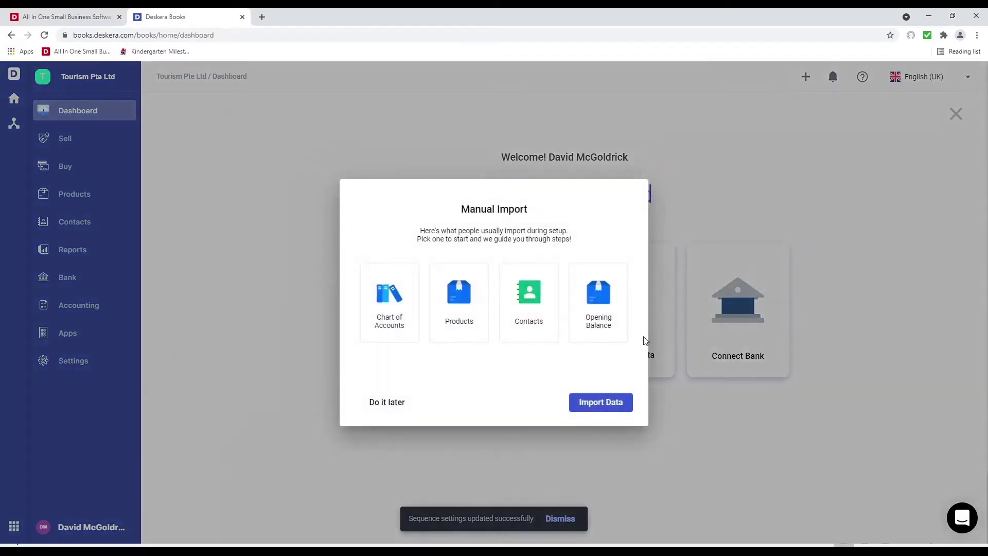
pyautogui.click(534, 322)
pyautogui.click(587, 402)
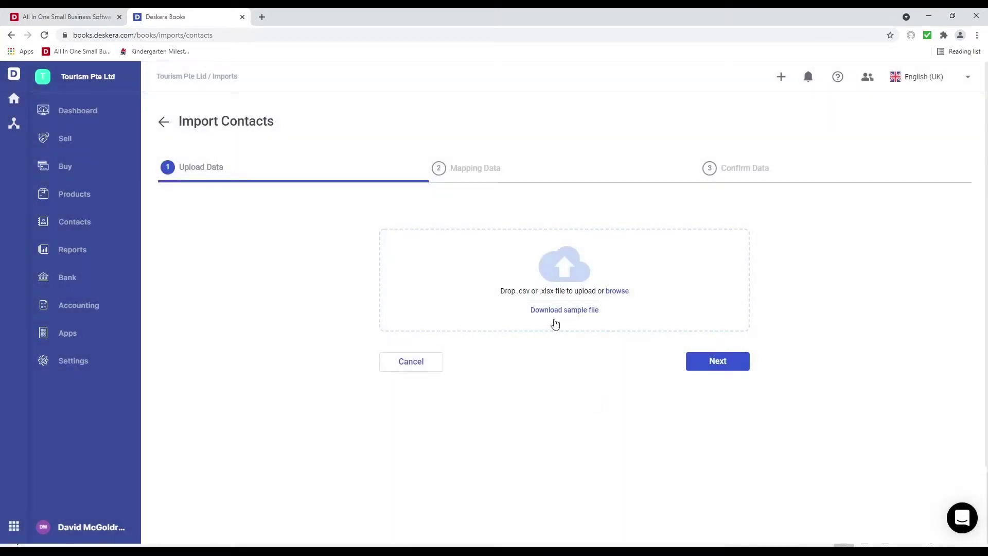
pyautogui.click(566, 311)
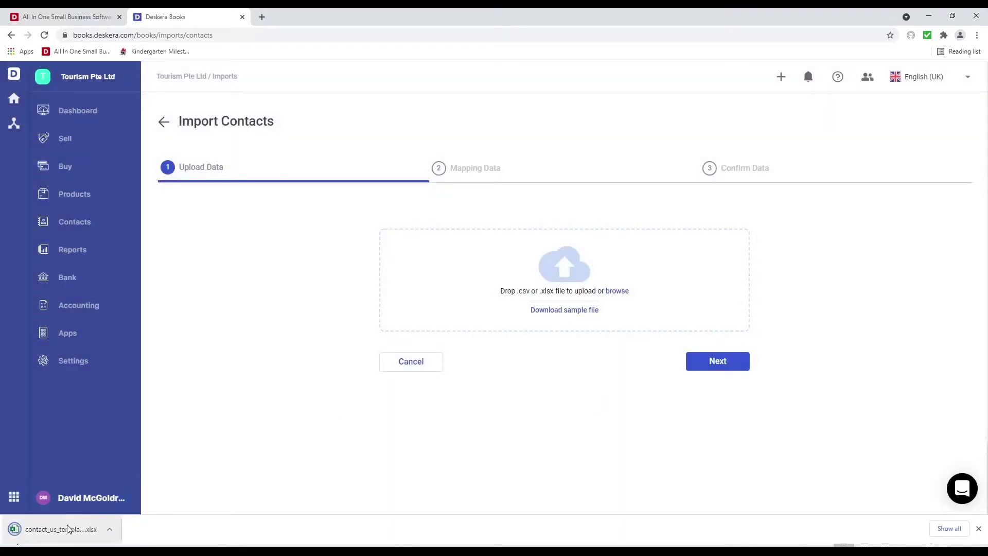
pyautogui.click(56, 529)
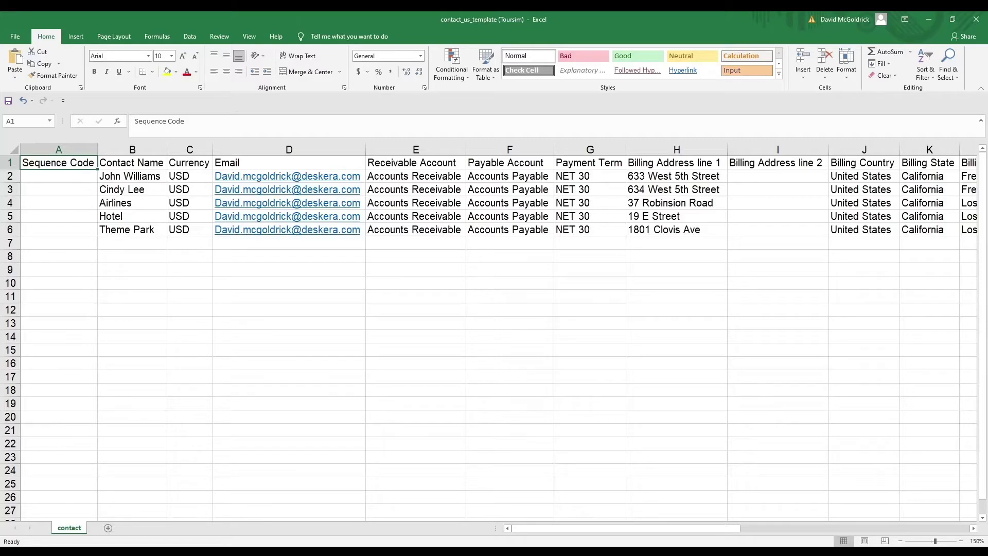
# Step: Review the template headers from Contact Name through Shipping Postal Code
pyautogui.click(132, 163)
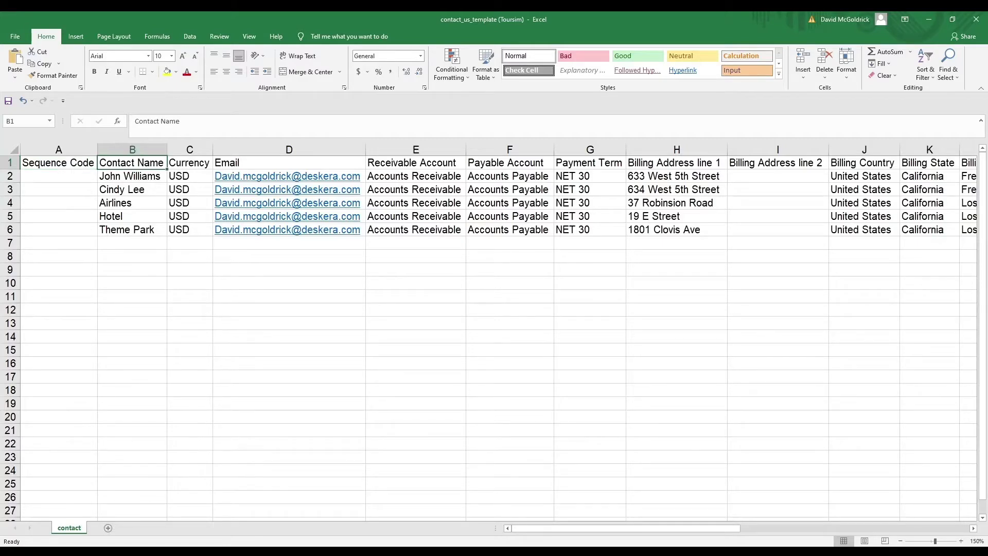
pyautogui.click(190, 163)
pyautogui.click(288, 163)
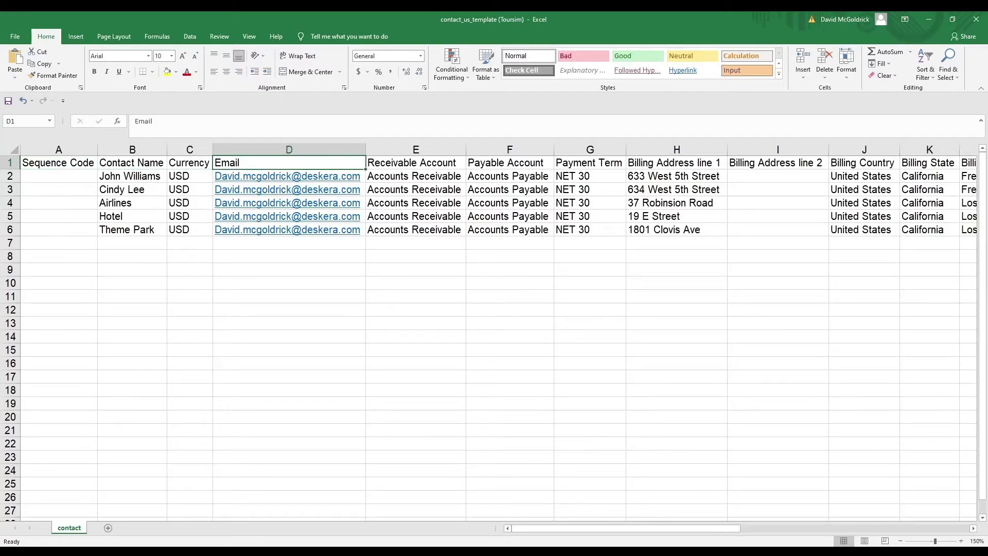
pyautogui.click(416, 162)
pyautogui.click(509, 162)
pyautogui.click(590, 163)
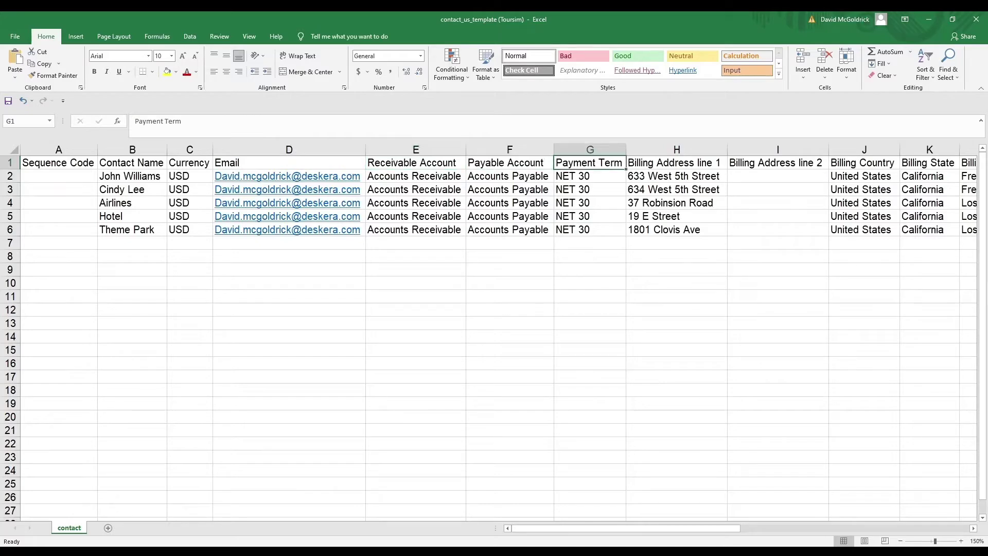
pyautogui.press('Right')
pyautogui.press('Right')
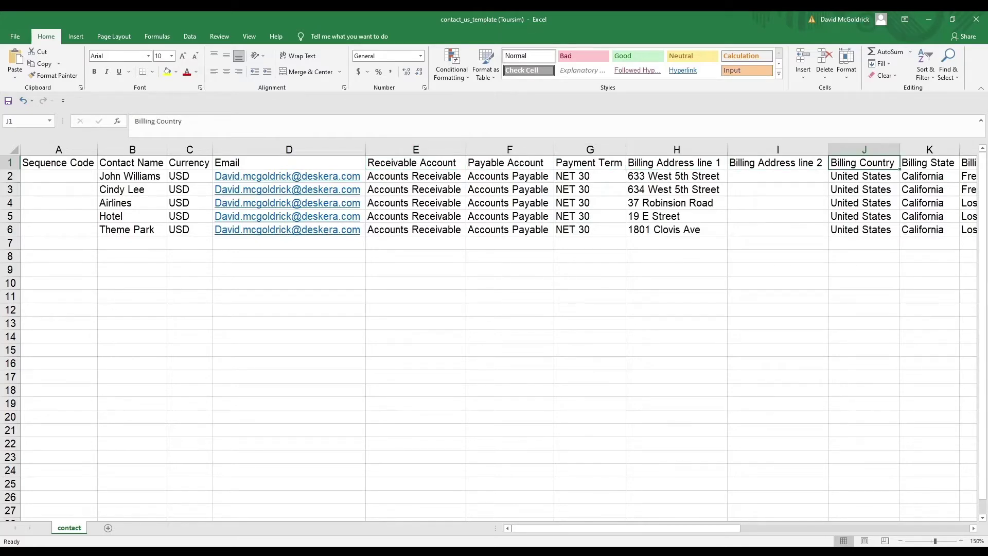
pyautogui.press('Right')
pyautogui.press('Right')
pyautogui.press('Right')
pyautogui.press('Right')
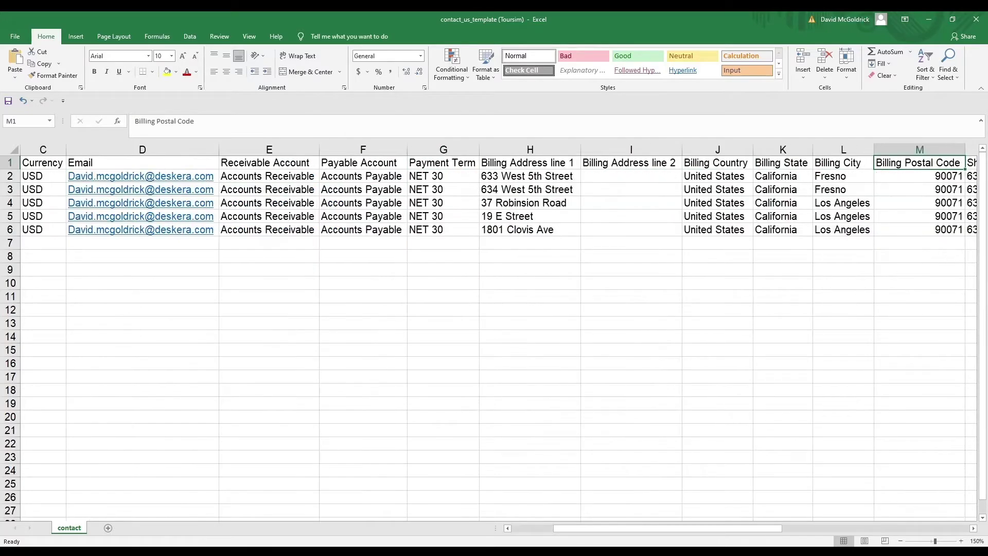
pyautogui.press('Right')
pyautogui.press('Right')
pyautogui.press('Right')
pyautogui.press('Right')
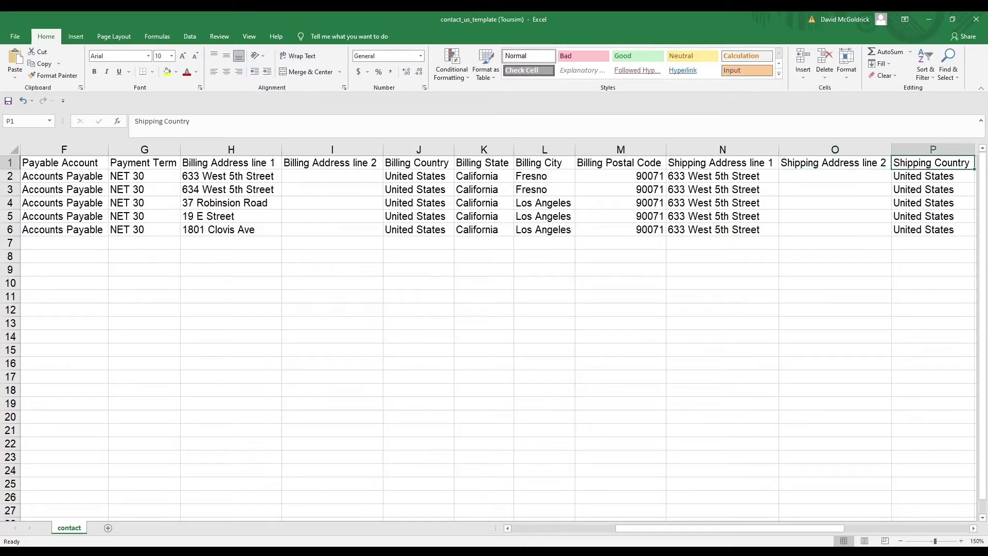
pyautogui.press('Right')
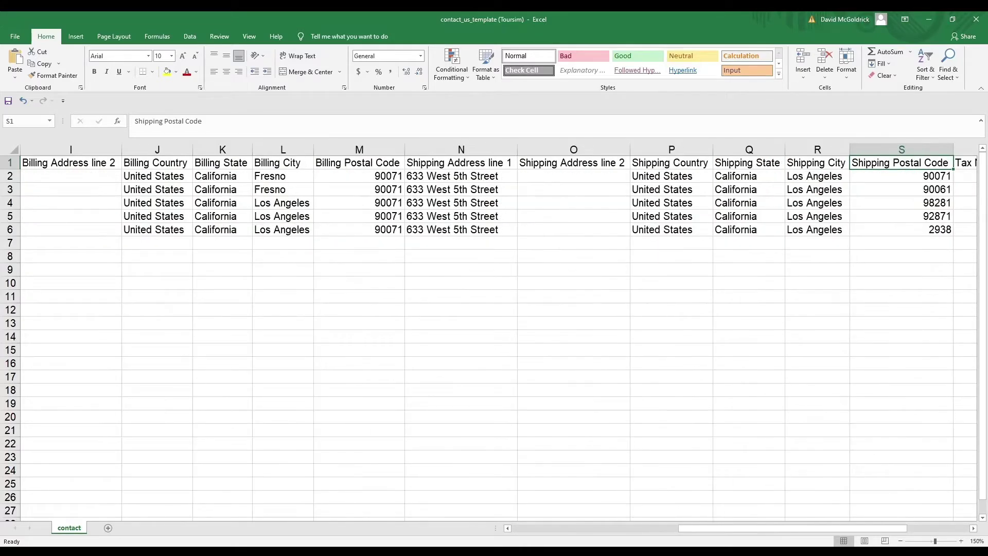
pyautogui.press('Right')
pyautogui.press('Right')
pyautogui.press('Right')
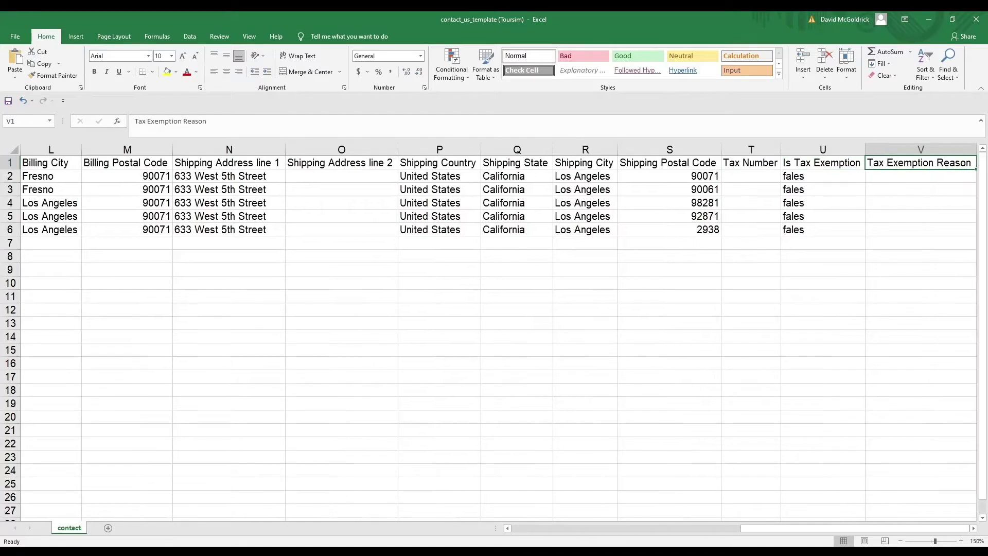
# Step: Review the tax headers, confirming Tax Exemption Reason is the final column
pyautogui.press('Left')
pyautogui.press('Left')
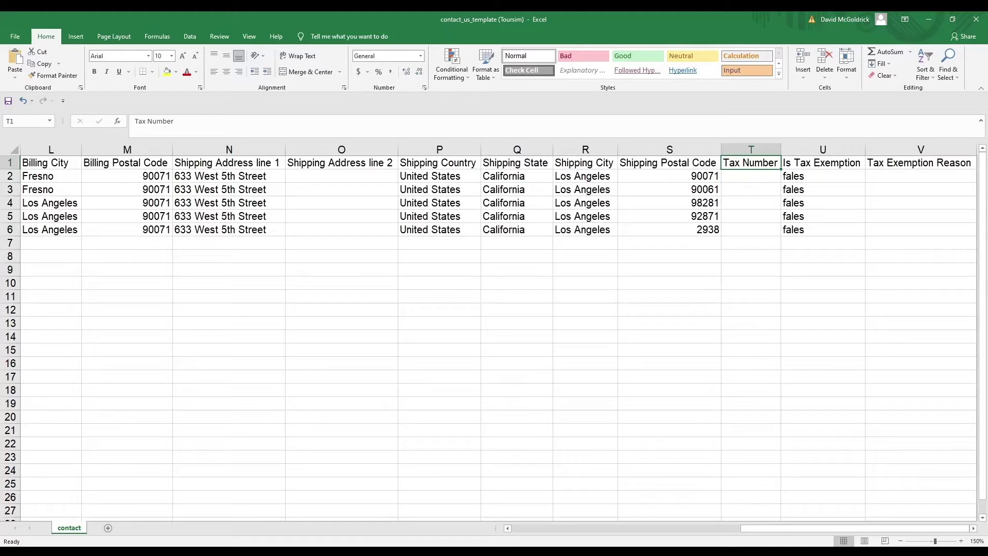
pyautogui.press('Right')
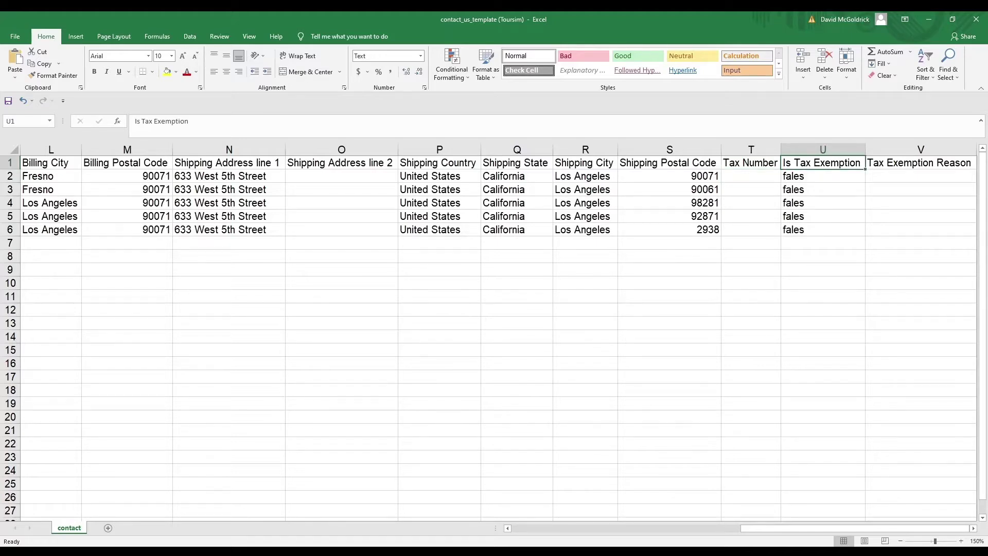
pyautogui.press('Right')
pyautogui.press('Left')
pyautogui.press('Left')
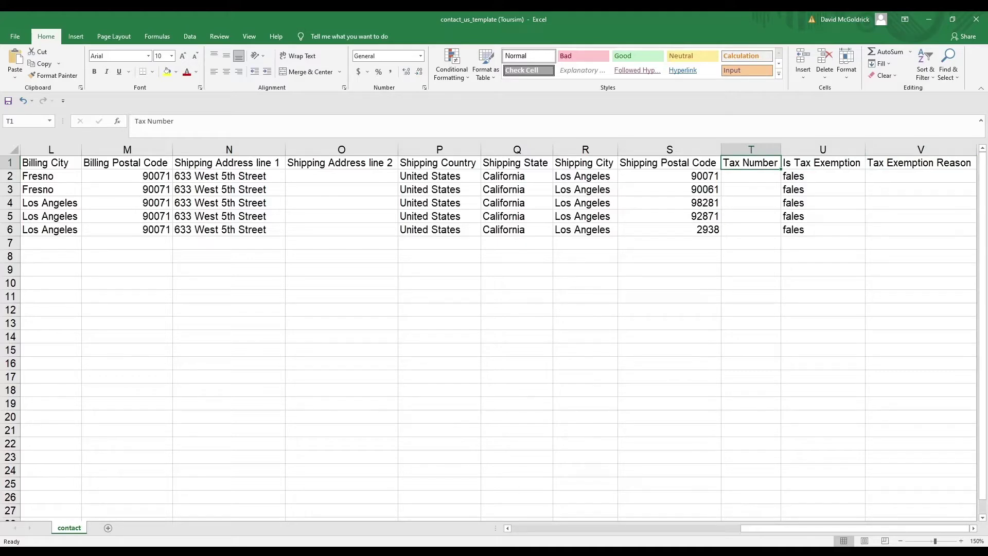
pyautogui.press('Right')
pyautogui.press('Right')
pyautogui.press('Left')
pyautogui.press('Left')
pyautogui.press('Right')
pyautogui.press('Right')
pyautogui.press('Right')
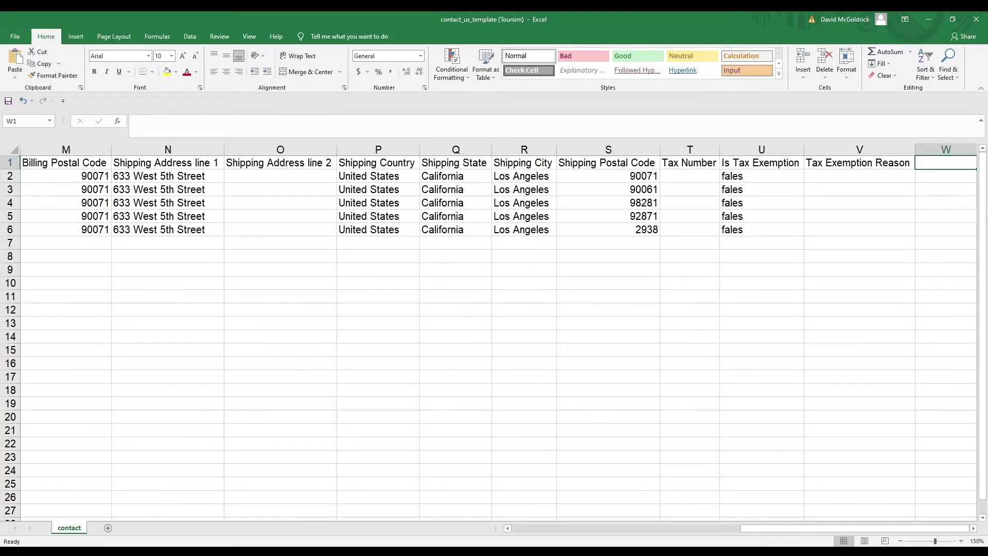
pyautogui.press('Right')
pyautogui.press('Left')
pyautogui.press('Left')
pyautogui.press('Right')
pyautogui.press('Right')
pyautogui.press('Right')
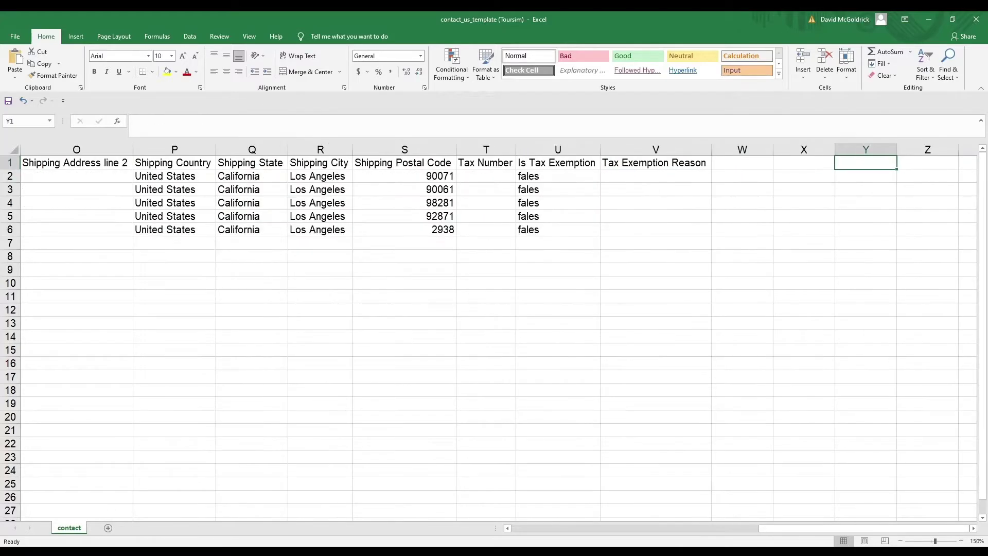
pyautogui.press('Left')
pyautogui.press('Left')
pyautogui.press('Left')
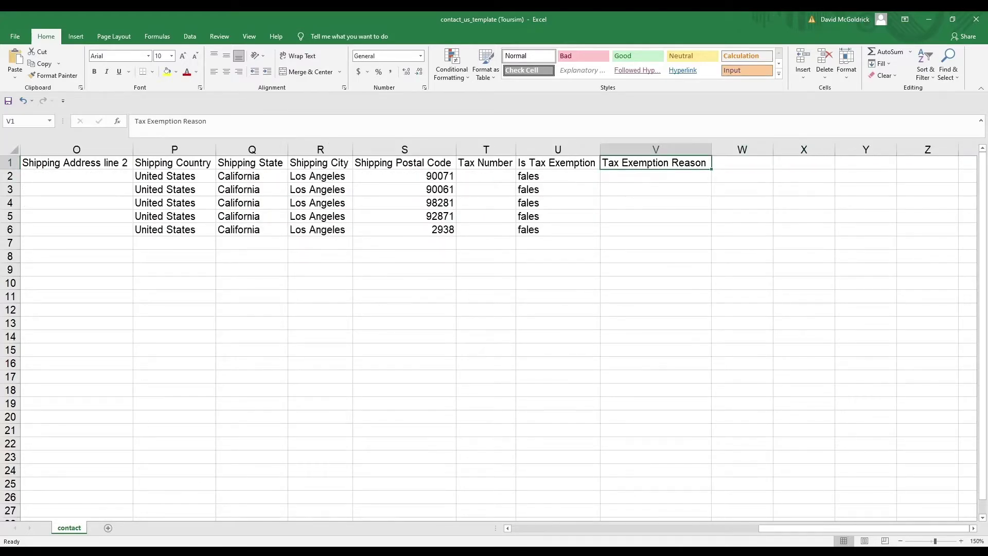
pyautogui.press('Right')
pyautogui.press('Left')
pyautogui.press('Left')
pyautogui.press('Left')
pyautogui.press('Left')
pyautogui.press('Left')
pyautogui.press('Left')
pyautogui.press('Left')
pyautogui.press('Left')
pyautogui.press('Left')
pyautogui.press('Left')
pyautogui.press('Left')
pyautogui.press('Left')
pyautogui.press('Left')
pyautogui.press('Left')
pyautogui.press('Left')
pyautogui.press('Left')
pyautogui.press('Left')
pyautogui.press('Left')
pyautogui.press('Left')
pyautogui.press('Left')
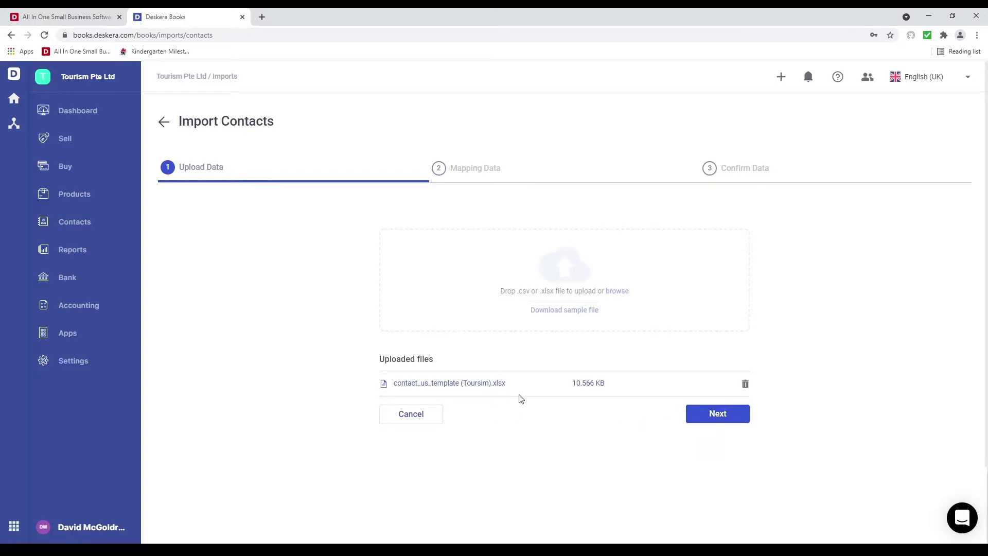
# Step: Keep the automatic column mapping after checking Contact Name's options, and proceed to Confirm Data
pyautogui.click(707, 417)
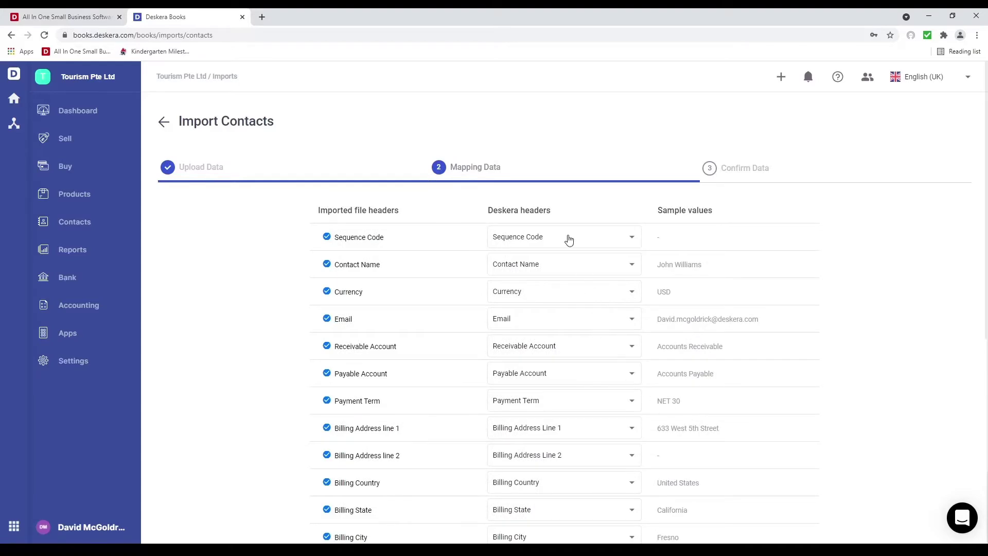
pyautogui.scroll(-6, 579, 453)
pyautogui.scroll(6, 577, 449)
pyautogui.click(555, 270)
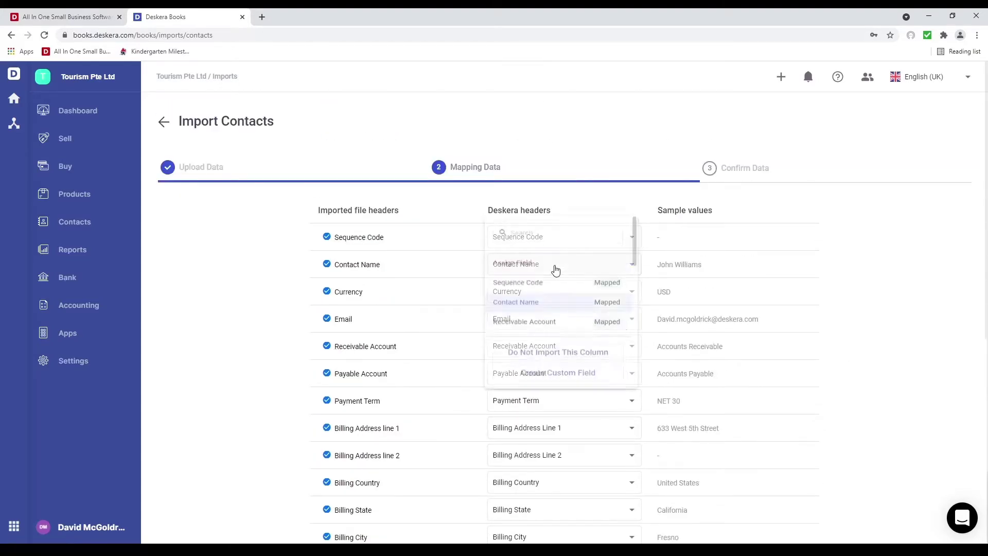
pyautogui.scroll(-5, 546, 308)
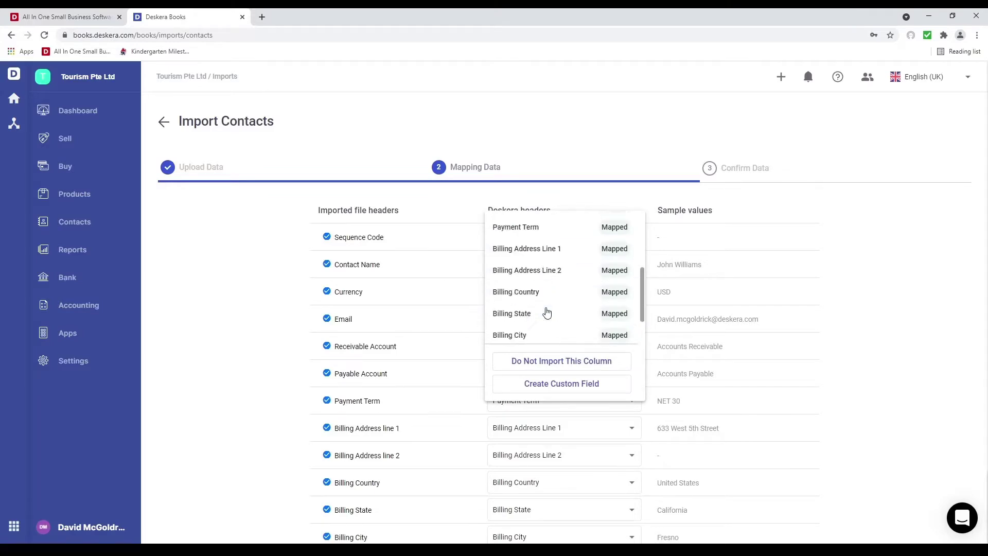
pyautogui.scroll(5, 545, 311)
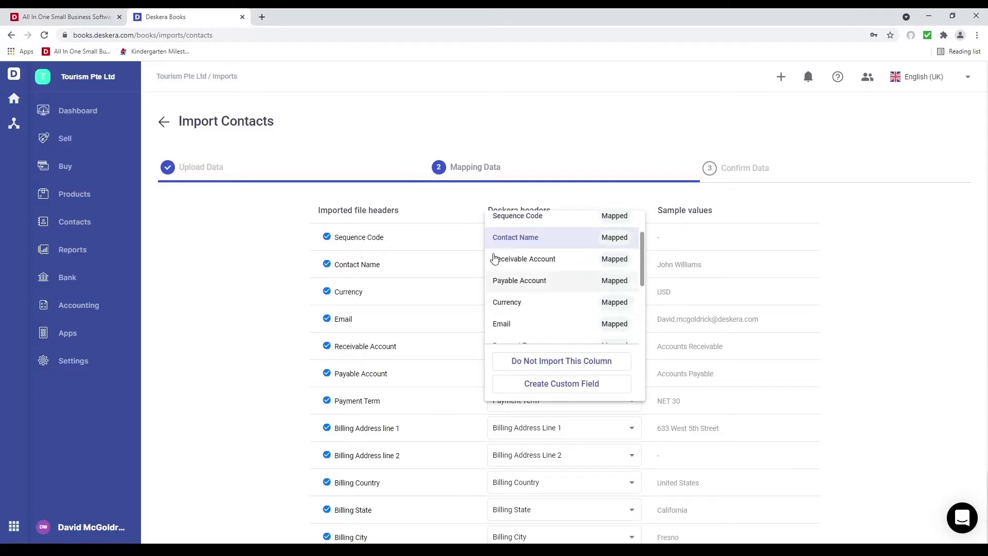
pyautogui.click(798, 248)
pyautogui.click(585, 265)
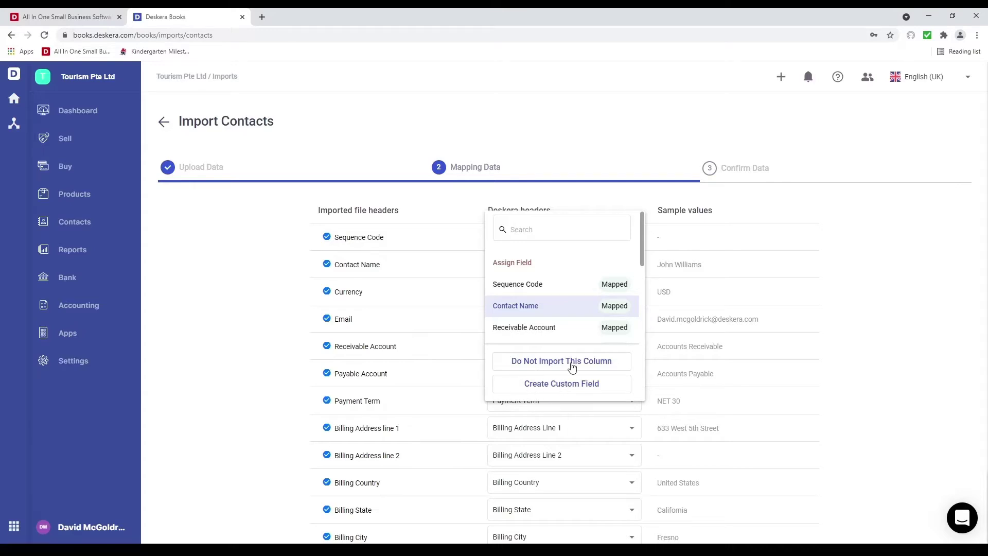
pyautogui.click(783, 369)
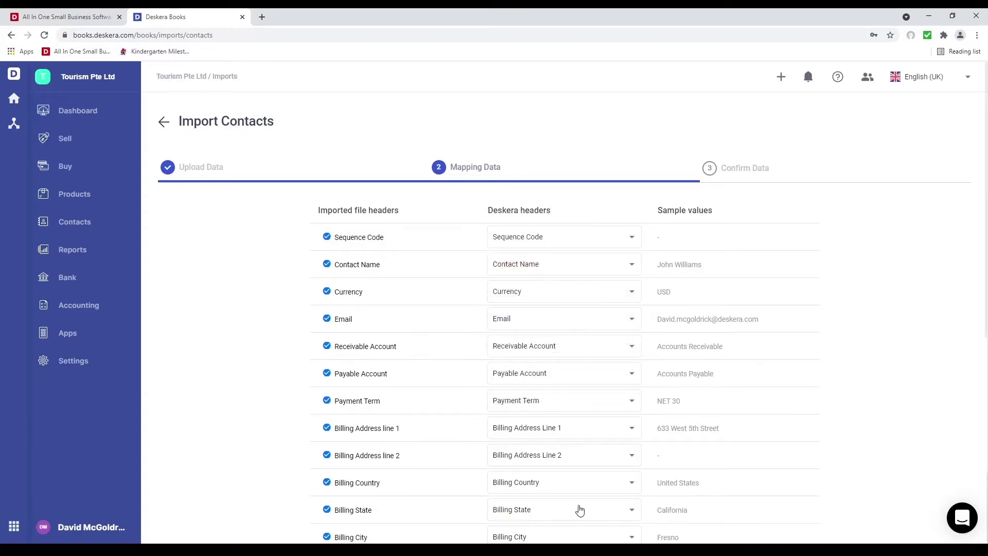
pyautogui.scroll(-7, 578, 510)
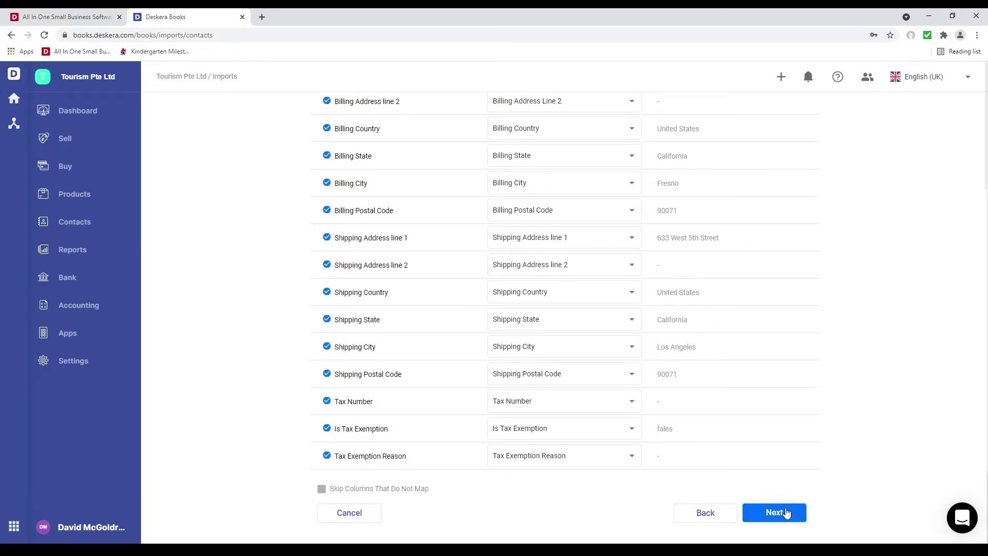
pyautogui.click(781, 511)
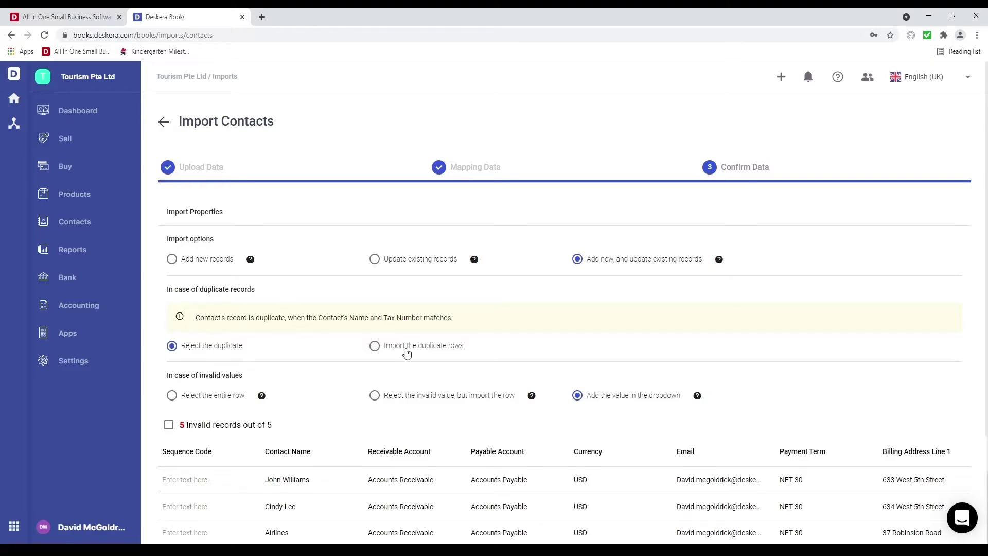
# Step: Scroll the import preview to the Is Tax Exemption column, where all five 'fales' values are invalid
pyautogui.scroll(-3, 354, 377)
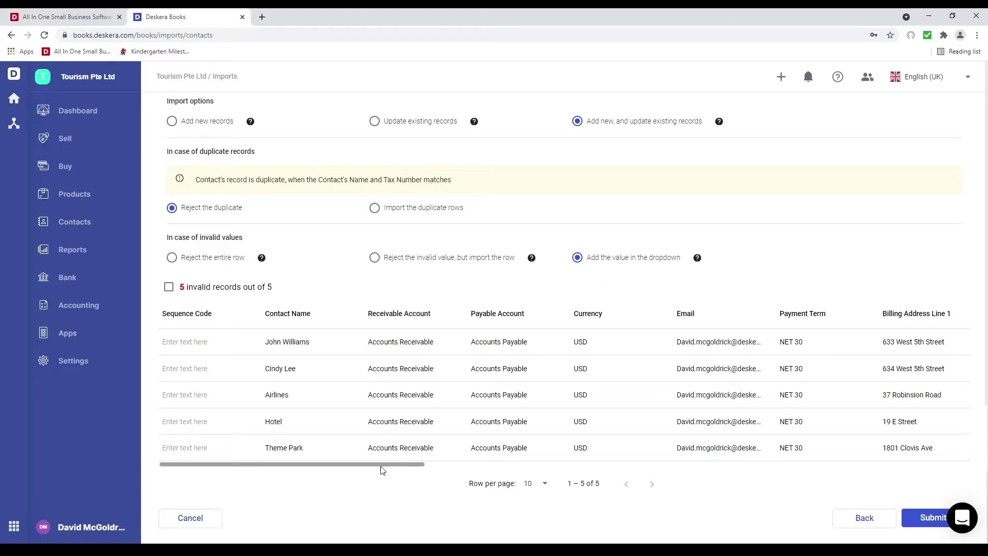
pyautogui.moveTo(386, 466); pyautogui.dragTo(944, 454)
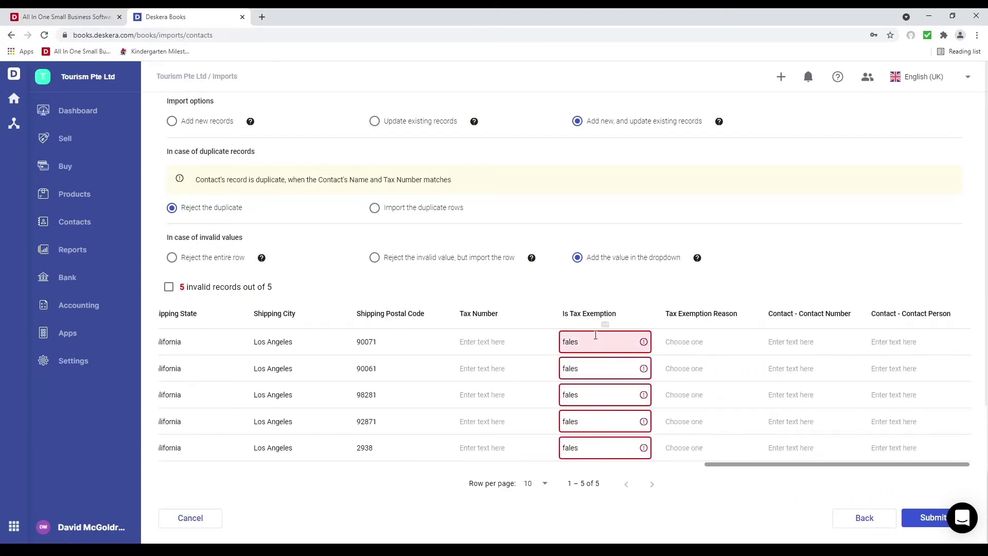
# Step: Correct the first Is Tax Exemption value to 'false', apply it to the whole column, and submit
pyautogui.click(610, 344)
pyautogui.press('BackSpace')
pyautogui.press('BackSpace')
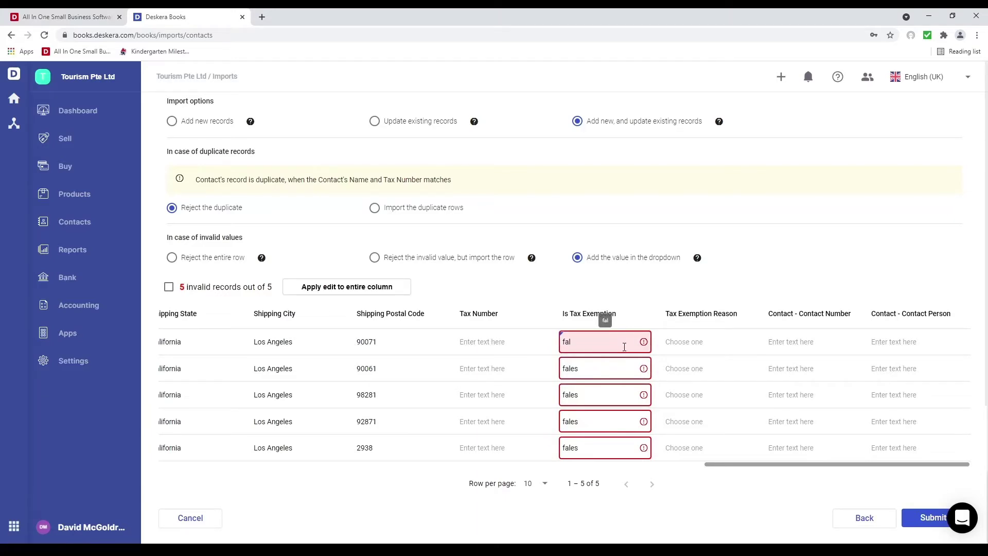
pyautogui.write('se')
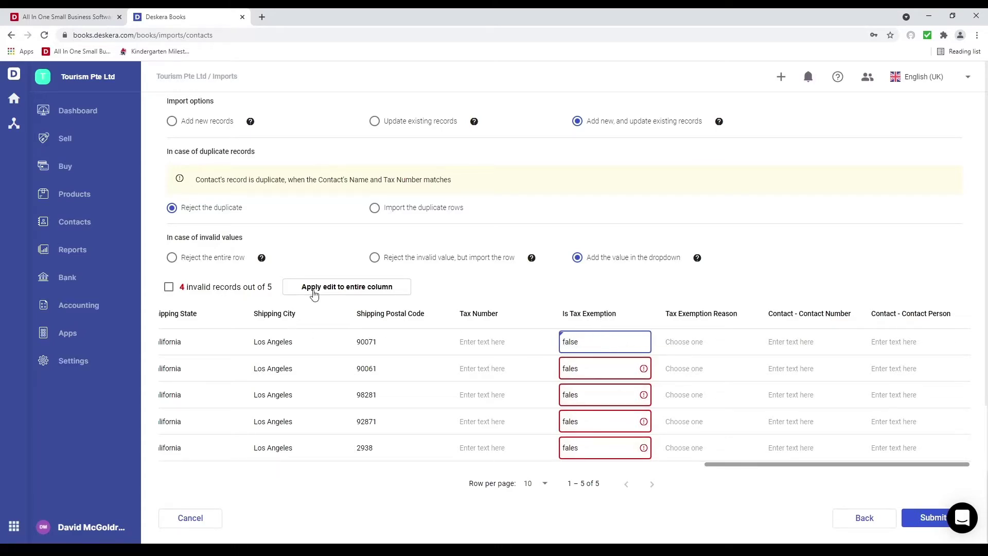
pyautogui.click(314, 292)
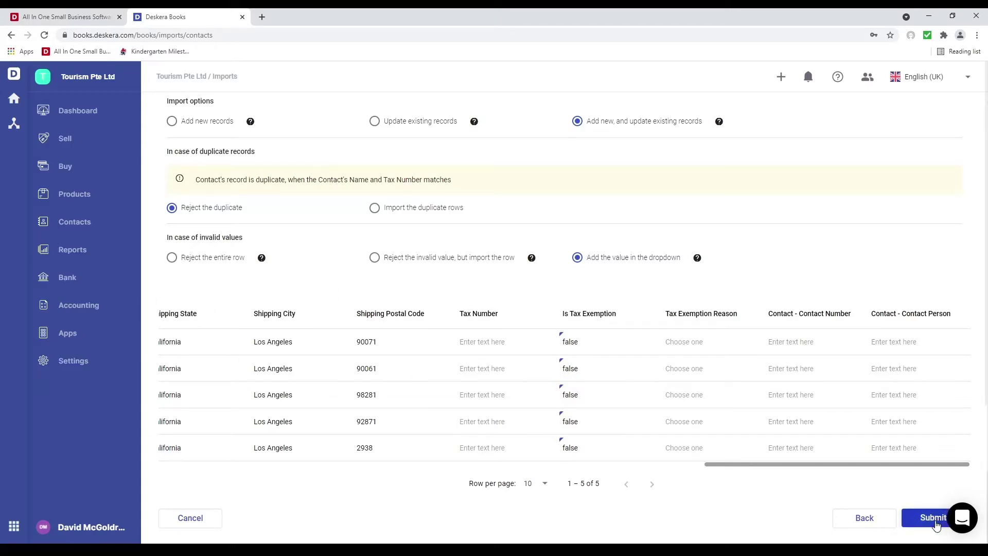
pyautogui.click(933, 520)
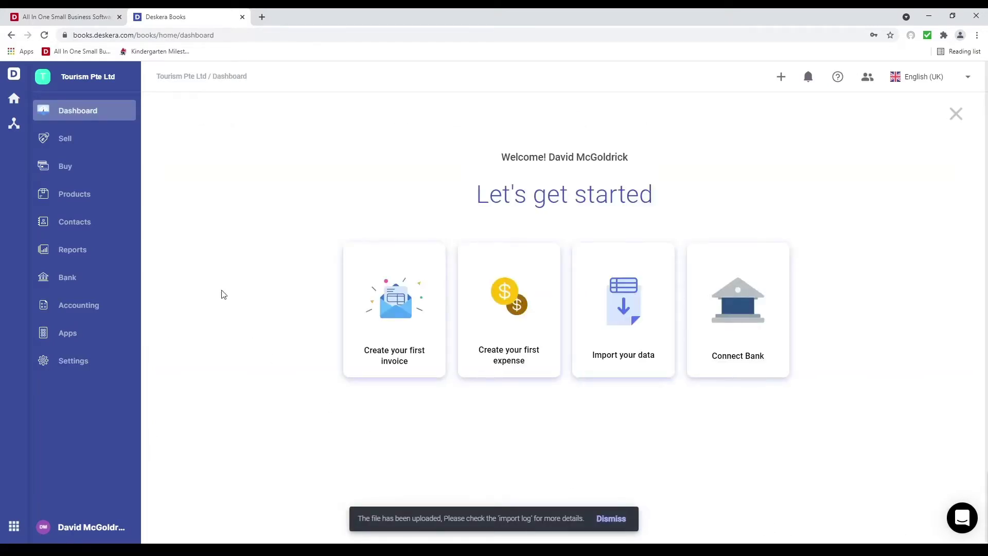
# Step: Check the contacts list, then from the dashboard's Import your data card start a Products import
pyautogui.click(92, 221)
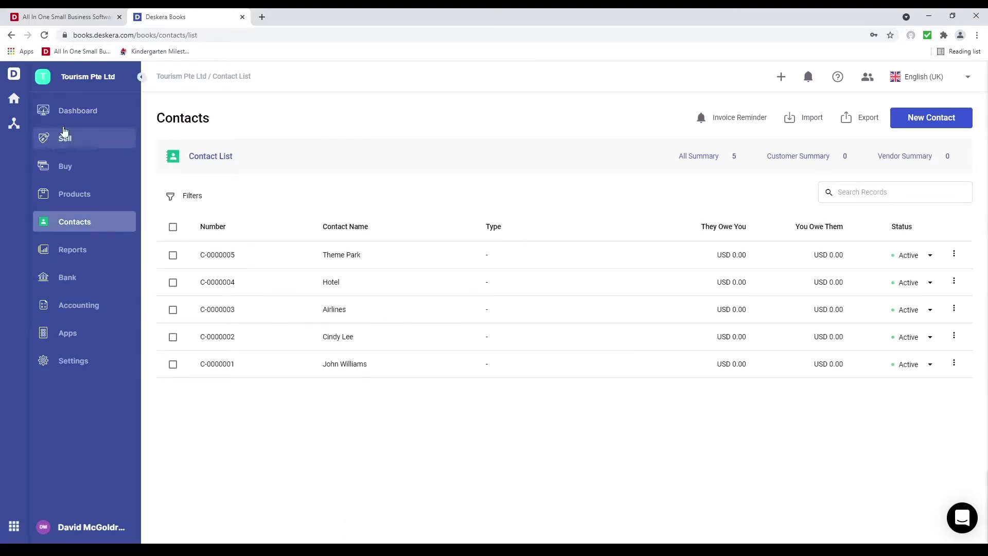
pyautogui.click(88, 115)
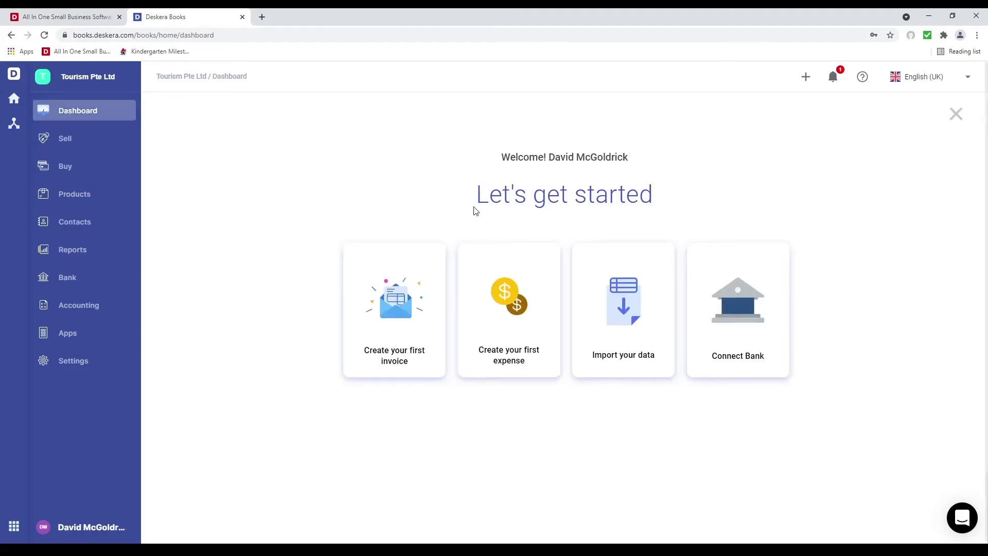
pyautogui.click(635, 313)
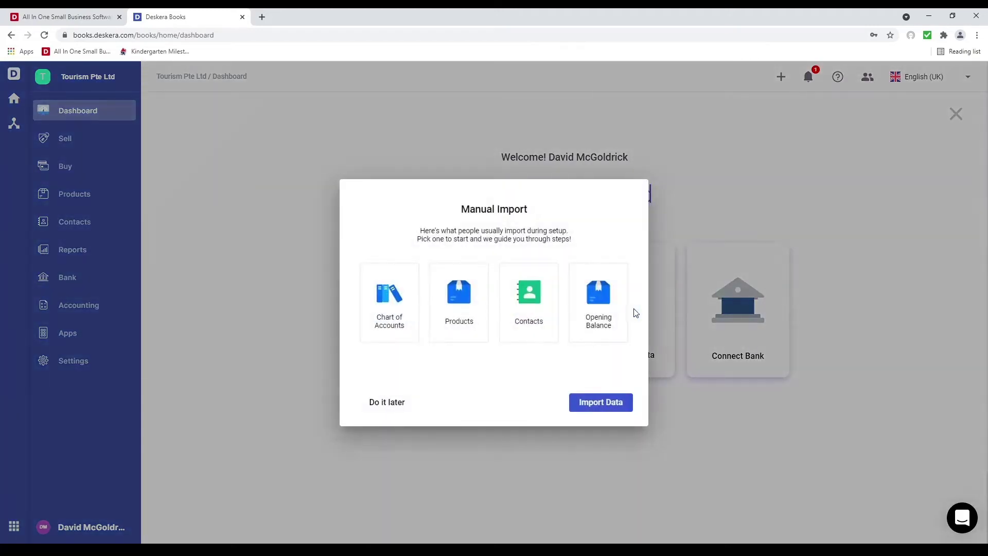
pyautogui.click(605, 403)
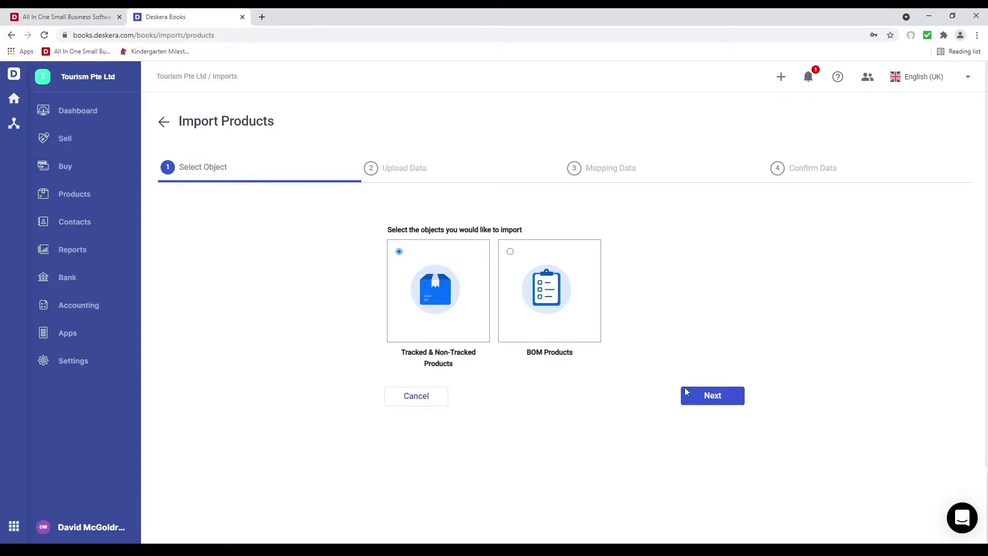
# Step: Go to the upload step, download the sample file, and open product_us_template.xlsx
pyautogui.click(700, 394)
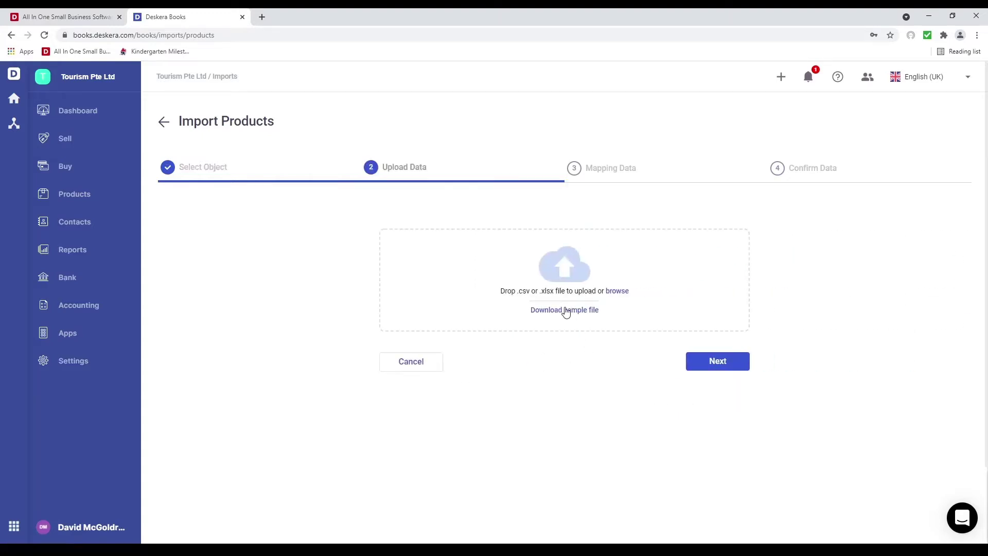
pyautogui.click(565, 311)
pyautogui.click(72, 528)
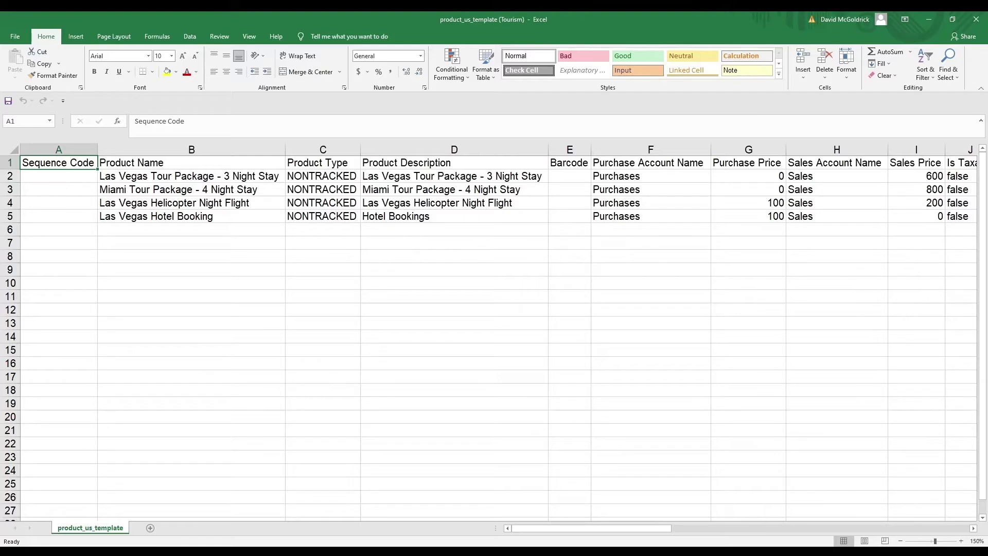
pyautogui.press('Down')
pyautogui.press('Down')
pyautogui.press('Down')
pyautogui.press('Down')
pyautogui.press('Up')
pyautogui.press('Up')
pyautogui.press('Up')
pyautogui.press('Up')
pyautogui.press('Right')
pyautogui.press('Right')
pyautogui.press('Right')
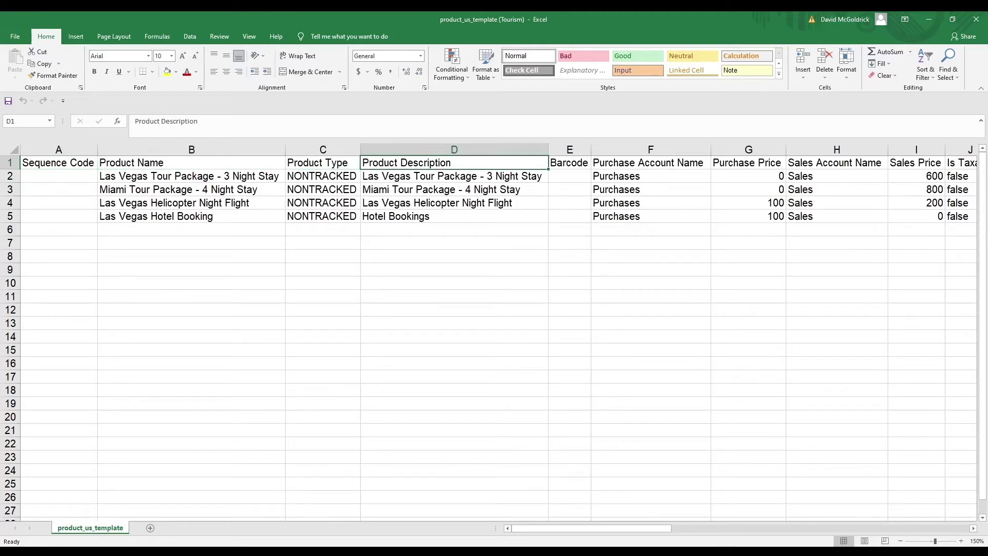
pyautogui.press('Right')
pyautogui.press('Right')
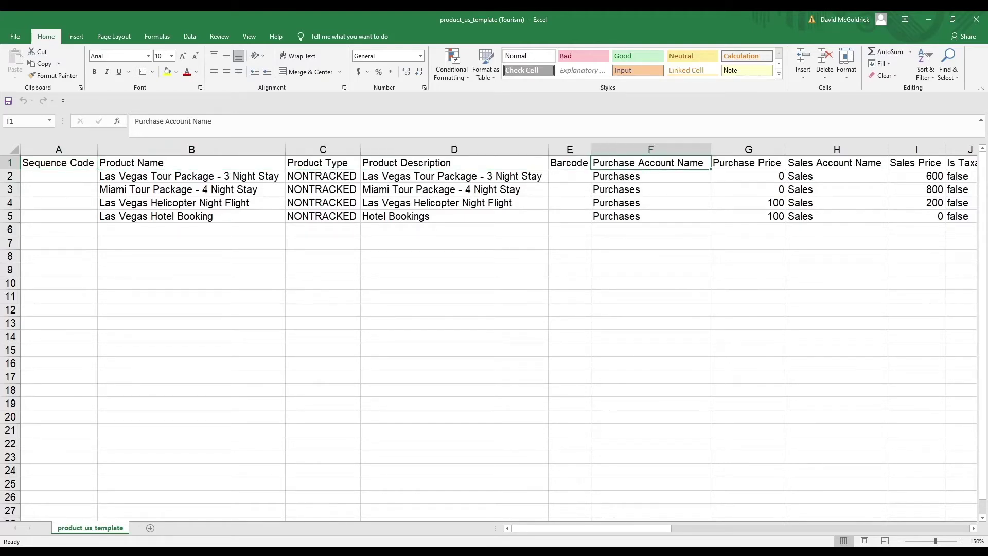
pyautogui.press('Right')
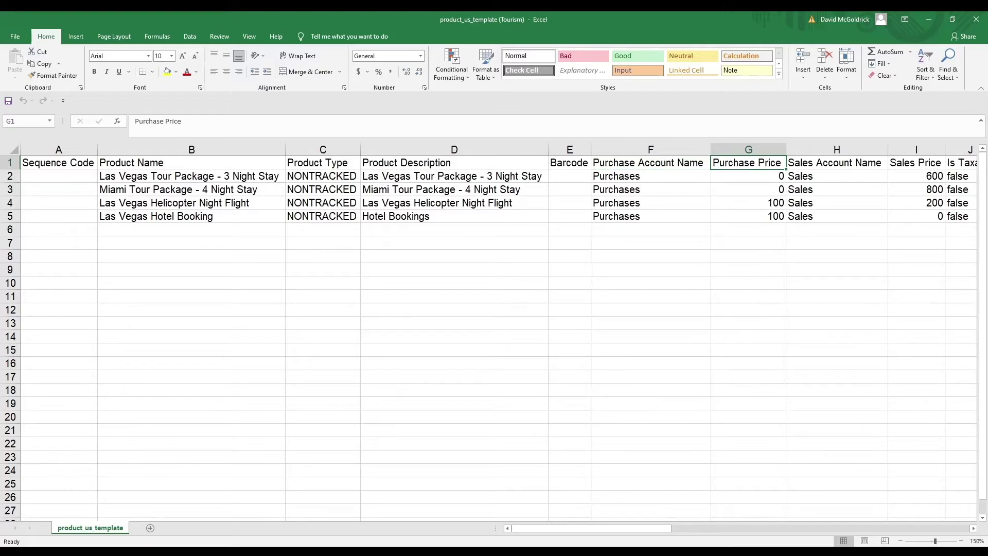
pyautogui.press('Right')
pyautogui.press('Right')
pyautogui.press('Right')
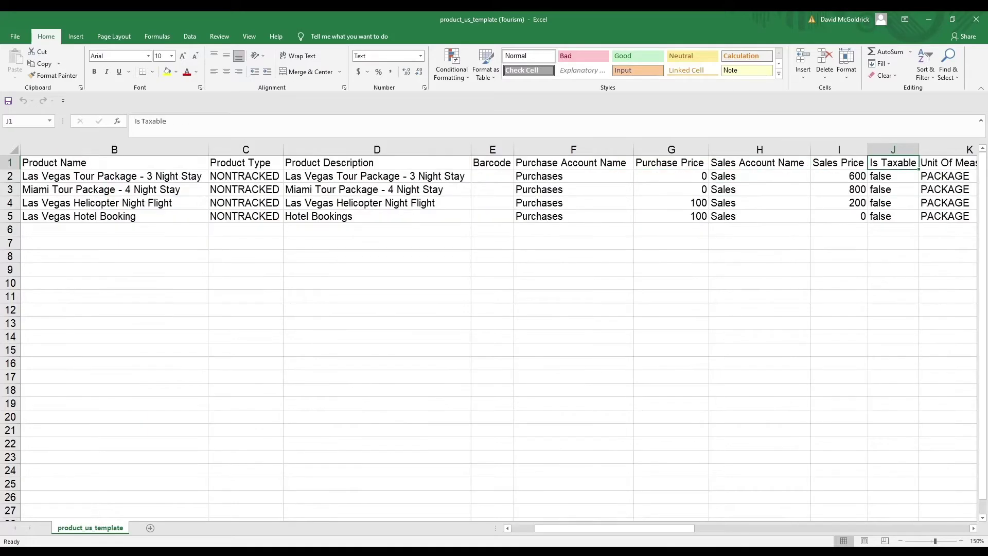
pyautogui.press('Right')
pyautogui.press('Right')
pyautogui.press('Left')
pyautogui.press('Left')
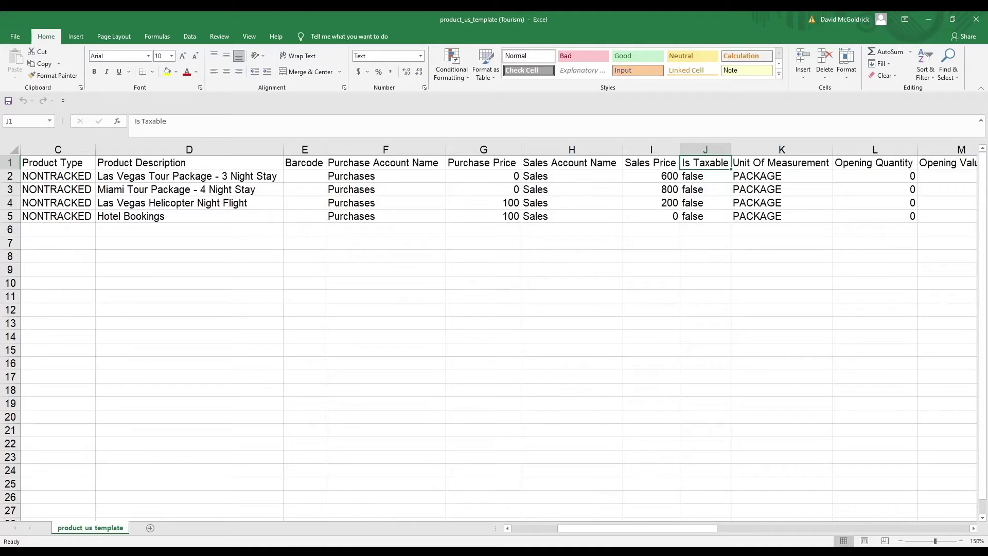
pyautogui.press('Down')
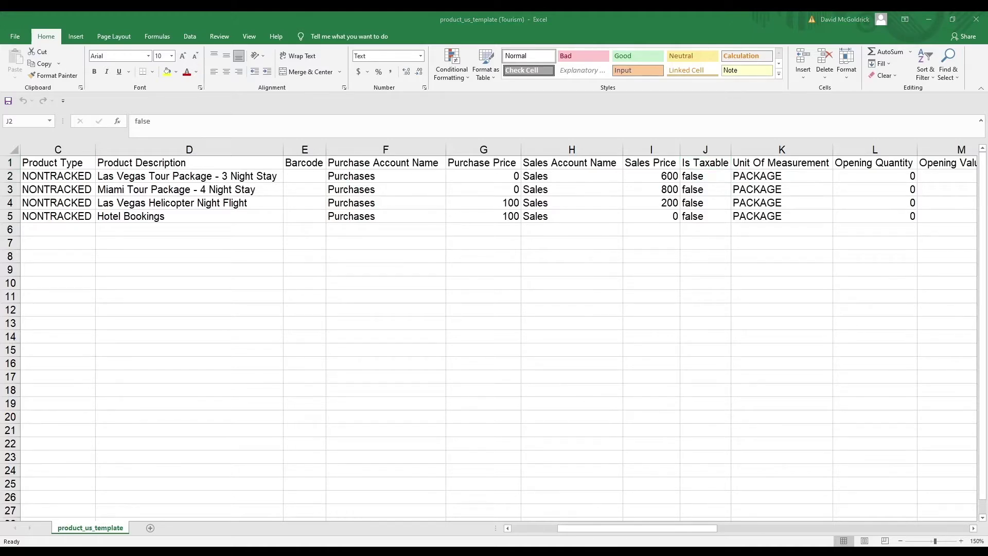
# Step: Enter true in J2 and copy it down to J3:J5 for all four products
pyautogui.write('t')
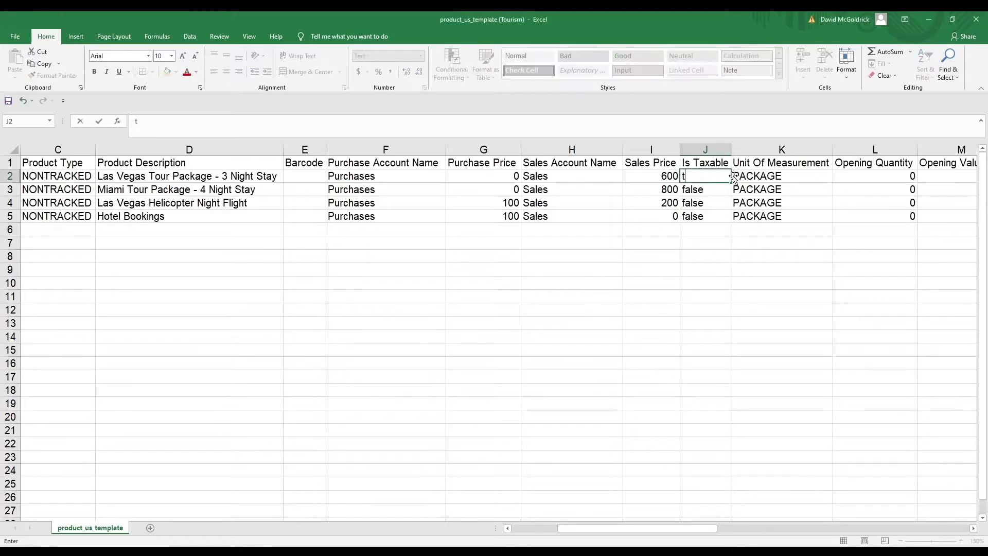
pyautogui.write('rue')
pyautogui.press('Return')
pyautogui.press('Up')
pyautogui.hotkey('ctrl', 'c')
pyautogui.press('Down')
pyautogui.hotkey('shift', 'Down')
pyautogui.hotkey('shift', 'Down')
pyautogui.press('Return')
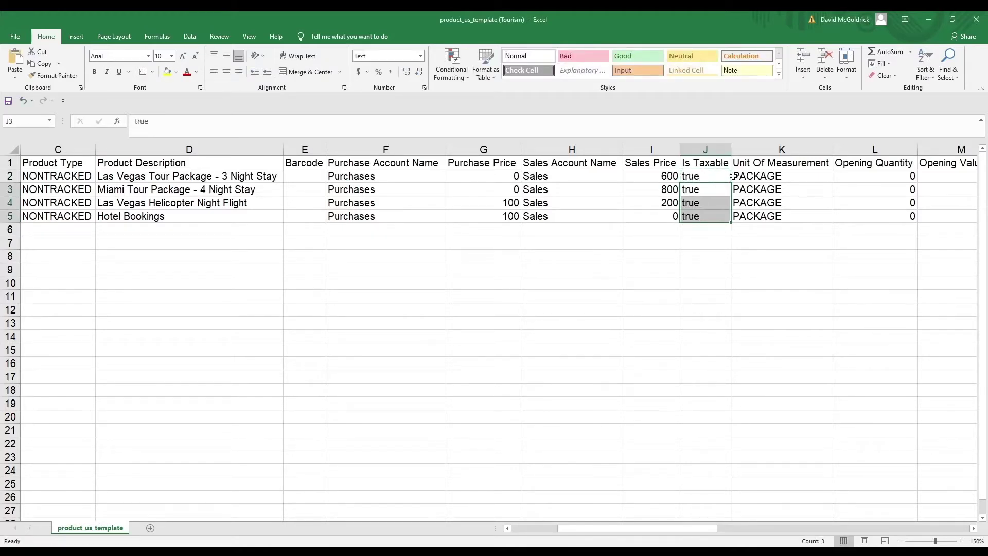
# Step: Review the Unit Of Measurement, Opening Quantity and Opening Valuation columns for the first product
pyautogui.press('Right')
pyautogui.press('Up')
pyautogui.press('Right')
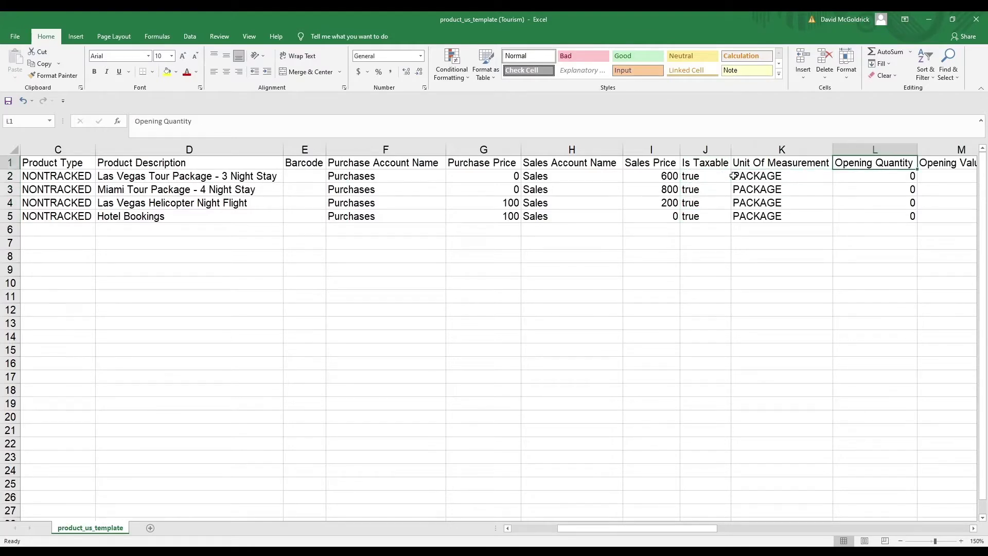
pyautogui.press('Right')
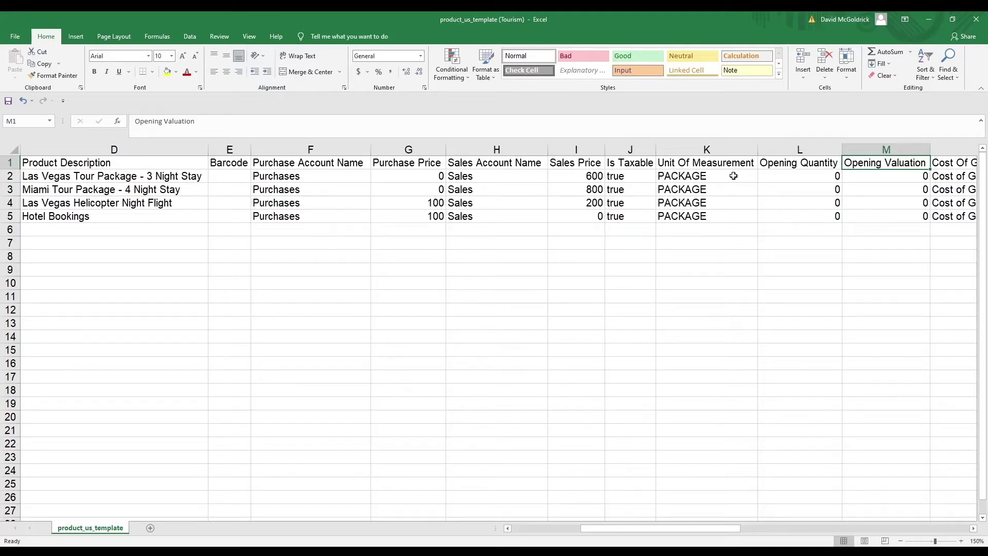
pyautogui.press('Right')
pyautogui.press('Left')
pyautogui.press('Left')
pyautogui.press('Down')
pyautogui.press('Right')
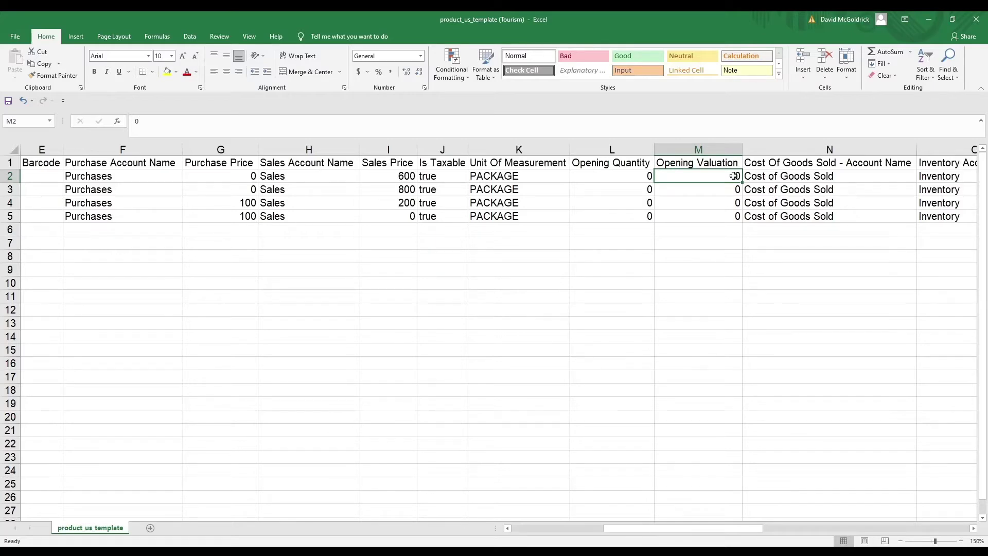
# Step: Enter an opening quantity of 2 and opening valuation of 100 for the first product
pyautogui.press('Left')
pyautogui.write('2')
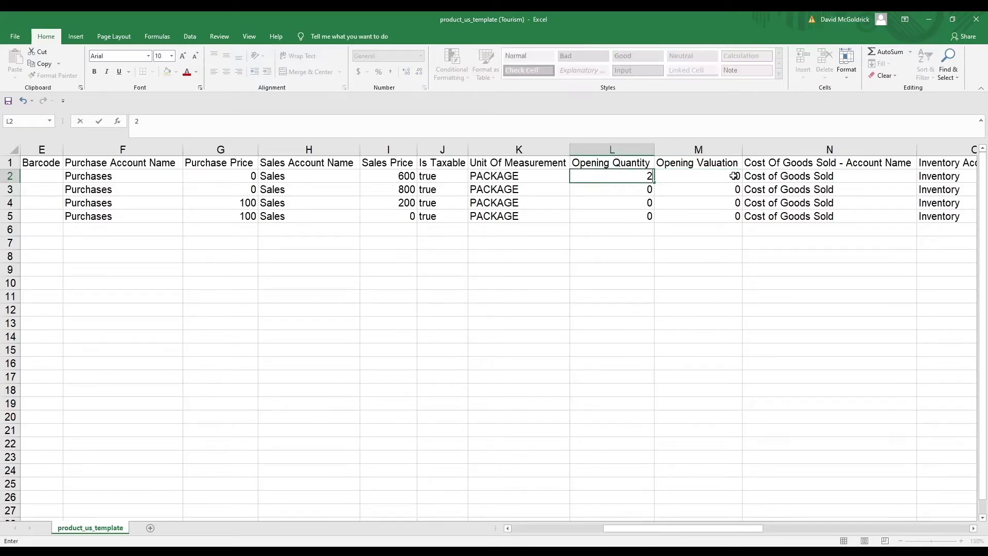
pyautogui.press('Right')
pyautogui.write('100')
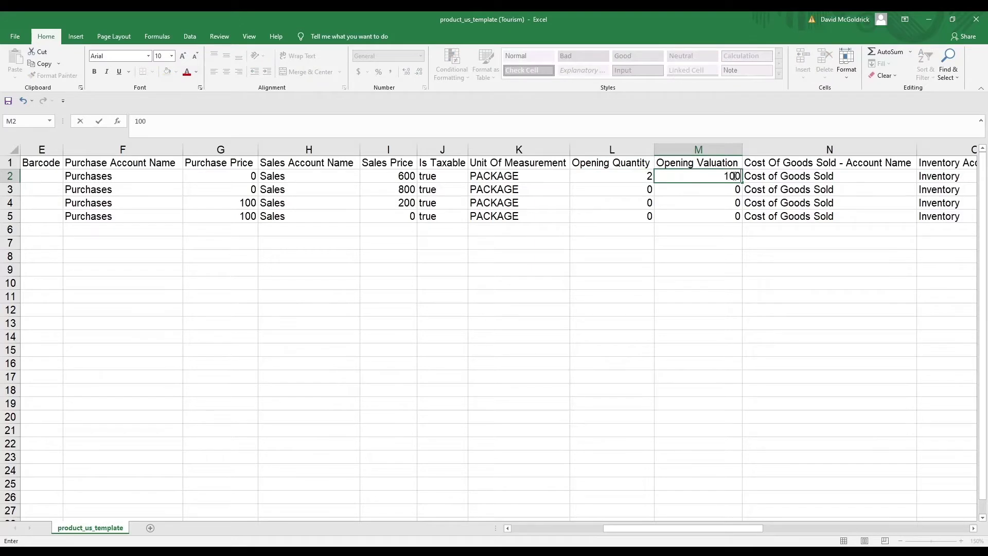
pyautogui.press('Left')
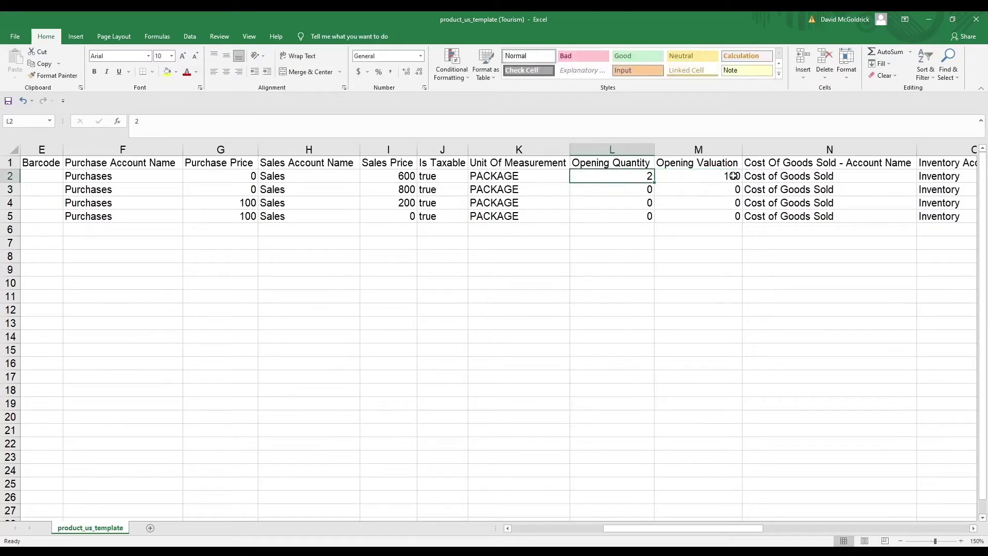
# Step: Reset the first product's opening valuation and quantity to 0, undoing the stray entry in N2
pyautogui.press('Right')
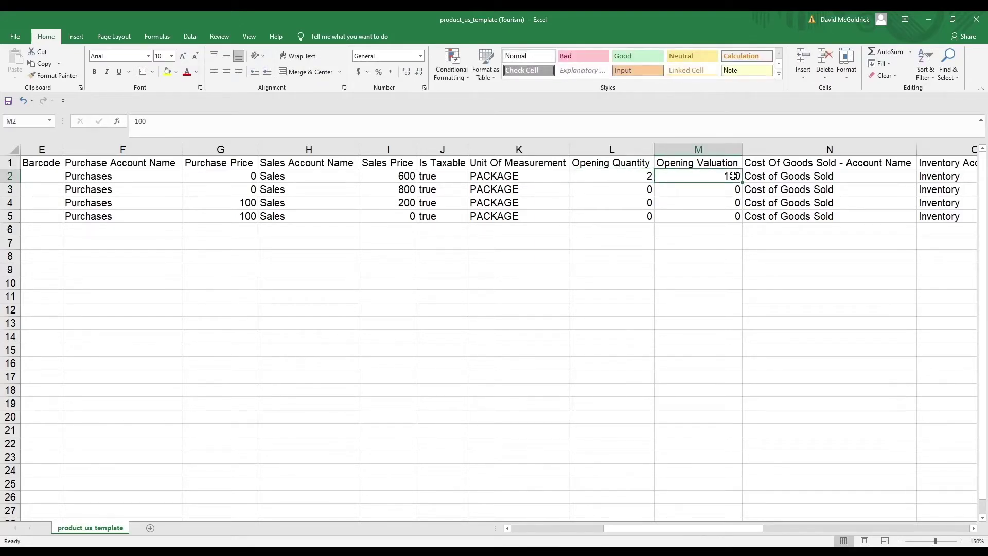
pyautogui.write('0')
pyautogui.press('Right')
pyautogui.write('0')
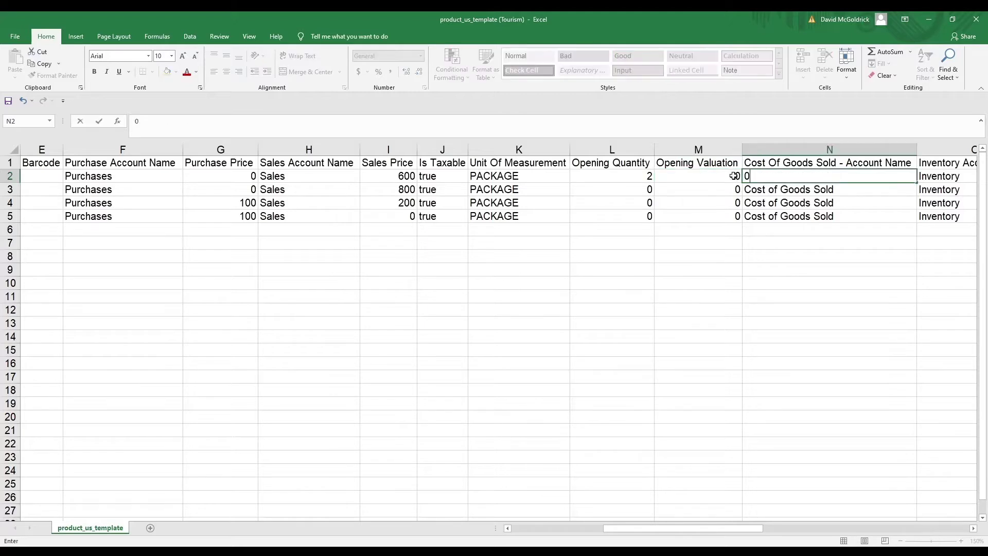
pyautogui.press('Left')
pyautogui.hotkey('ctrl', 'z')
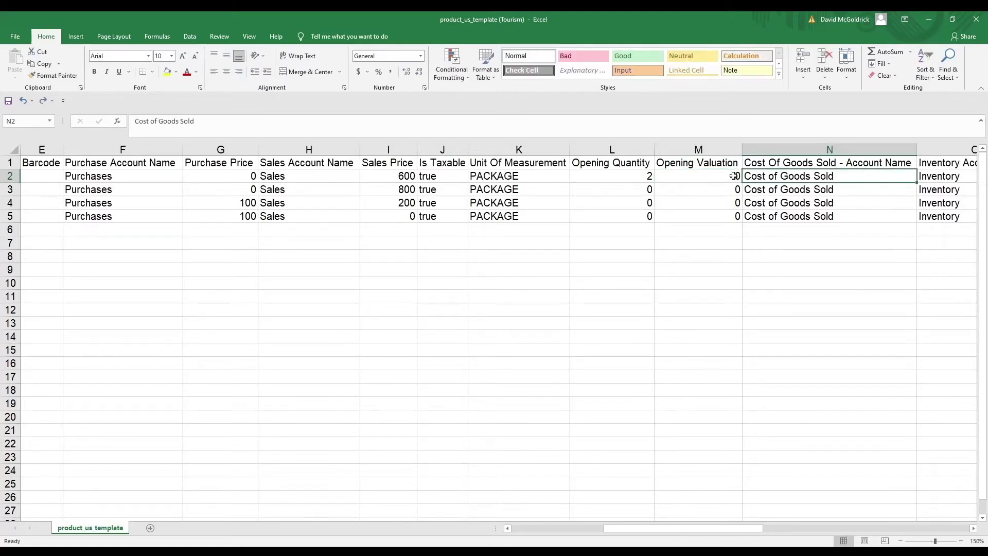
pyautogui.press('Left')
pyautogui.press('Left')
pyautogui.write('0')
pyautogui.press('Right')
pyautogui.press('Right')
# Step: Review the account, Warehouse and Location columns of the template
pyautogui.press('Up')
pyautogui.press('Right')
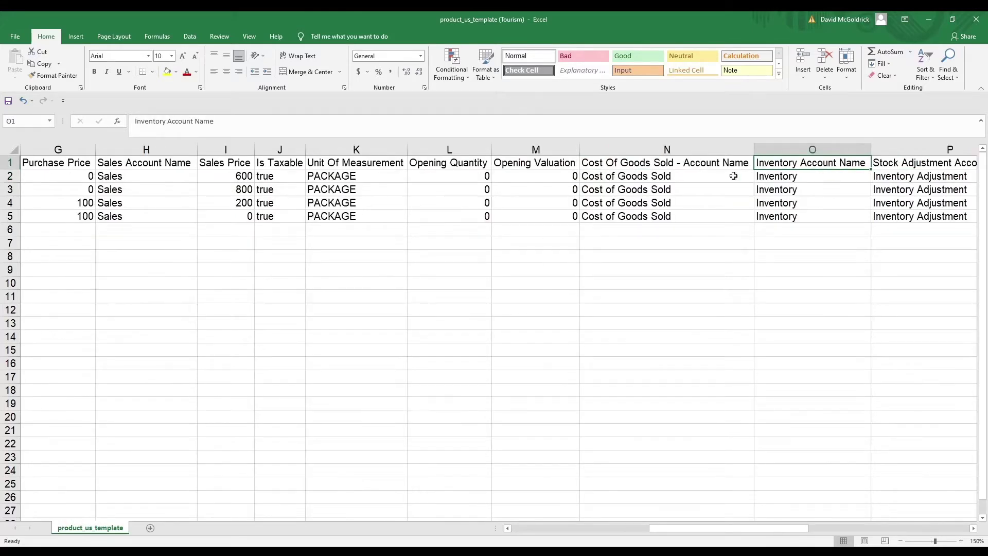
pyautogui.press('Right')
pyautogui.press('Right')
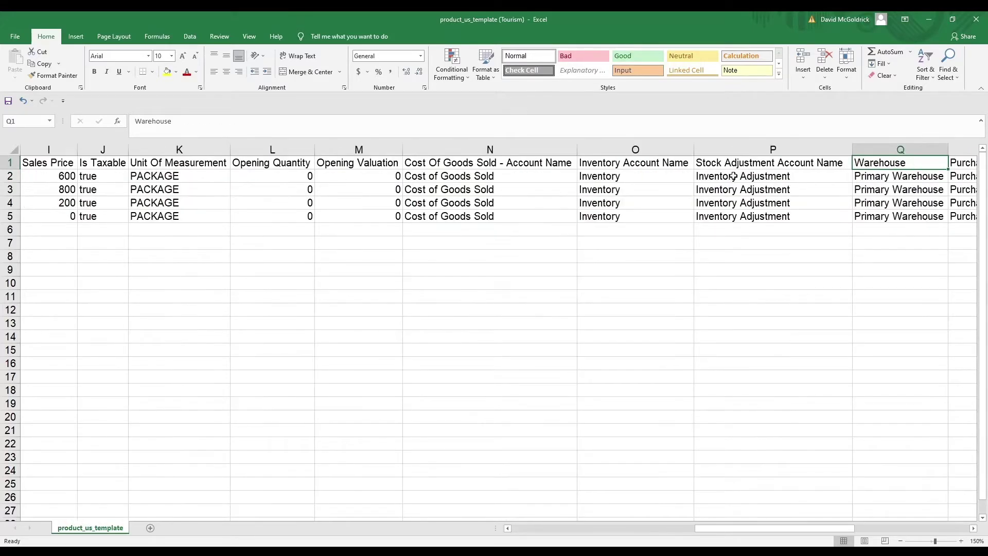
pyautogui.press('Right')
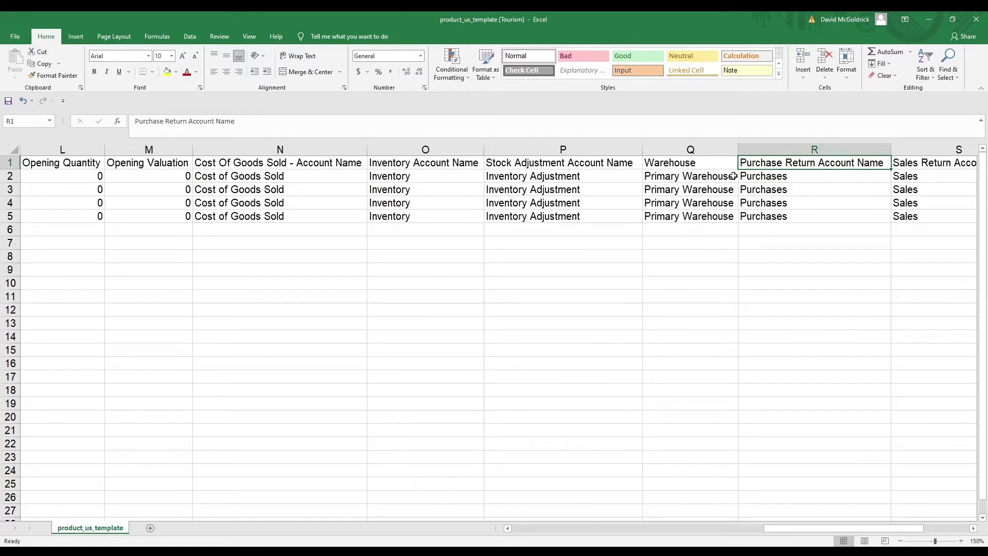
pyautogui.press('Right')
pyautogui.press('Right')
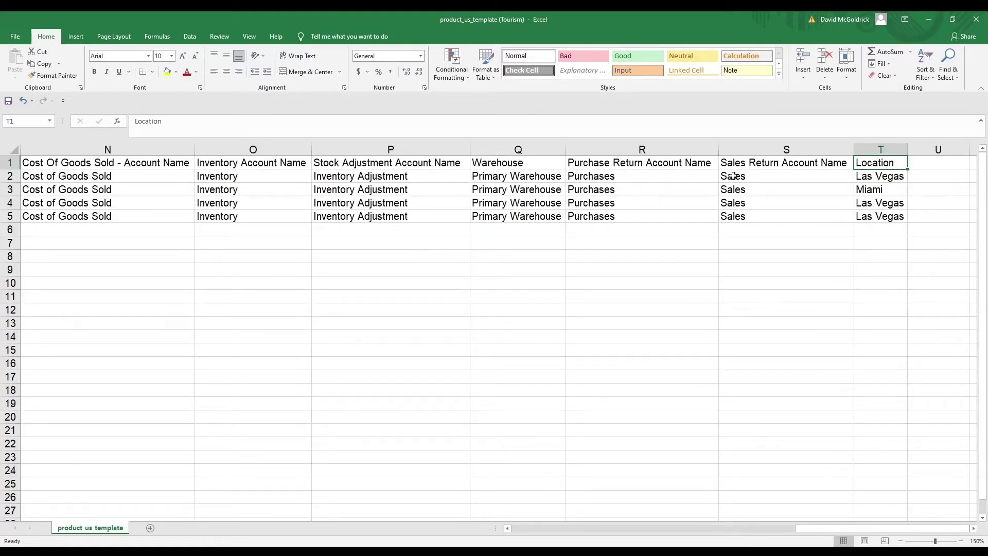
pyautogui.press('Right')
pyautogui.press('Left')
pyautogui.press('Down')
pyautogui.press('Down')
pyautogui.press('Down')
pyautogui.press('Down')
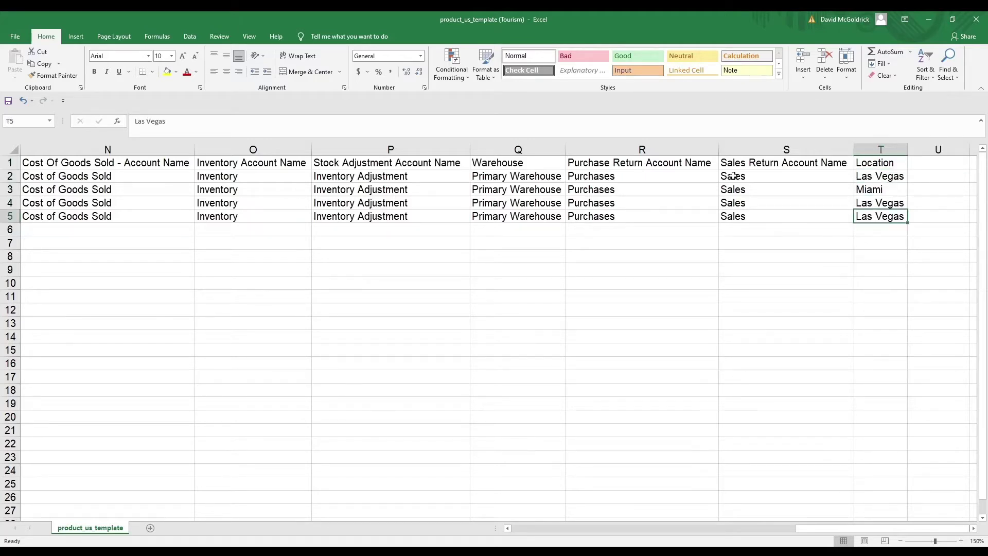
pyautogui.press('Up')
pyautogui.press('Up')
pyautogui.press('Up')
pyautogui.press('Up')
pyautogui.press('Left')
pyautogui.press('Left')
pyautogui.press('Left')
pyautogui.press('Left')
pyautogui.press('Left')
pyautogui.press('Left')
pyautogui.press('Left')
pyautogui.press('Left')
pyautogui.press('Left')
pyautogui.press('Left')
pyautogui.press('Left')
pyautogui.press('Left')
pyautogui.press('Left')
pyautogui.press('Left')
pyautogui.press('Left')
pyautogui.press('Left')
pyautogui.press('Left')
pyautogui.press('Left')
pyautogui.press('Left')
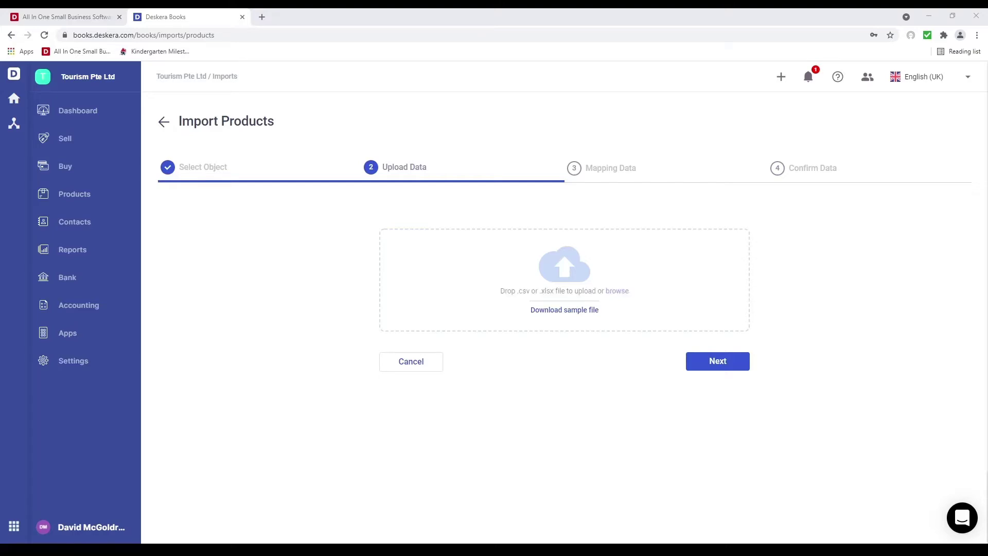
# Step: Upload the edited product file and proceed to column mapping
pyautogui.moveTo(565, 281); pyautogui.dragTo(572, 297)
pyautogui.click(723, 413)
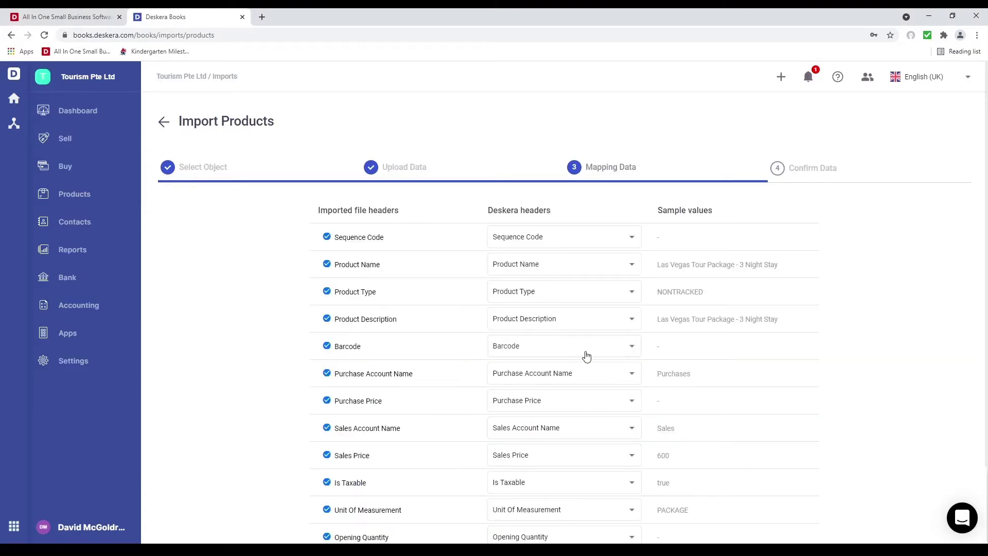
pyautogui.scroll(-6, 551, 375)
pyautogui.scroll(3, 551, 374)
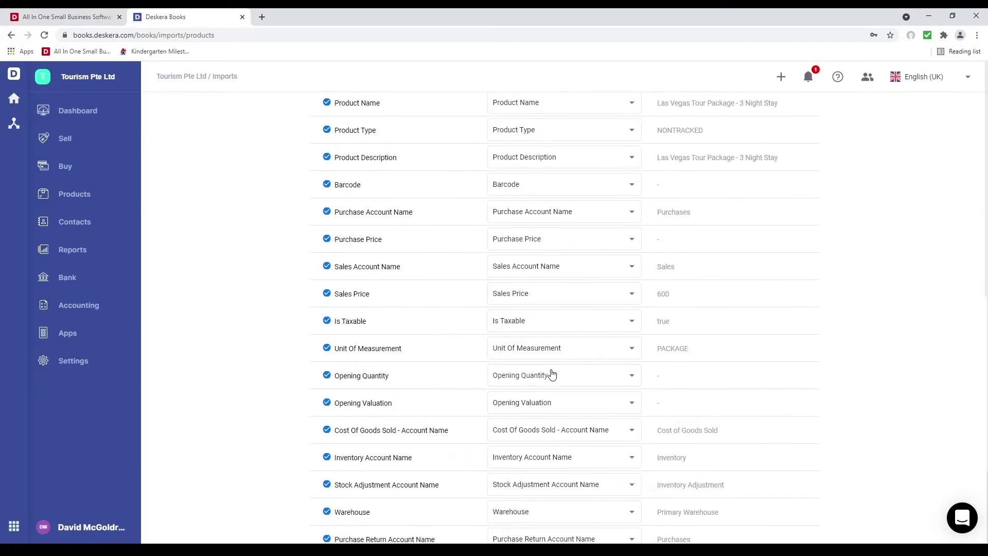
pyautogui.scroll(3, 552, 374)
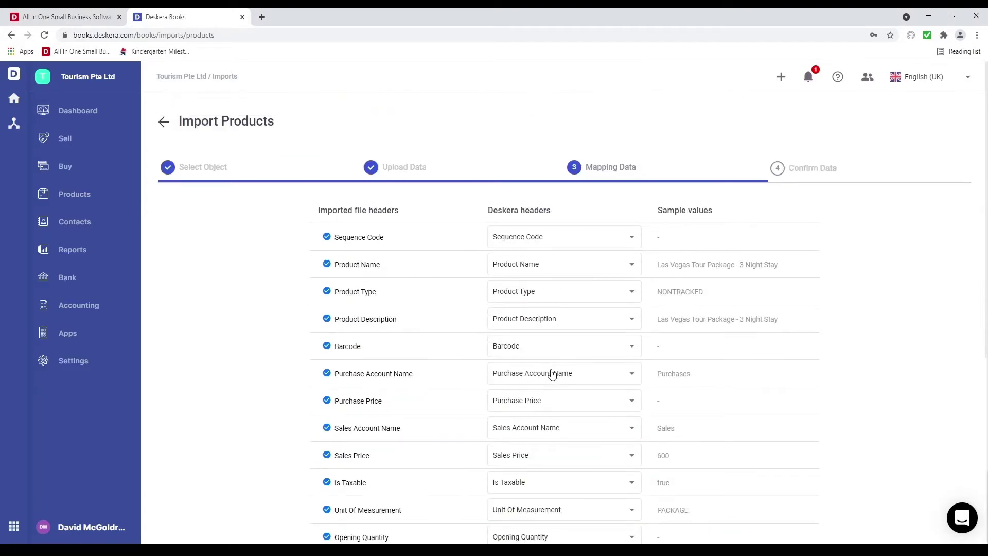
# Step: Keep Product Name mapped and map Location to the Product - Locations custom field
pyautogui.click(568, 269)
pyautogui.scroll(-5, 538, 335)
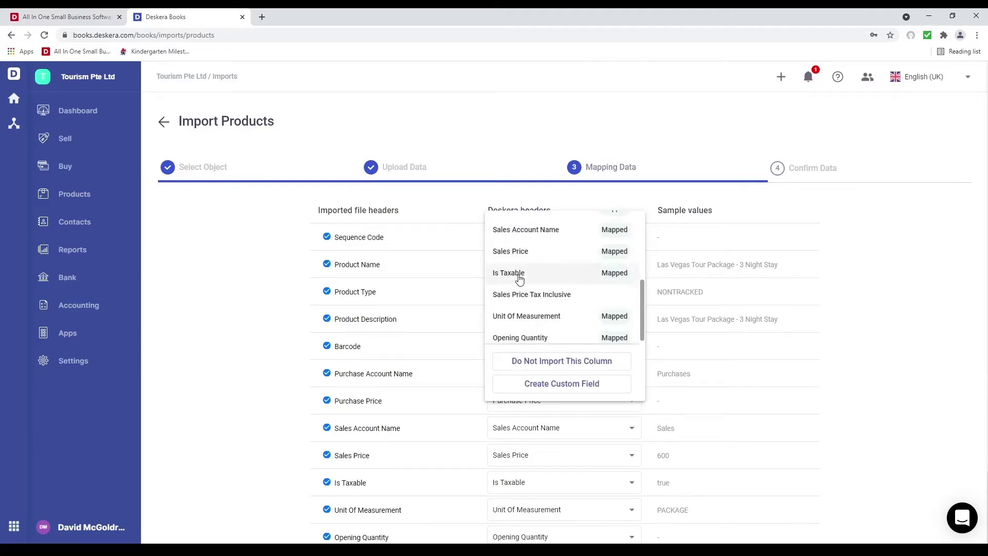
pyautogui.click(233, 305)
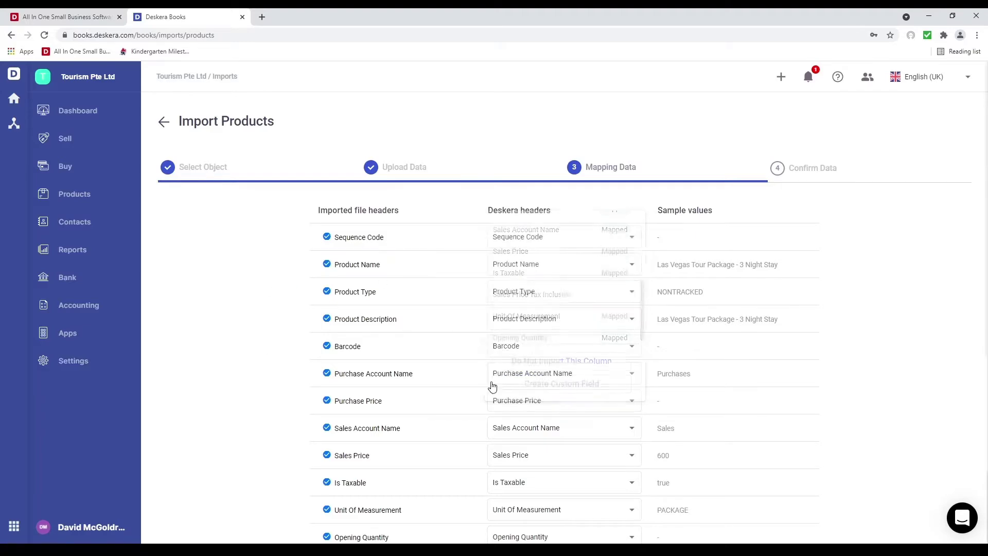
pyautogui.scroll(-6, 496, 389)
pyautogui.click(543, 460)
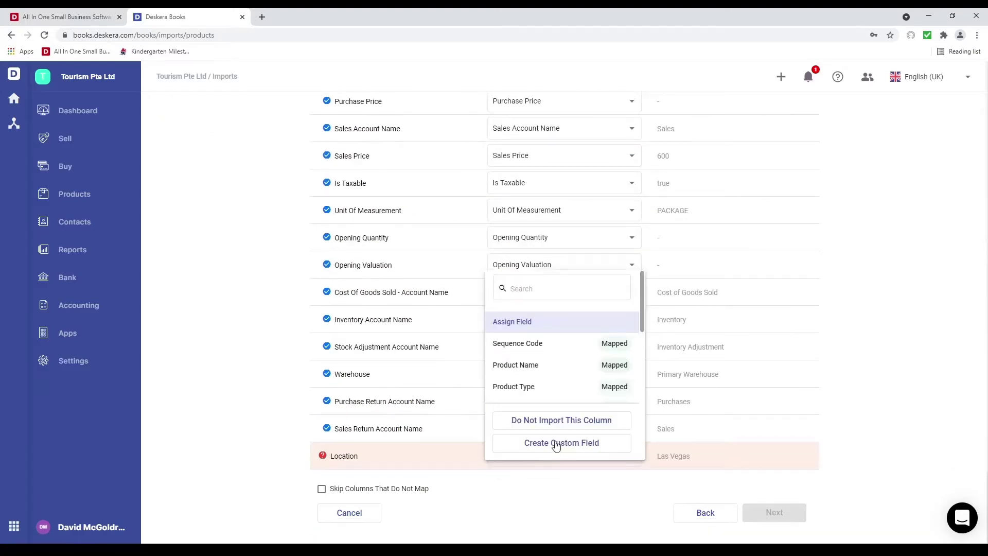
pyautogui.scroll(-5, 563, 391)
pyautogui.scroll(-4, 567, 389)
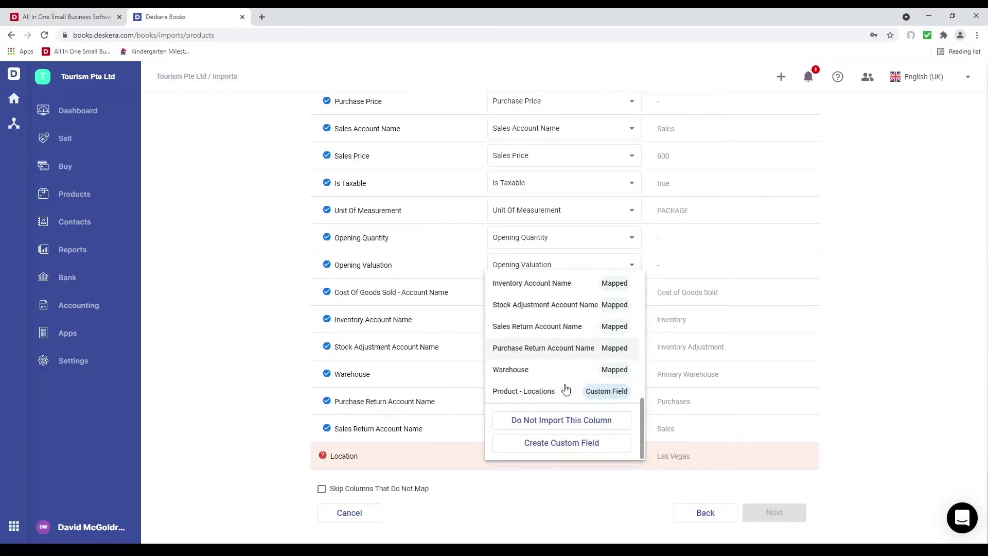
pyautogui.click(539, 397)
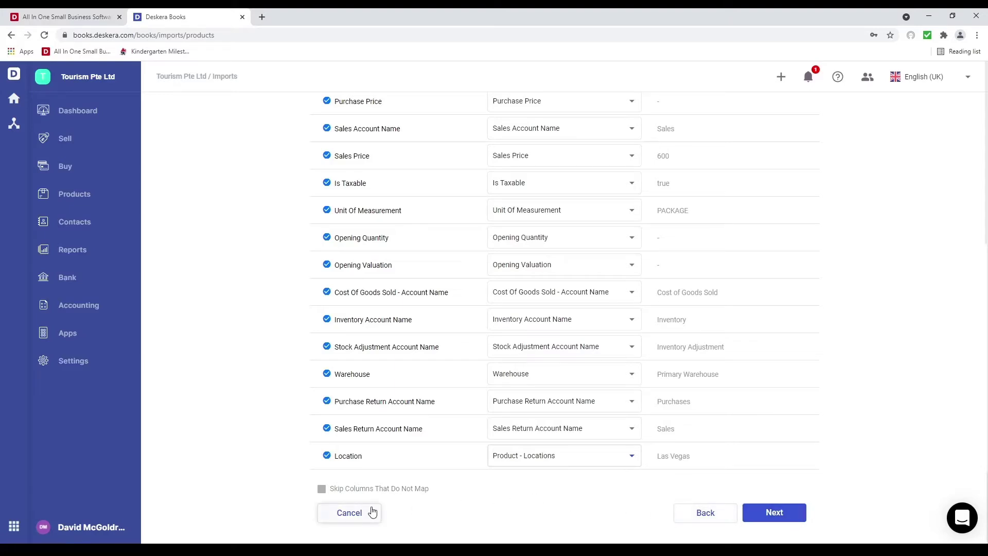
# Step: On Confirm Data, change the Miami tour package's sales price from 800 to 850 and submit
pyautogui.click(771, 514)
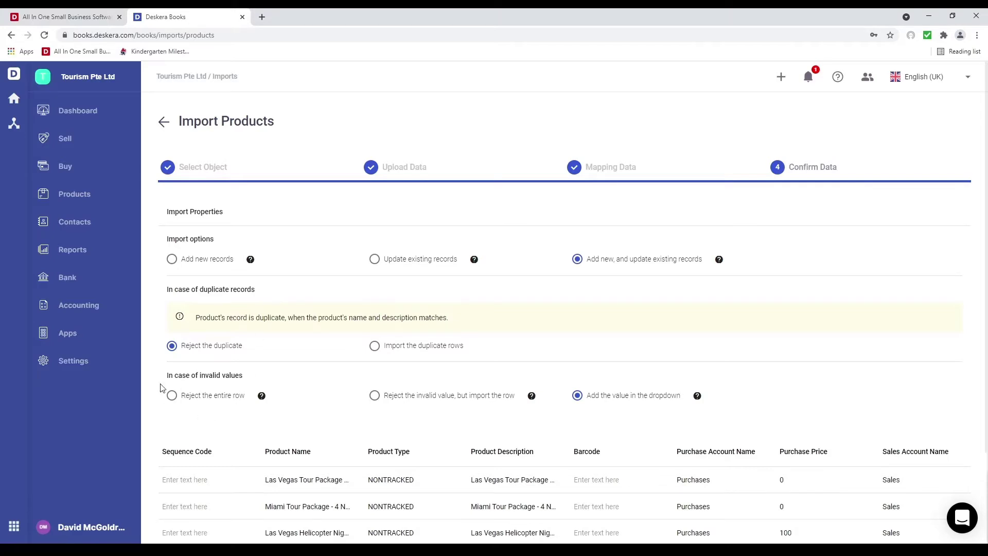
pyautogui.scroll(-3, 368, 442)
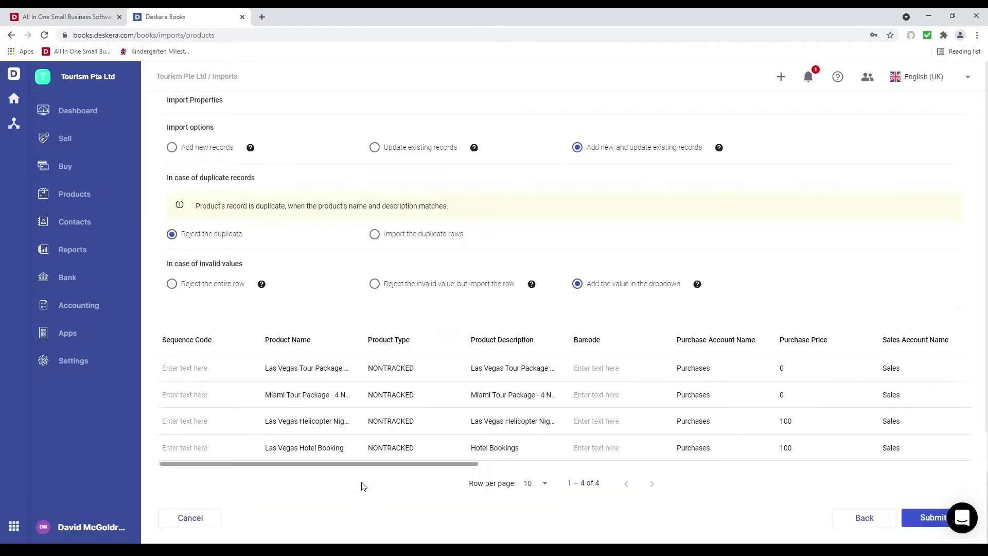
pyautogui.moveTo(420, 467); pyautogui.dragTo(538, 473)
pyautogui.click(700, 394)
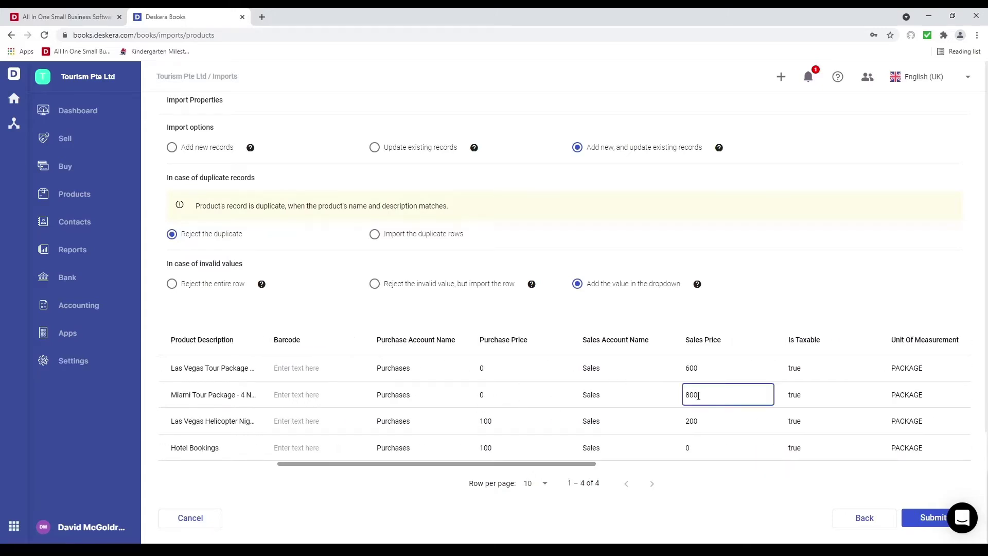
pyautogui.press('BackSpace')
pyautogui.press('BackSpace')
pyautogui.press('BackSpace')
pyautogui.write('7')
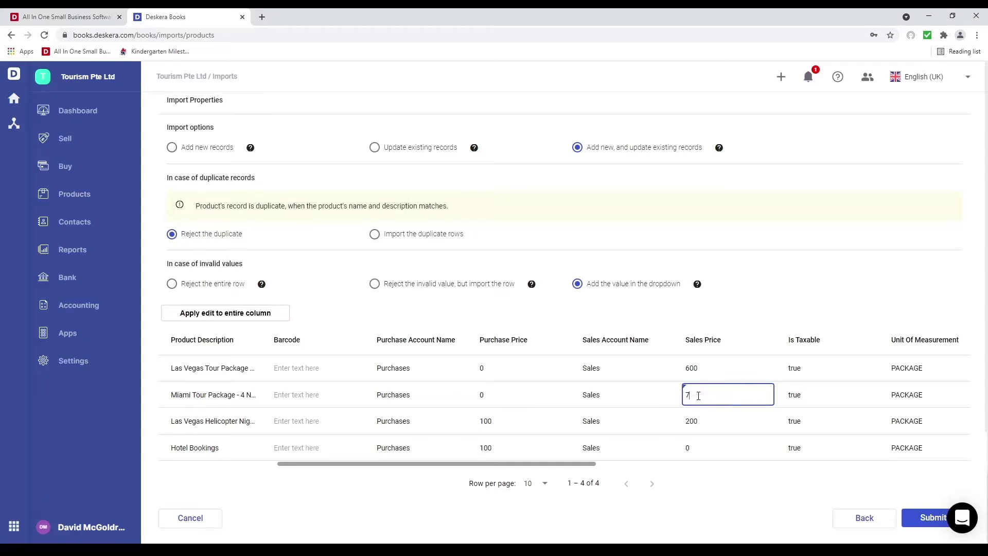
pyautogui.press('BackSpace')
pyautogui.write('850')
pyautogui.click(701, 508)
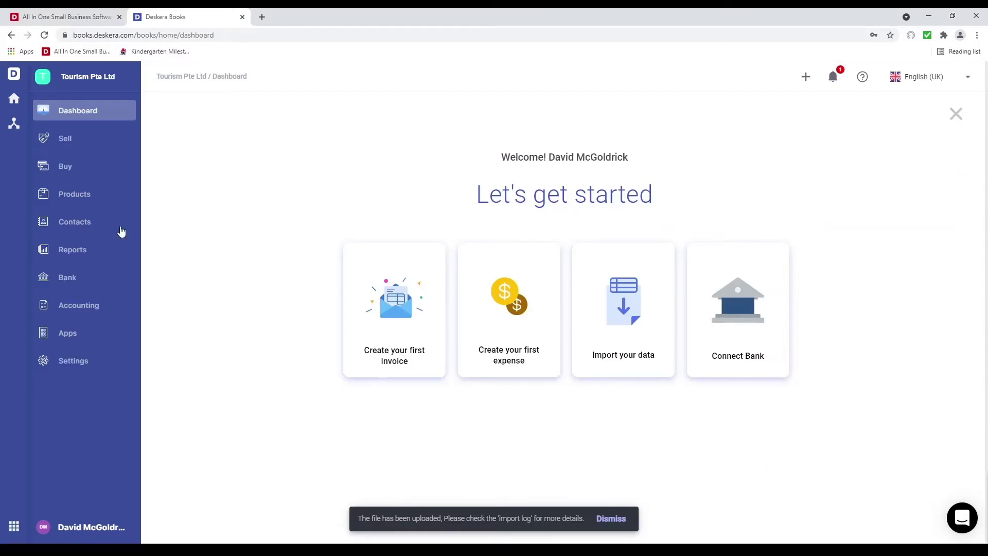
pyautogui.click(70, 201)
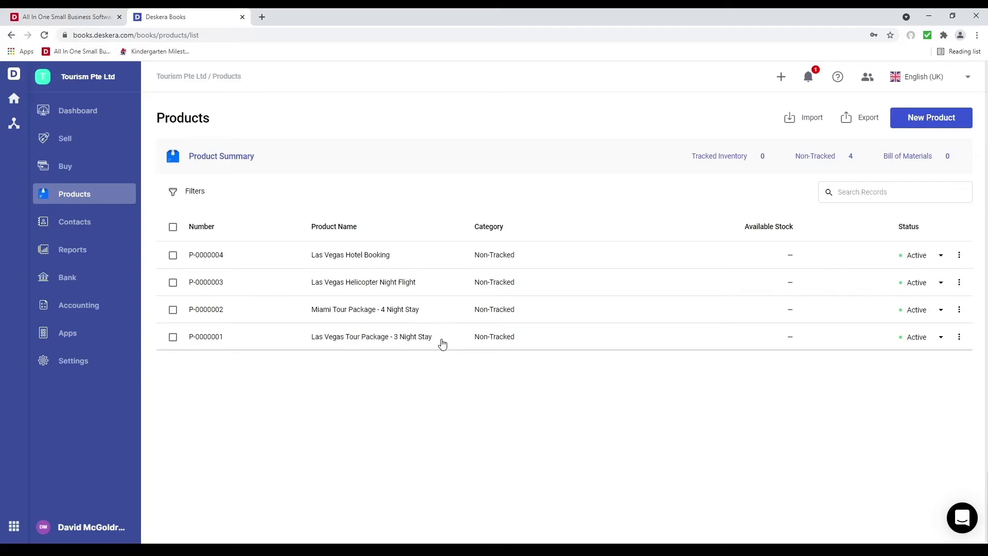
pyautogui.click(79, 115)
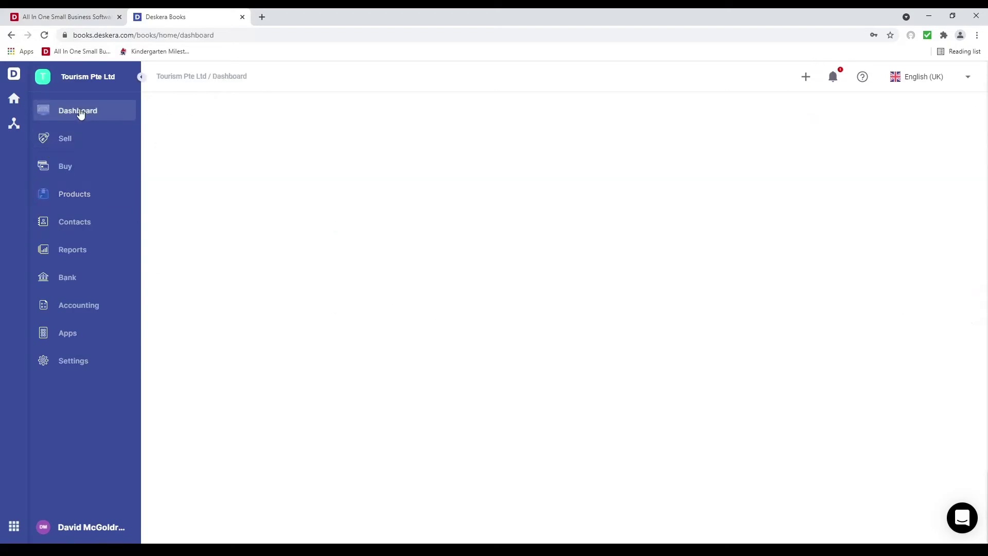
pyautogui.click(652, 325)
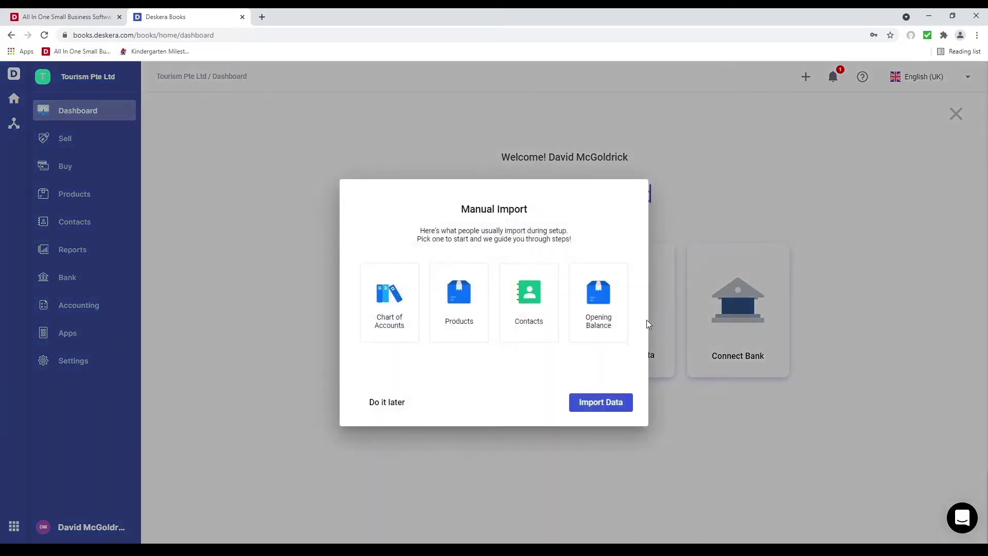
pyautogui.click(440, 306)
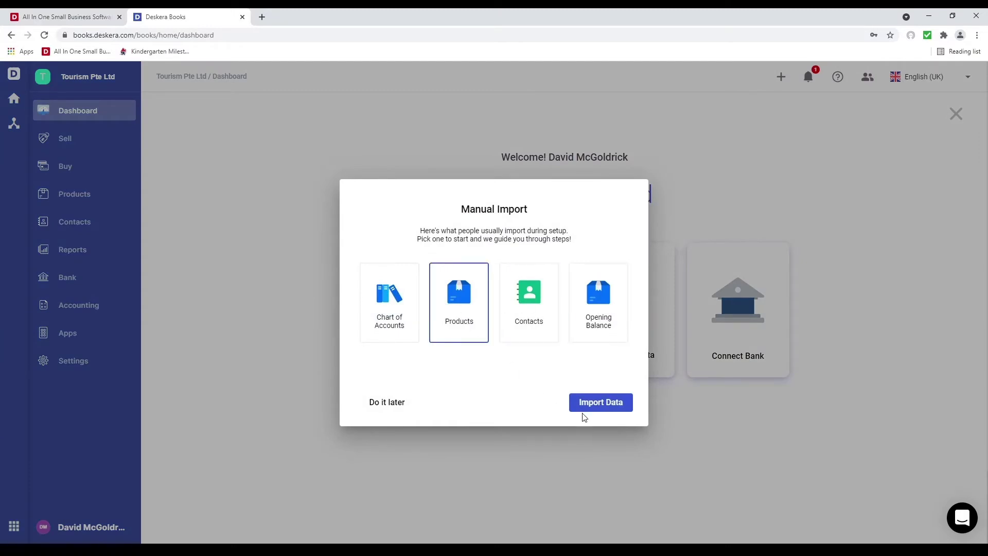
pyautogui.click(594, 405)
pyautogui.click(544, 307)
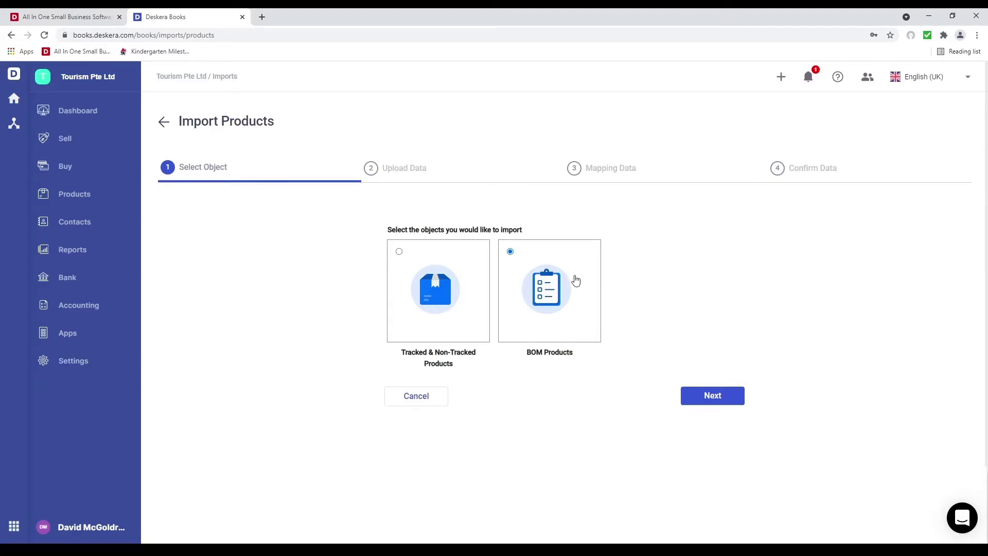
pyautogui.click(413, 401)
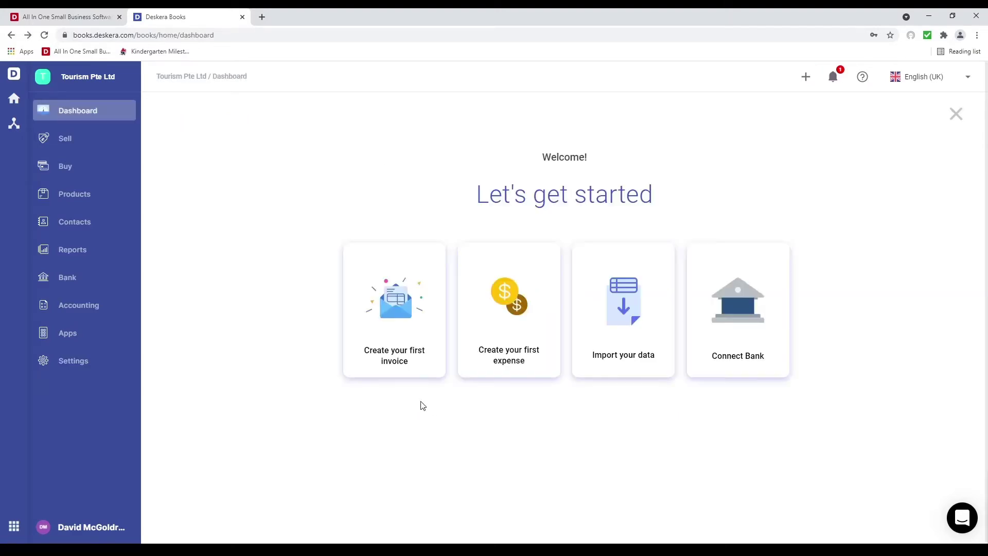
# Step: Save Financial Year Closing with a Monthly period and Retained Earnings account, then dismiss Close Period
pyautogui.click(81, 305)
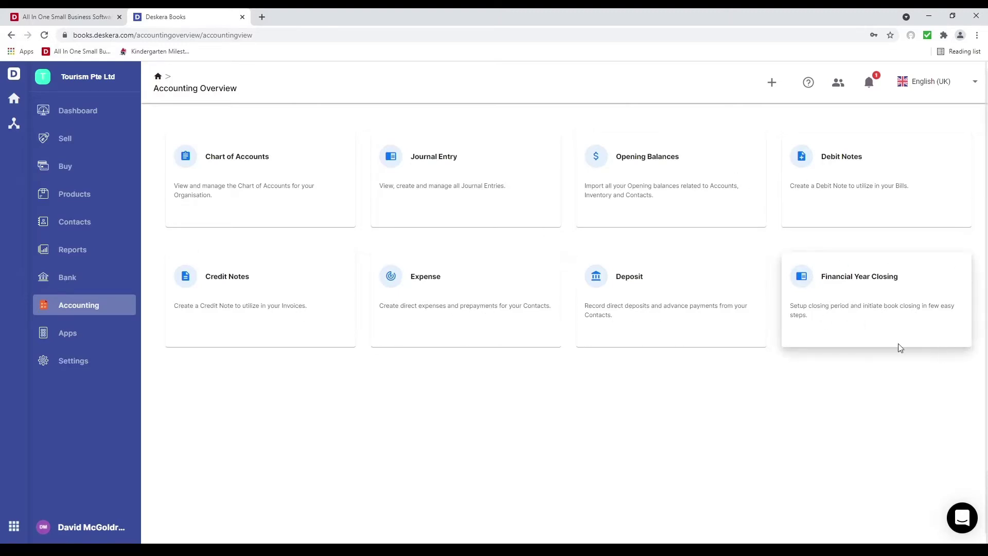
pyautogui.click(909, 320)
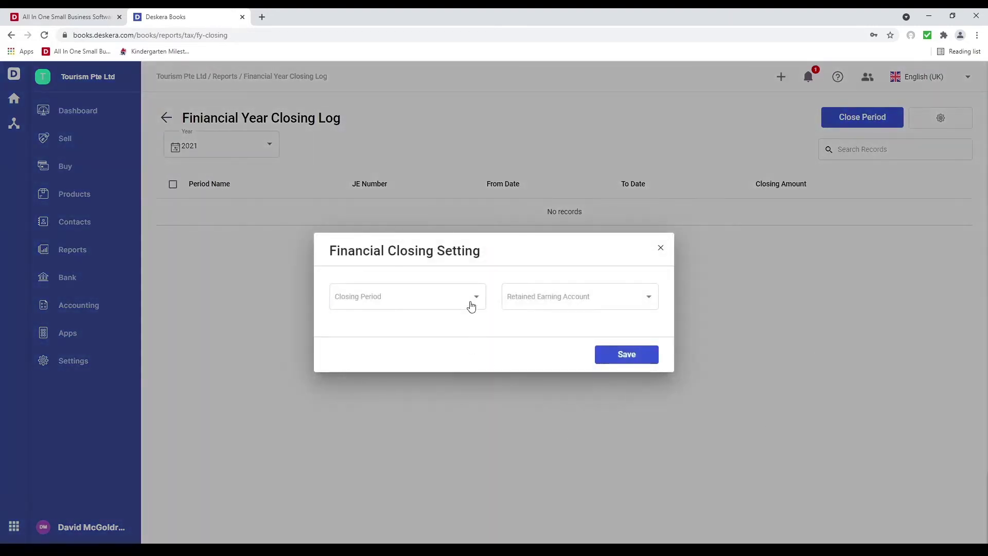
pyautogui.click(469, 303)
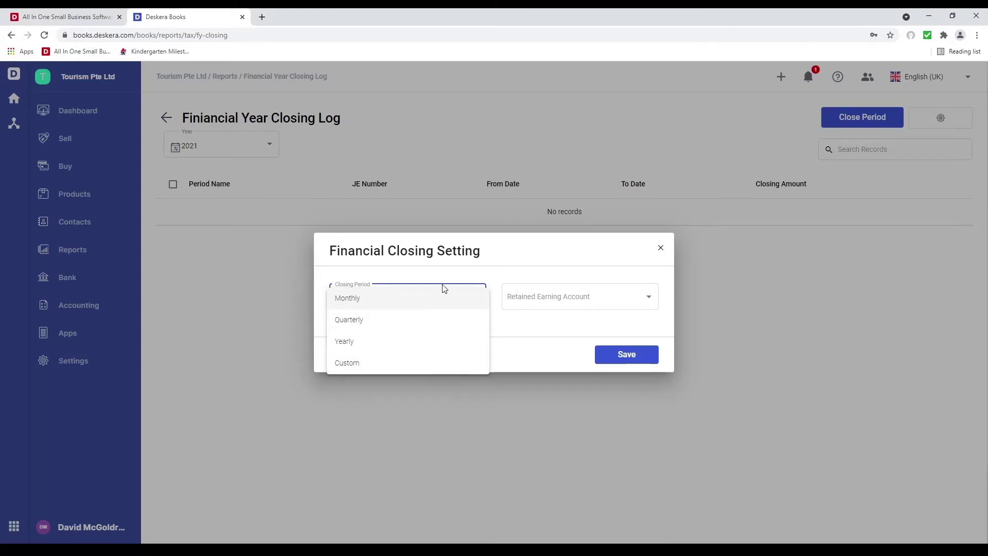
pyautogui.click(443, 297)
pyautogui.click(578, 302)
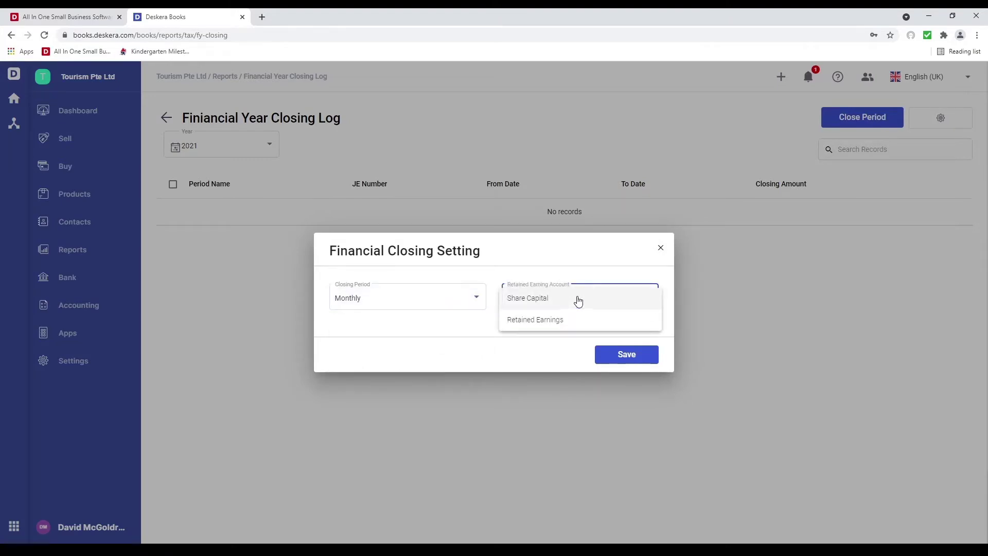
pyautogui.click(580, 318)
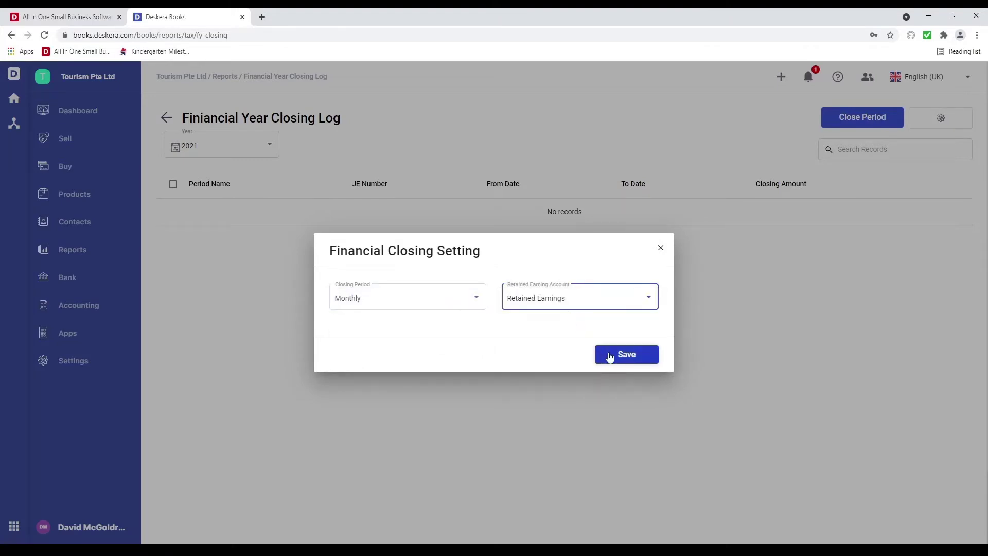
pyautogui.click(608, 353)
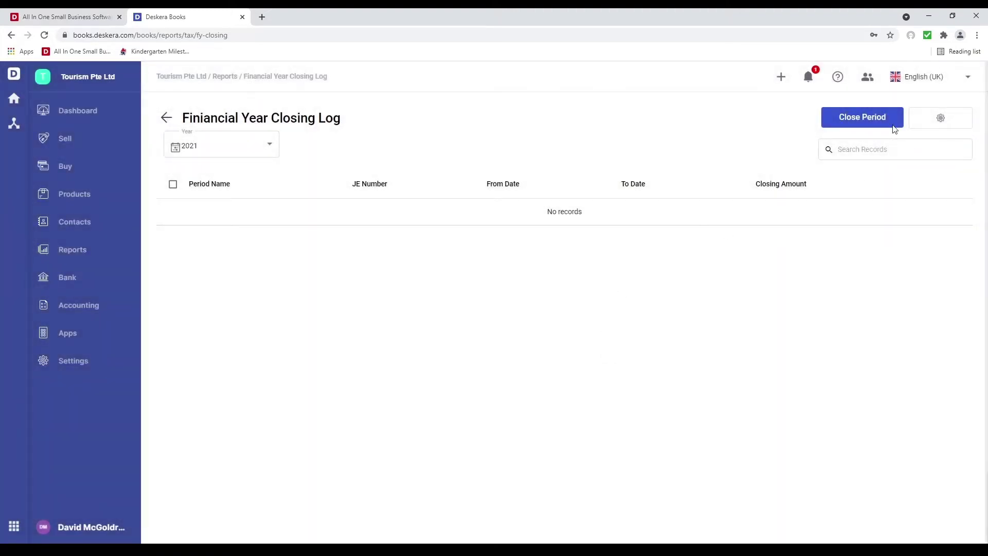
pyautogui.click(878, 118)
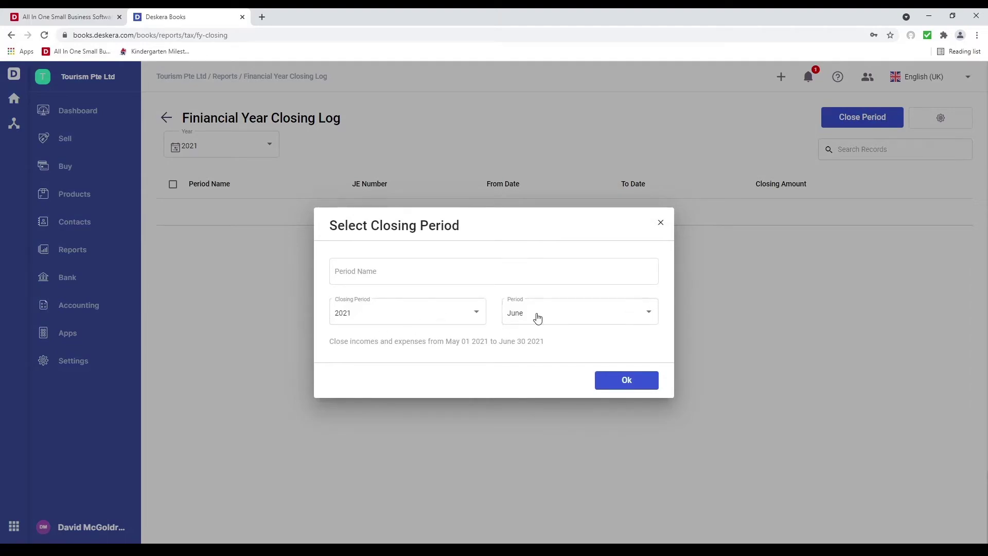
pyautogui.click(661, 223)
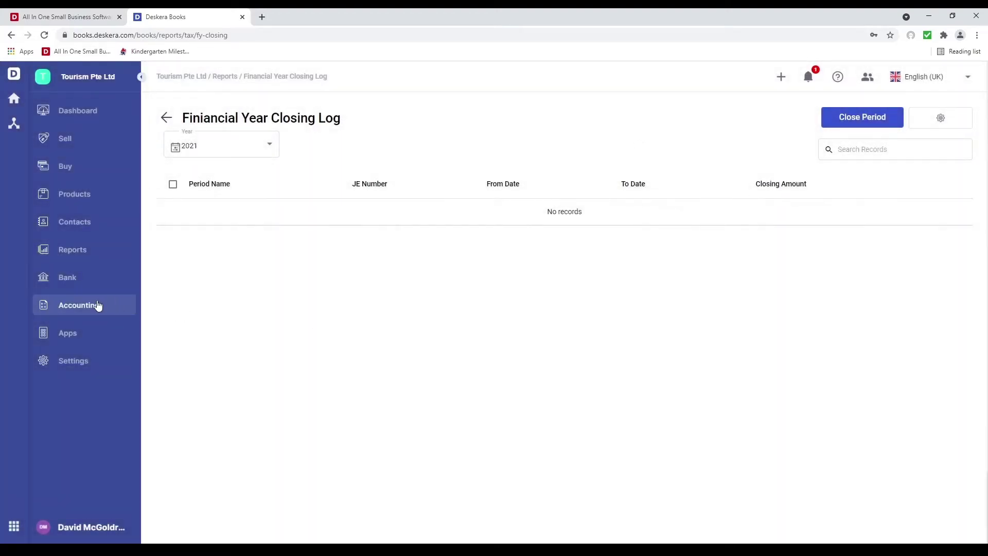
# Step: Open Opening Balances, view the Inventory and Contacts tabs, and show the CREATE options
pyautogui.click(97, 305)
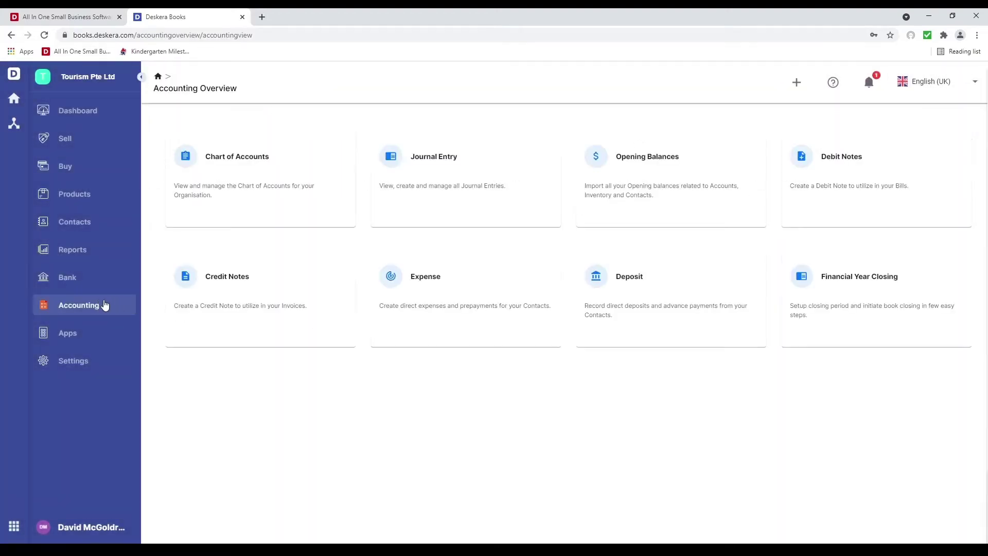
pyautogui.click(694, 168)
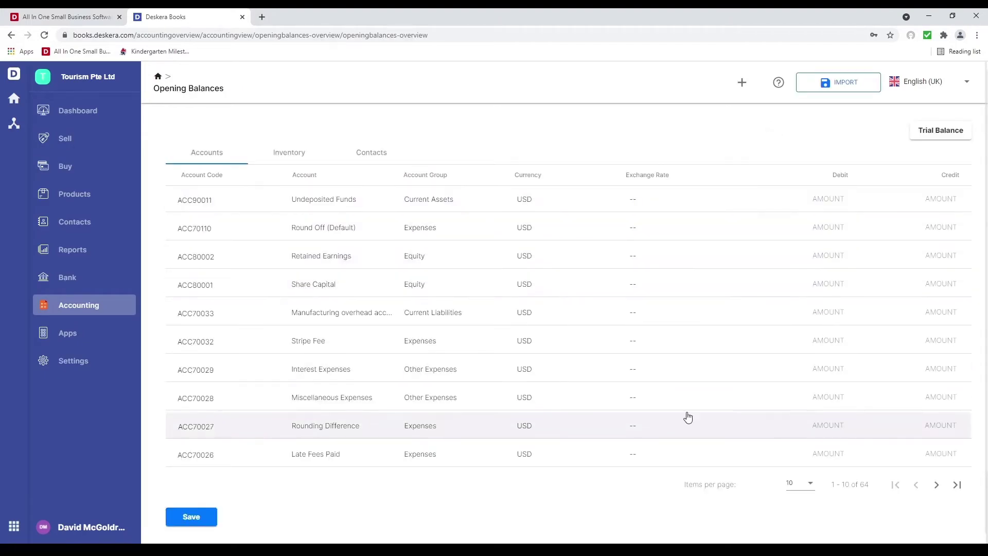
pyautogui.click(291, 155)
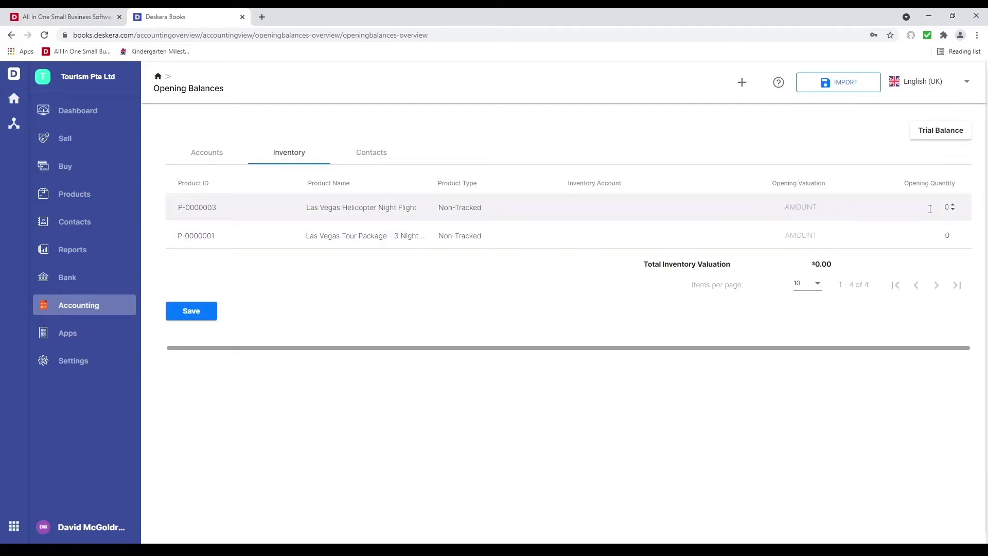
pyautogui.click(385, 161)
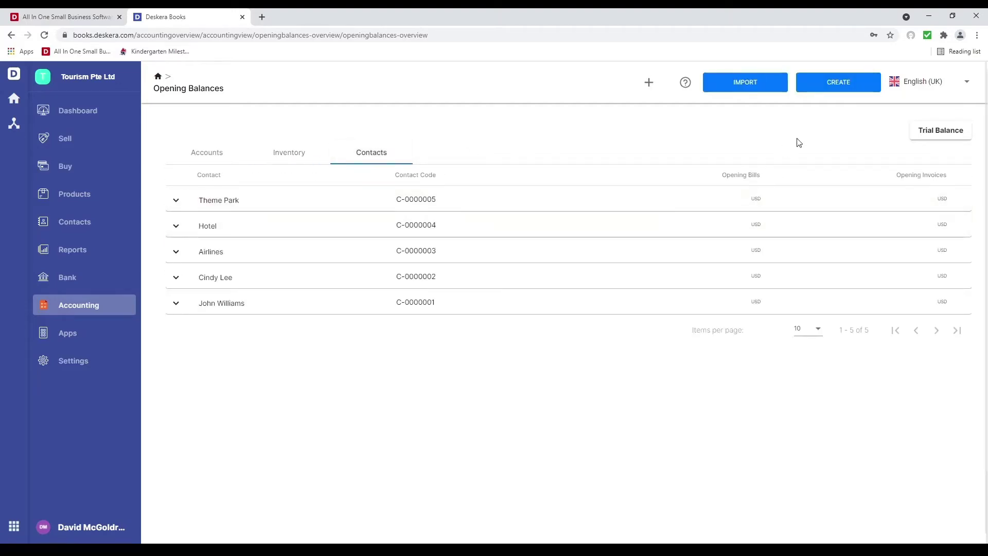
pyautogui.click(829, 89)
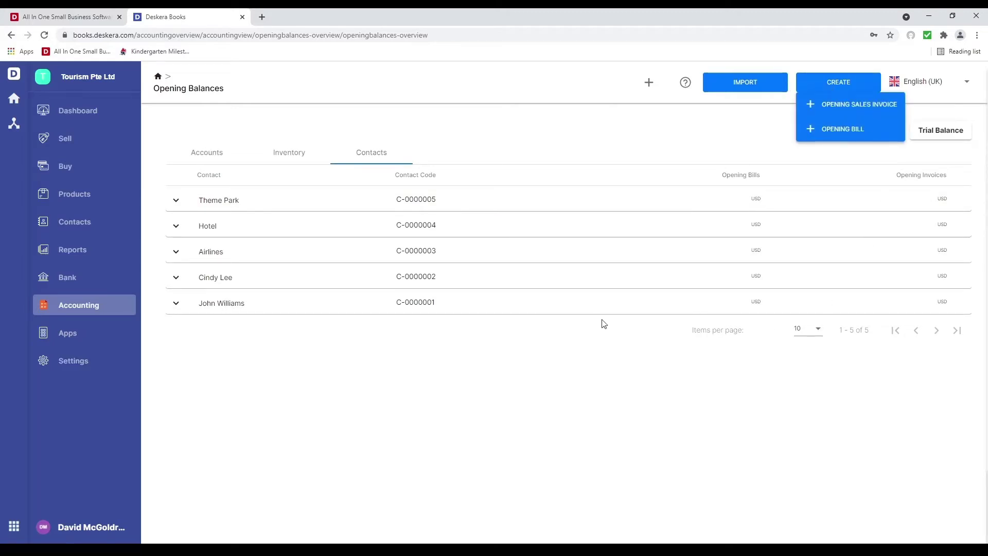
# Step: Open Sell Records and switch to the Invoices list, dismissing the intro banners
pyautogui.click(63, 136)
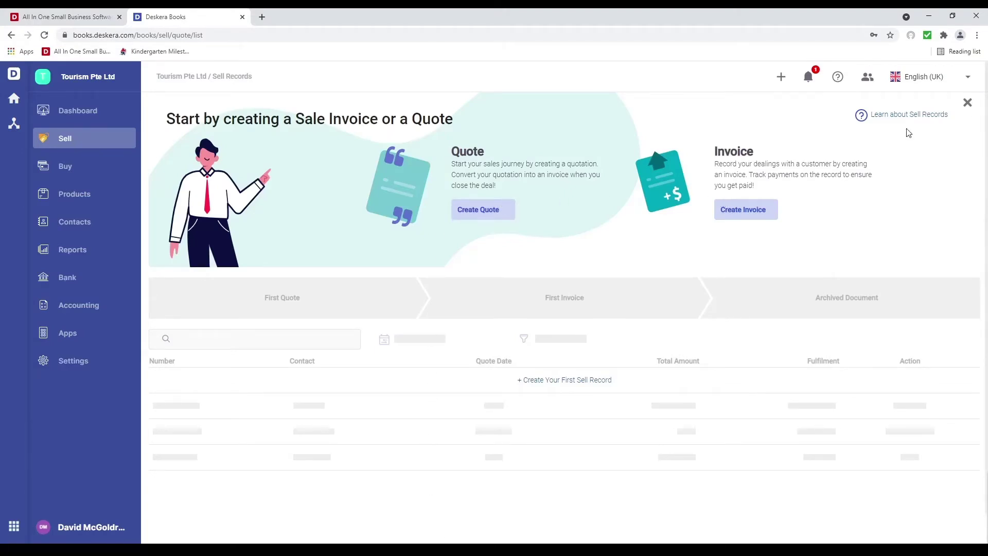
pyautogui.click(968, 105)
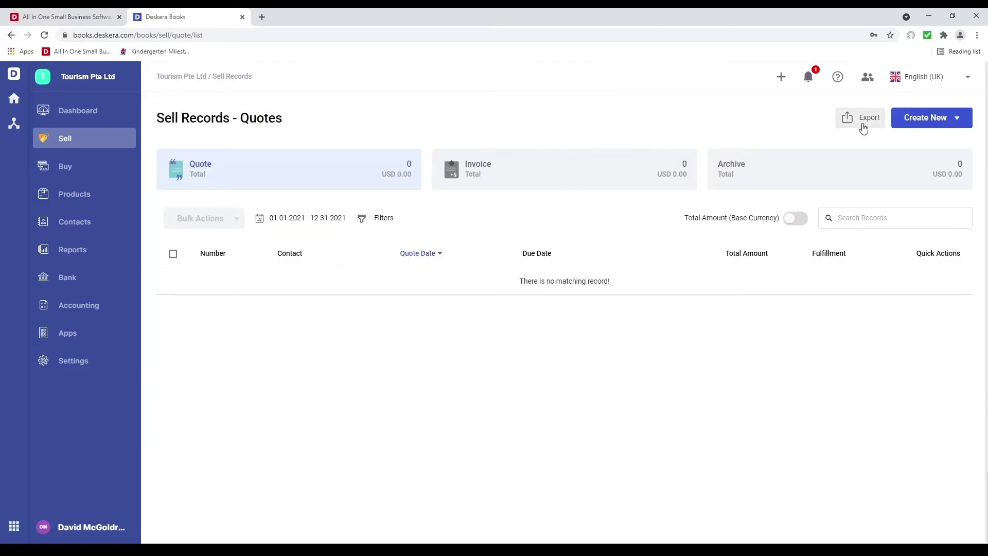
pyautogui.click(589, 179)
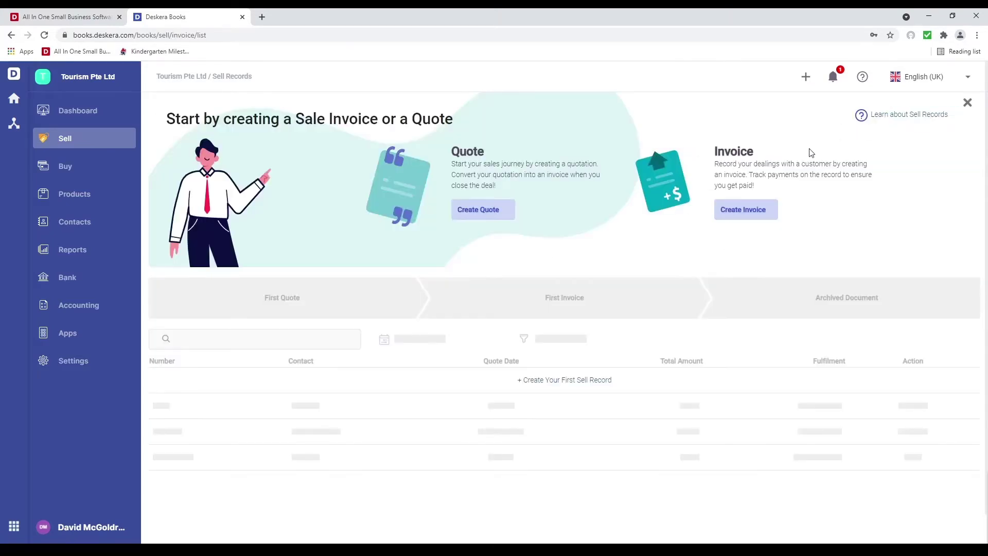
pyautogui.click(967, 103)
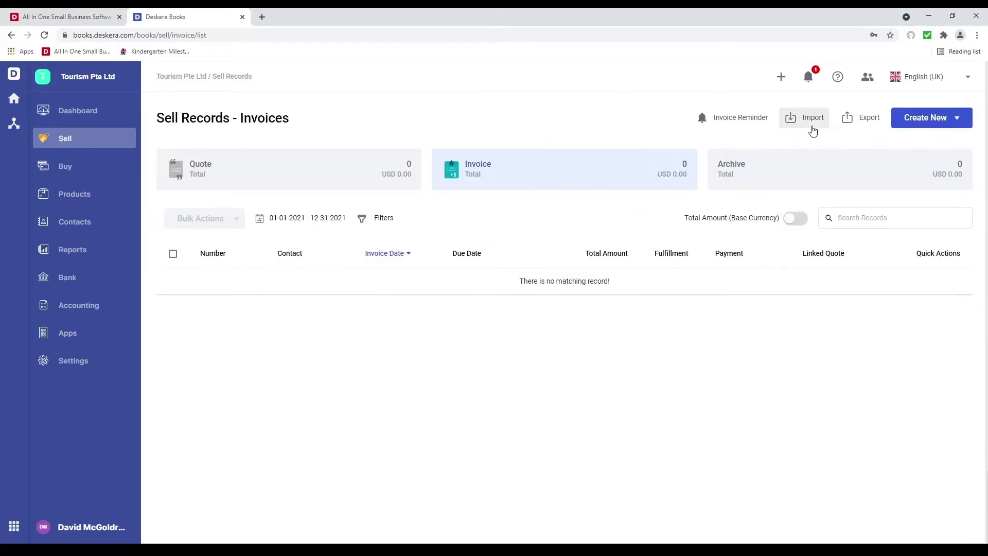
# Step: Open invoice Import, return to the list without importing, and bring up Create New
pyautogui.click(807, 122)
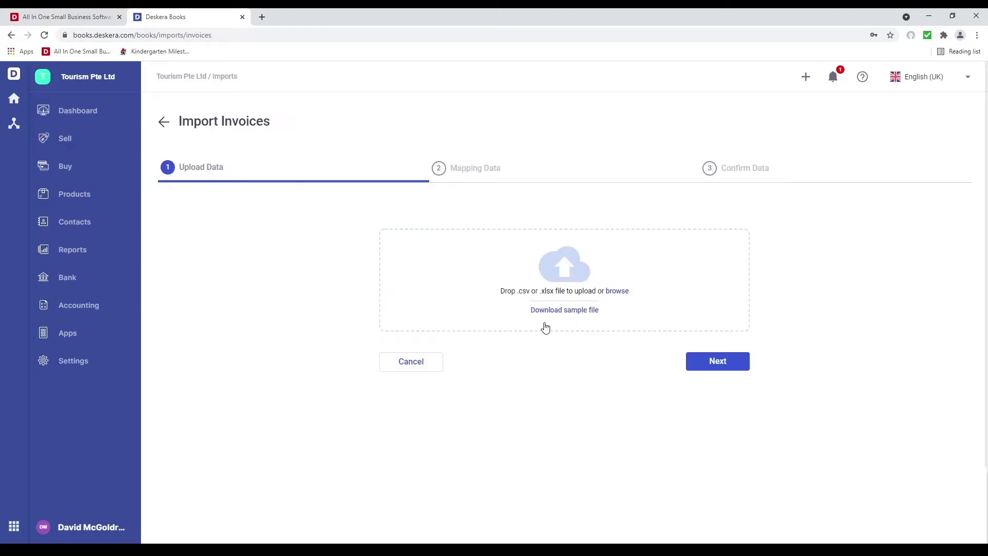
pyautogui.click(164, 121)
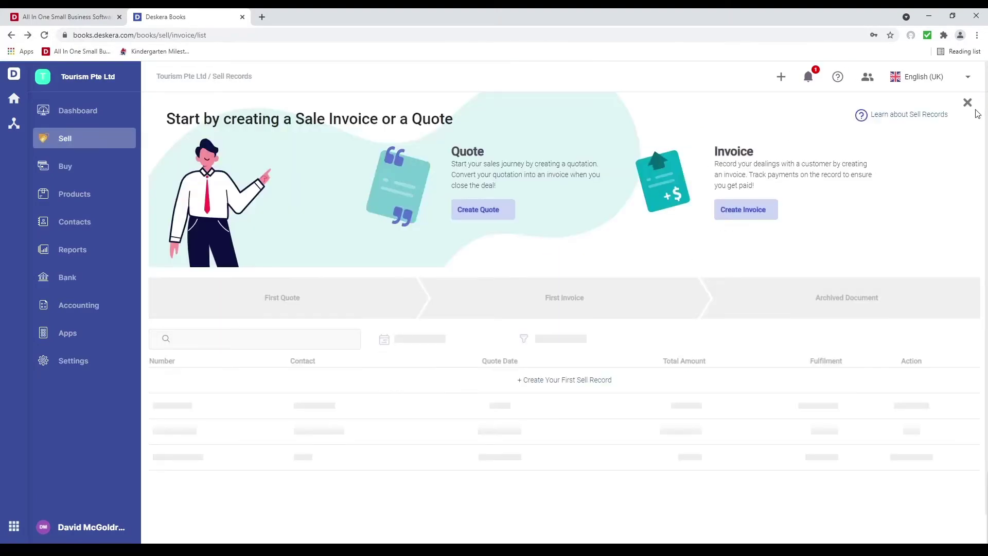
pyautogui.click(967, 102)
pyautogui.click(957, 118)
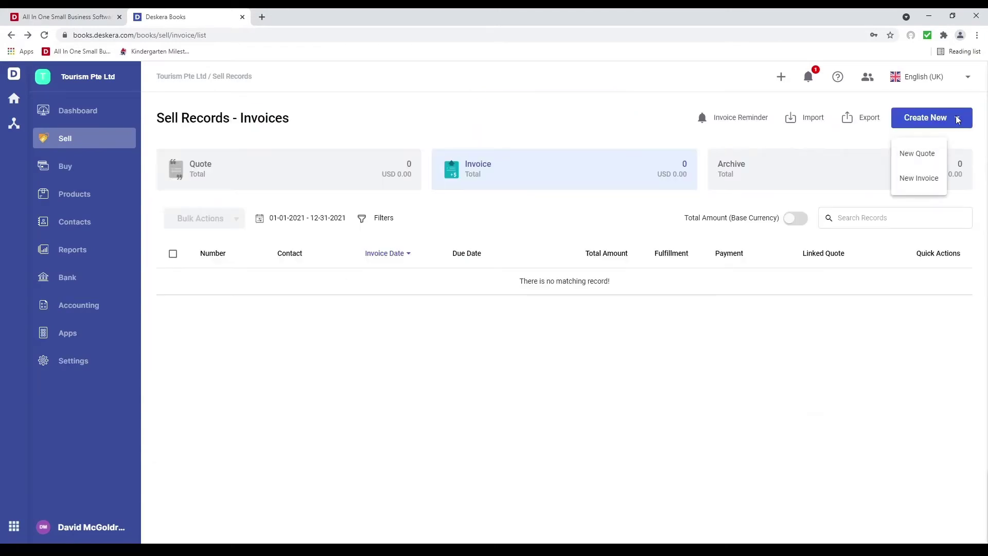
# Step: Start a new invoice billed to the customer, entering her contact number and contact person
pyautogui.click(910, 184)
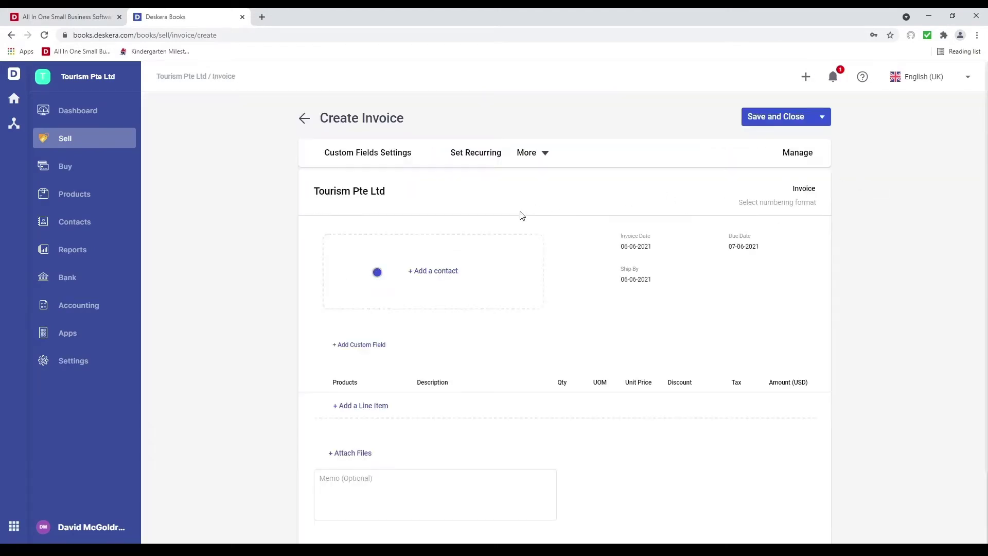
pyautogui.click(482, 284)
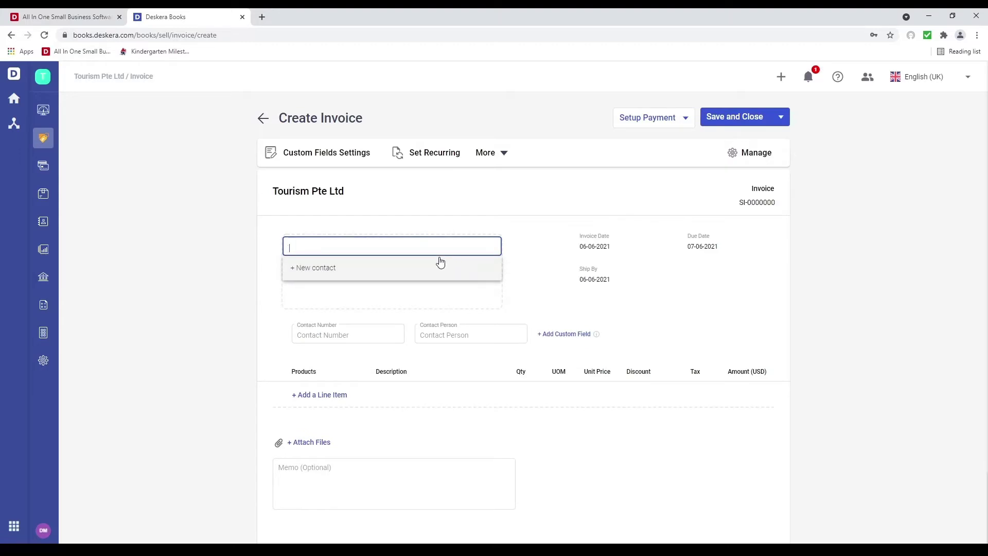
pyautogui.click(398, 318)
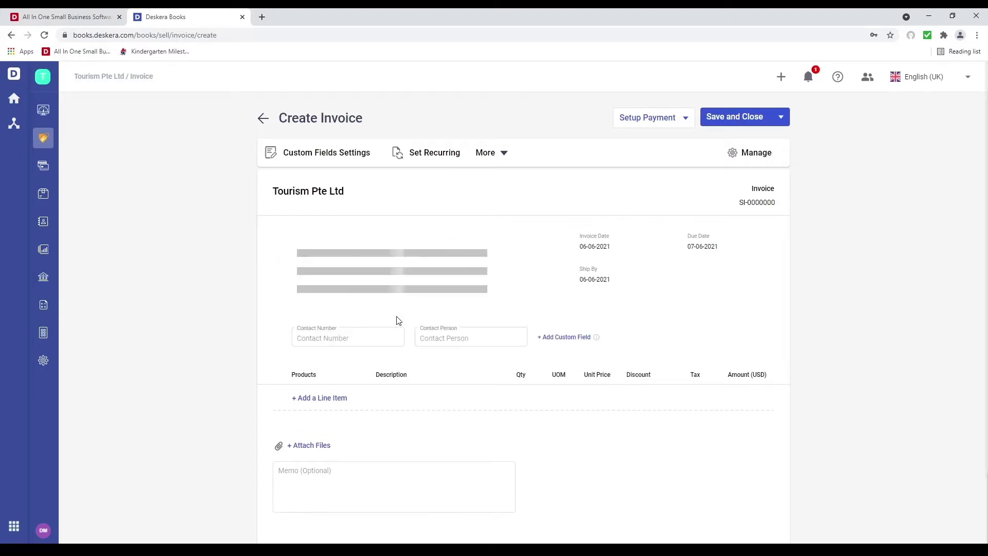
pyautogui.click(383, 352)
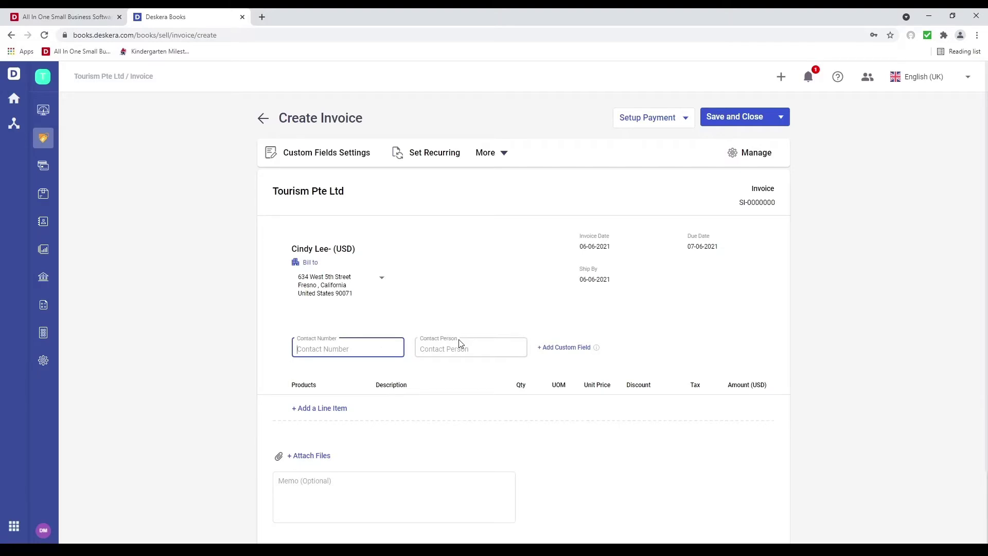
pyautogui.click(441, 352)
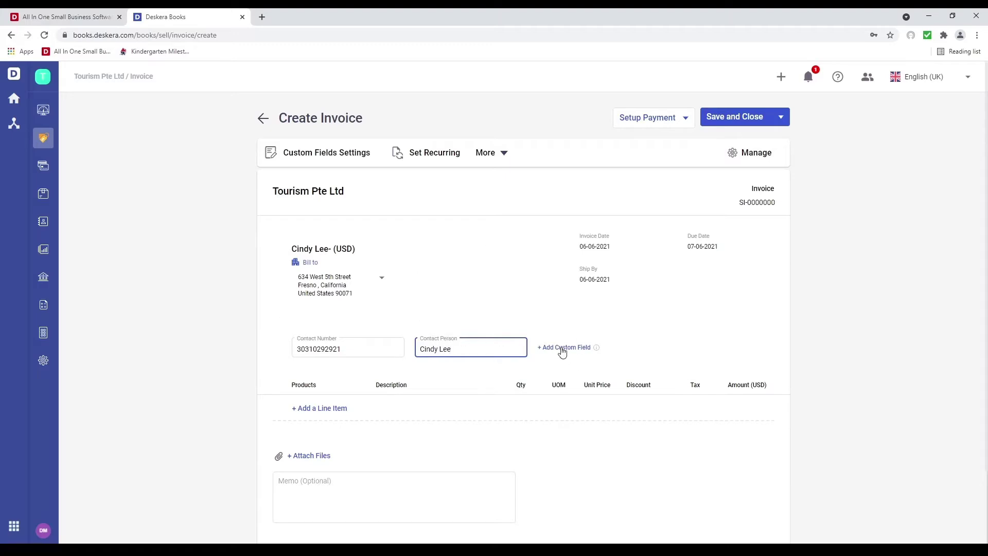
pyautogui.click(561, 348)
# Step: Close the custom field form unchanged, keep the same customer, and review her billing addresses
pyautogui.click(562, 348)
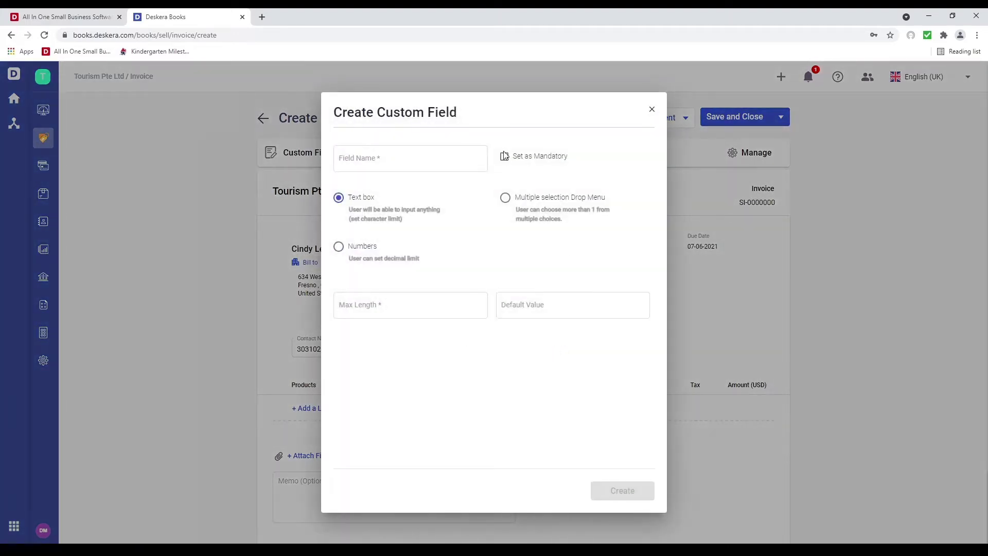
pyautogui.click(651, 109)
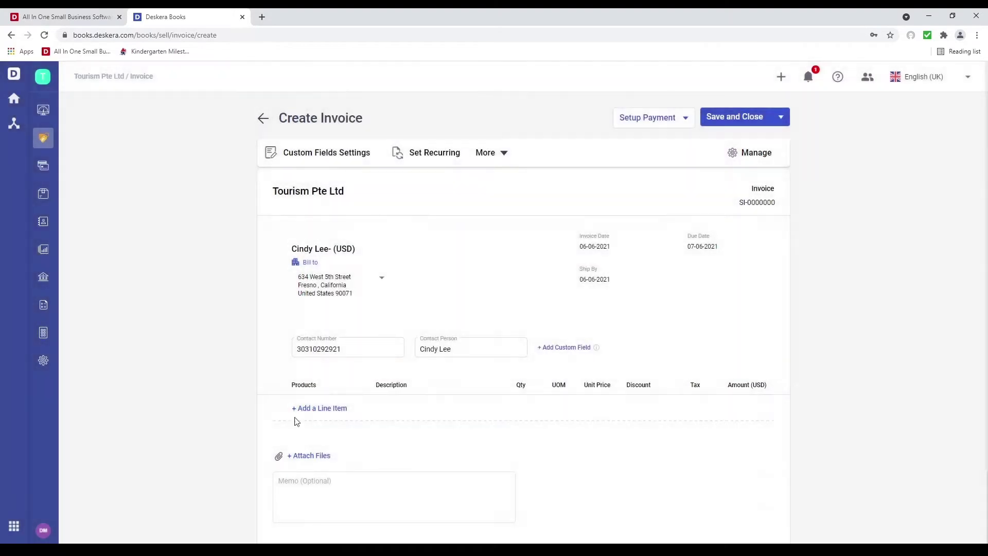
pyautogui.click(487, 249)
pyautogui.click(491, 248)
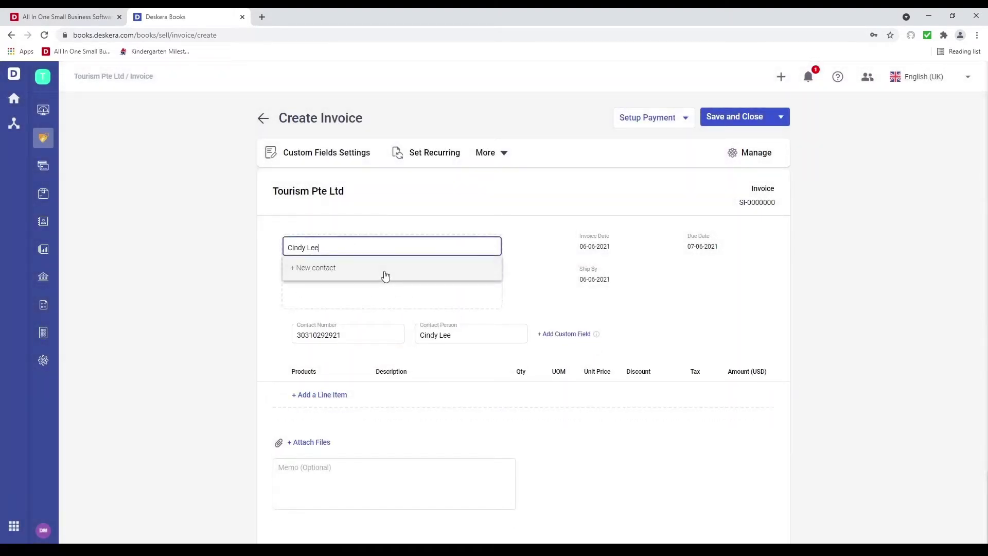
pyautogui.click(520, 315)
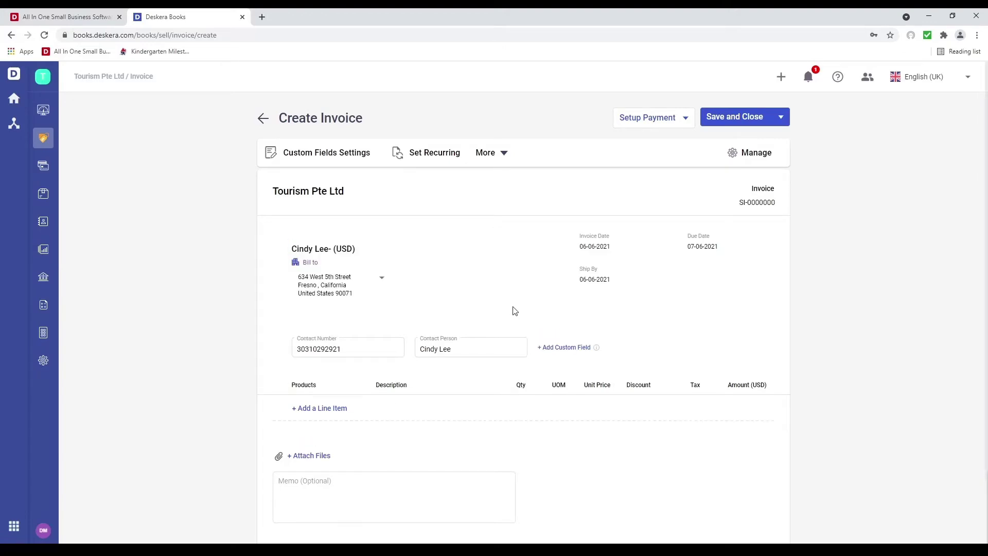
pyautogui.click(381, 281)
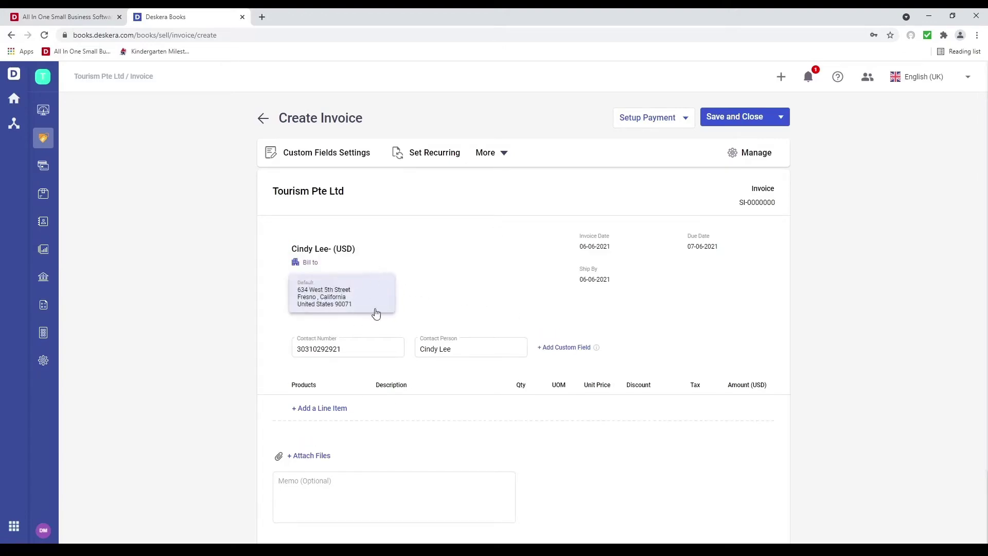
pyautogui.click(533, 292)
pyautogui.scroll(-2, 424, 381)
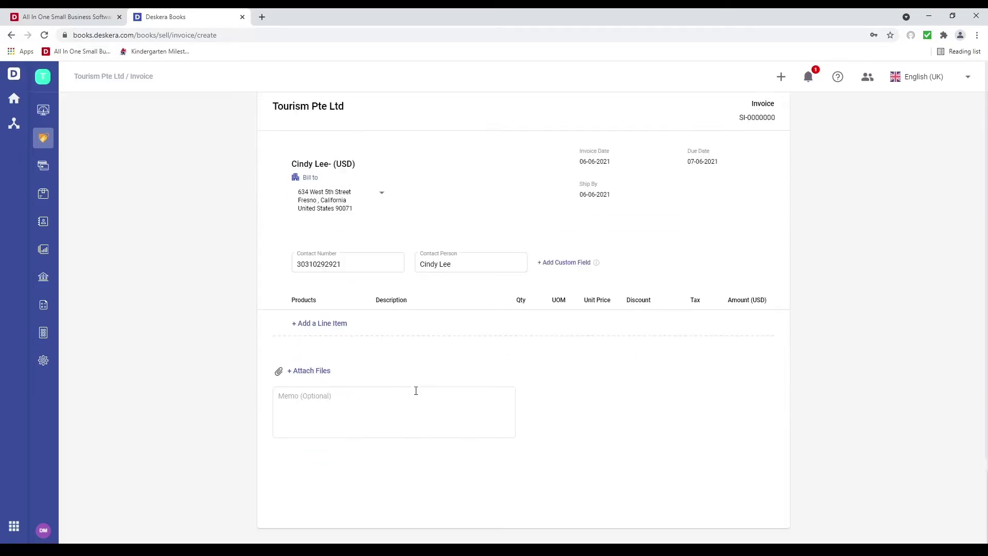
# Step: Add the 3 Night Stay tour package and Helicopter Night Flight lines, row 1 at 650.00 with 10% discount
pyautogui.click(325, 323)
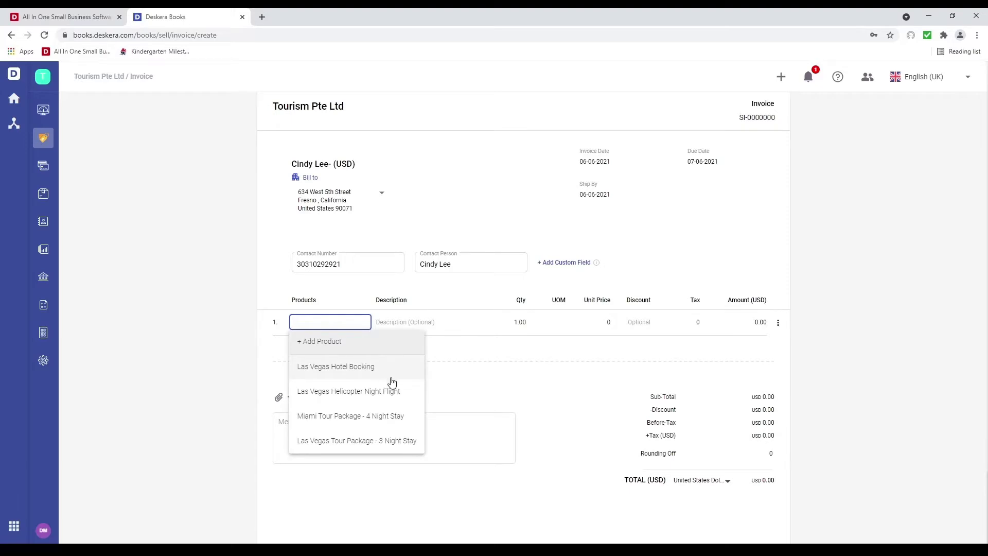
pyautogui.click(407, 441)
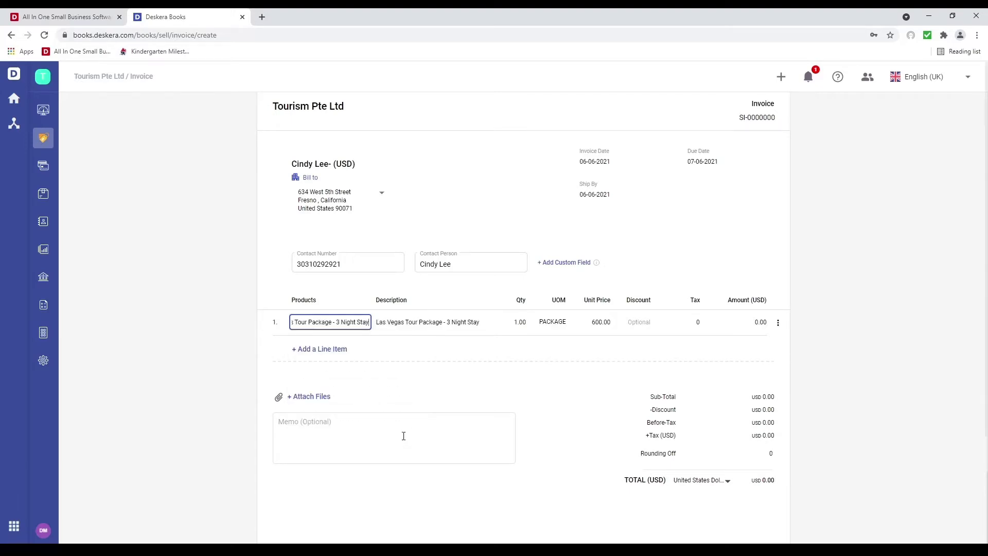
pyautogui.click(334, 349)
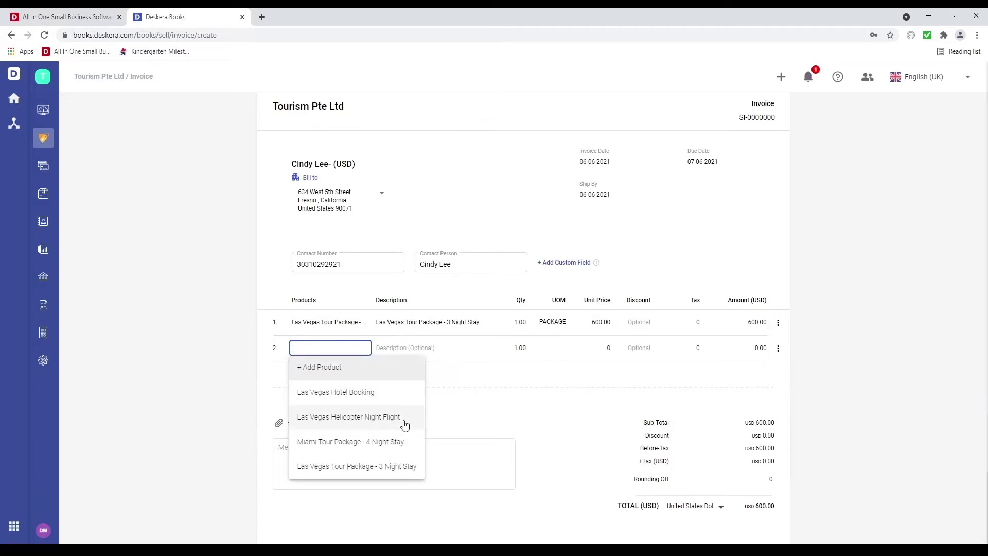
pyautogui.click(399, 424)
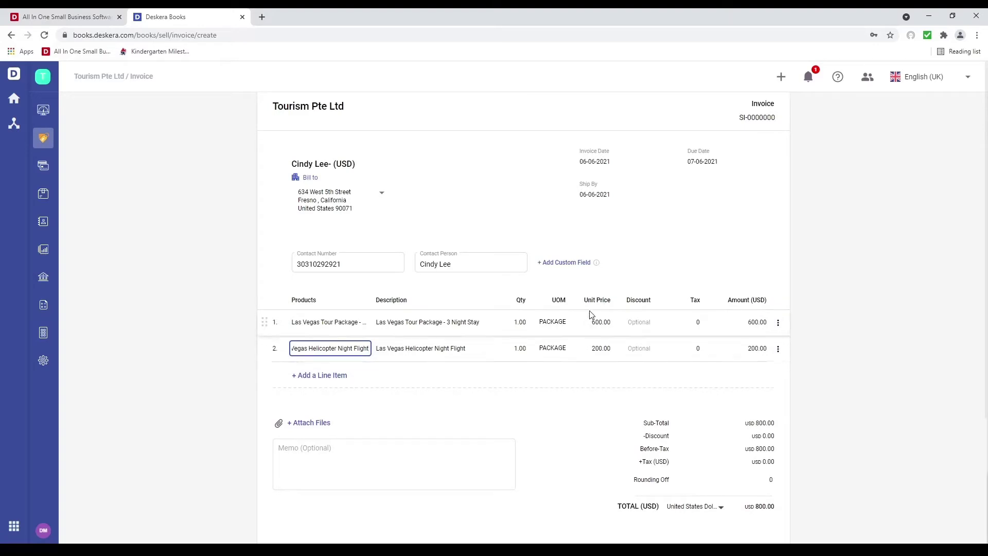
pyautogui.click(601, 319)
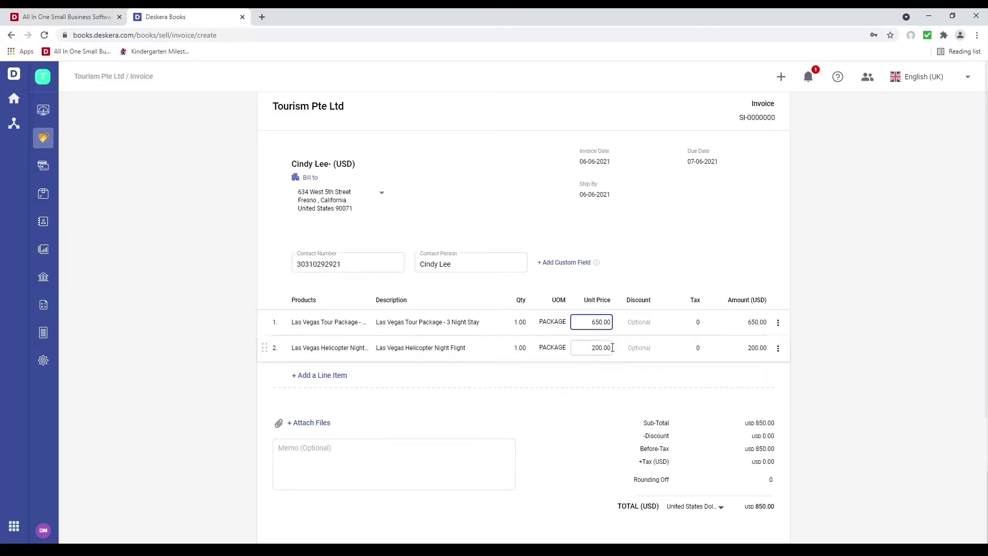
pyautogui.click(645, 321)
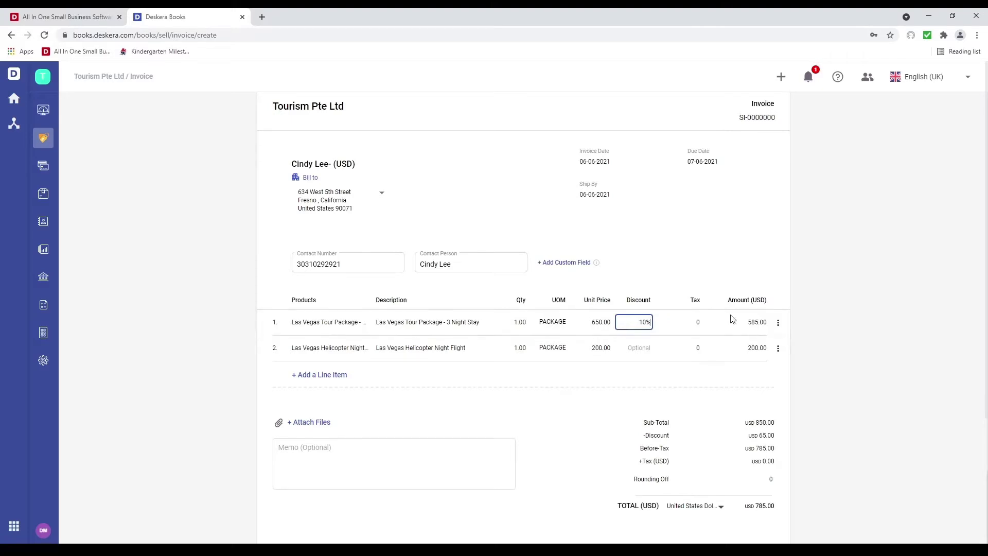
pyautogui.click(625, 406)
pyautogui.scroll(2, 515, 397)
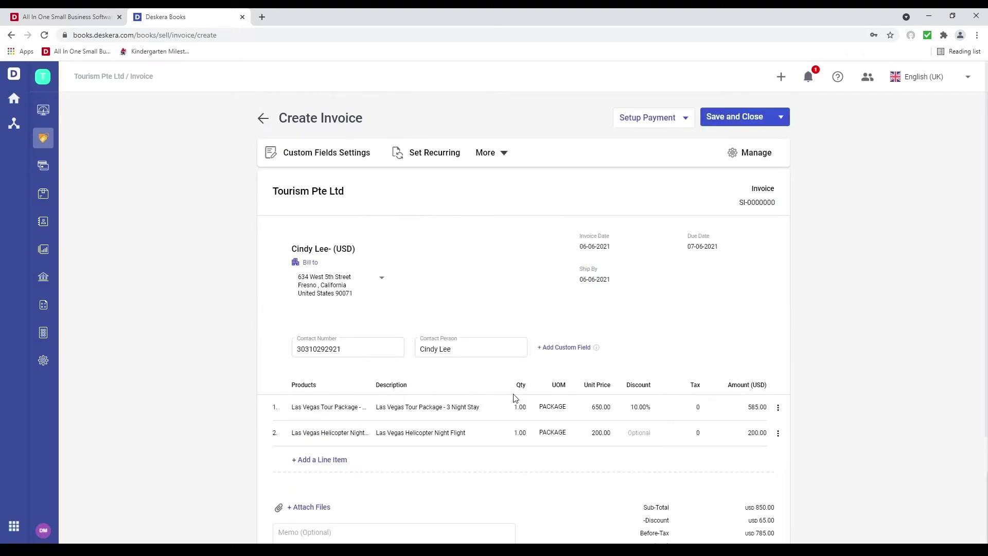
# Step: Close the custom field settings unchanged and turn on a Monthly recurring schedule for the invoice
pyautogui.click(319, 152)
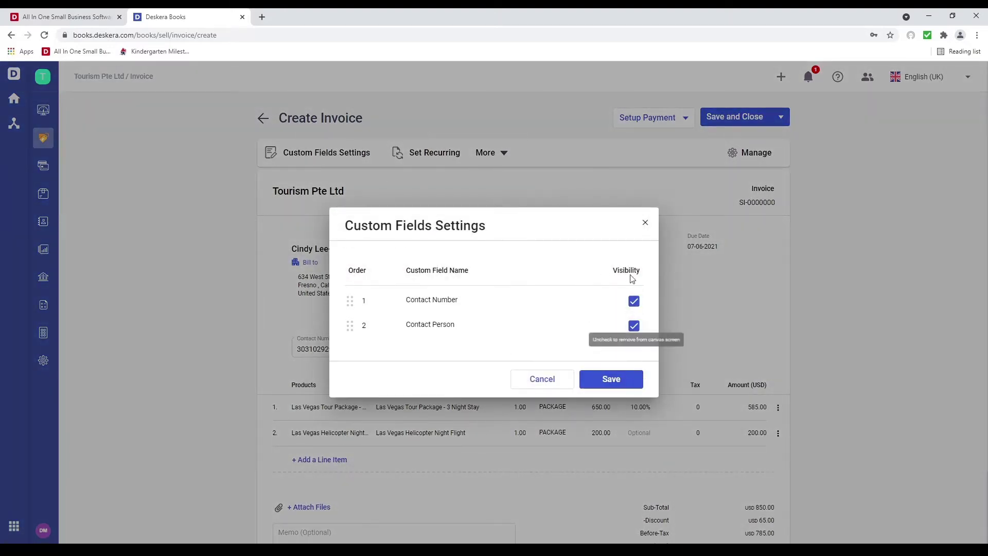
pyautogui.click(645, 224)
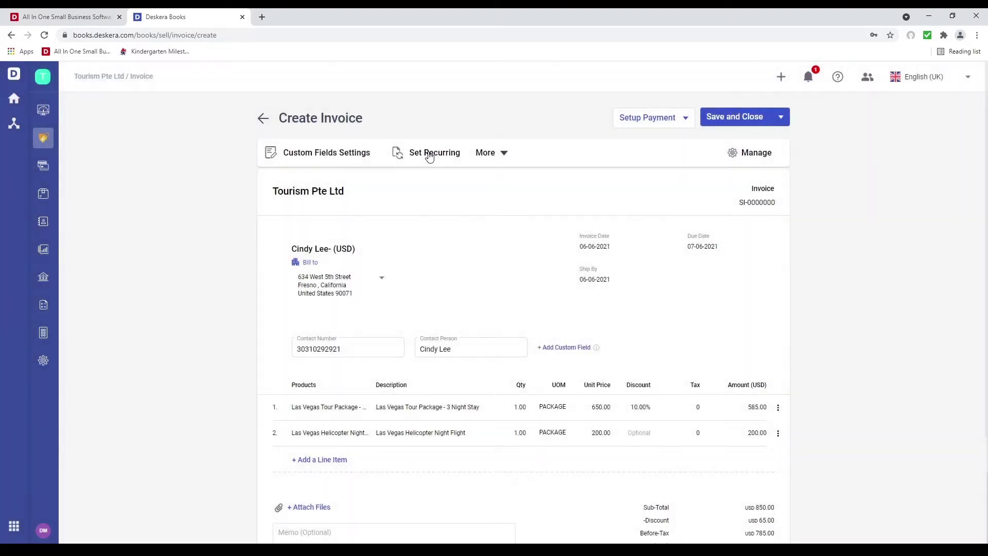
pyautogui.click(430, 155)
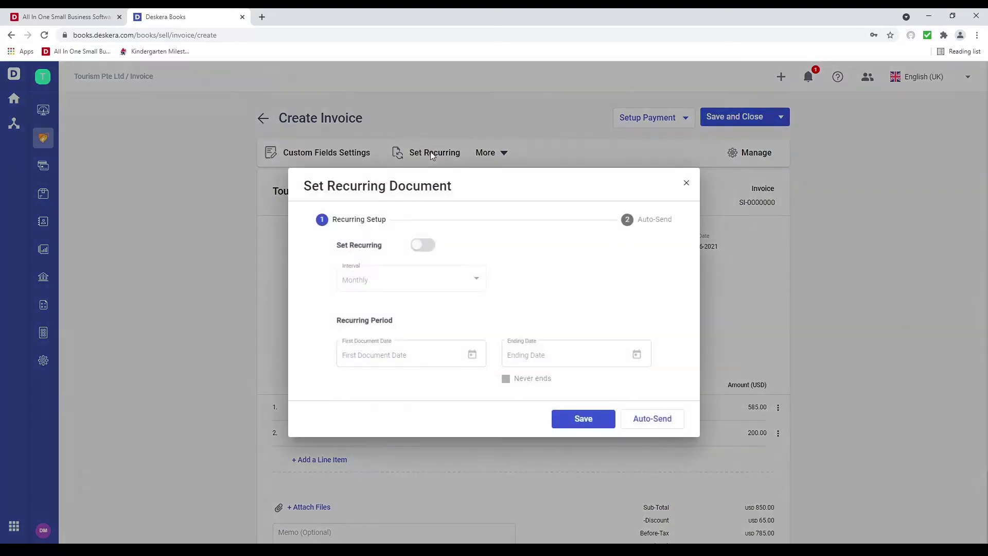
pyautogui.click(427, 246)
pyautogui.click(438, 279)
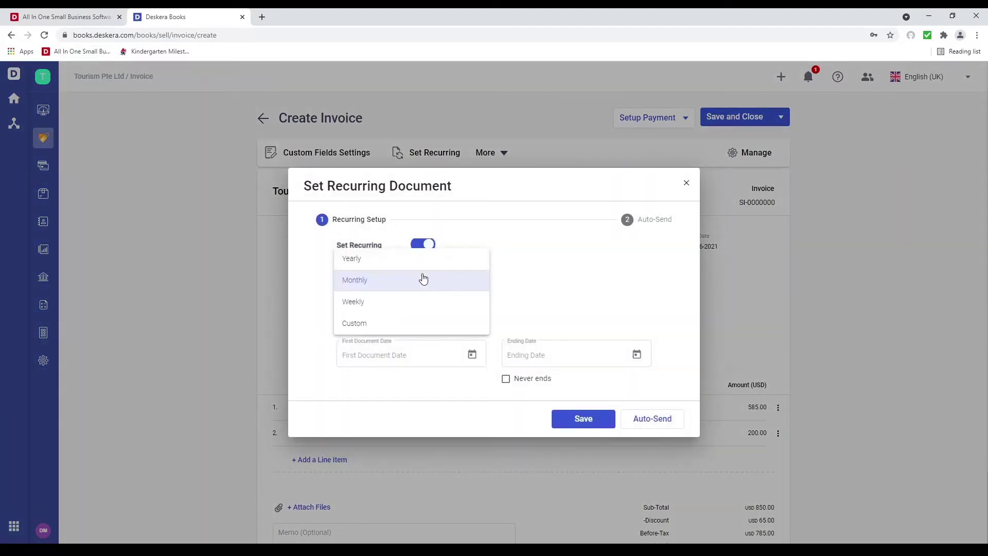
pyautogui.click(463, 375)
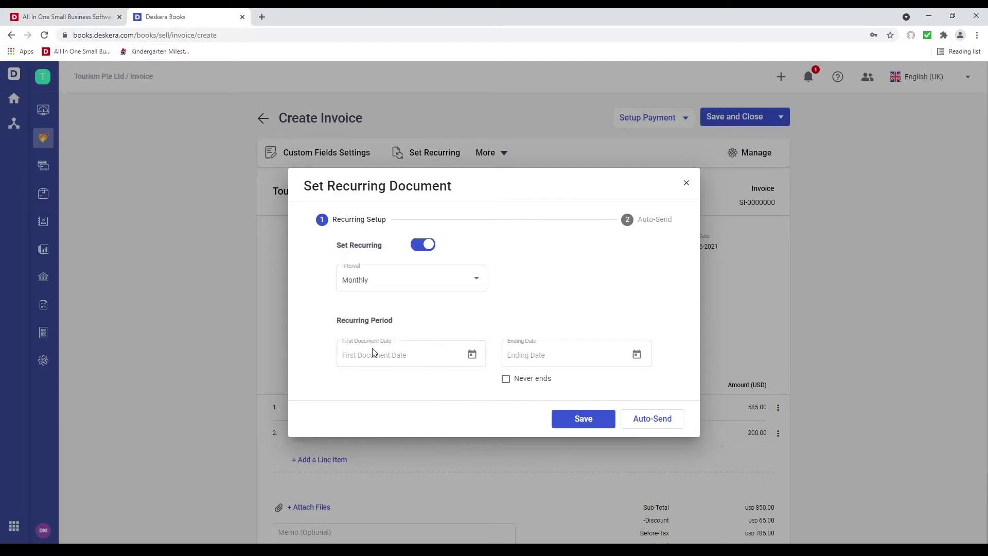
# Step: Set recurrence dates 06-07-2021 to 06-30-2021, preview the auto-send email, and close the setup
pyautogui.click(471, 355)
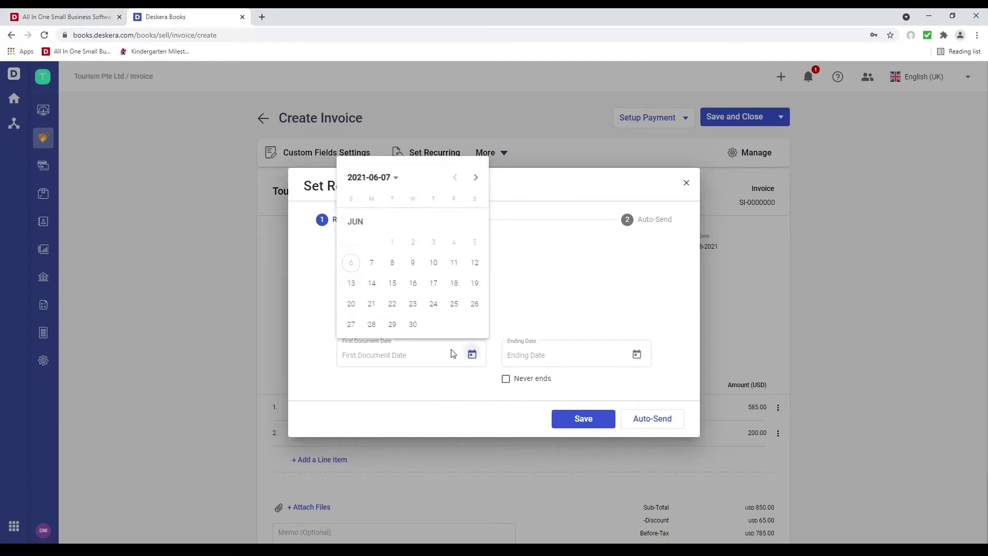
pyautogui.click(373, 264)
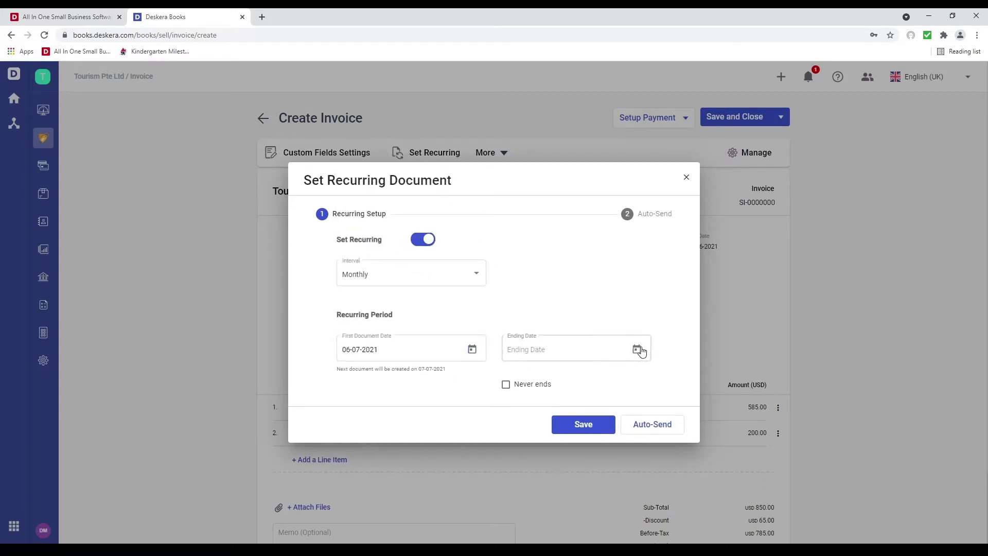
pyautogui.click(637, 350)
pyautogui.click(578, 319)
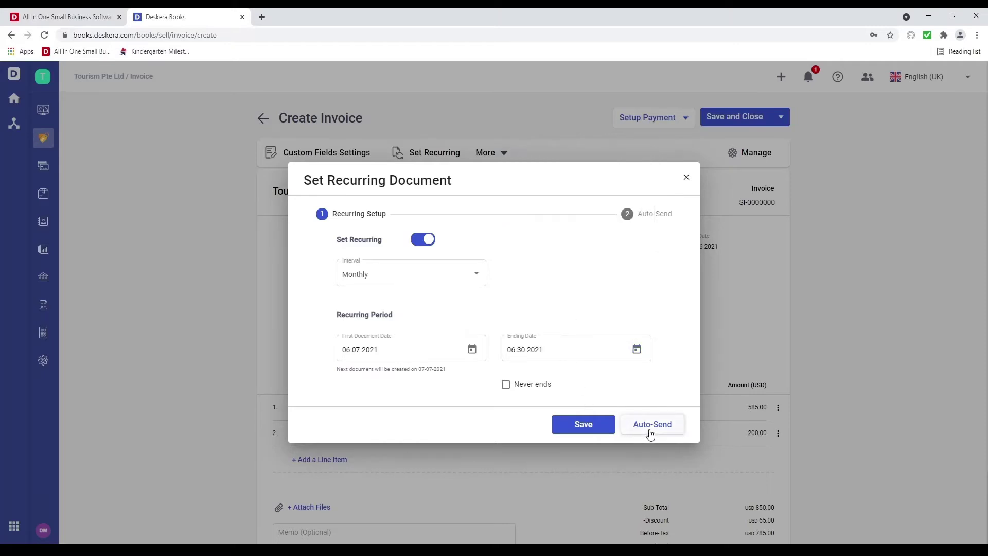
pyautogui.click(649, 425)
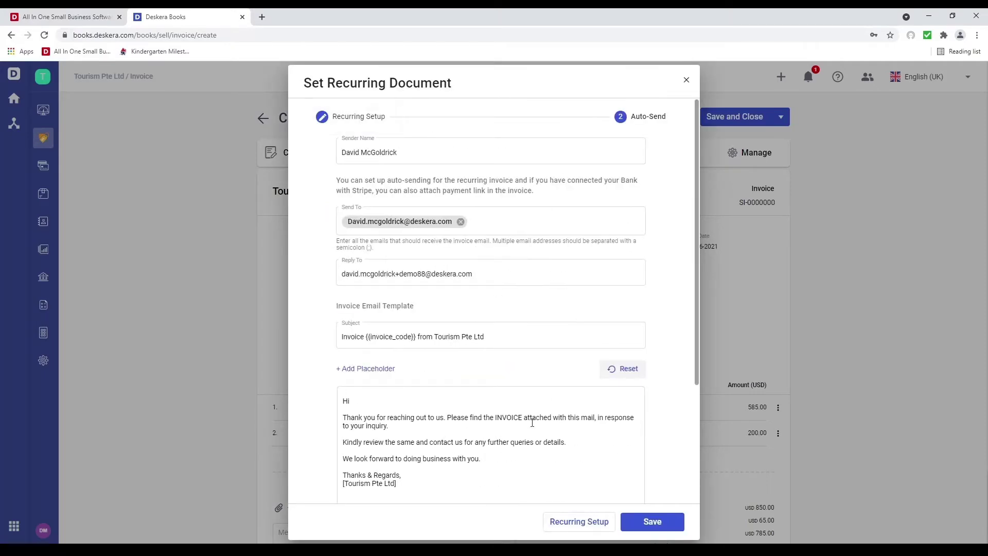
pyautogui.scroll(-3, 514, 397)
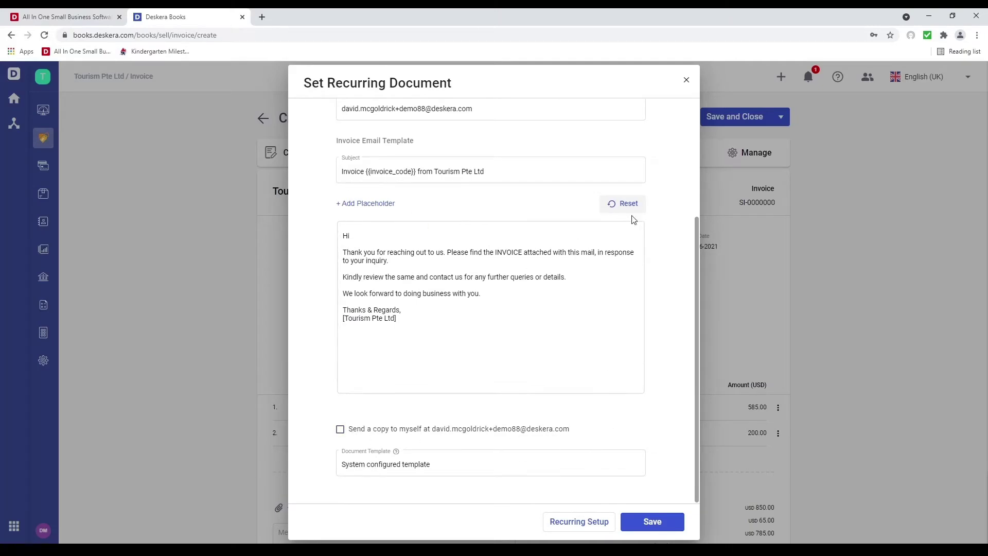
pyautogui.click(683, 82)
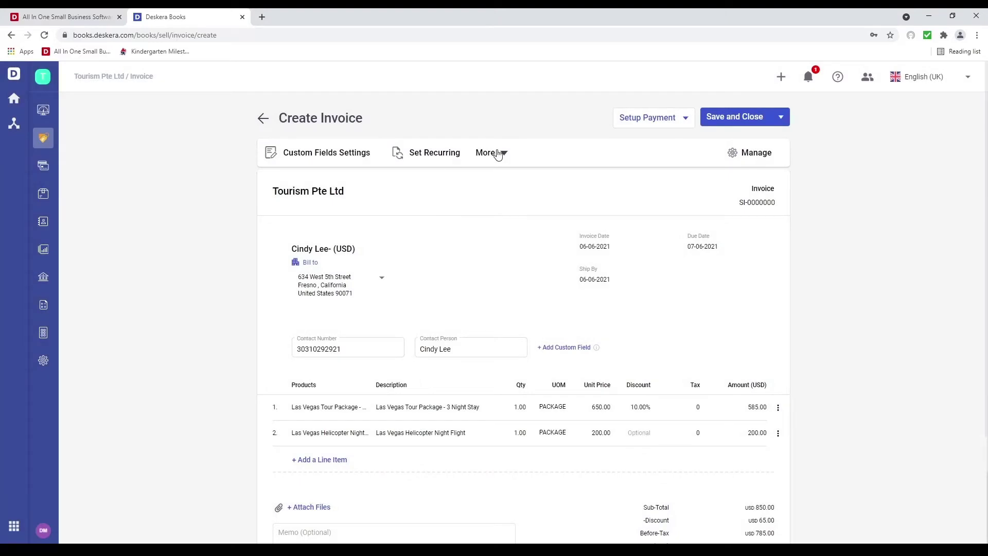
pyautogui.click(499, 153)
pyautogui.click(527, 189)
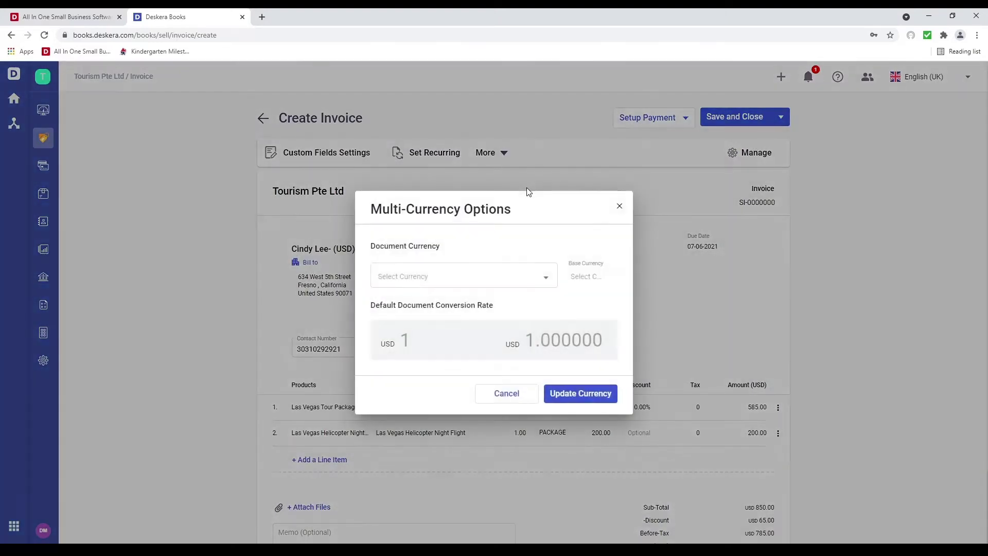
pyautogui.click(530, 278)
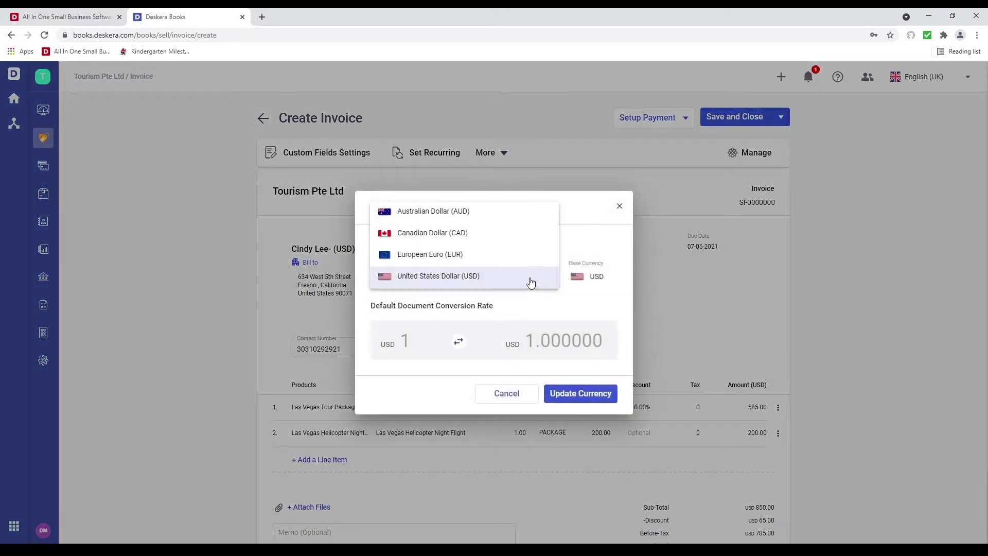
pyautogui.click(502, 253)
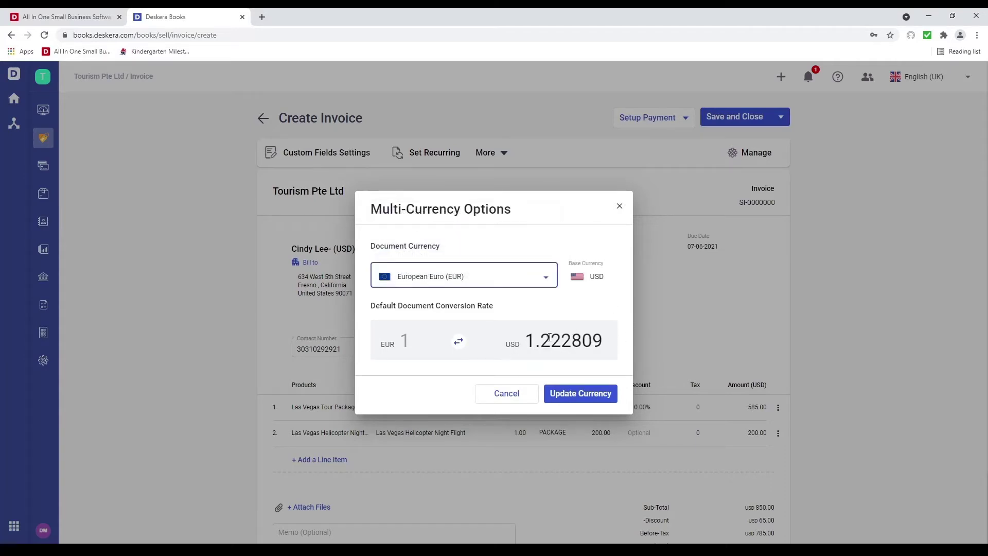
pyautogui.click(509, 393)
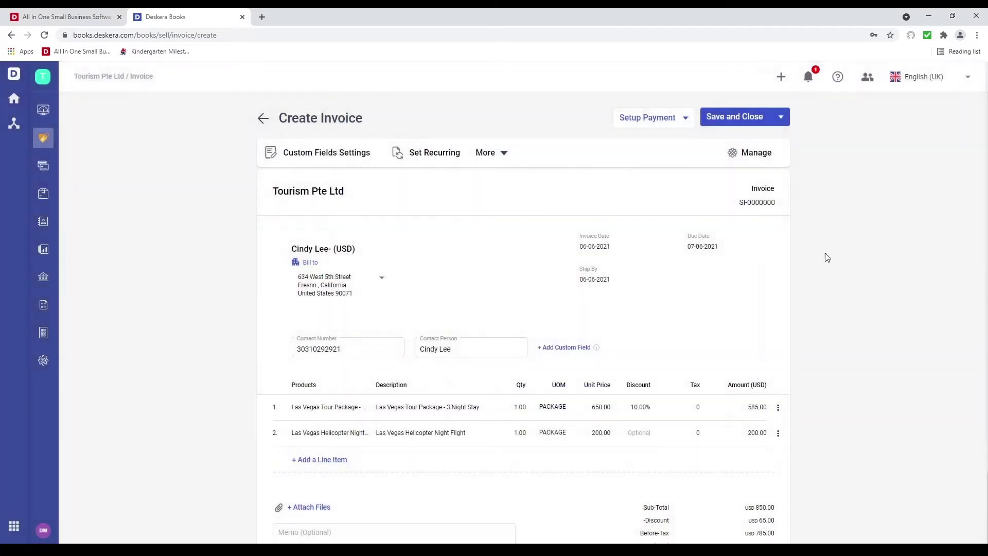
# Step: Save a custom invoice number format with prefix PRE, slash separators, 6 digits and suffix SUF
pyautogui.click(757, 206)
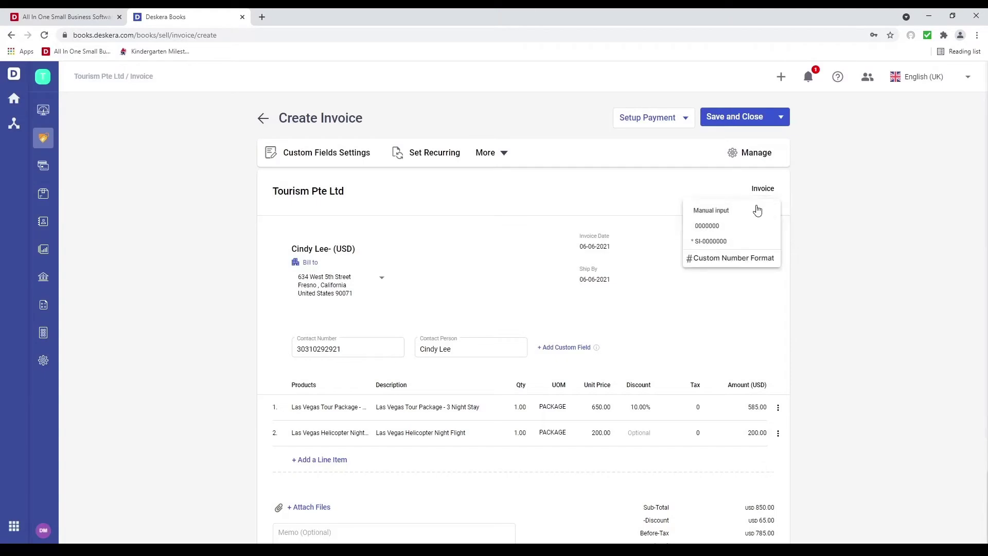
pyautogui.click(768, 260)
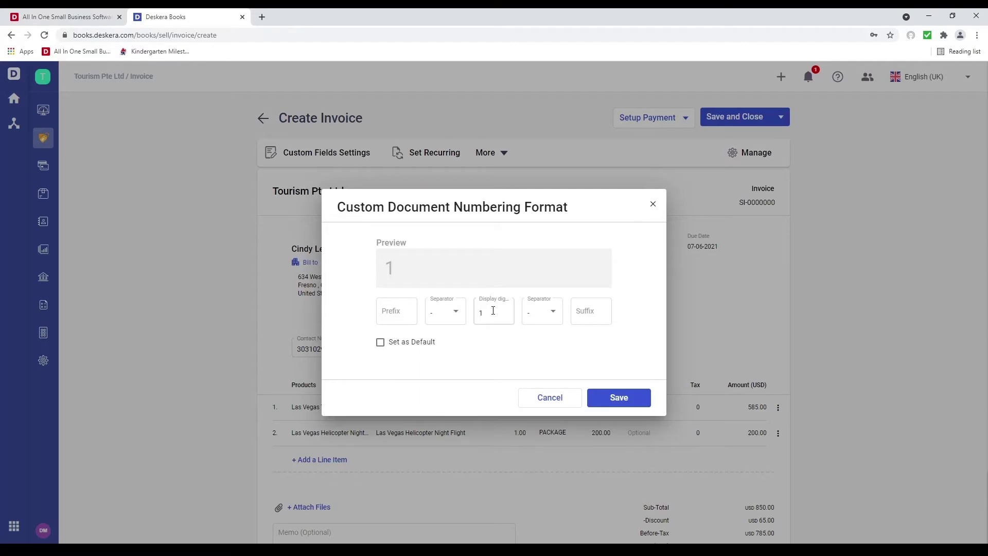
pyautogui.click(393, 317)
pyautogui.write('PRE')
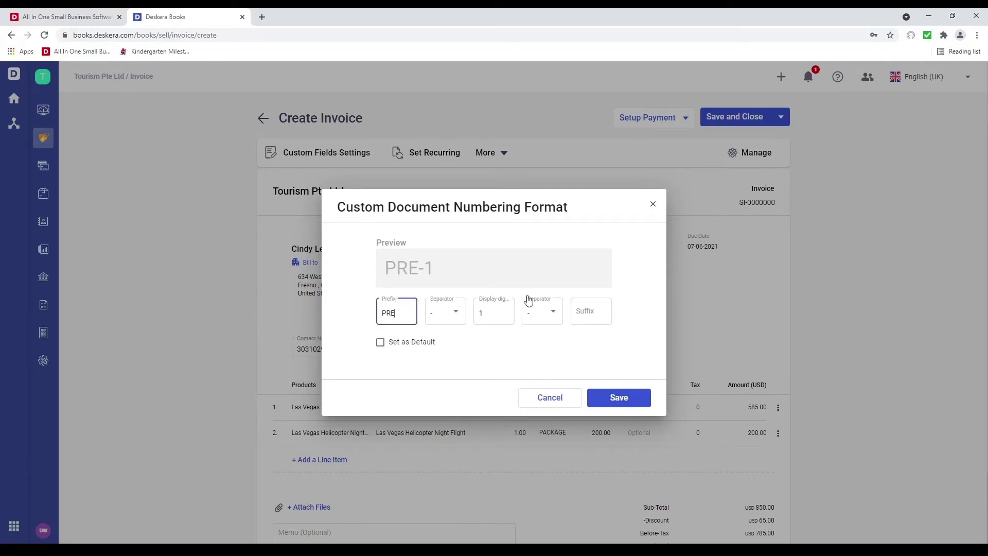
pyautogui.click(440, 318)
pyautogui.click(471, 350)
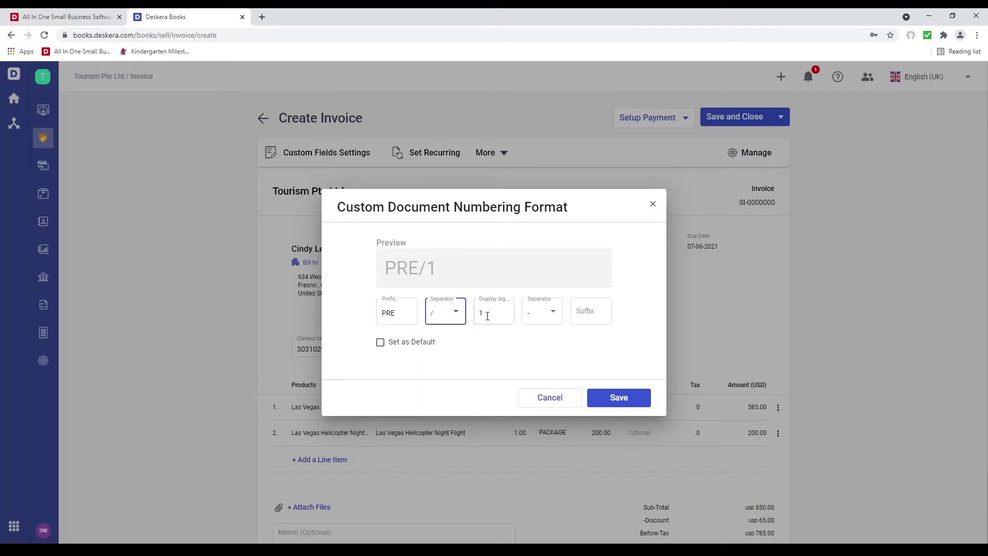
pyautogui.click(505, 313)
pyautogui.press('BackSpace')
pyautogui.write('6')
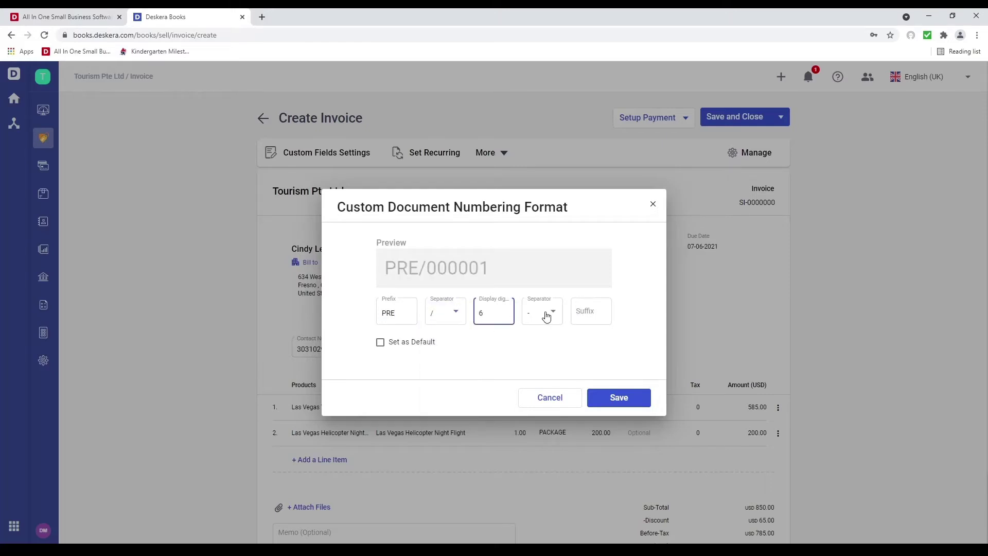
pyautogui.click(545, 313)
pyautogui.click(531, 361)
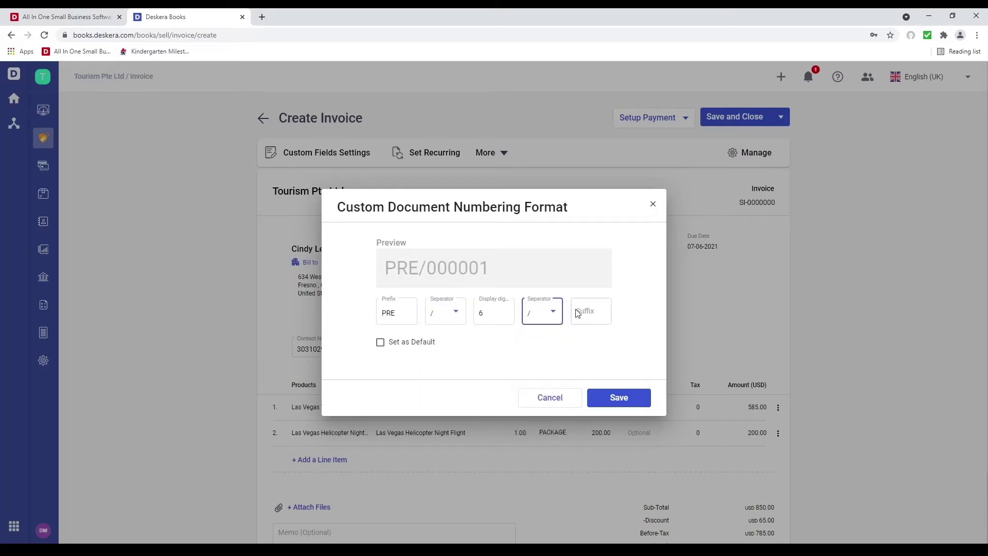
pyautogui.click(579, 311)
pyautogui.write('SUF')
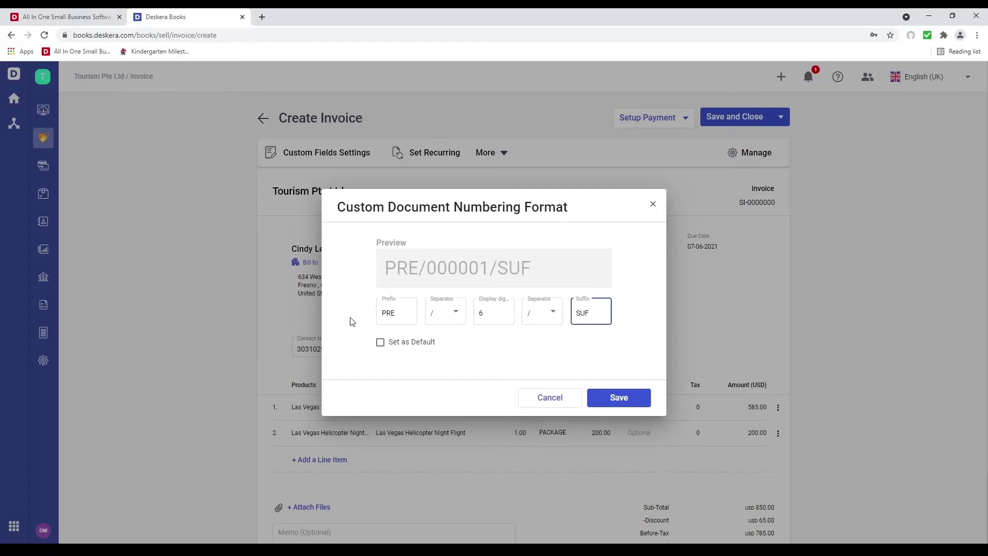
pyautogui.click(604, 399)
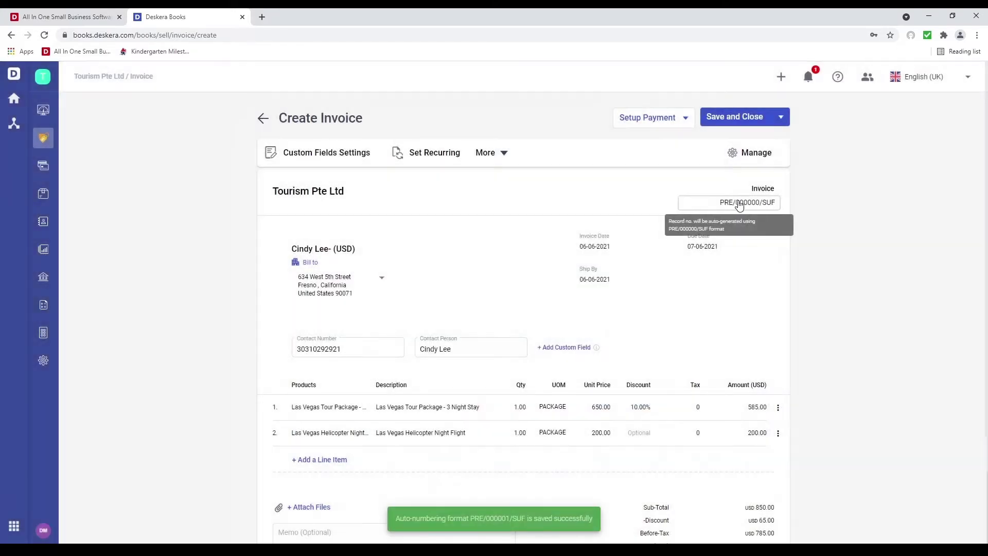
# Step: Delete the PRE/000000/SUF format, reselect SI-0000000, and open the invoice column title settings
pyautogui.click(745, 204)
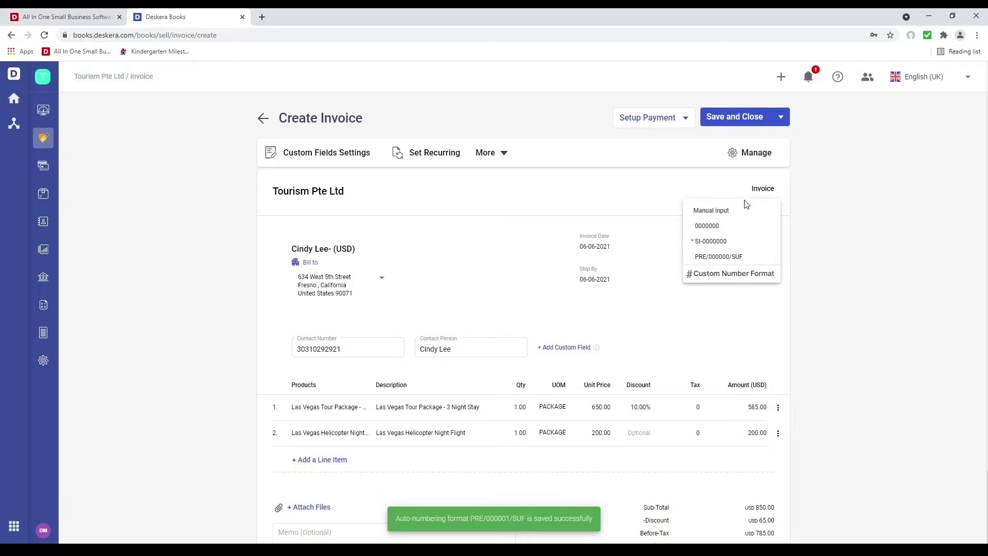
pyautogui.click(765, 258)
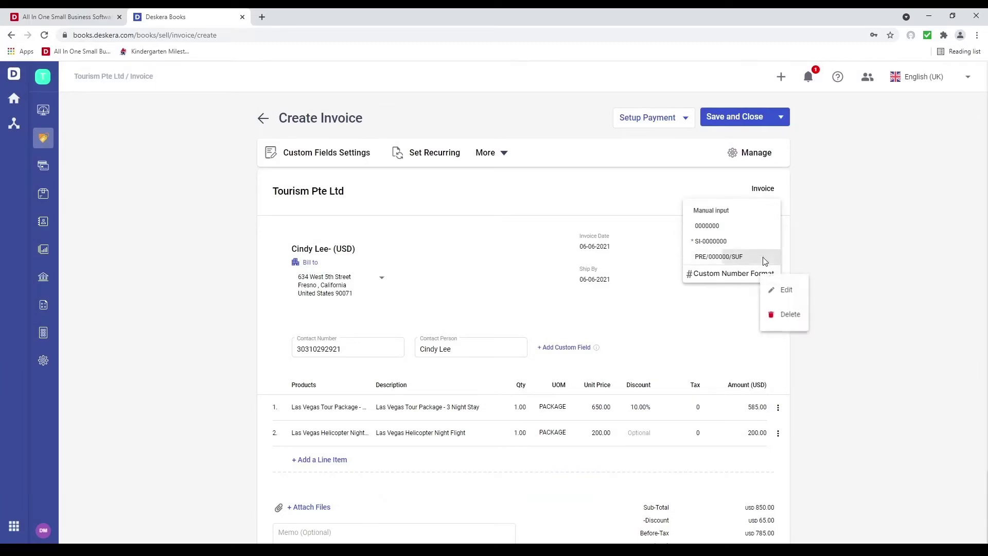
pyautogui.click(788, 318)
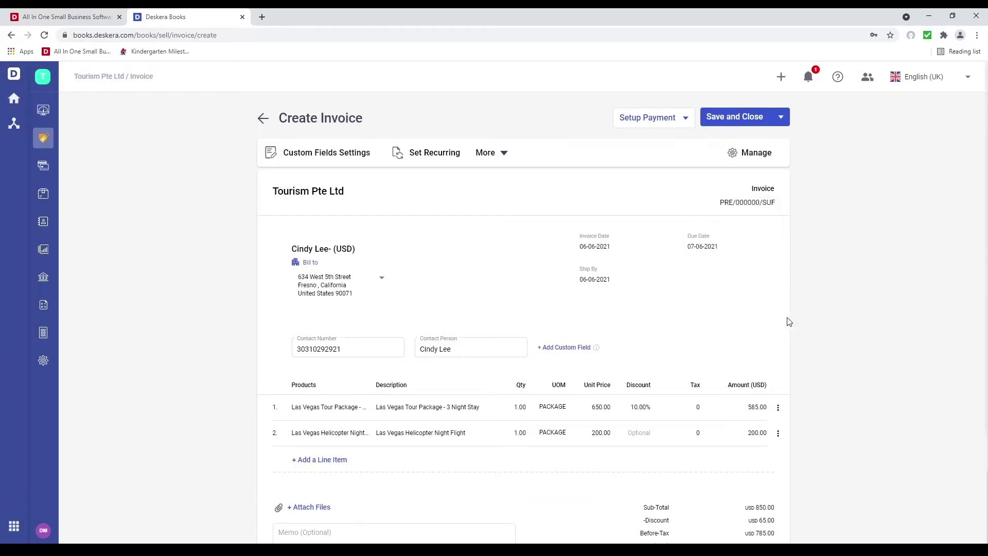
pyautogui.click(750, 203)
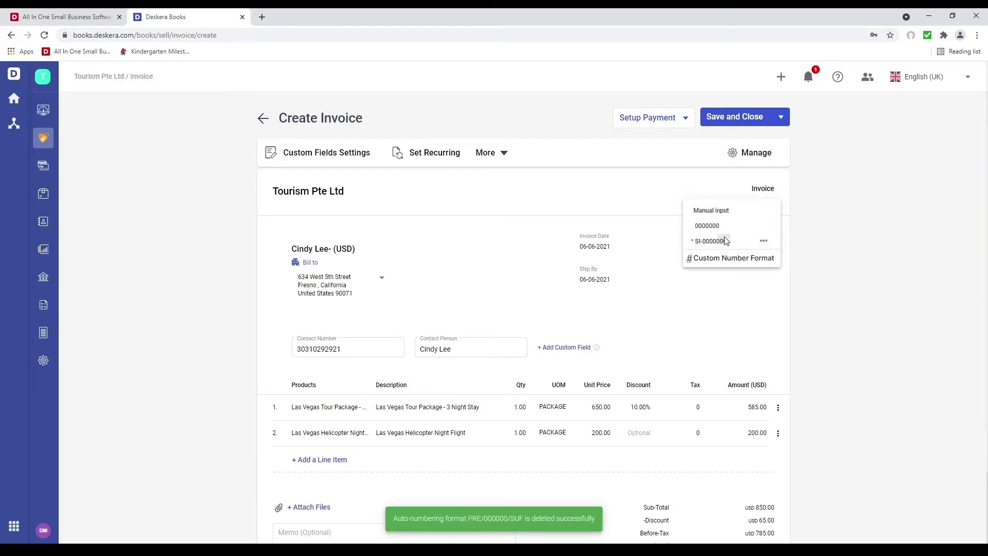
pyautogui.click(764, 239)
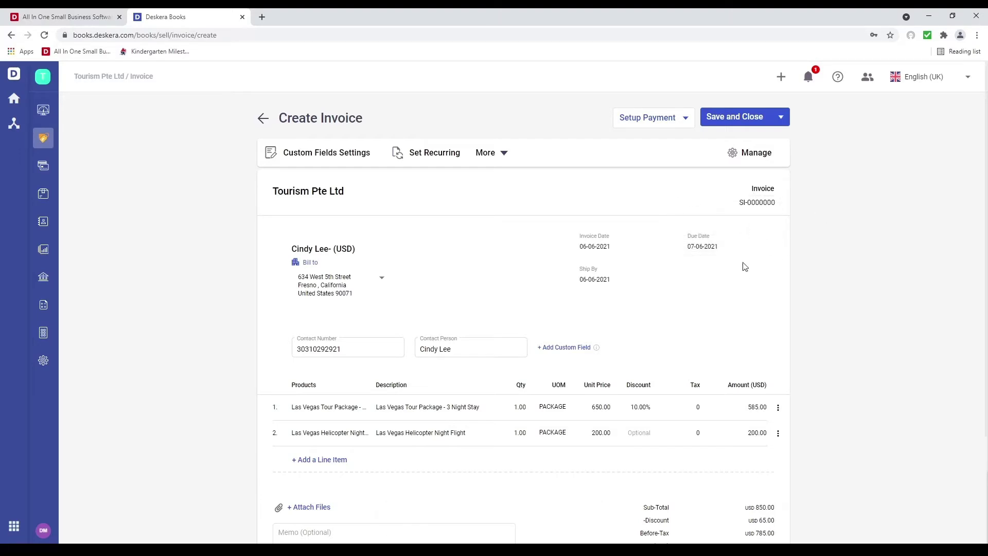
pyautogui.click(741, 155)
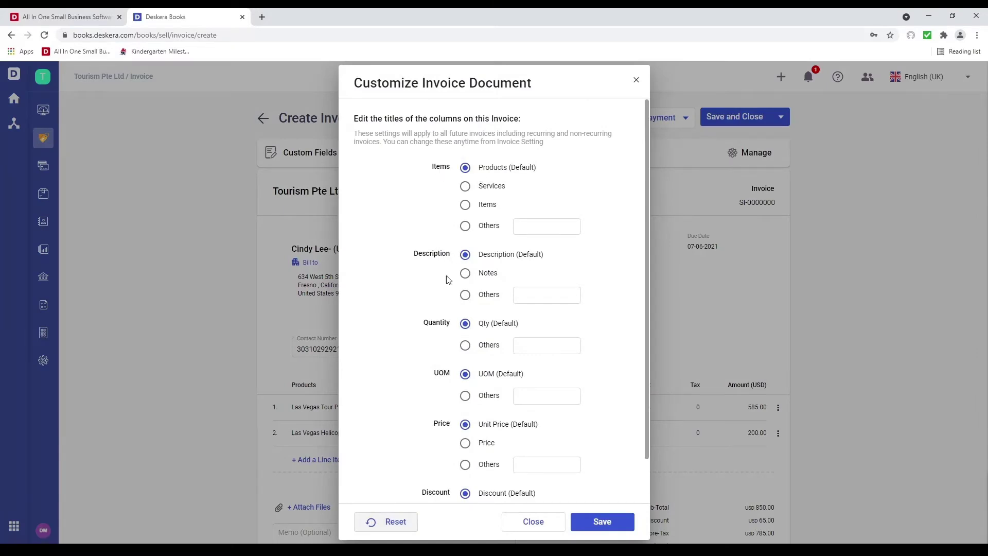
# Step: Keep column titles unchanged, set online payment to Not applicable, and save the invoice as SI-0000001
pyautogui.scroll(-2, 441, 503)
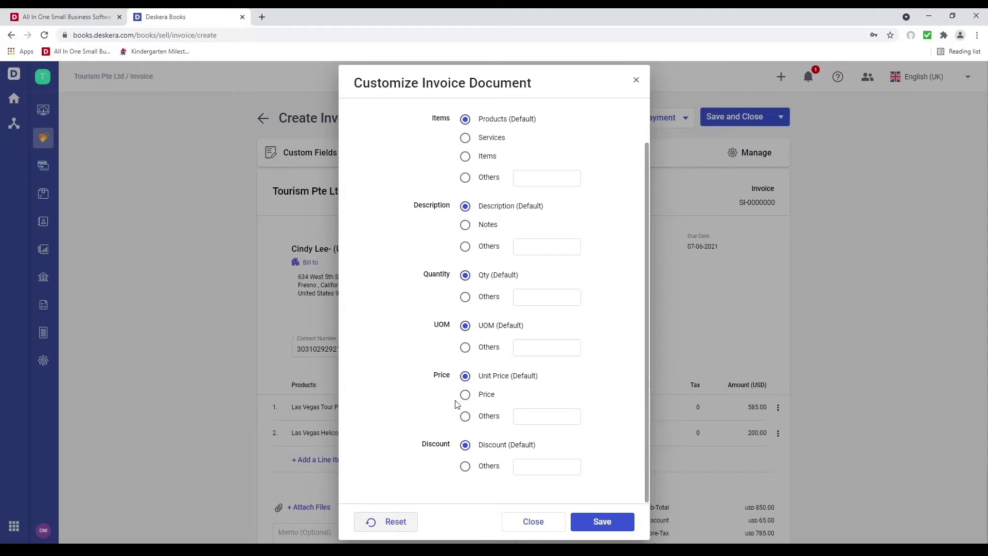
pyautogui.scroll(2, 458, 405)
pyautogui.click(533, 521)
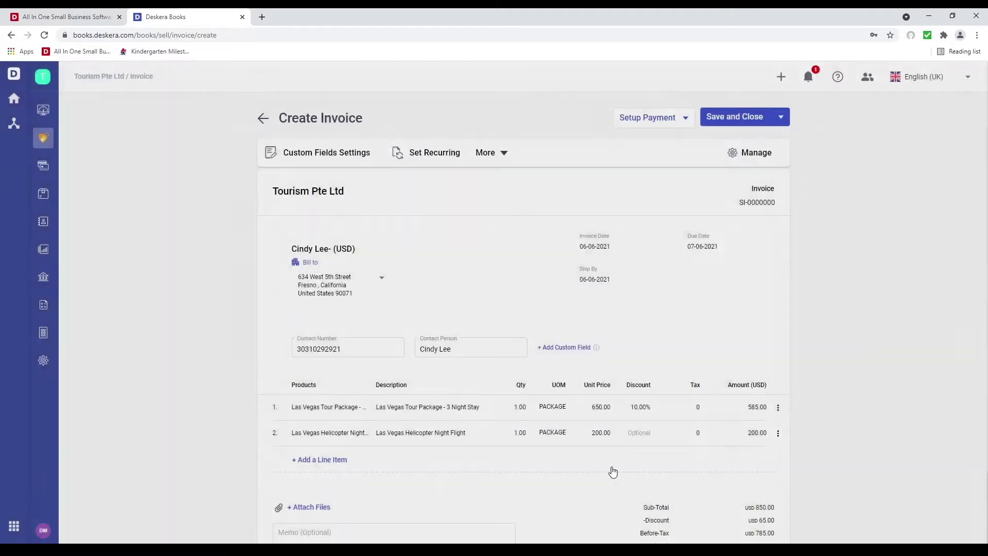
pyautogui.click(677, 122)
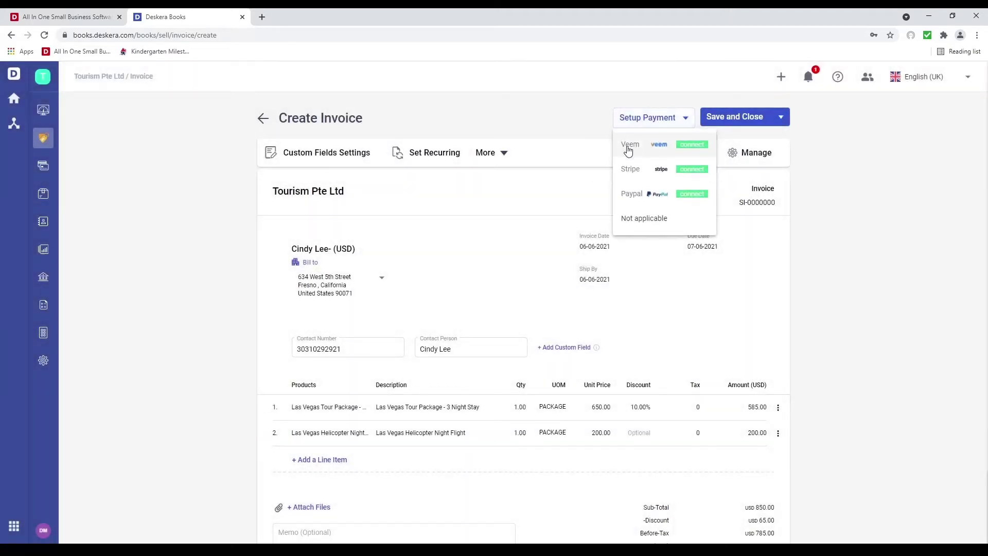
pyautogui.click(674, 225)
pyautogui.click(732, 118)
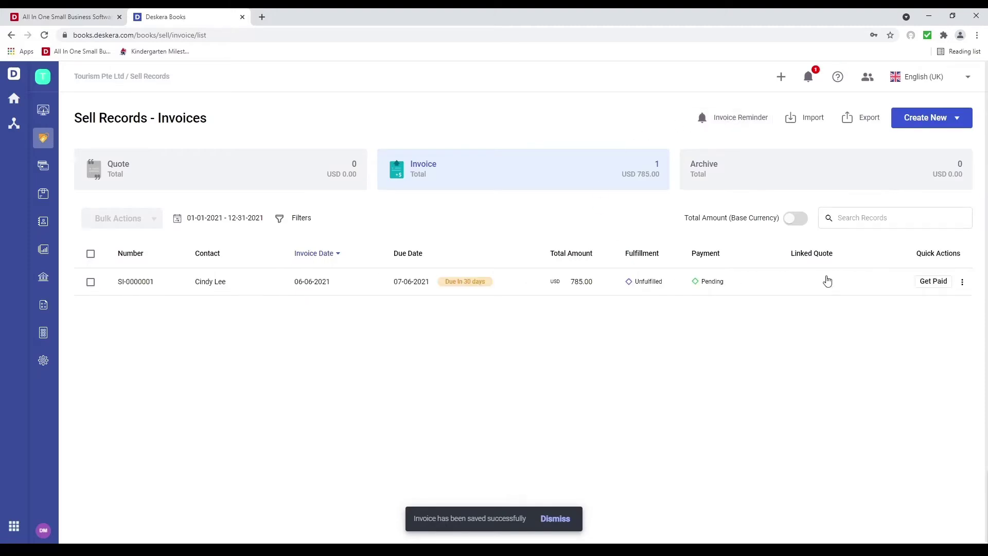
# Step: Choose Fulfill from invoice SI-0000001's Quick Actions menu
pyautogui.click(962, 283)
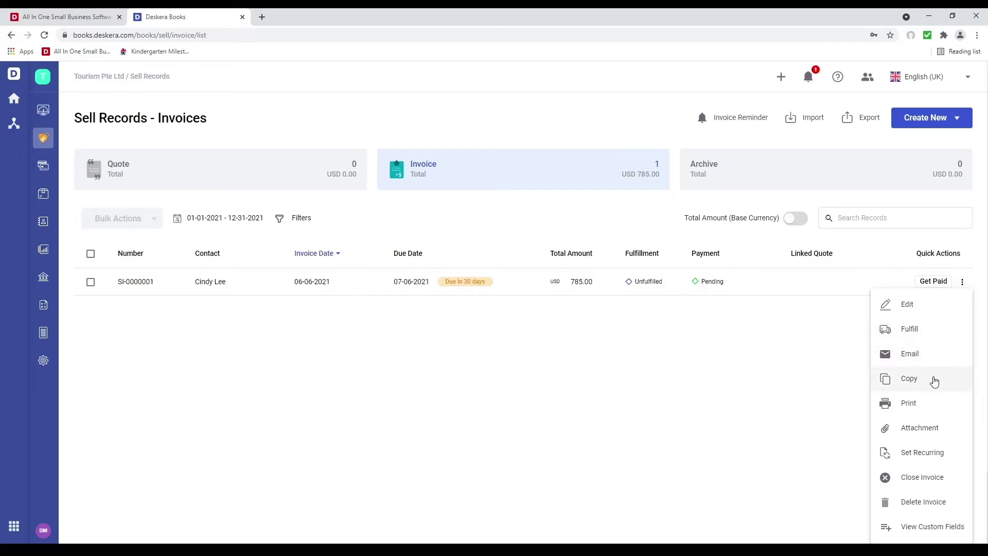
pyautogui.click(925, 329)
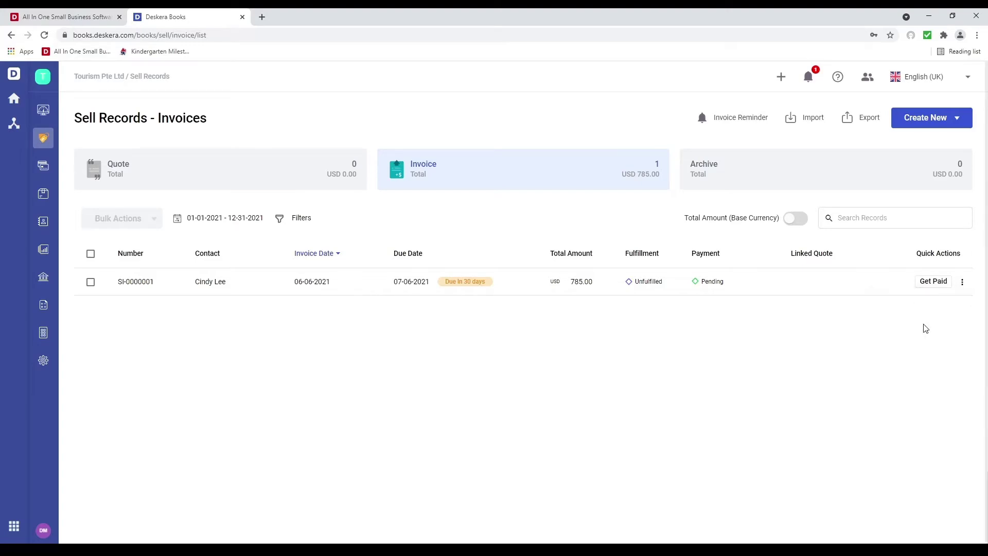
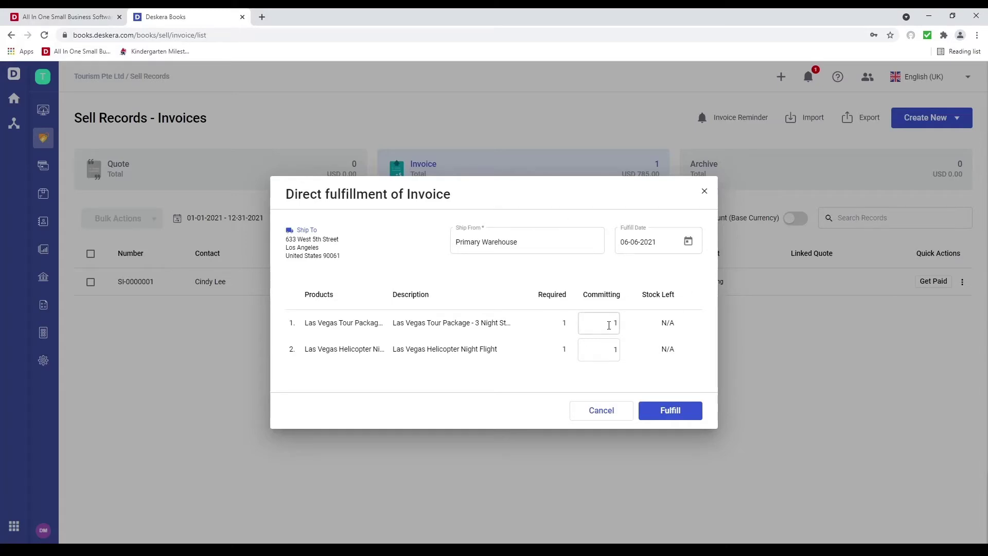
# Step: Fulfil both Las Vegas tour products from Primary Warehouse, committing quantity 1 each
pyautogui.click(663, 410)
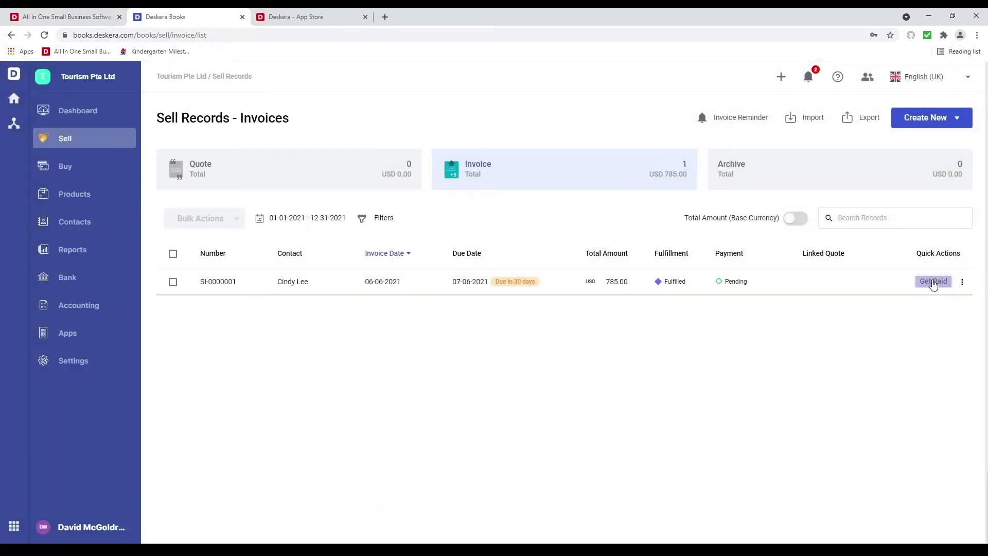
# Step: Receive a USD 585.00 bank-transfer payment with reference date 06-06-2021 and a reference number
pyautogui.click(926, 283)
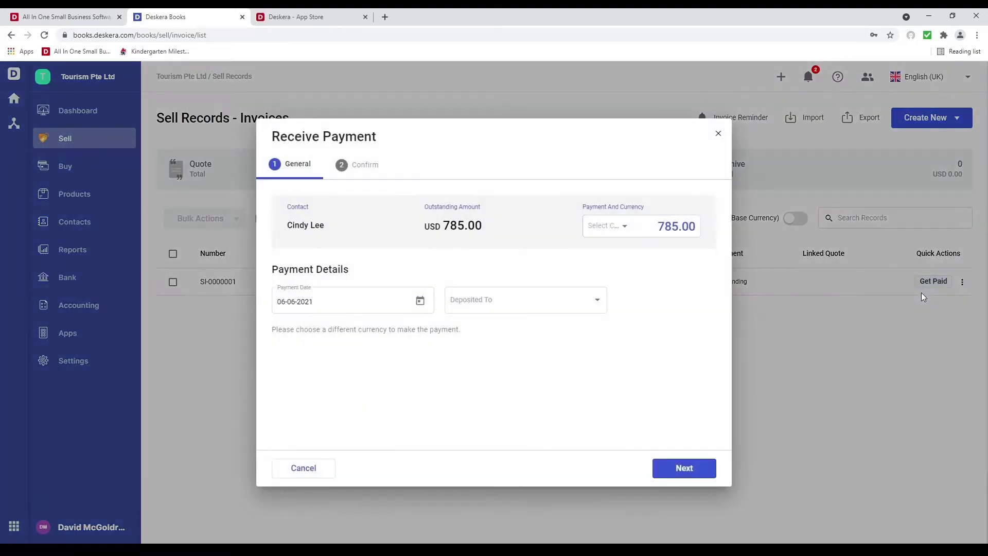
pyautogui.click(664, 229)
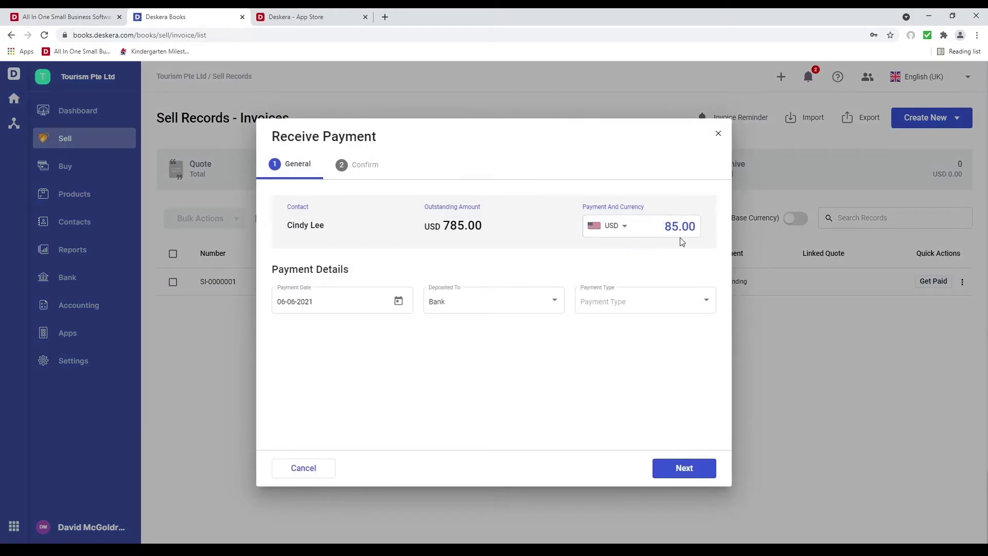
pyautogui.click(622, 226)
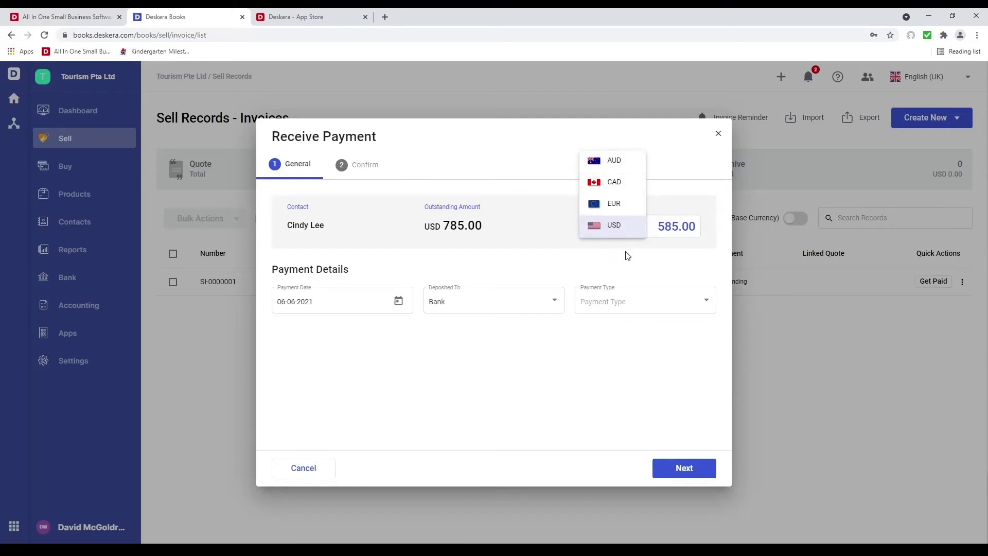
pyautogui.click(635, 305)
pyautogui.click(631, 324)
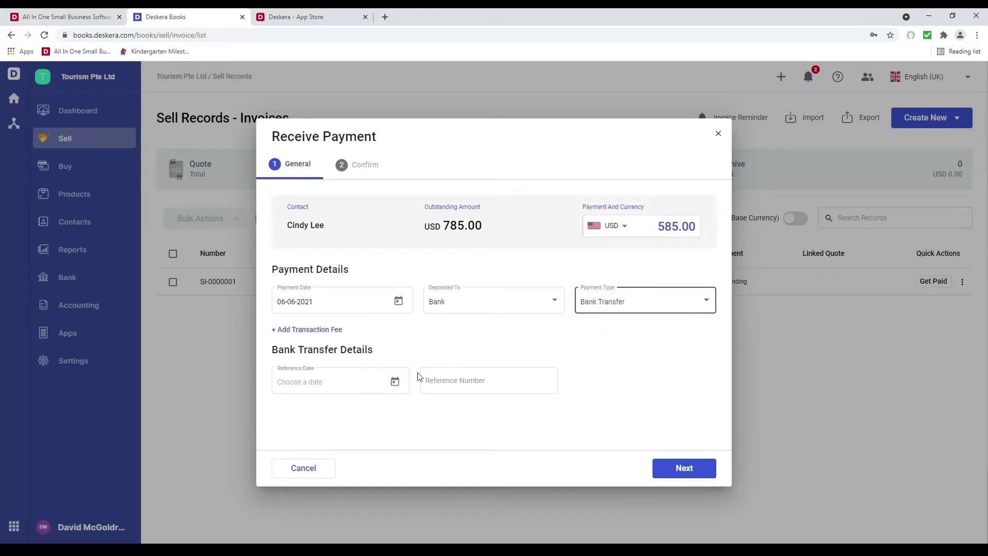
pyautogui.click(395, 382)
pyautogui.click(287, 290)
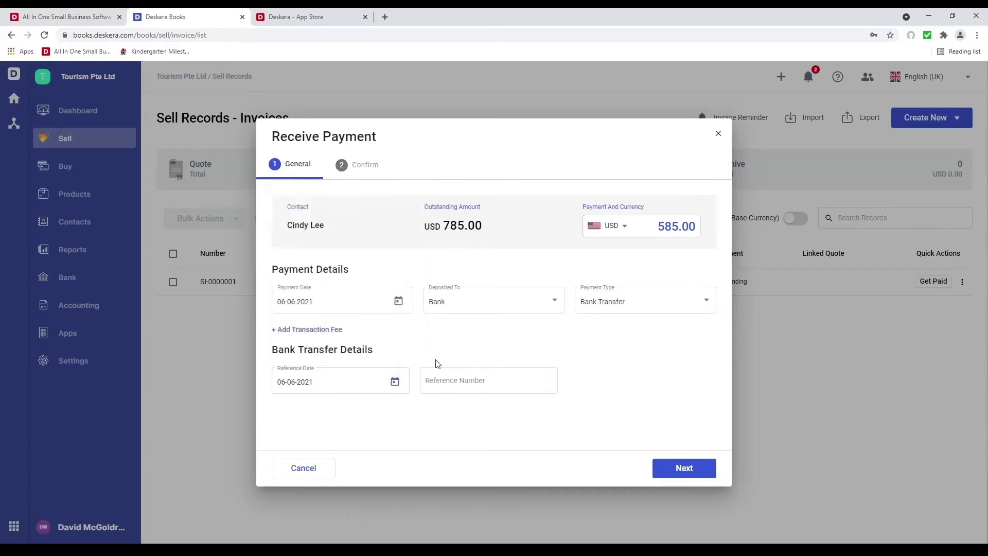
pyautogui.click(462, 379)
pyautogui.write('2453453')
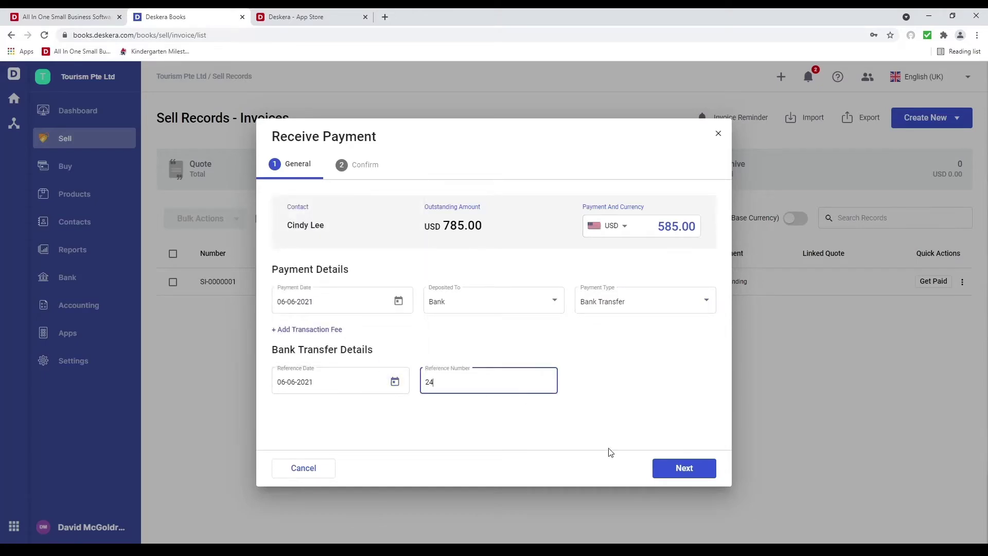
pyautogui.click(684, 468)
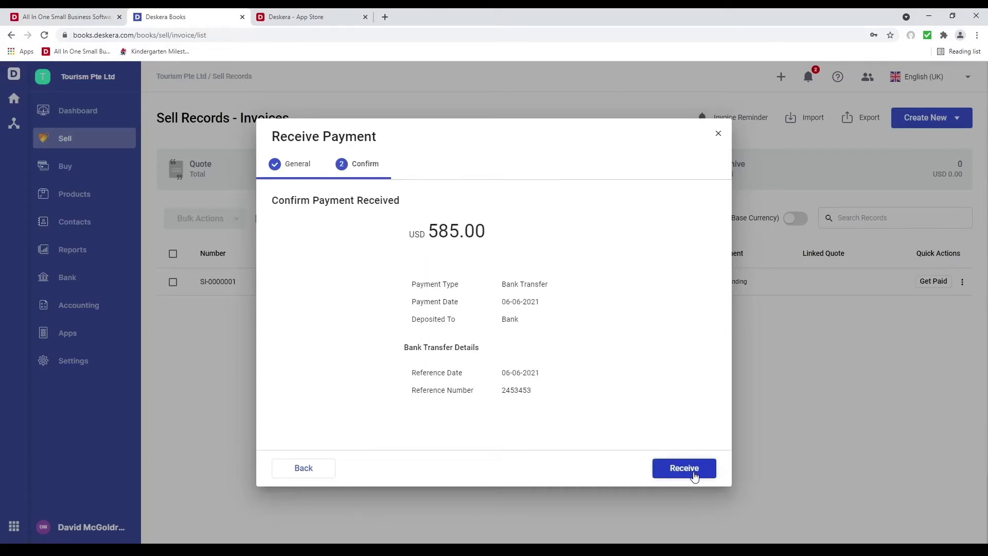
pyautogui.click(695, 470)
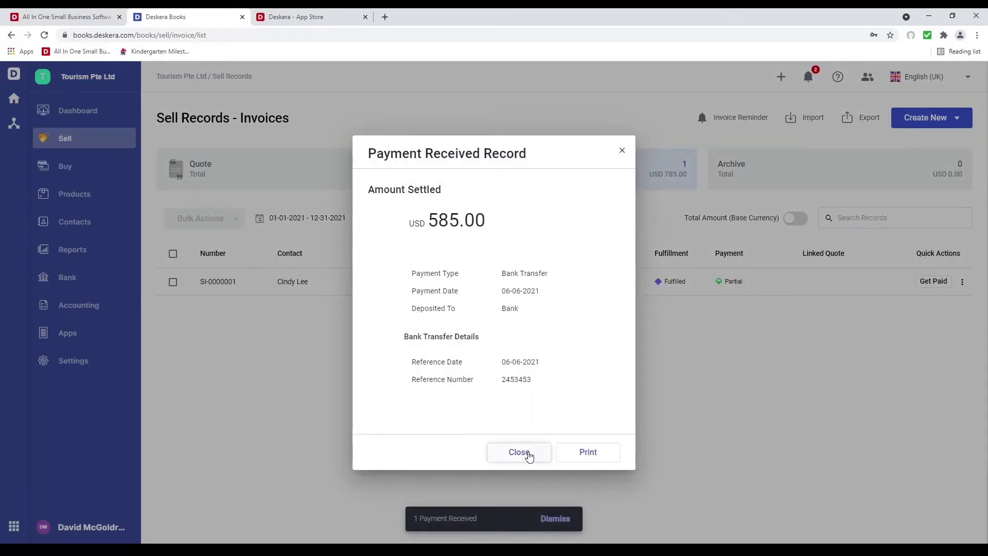
pyautogui.click(525, 452)
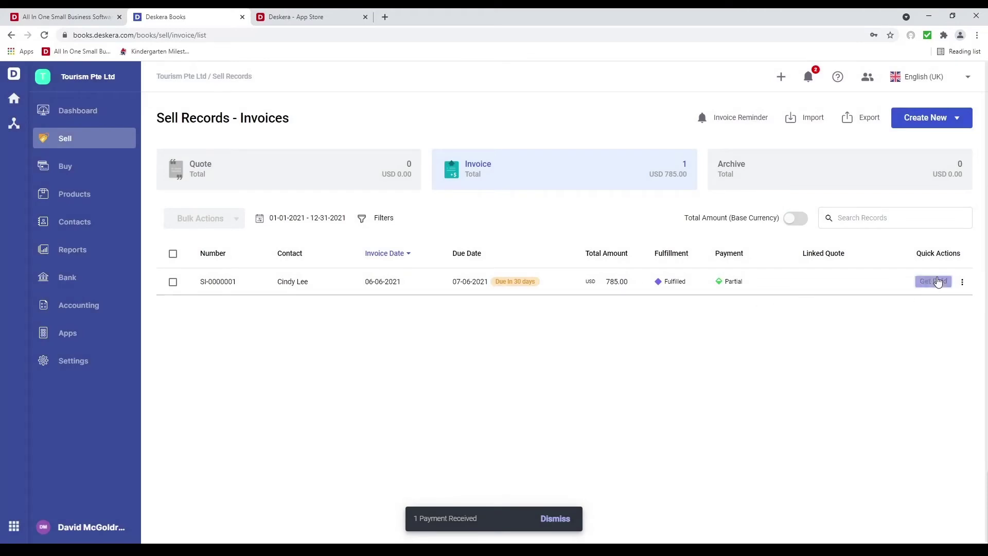
# Step: Receive the remaining USD 200.00 by bank transfer, reference date 06-06-2021, with a reference number
pyautogui.click(934, 282)
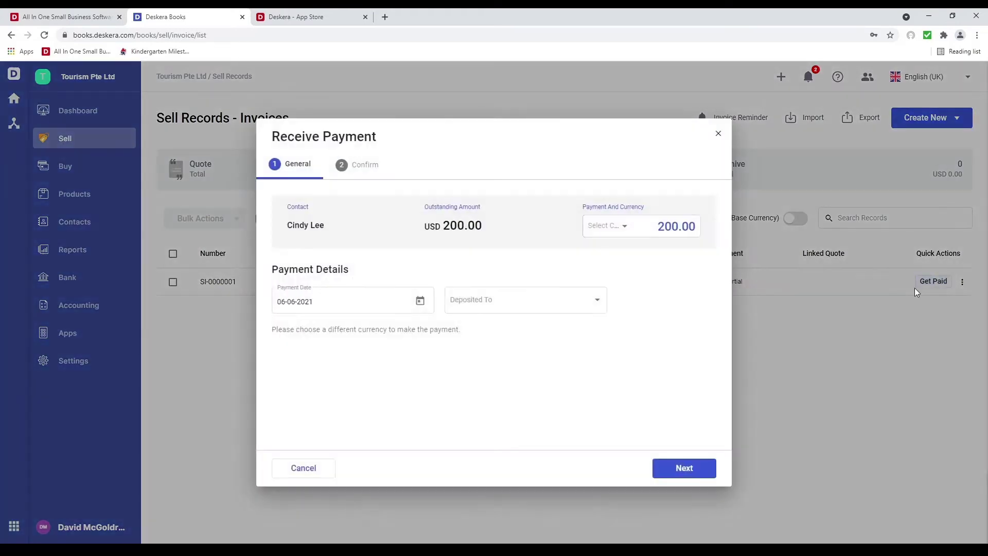
pyautogui.click(624, 226)
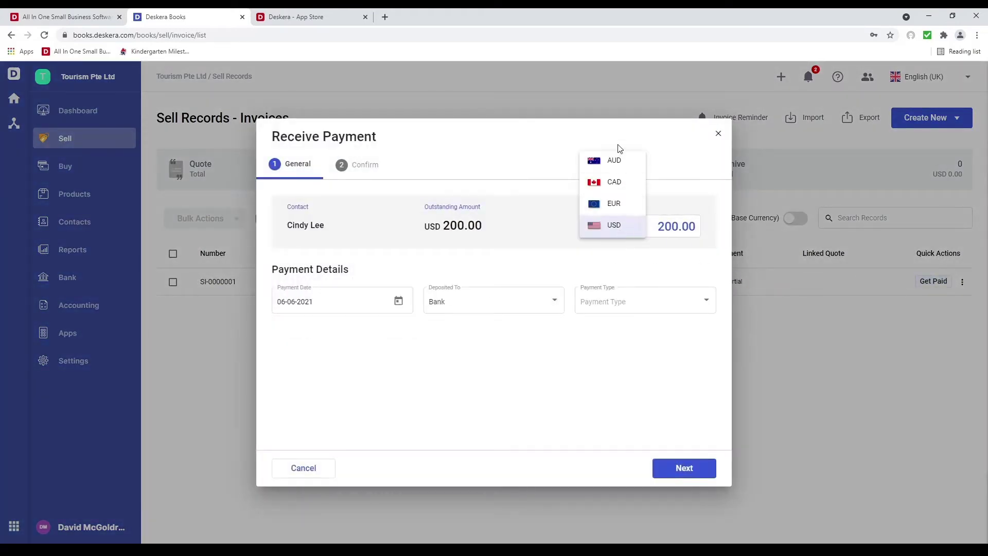
pyautogui.click(622, 279)
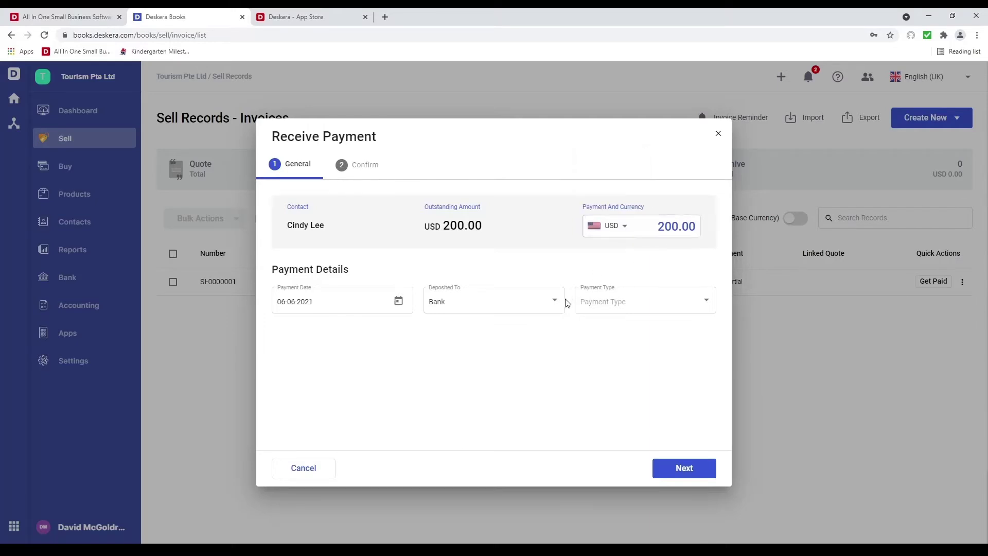
pyautogui.click(621, 312)
pyautogui.click(620, 322)
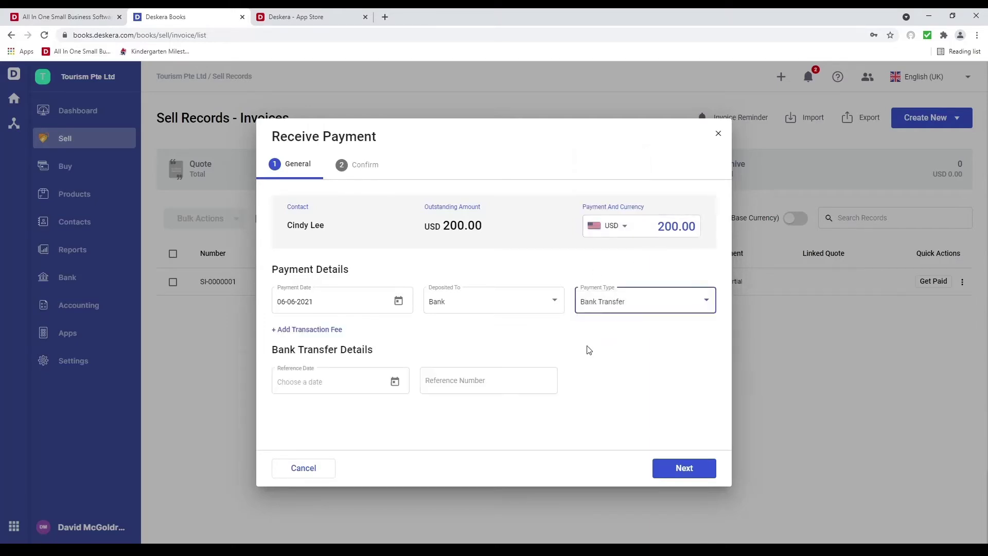
pyautogui.click(485, 383)
pyautogui.write('23')
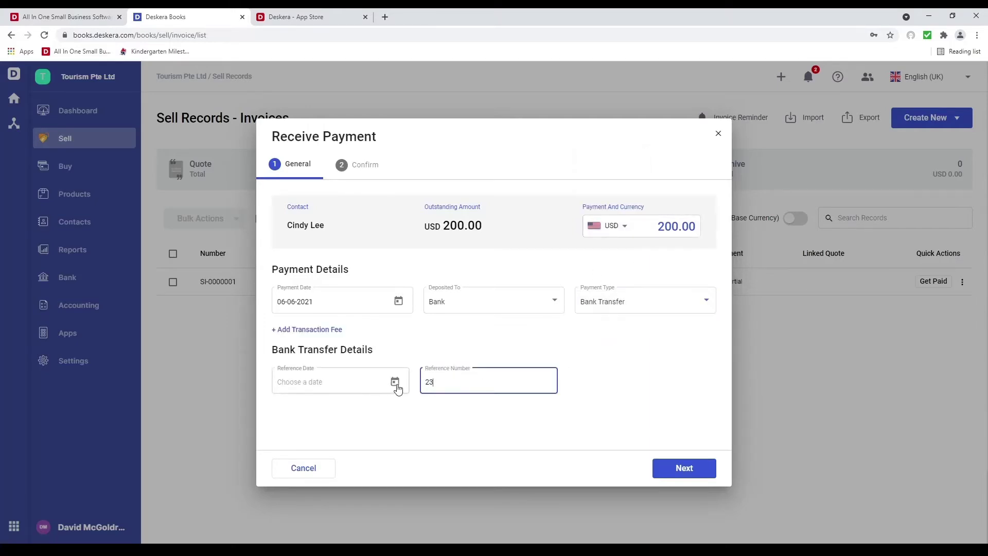
pyautogui.write('234')
pyautogui.click(395, 383)
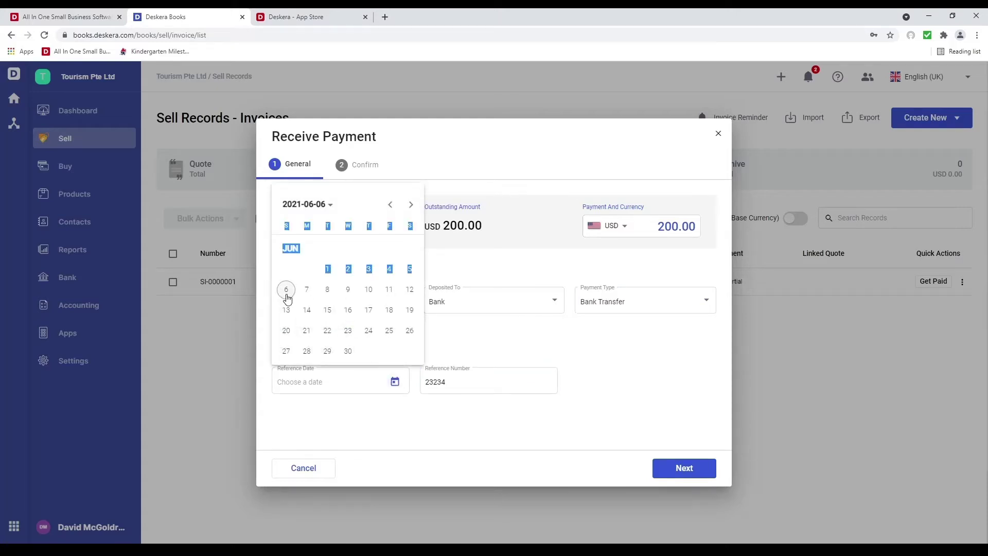
pyautogui.click(284, 289)
pyautogui.click(689, 469)
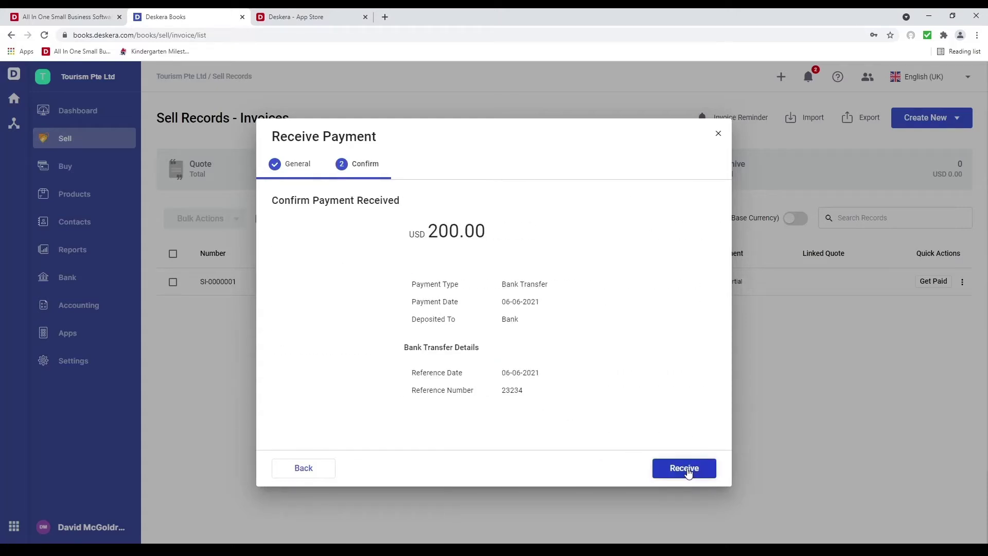
pyautogui.click(686, 473)
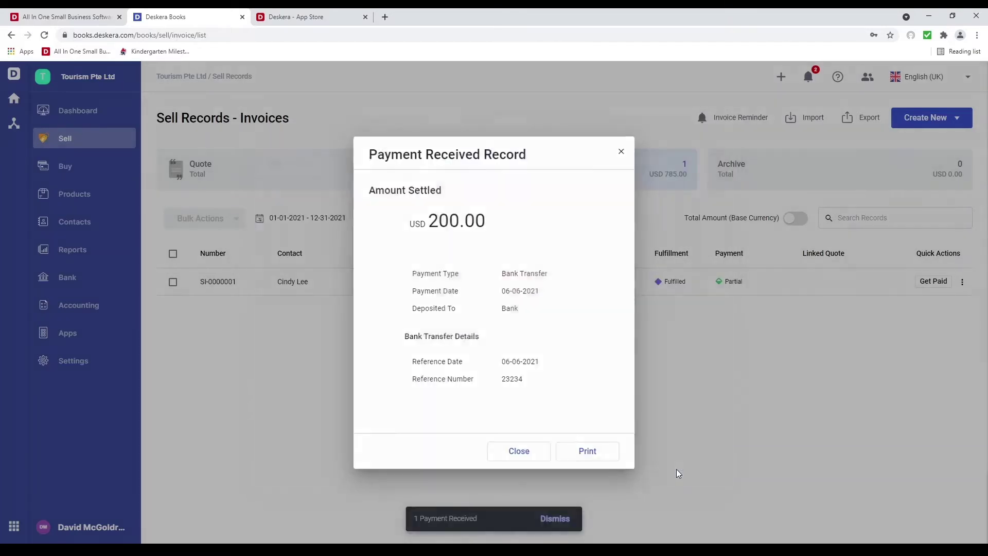
pyautogui.click(533, 454)
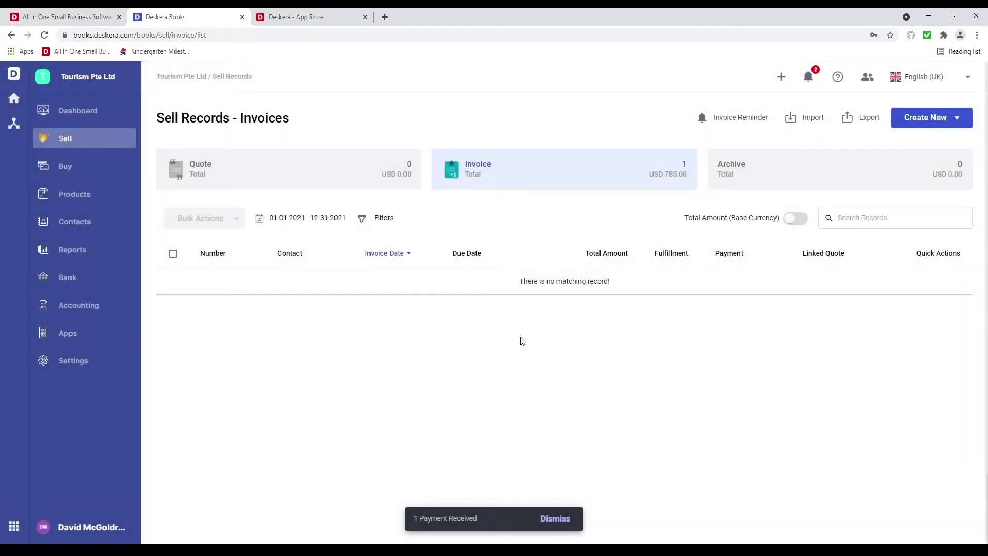
# Step: Open the Deskera App Store in a single tab and browse the Featured Apps
pyautogui.click(82, 343)
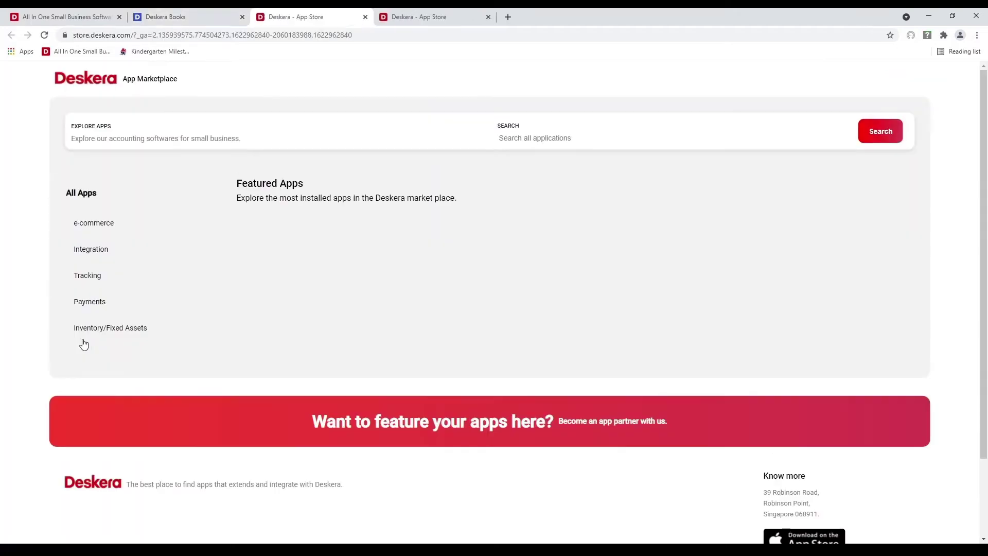
pyautogui.hotkey('ctrl', 'w')
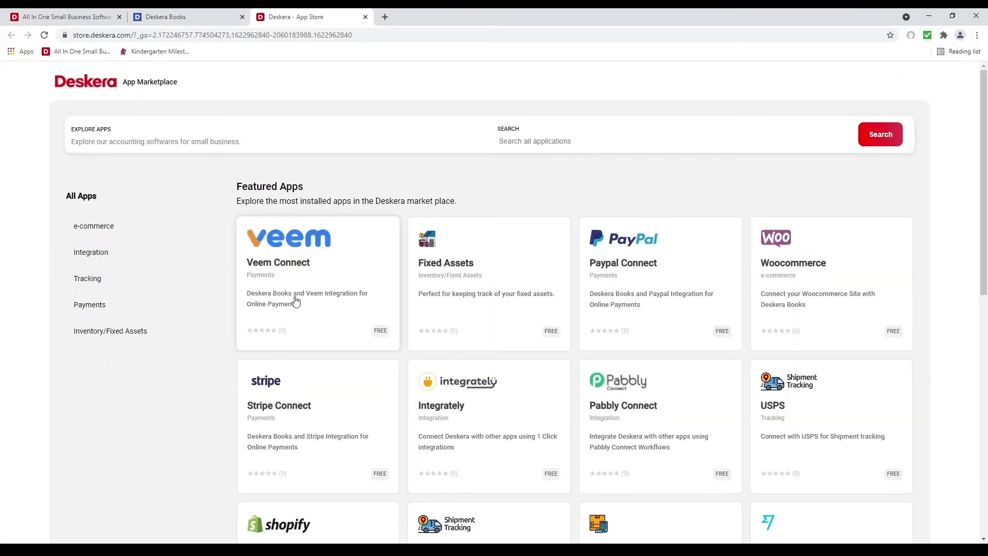
pyautogui.scroll(-1, 679, 440)
pyautogui.scroll(-1, 679, 440)
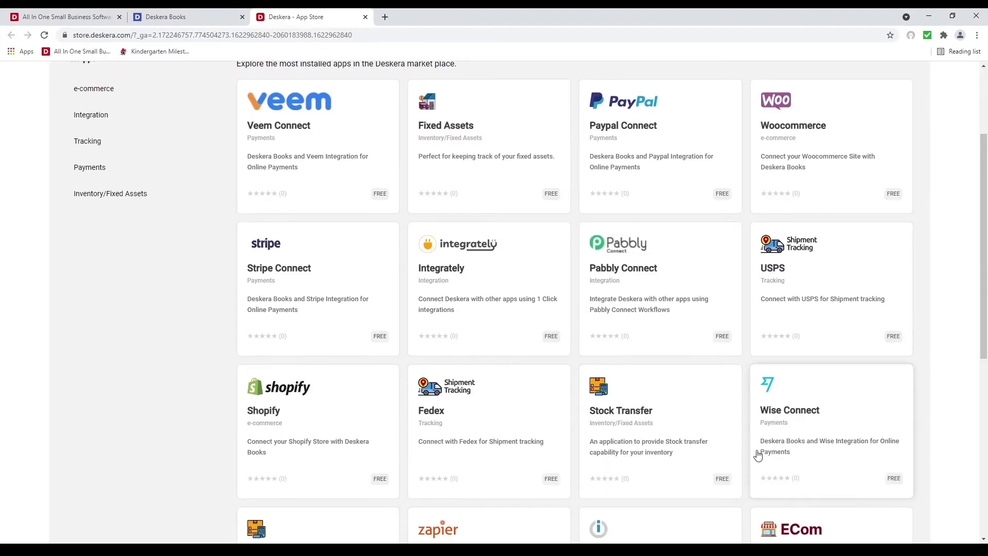
pyautogui.scroll(2, 449, 437)
pyautogui.scroll(3, 845, 385)
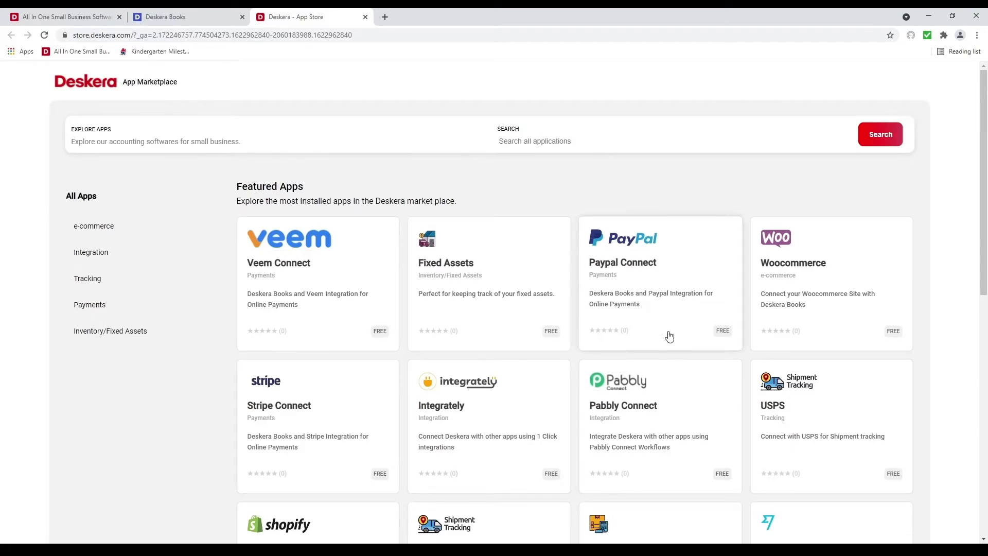
pyautogui.scroll(-3, 787, 436)
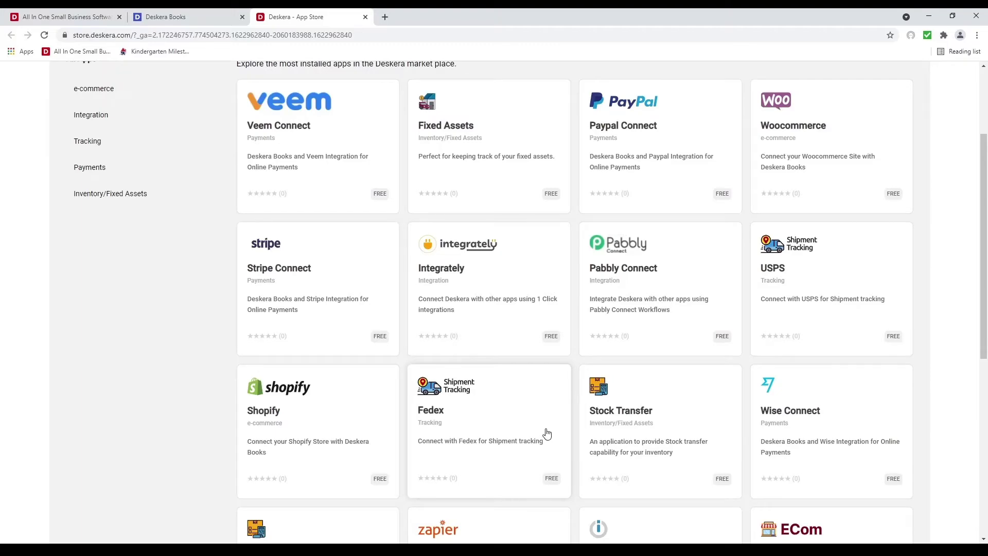
pyautogui.scroll(-3, 548, 436)
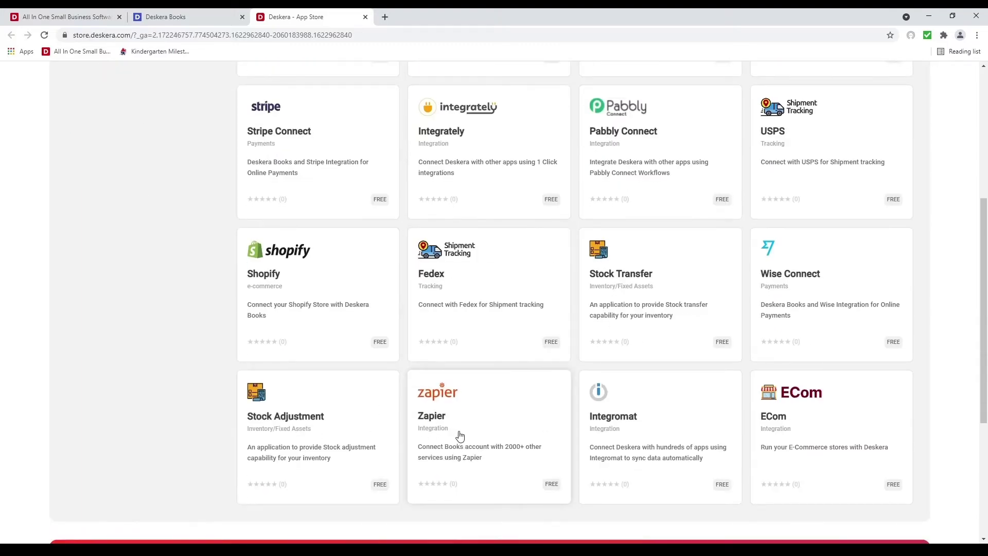
pyautogui.scroll(1, 519, 453)
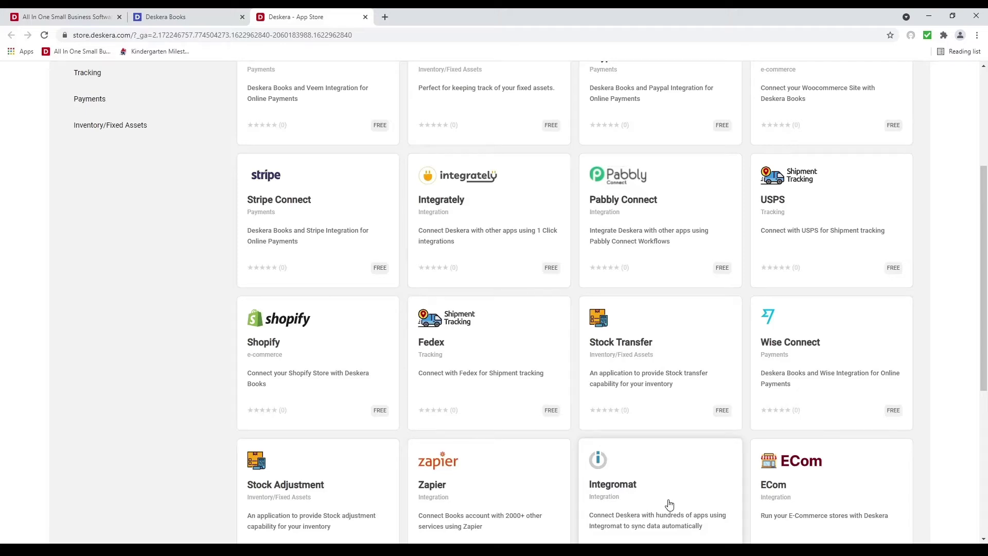
# Step: Open the ECom app card and launch it with Visit App
pyautogui.scroll(-1, 669, 505)
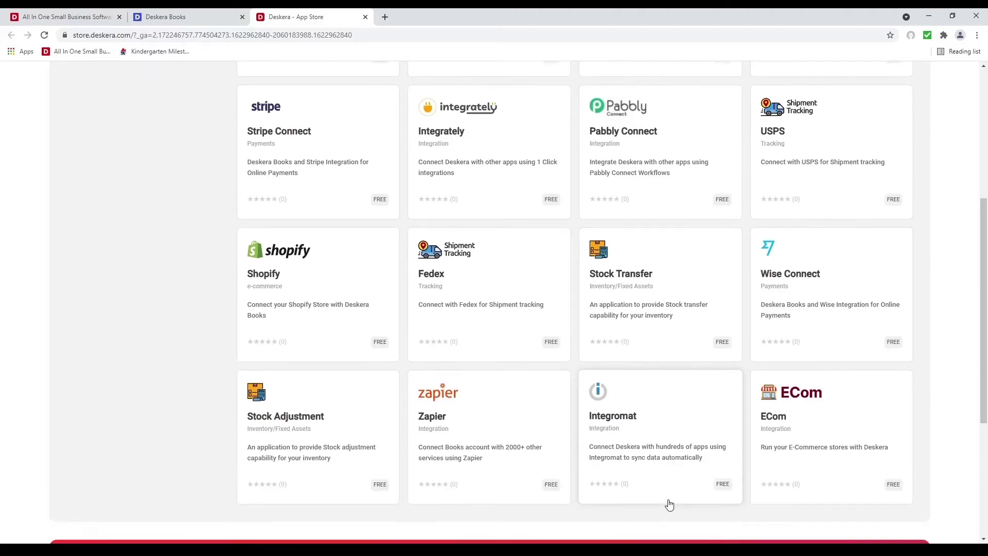
pyautogui.click(807, 422)
pyautogui.click(630, 206)
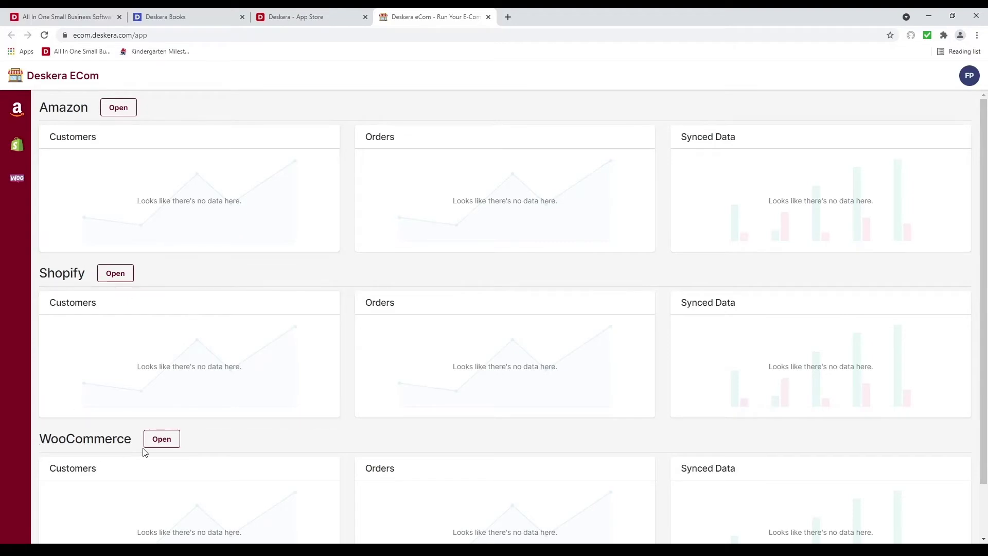
# Step: Look over the Amazon, Shopify and WooCommerce store setup pages in ECom
pyautogui.click(120, 108)
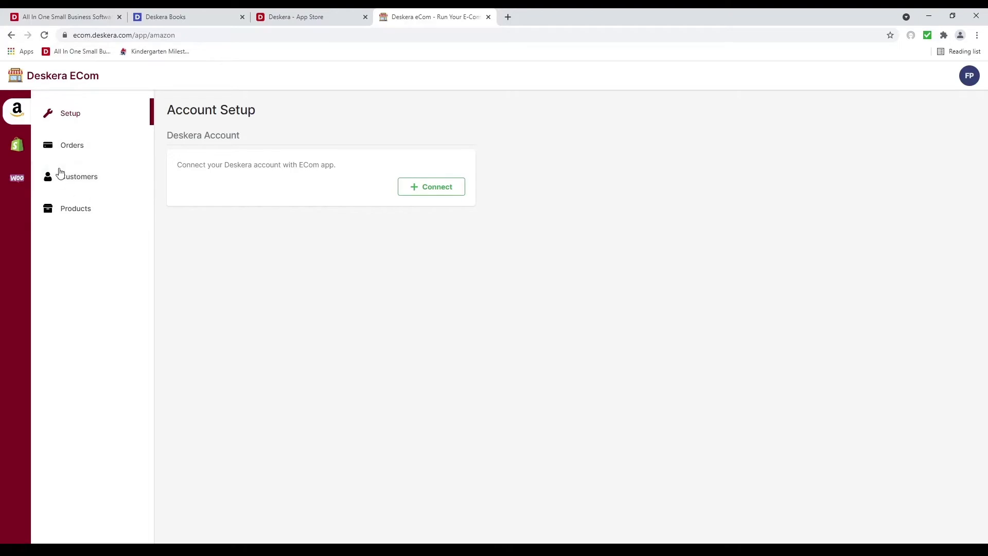
pyautogui.click(19, 147)
pyautogui.click(17, 179)
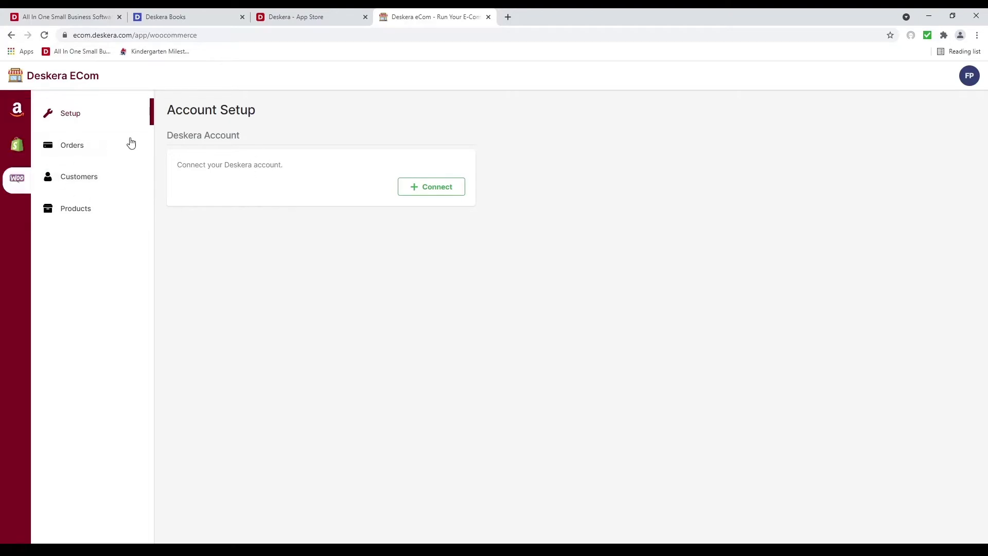
# Step: Close ECom and its App Store details, returning to the Deskera Books invoices list
pyautogui.click(488, 17)
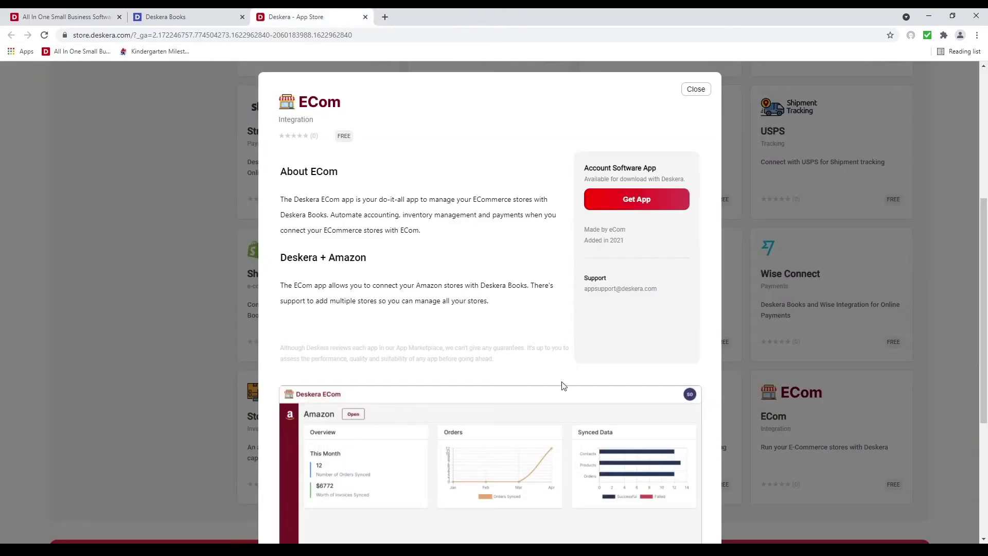
pyautogui.click(695, 89)
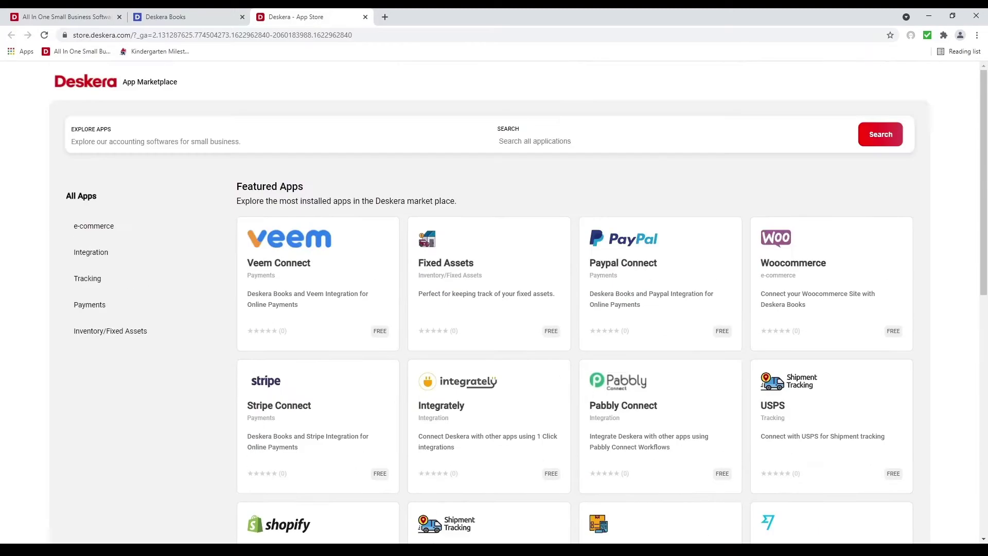
pyautogui.click(205, 20)
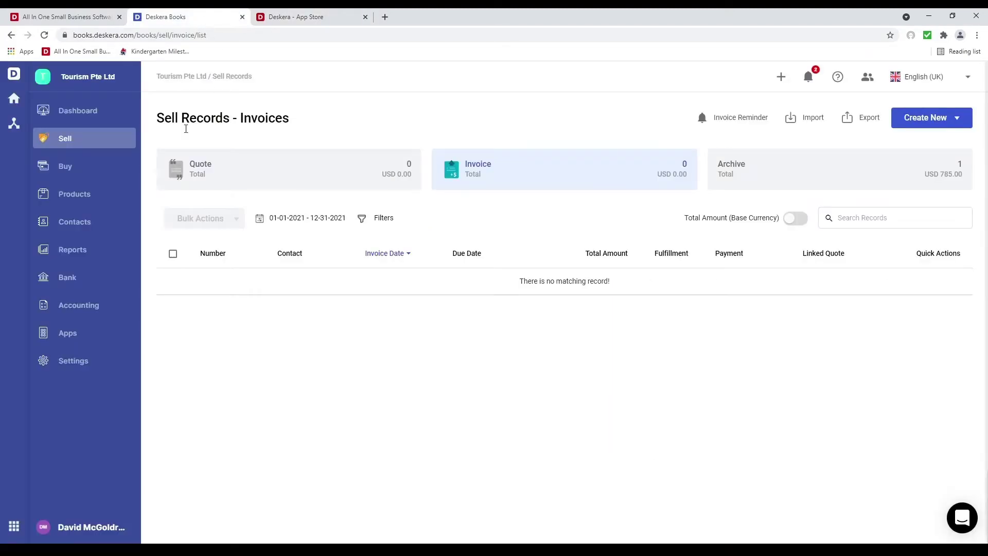
# Step: Add a new USD bank account named Wells Fargo (code ACC00002) and save its details
pyautogui.click(84, 283)
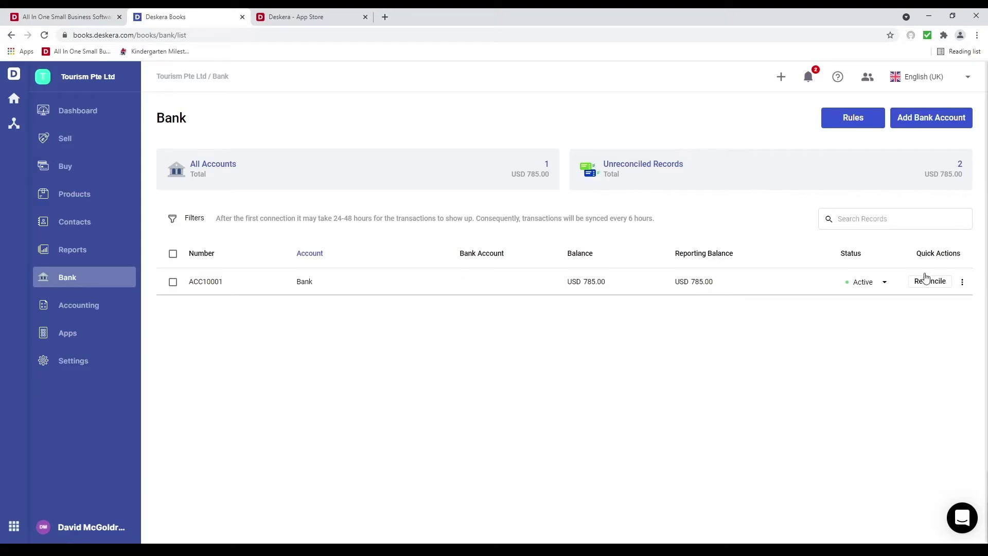
pyautogui.click(963, 282)
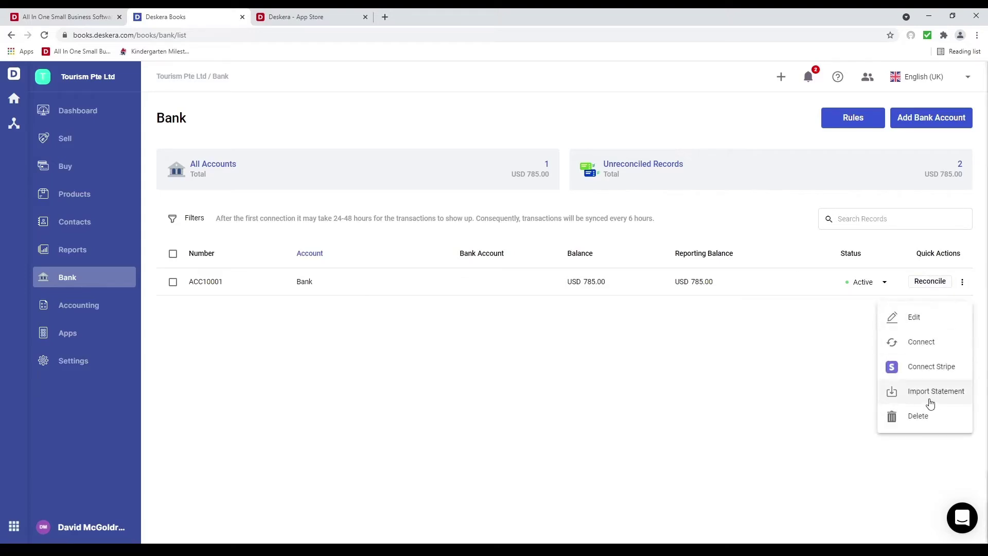
pyautogui.click(689, 402)
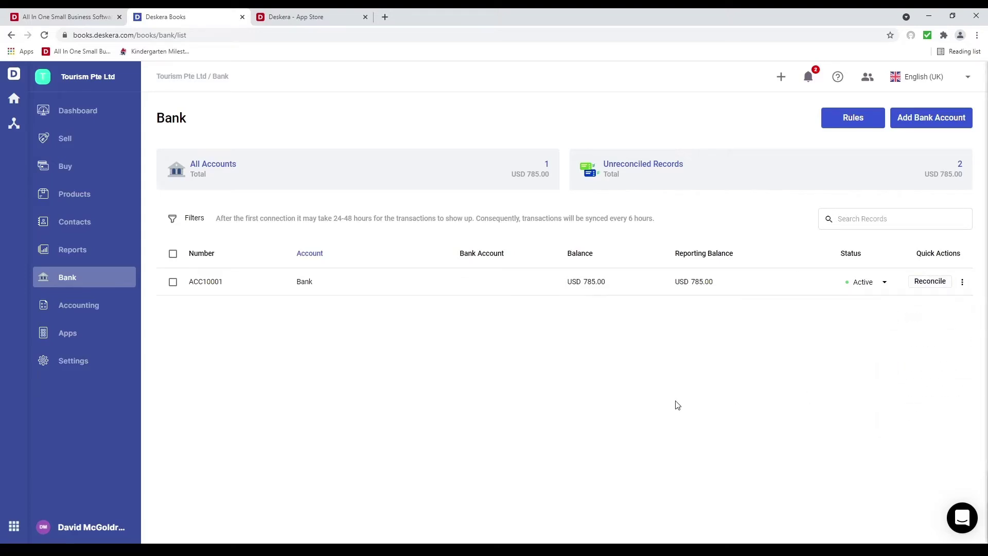
pyautogui.click(928, 124)
pyautogui.click(274, 215)
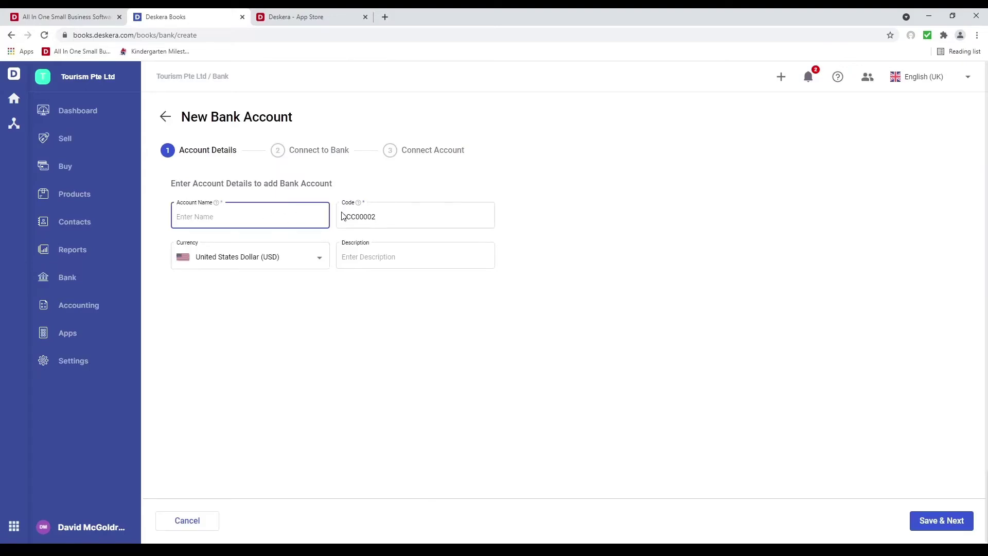
pyautogui.write('Wells Fargo')
pyautogui.click(941, 529)
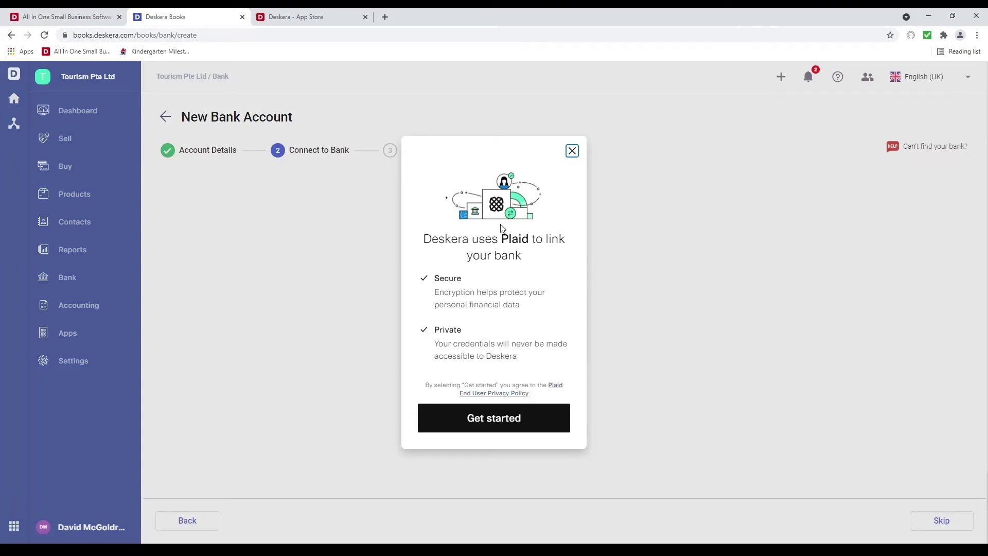
# Step: Start Plaid bank linking, preview Wells Fargo, then return to the bank list
pyautogui.click(495, 418)
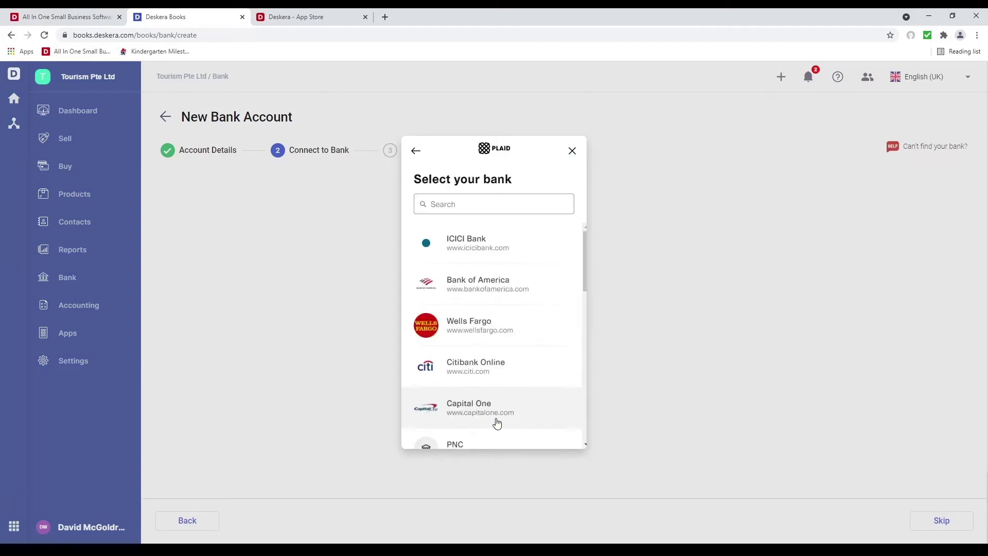
pyautogui.click(485, 346)
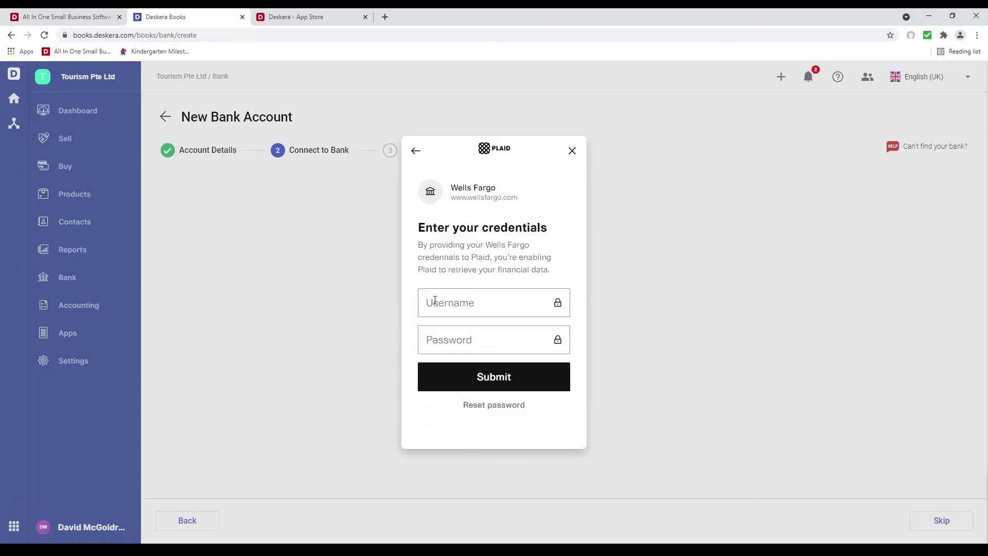
pyautogui.click(416, 152)
# Step: Search banks for 'bank', preview Eastern Bank (MA), then close the Plaid dialog
pyautogui.click(449, 202)
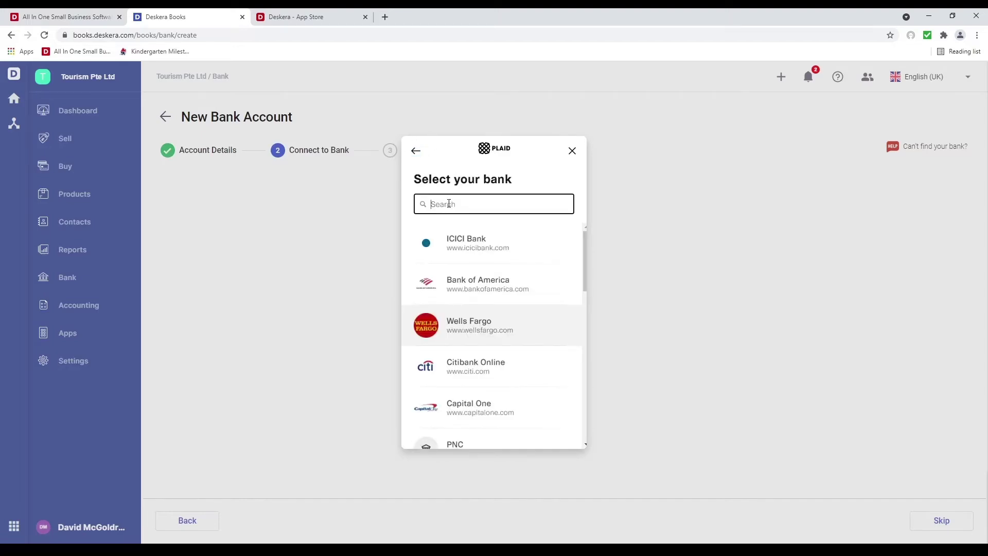
pyautogui.write('bank')
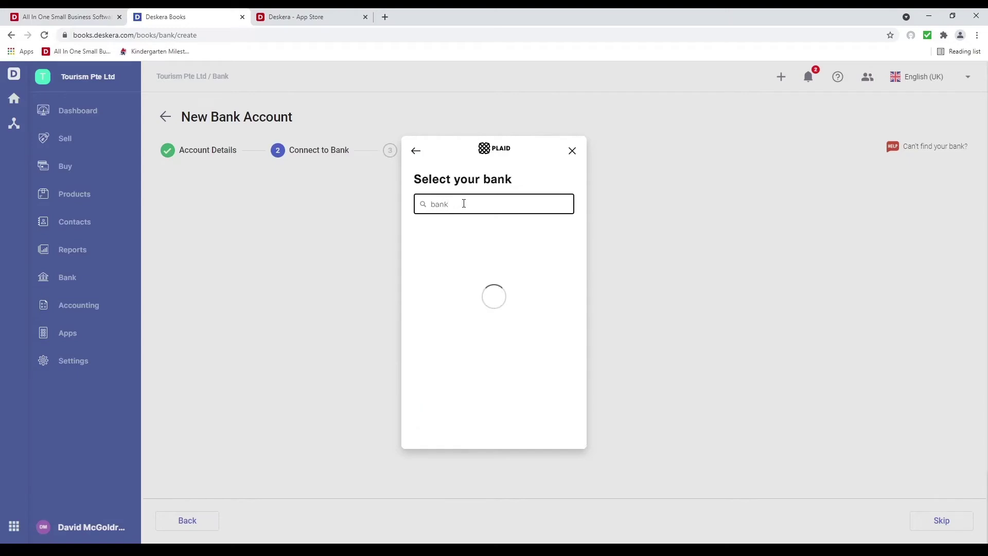
pyautogui.scroll(-7, 494, 350)
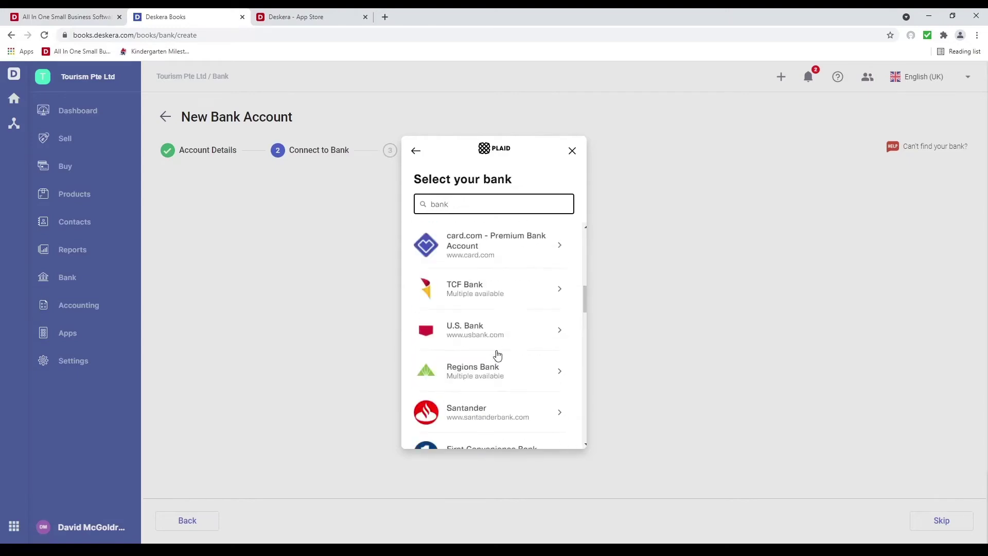
pyautogui.scroll(-5, 494, 381)
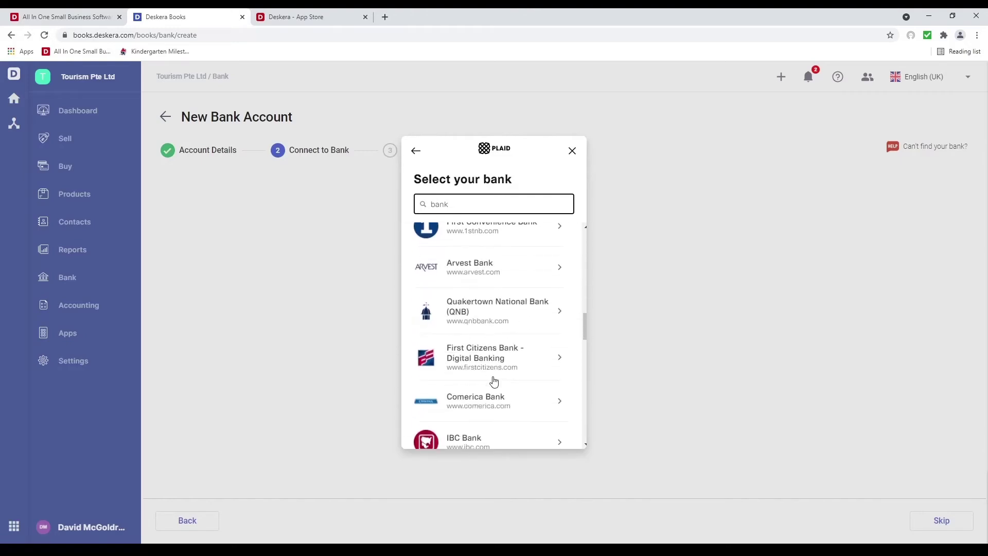
pyautogui.scroll(-3, 530, 407)
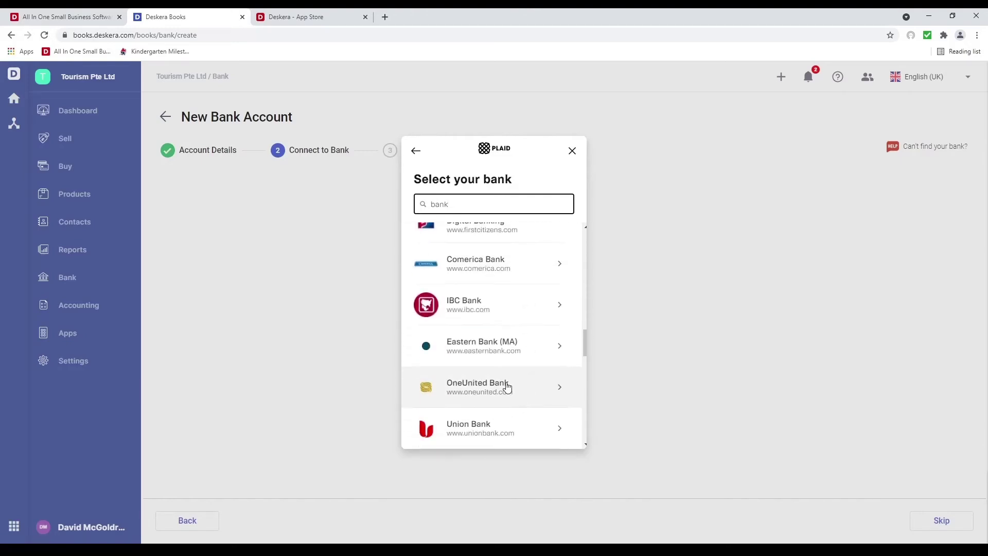
pyautogui.click(521, 353)
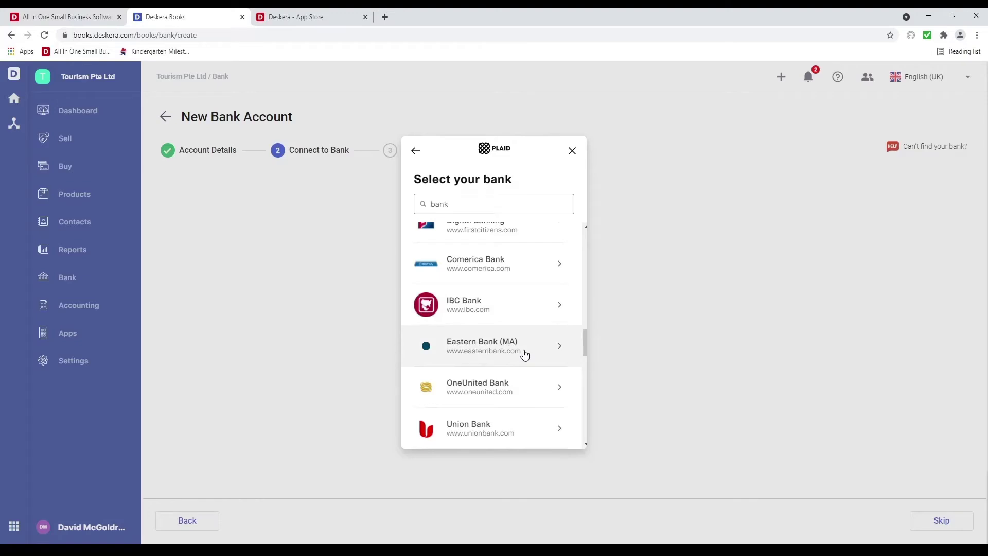
pyautogui.click(416, 151)
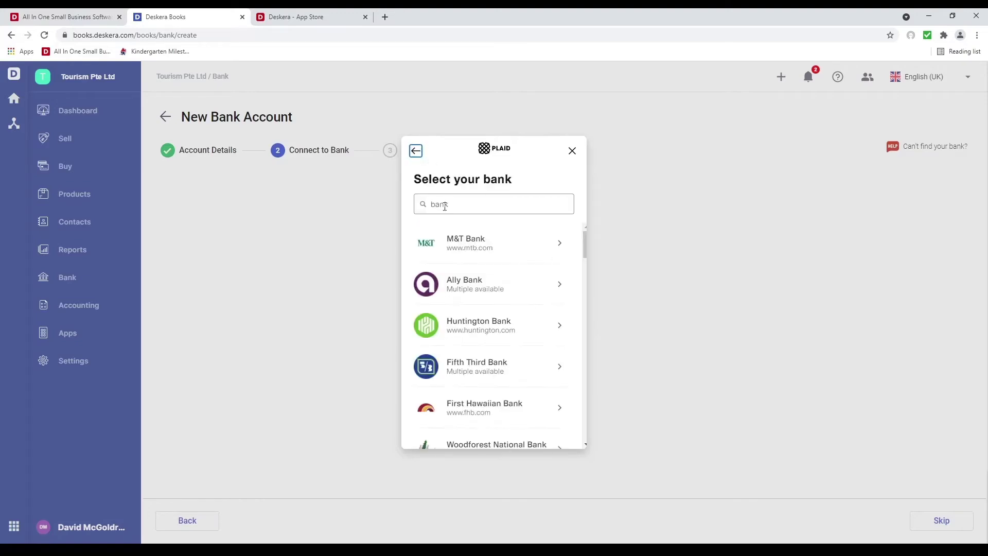
pyautogui.click(573, 151)
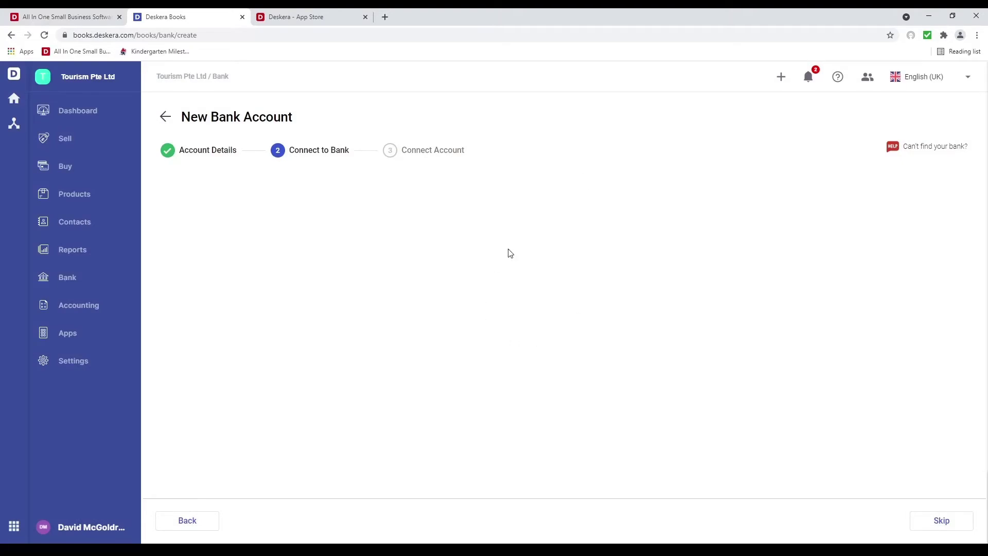
# Step: Skip connecting a bank to create the Wells Fargo account at USD 0.00
pyautogui.click(921, 520)
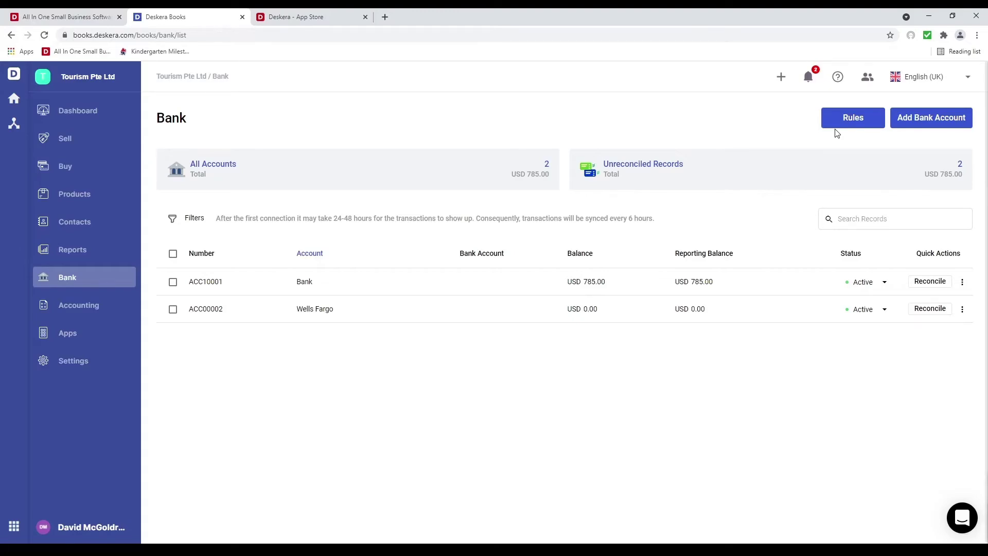
# Step: View the empty bank Rules page and the Add Rule form, discard it, then open Reports
pyautogui.click(853, 118)
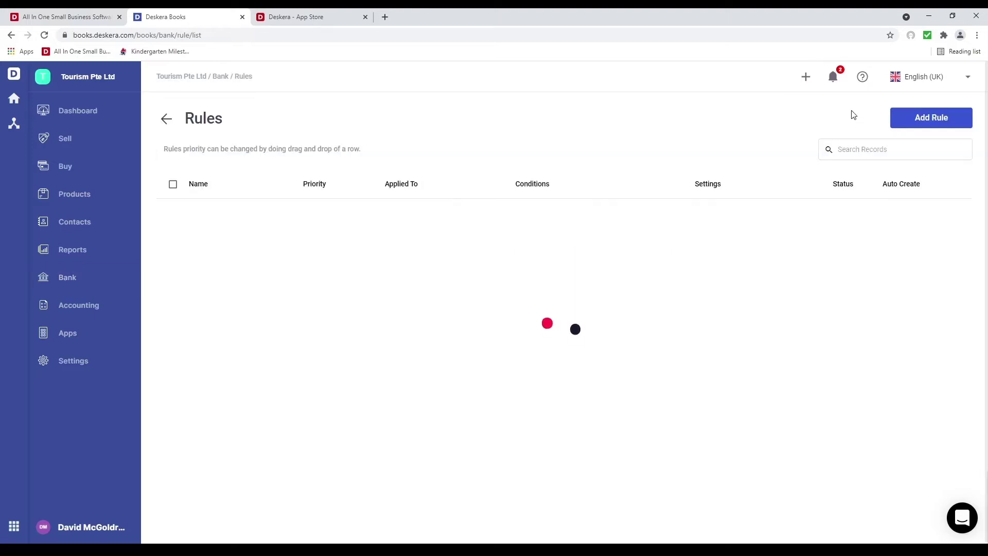
pyautogui.click(936, 123)
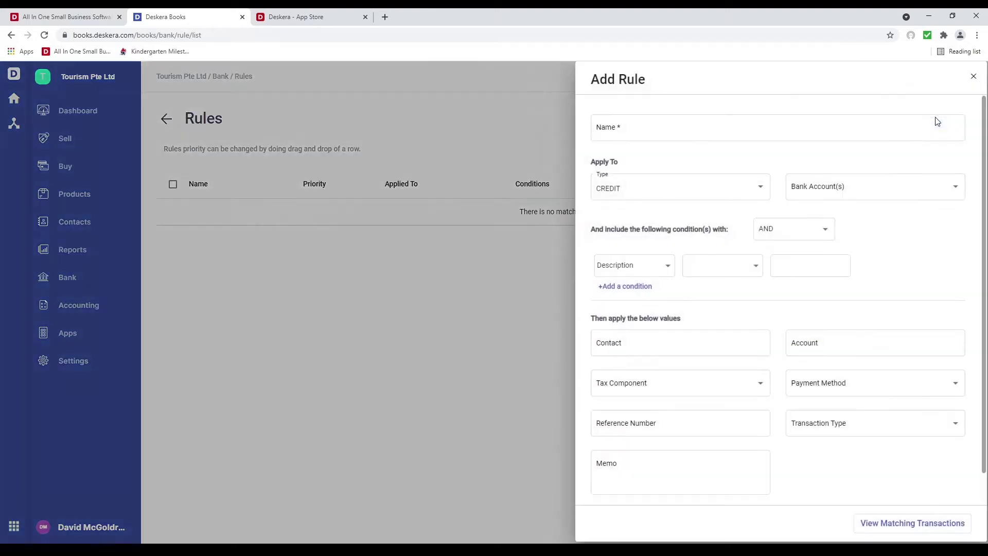
pyautogui.scroll(-1, 739, 307)
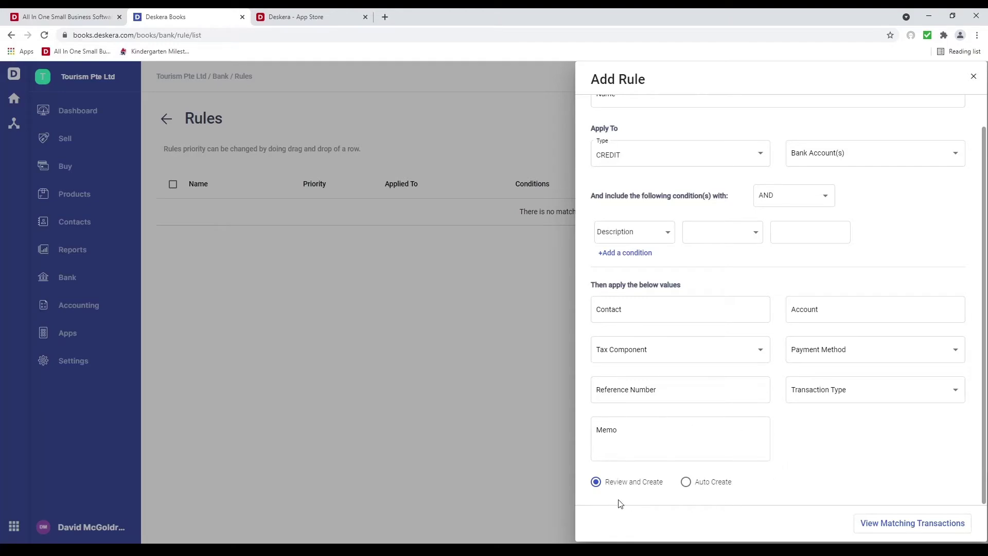
pyautogui.click(973, 78)
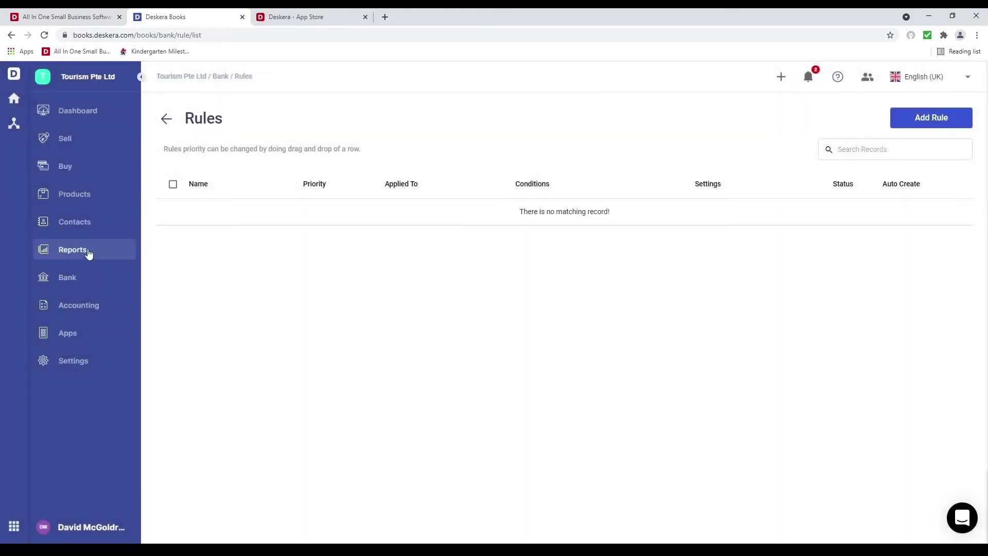
pyautogui.click(89, 254)
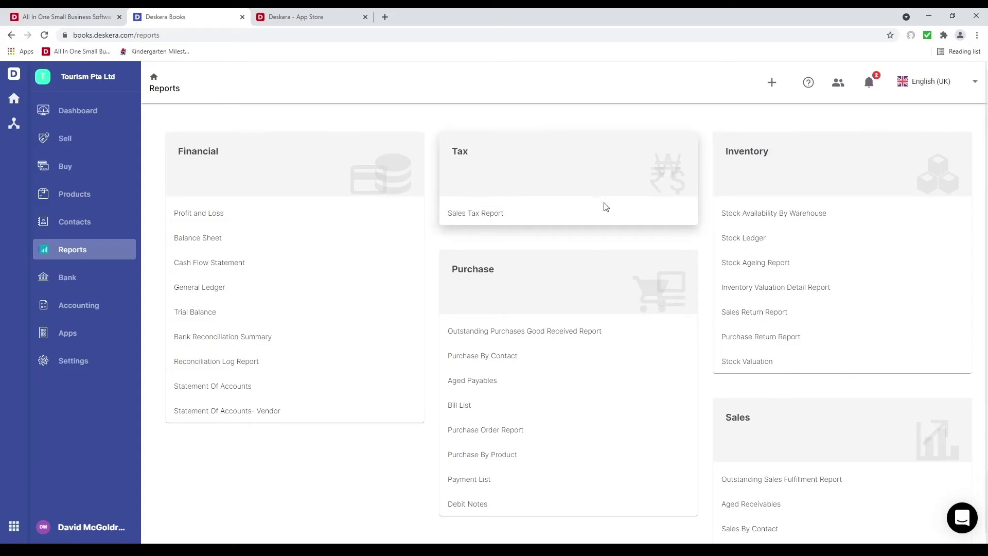
# Step: Scroll through the Reports page to review the Financial, Tax, Purchase, Inventory and Sales groups
pyautogui.scroll(-3, 688, 236)
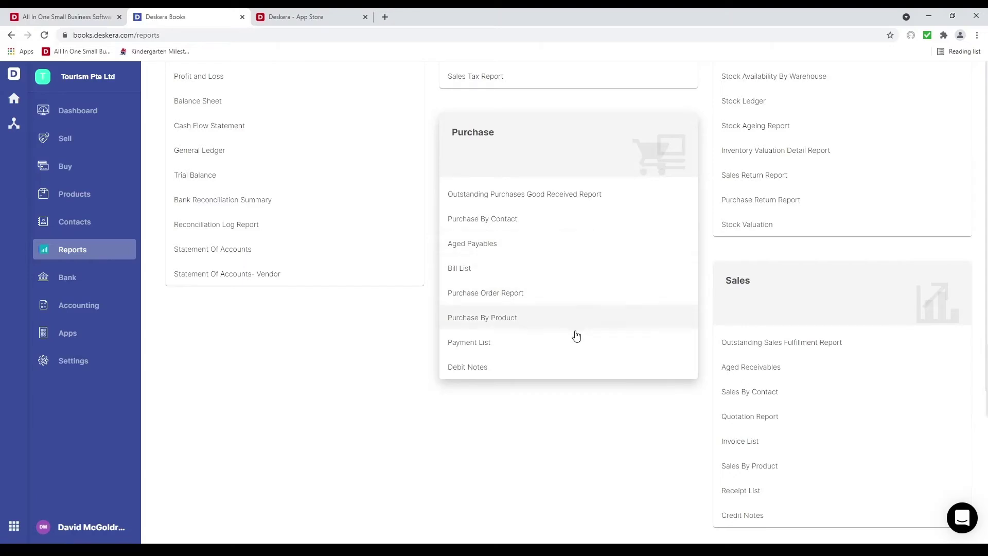
pyautogui.scroll(3, 605, 350)
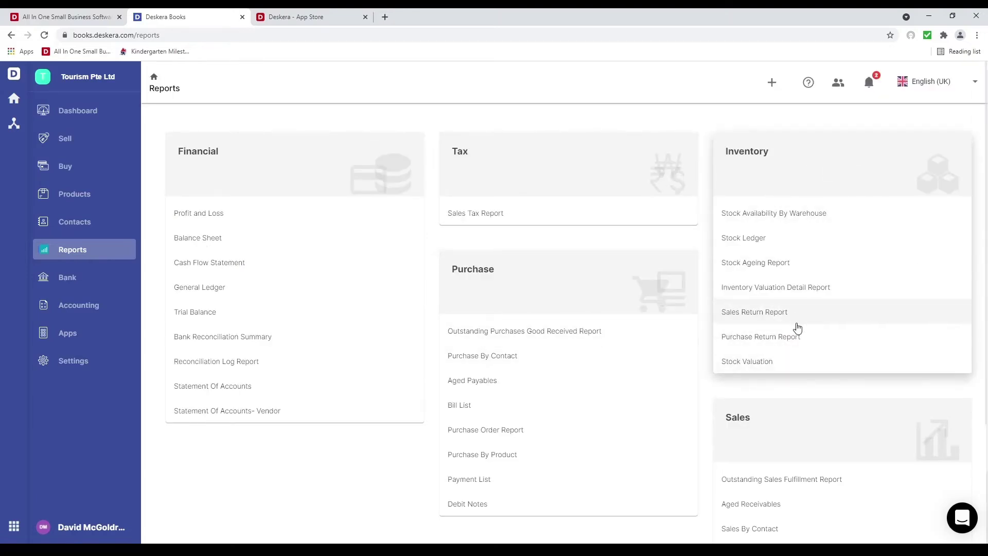
pyautogui.scroll(-3, 808, 303)
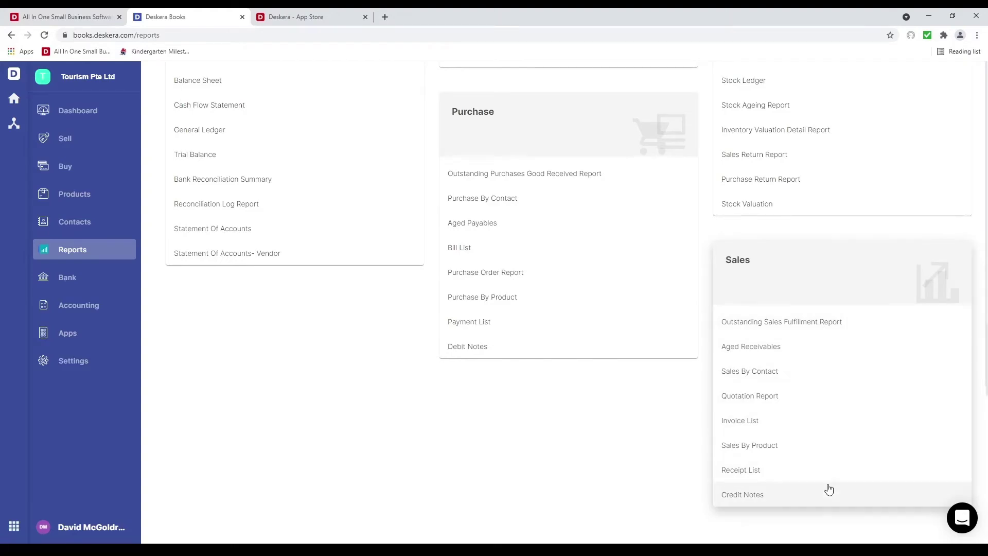
pyautogui.scroll(3, 822, 481)
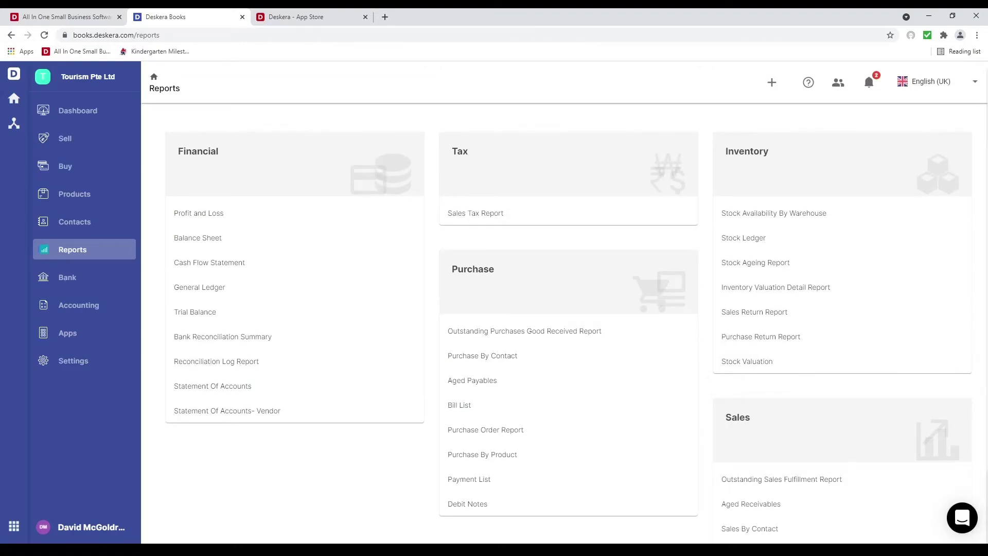
# Step: Switch to Deskera Sales and expand the Settings menu in the sidebar
pyautogui.click(15, 527)
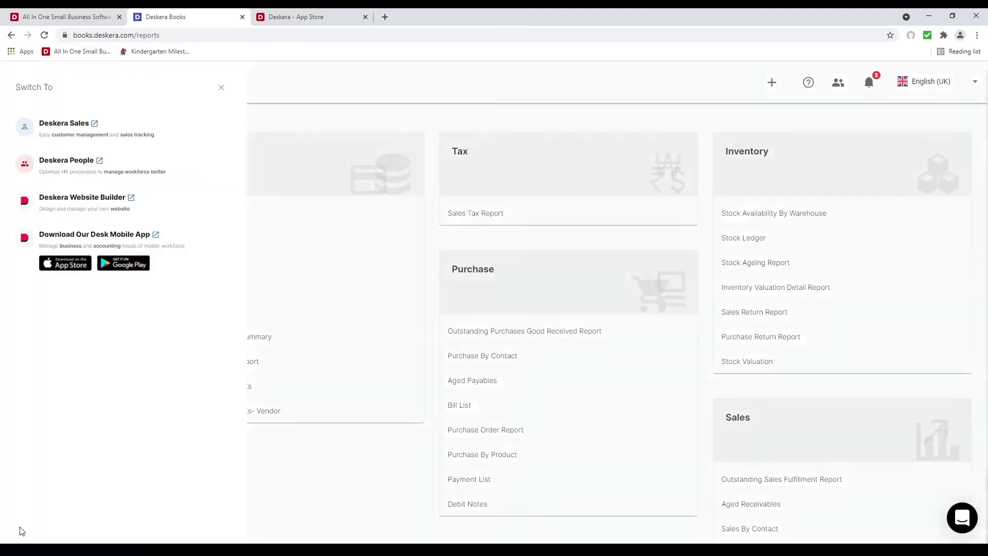
pyautogui.click(52, 142)
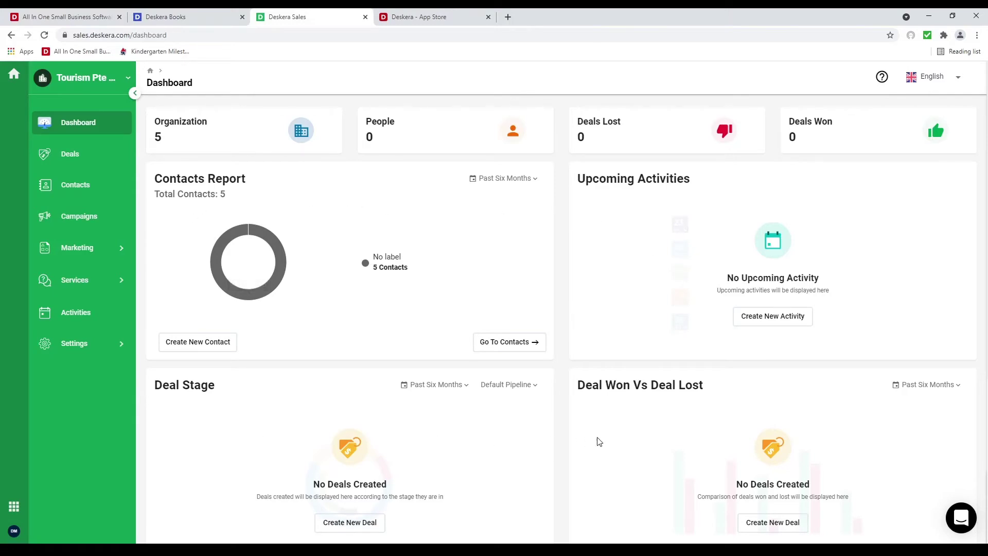
pyautogui.scroll(-5, 607, 433)
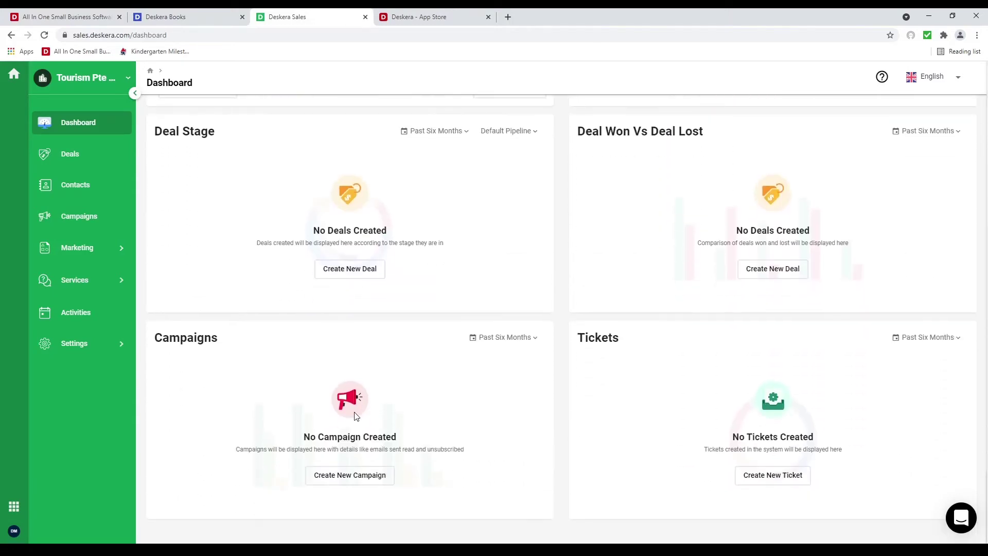
pyautogui.scroll(5, 613, 448)
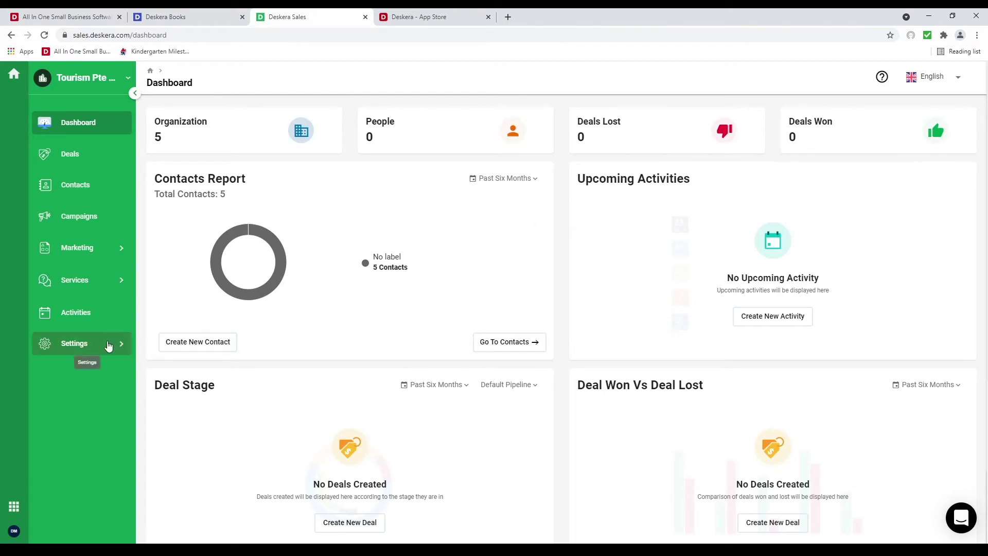
pyautogui.click(111, 346)
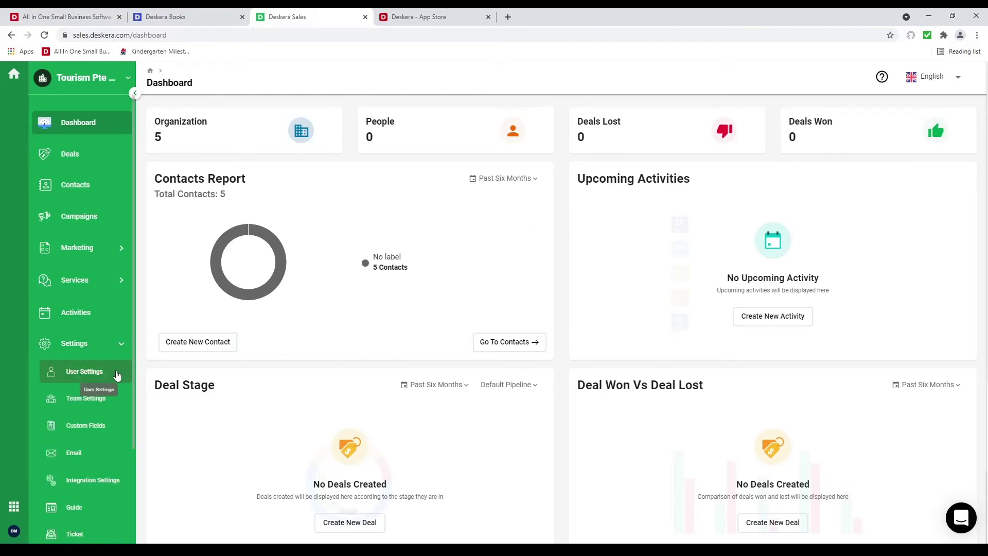
# Step: Review Team Settings and Custom Fields, starting a custom field to see its Contact and Deal modules
pyautogui.click(97, 404)
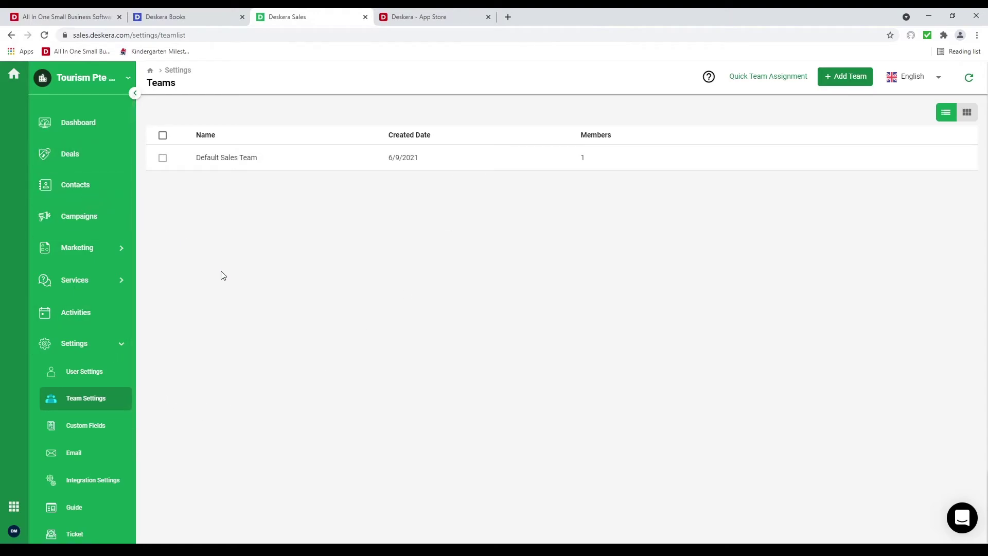
pyautogui.click(121, 430)
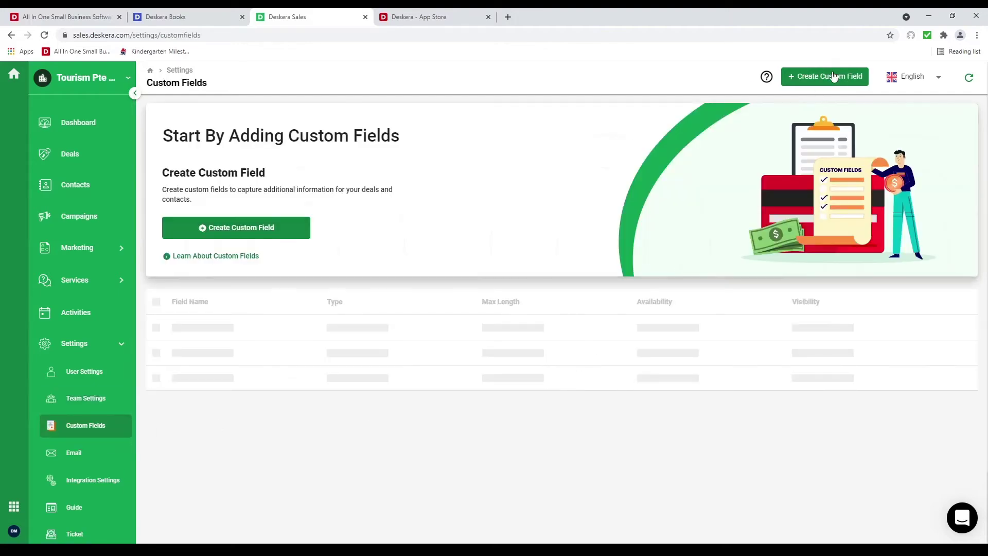
pyautogui.click(846, 79)
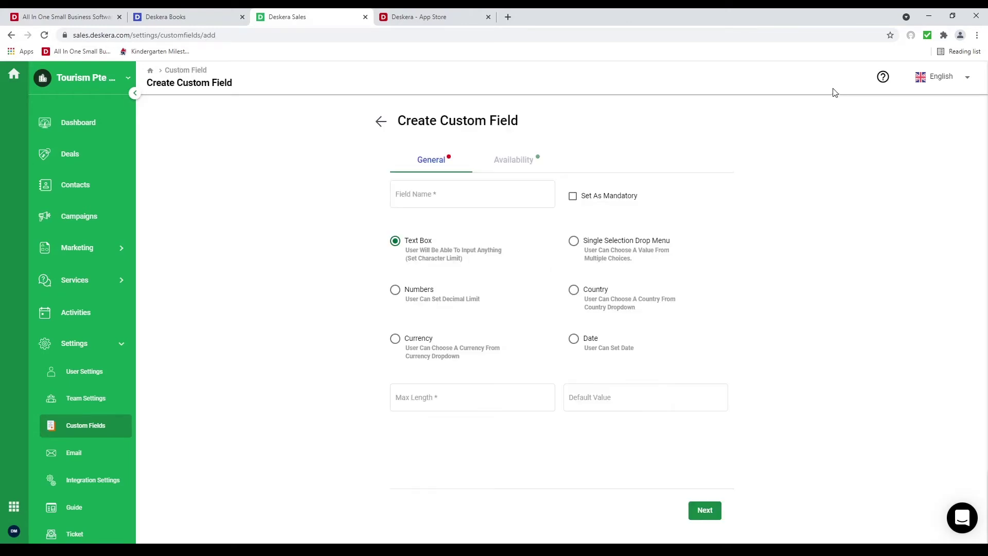
pyautogui.click(532, 169)
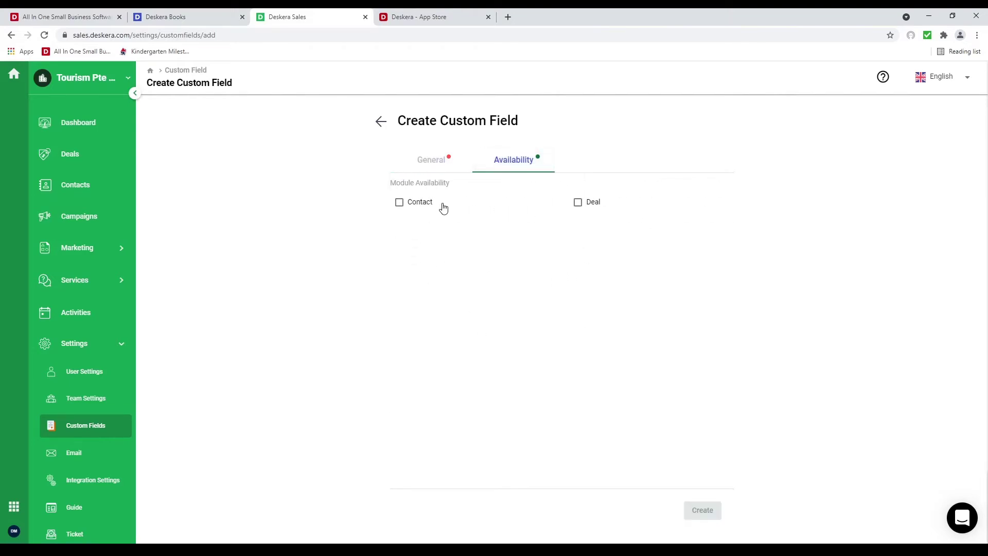
pyautogui.click(57, 464)
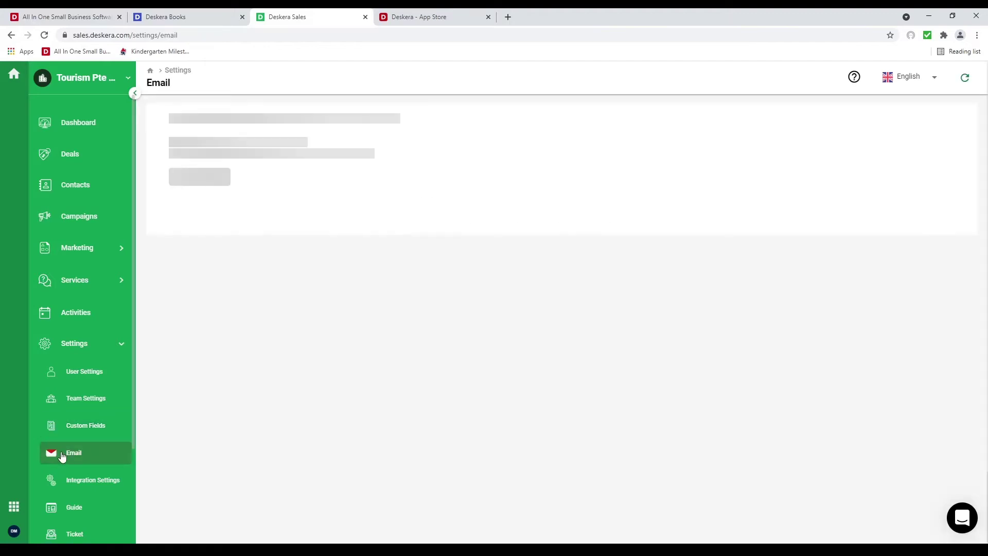
pyautogui.click(241, 231)
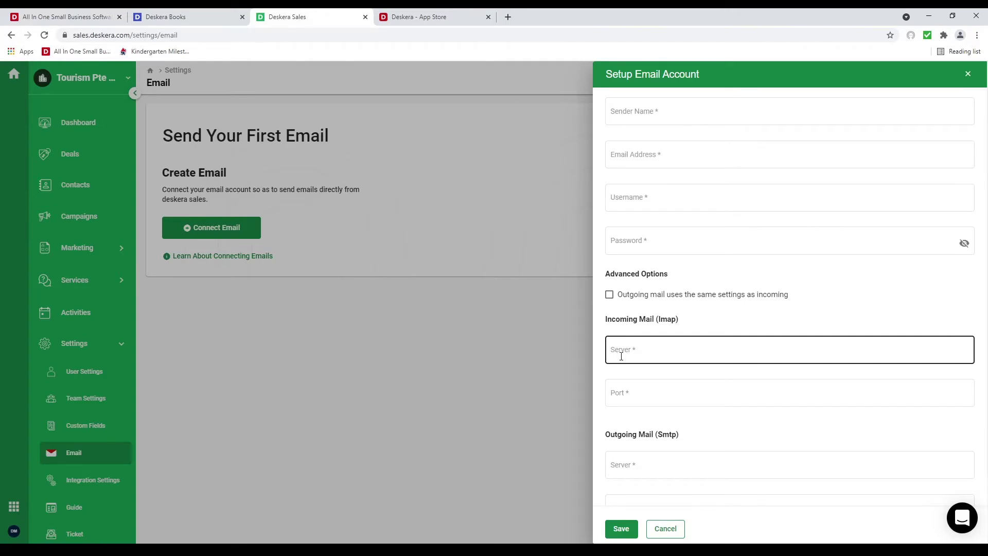
pyautogui.scroll(-2, 669, 407)
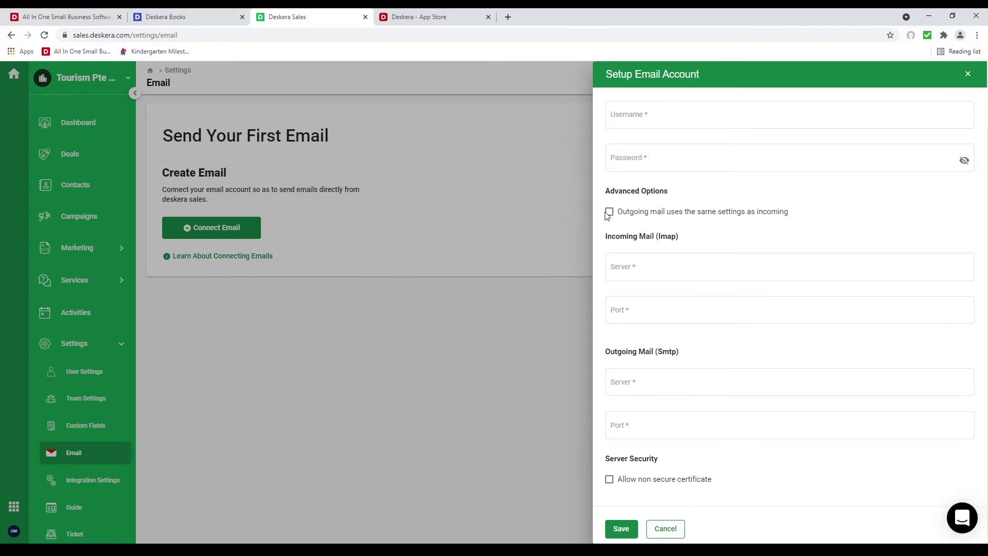
pyautogui.click(665, 529)
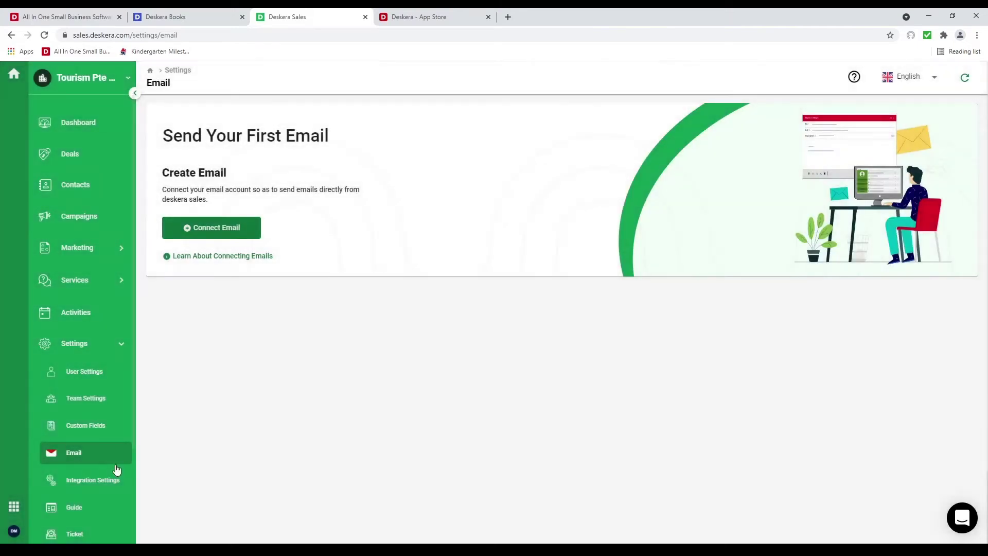
# Step: Check the unconnected Integration Settings, then go to the help center Guide setup
pyautogui.click(106, 477)
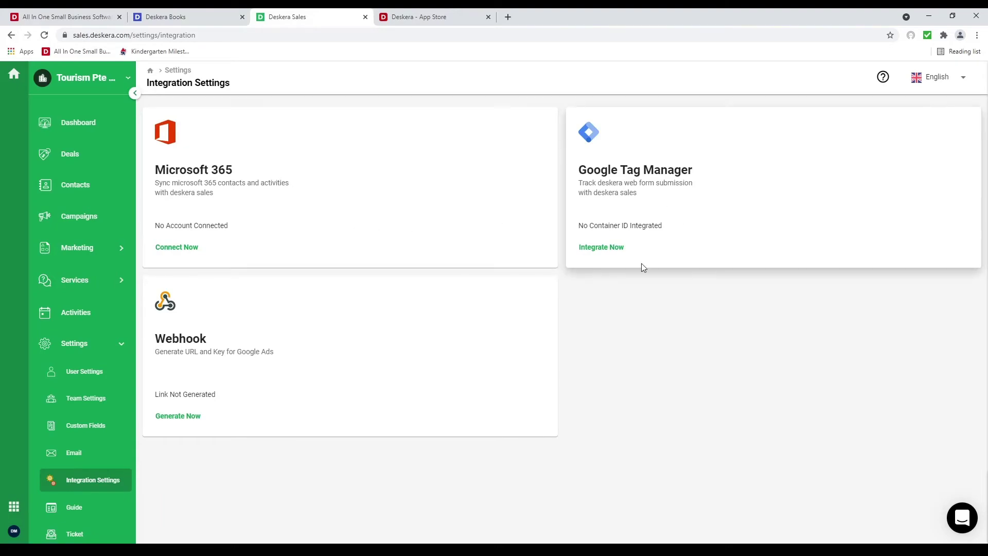
pyautogui.scroll(-2, 84, 535)
pyautogui.click(99, 388)
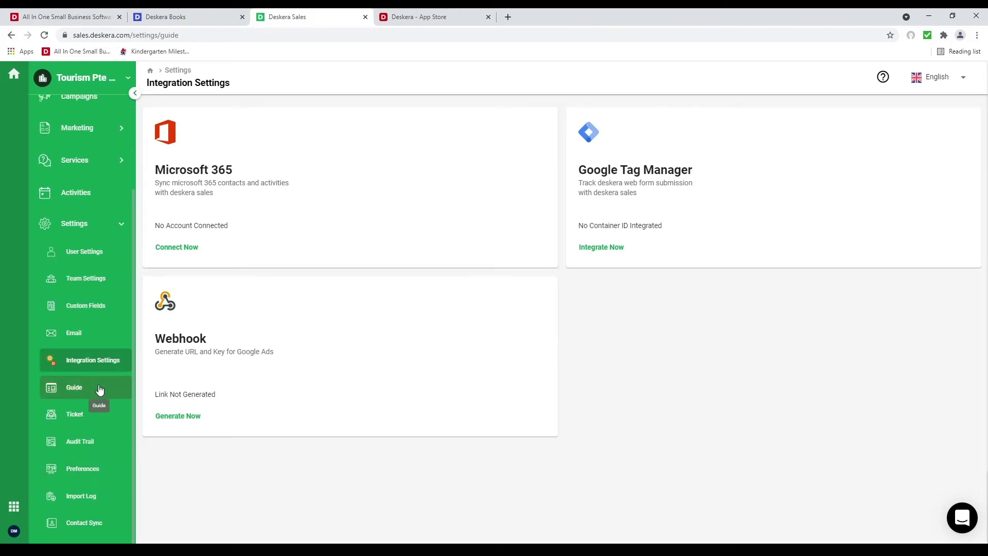
# Step: Claim tourismdemo as the help center support domain and review its activation settings
pyautogui.click(249, 175)
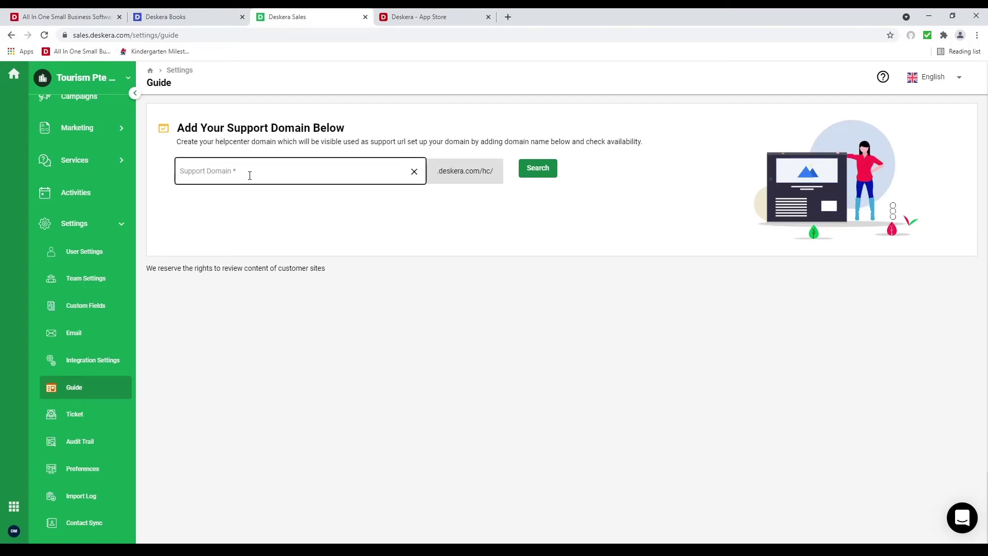
pyautogui.click(250, 175)
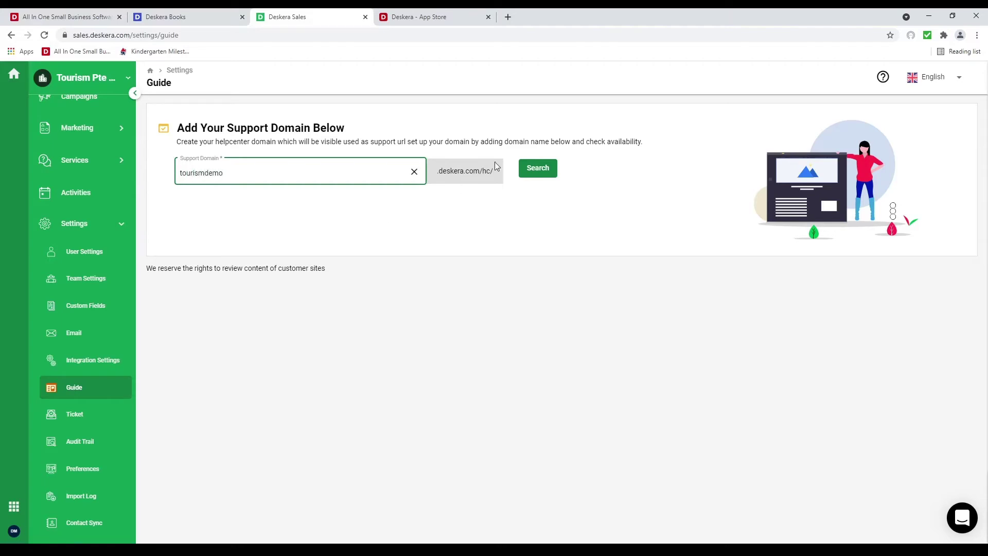
pyautogui.click(534, 164)
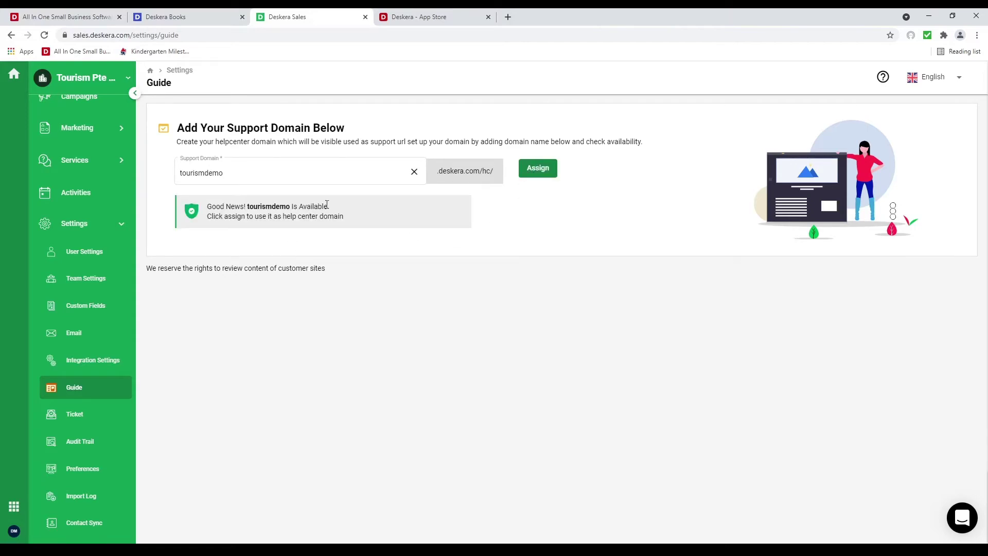
pyautogui.click(550, 168)
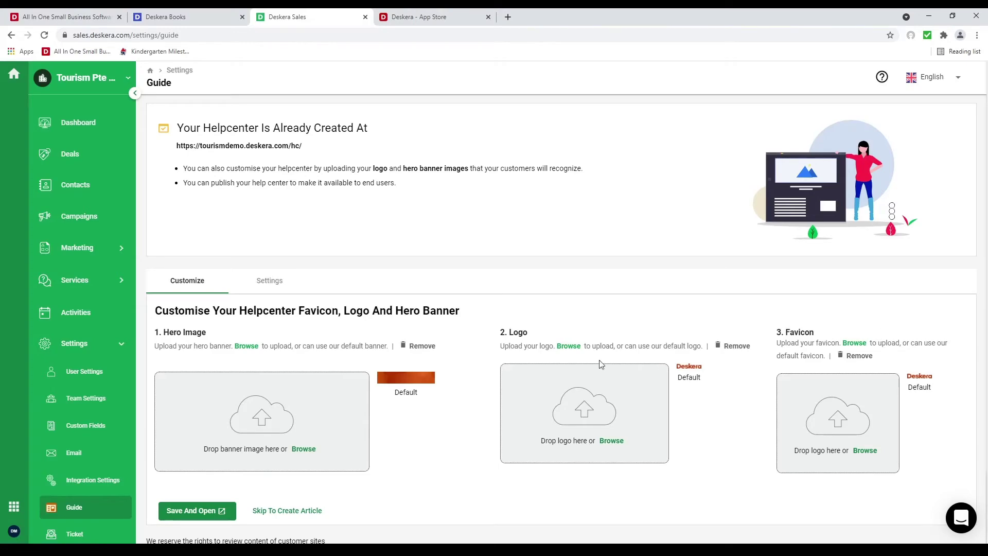
pyautogui.click(269, 282)
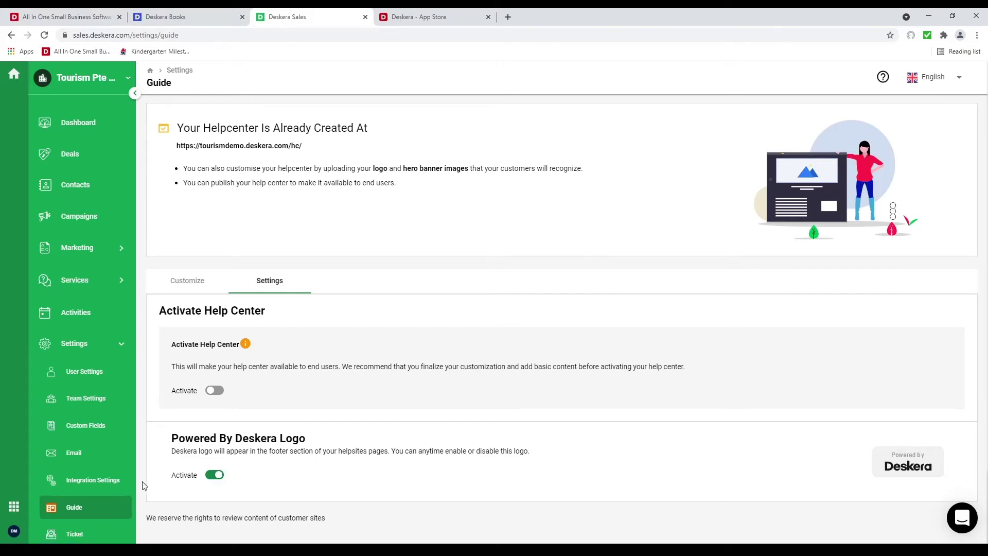
pyautogui.scroll(-2, 115, 494)
# Step: Start adding a ticket support email, review the Setup Email Account form, and cancel unsaved
pyautogui.click(94, 427)
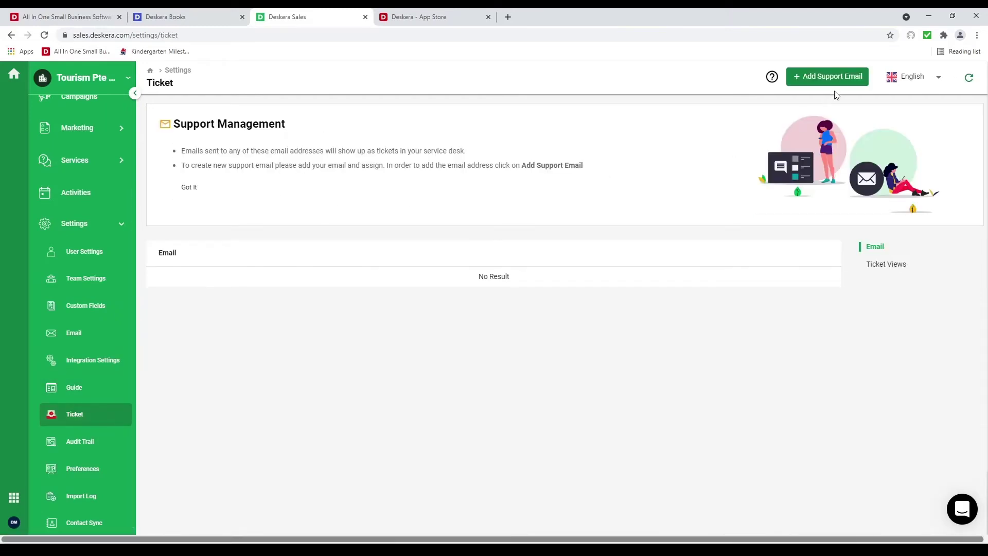
pyautogui.click(836, 77)
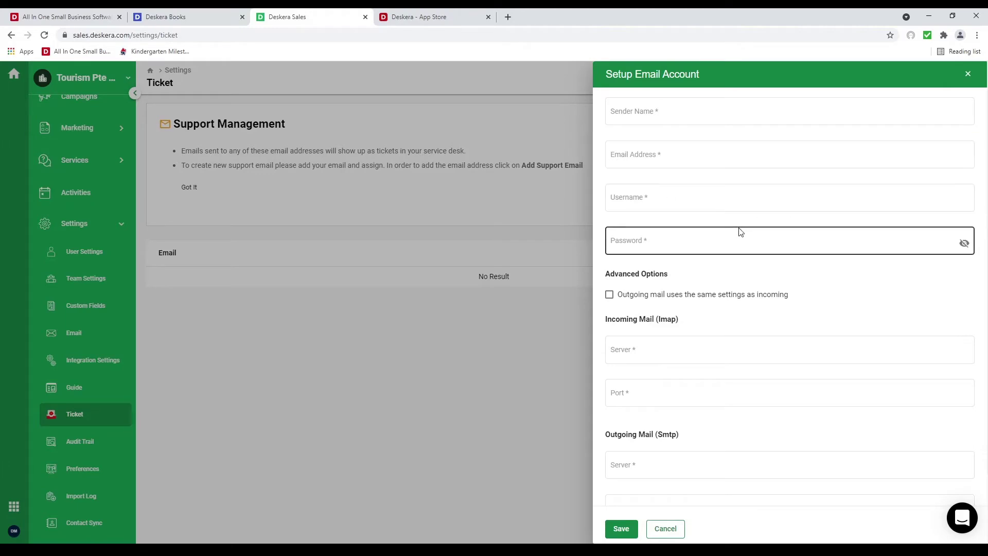
pyautogui.scroll(-2, 643, 343)
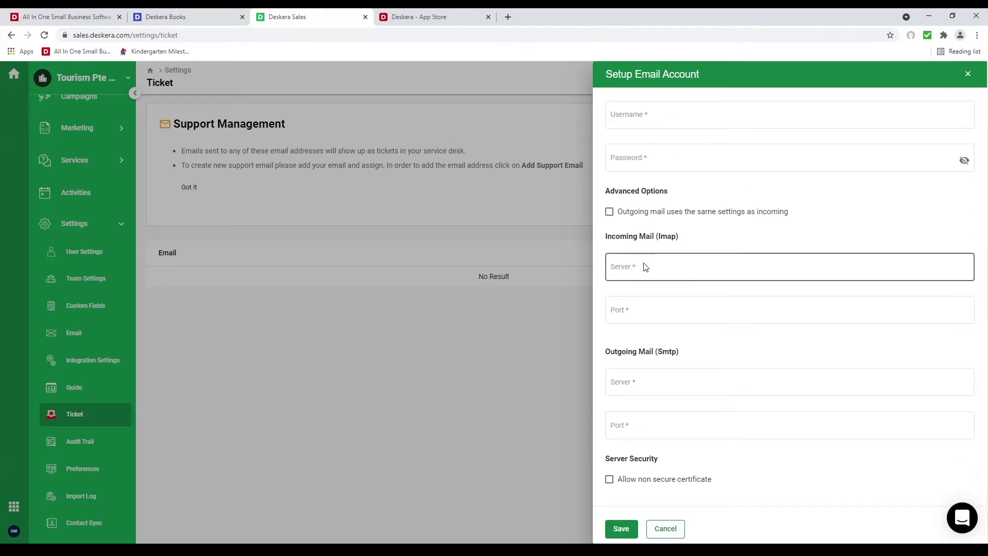
pyautogui.click(638, 383)
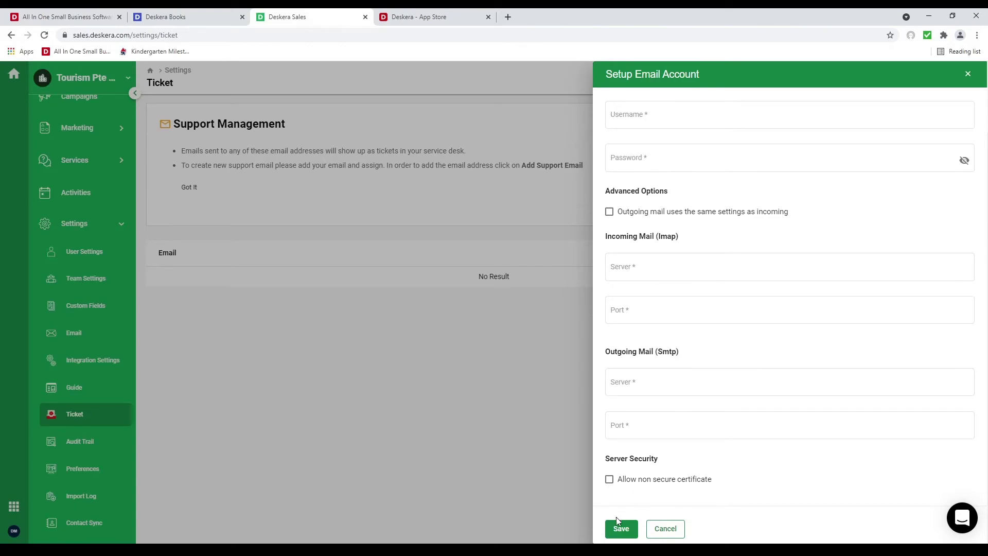
pyautogui.click(673, 527)
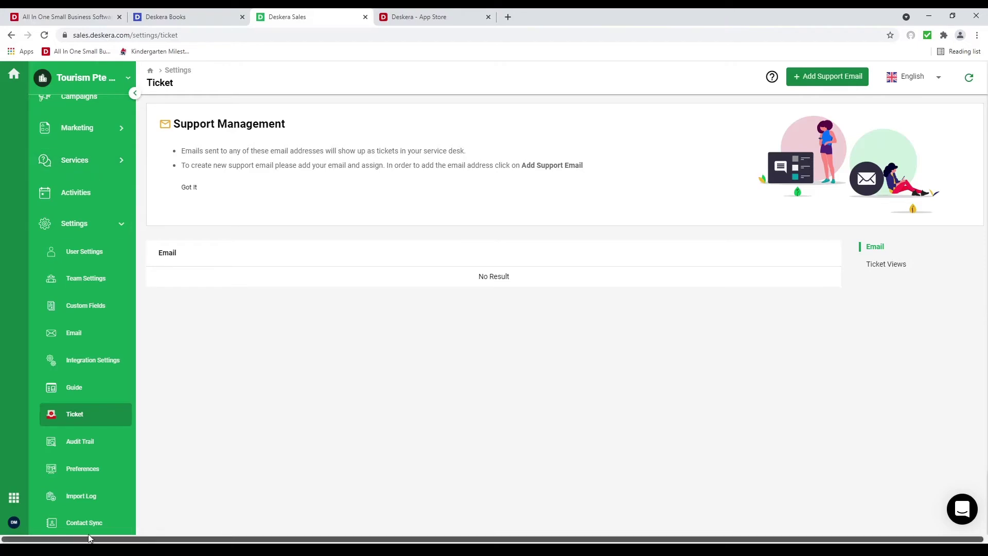
# Step: View the audit trail and Preferences, expanding the Campaign and Web To Form logo settings
pyautogui.click(74, 442)
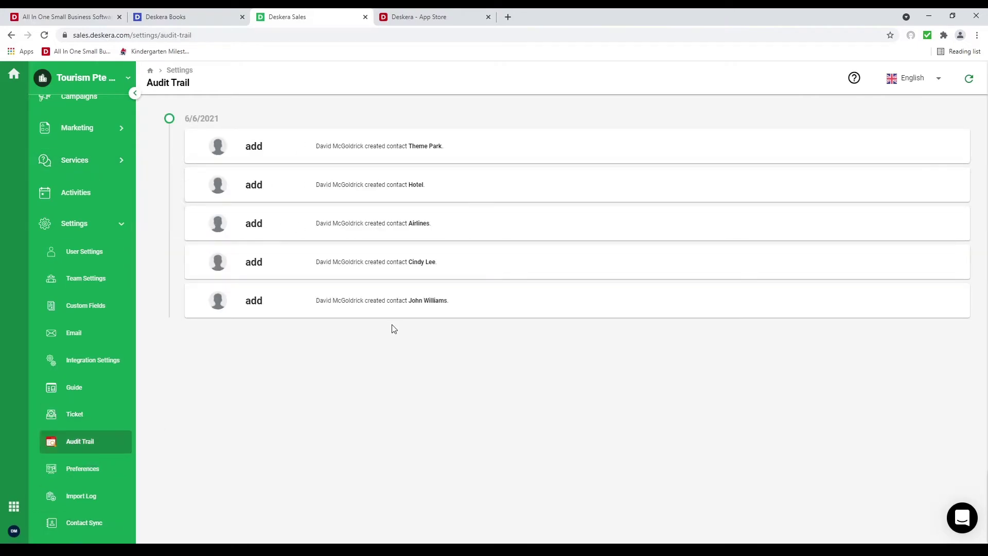
pyautogui.click(99, 480)
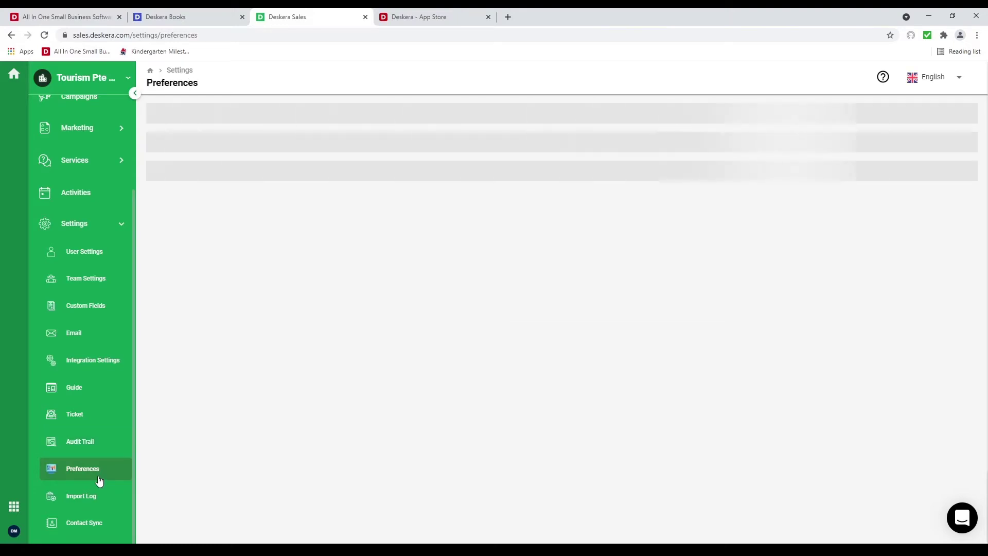
pyautogui.click(316, 118)
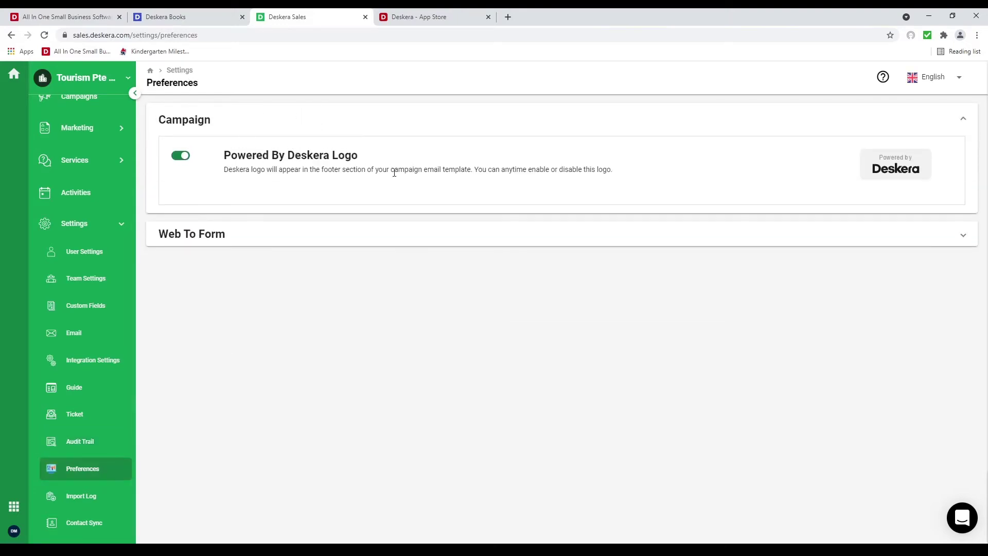
pyautogui.click(258, 233)
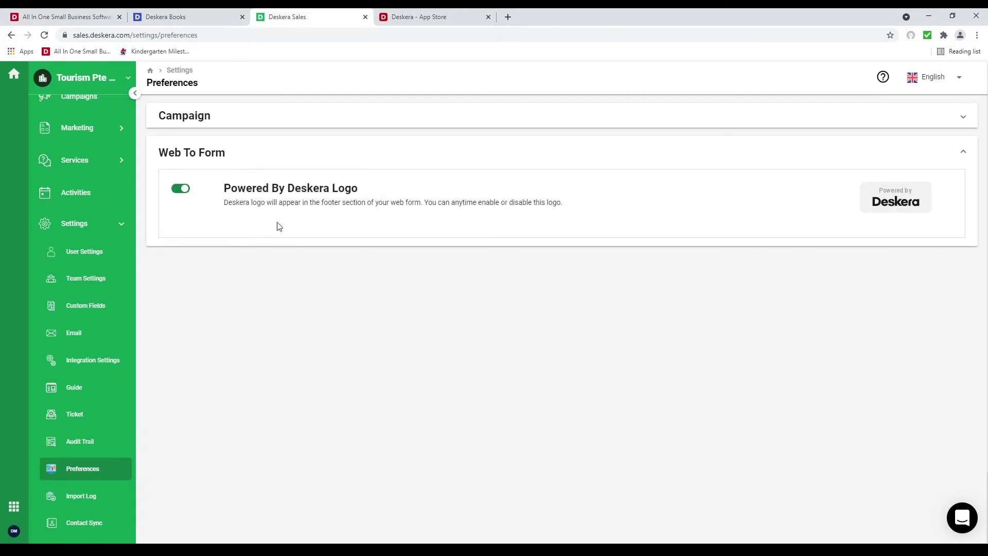
# Step: Review the Import Log history, then go to the Contacts list
pyautogui.click(67, 496)
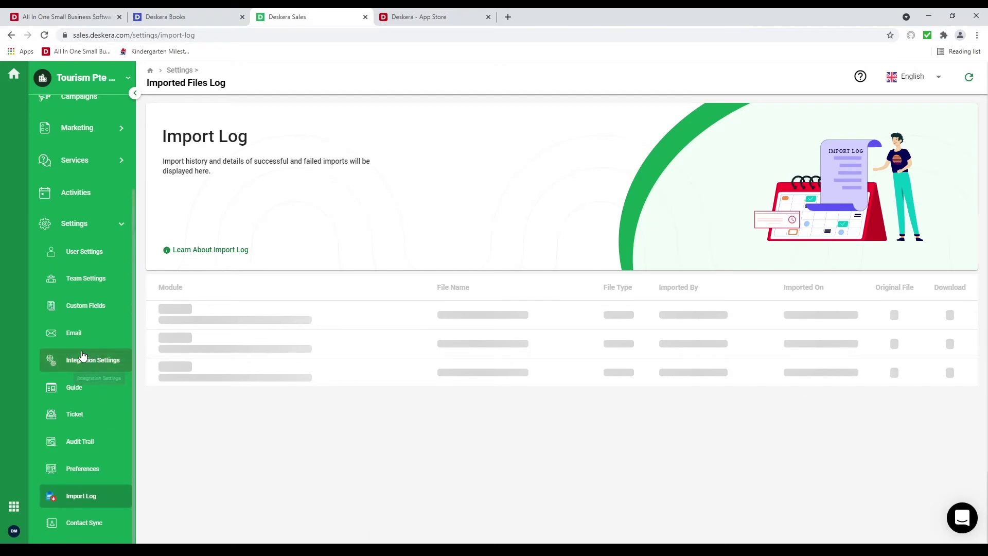
pyautogui.scroll(2, 83, 358)
pyautogui.click(88, 186)
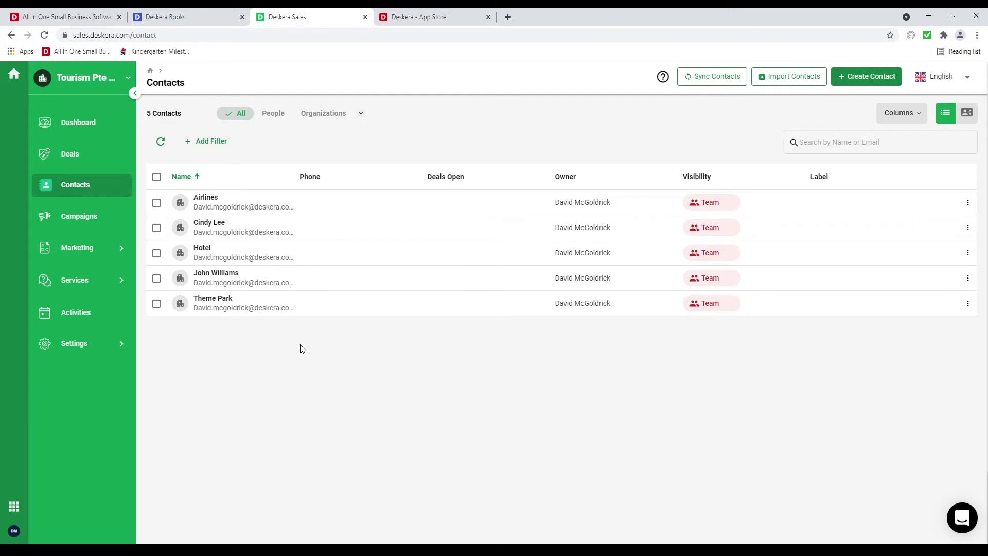
# Step: Move Label after Name and Visibility after People, add Address, drop People, save, and select all contacts
pyautogui.click(915, 116)
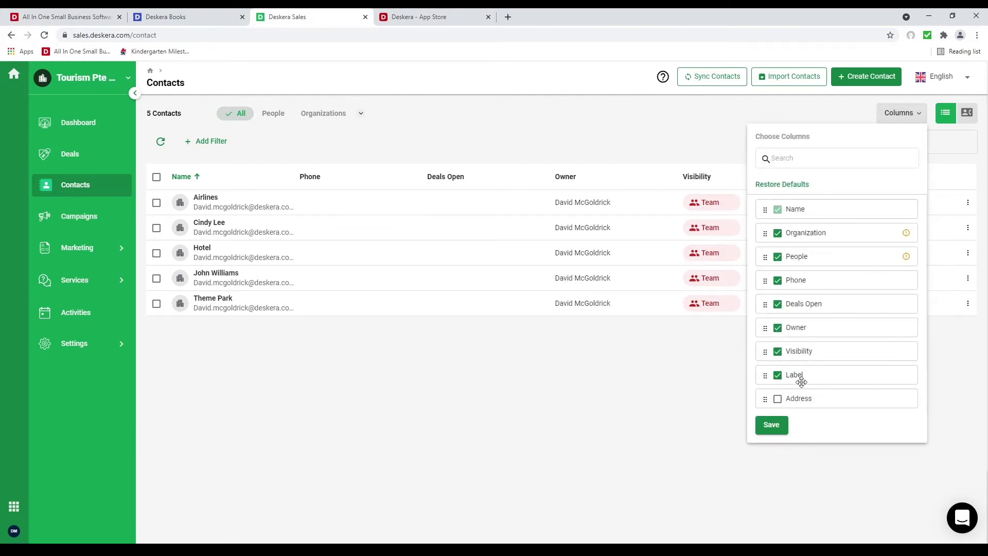
pyautogui.moveTo(802, 381); pyautogui.dragTo(814, 234)
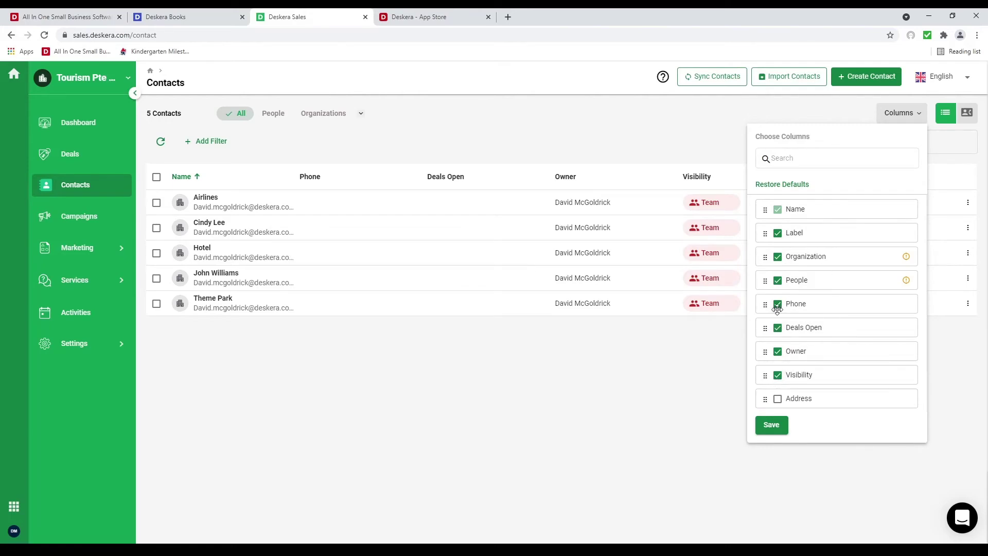
pyautogui.scroll(-2, 777, 332)
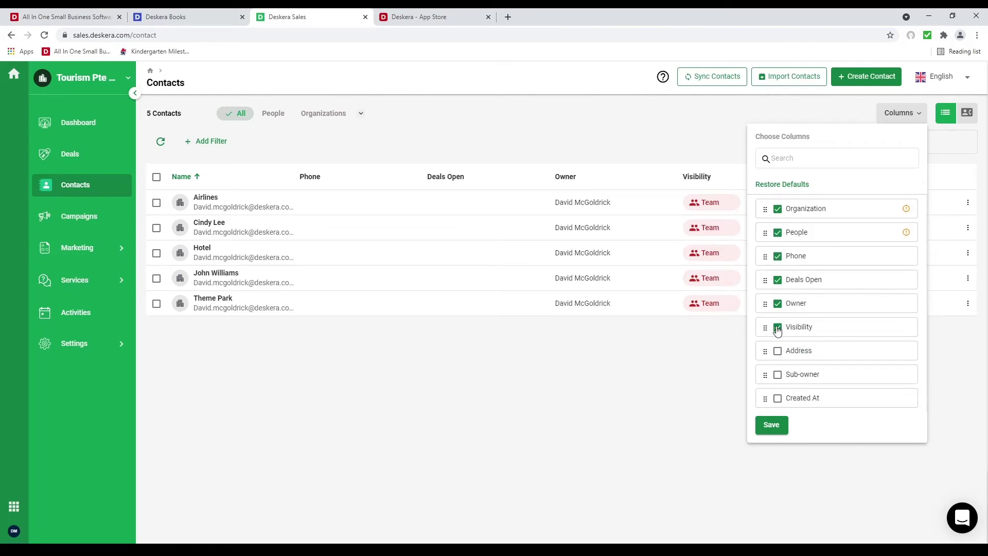
pyautogui.moveTo(778, 331); pyautogui.dragTo(807, 249)
pyautogui.click(778, 350)
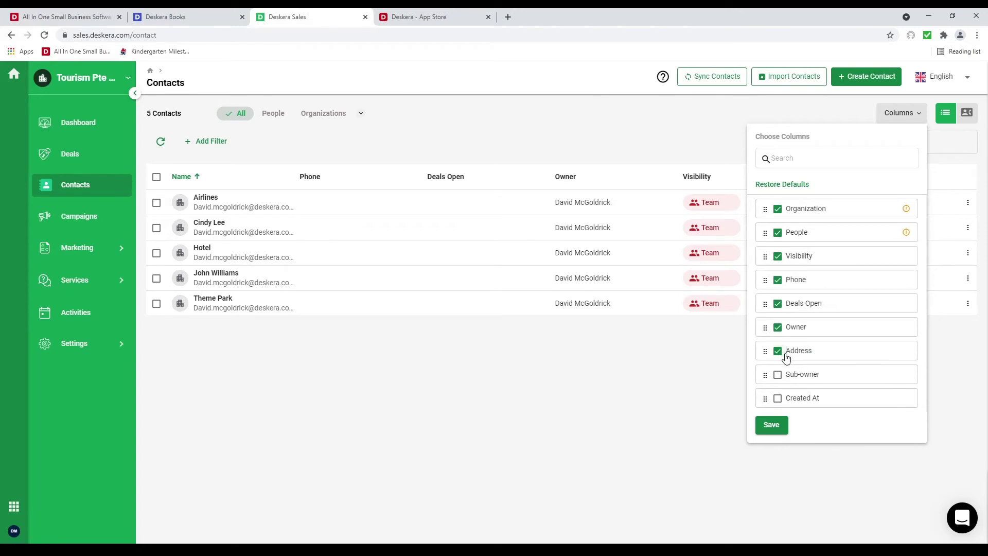
pyautogui.scroll(2, 810, 380)
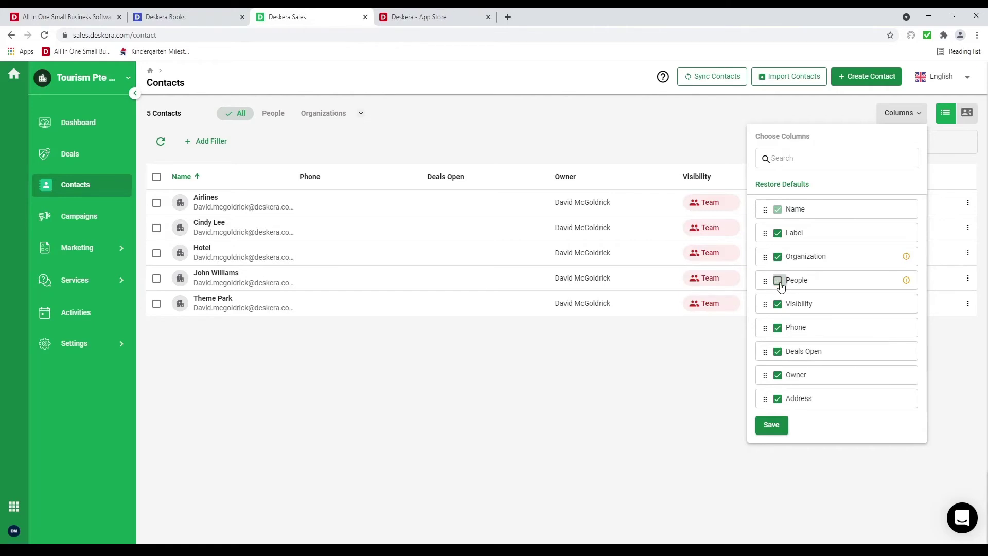
pyautogui.click(777, 281)
pyautogui.click(772, 425)
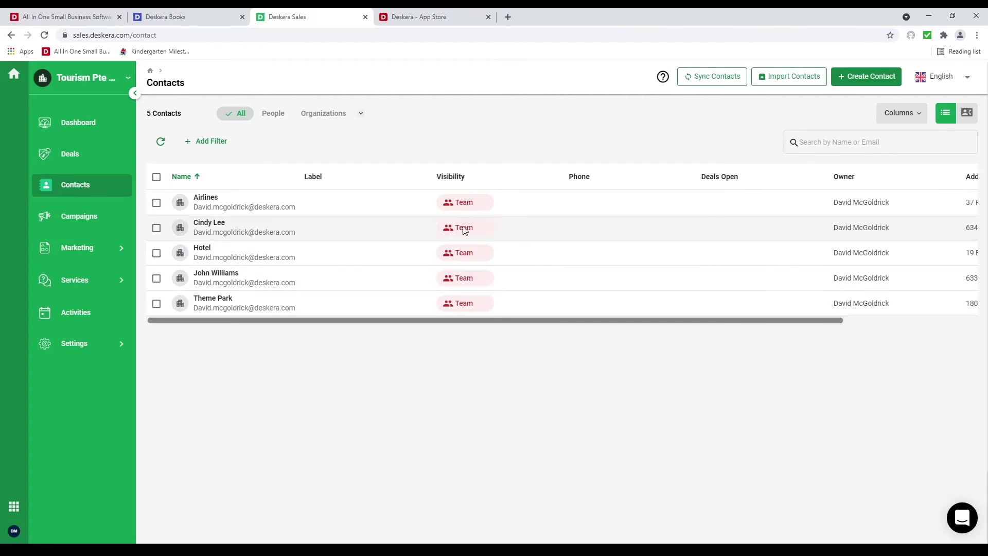
pyautogui.click(156, 178)
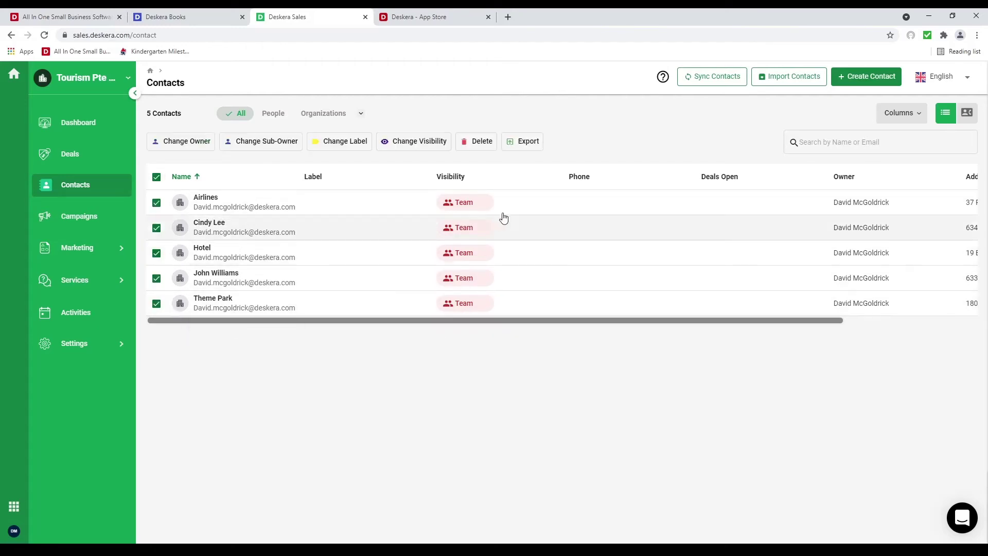
# Step: Label all selected contacts as Warm lead
pyautogui.click(408, 149)
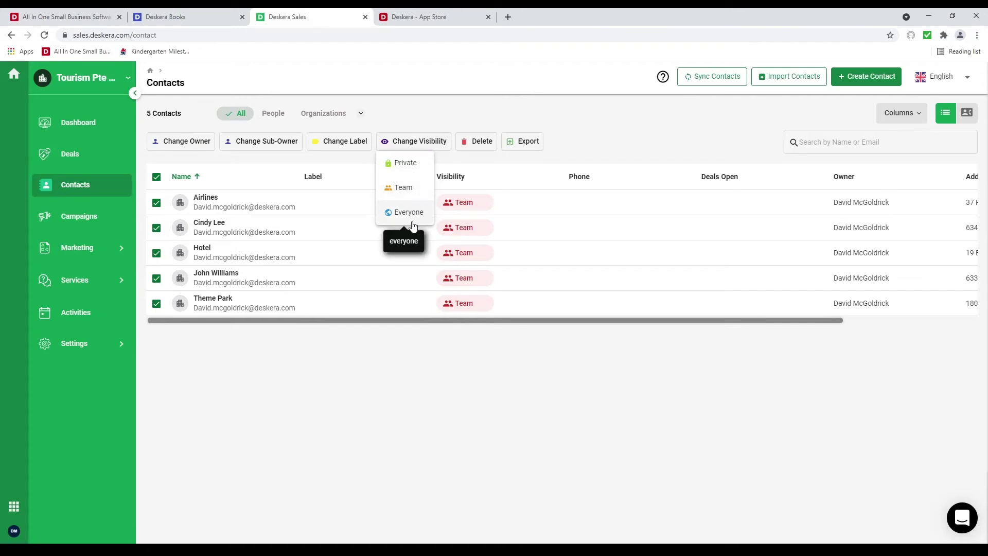
pyautogui.click(348, 144)
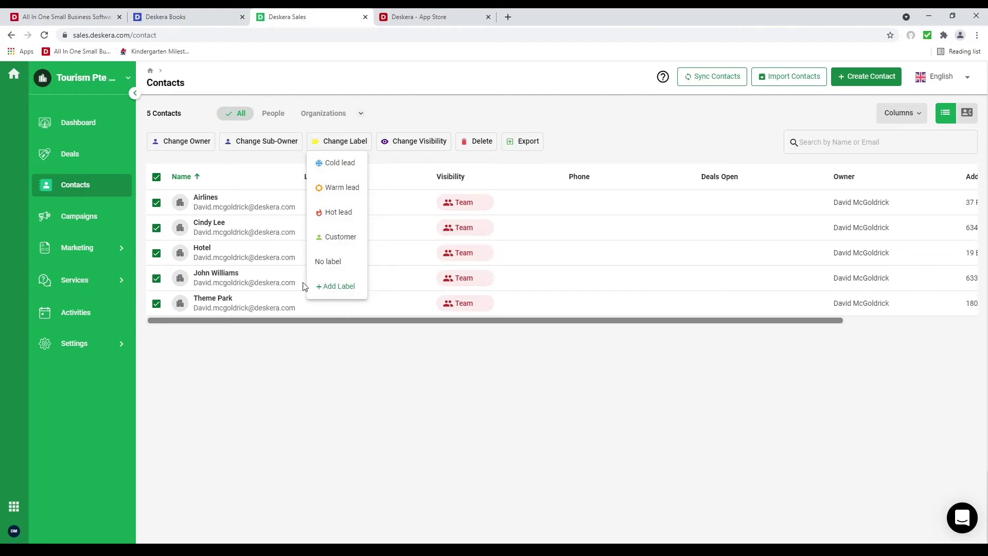
pyautogui.click(345, 188)
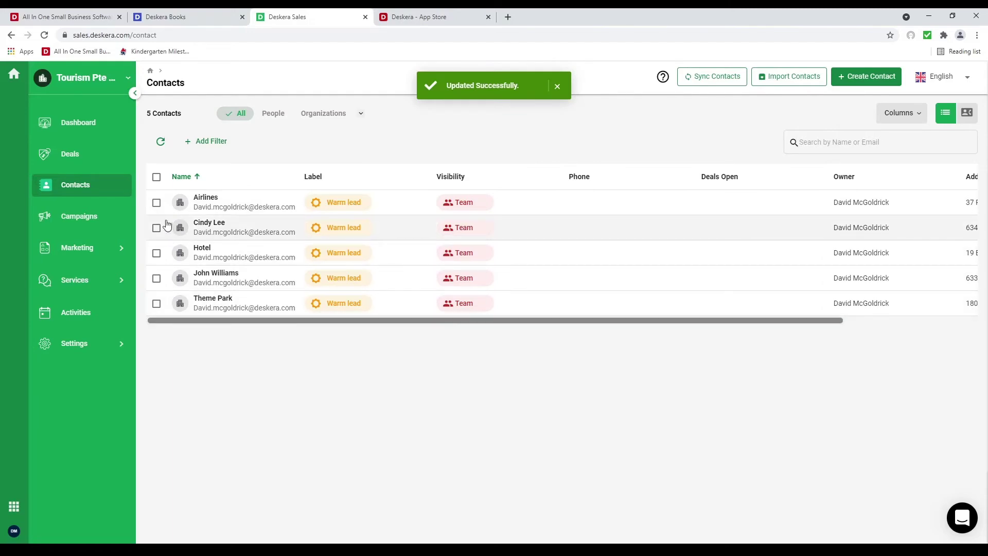
# Step: Relabel the fourth contact in the list as a Hot lead
pyautogui.click(157, 279)
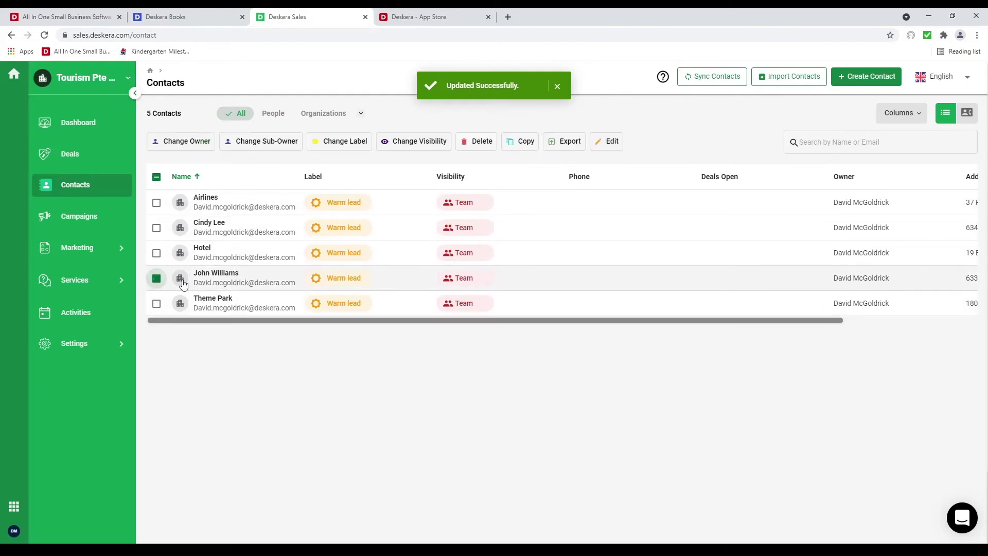
pyautogui.click(330, 144)
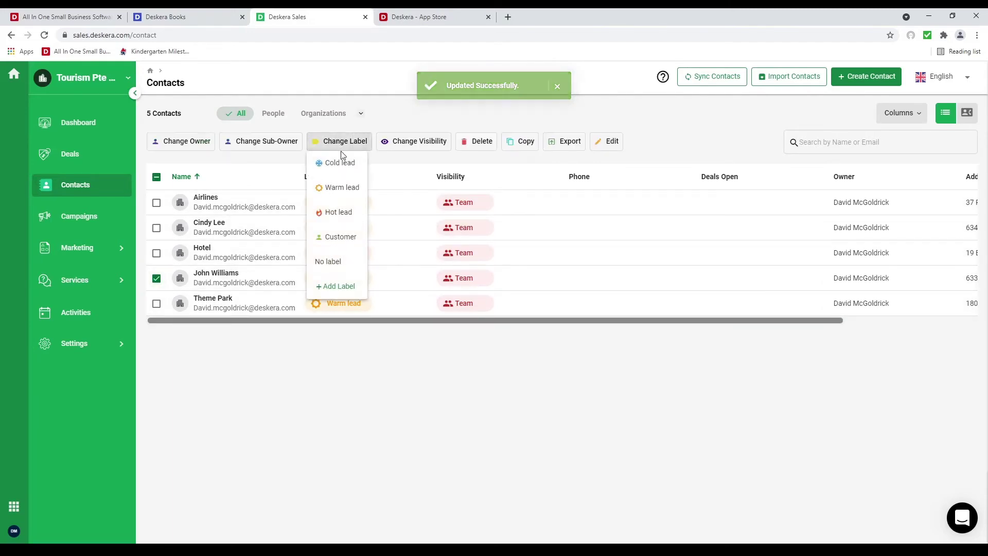
pyautogui.click(344, 212)
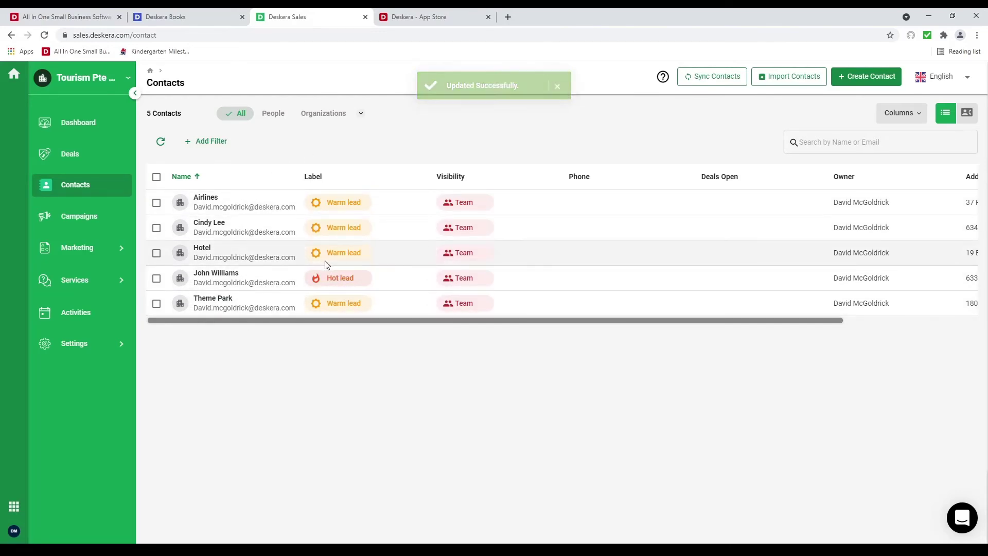
pyautogui.click(109, 250)
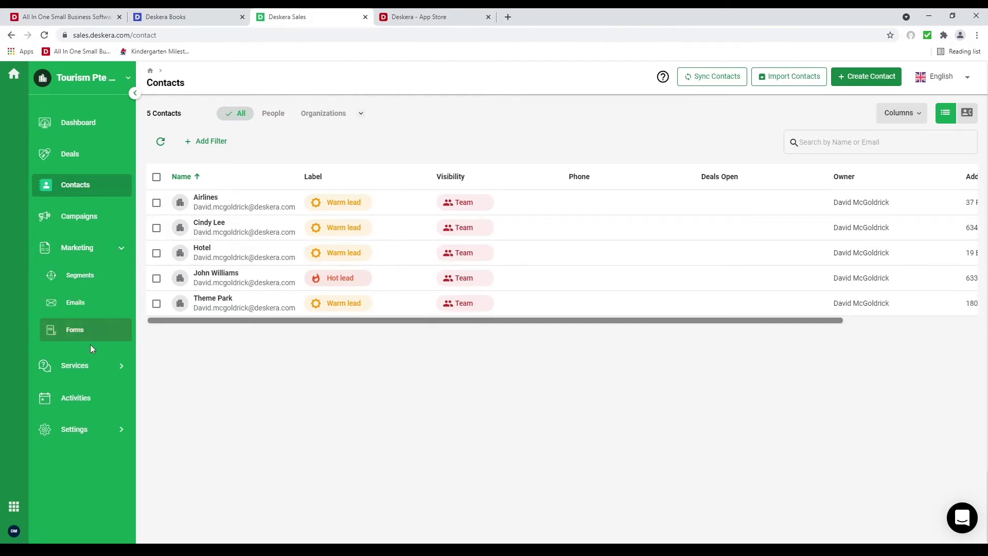
# Step: Add a segment named Travel with all five contacts, no filters applied, and save it
pyautogui.click(100, 277)
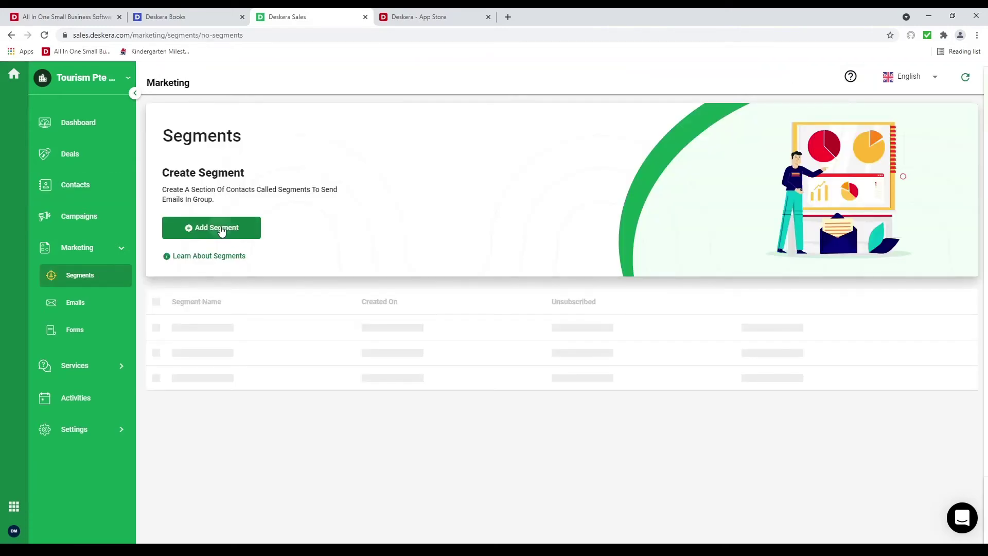
pyautogui.click(220, 227)
pyautogui.click(222, 152)
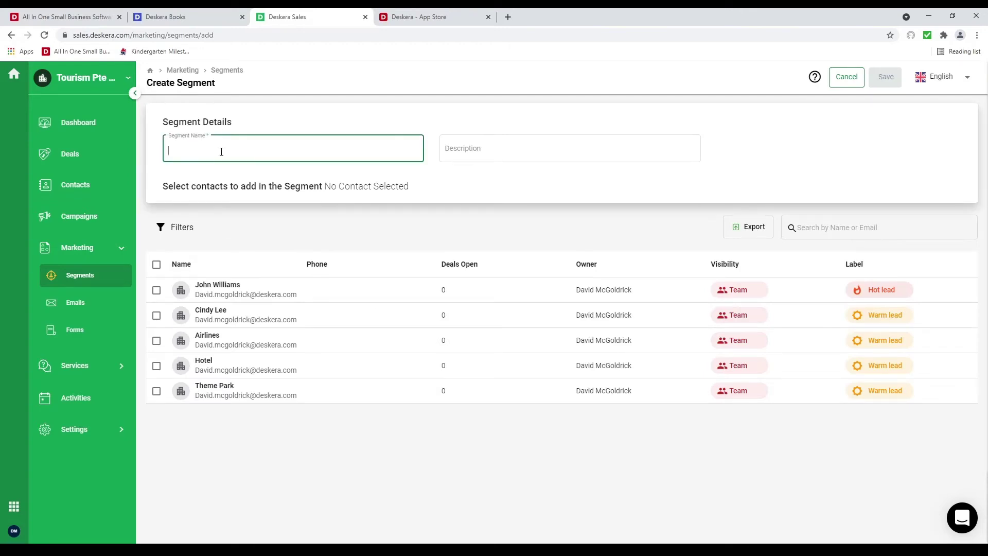
pyautogui.write('Travel')
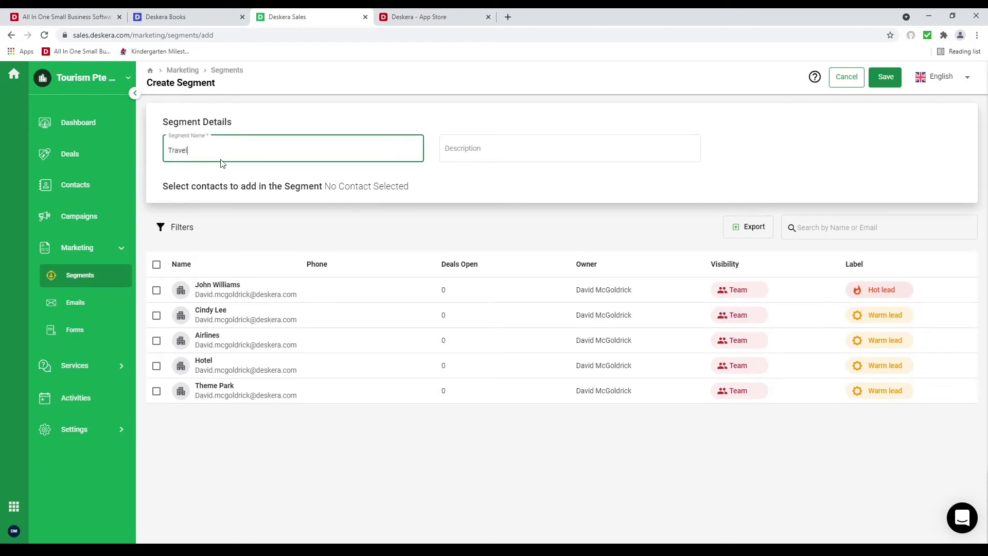
pyautogui.click(157, 264)
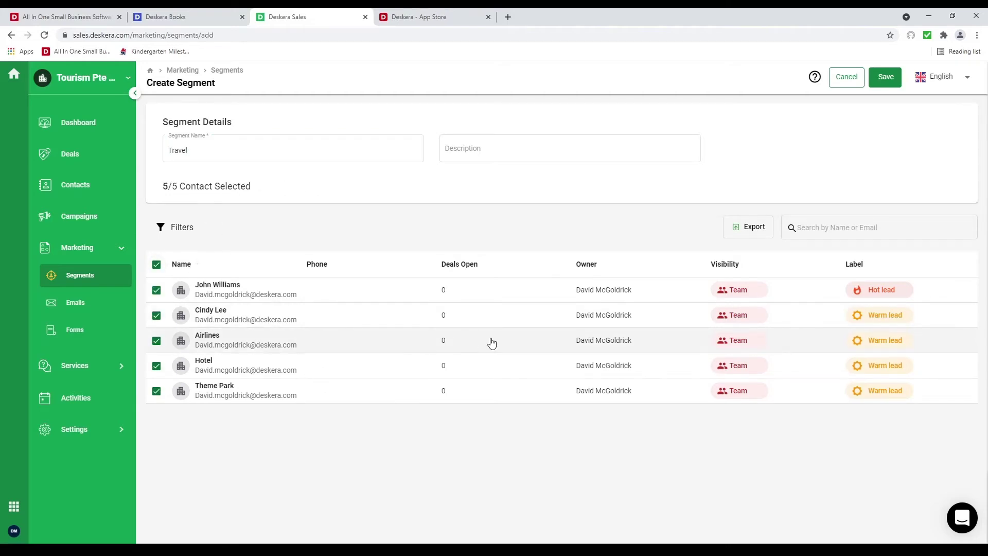
pyautogui.click(173, 228)
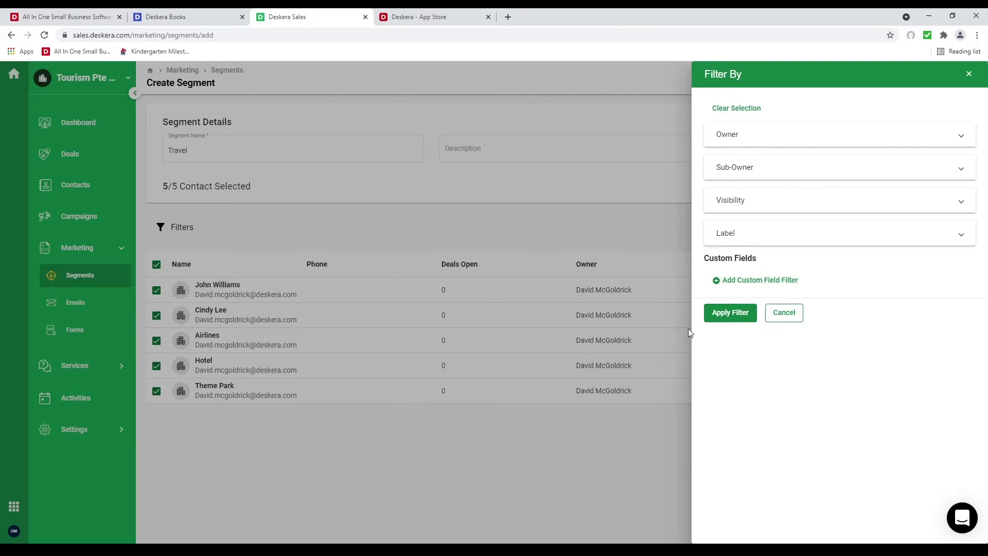
pyautogui.click(772, 313)
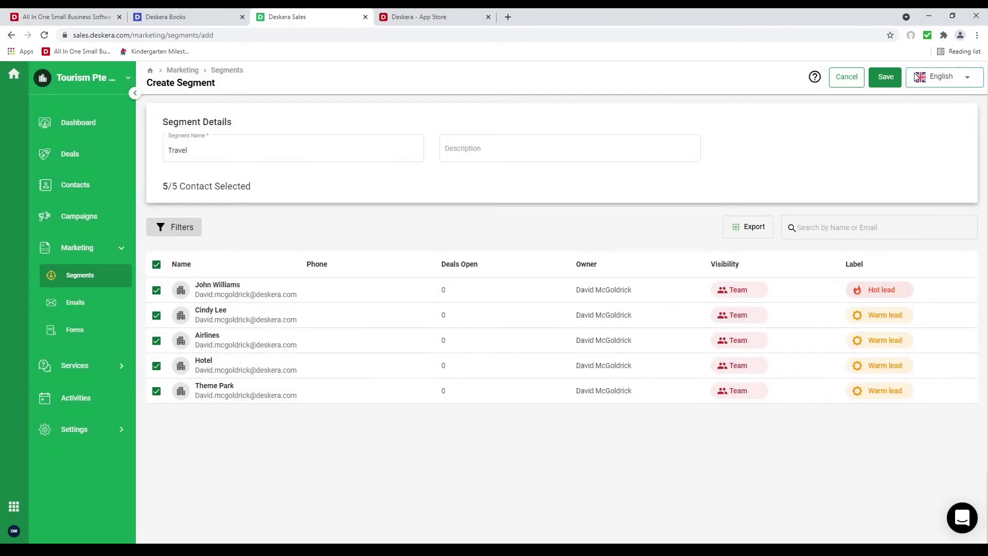
pyautogui.click(886, 78)
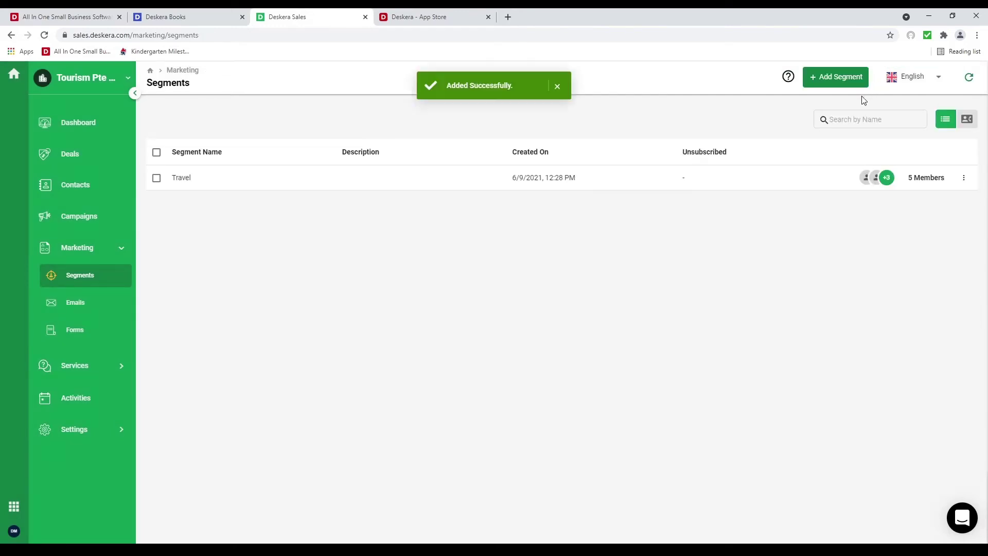
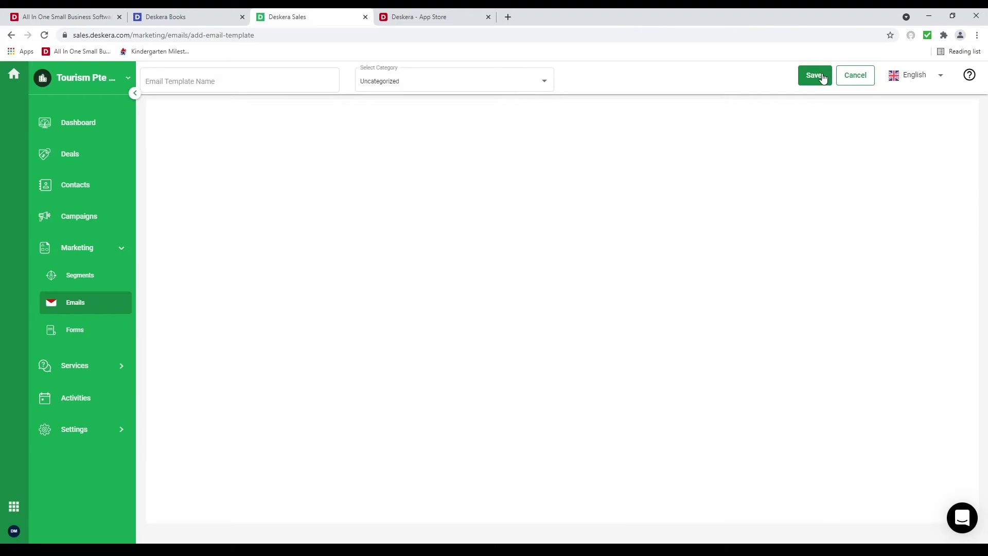
# Step: Name the new email template 'test' and check the editor that loads below
pyautogui.click(264, 81)
pyautogui.write('t')
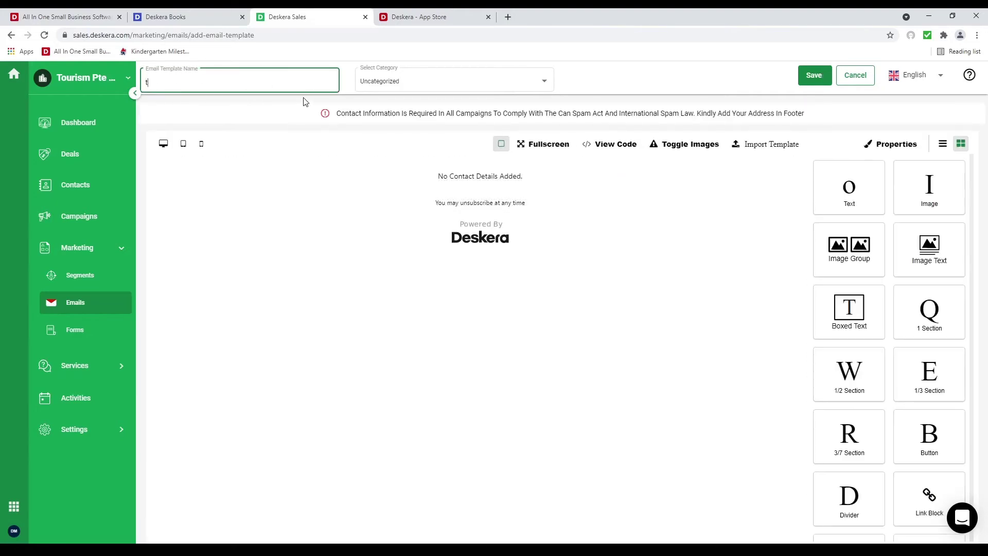
pyautogui.write('st')
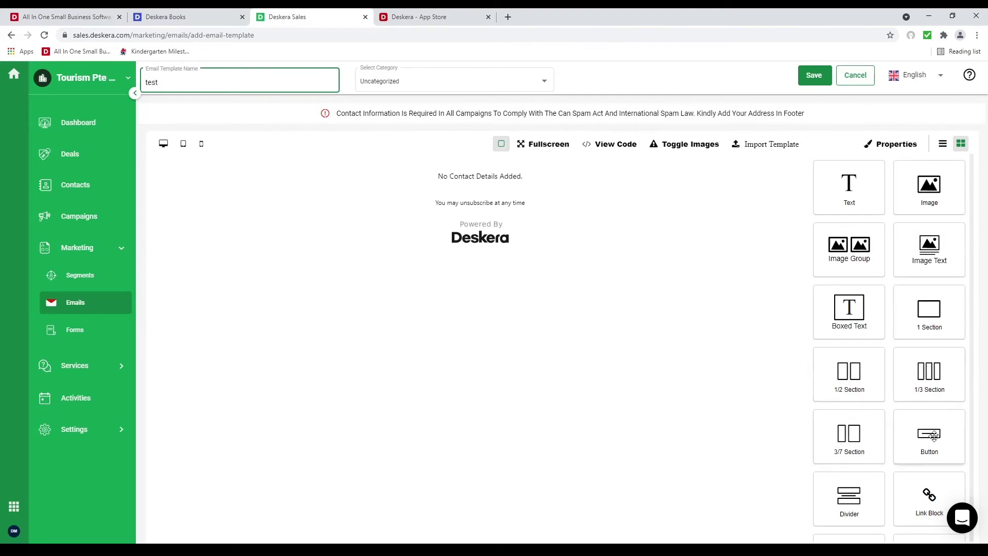
pyautogui.scroll(-1, 933, 436)
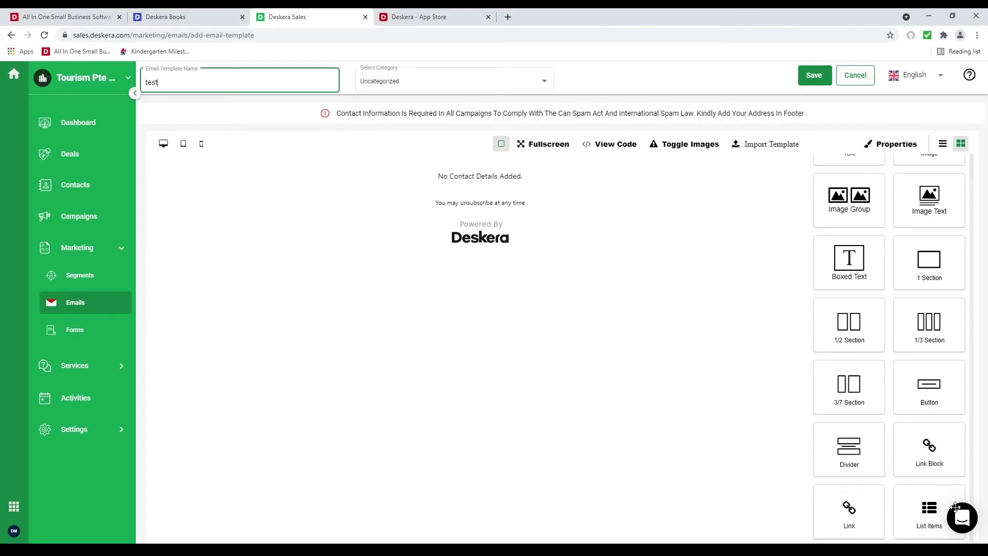
pyautogui.scroll(1, 936, 502)
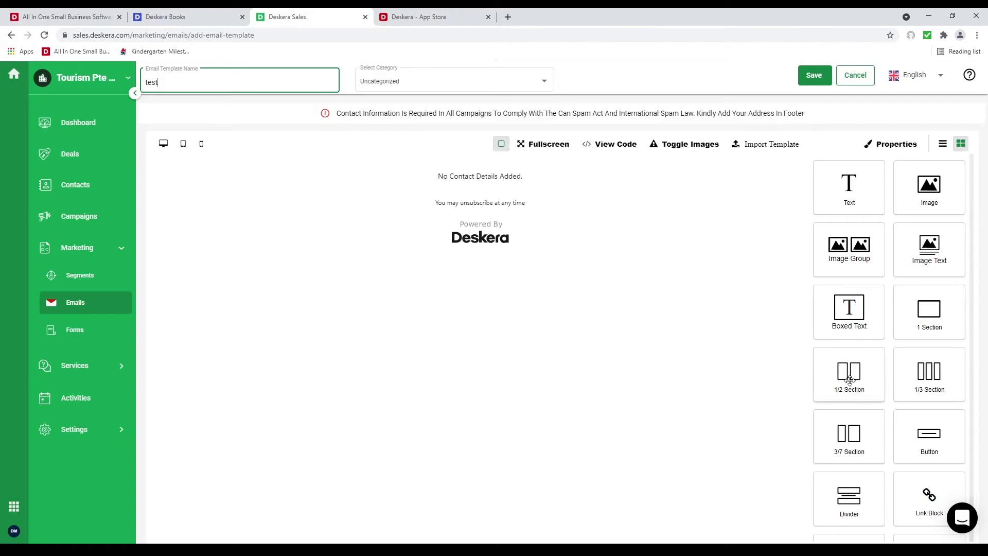
# Step: Add a 1/2 section with the flower photo pexels-karolina-grabowska-4622976.jpg in its left cell
pyautogui.moveTo(856, 383); pyautogui.dragTo(553, 166)
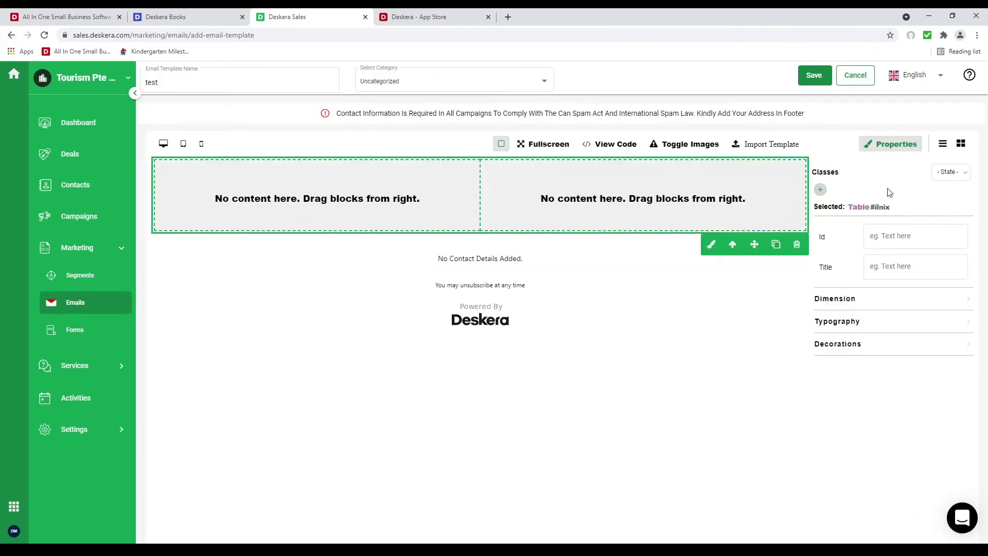
pyautogui.click(961, 144)
pyautogui.moveTo(929, 206); pyautogui.dragTo(357, 187)
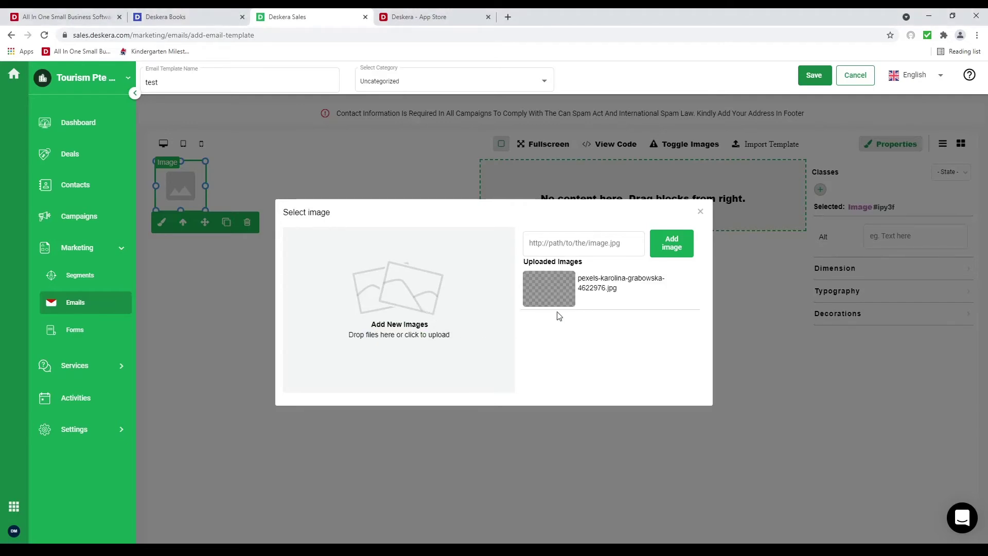
pyautogui.click(557, 295)
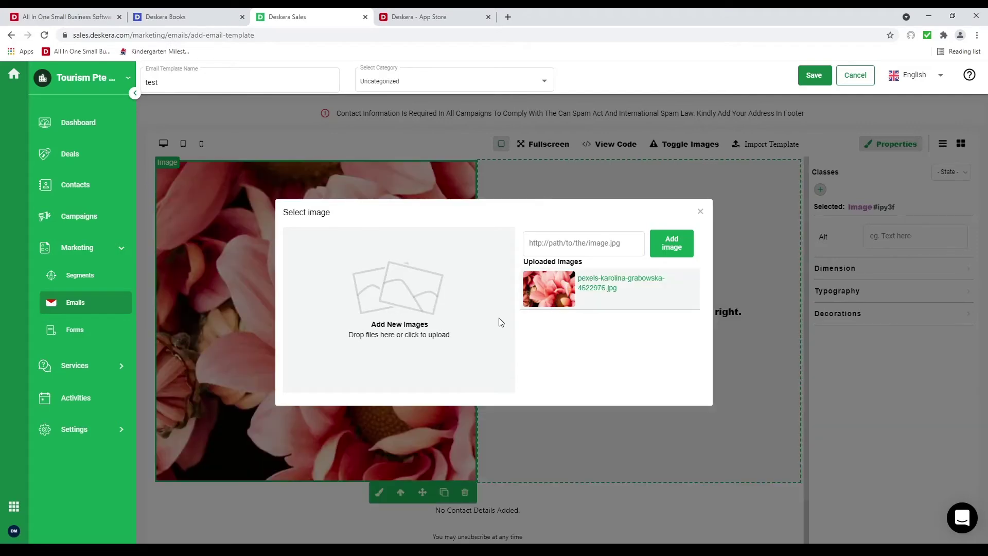
pyautogui.click(700, 211)
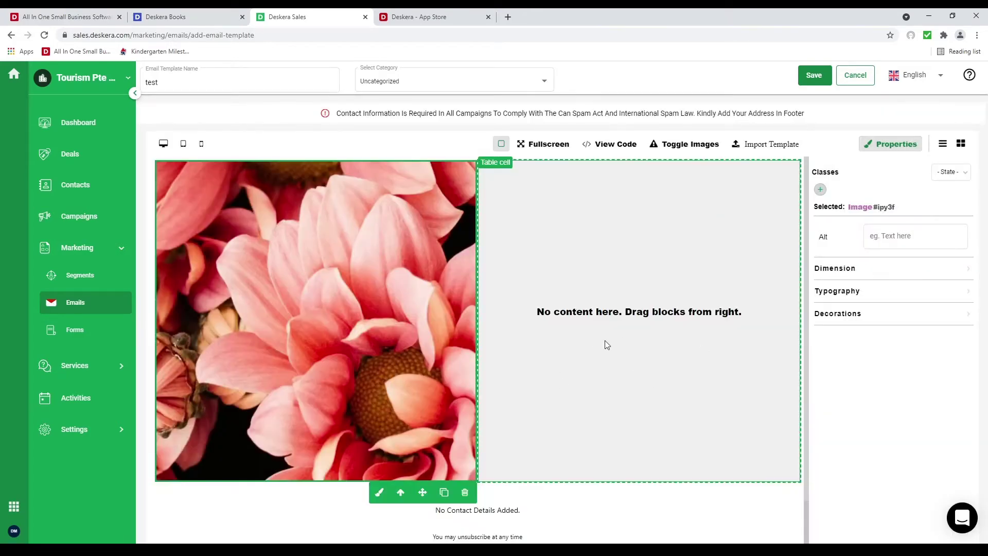
pyautogui.click(961, 143)
# Step: Put a text block in the right cell reading 'Hi %firstName%,' then 'How are you?'
pyautogui.moveTo(838, 200); pyautogui.dragTo(624, 221)
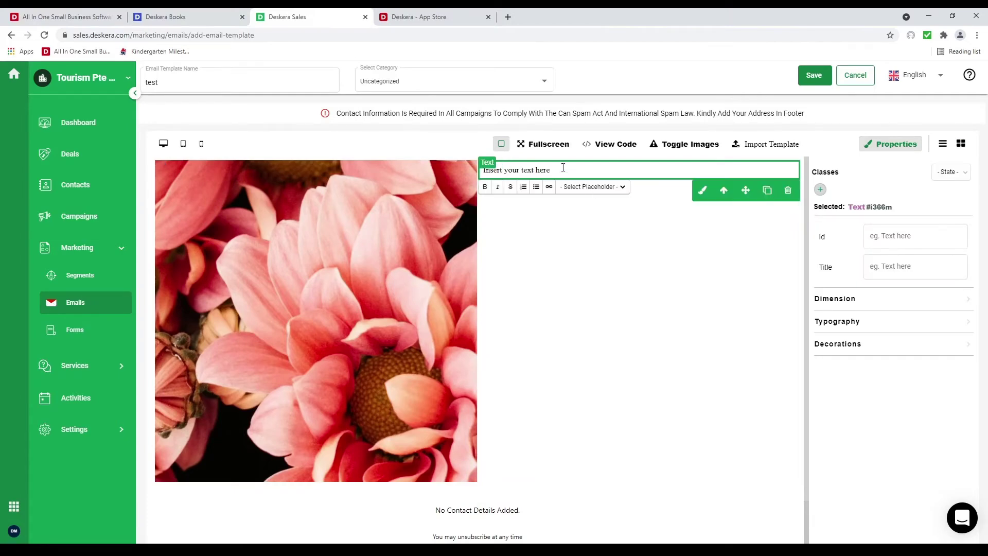
pyautogui.press('BackSpace')
pyautogui.press('BackSpace')
pyautogui.press('BackSpace')
pyautogui.press('BackSpace')
pyautogui.press('BackSpace')
pyautogui.press('BackSpace')
pyautogui.press('BackSpace')
pyautogui.press('BackSpace')
pyautogui.press('BackSpace')
pyautogui.press('BackSpace')
pyautogui.press('BackSpace')
pyautogui.press('BackSpace')
pyautogui.press('BackSpace')
pyautogui.press('BackSpace')
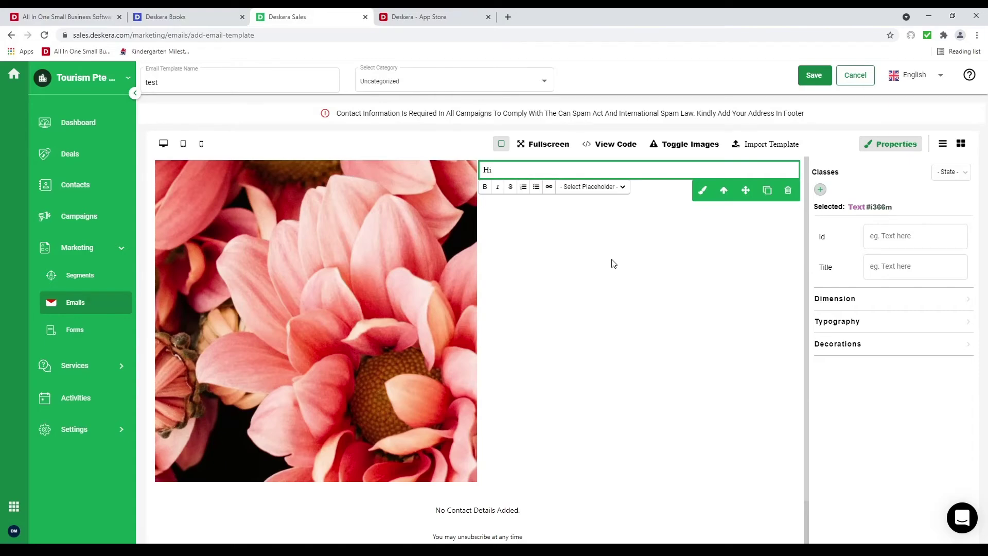
pyautogui.click(610, 207)
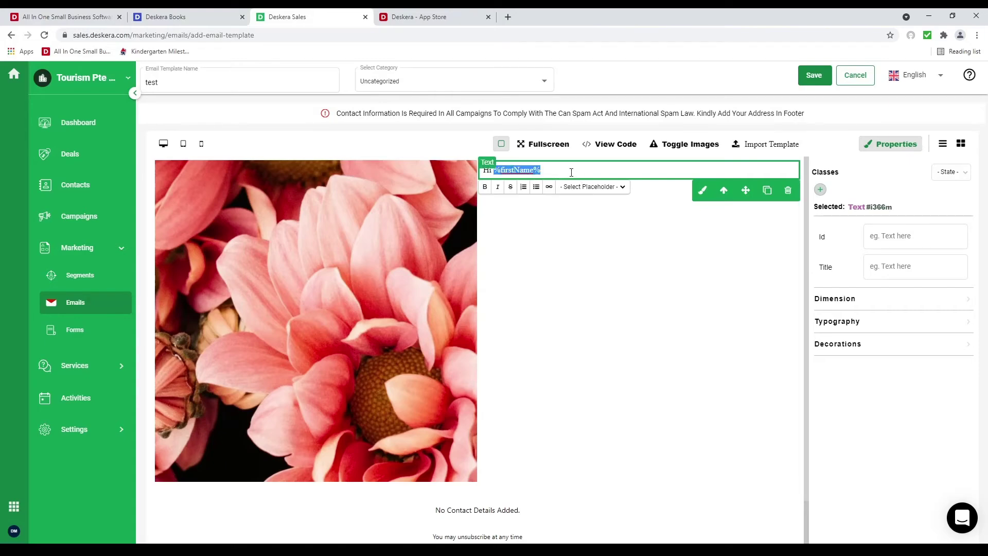
pyautogui.click(571, 172)
pyautogui.write(',')
pyautogui.press('Return')
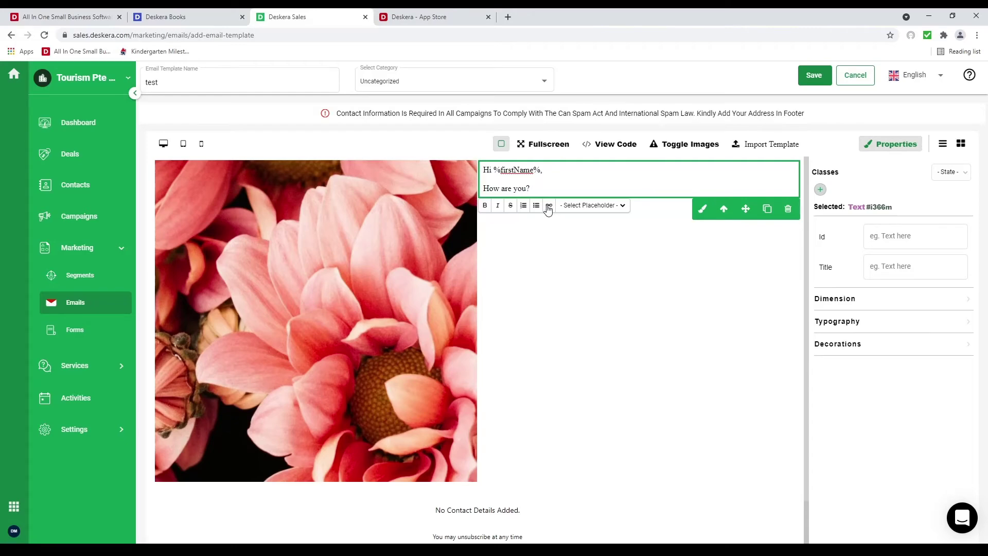
# Step: Drop a two-item List Items block with 'Title here' entries below the greeting
pyautogui.click(961, 143)
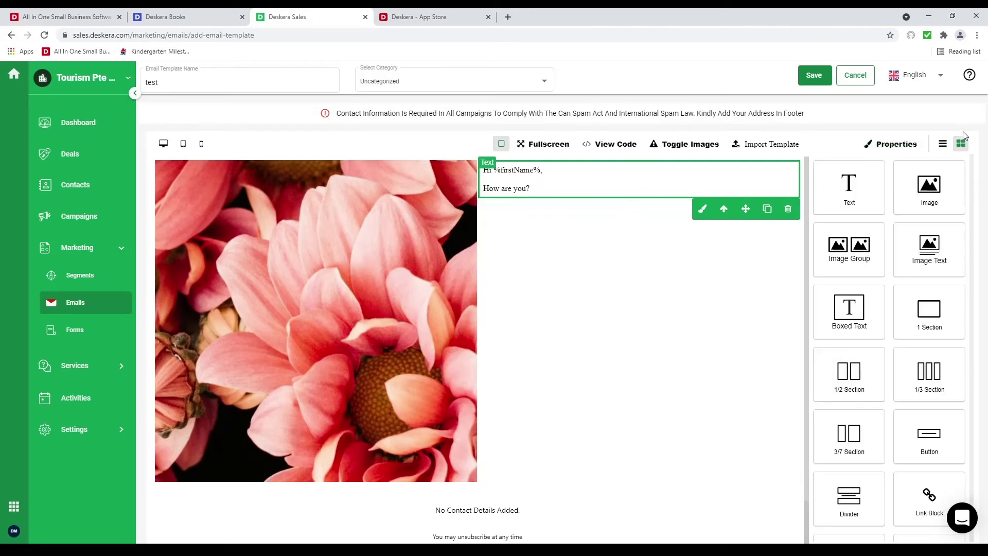
pyautogui.scroll(-1, 878, 390)
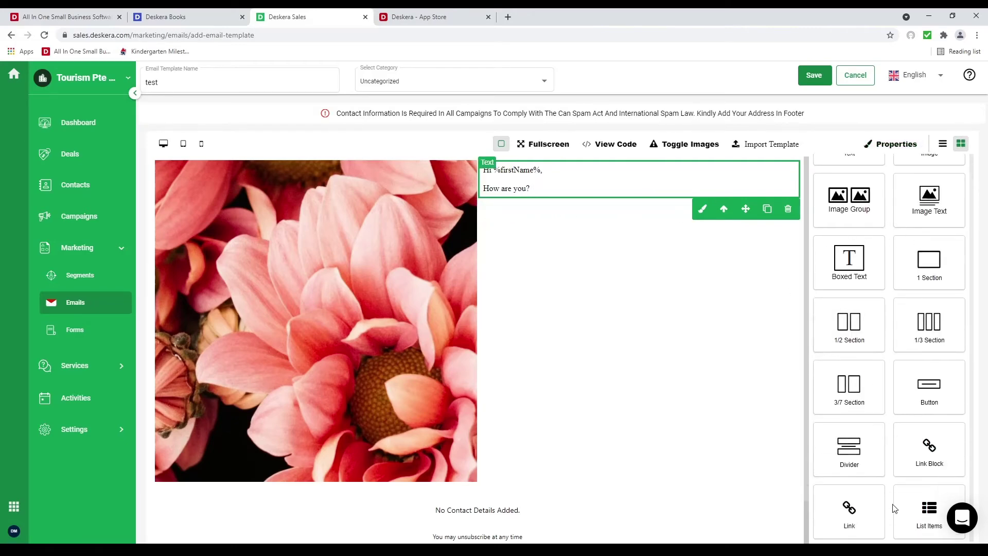
pyautogui.moveTo(827, 476); pyautogui.dragTo(596, 360)
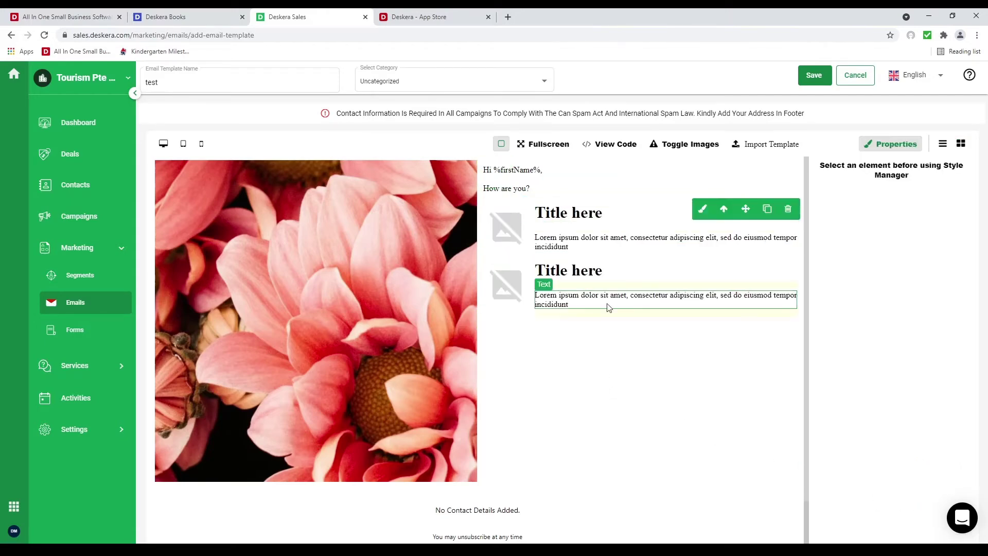
pyautogui.click(653, 383)
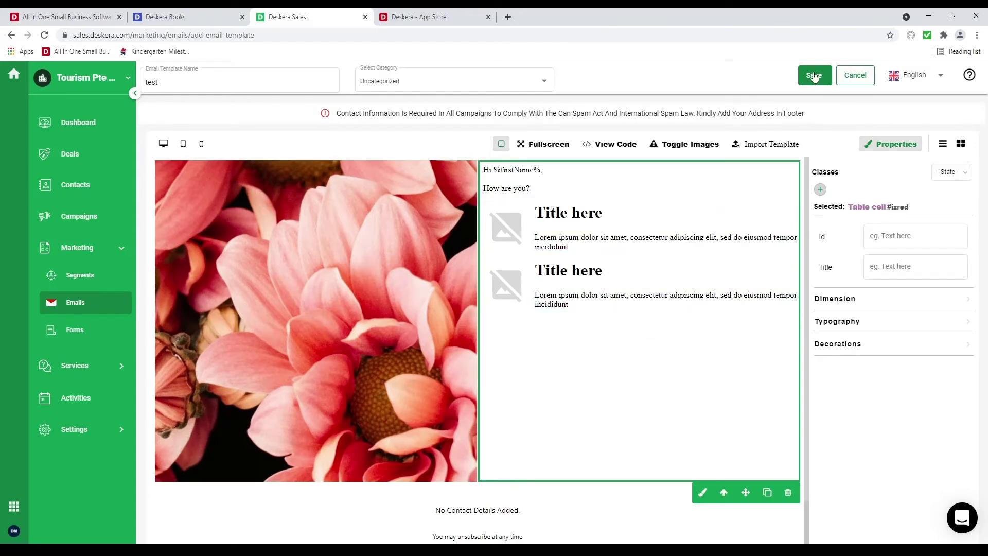
pyautogui.scroll(-1, 551, 401)
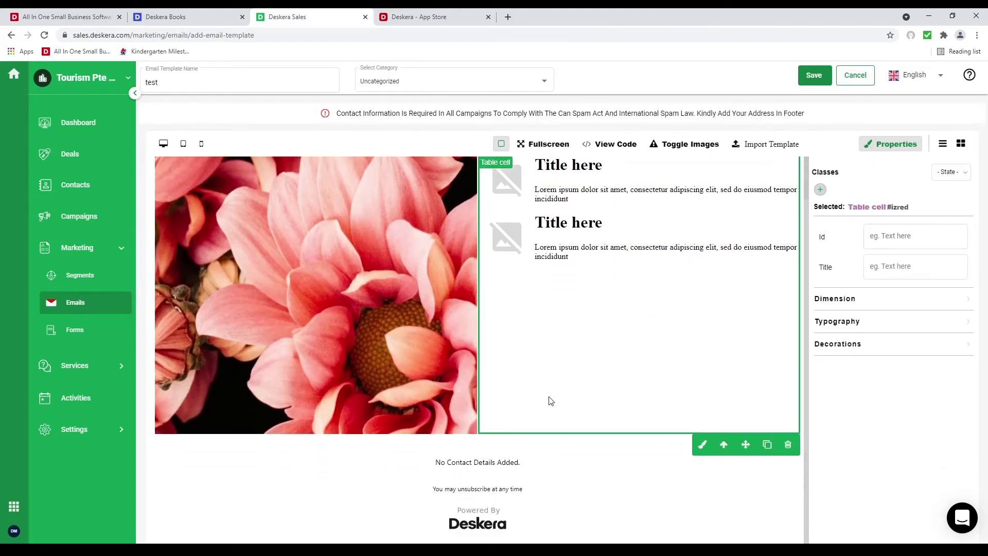
pyautogui.click(480, 462)
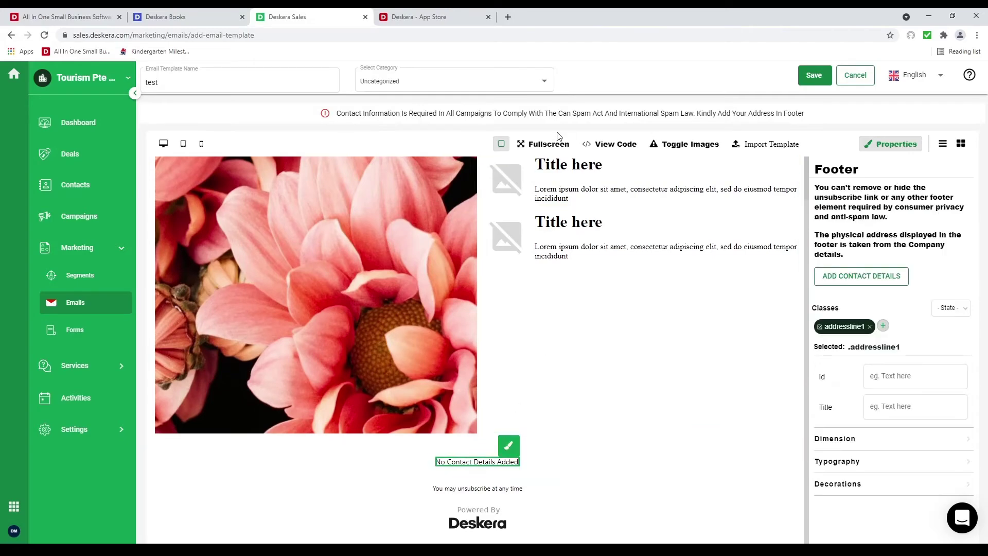
# Step: Save footer contact details with the company street address, zipcode 24234 and Singapore
pyautogui.click(872, 277)
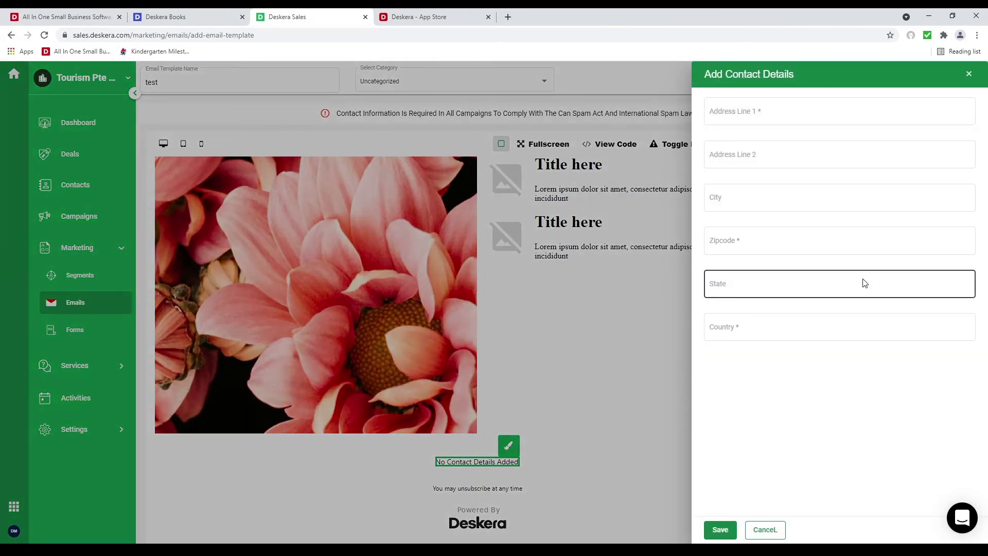
pyautogui.click(771, 109)
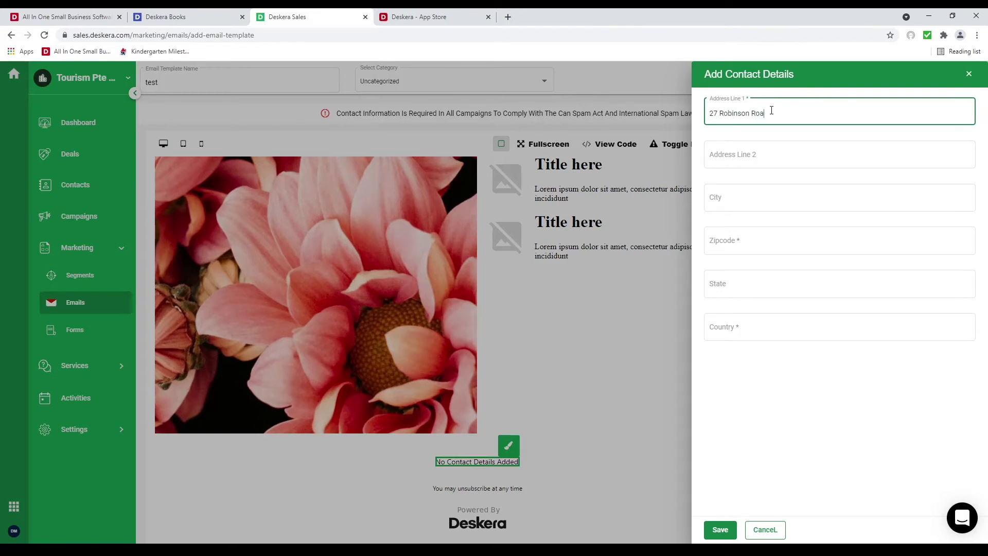
pyautogui.click(737, 238)
pyautogui.write('24234')
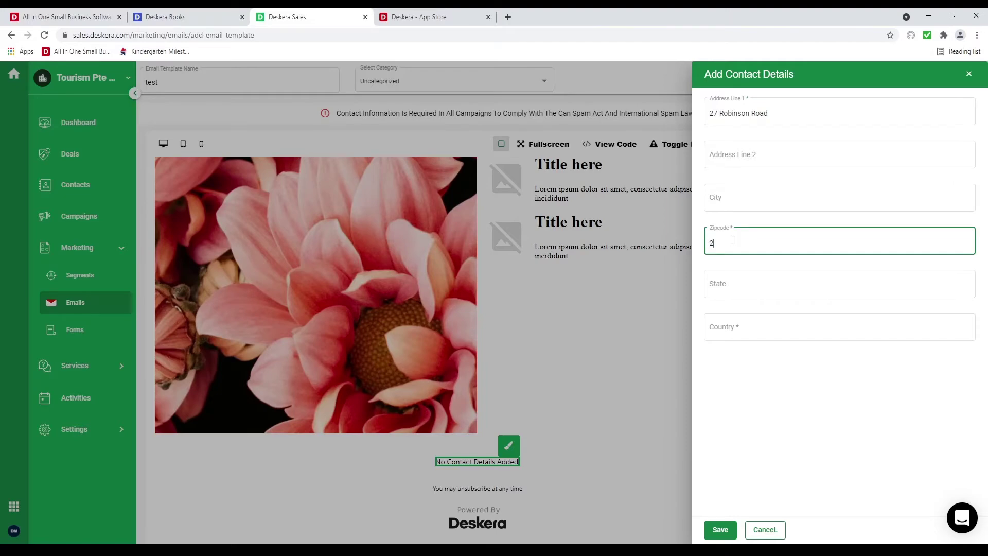
pyautogui.click(743, 334)
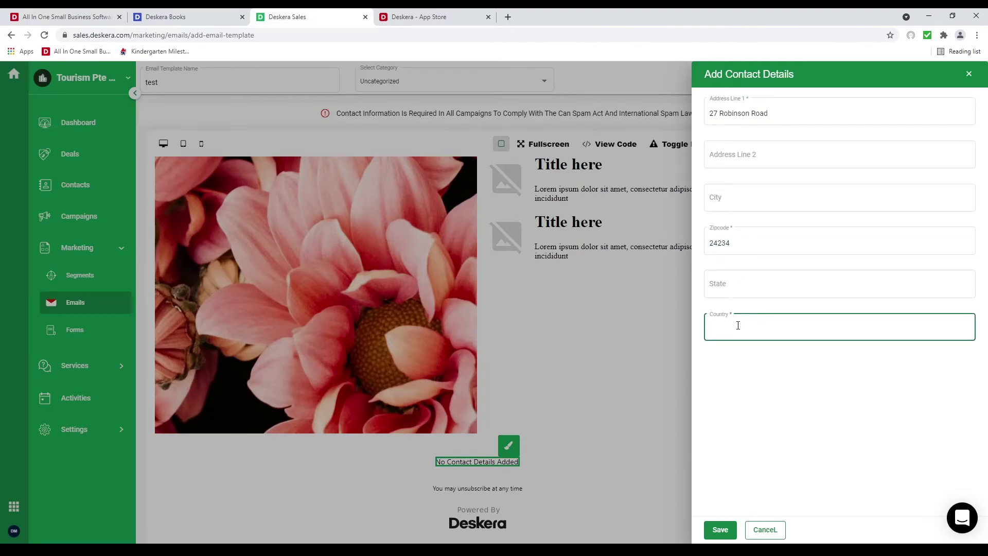
pyautogui.click(720, 530)
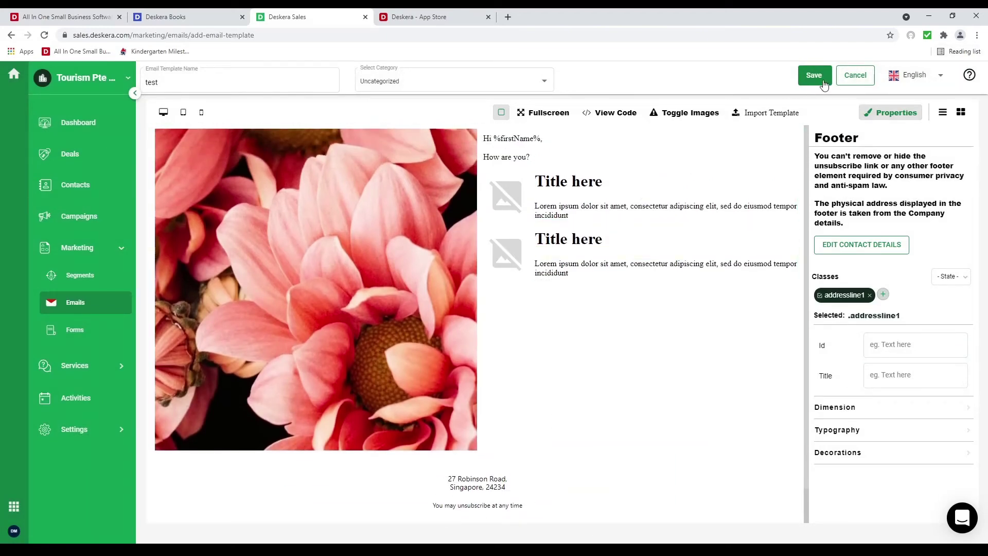
# Step: Try the editor's fullscreen, HTML code view, image toggle and import window, closing each
pyautogui.click(549, 116)
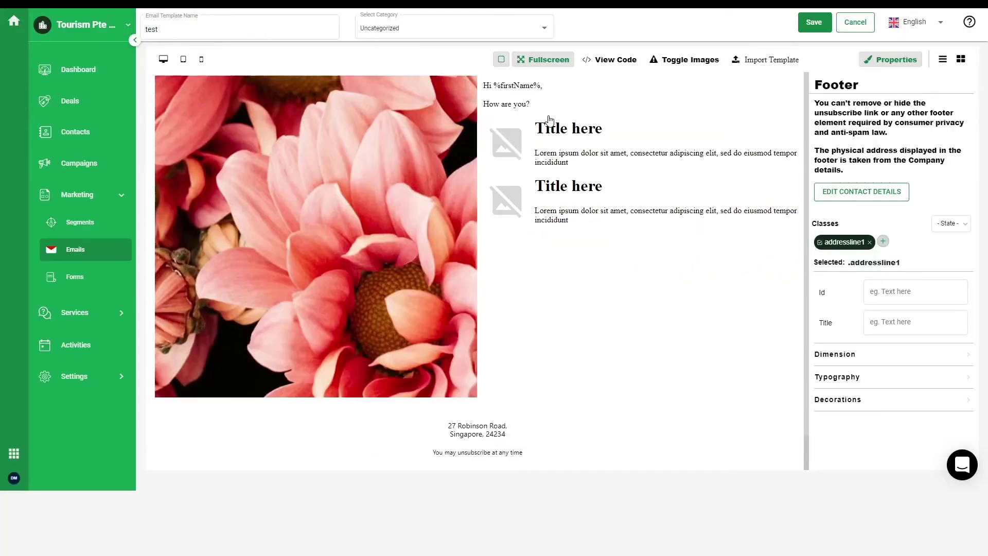
pyautogui.click(533, 21)
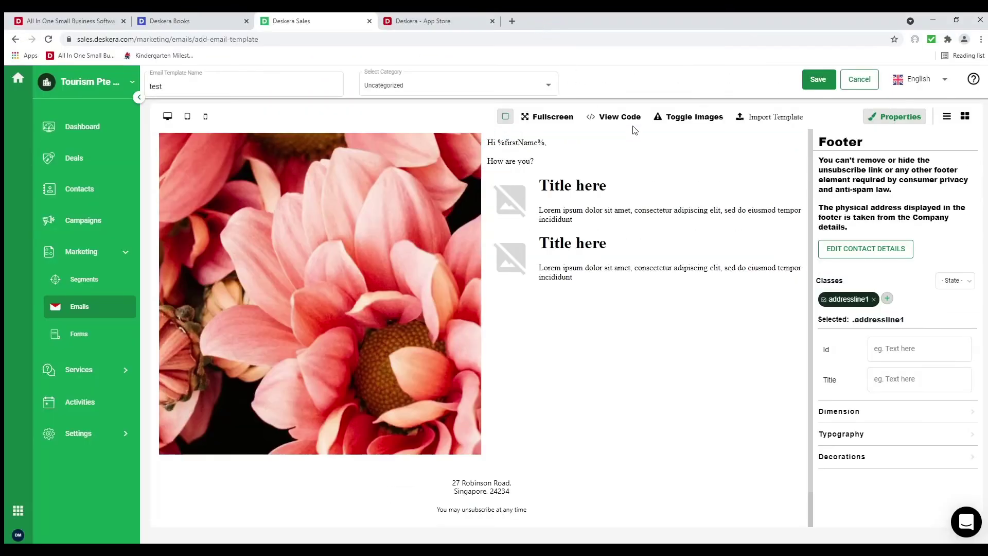
pyautogui.click(621, 117)
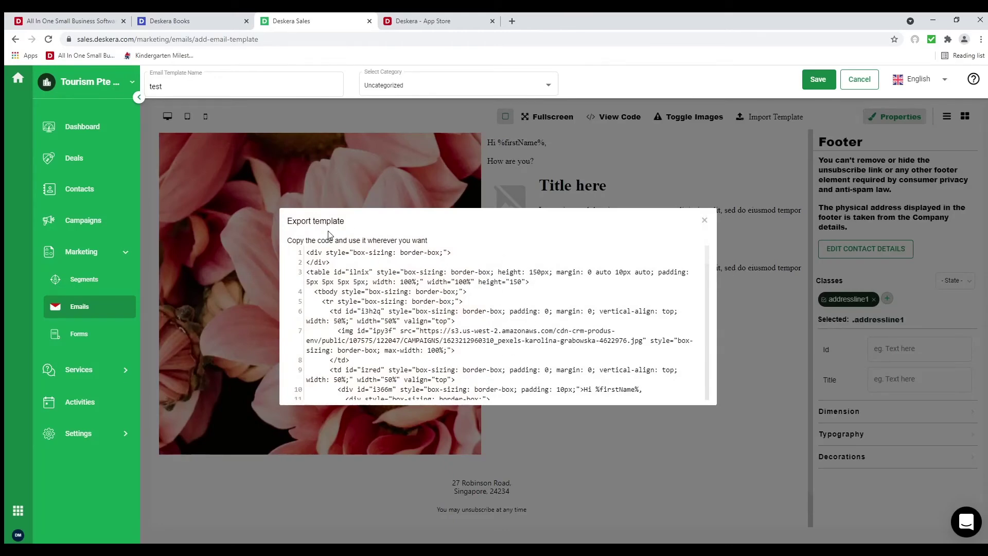
pyautogui.click(705, 221)
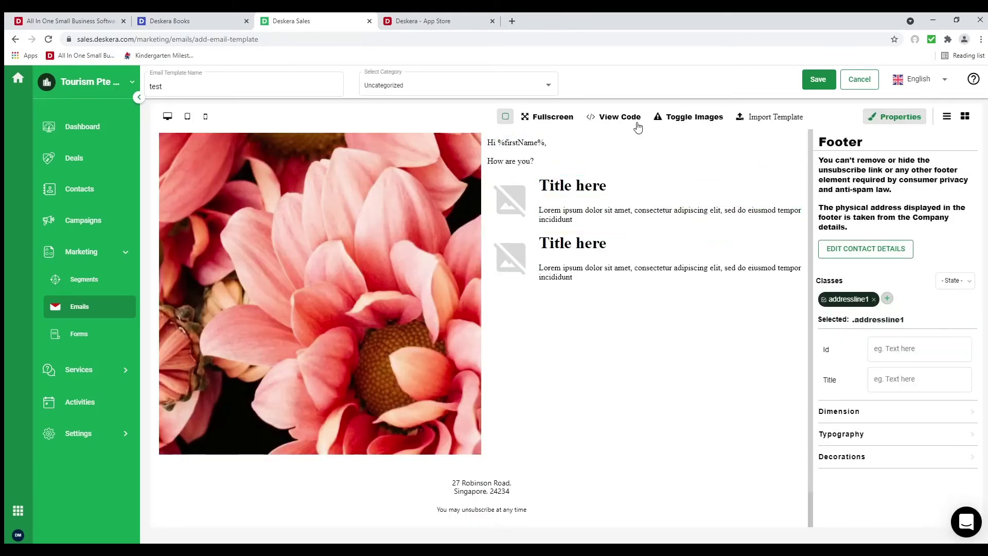
pyautogui.click(685, 119)
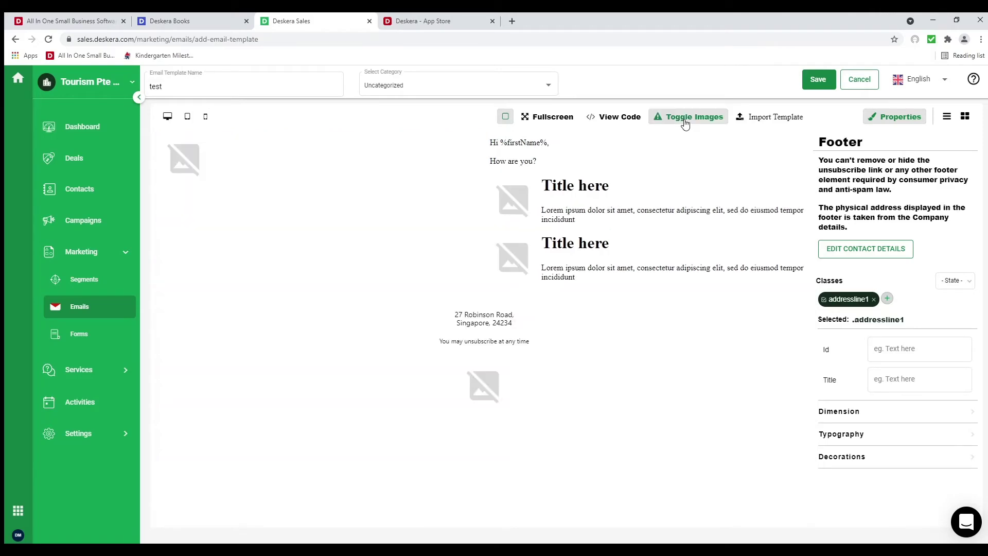
pyautogui.click(685, 121)
pyautogui.click(767, 117)
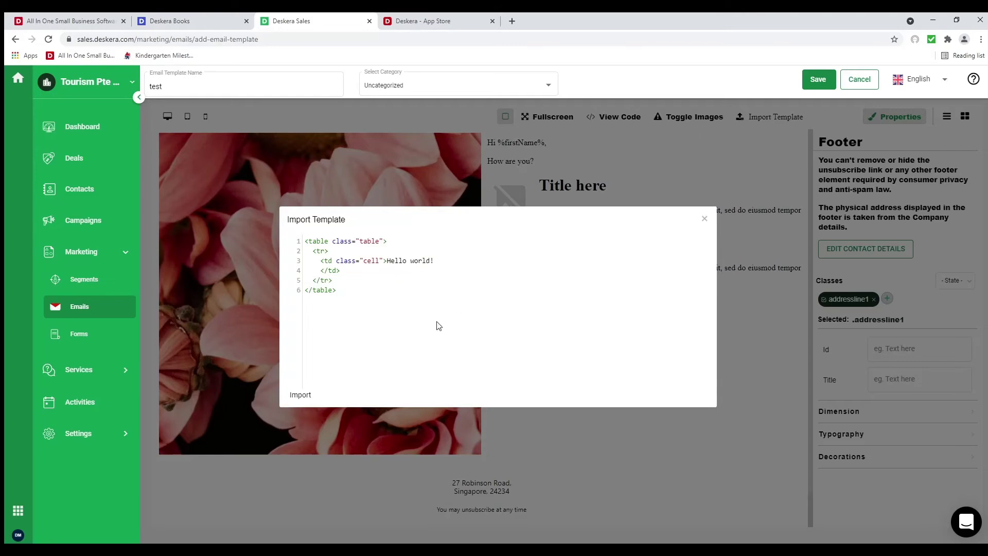
pyautogui.click(704, 219)
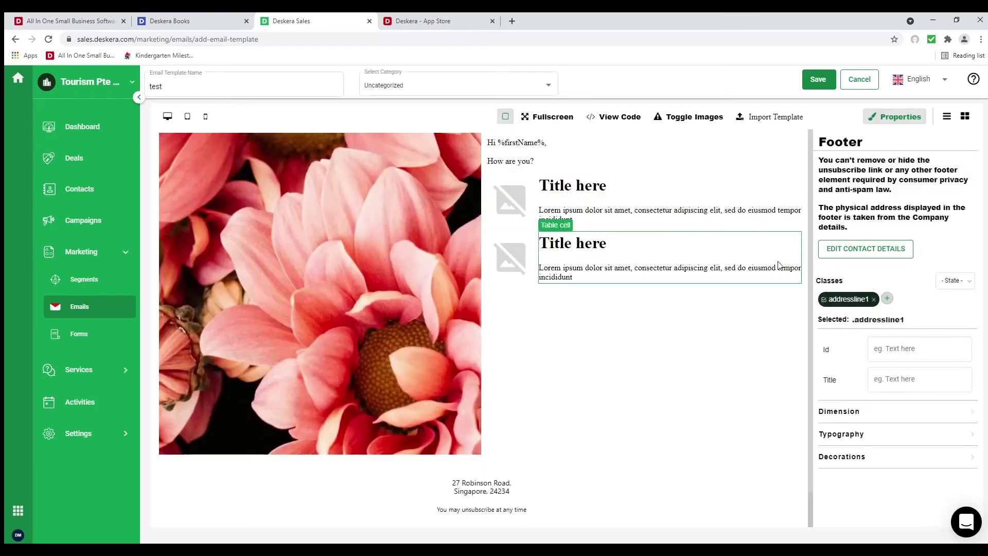
# Step: Cycle the preview through tablet and mobile widths, ending on desktop width
pyautogui.click(187, 116)
pyautogui.click(205, 118)
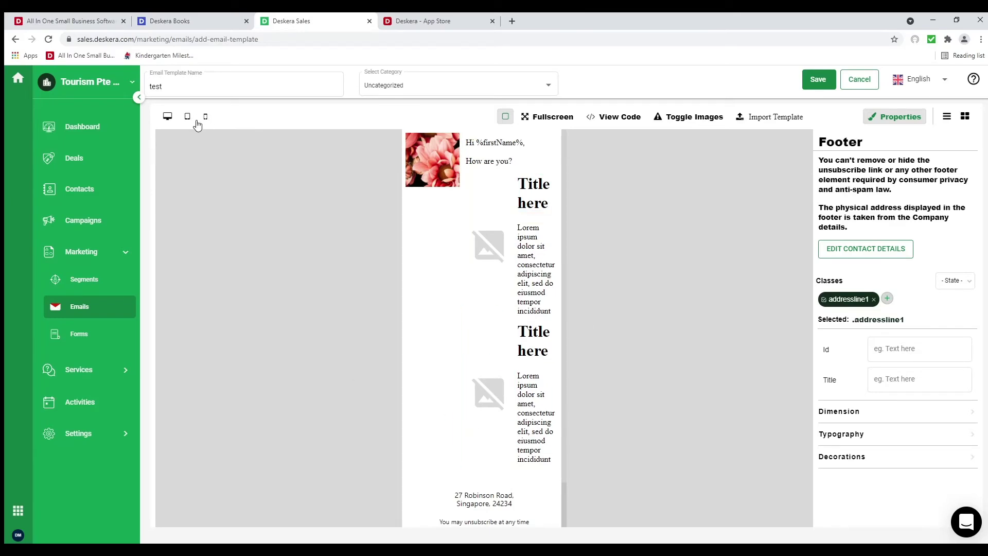
pyautogui.click(167, 116)
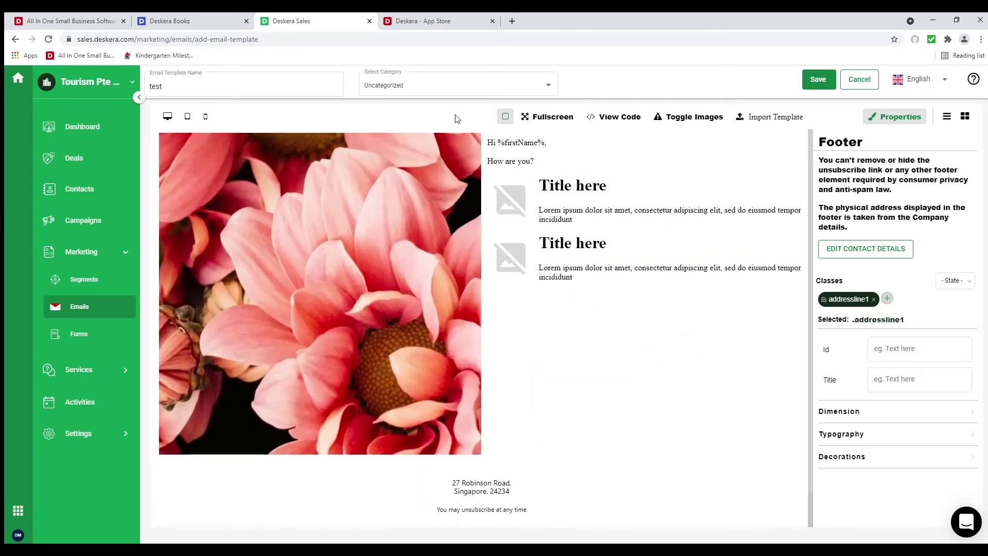
# Step: Save the test template, then begin a new Contact form and advance to field selection
pyautogui.click(830, 83)
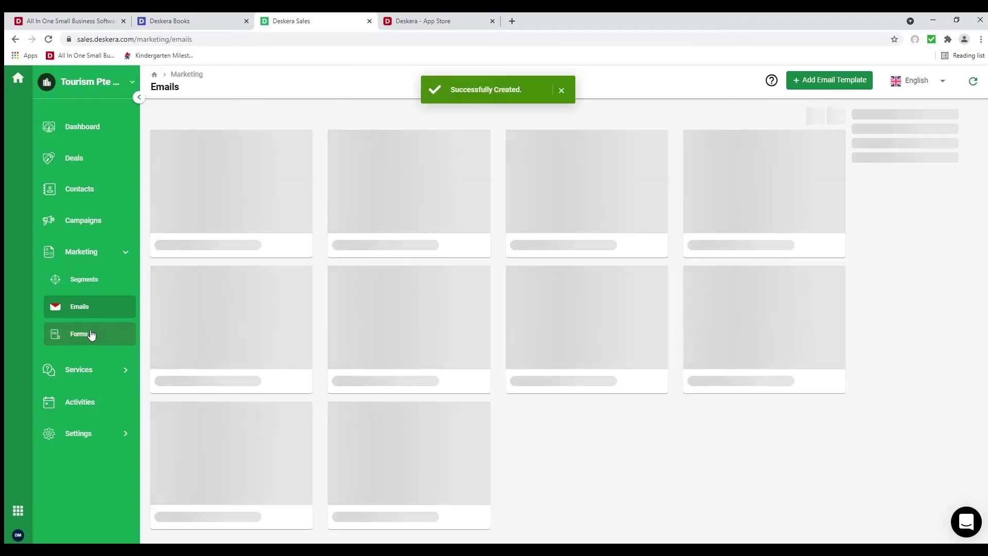
pyautogui.click(93, 335)
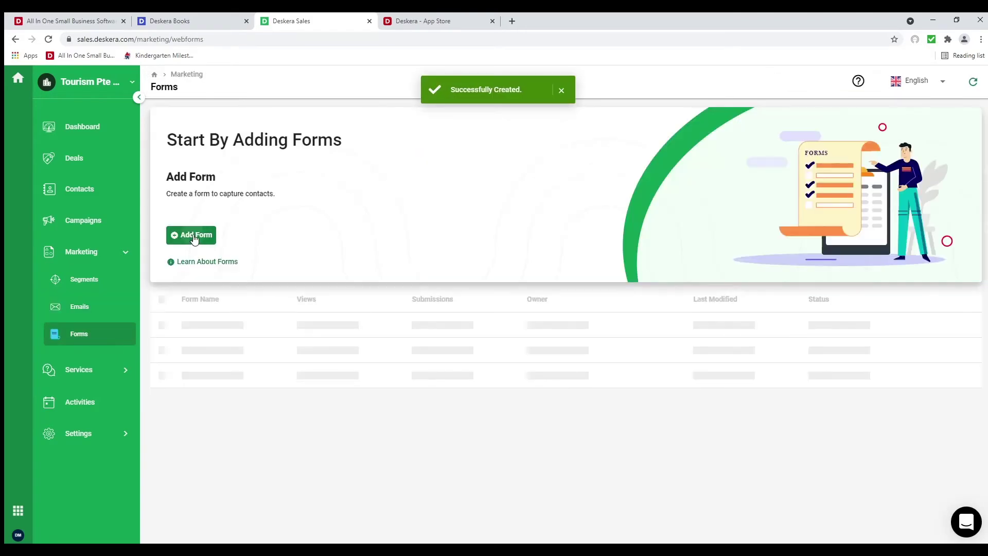
pyautogui.click(193, 233)
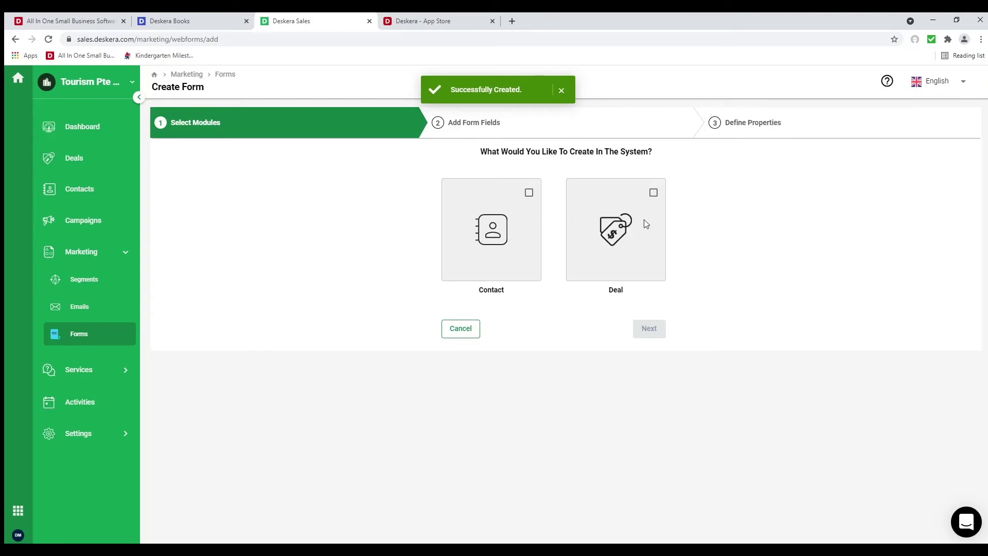
pyautogui.click(530, 193)
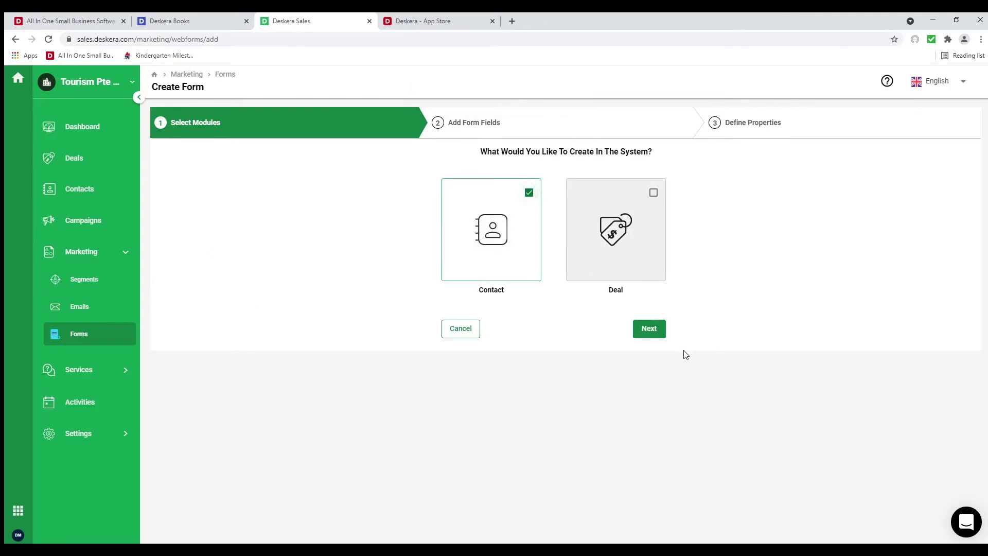
pyautogui.click(651, 330)
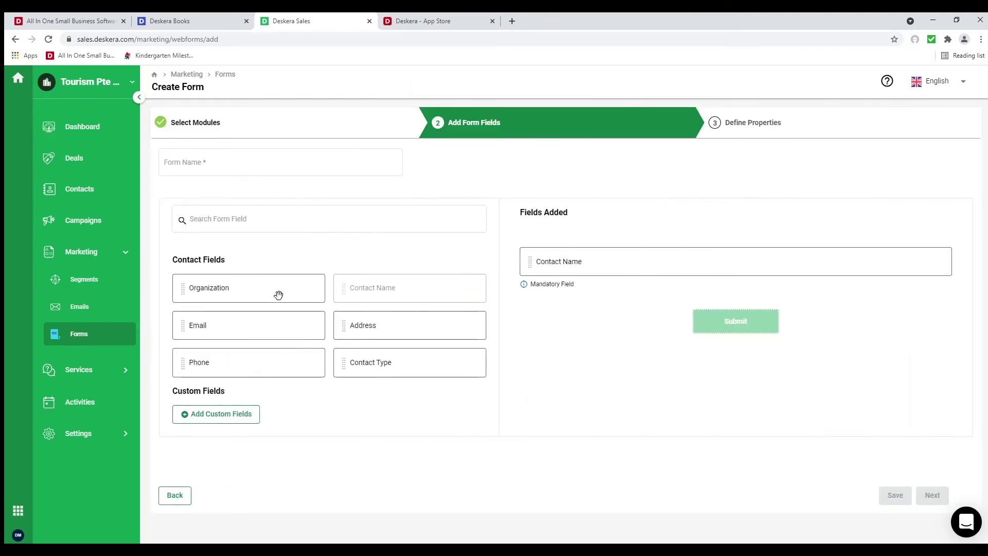
# Step: Add Email, Phone and Address fields to the form and make Email mandatory
pyautogui.moveTo(261, 324); pyautogui.dragTo(591, 296)
pyautogui.moveTo(242, 370); pyautogui.dragTo(515, 342)
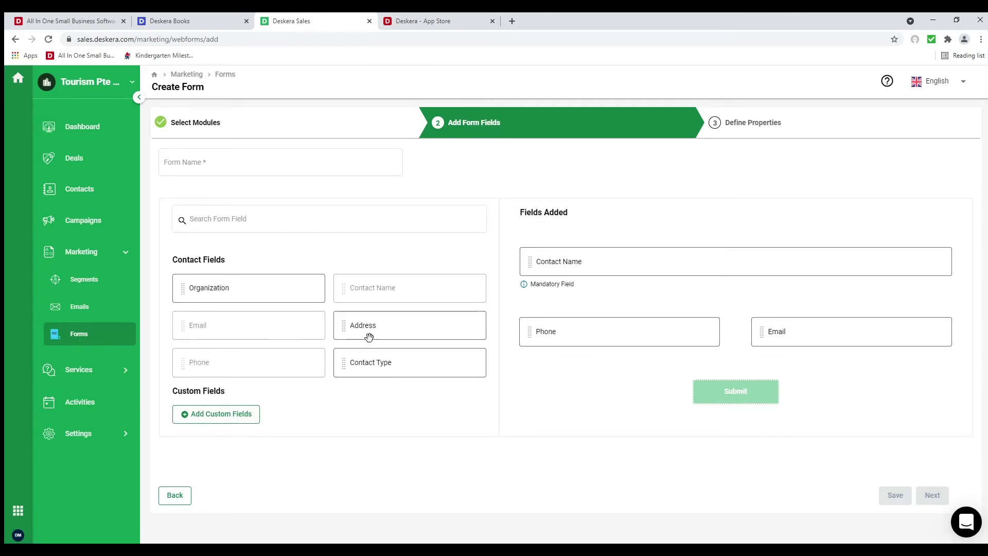
pyautogui.moveTo(369, 337); pyautogui.dragTo(581, 366)
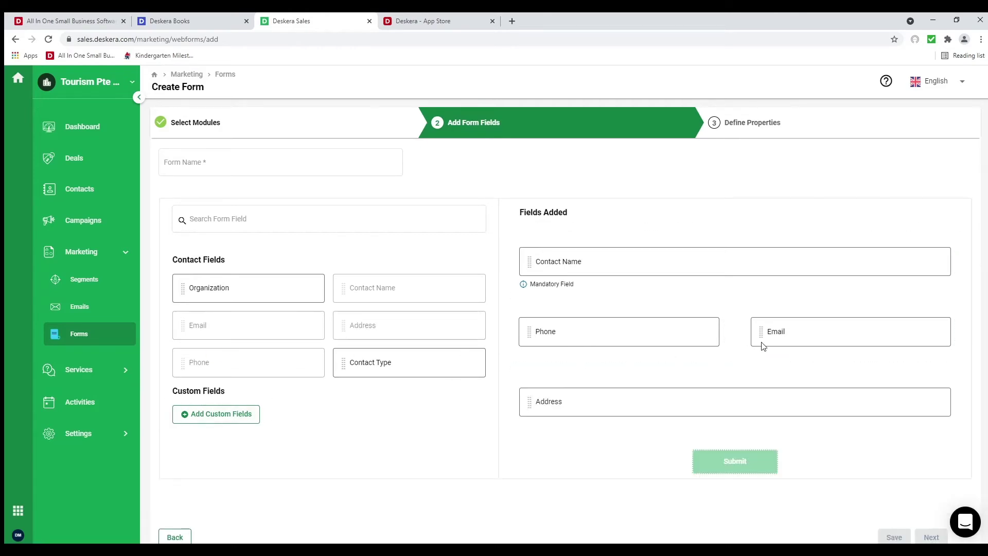
pyautogui.click(794, 341)
pyautogui.click(901, 312)
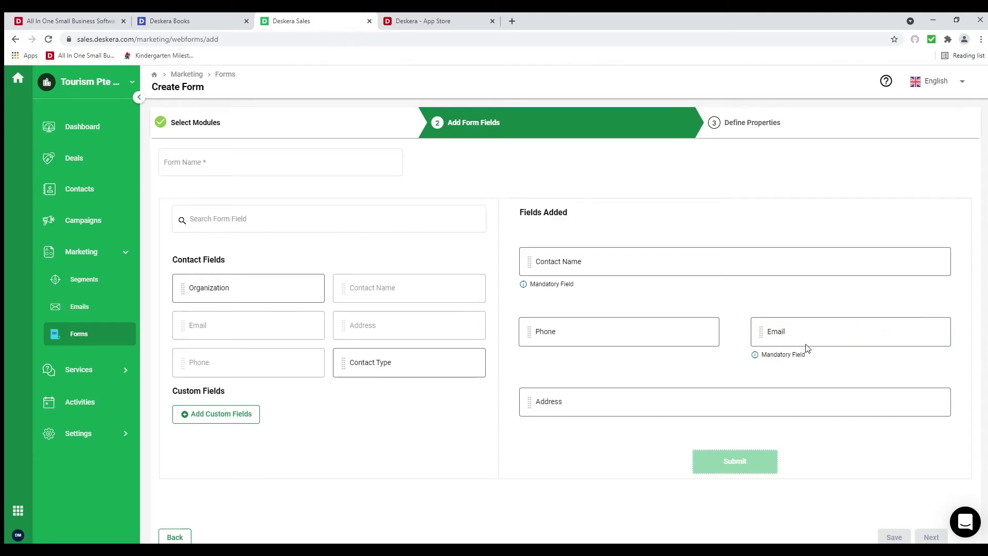
pyautogui.click(613, 343)
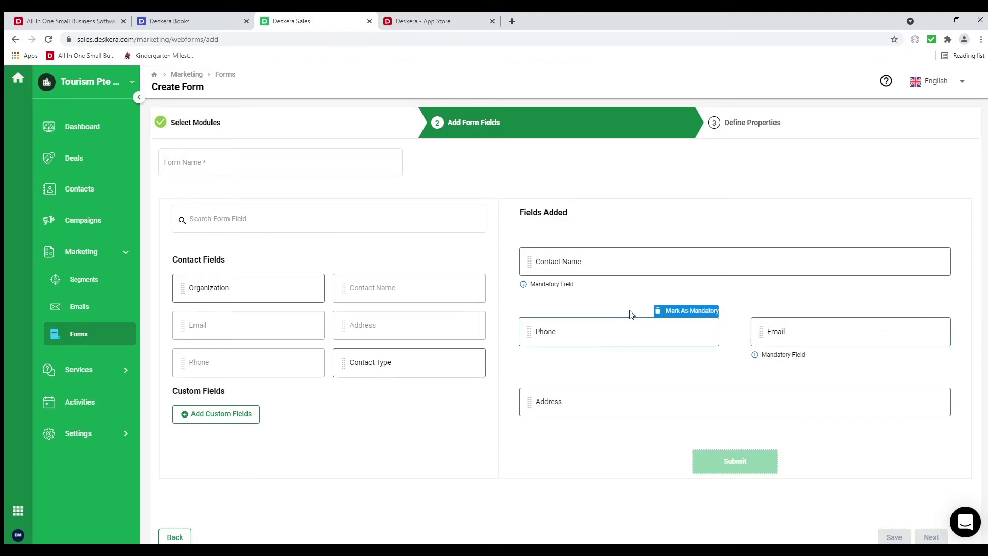
pyautogui.click(686, 409)
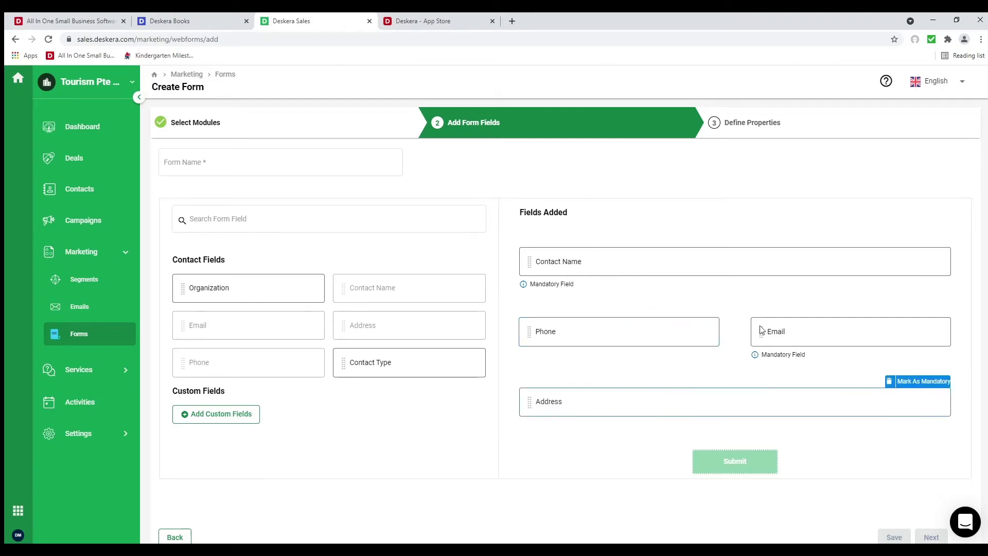
# Step: Name the form 'Contacts'
pyautogui.click(301, 173)
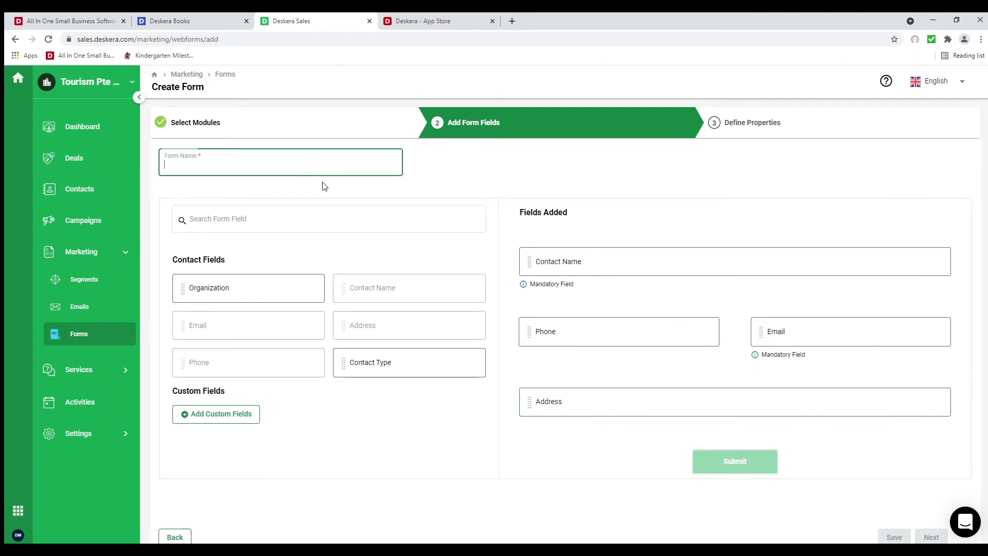
pyautogui.write('Conta')
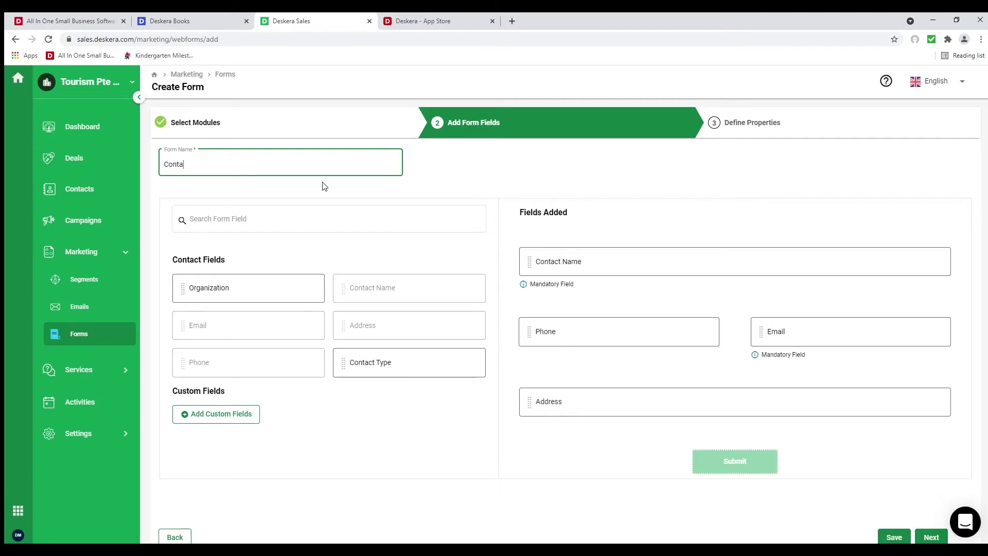
pyautogui.write('cts')
pyautogui.scroll(-1, 732, 401)
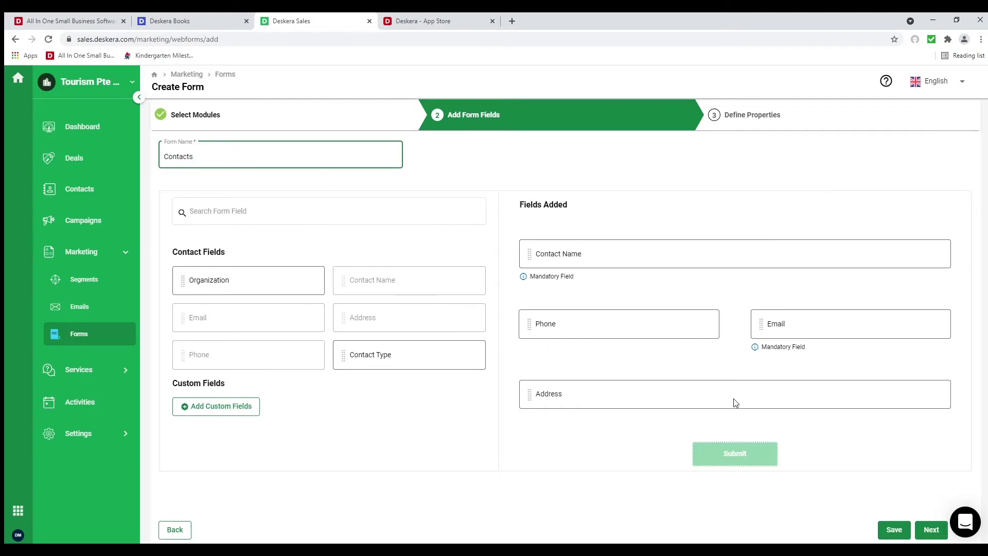
# Step: On the properties step, keep Display Thank You Message rather than a redirect
pyautogui.click(930, 531)
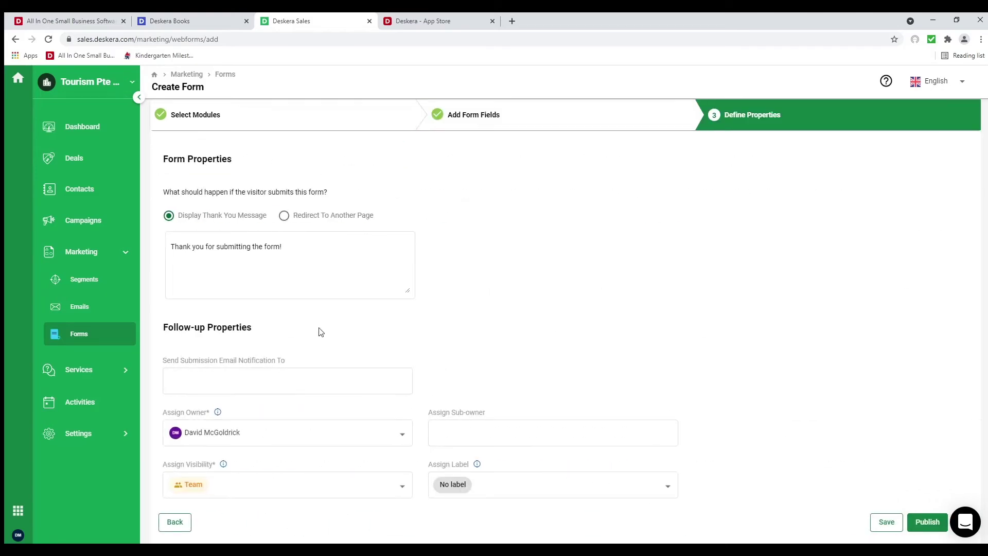
pyautogui.click(302, 274)
pyautogui.click(285, 216)
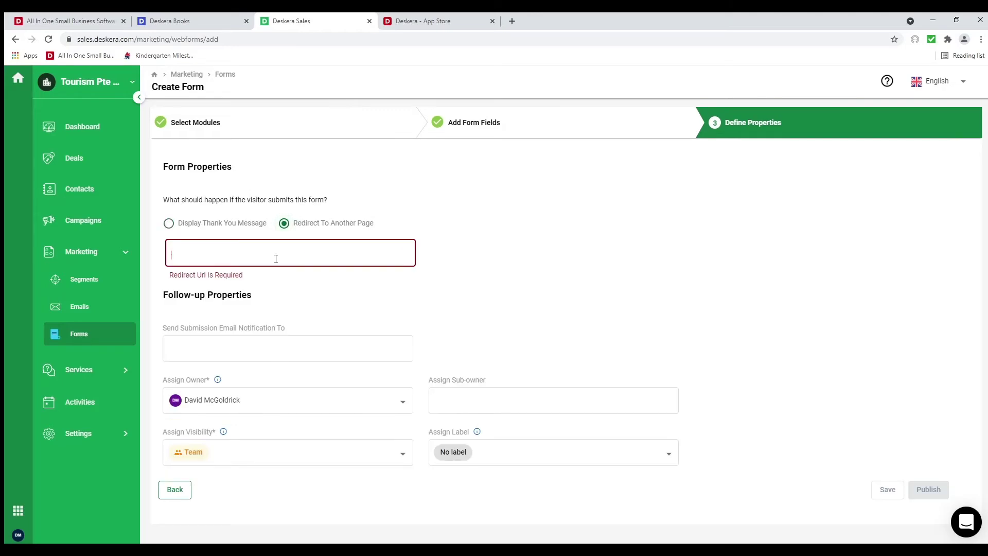
pyautogui.click(200, 223)
# Step: Send submission email notifications to the form owner
pyautogui.click(260, 394)
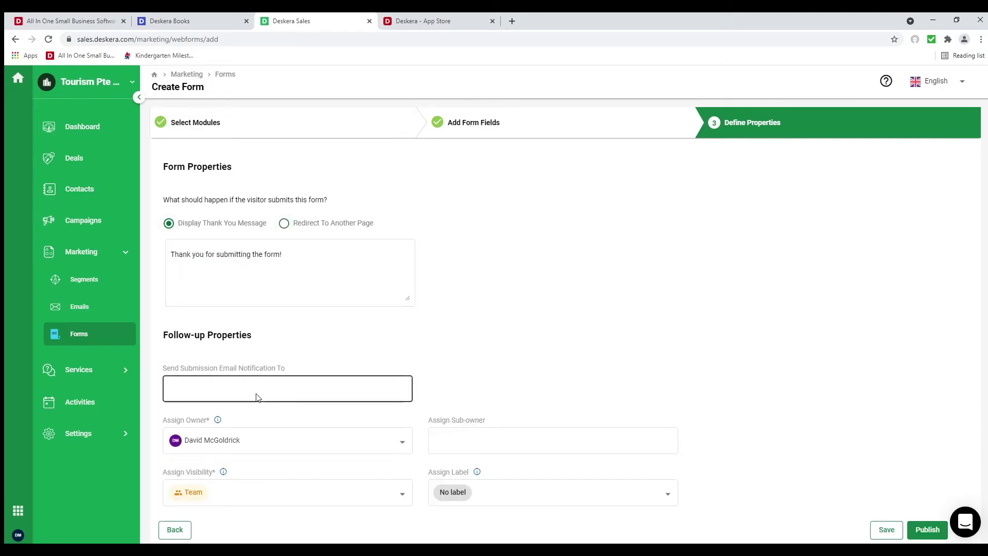
pyautogui.click(252, 418)
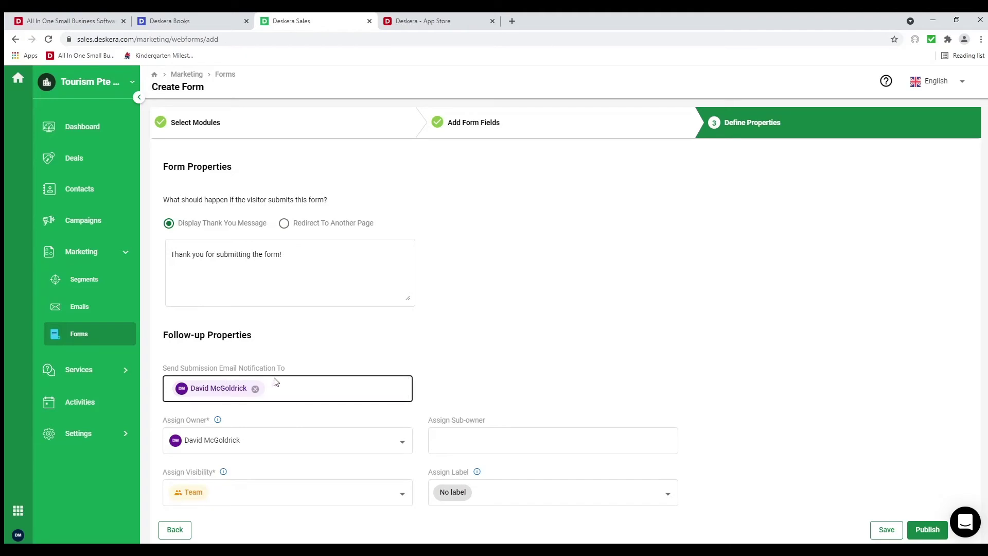
pyautogui.click(302, 412)
pyautogui.scroll(-1, 296, 435)
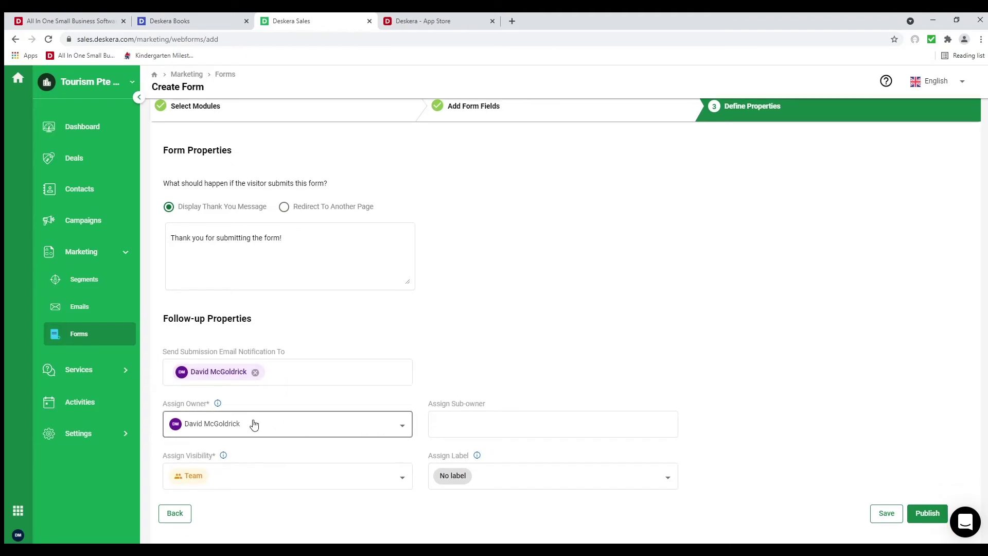
pyautogui.click(516, 420)
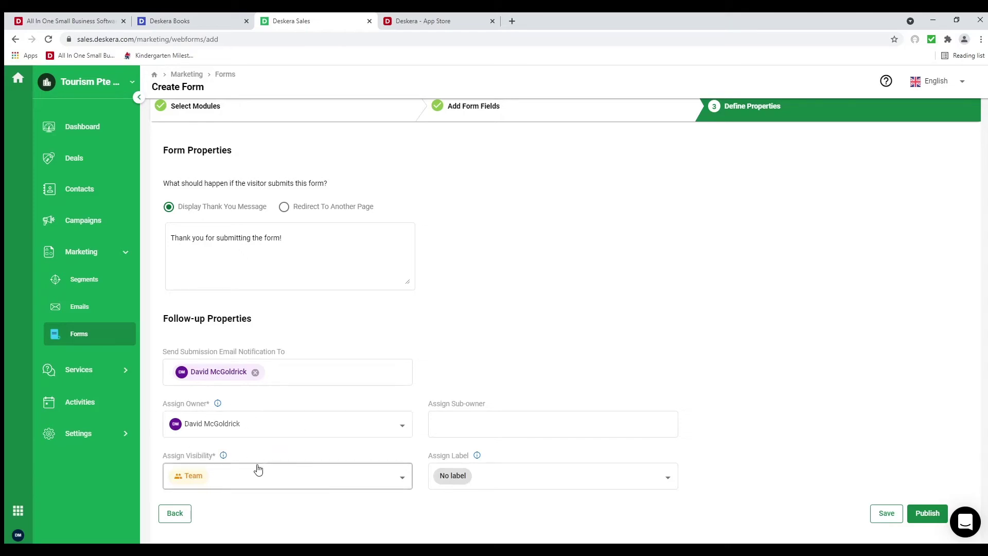
# Step: Label incoming contacts as Cold lead and publish the form
pyautogui.click(547, 474)
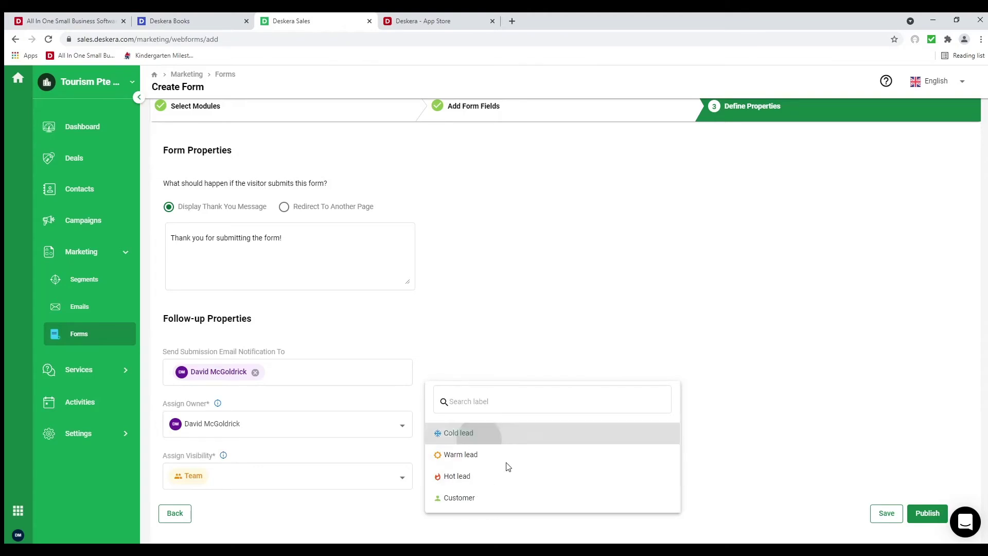
pyautogui.click(497, 435)
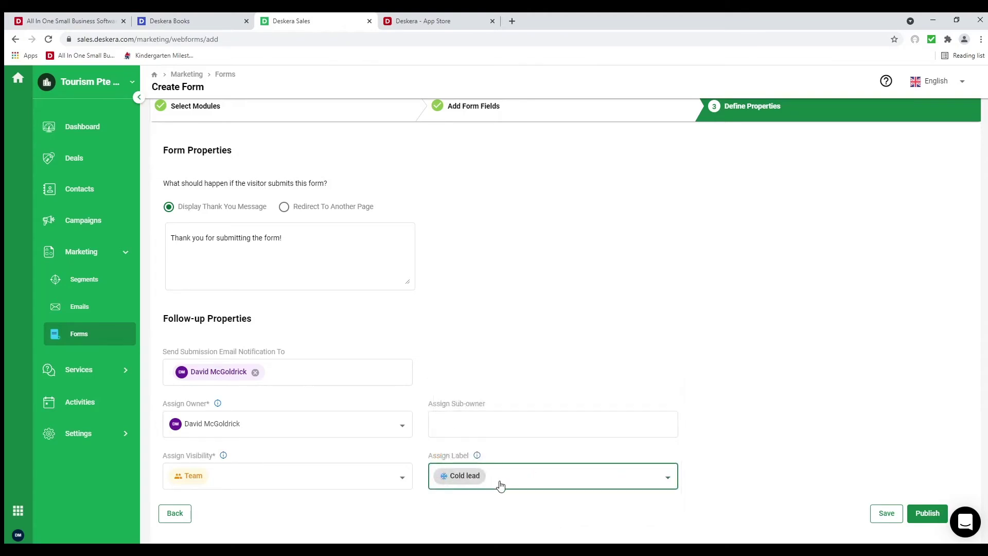
pyautogui.click(928, 513)
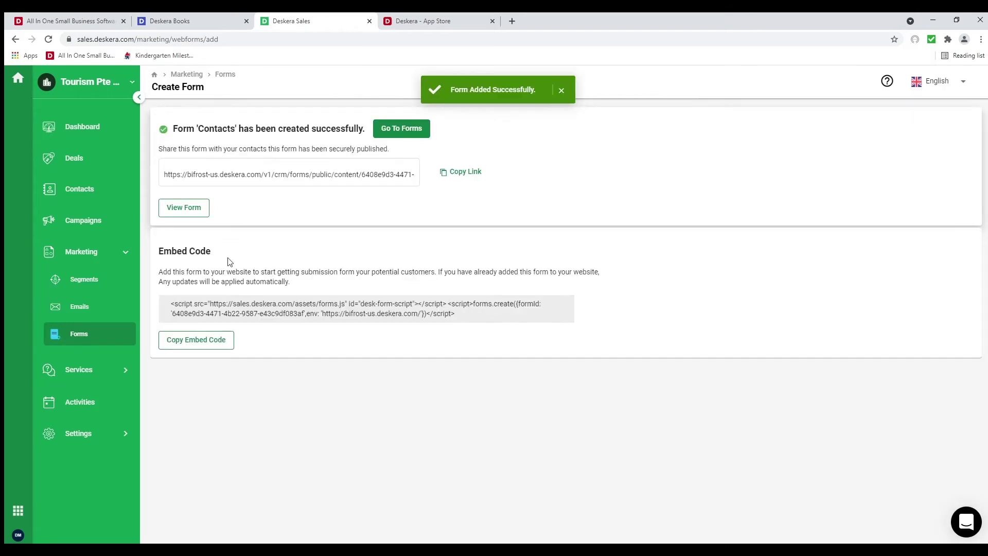
# Step: Select the embed code, preview the live Contacts form, then go to Campaigns
pyautogui.moveTo(171, 307); pyautogui.dragTo(509, 333)
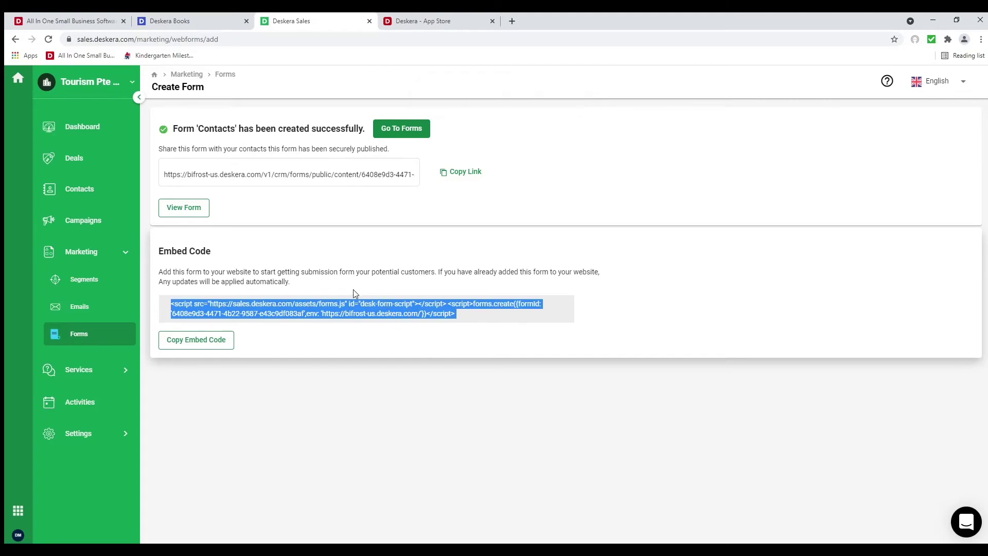
pyautogui.click(190, 207)
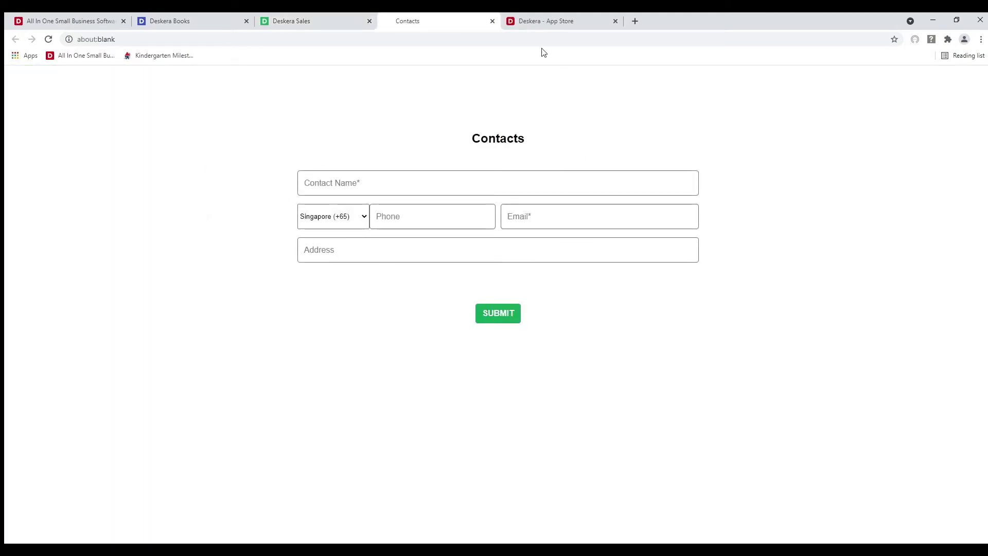
pyautogui.click(493, 21)
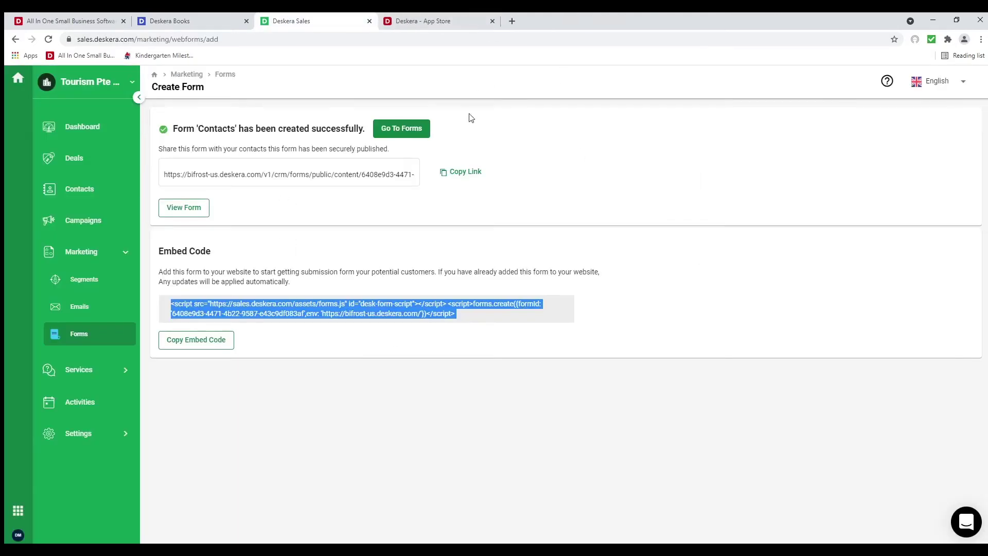
pyautogui.click(86, 217)
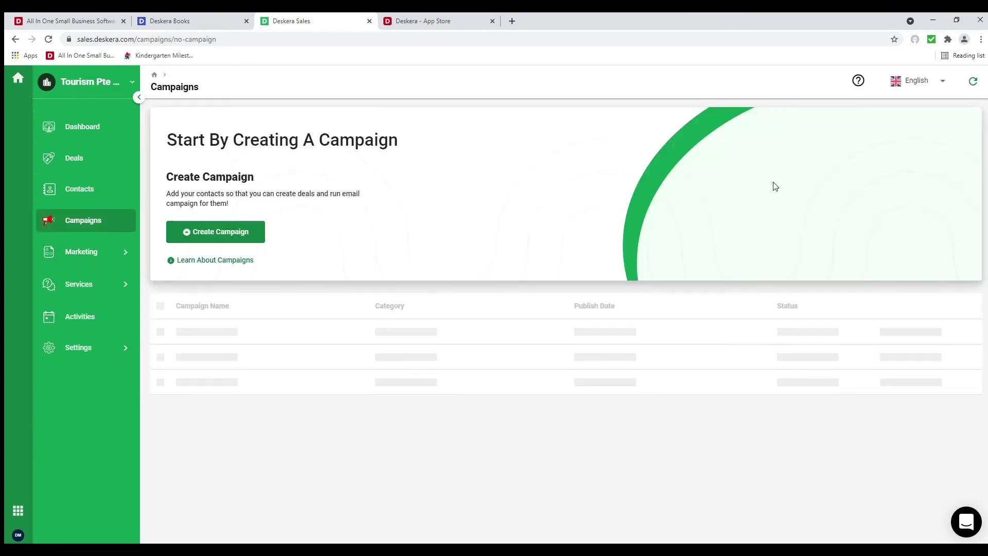
# Step: Create a new campaign named 'June 2021' with the subject 'June Travel Sales Event'
pyautogui.click(233, 232)
pyautogui.click(242, 222)
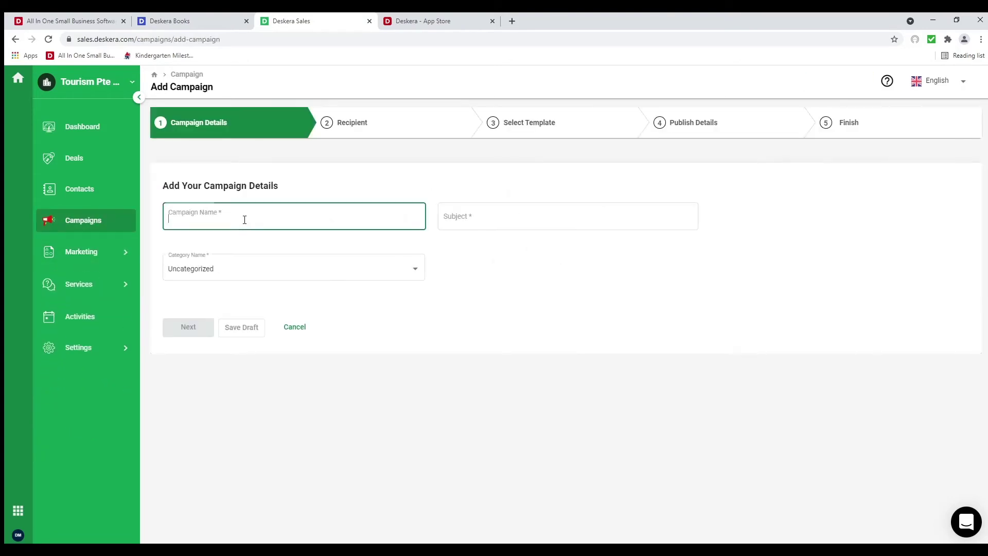
pyautogui.write('June 2021')
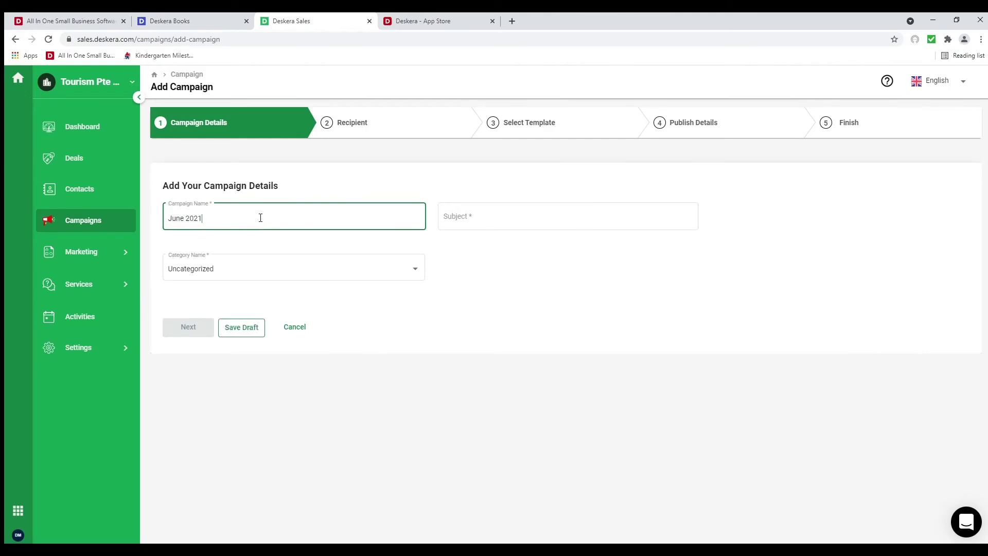
pyautogui.press('Tab')
pyautogui.write('J')
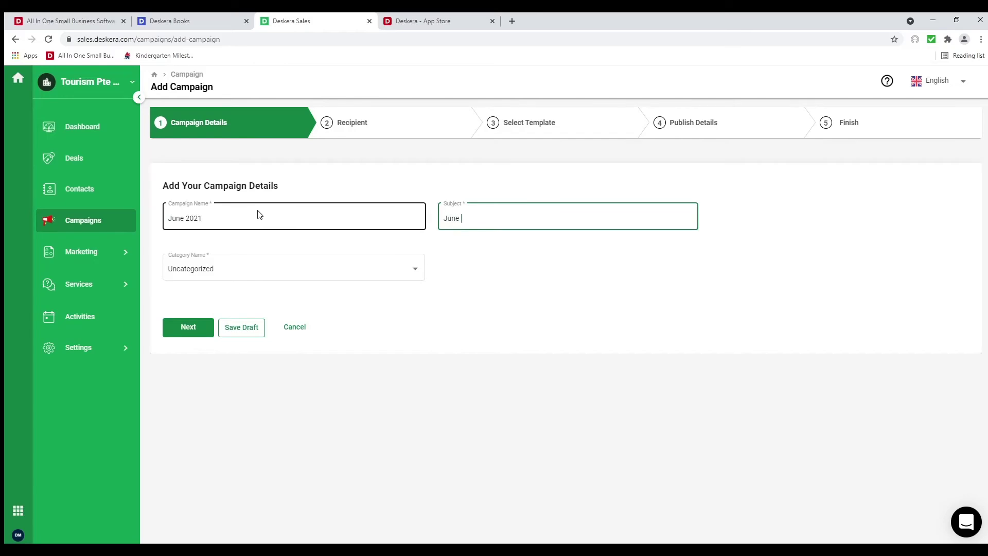
pyautogui.write('une Travel Sales Event')
# Step: Add and select a new 'Travel' campaign category, then continue to the Recipient step
pyautogui.click(262, 268)
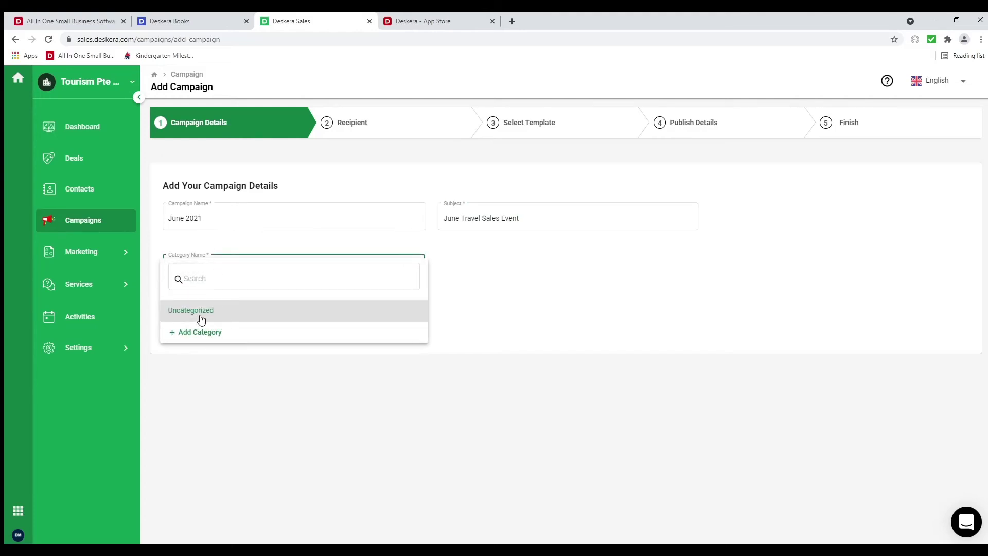
pyautogui.click(211, 333)
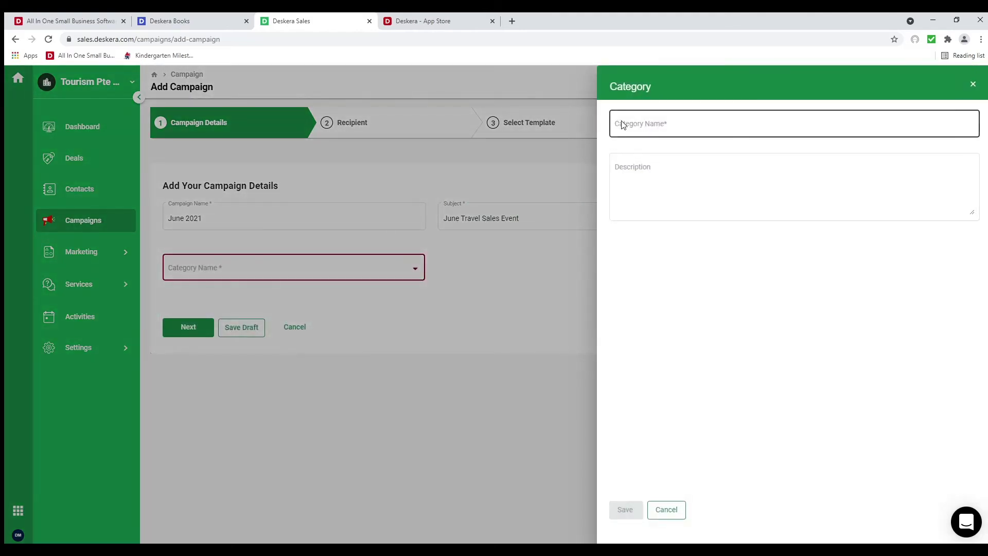
pyautogui.click(623, 126)
pyautogui.write('Travel')
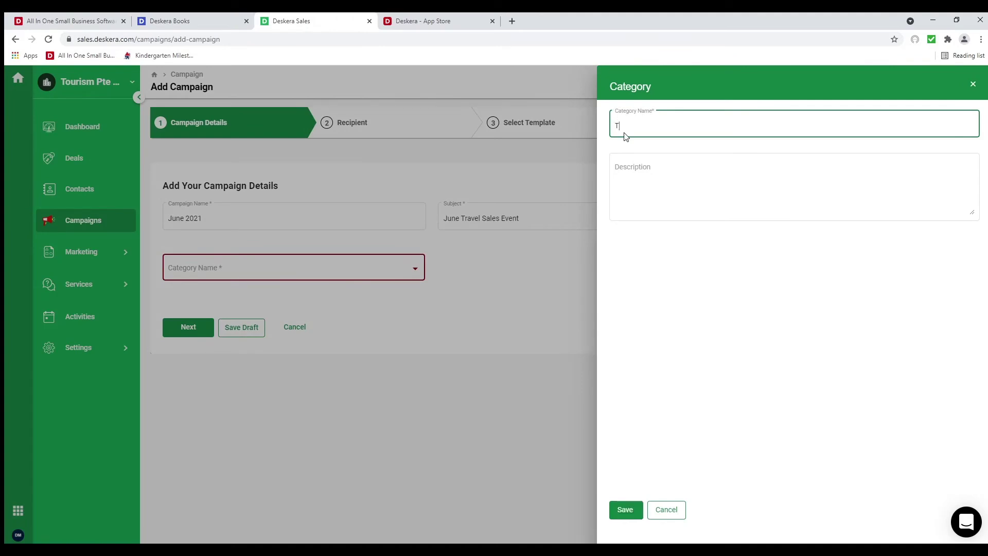
pyautogui.click(625, 510)
pyautogui.click(182, 327)
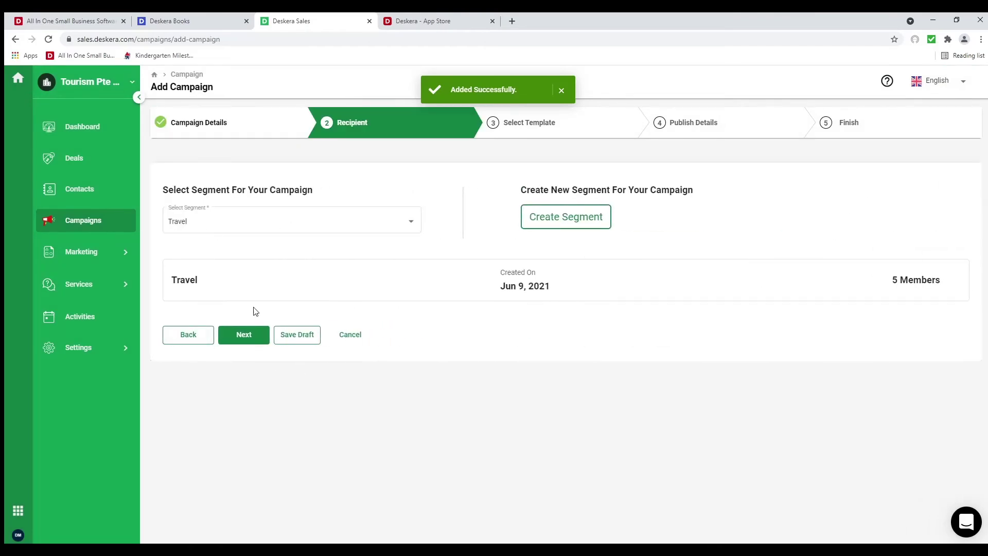
# Step: Save the orange 'Nothing is on sale' Email template 9 as the campaign email and reach Publish Details
pyautogui.click(251, 345)
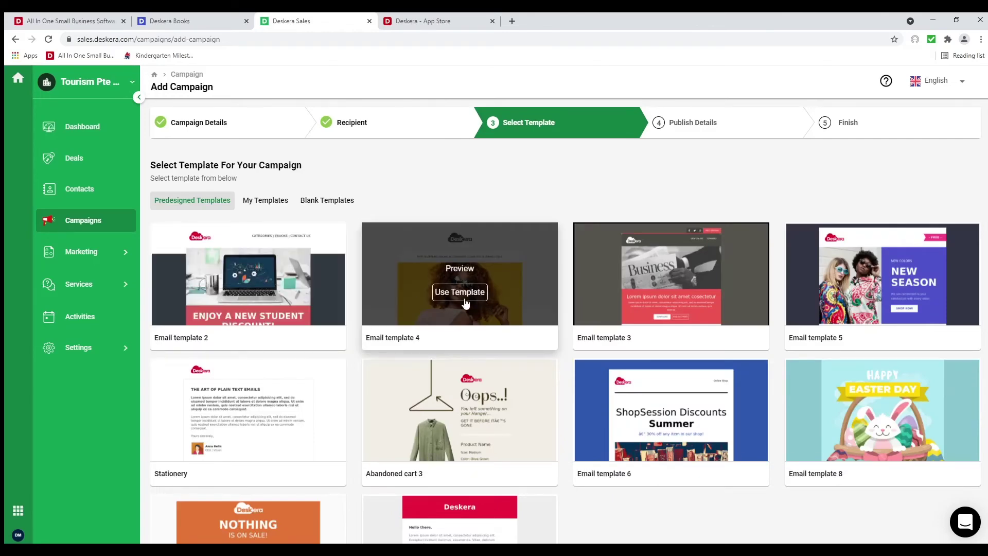
pyautogui.scroll(-3, 515, 406)
pyautogui.scroll(3, 466, 340)
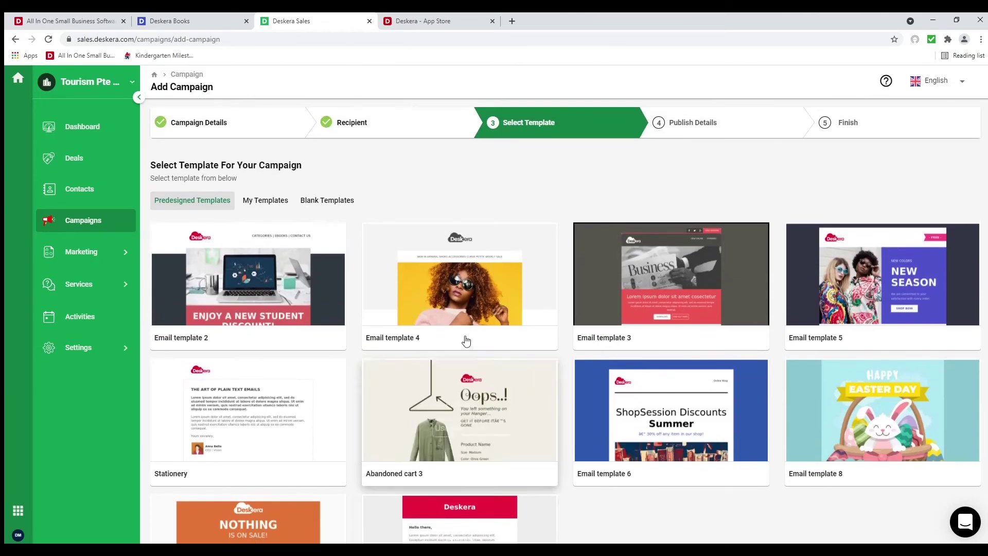
pyautogui.scroll(-1, 411, 438)
pyautogui.scroll(-2, 247, 433)
pyautogui.click(260, 413)
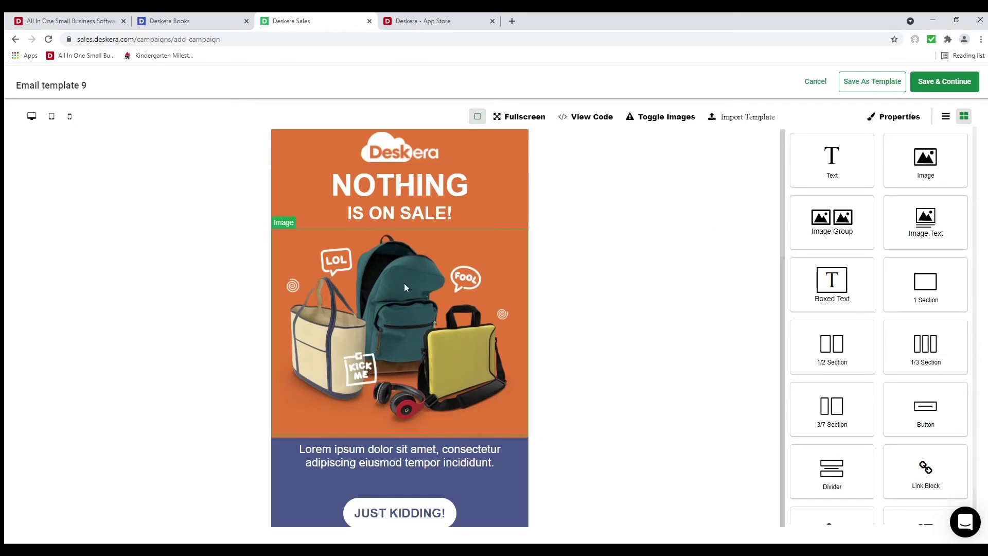
pyautogui.click(926, 85)
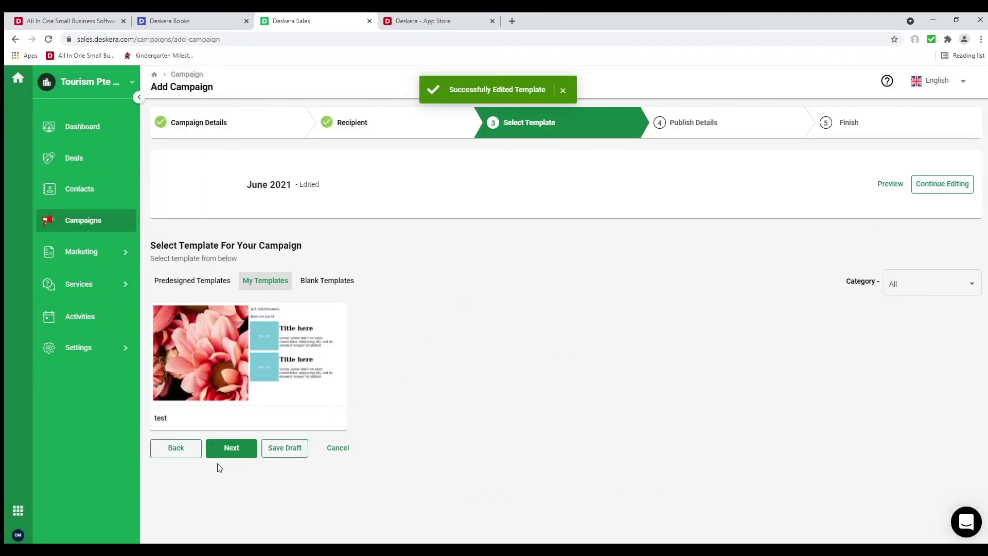
pyautogui.click(232, 450)
pyautogui.click(262, 211)
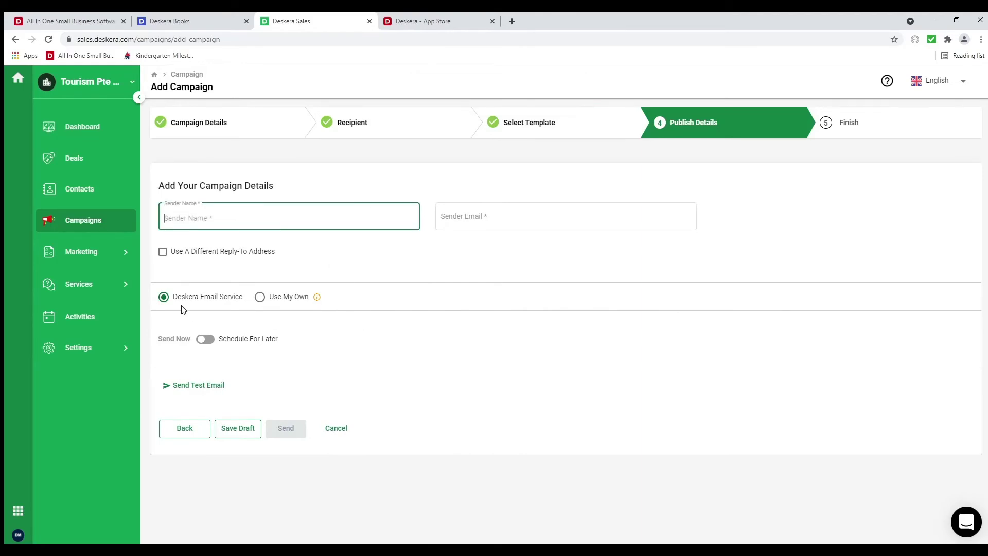
pyautogui.click(260, 298)
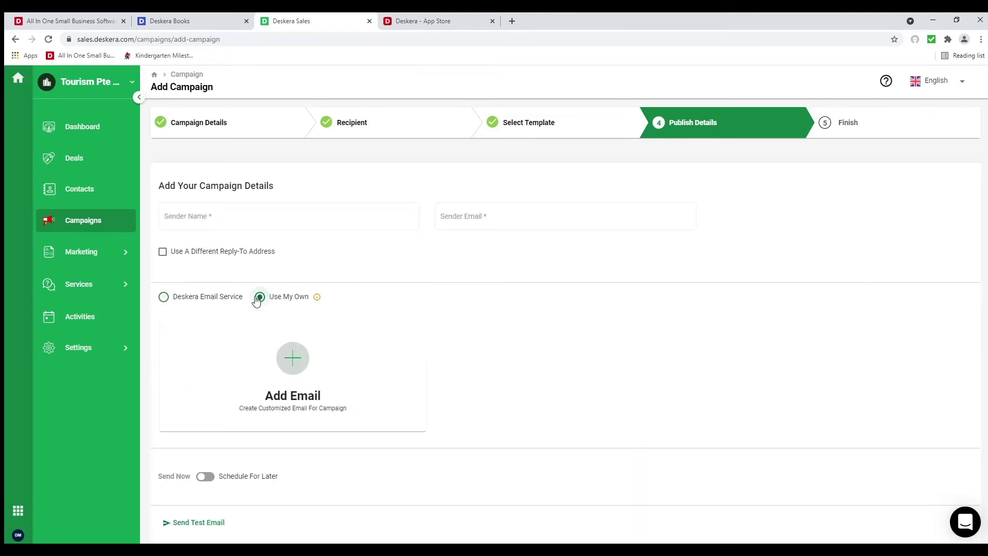
pyautogui.click(290, 359)
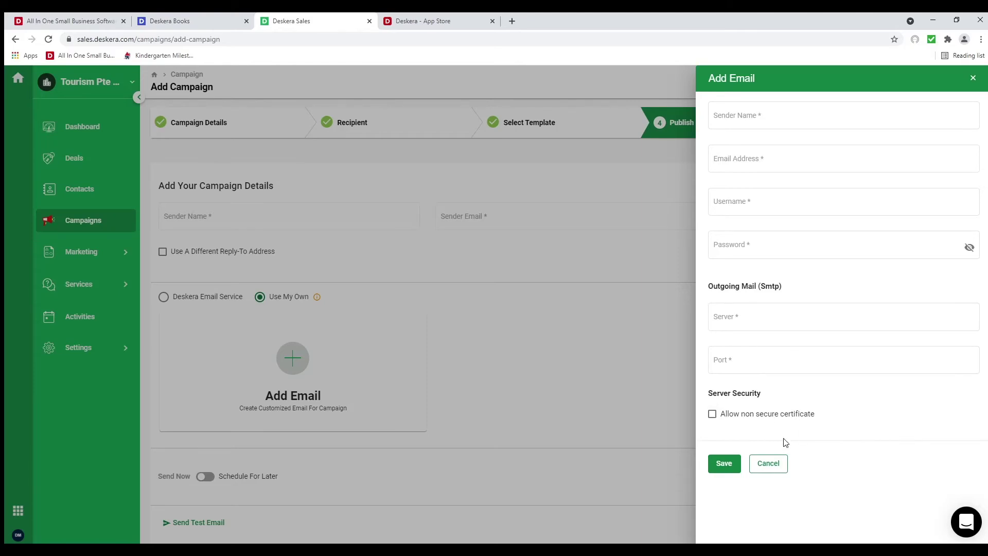
pyautogui.click(776, 464)
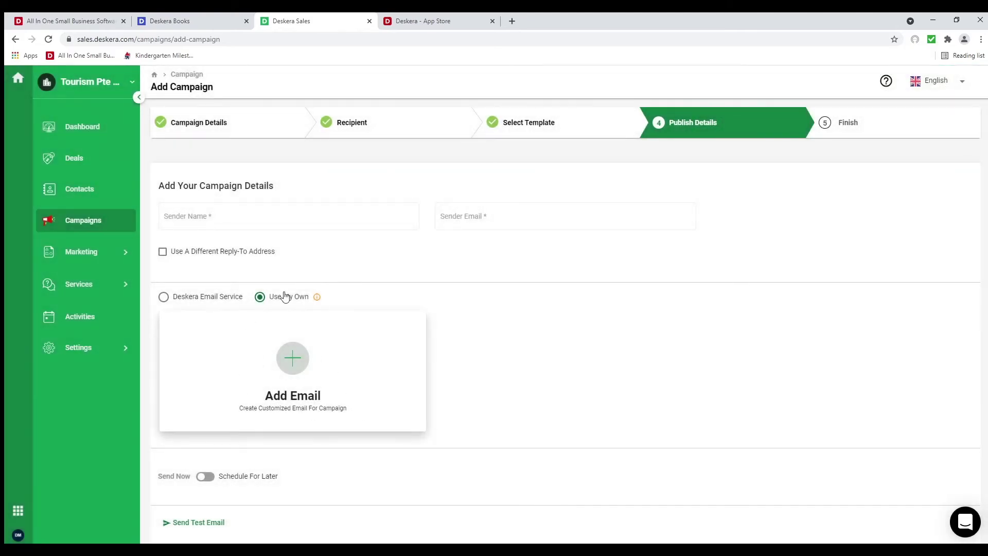
pyautogui.moveTo(317, 299)
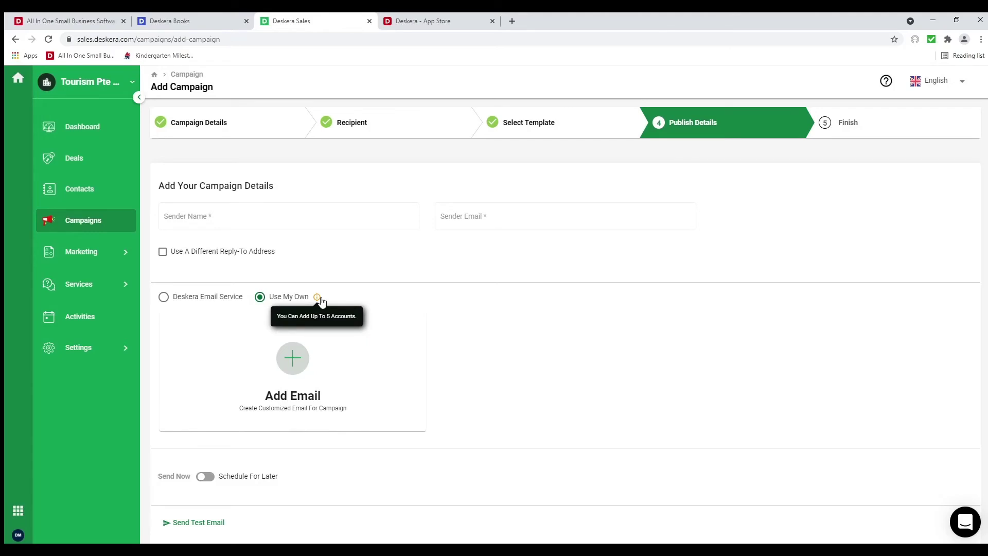
pyautogui.click(202, 298)
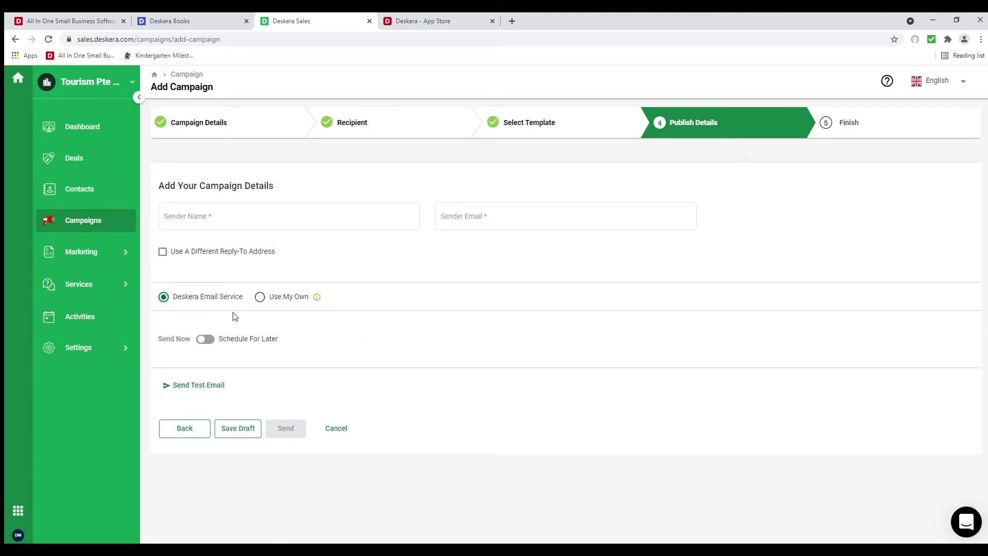
# Step: Enter the sender's name and email address, and request a verification link for it
pyautogui.click(211, 218)
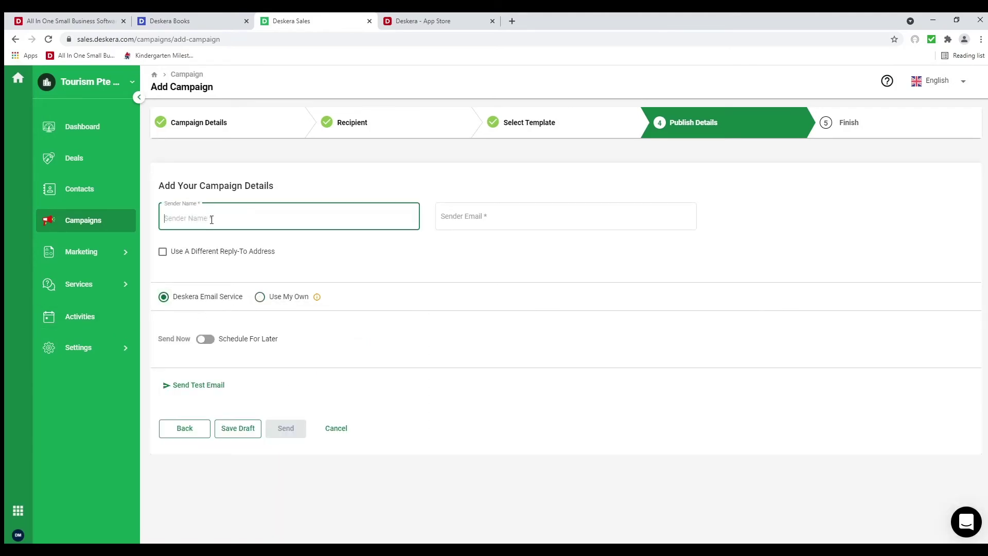
pyautogui.write('David')
pyautogui.press('Tab')
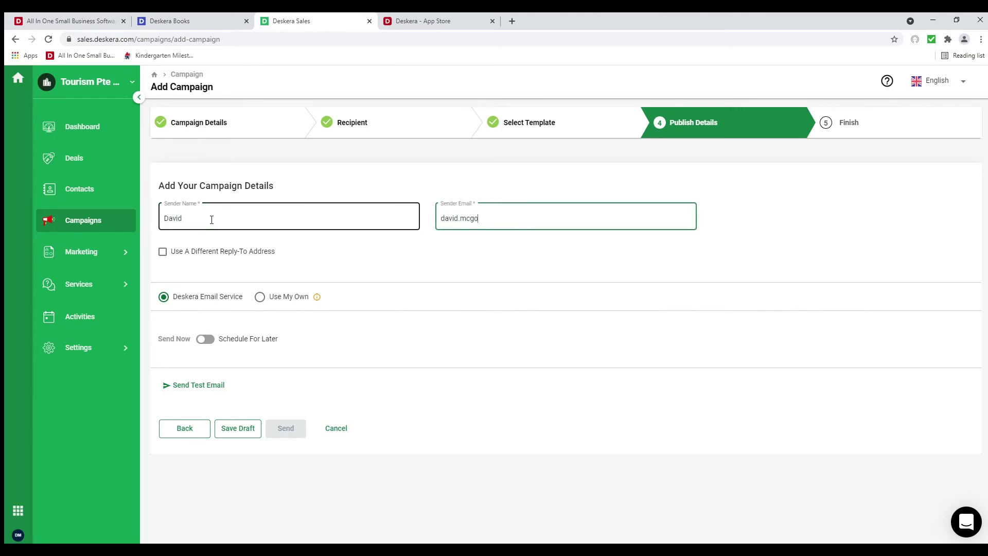
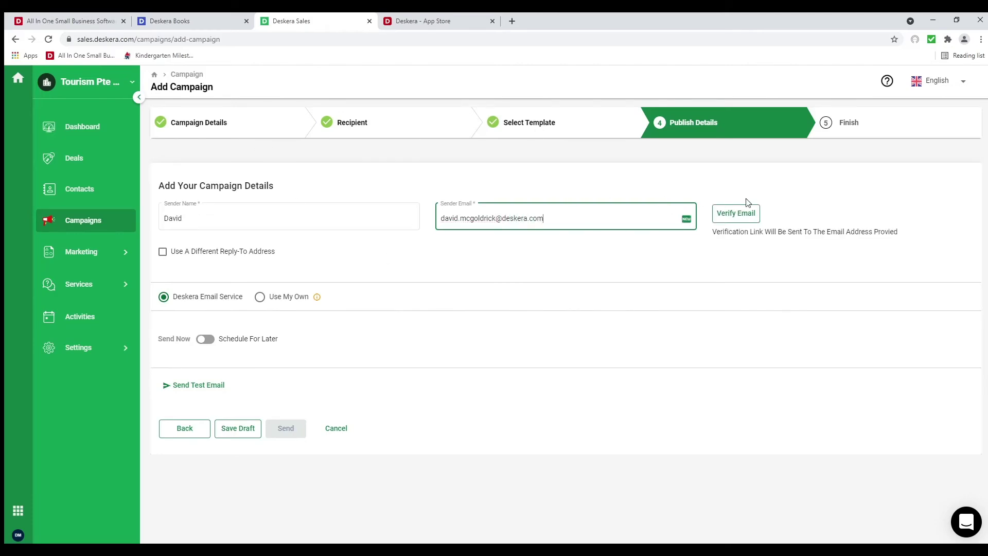
pyautogui.click(756, 214)
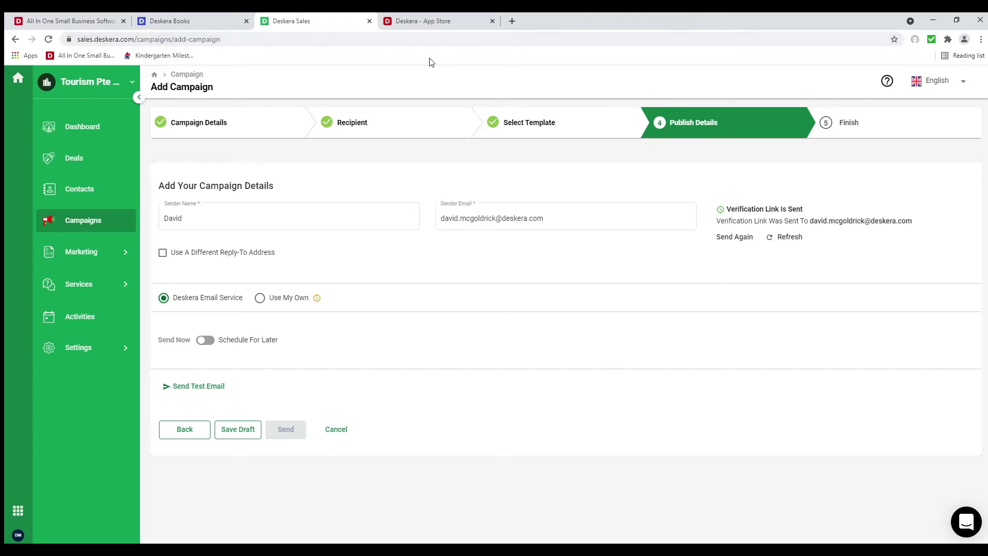
# Step: Schedule the campaign for 6/9/2021 at 5:00 PM once the sender is verified, then return to Campaigns
pyautogui.click(206, 340)
pyautogui.click(679, 345)
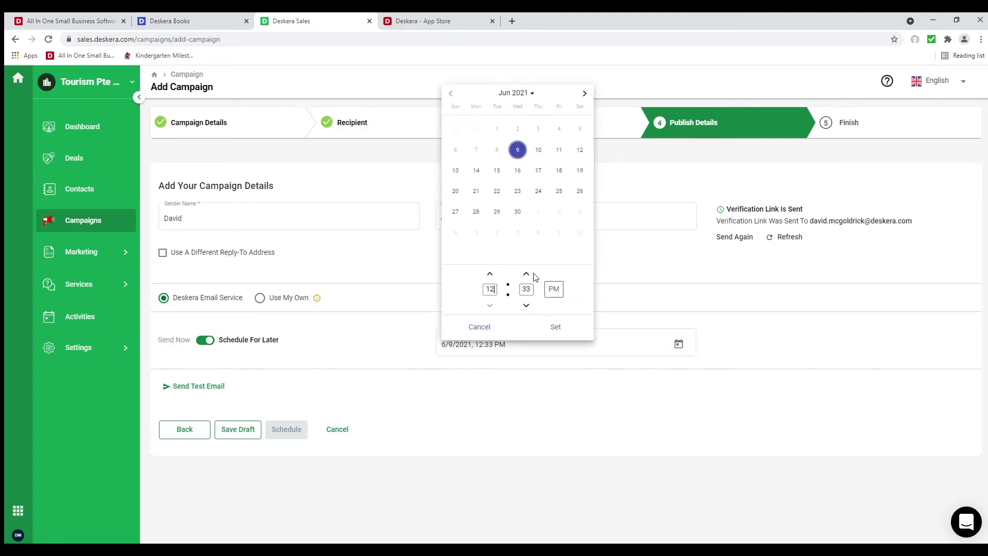
pyautogui.press('Tab')
pyautogui.click(561, 333)
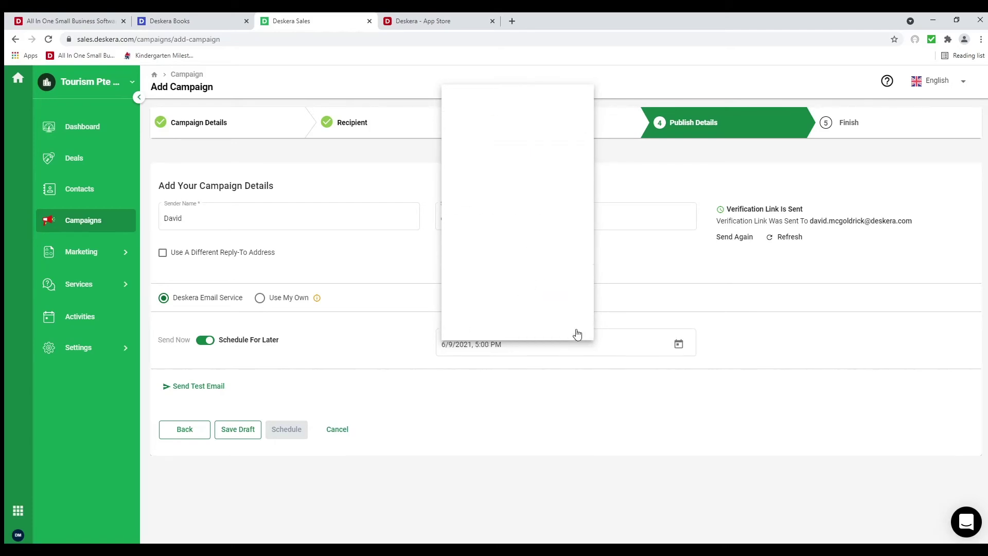
pyautogui.click(772, 239)
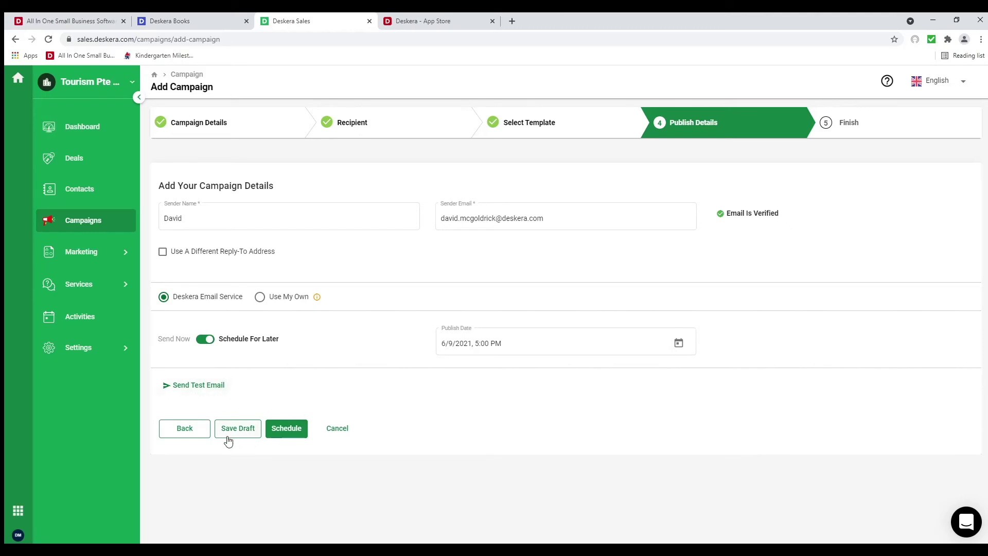
pyautogui.click(285, 430)
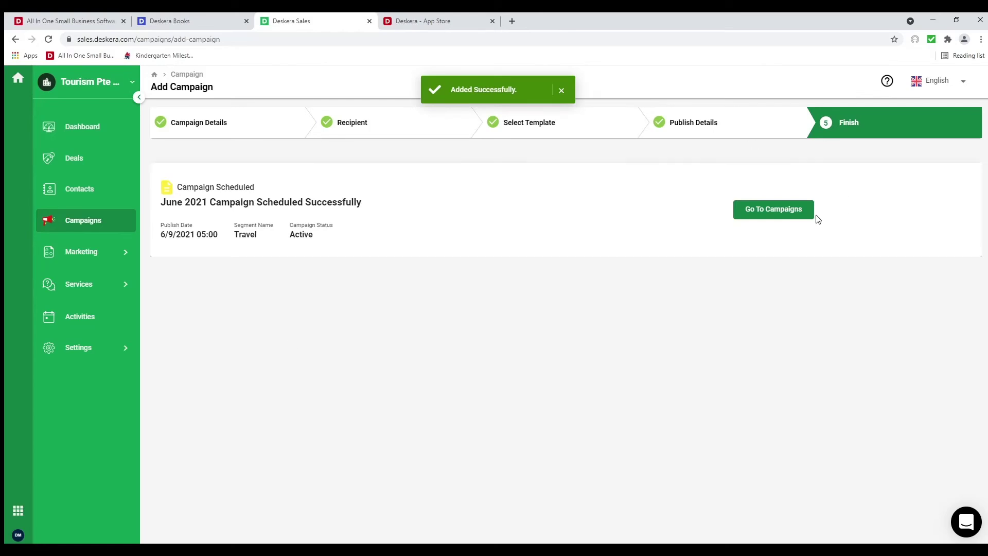
pyautogui.click(802, 212)
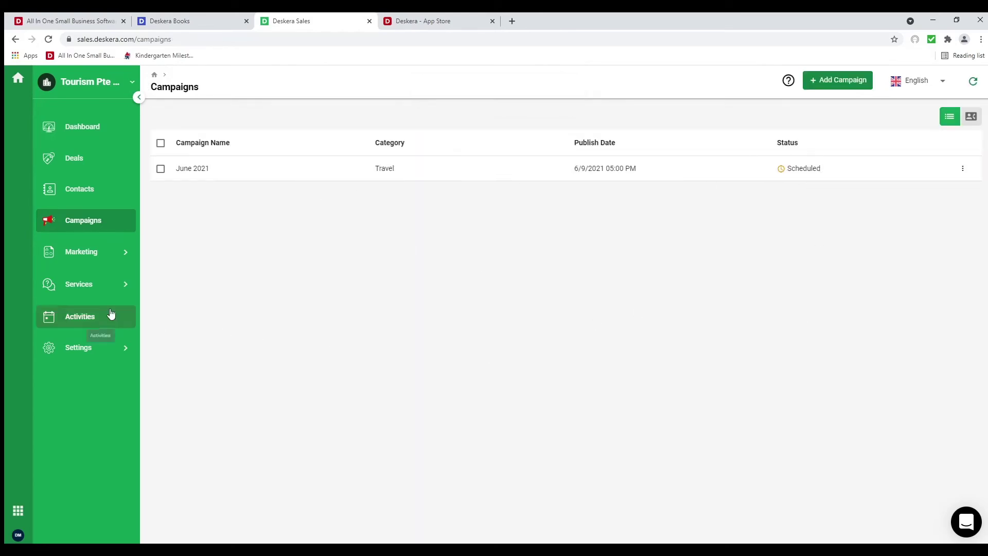
# Step: Start a new help article in the Services Guide pages
pyautogui.click(104, 294)
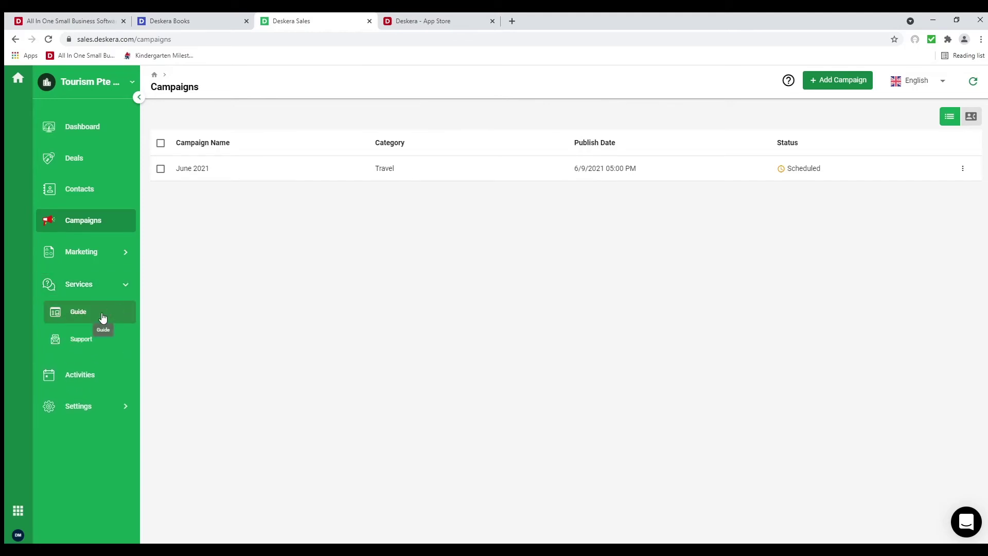
pyautogui.click(102, 317)
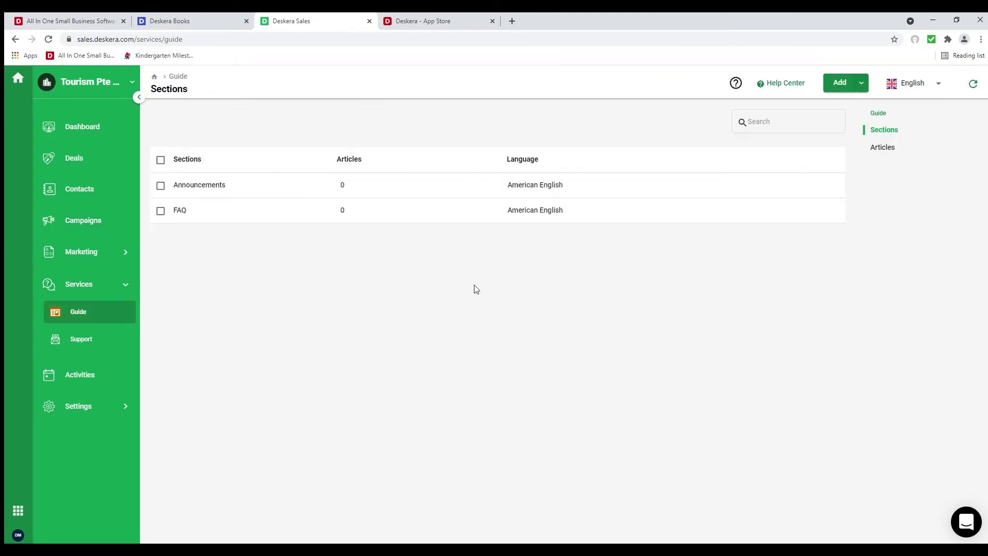
pyautogui.click(861, 84)
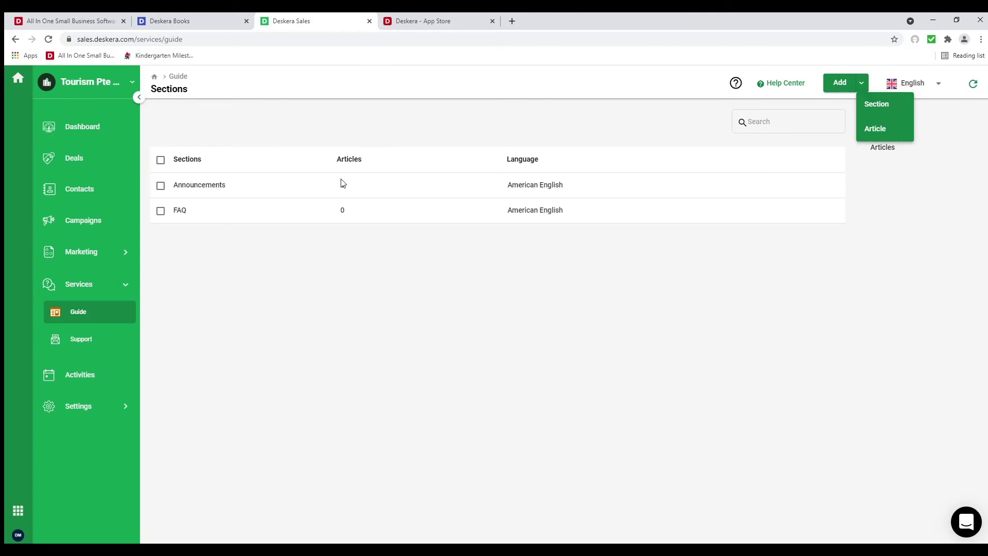
pyautogui.click(888, 133)
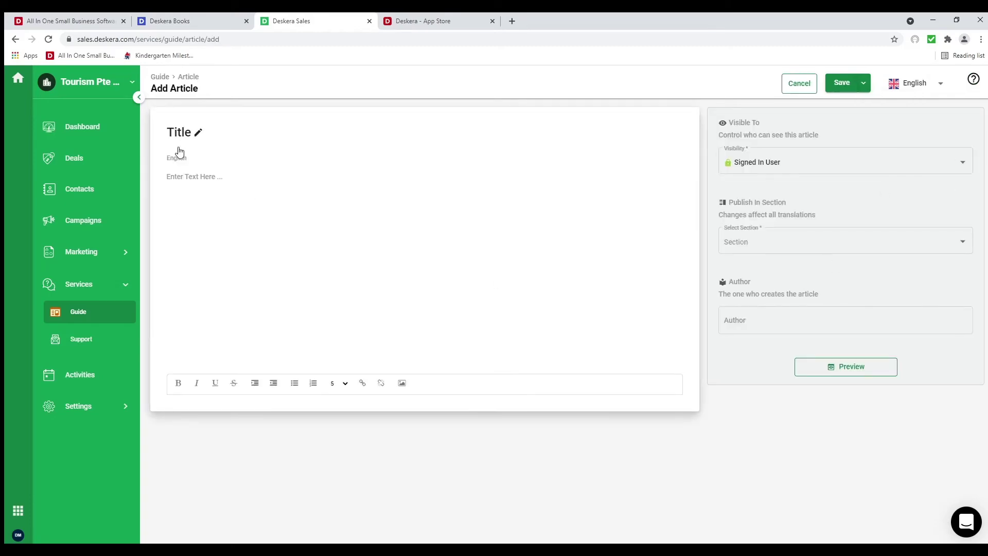
pyautogui.click(229, 138)
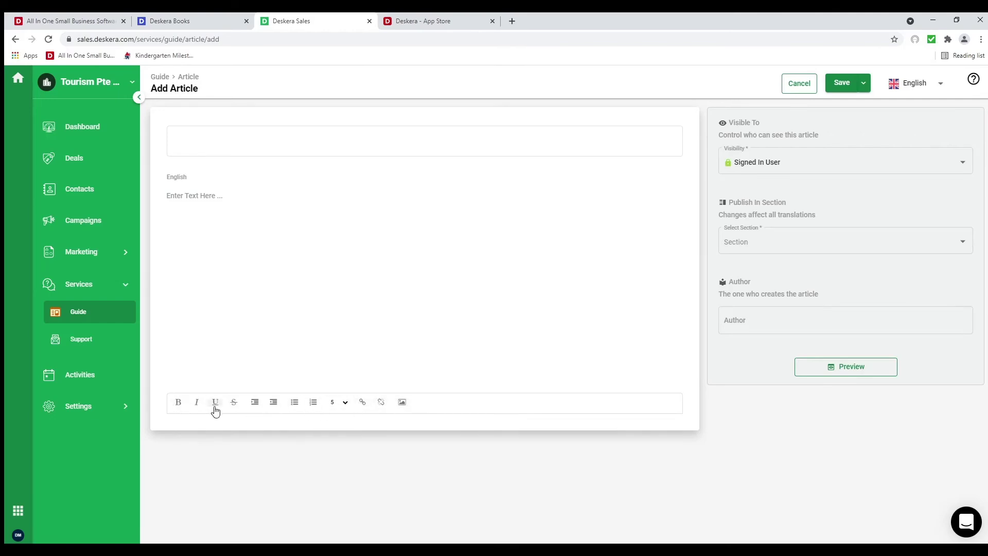
# Step: Review the article's visibility, section and publish options without publishing, then go to Support tickets
pyautogui.click(808, 163)
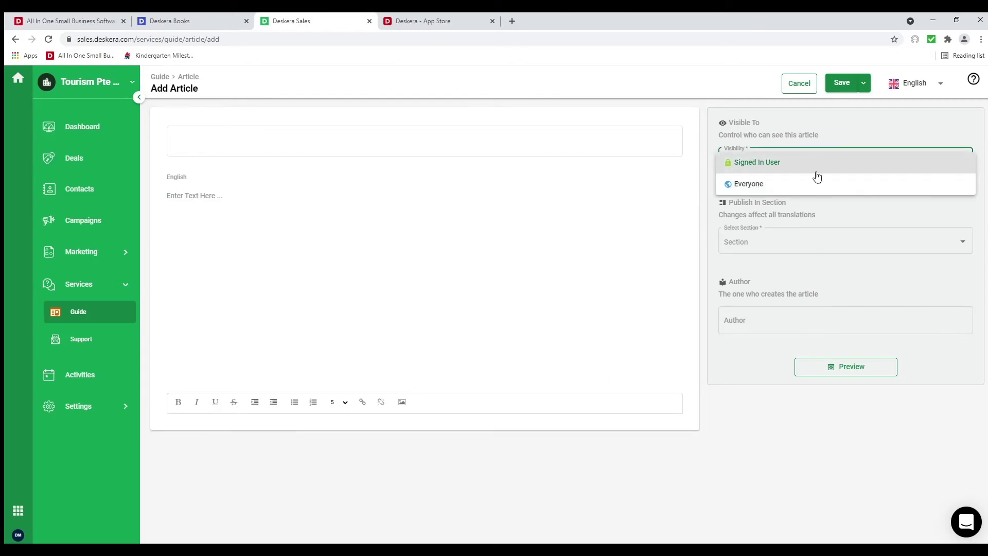
pyautogui.click(813, 246)
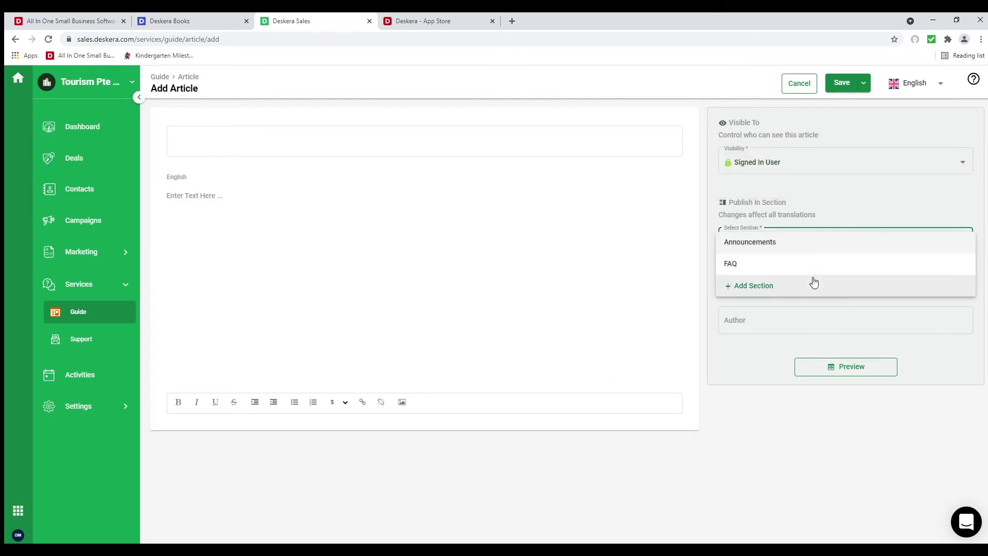
pyautogui.click(772, 320)
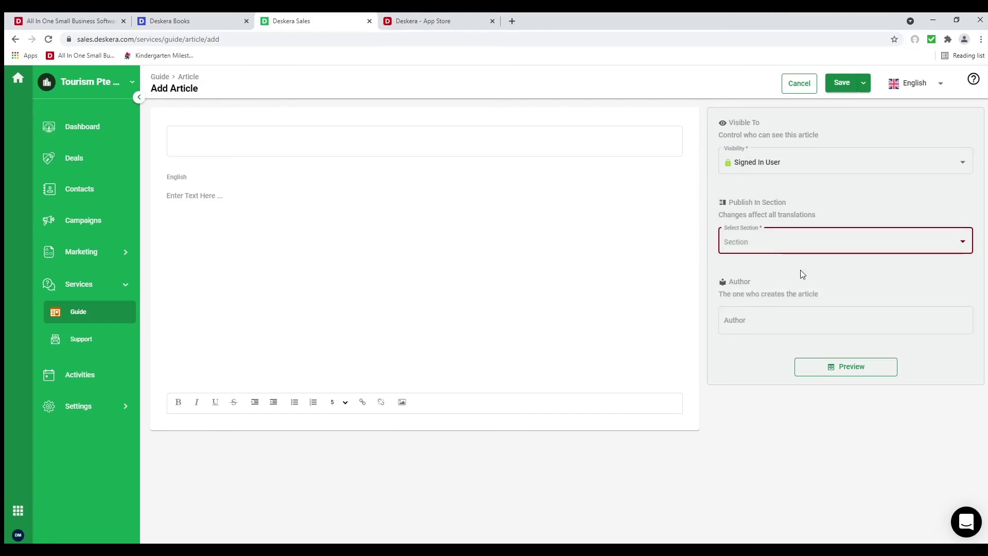
pyautogui.click(864, 86)
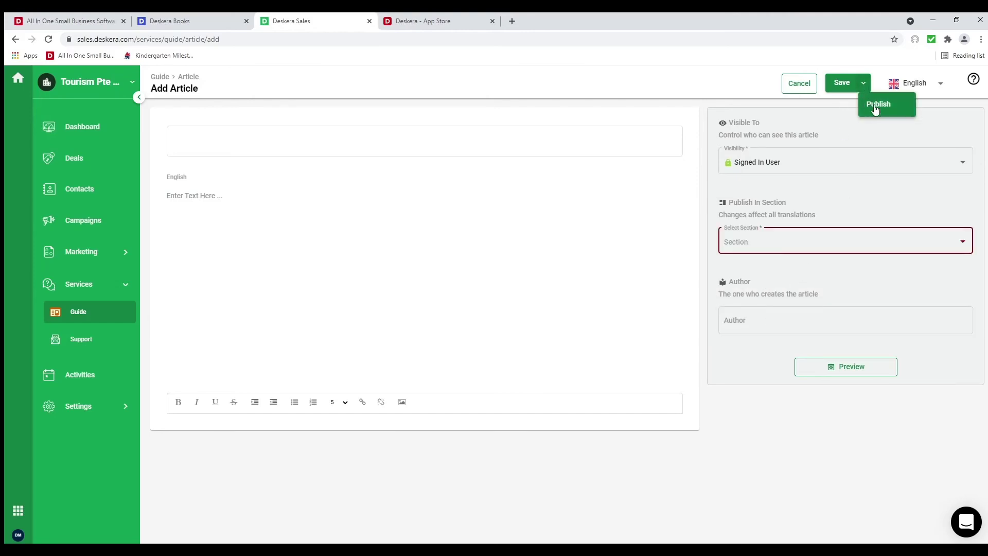
pyautogui.click(840, 138)
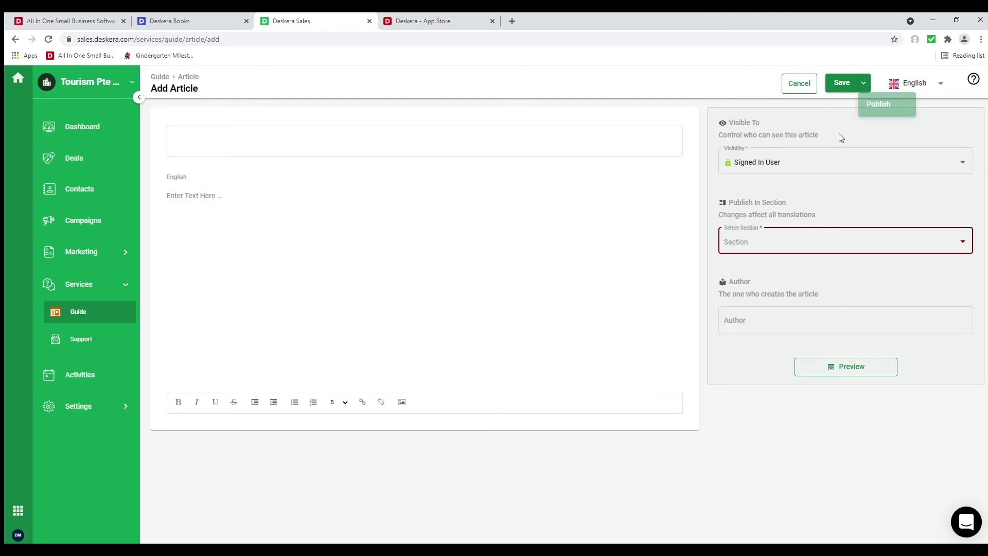
pyautogui.click(867, 84)
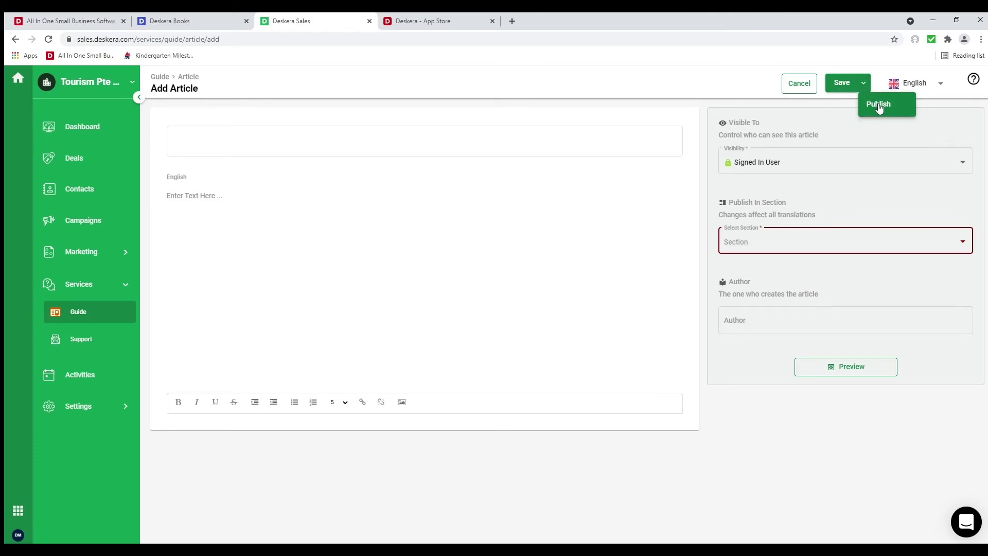
pyautogui.click(103, 346)
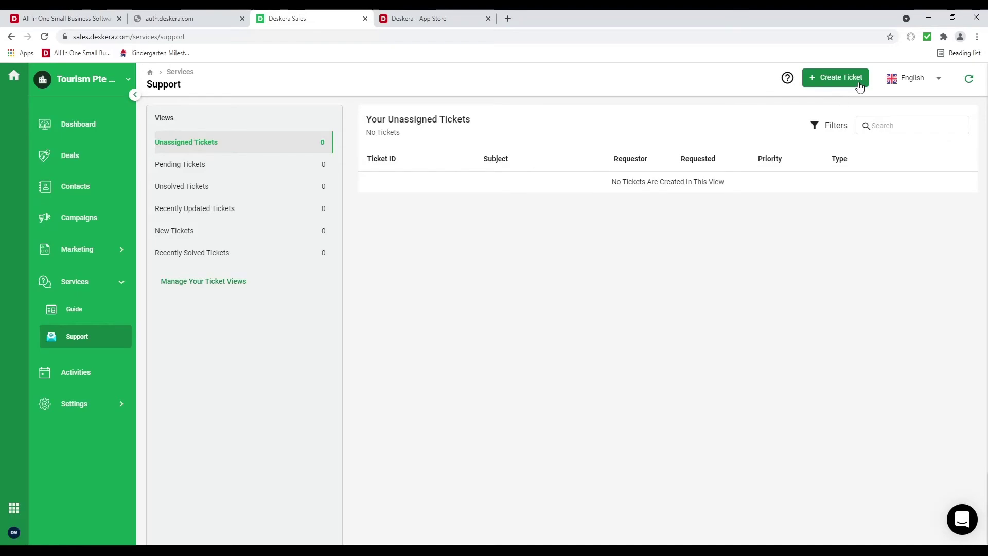
# Step: Start a new ticket view named for the user's High priority tickets
pyautogui.click(202, 284)
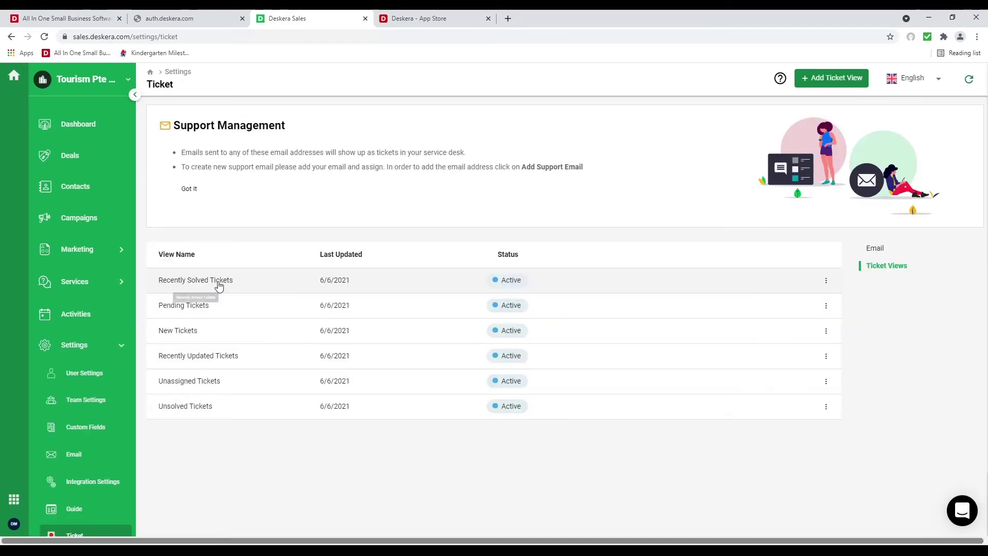
pyautogui.click(829, 81)
pyautogui.click(227, 157)
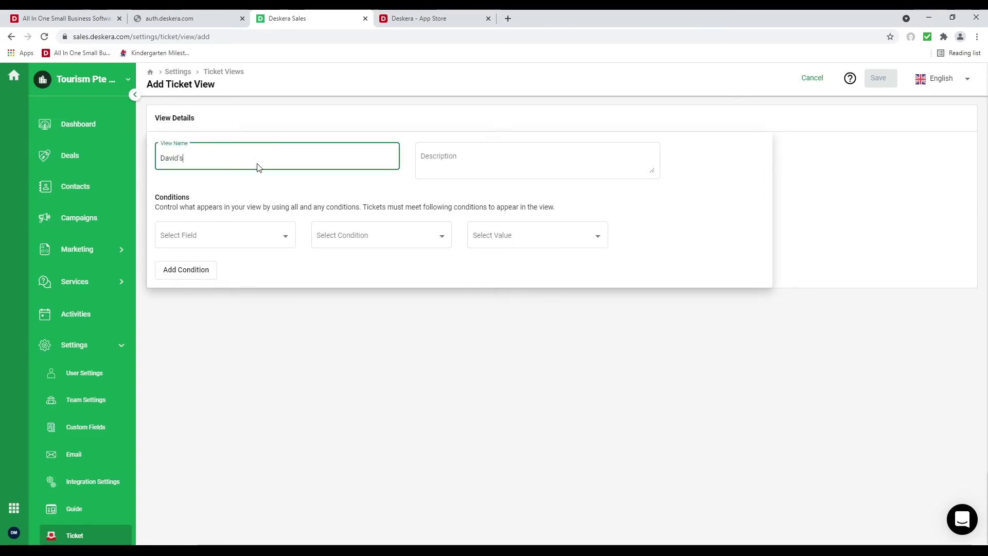
pyautogui.write("David's Hig")
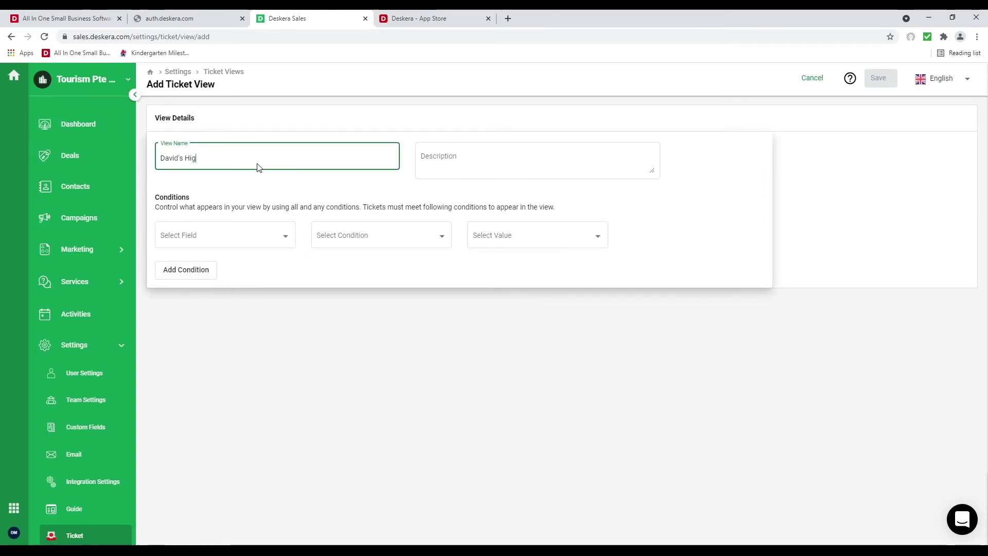
pyautogui.write('h prio')
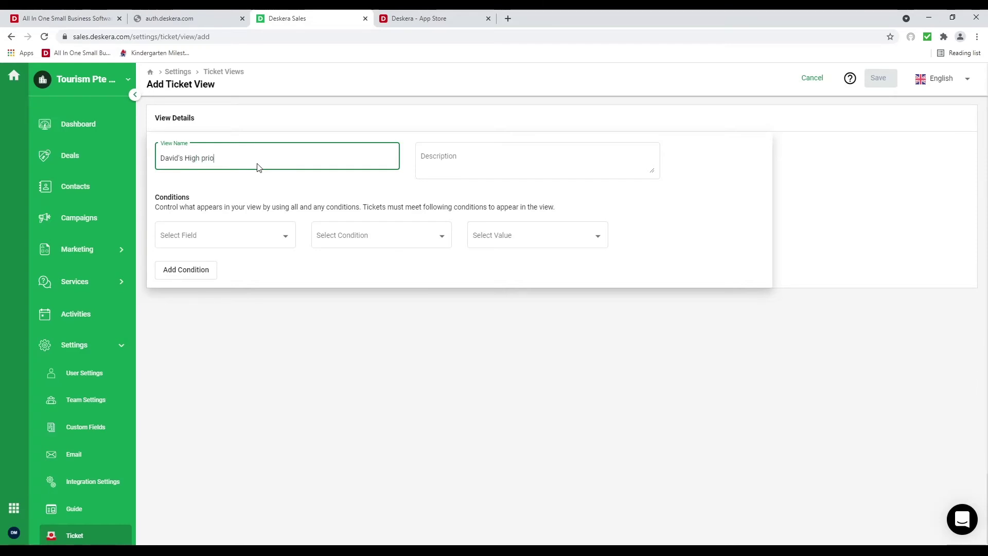
pyautogui.write('rity Tickets')
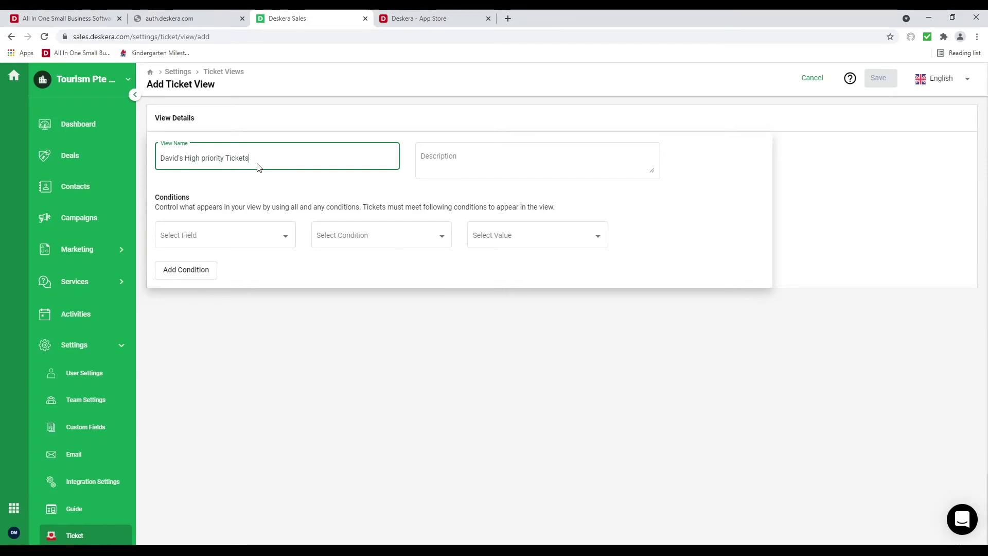
# Step: Add the filter condition Assignee Is the signed-in user
pyautogui.click(283, 237)
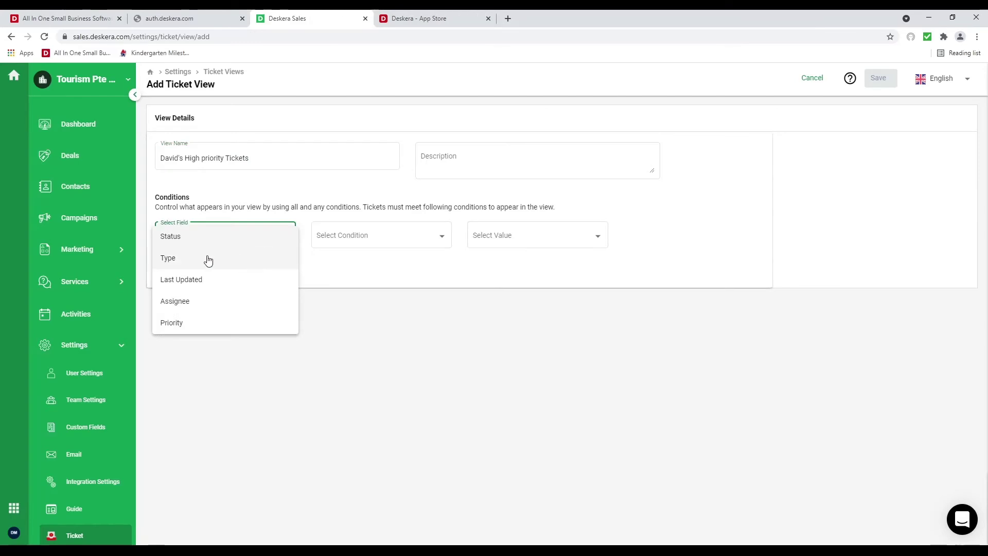
pyautogui.click(265, 299)
pyautogui.click(417, 243)
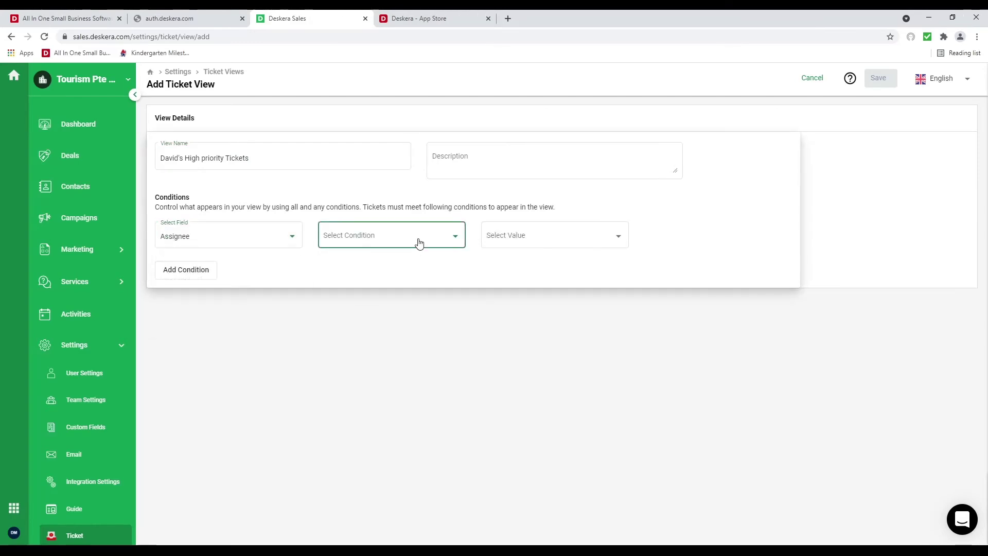
pyautogui.click(395, 239)
pyautogui.click(558, 246)
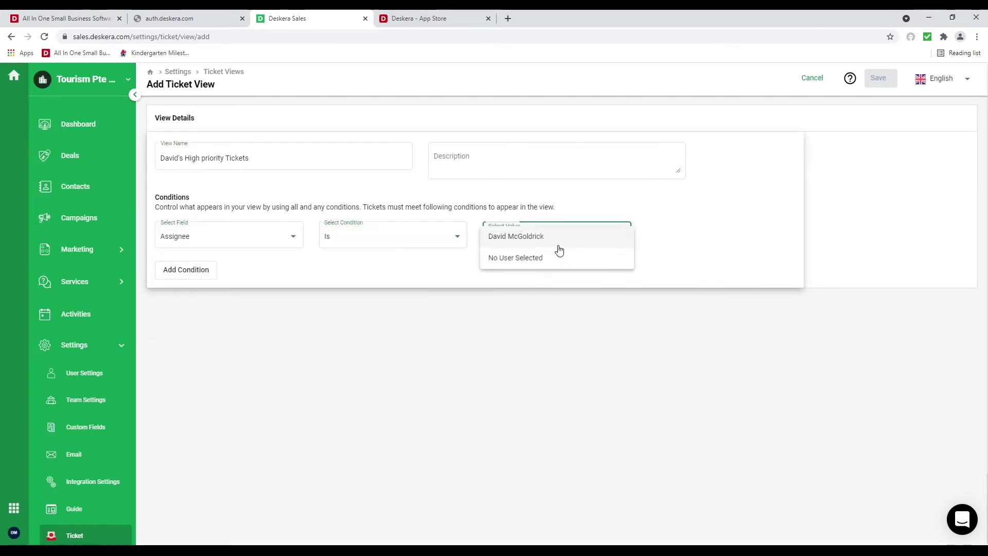
pyautogui.click(539, 244)
# Step: Add a second condition, Priority Is High, and save the ticket view
pyautogui.click(205, 277)
pyautogui.click(216, 280)
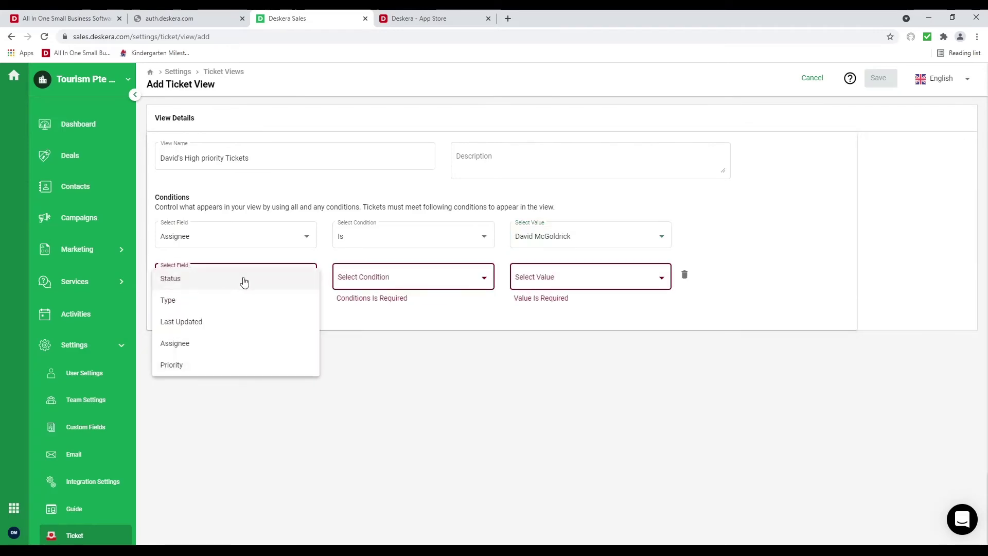
pyautogui.click(280, 356)
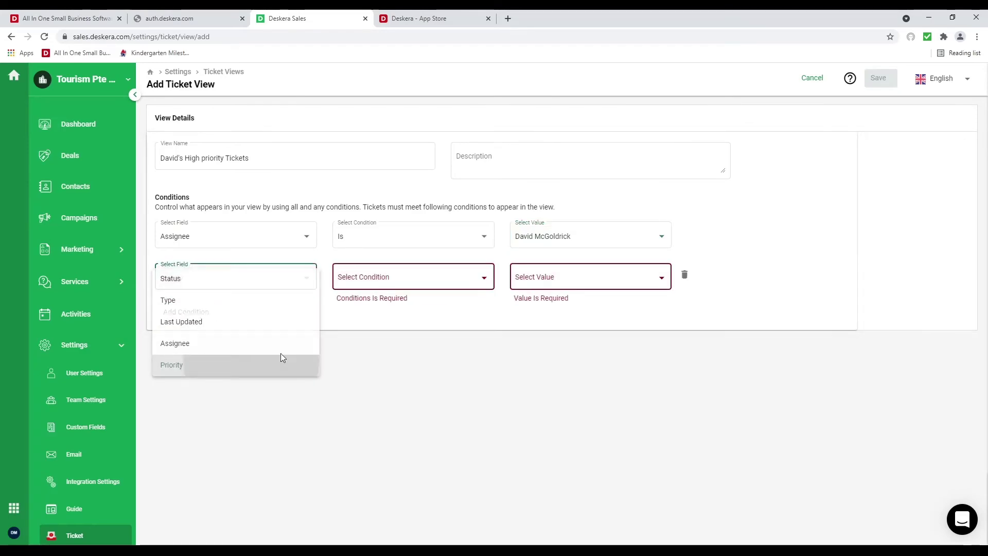
pyautogui.click(437, 285)
pyautogui.click(432, 281)
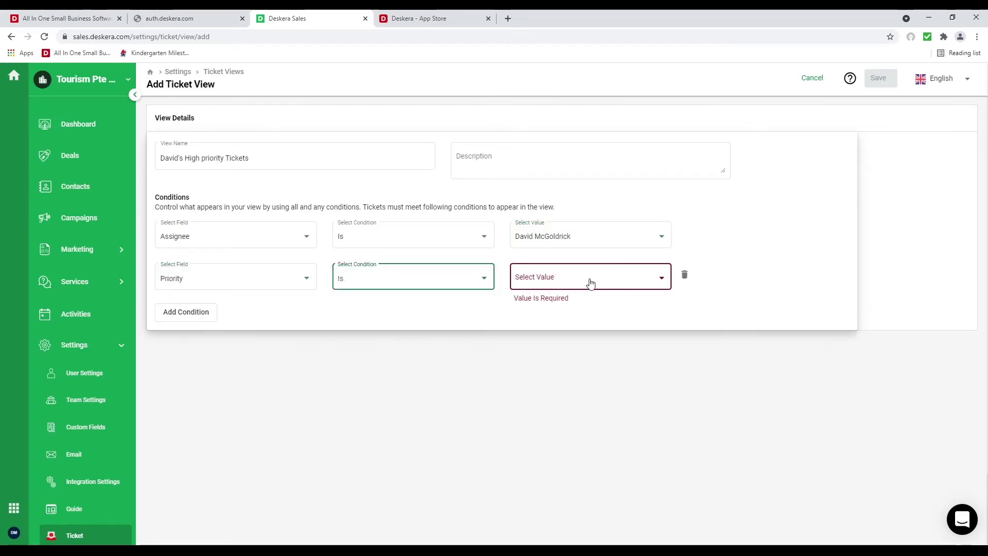
pyautogui.click(592, 279)
pyautogui.click(576, 280)
pyautogui.click(410, 287)
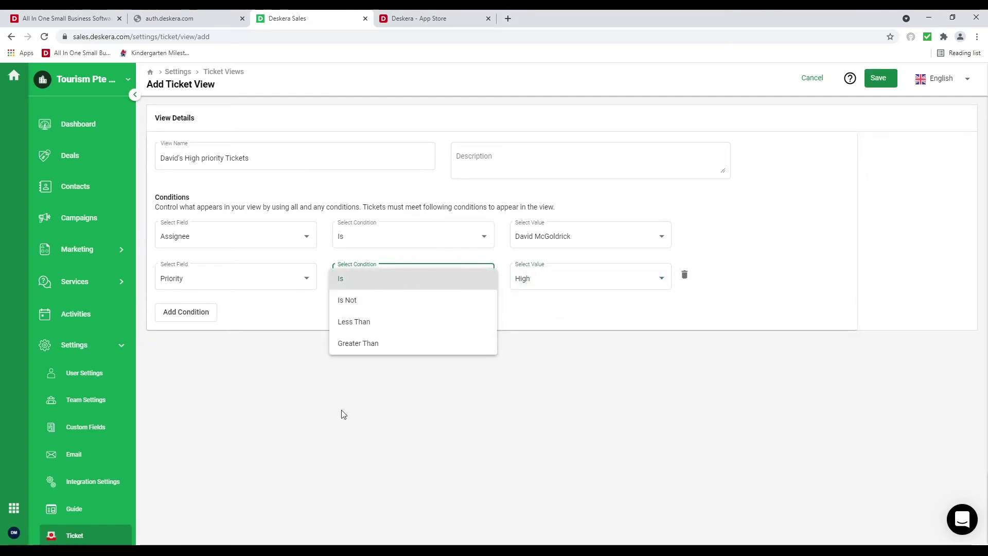
pyautogui.click(382, 445)
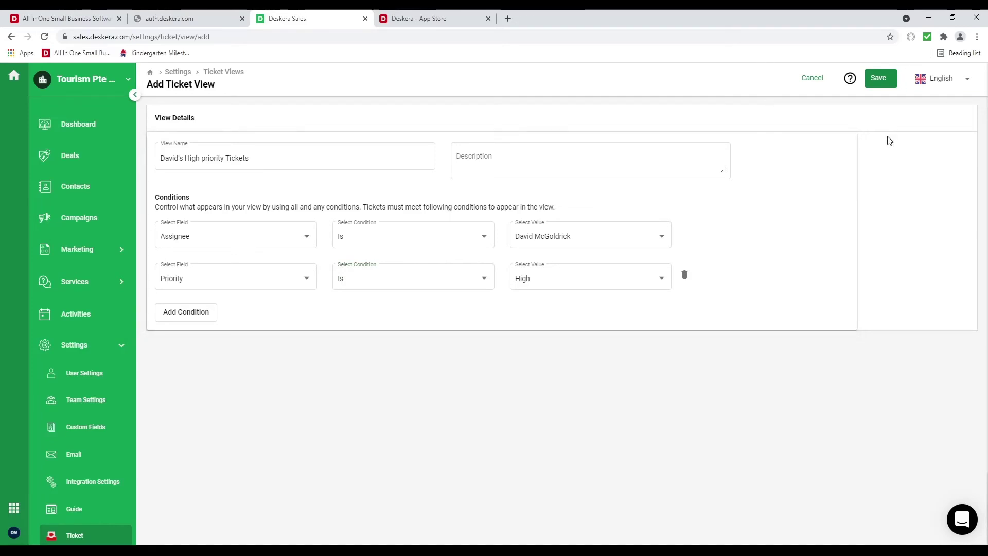
pyautogui.click(879, 78)
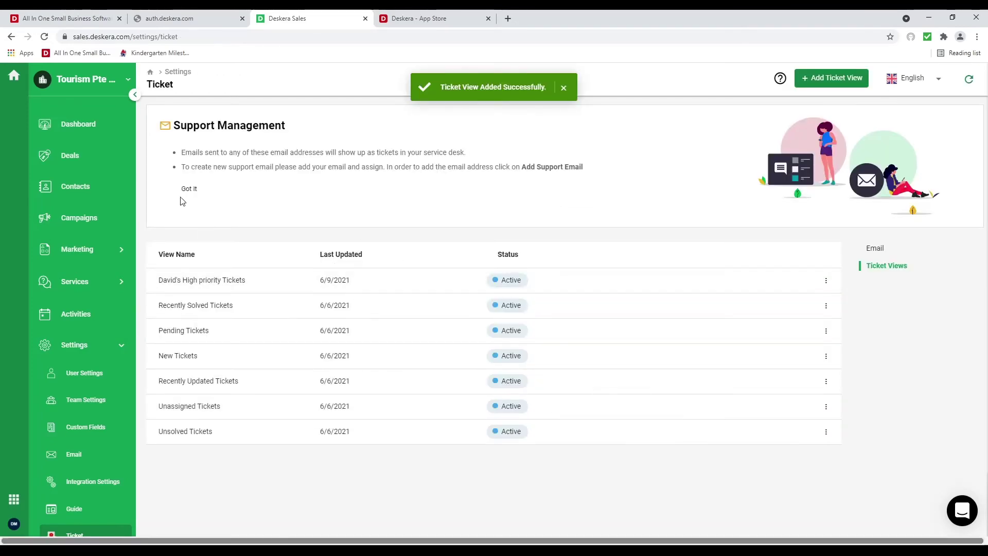
# Step: On the Deals board, start drafting a new pipeline named 'New Pipeline'
pyautogui.click(83, 157)
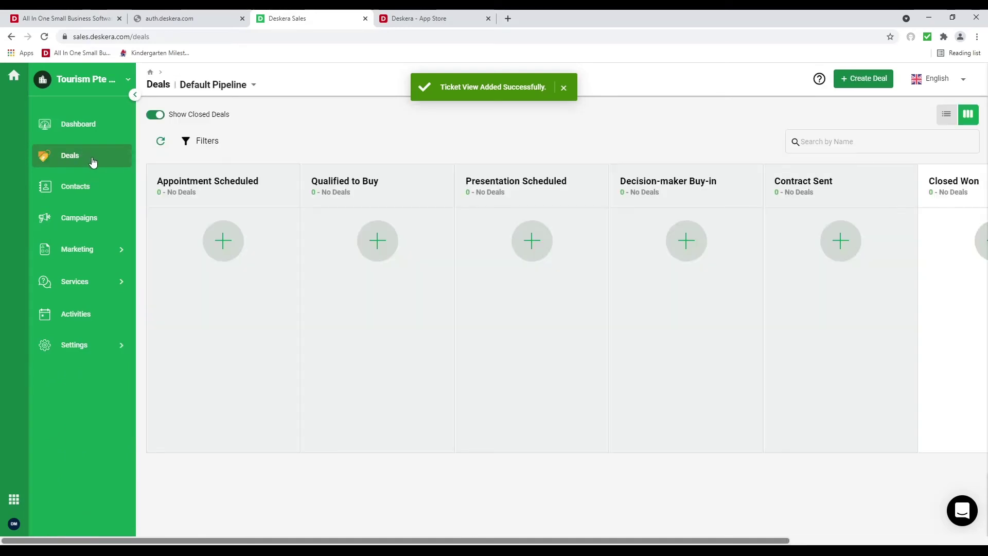
pyautogui.click(249, 86)
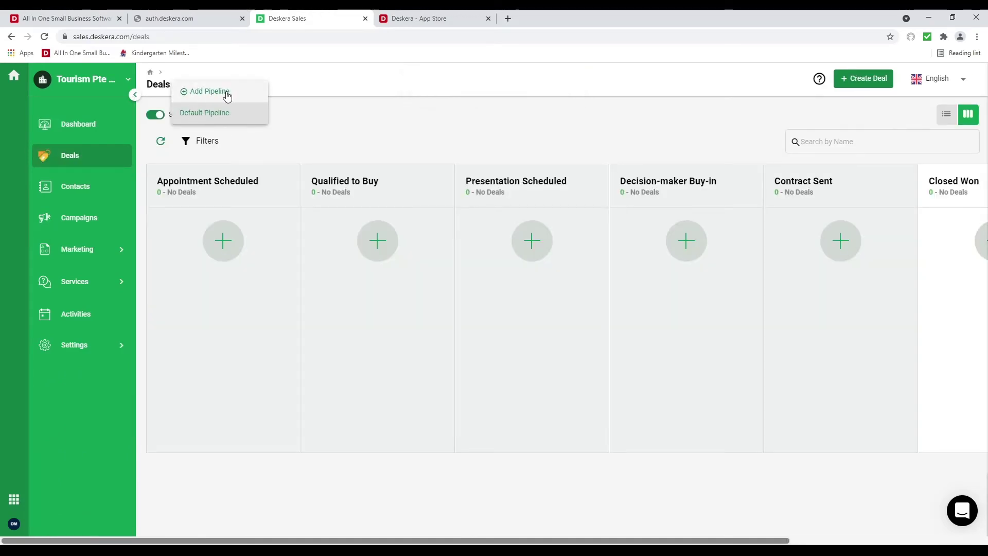
pyautogui.click(225, 92)
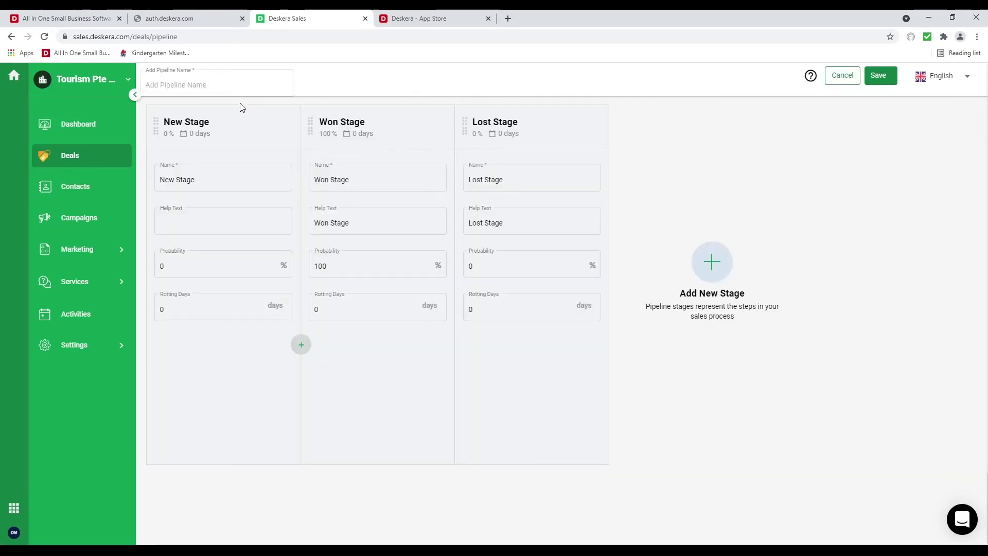
pyautogui.click(226, 88)
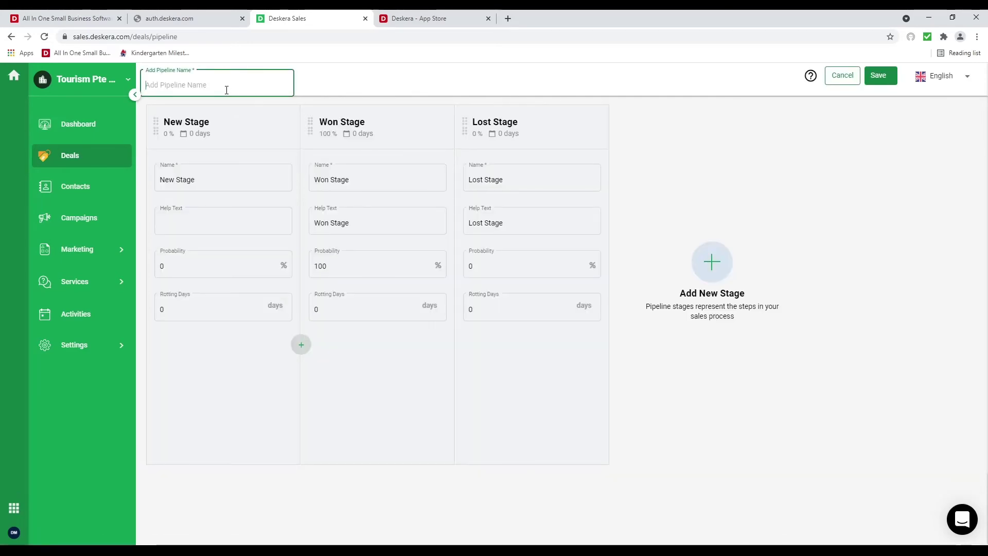
pyautogui.write('New Pipeline')
# Step: Add two extra stages and edit the first stage's fields, then discard the draft
pyautogui.click(302, 345)
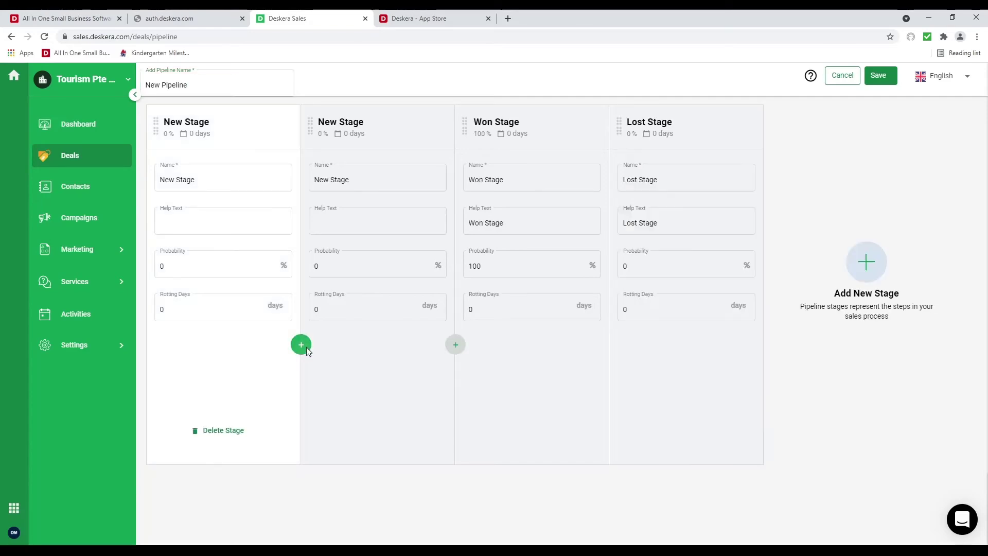
pyautogui.click(302, 345)
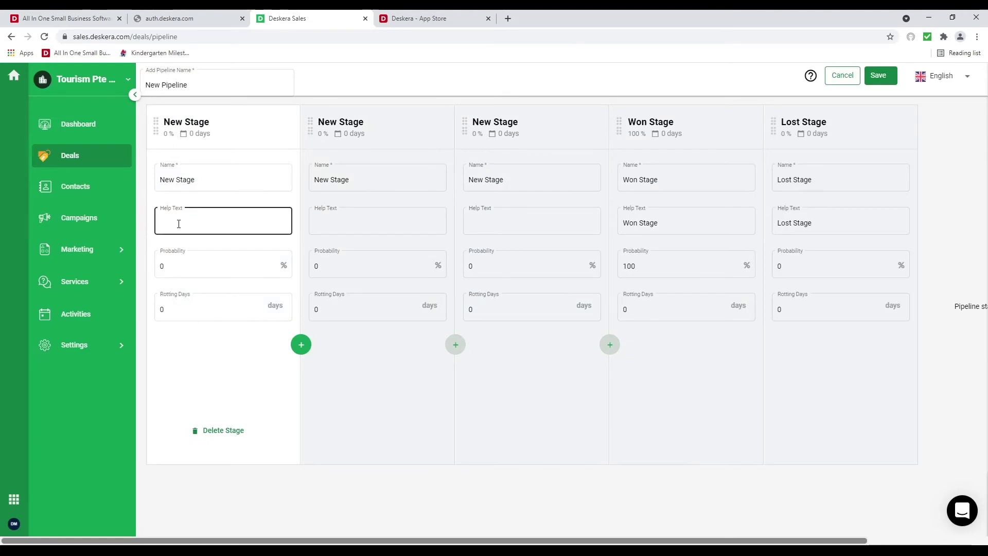
pyautogui.click(245, 264)
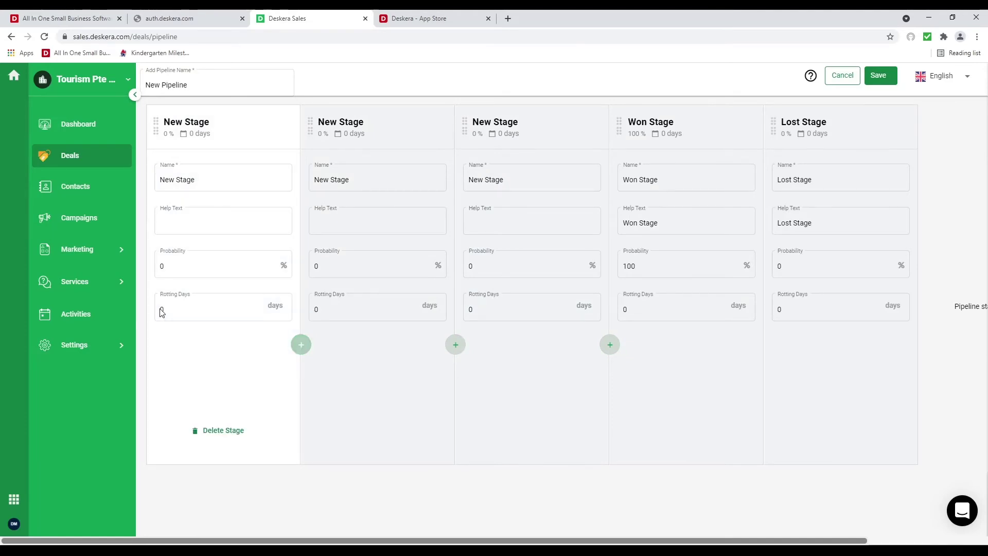
pyautogui.click(197, 317)
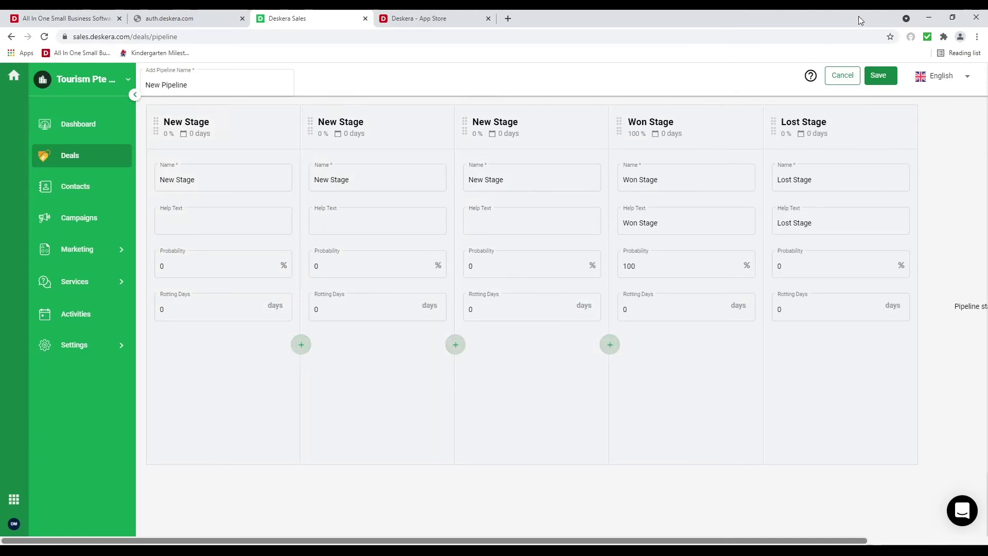
pyautogui.click(82, 158)
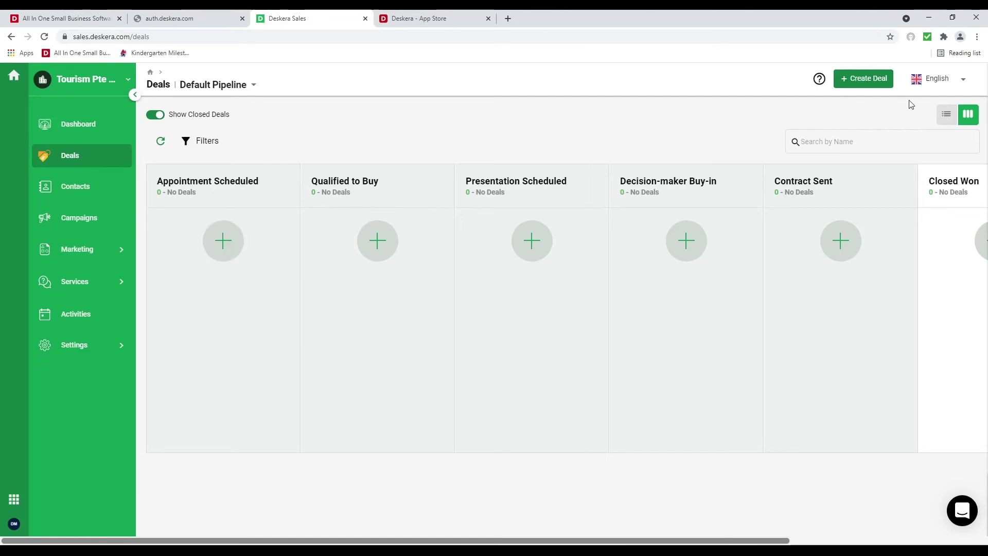
# Step: Create a new deal named 'Trip to Las Vegas' linked to the existing organization
pyautogui.click(865, 82)
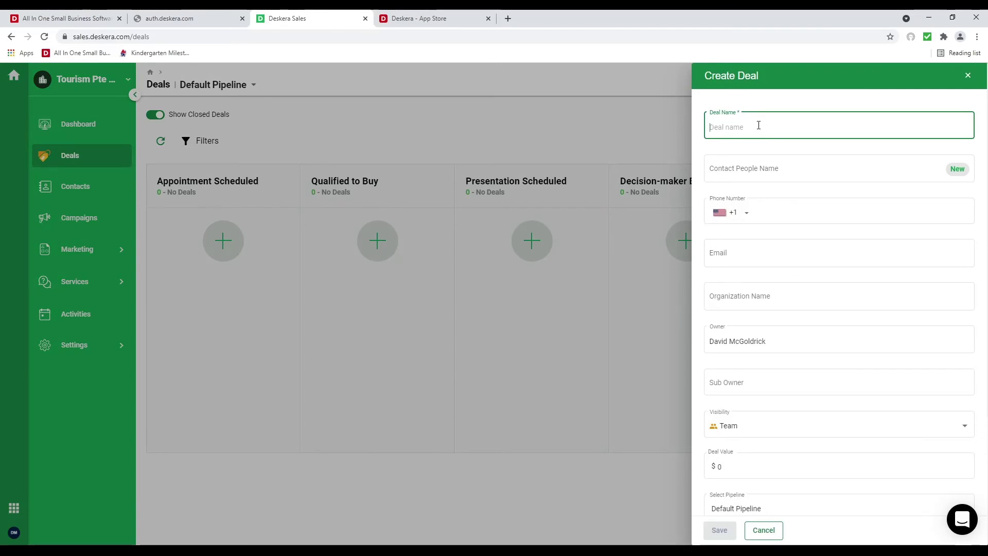
pyautogui.write('Trip')
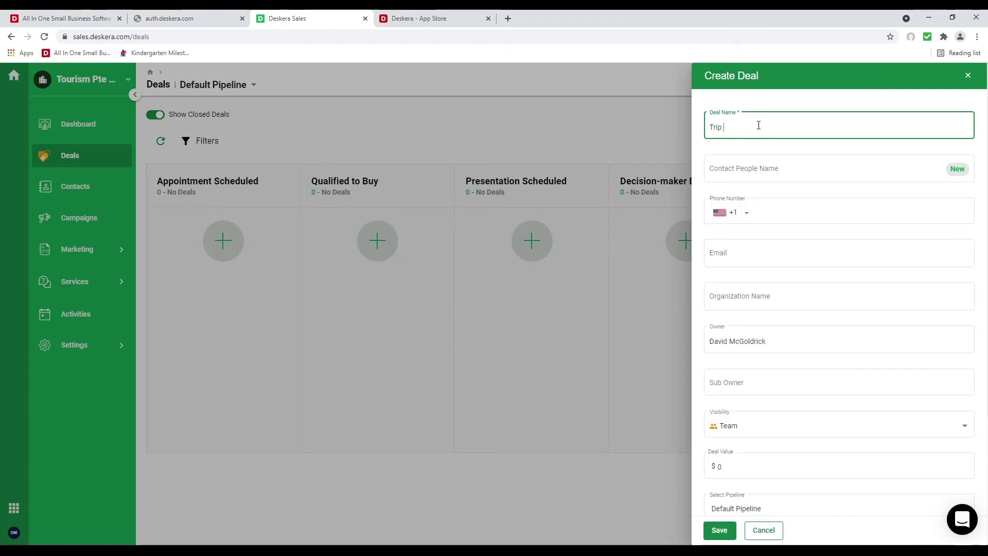
pyautogui.write(' to Vega')
pyautogui.press('BackSpace')
pyautogui.press('BackSpace')
pyautogui.press('BackSpace')
pyautogui.press('BackSpace')
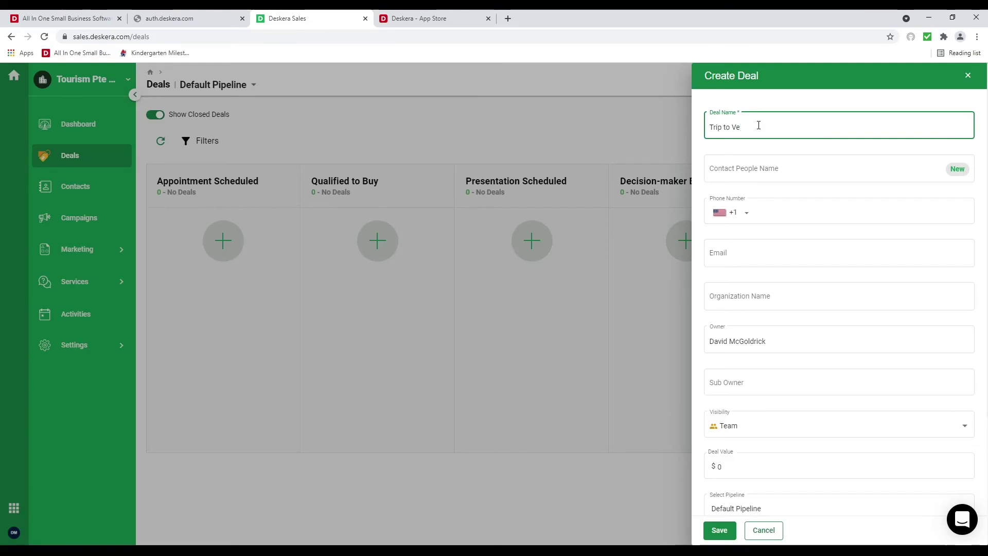
pyautogui.write('Las Vegas')
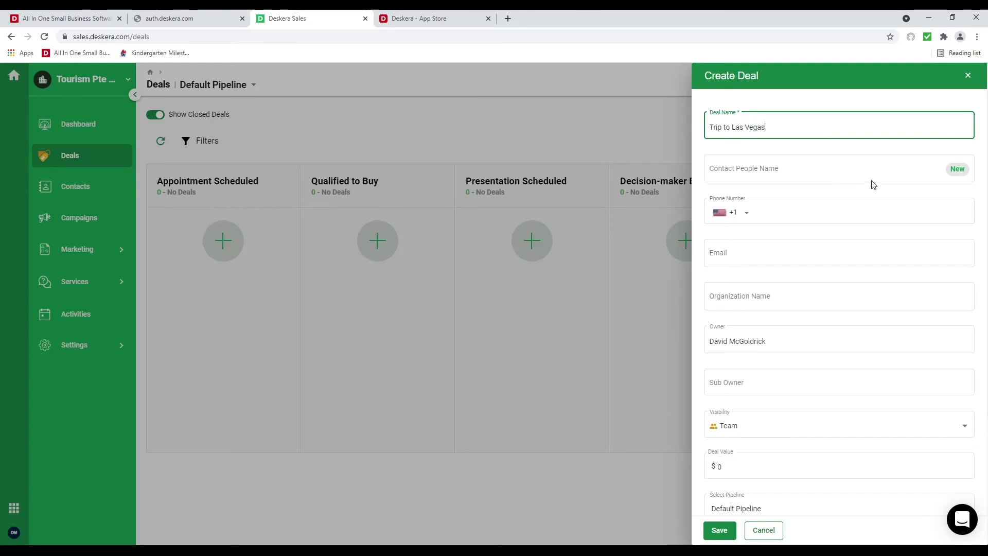
pyautogui.click(756, 295)
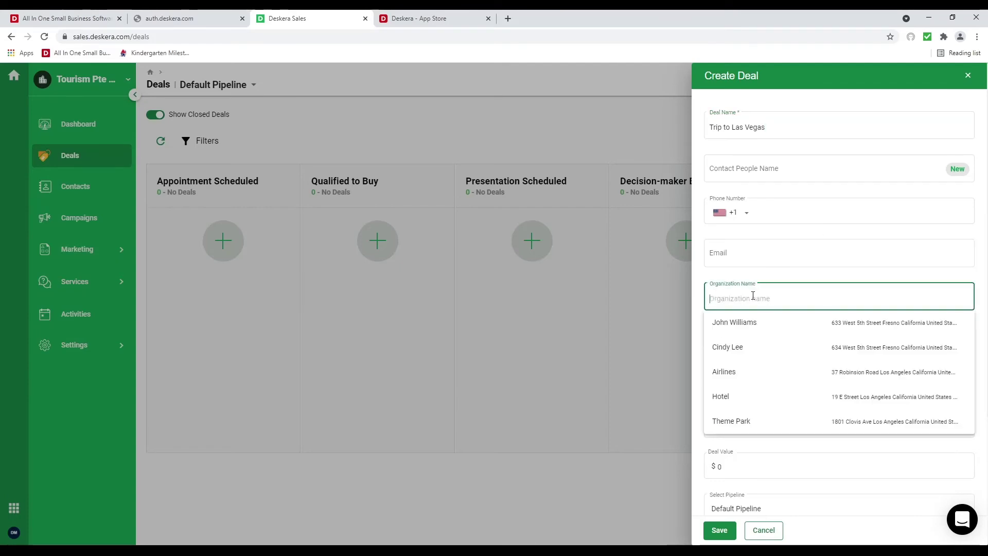
pyautogui.click(777, 352)
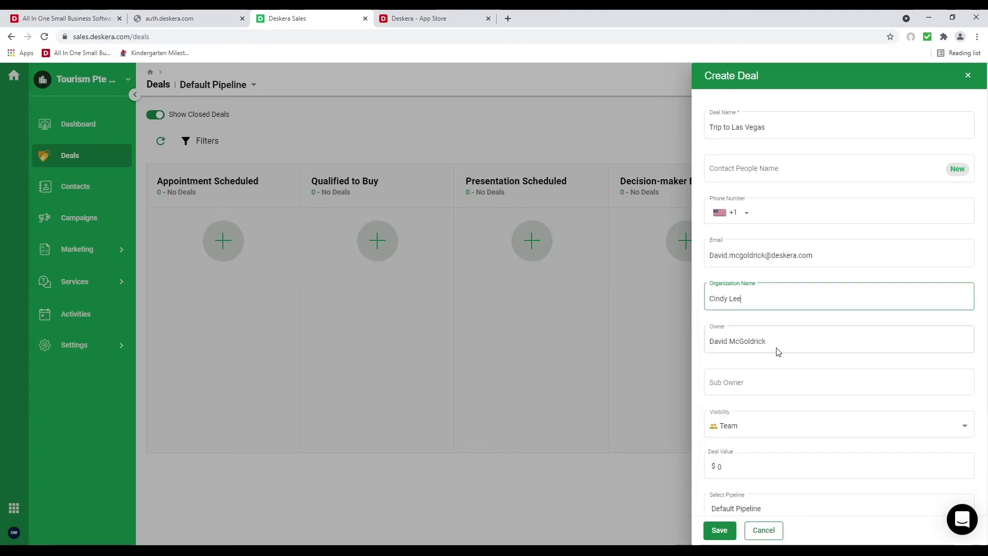
# Step: Add the new contact person, set the deal value to 10,000, and save the deal
pyautogui.click(729, 174)
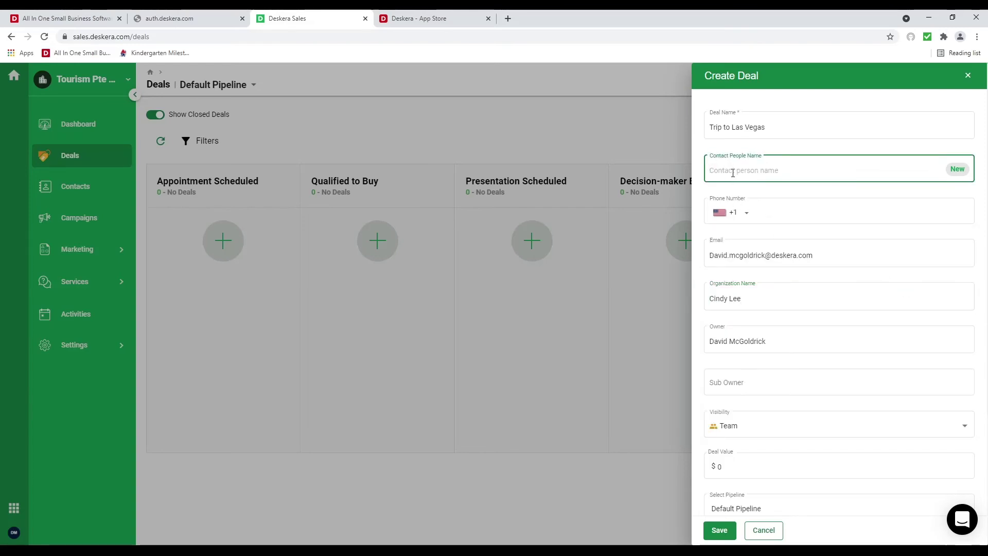
pyautogui.write('Ci')
pyautogui.press('BackSpace')
pyautogui.press('BackSpace')
pyautogui.press('BackSpace')
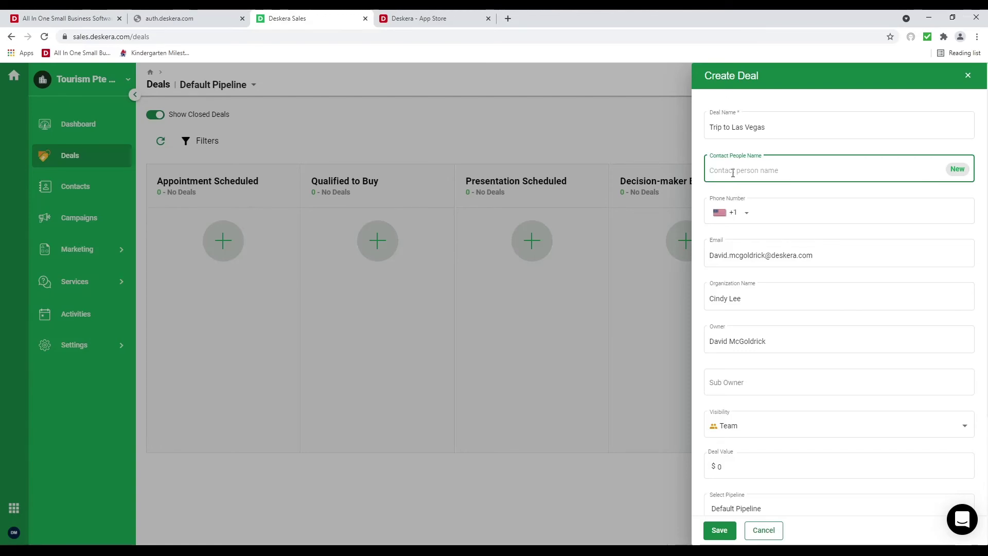
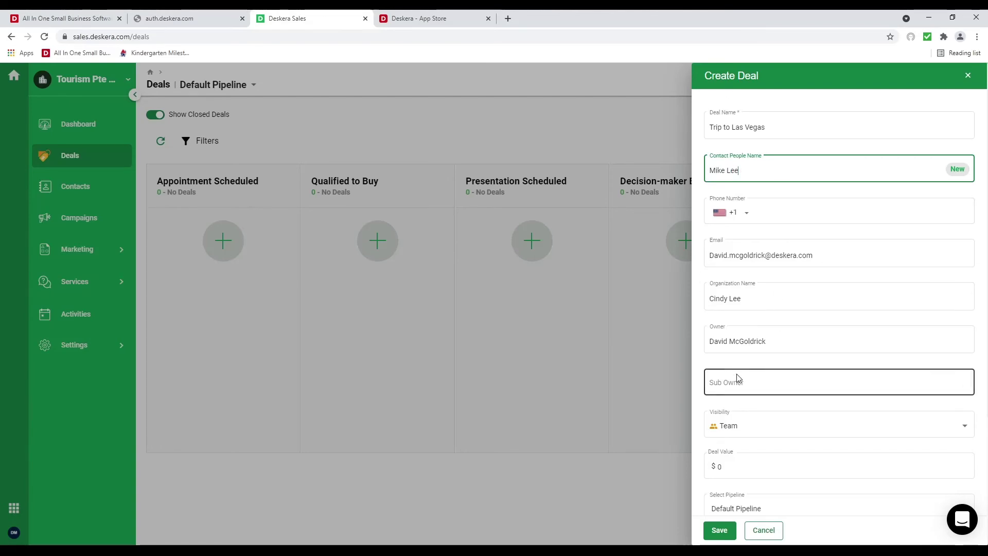
pyautogui.scroll(-1, 749, 398)
pyautogui.click(765, 398)
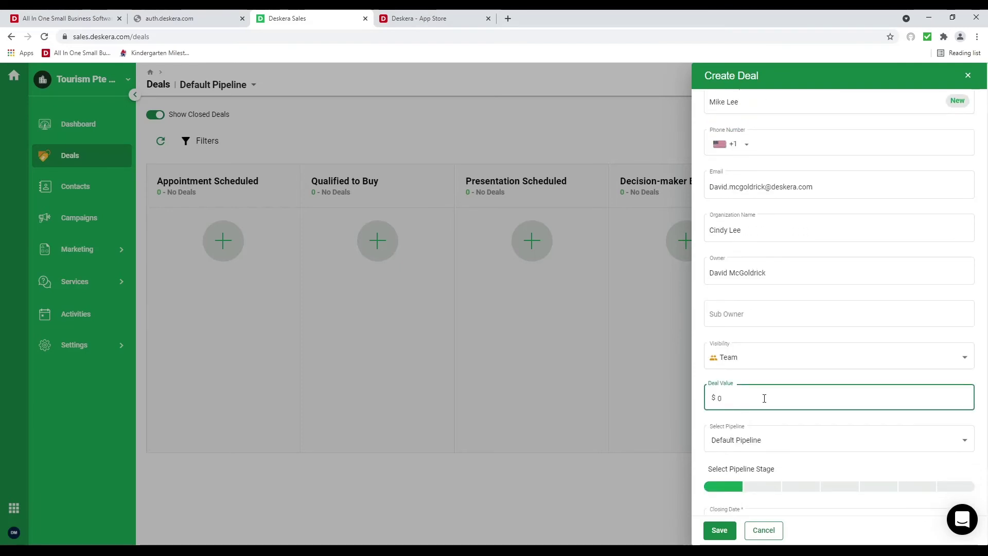
pyautogui.write('10,00')
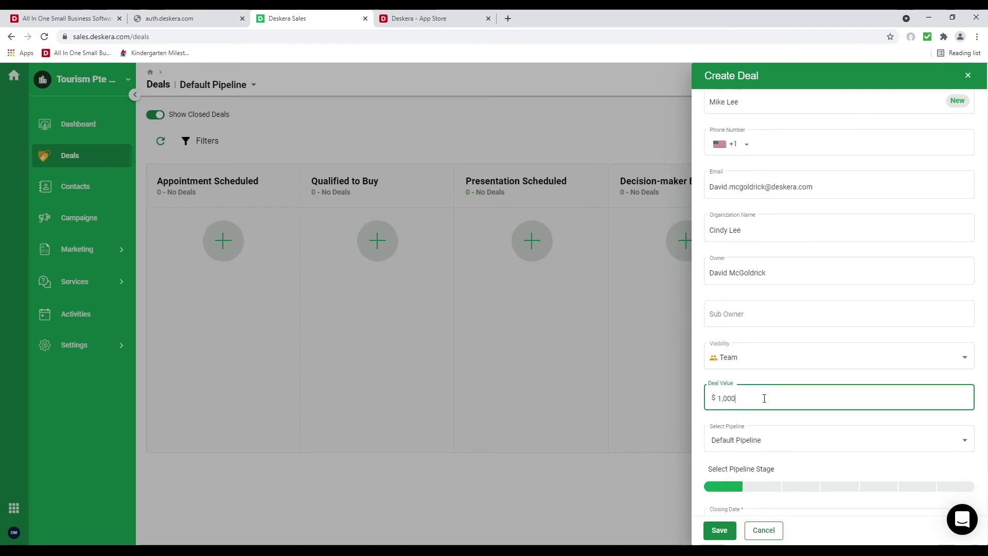
pyautogui.write('0')
pyautogui.scroll(-2, 726, 478)
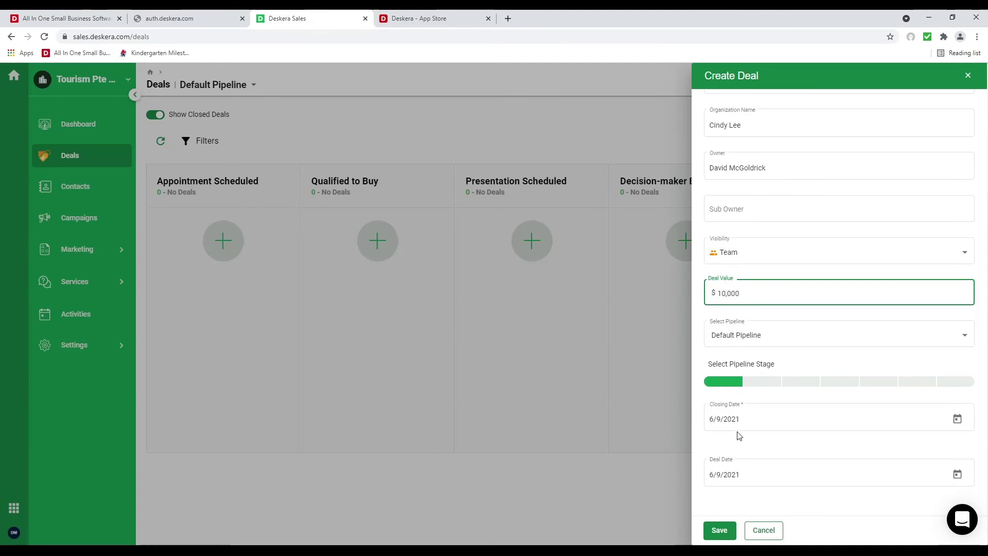
pyautogui.click(717, 529)
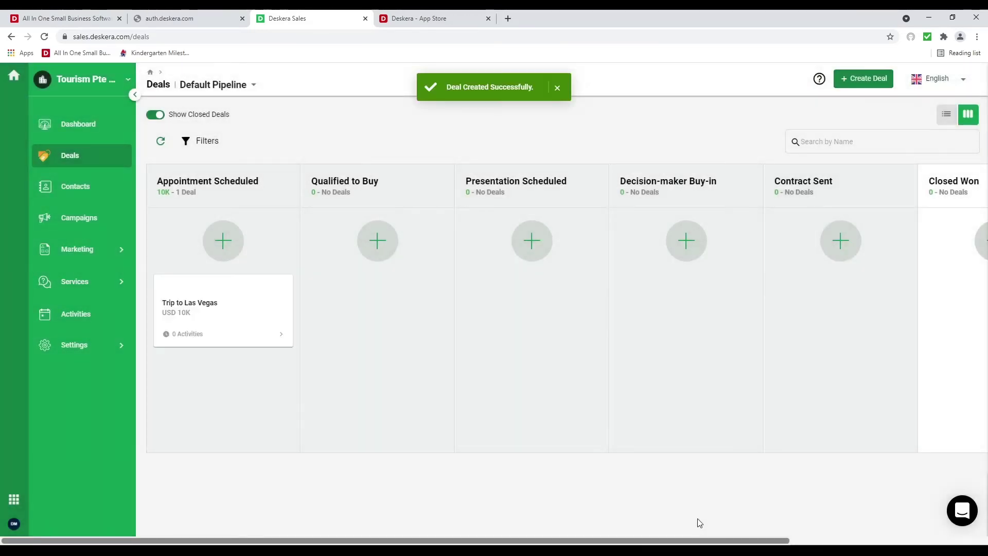
# Step: Drag the Trip to Las Vegas card through Presentation Scheduled to Contract Sent and open it
pyautogui.moveTo(191, 313); pyautogui.dragTo(675, 327)
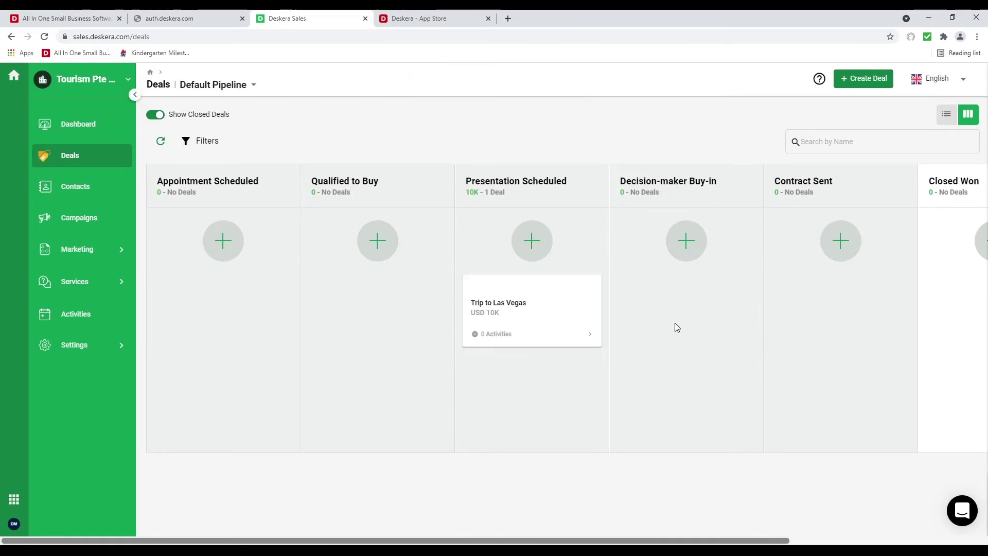
pyautogui.moveTo(525, 309); pyautogui.dragTo(810, 321)
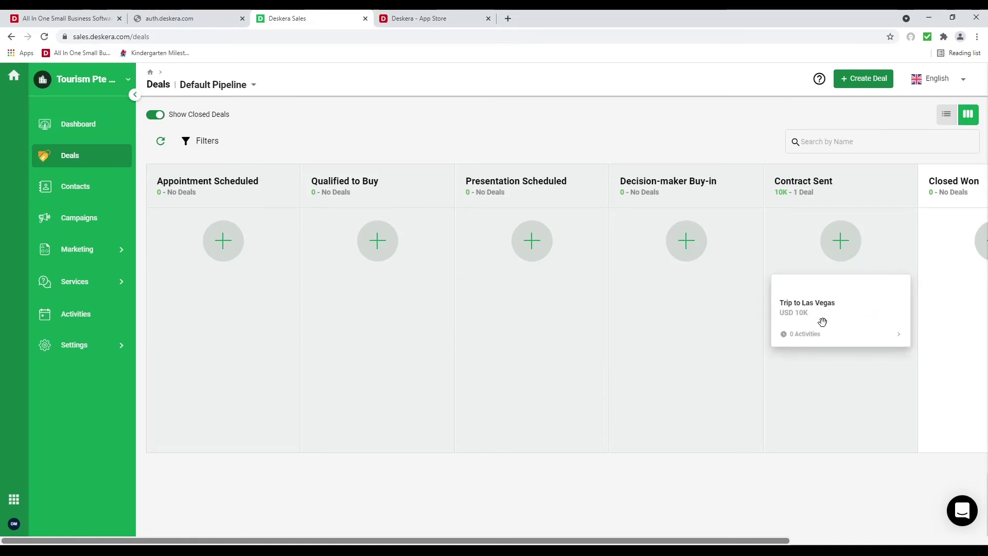
pyautogui.click(821, 320)
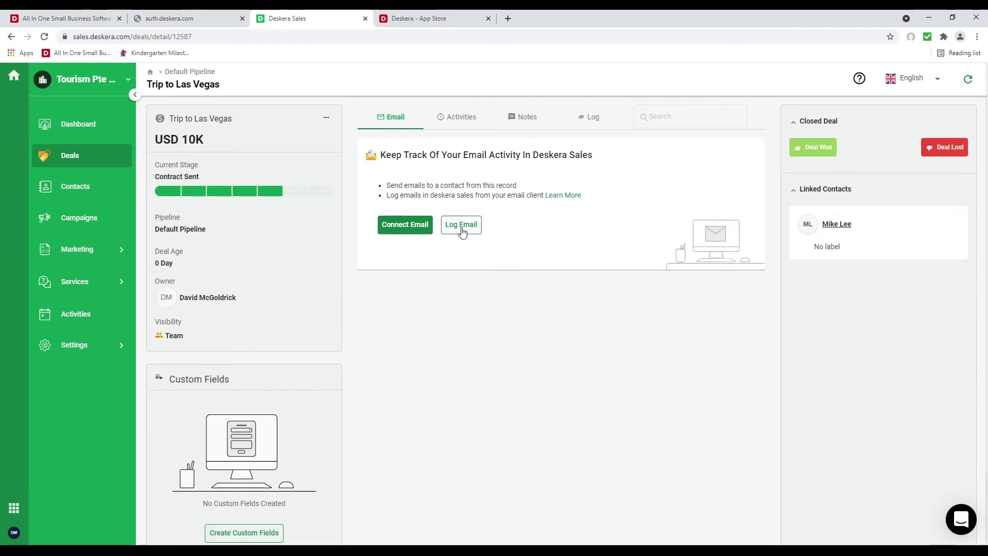
# Step: Start a new 'Call' activity on the deal and link the deal's contact person
pyautogui.click(462, 116)
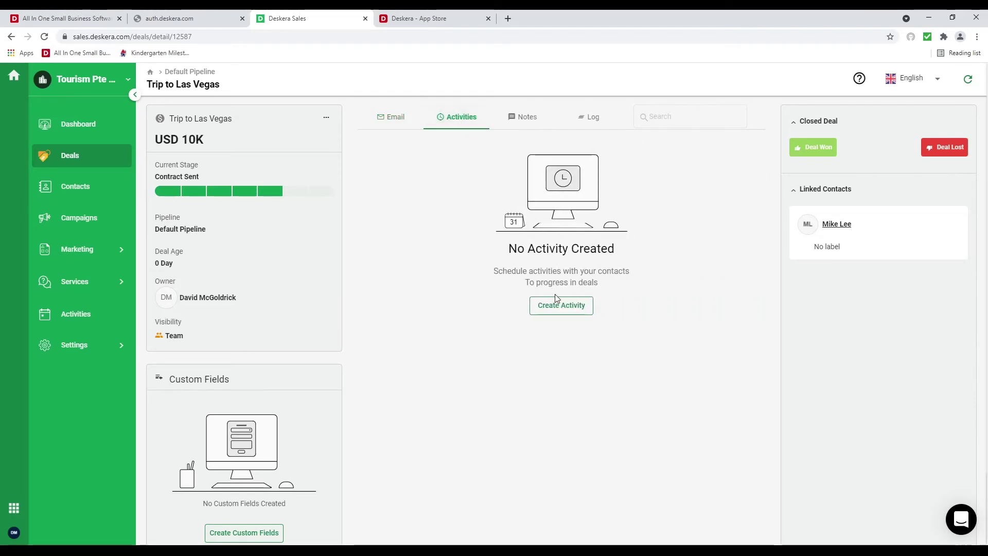
pyautogui.click(556, 304)
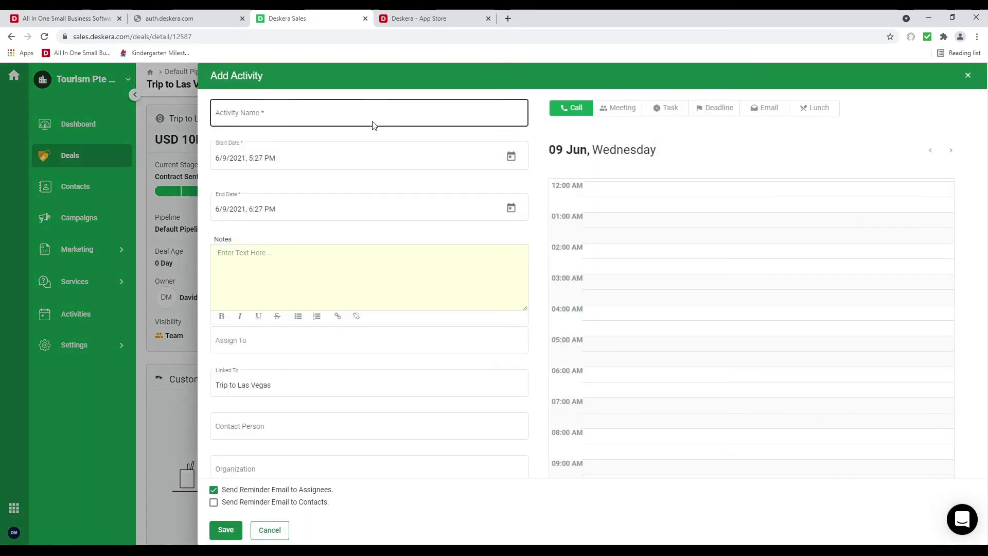
pyautogui.click(378, 123)
pyautogui.write('Call')
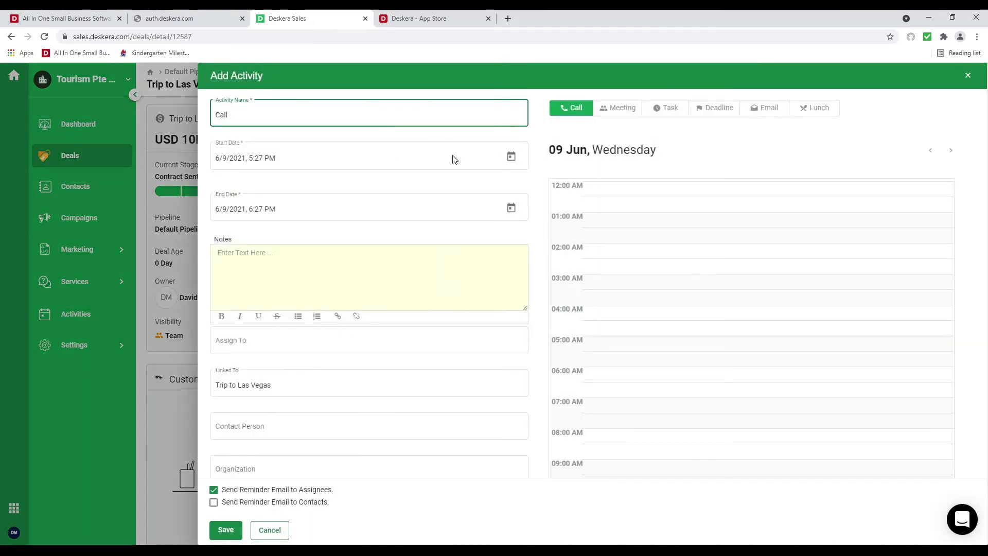
pyautogui.click(292, 432)
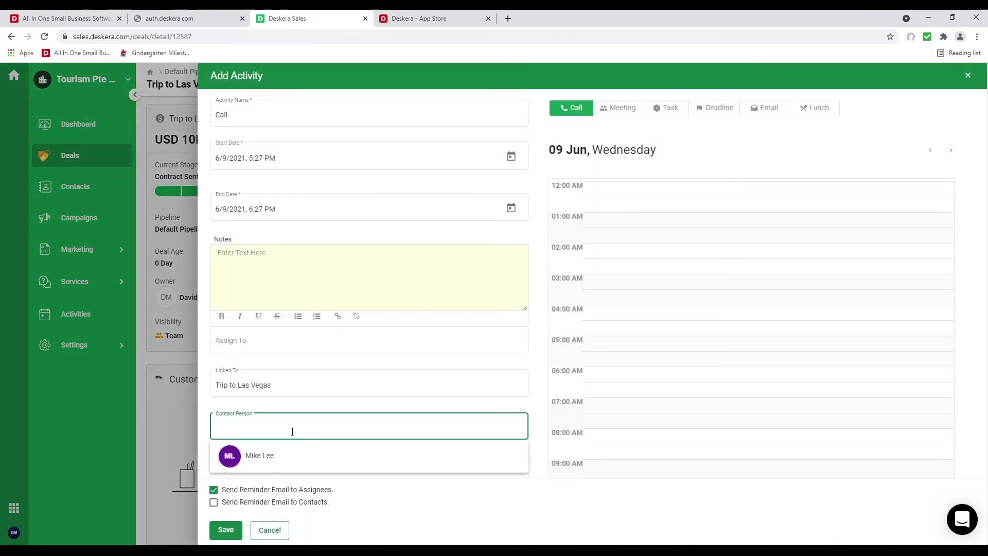
pyautogui.click(289, 458)
# Step: Link the existing organization, turn off reminder emails, and save the Call activity
pyautogui.click(271, 472)
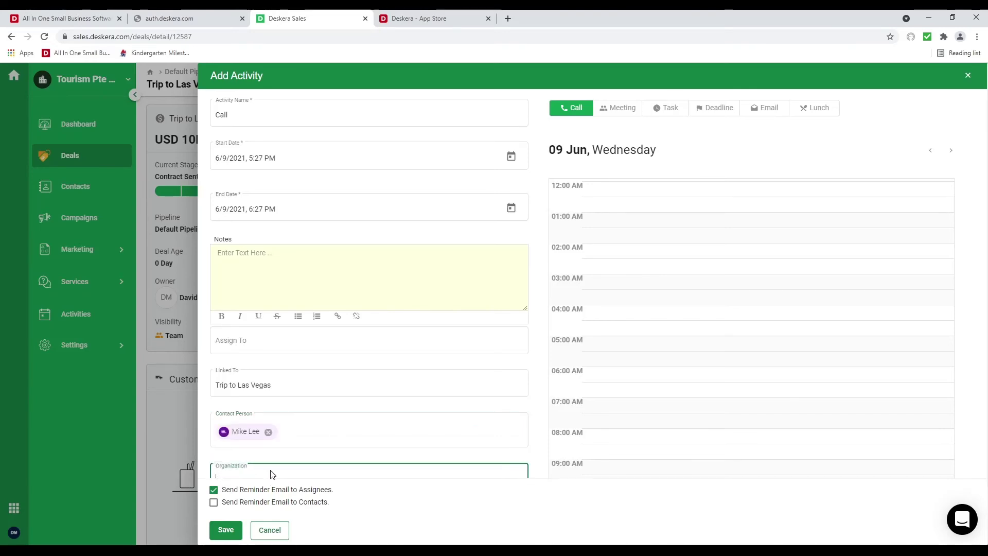
pyautogui.scroll(-1, 280, 466)
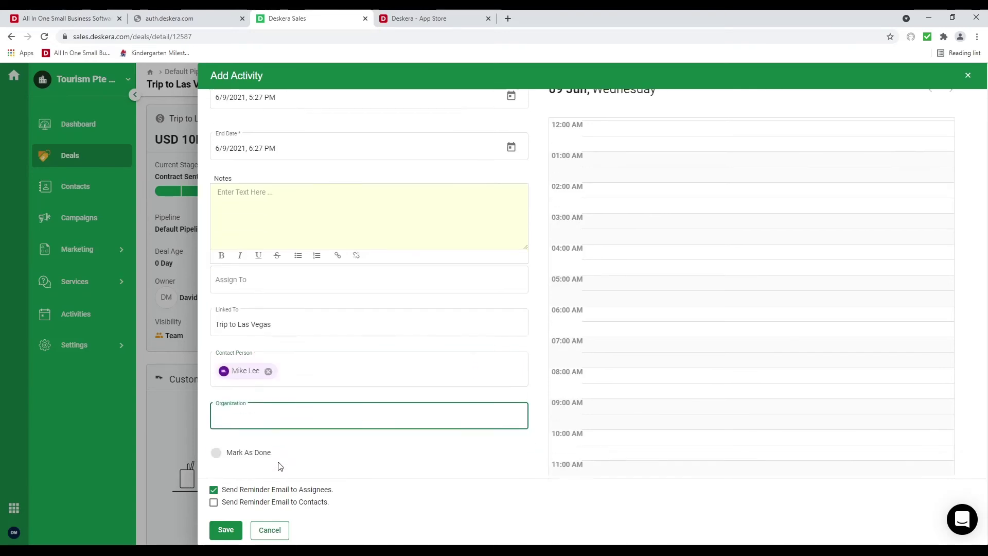
pyautogui.click(253, 416)
pyautogui.scroll(-1, 305, 360)
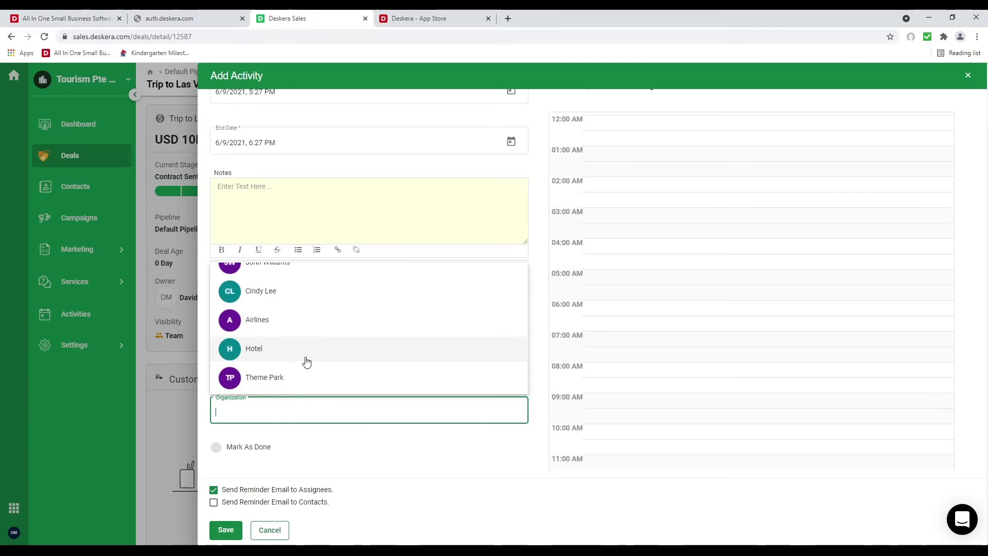
pyautogui.click(296, 291)
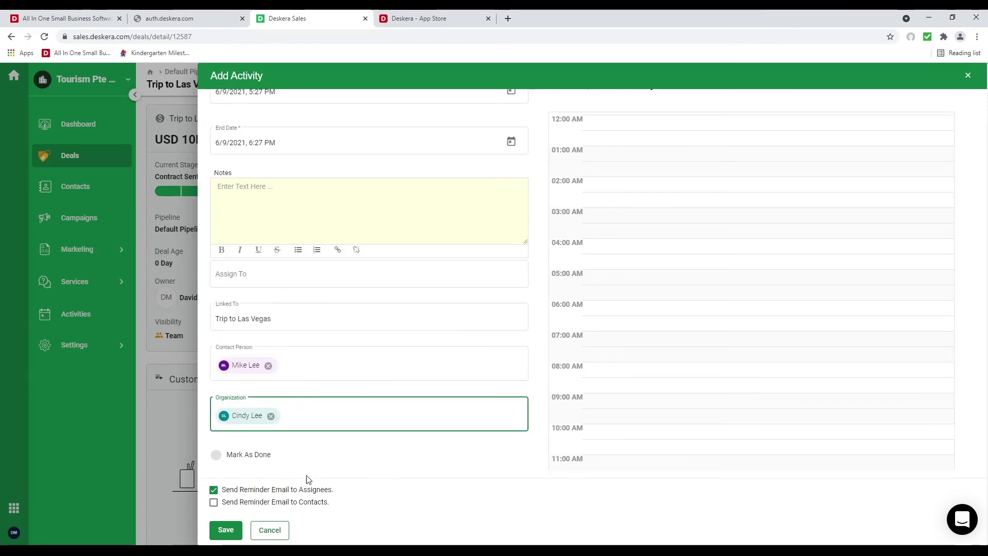
pyautogui.click(213, 492)
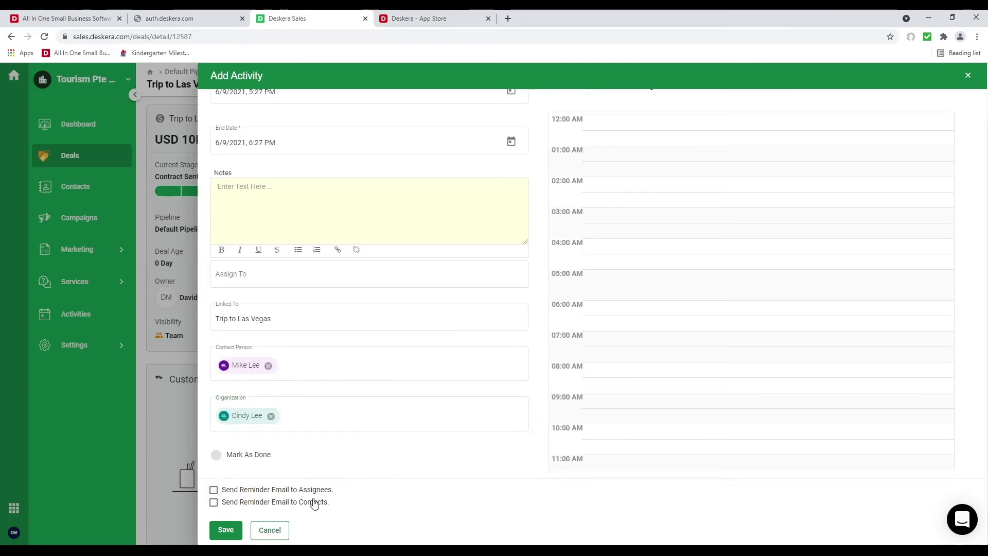
pyautogui.scroll(3, 380, 520)
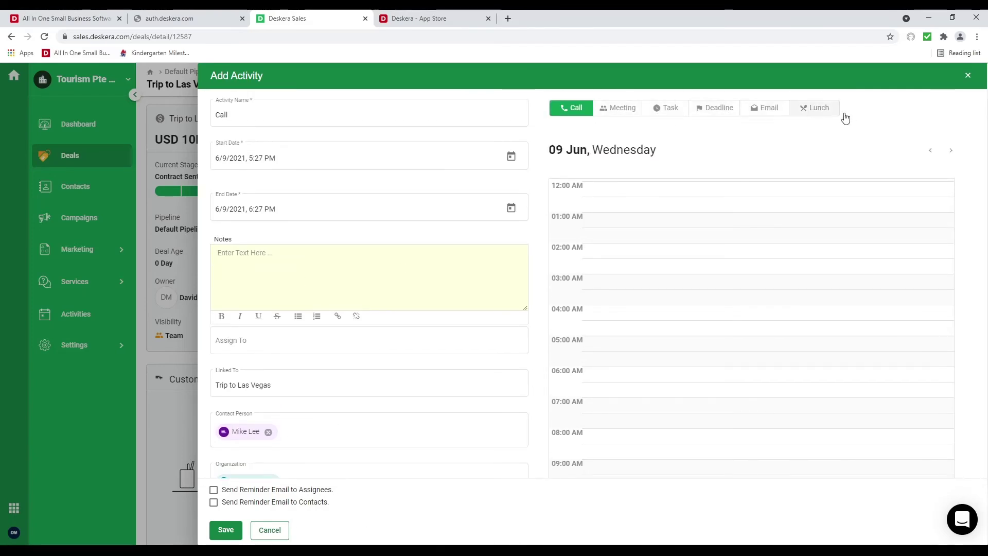
pyautogui.click(227, 531)
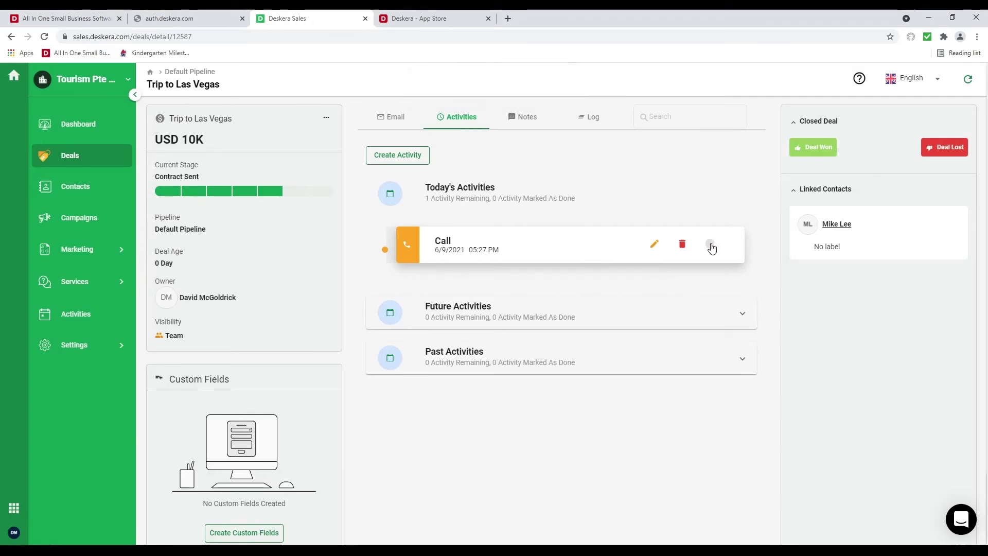
# Step: Mark the Call activity as done and glance at the deal's notes
pyautogui.click(710, 245)
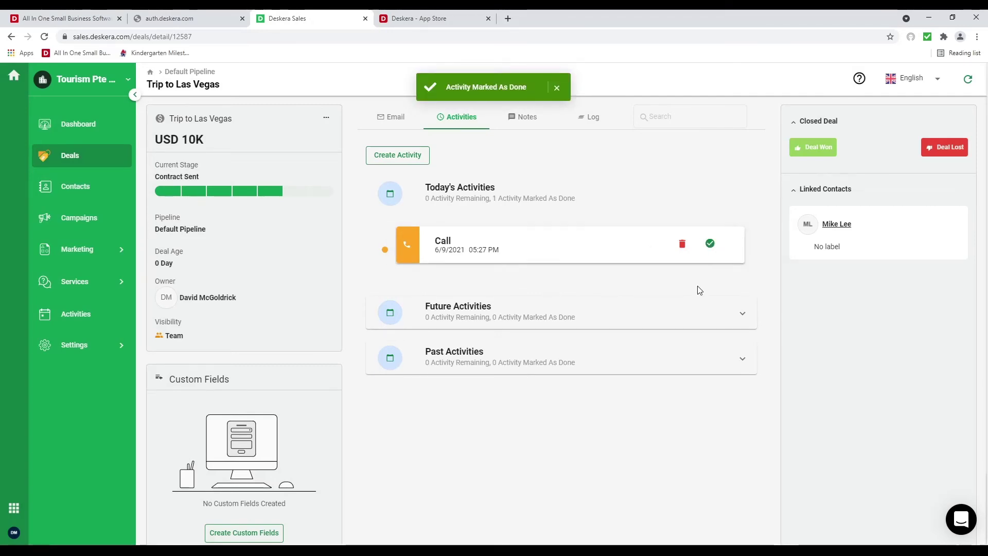
pyautogui.click(538, 122)
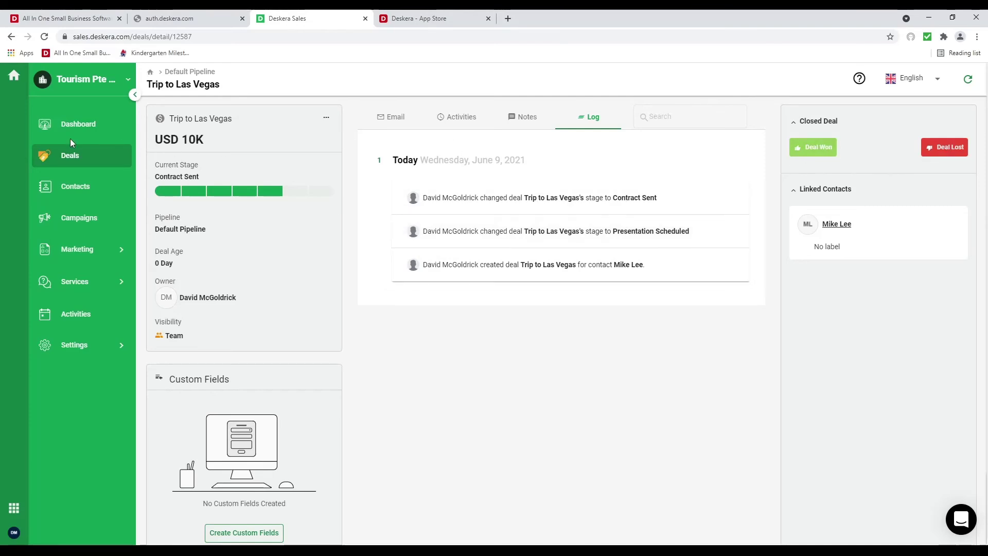
pyautogui.click(88, 160)
# Step: Move the deal into Closed Won, show deals as a list, then open Activities
pyautogui.moveTo(876, 327)
pyautogui.mouseDown()
pyautogui.moveTo(978, 316)
pyautogui.moveTo(937, 309)
pyautogui.moveTo(875, 317)
pyautogui.moveTo(886, 318)
pyautogui.mouseUp()
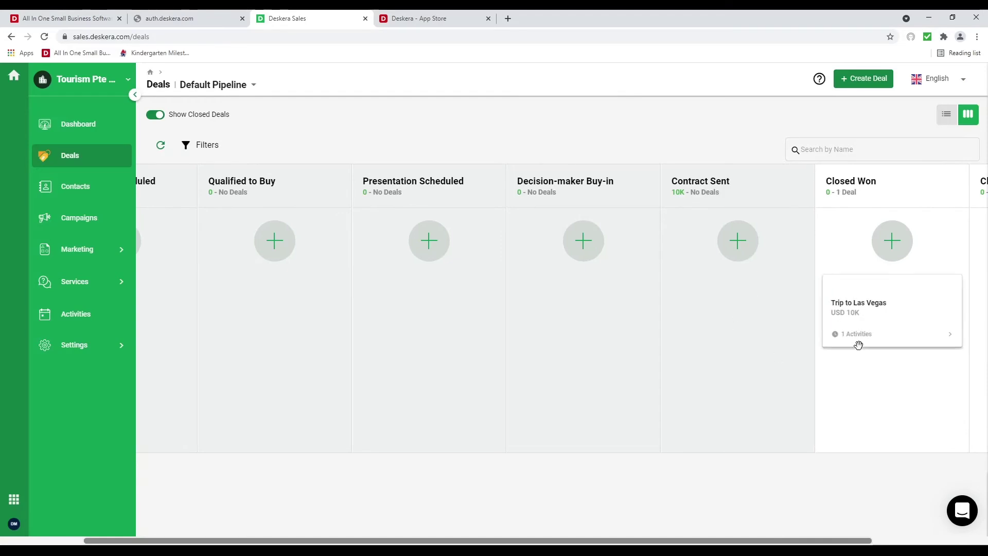
pyautogui.click(946, 114)
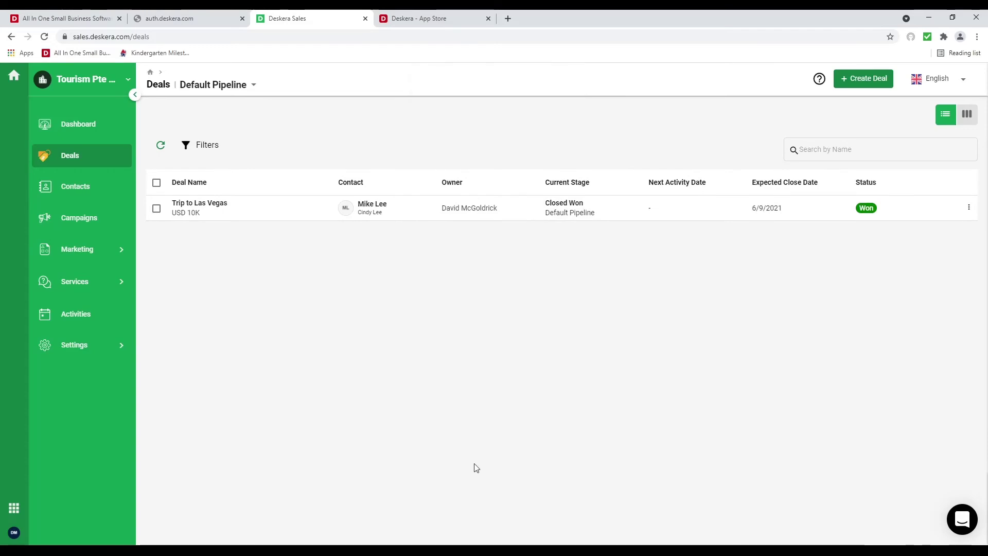
pyautogui.click(67, 324)
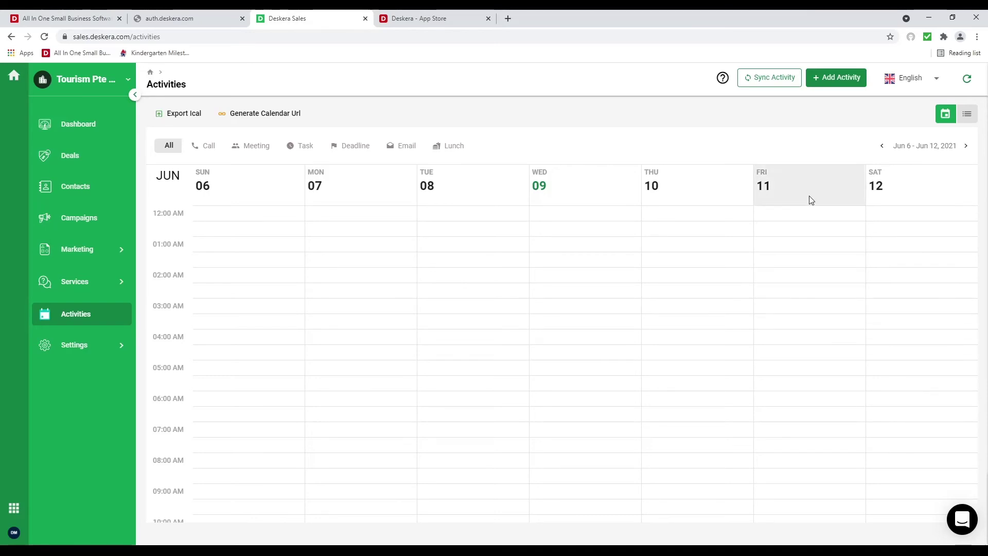
# Step: List only Call activities, then return to the sales dashboard
pyautogui.click(967, 114)
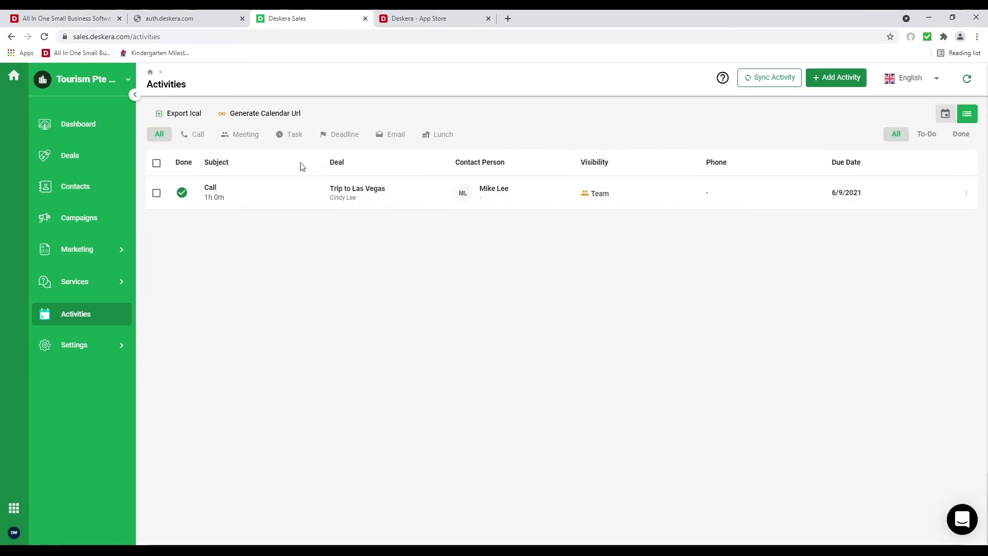
pyautogui.click(196, 135)
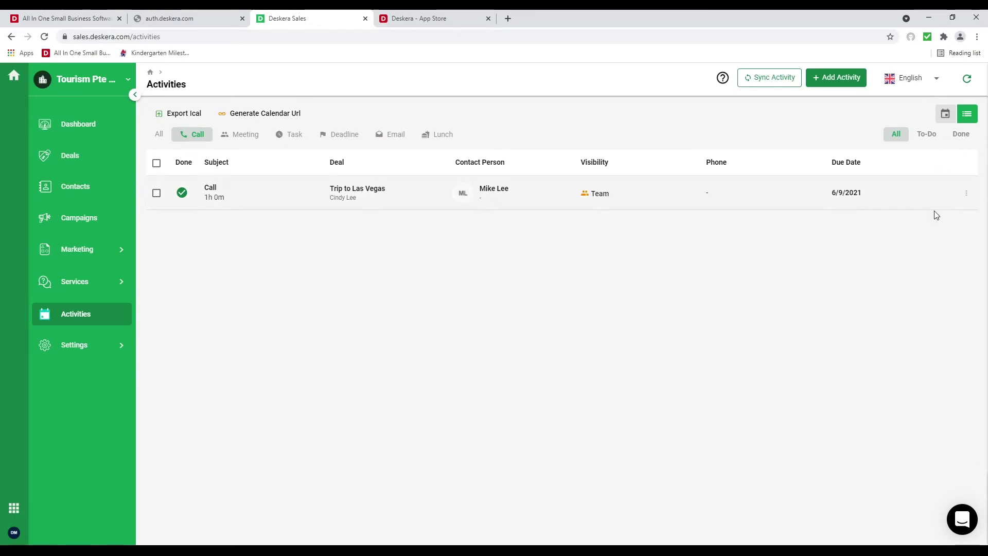
pyautogui.click(97, 125)
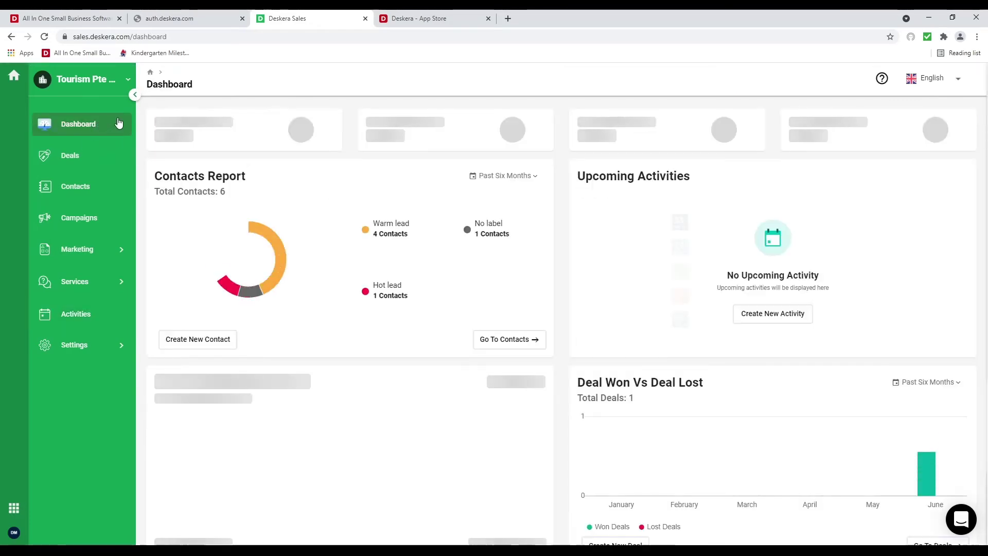
# Step: Scroll the dashboard, then launch Deskera People from the app switcher
pyautogui.scroll(-3, 400, 386)
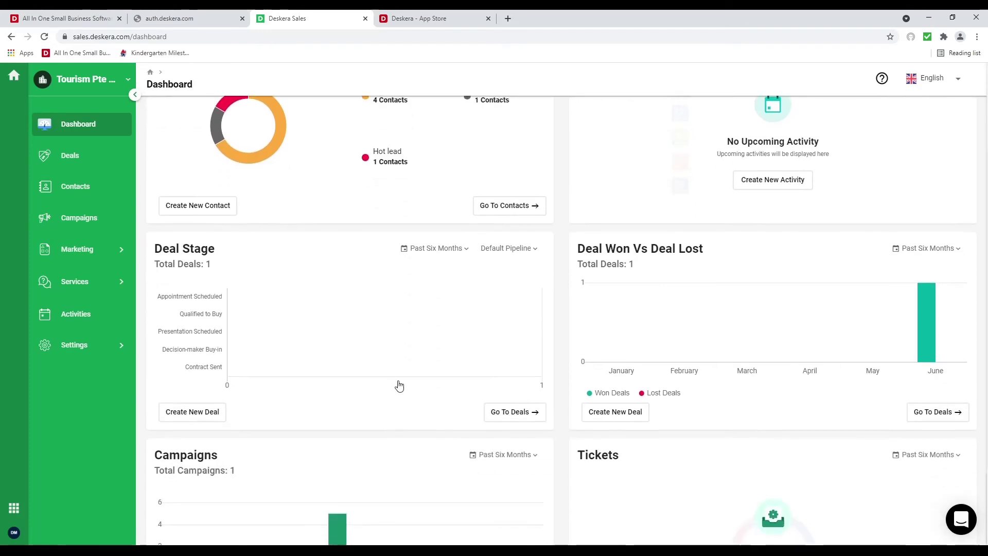
pyautogui.scroll(-1, 399, 386)
pyautogui.scroll(4, 406, 386)
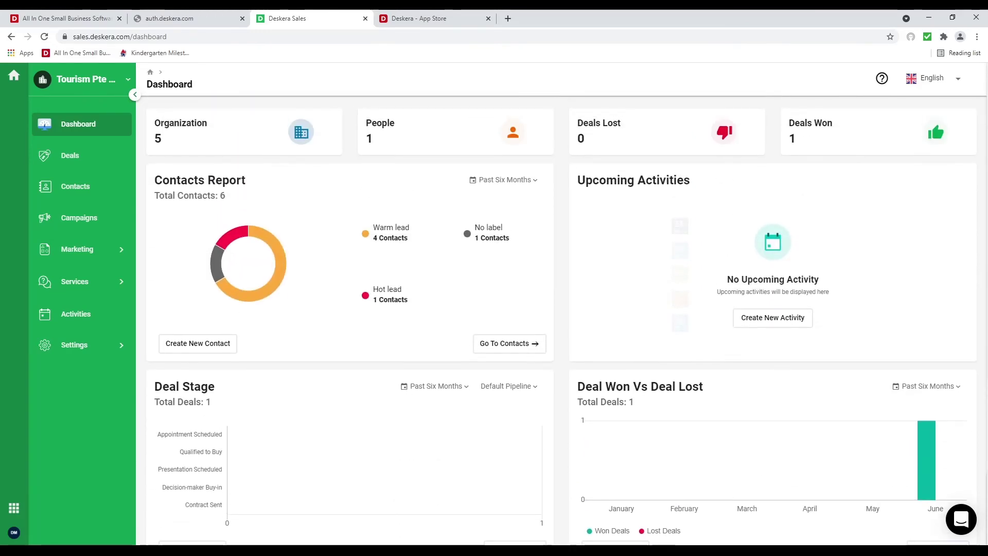
pyautogui.click(14, 508)
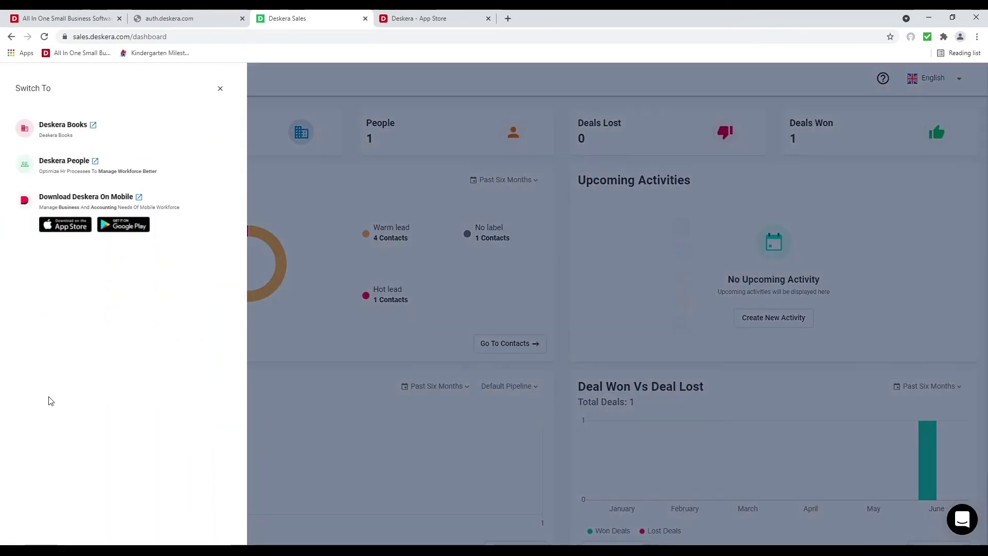
pyautogui.click(114, 168)
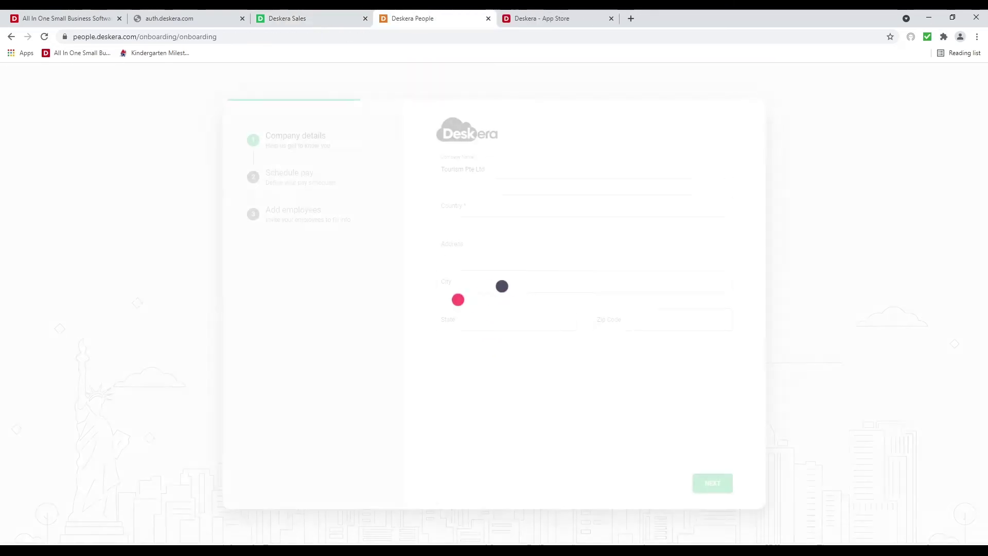
# Step: Set company country to United States of America and address to 1500 E Street, Fresno, then continue
pyautogui.tripleClick(609, 320)
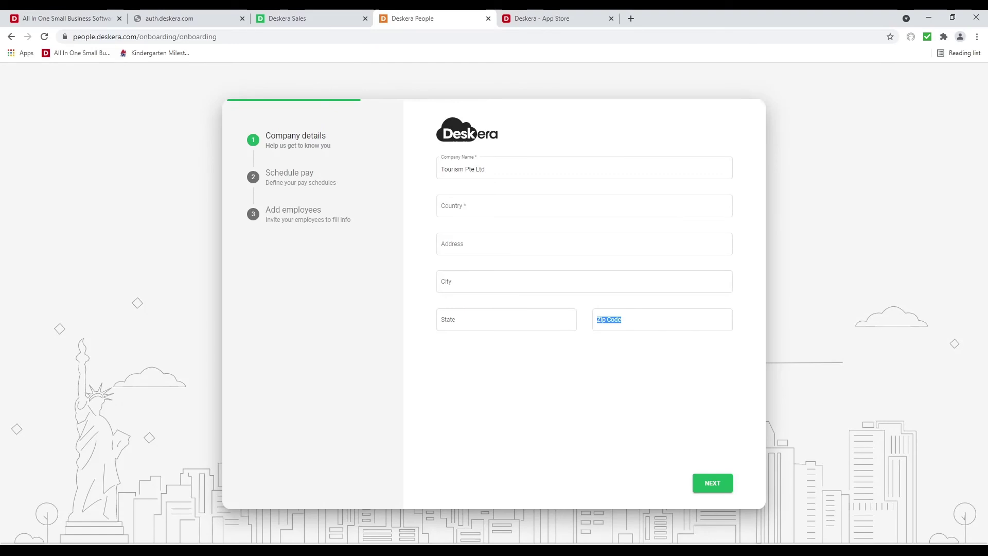
pyautogui.click(466, 209)
pyautogui.write('Uni')
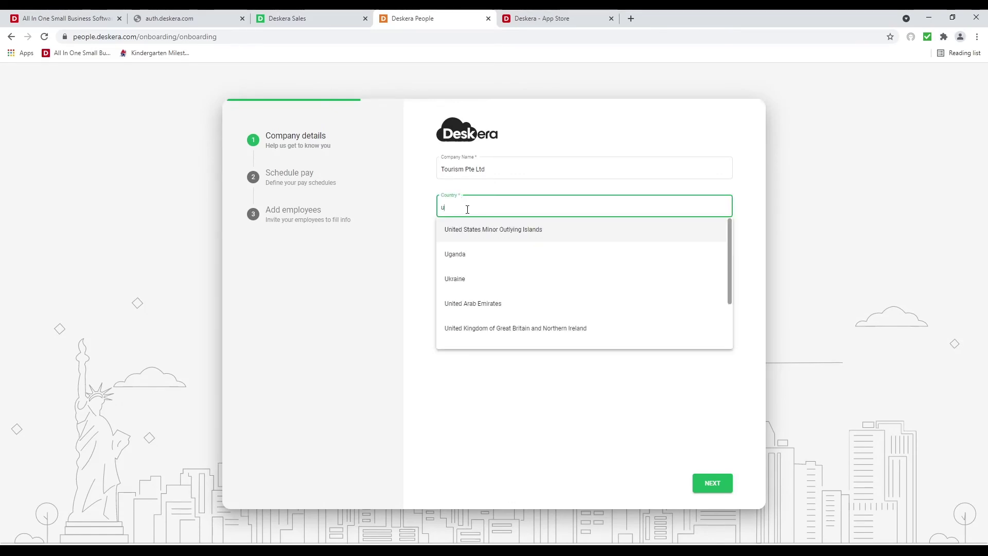
pyautogui.click(543, 302)
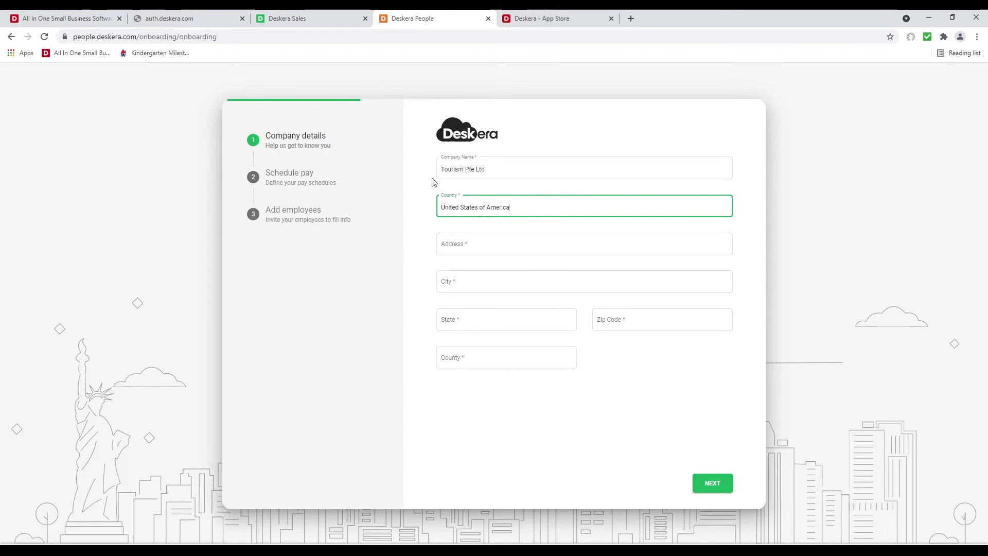
pyautogui.click(494, 242)
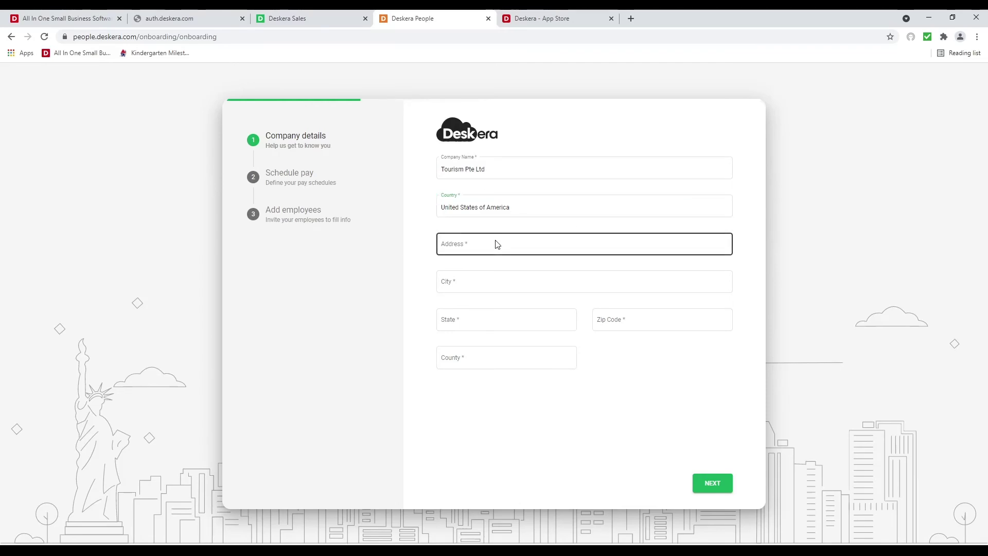
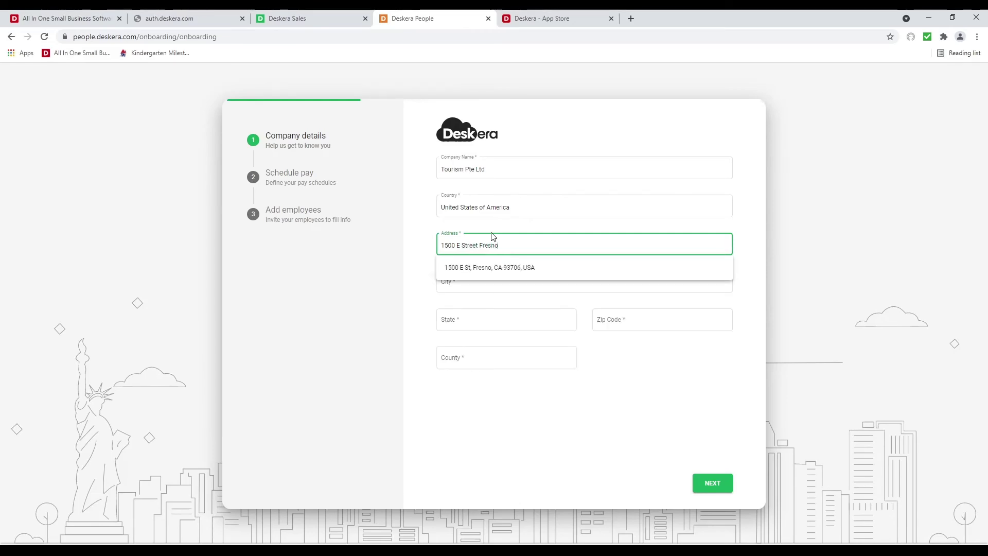
pyautogui.click(481, 266)
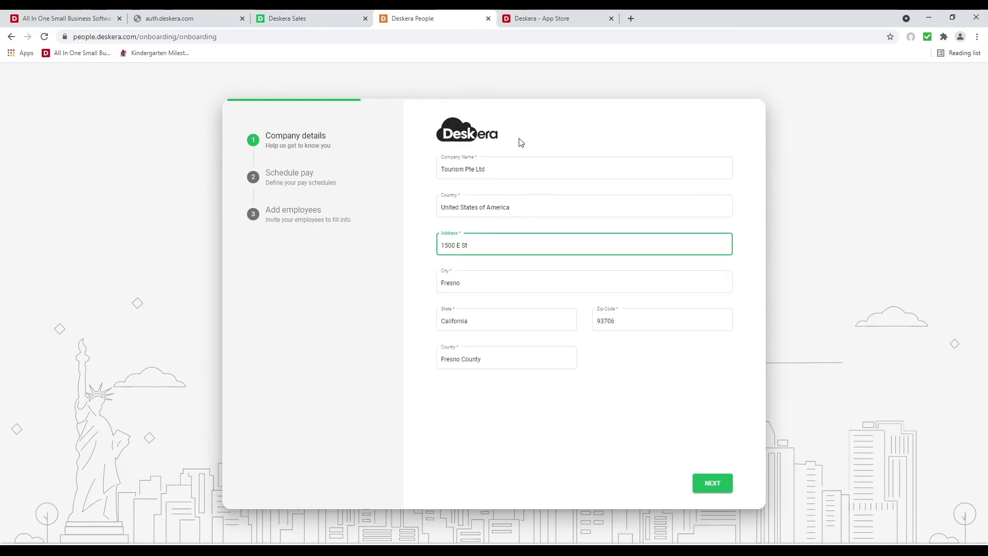
pyautogui.click(712, 484)
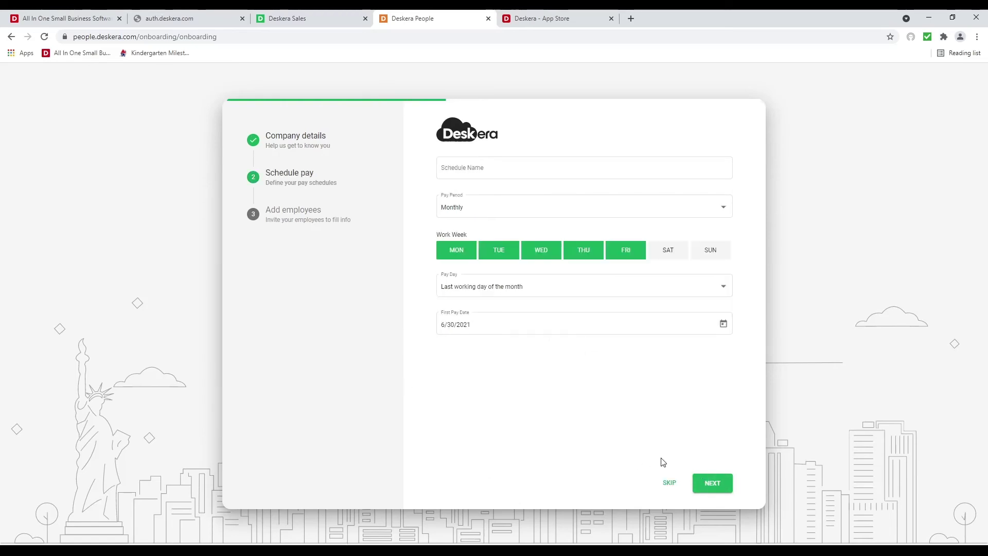
# Step: Create the 'Monthly' pay schedule: Monthly period, paid on the last working day of the month
pyautogui.moveTo(323, 183); pyautogui.dragTo(430, 161)
pyautogui.click(463, 168)
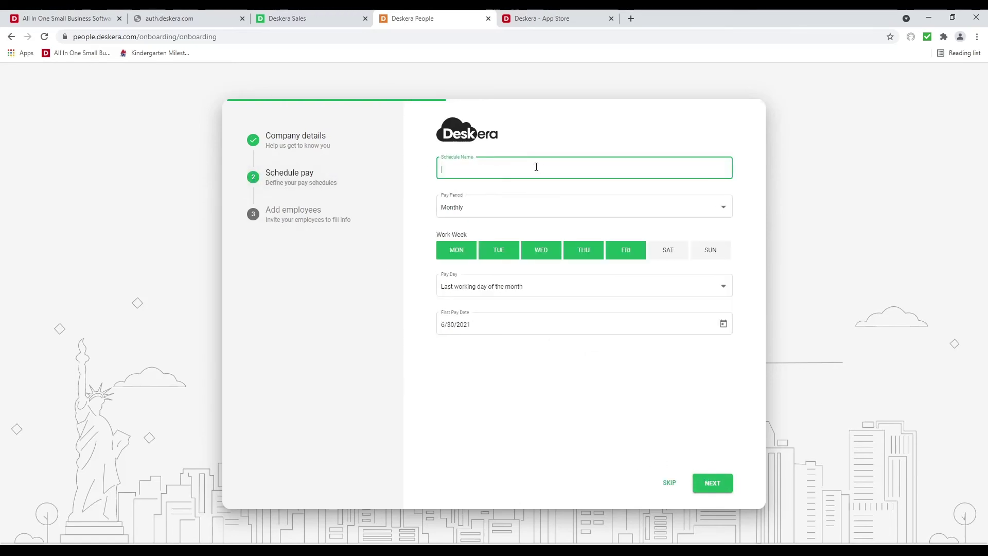
pyautogui.write('Monthly')
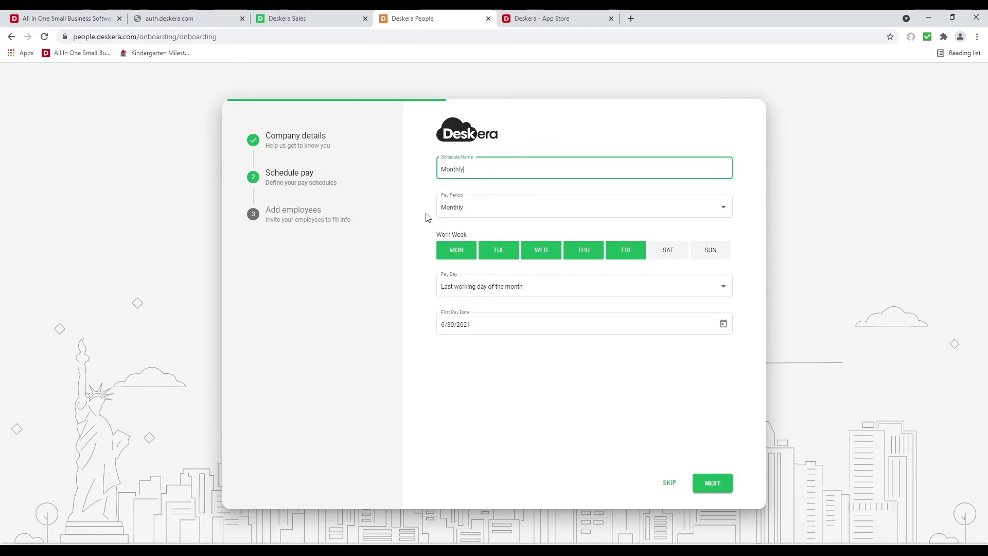
pyautogui.click(458, 212)
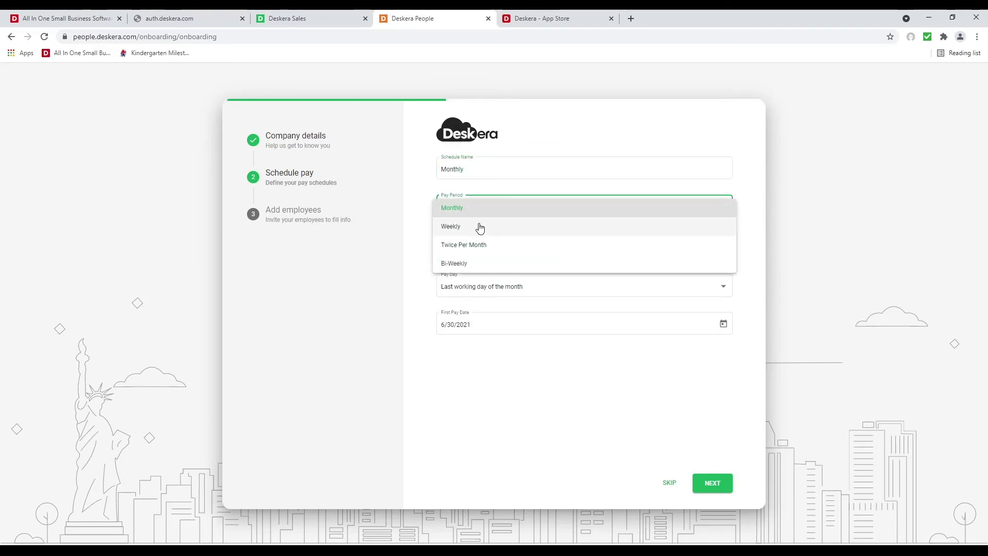
pyautogui.click(390, 335)
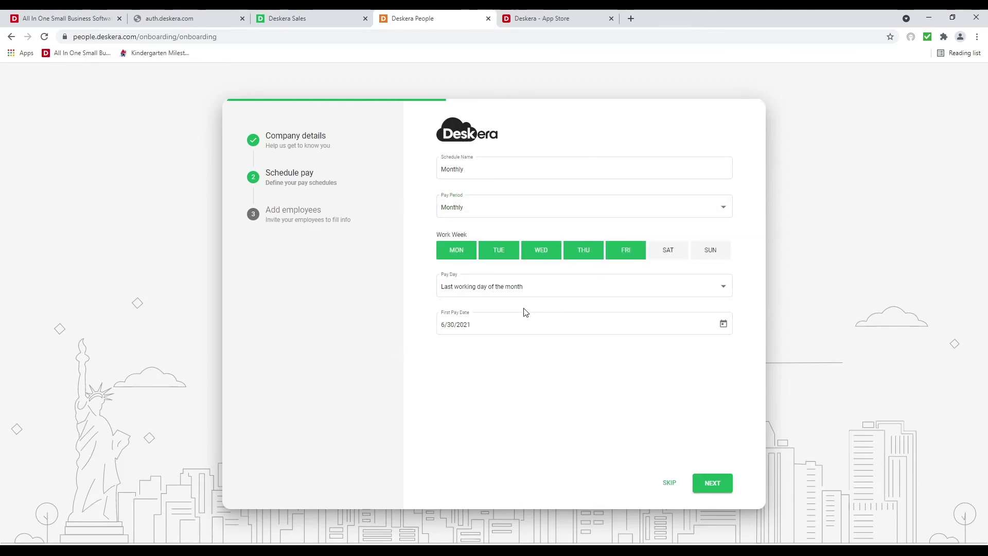
pyautogui.click(513, 294)
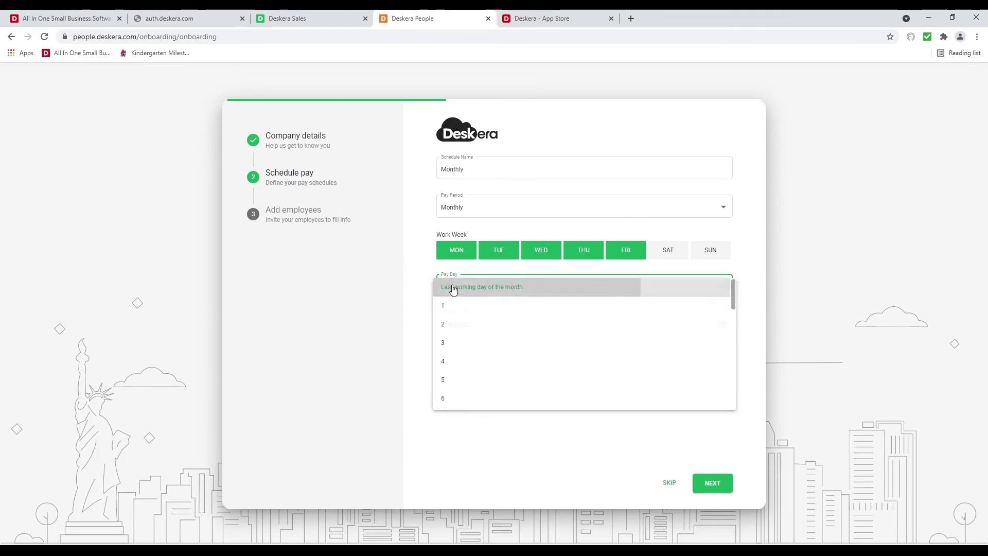
pyautogui.click(452, 288)
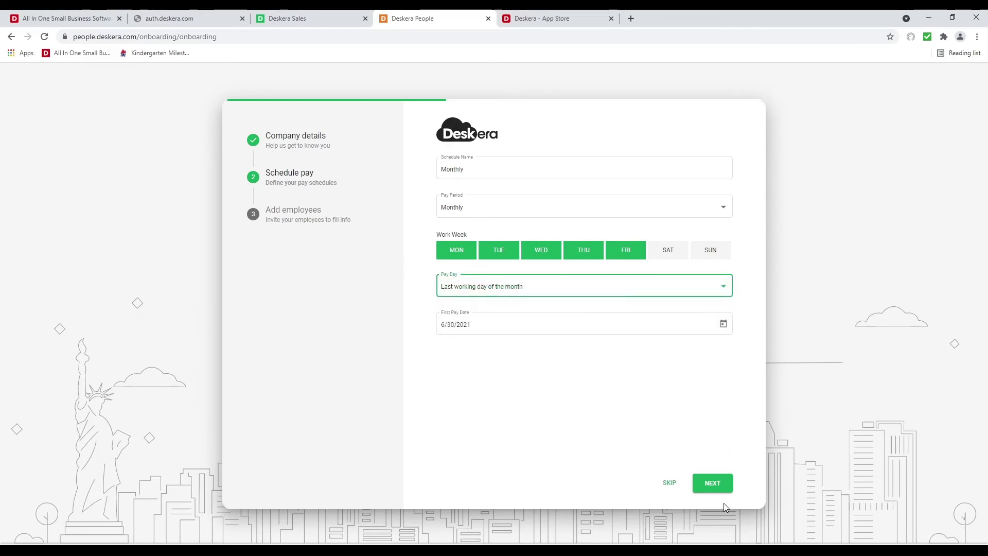
pyautogui.click(715, 489)
# Step: Enter the employee's first name, last name and e-mail address
pyautogui.click(489, 230)
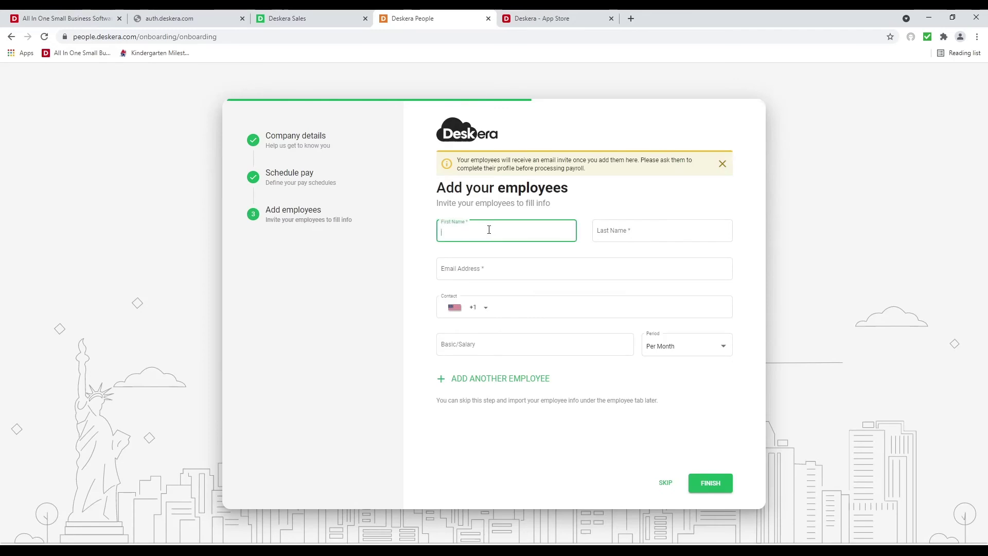
pyautogui.press('Tab')
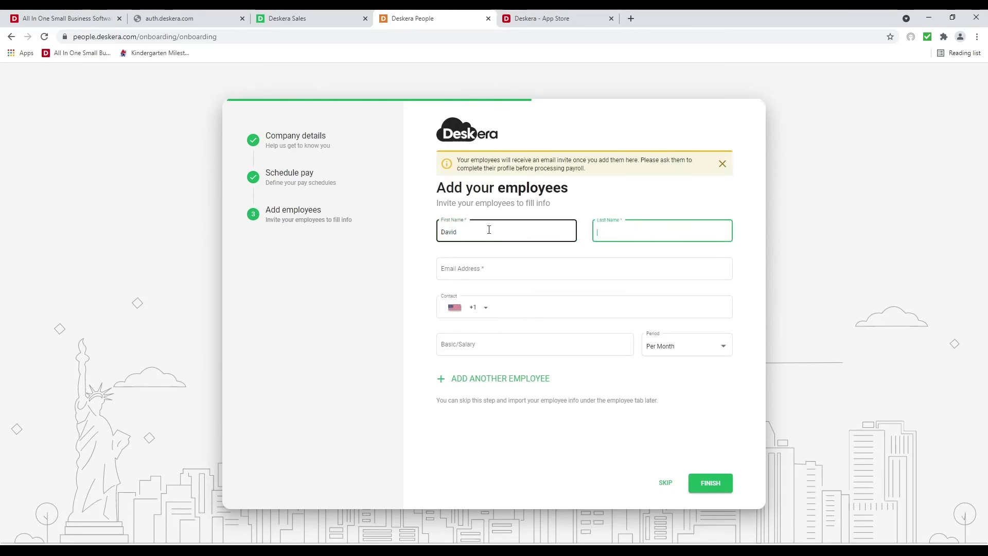
pyautogui.press('Tab')
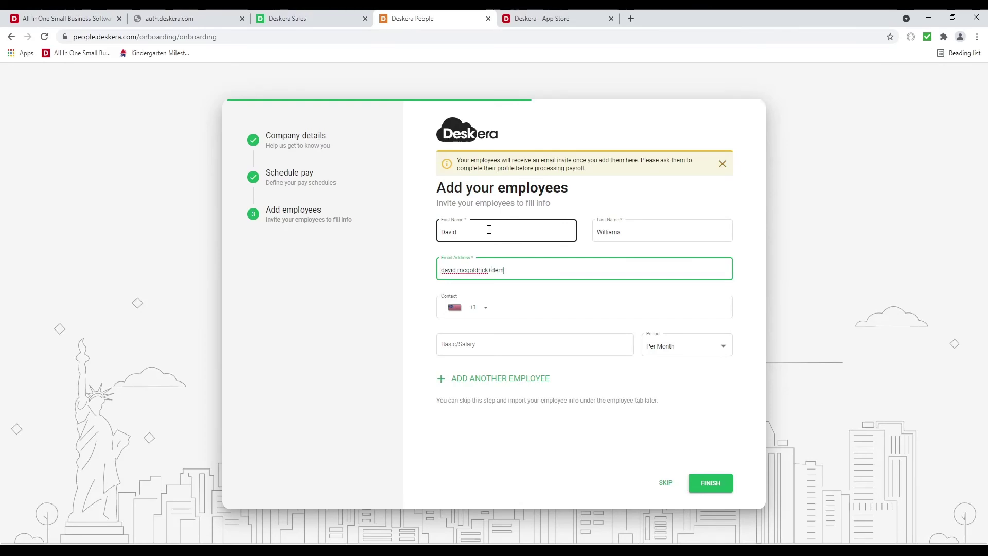
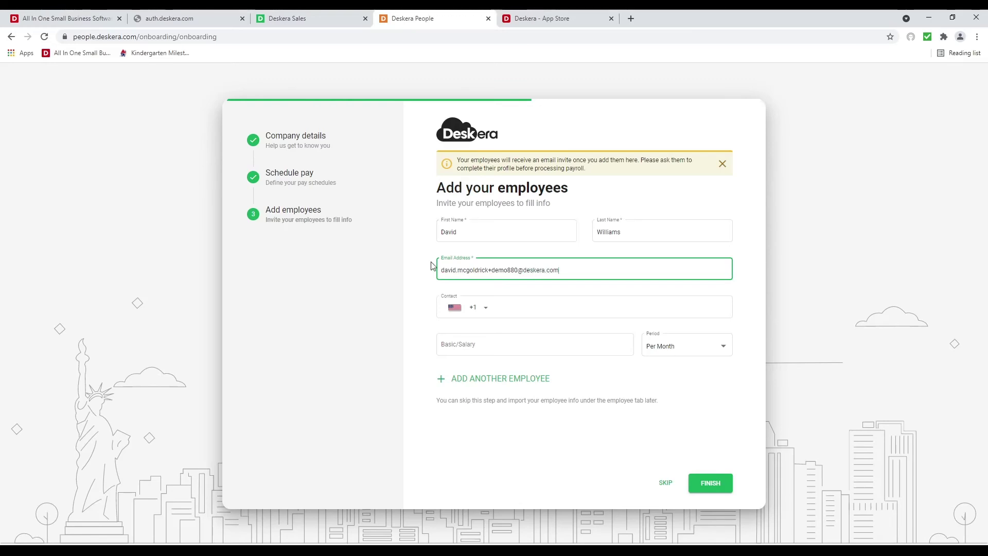
# Step: Set the basic salary to 3,000 Per Month
pyautogui.click(573, 346)
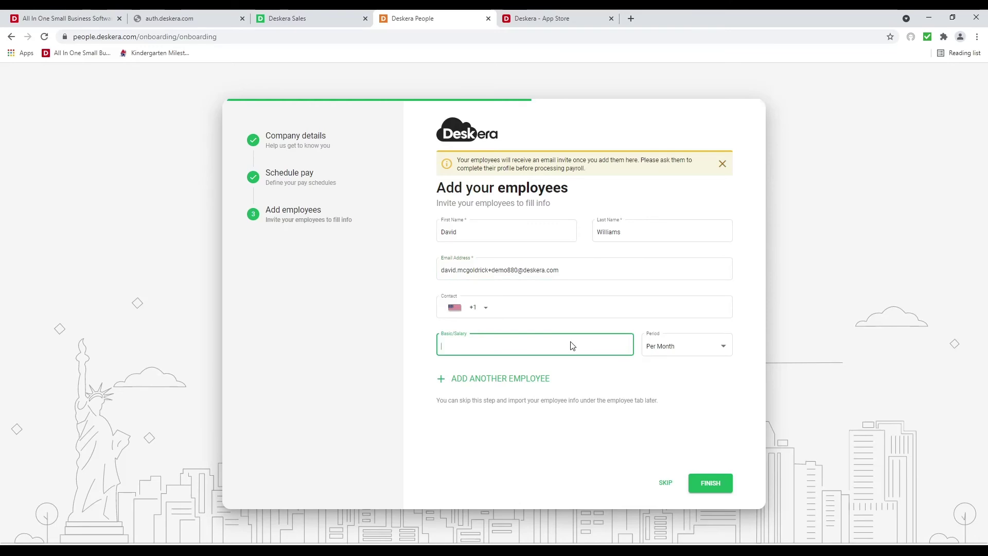
pyautogui.write('300')
pyautogui.click(677, 344)
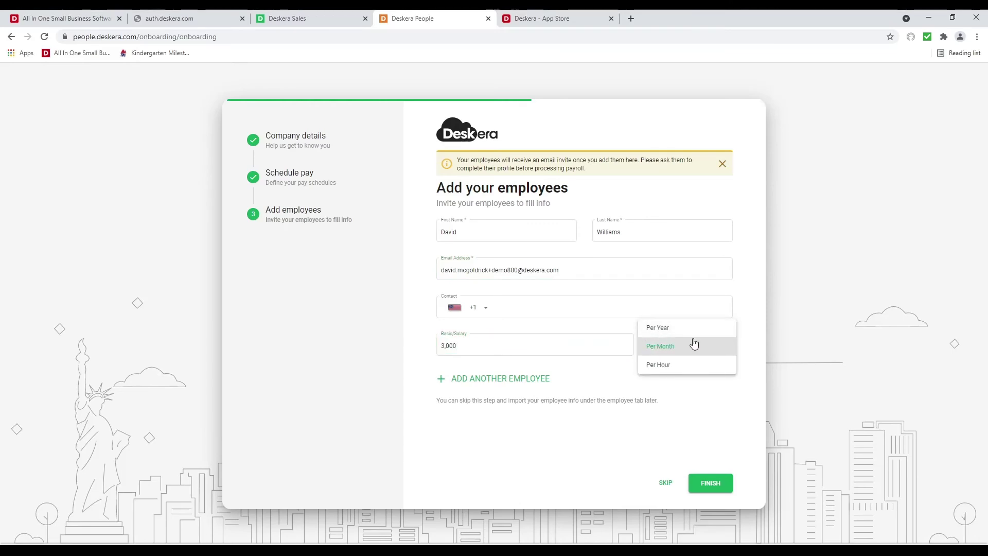
pyautogui.click(567, 448)
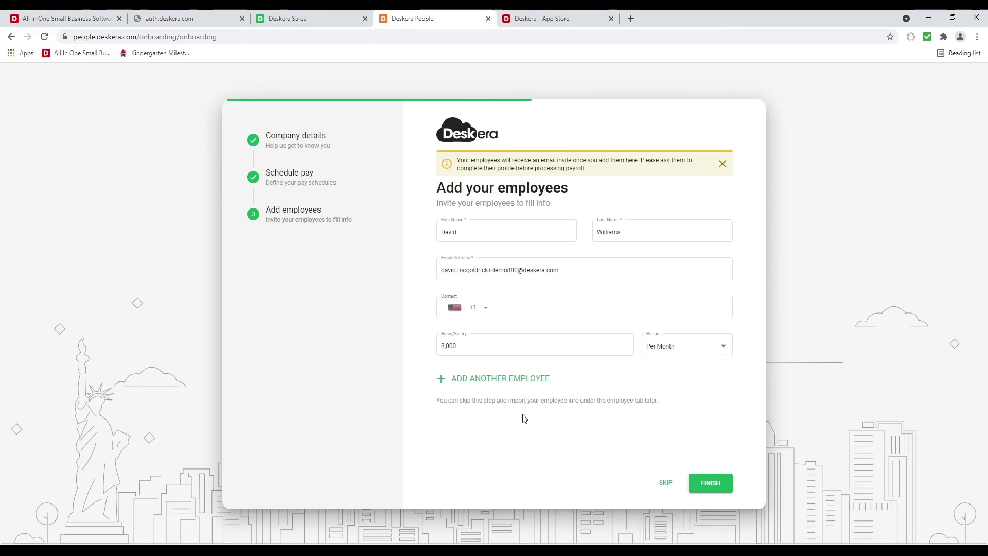
# Step: Finish onboarding and browse the Company Settings page
pyautogui.click(709, 483)
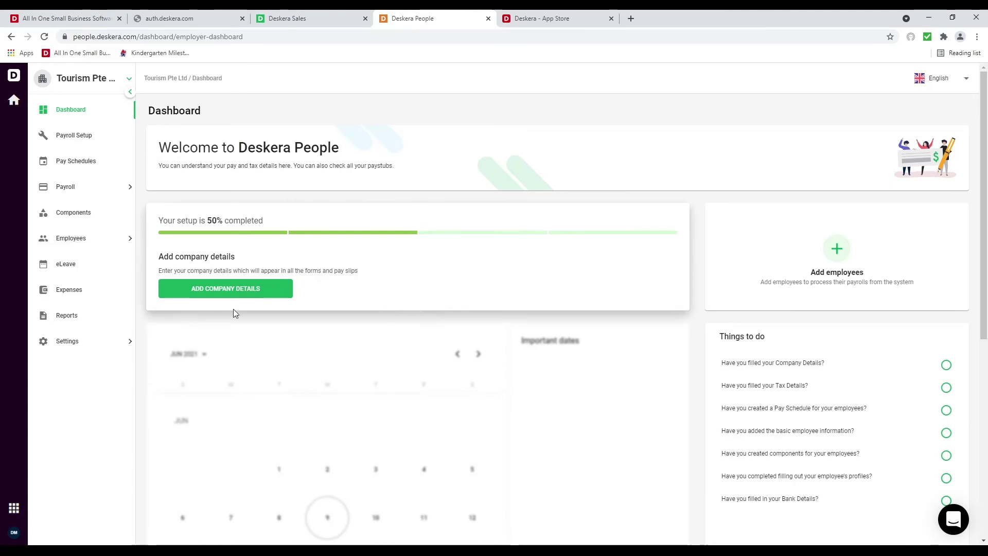
pyautogui.click(88, 340)
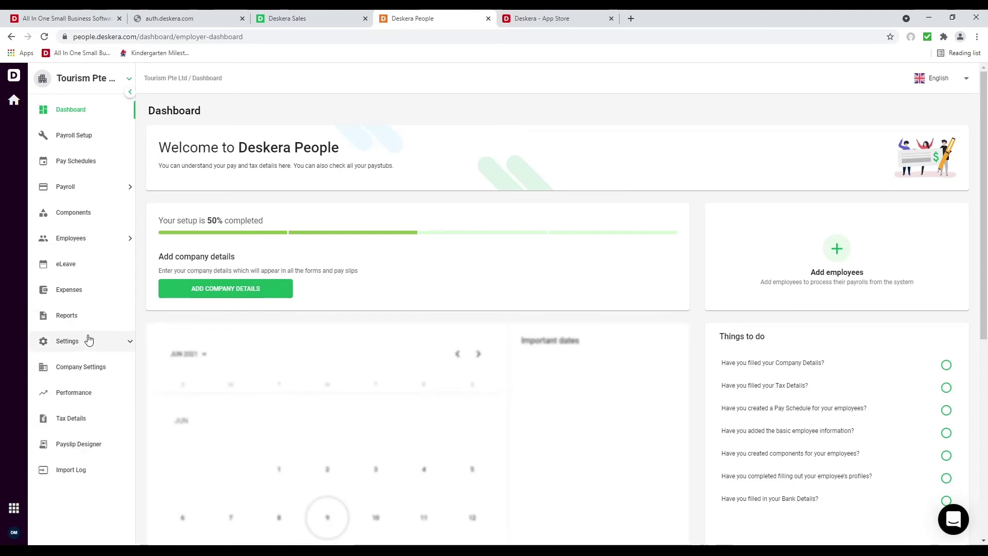
pyautogui.click(100, 379)
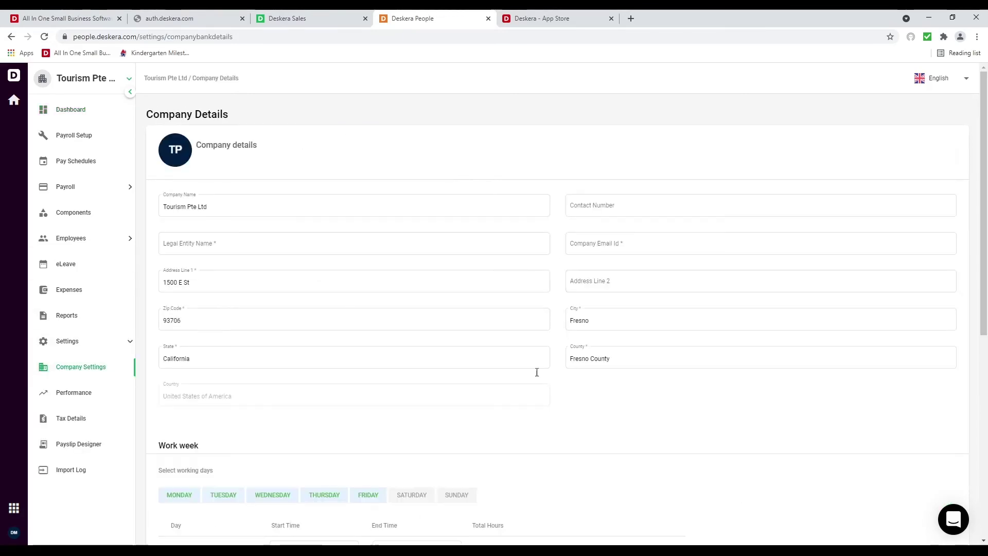
pyautogui.scroll(-4, 346, 412)
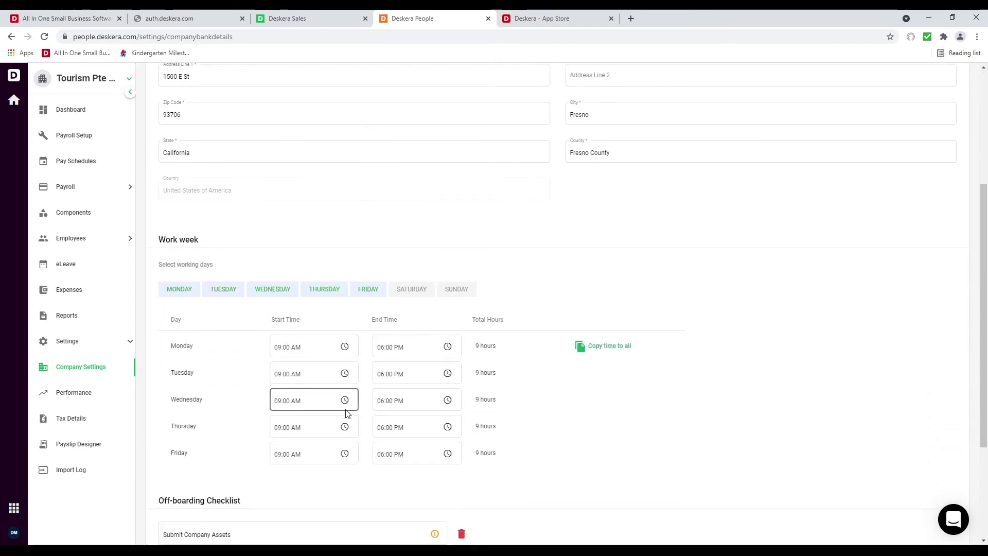
pyautogui.scroll(-3, 324, 399)
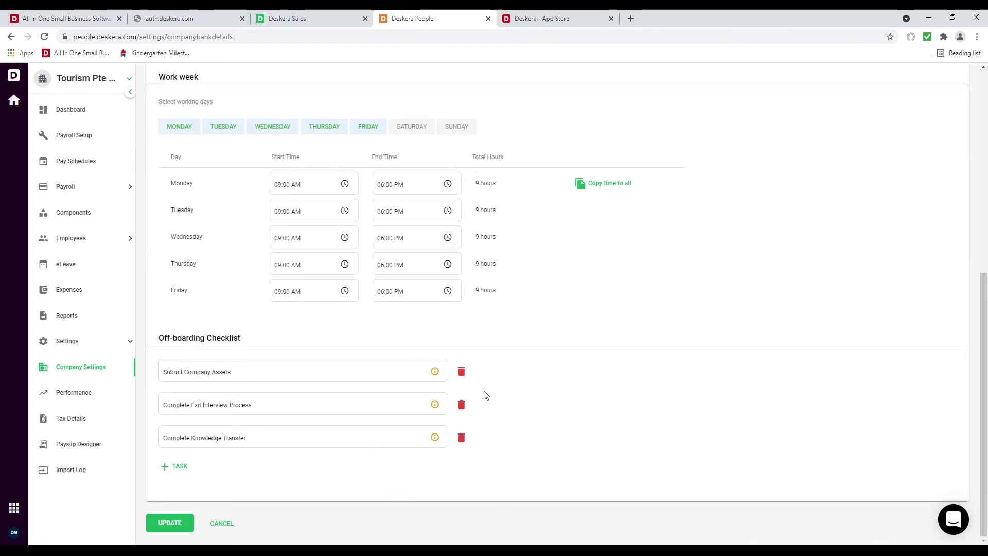
# Step: View the Performance, Tax Details and Payslip Designer settings in turn
pyautogui.click(67, 396)
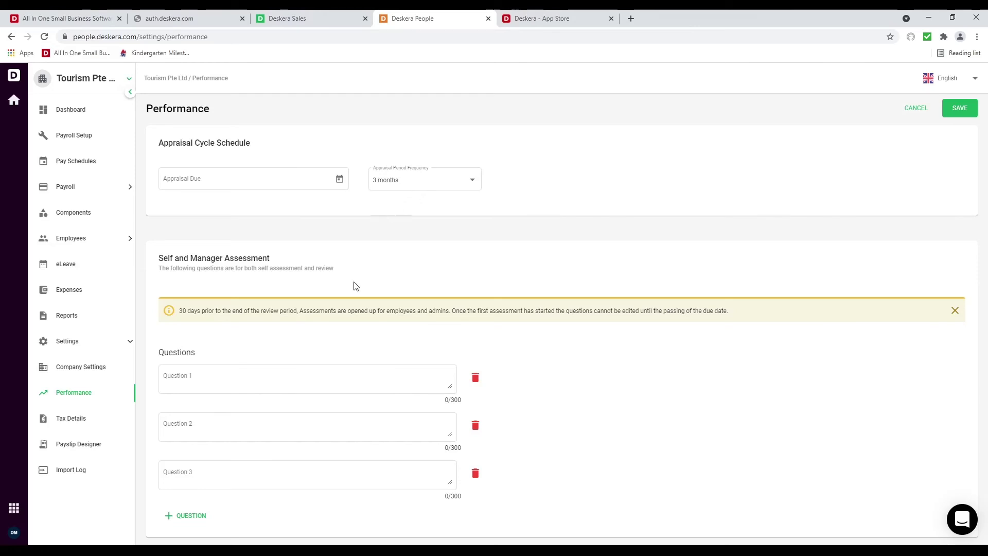
pyautogui.click(78, 425)
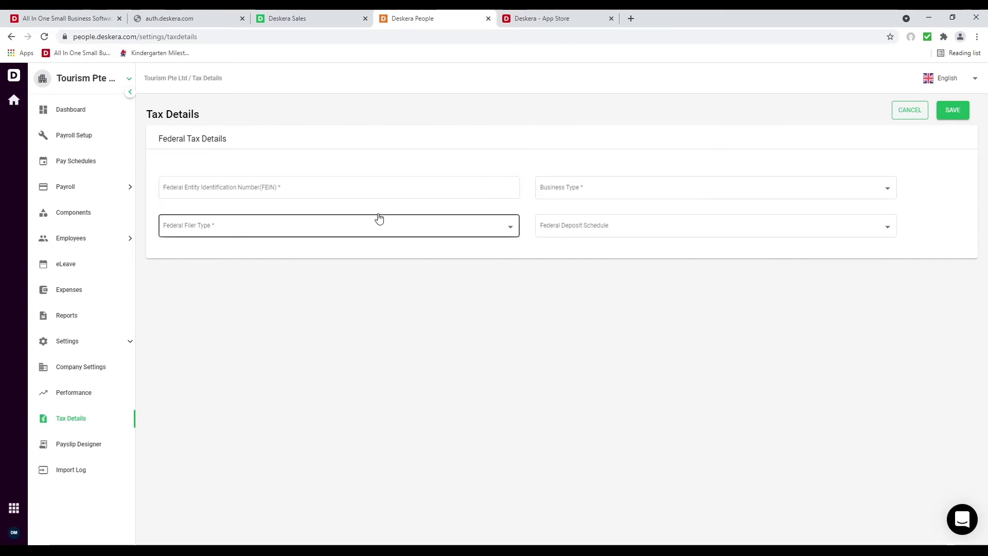
pyautogui.click(85, 453)
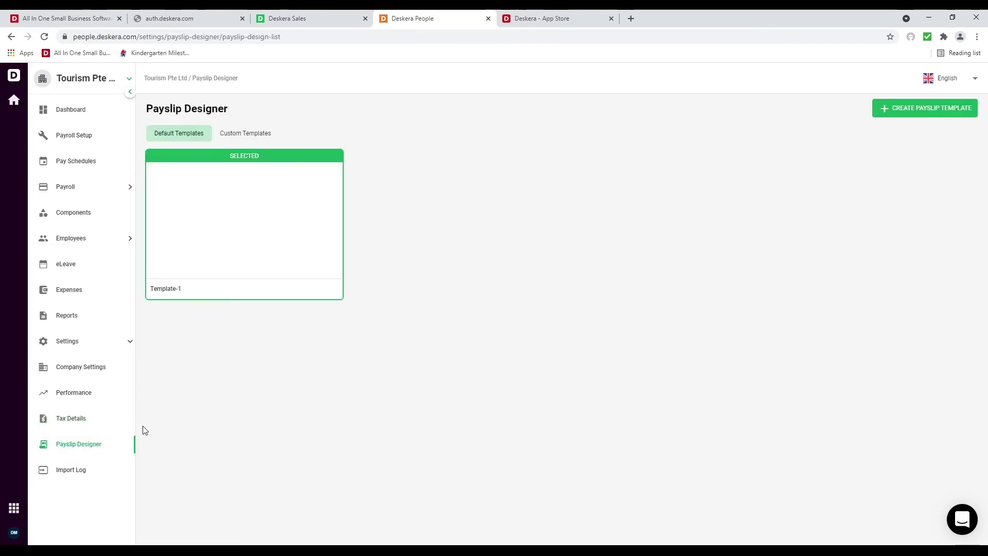
# Step: Copy Template-1, add a text block below the employee address, then view the Import Log
pyautogui.moveTo(302, 232)
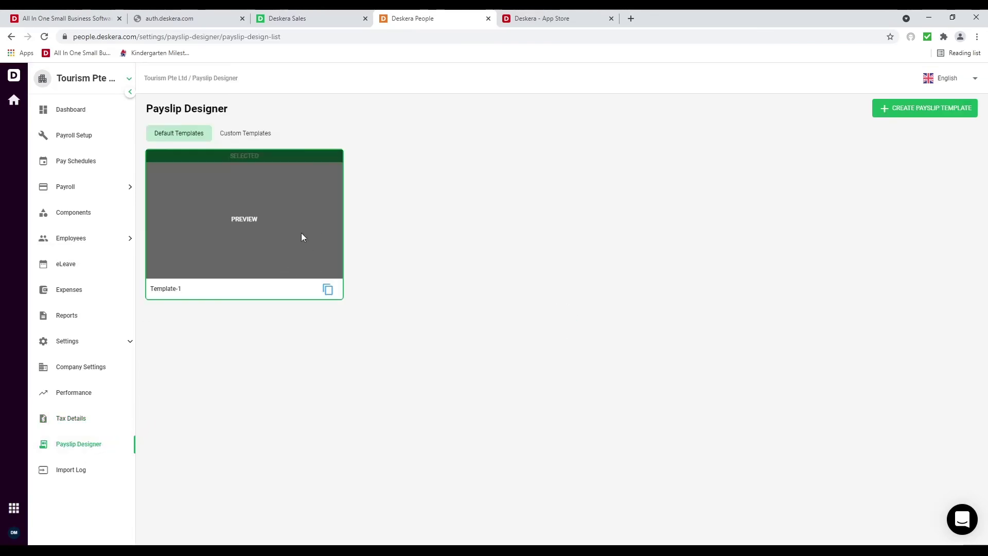
pyautogui.click(328, 290)
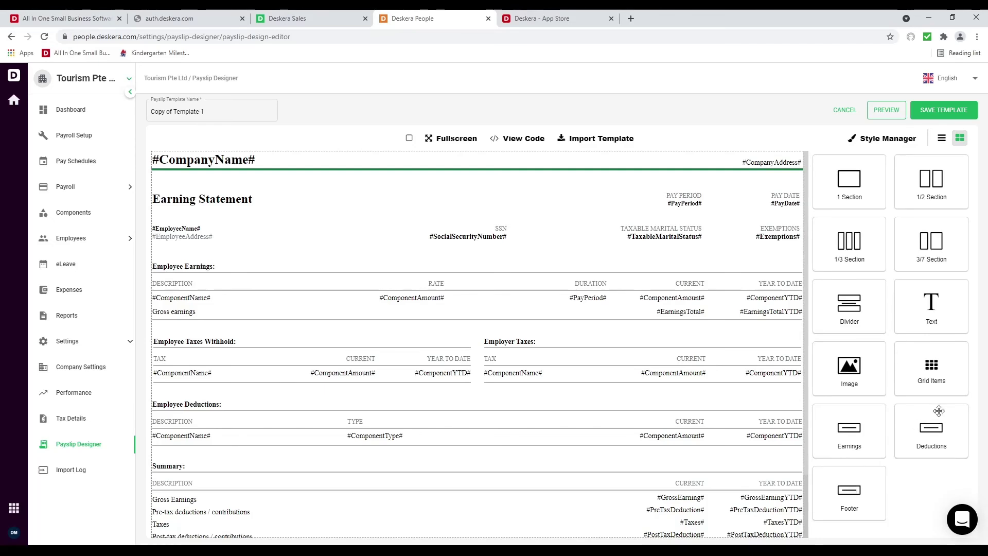
pyautogui.moveTo(927, 319); pyautogui.dragTo(226, 252)
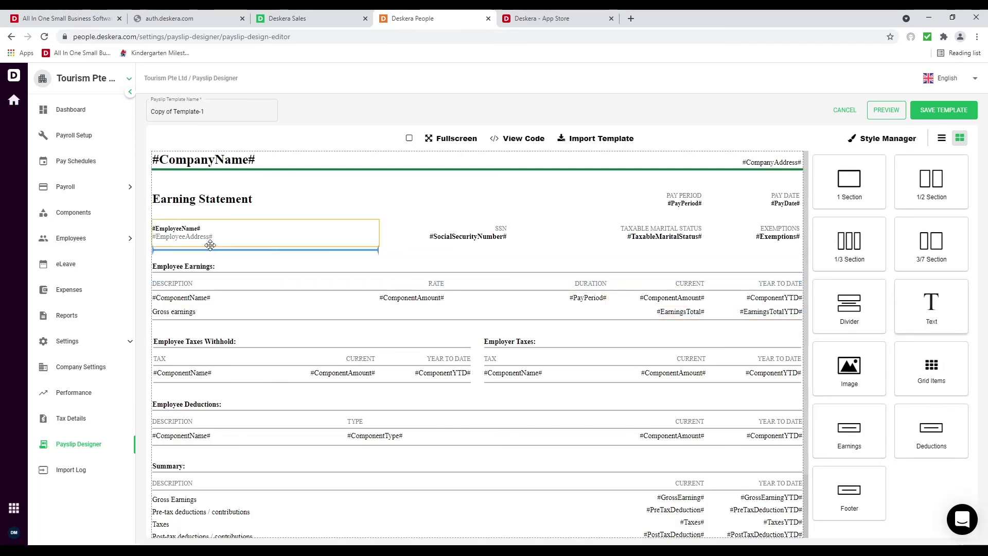
pyautogui.click(264, 256)
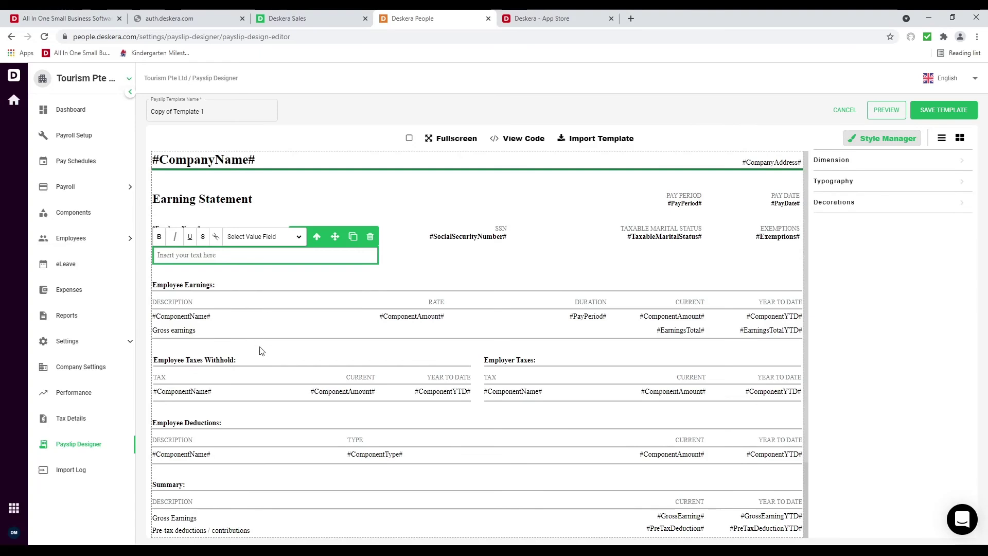
pyautogui.click(76, 470)
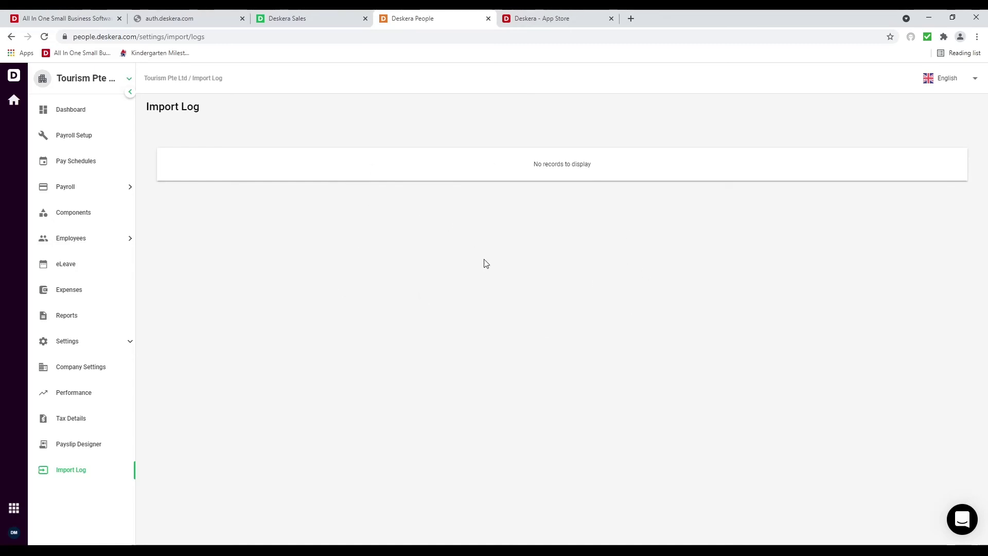
# Step: Browse the Employee List, toggling to contractors and back, and abandon an employee import
pyautogui.click(96, 243)
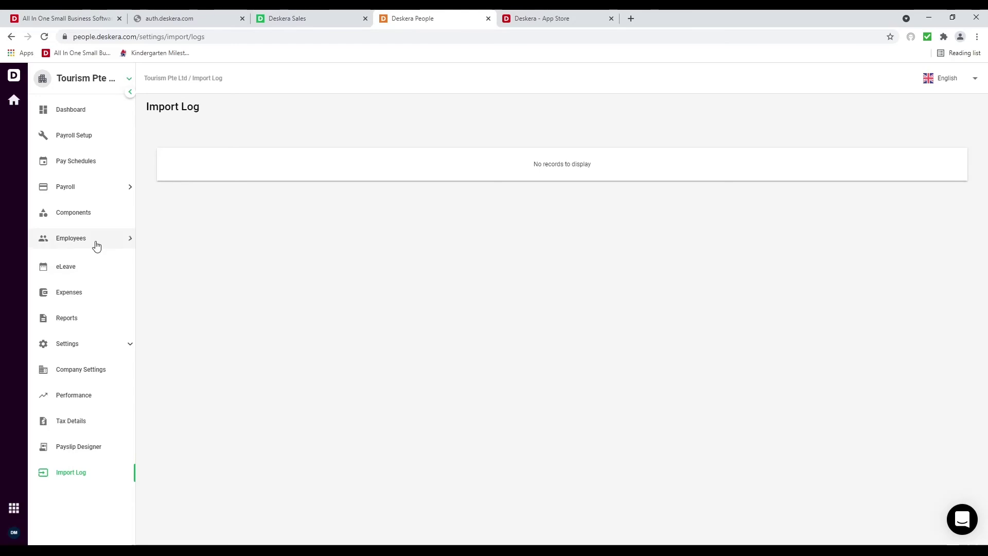
pyautogui.click(102, 267)
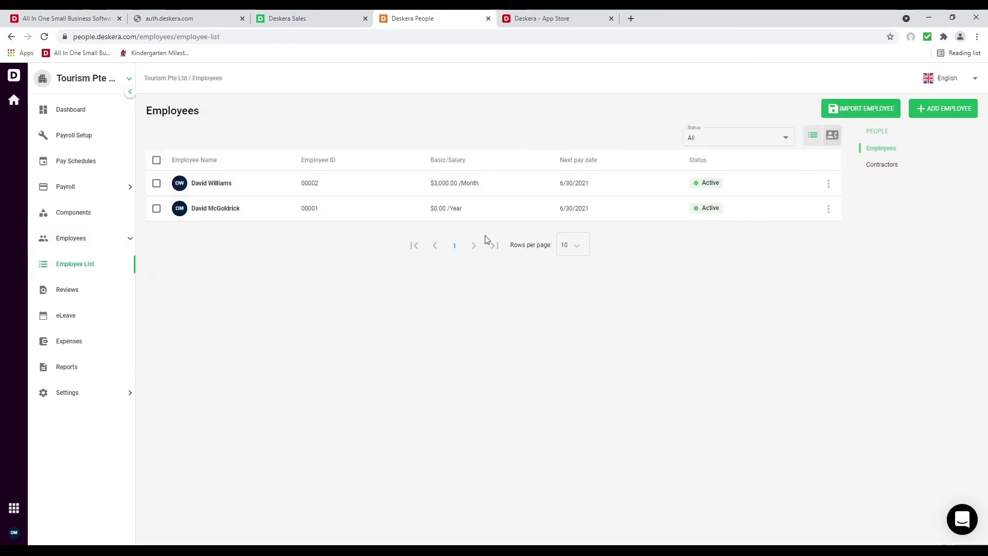
pyautogui.click(881, 173)
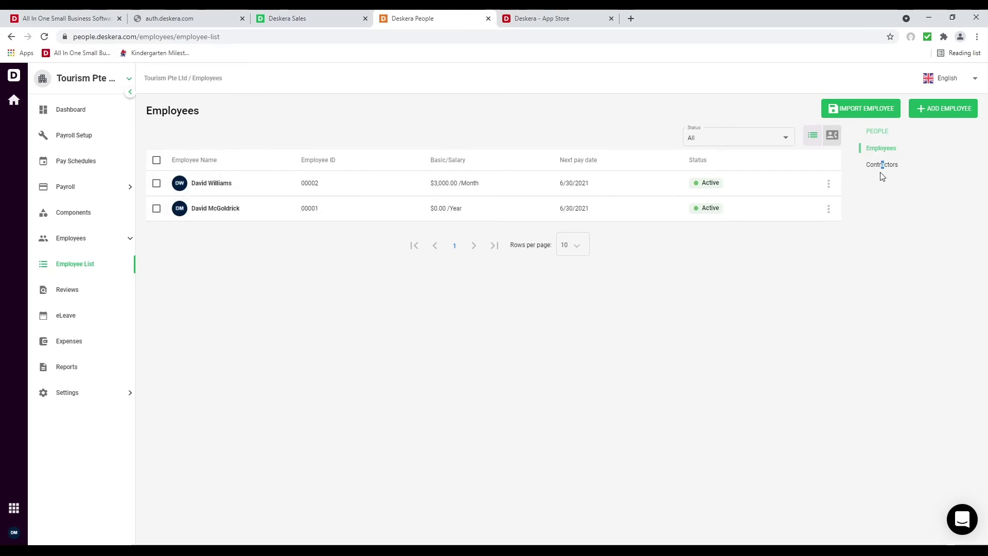
pyautogui.click(874, 165)
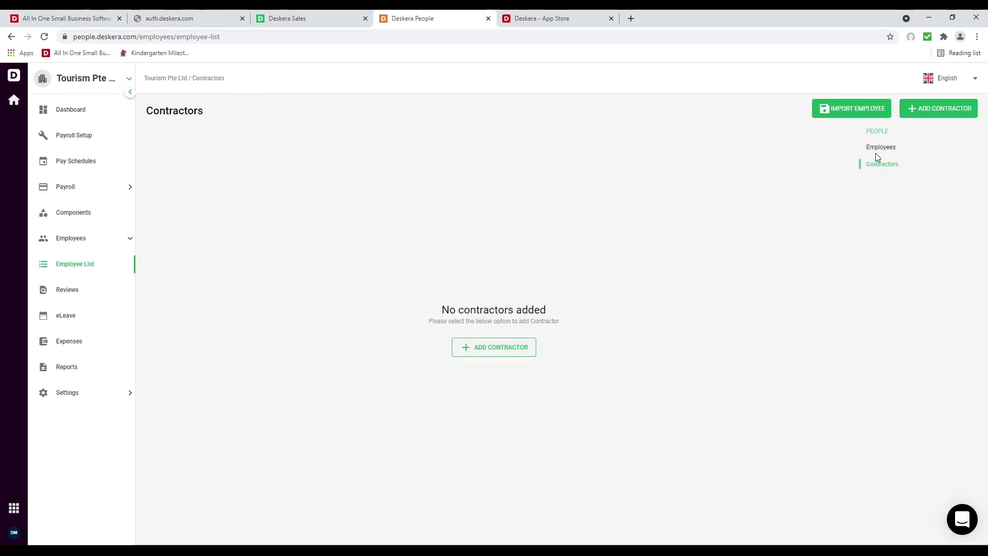
pyautogui.click(877, 150)
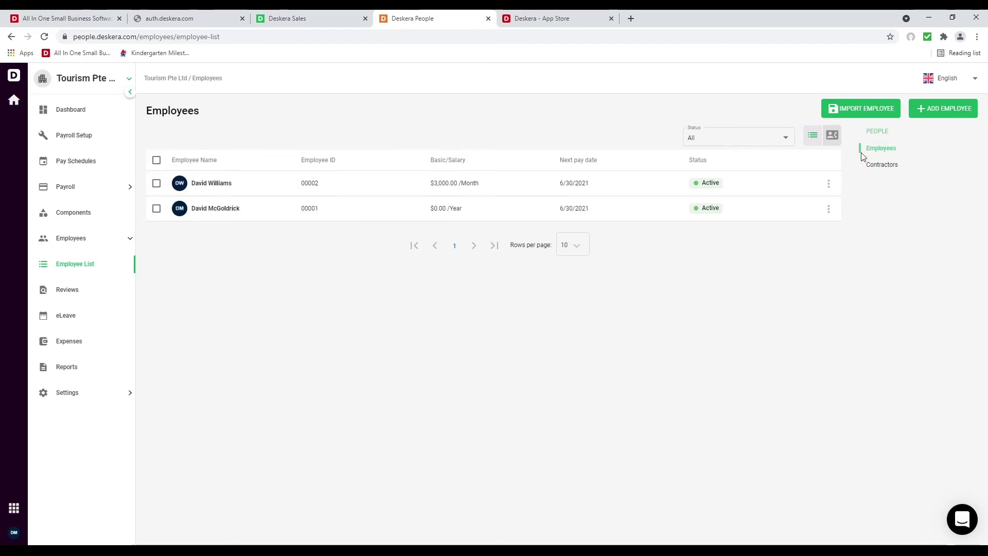
pyautogui.click(848, 116)
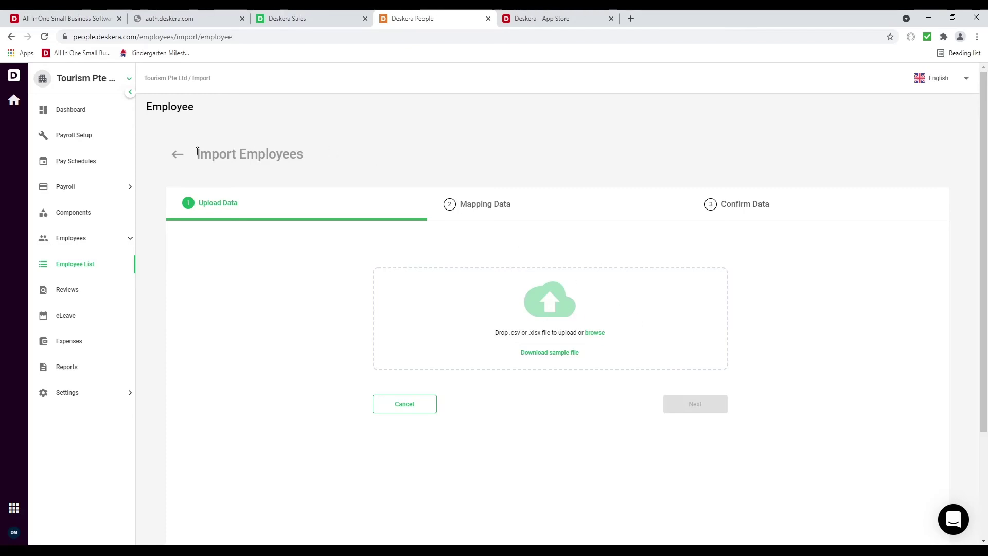
pyautogui.click(178, 155)
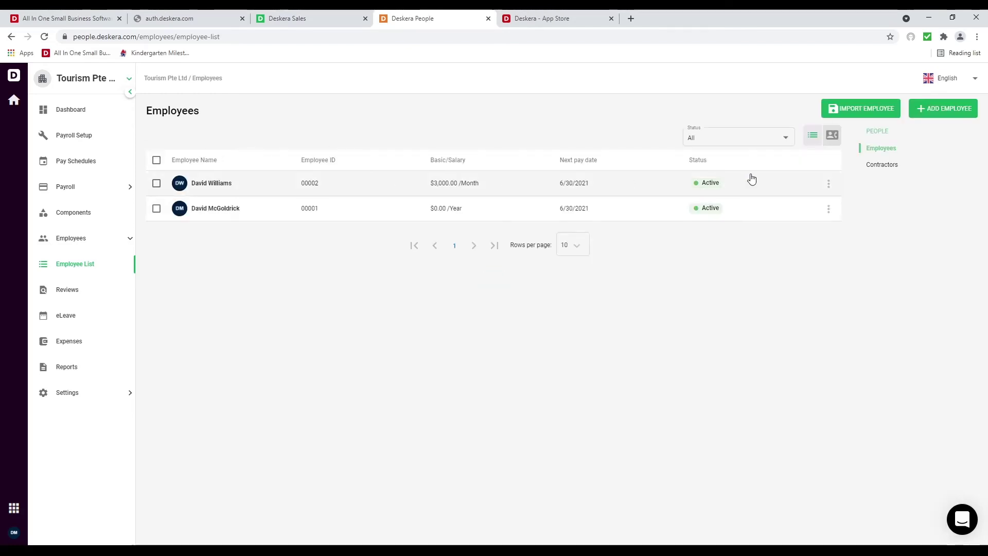
# Step: Edit the first employee and set the designation to 'Sales Person'
pyautogui.click(828, 183)
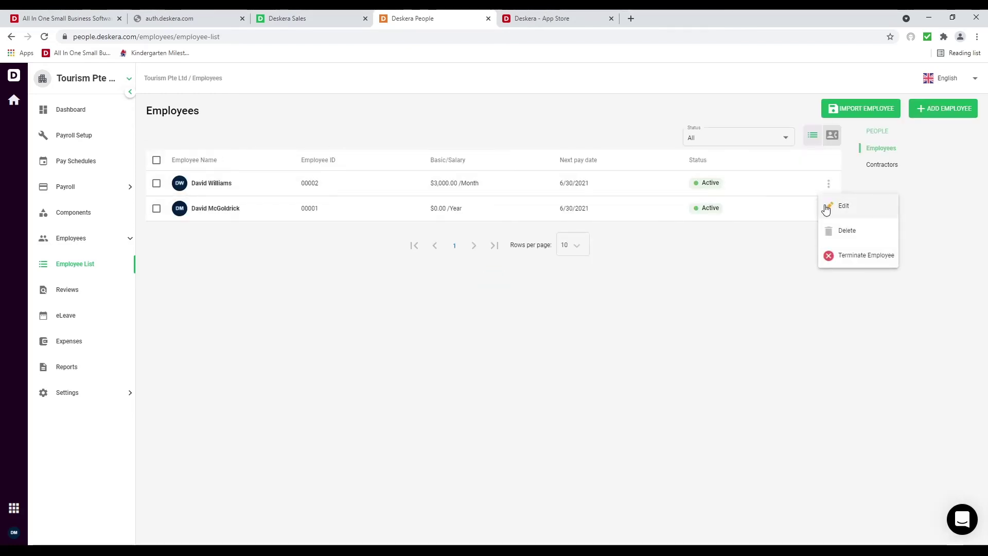
pyautogui.click(824, 205)
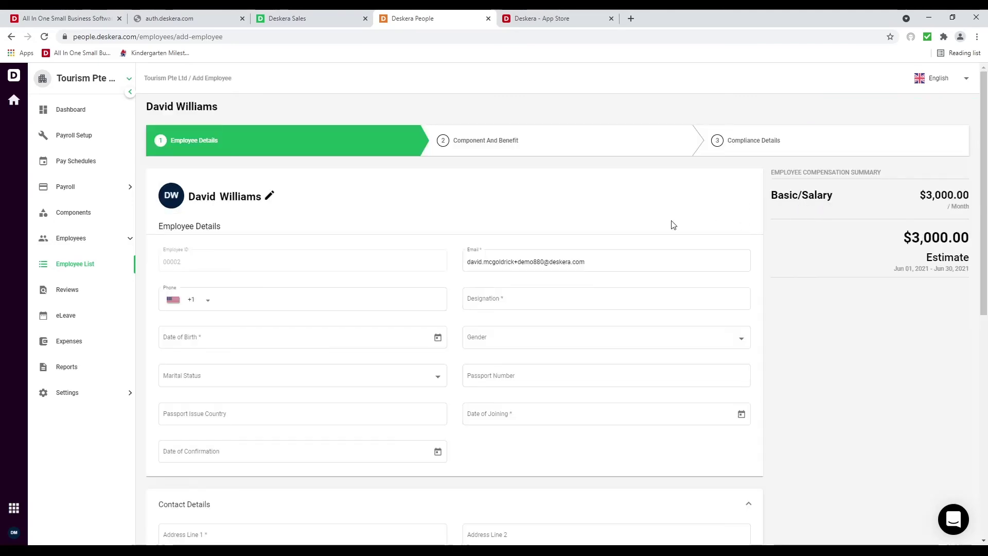
pyautogui.click(466, 299)
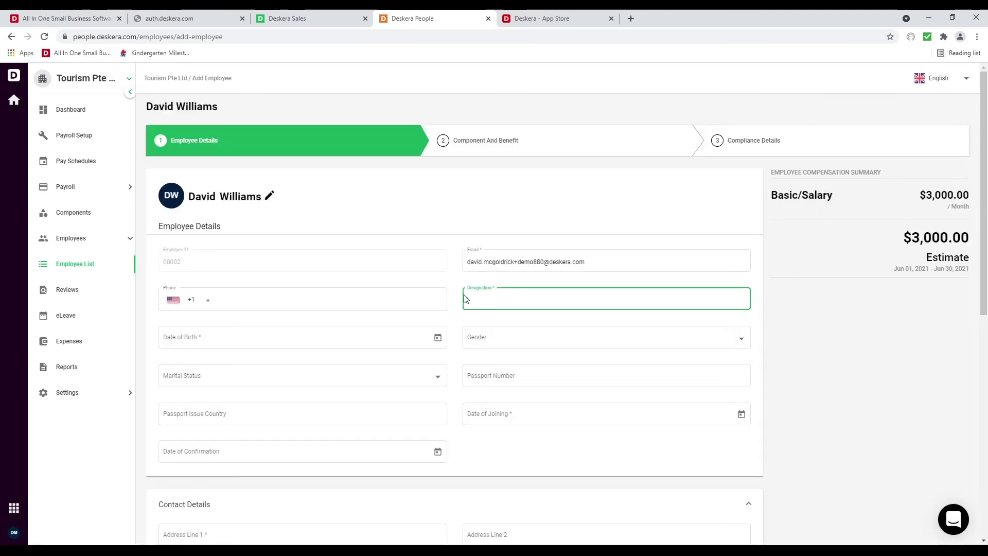
pyautogui.write('Sales')
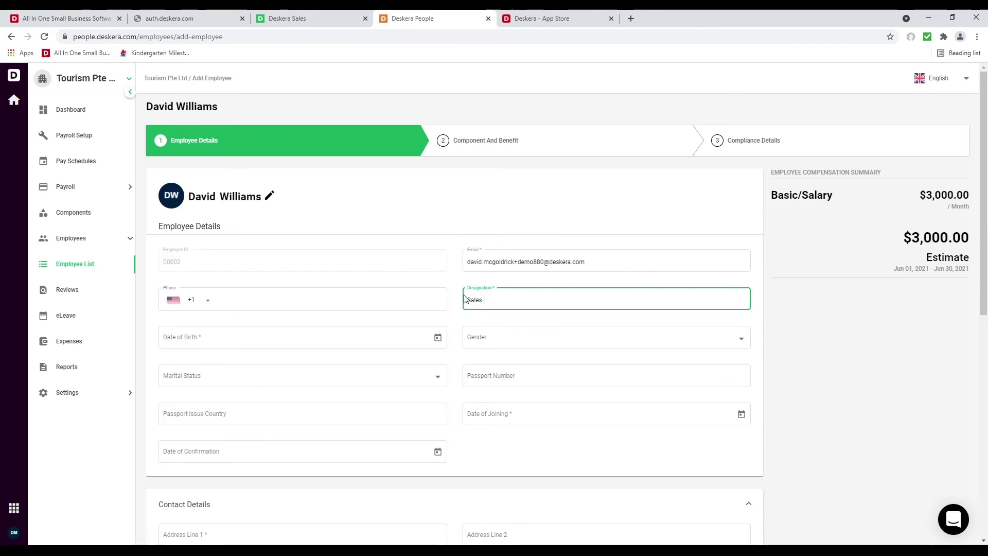
pyautogui.write(' Person')
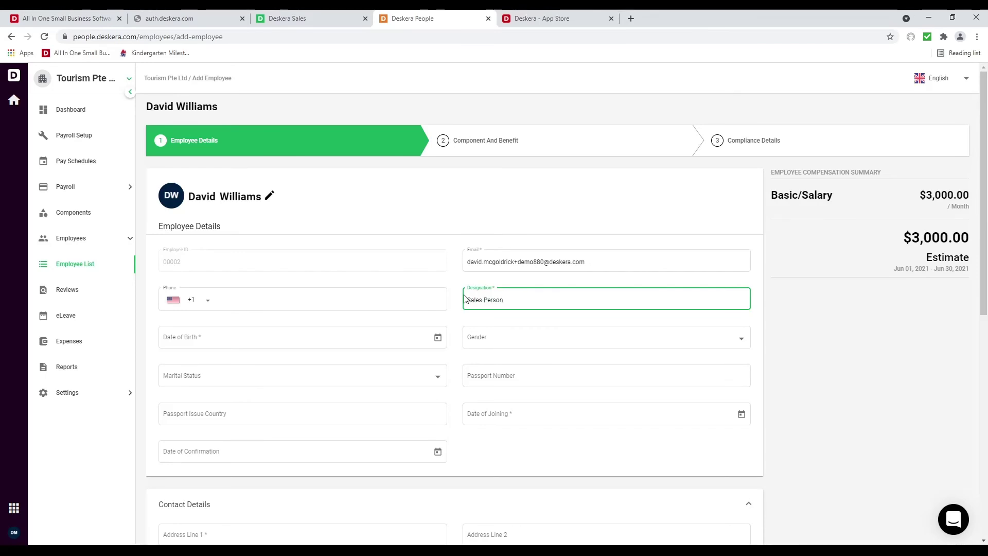
# Step: Set date of birth to 2 February 1992 and date of joining to 1 June 2021
pyautogui.click(445, 344)
pyautogui.click(438, 338)
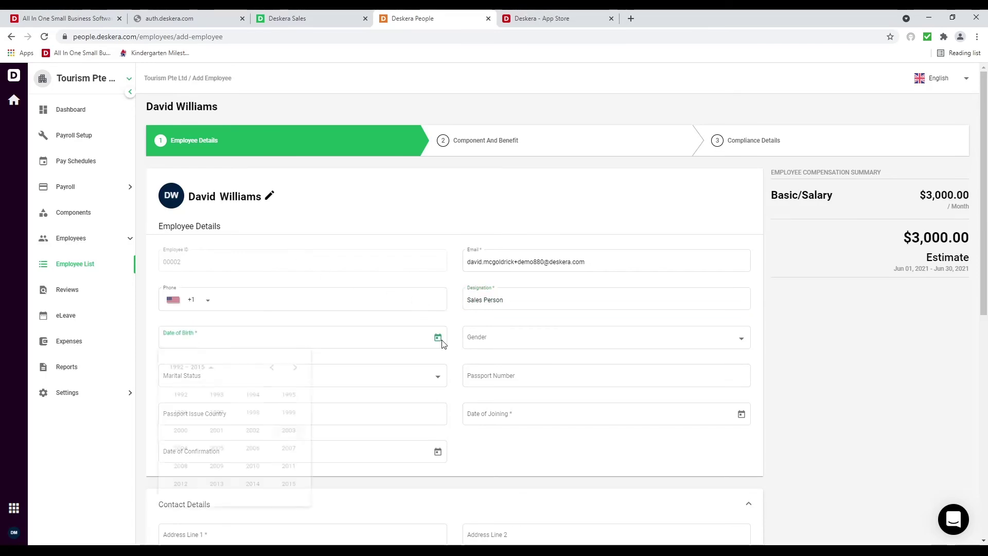
pyautogui.click(181, 403)
pyautogui.click(206, 421)
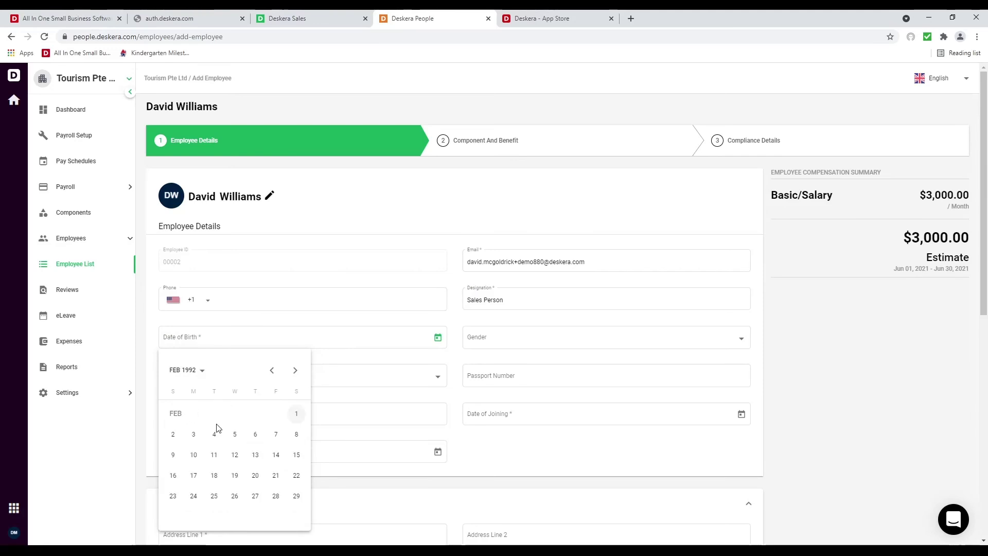
pyautogui.click(177, 434)
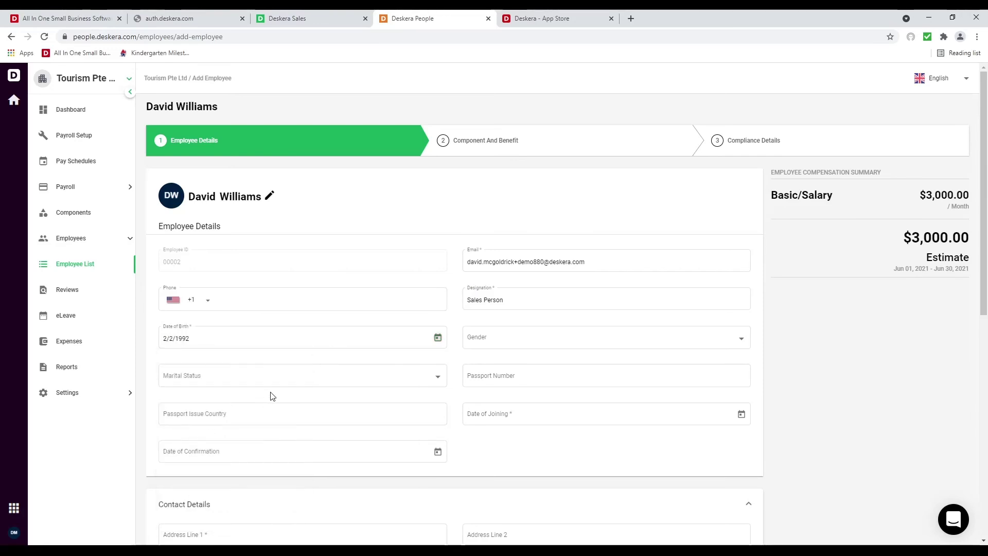
pyautogui.scroll(-1, 271, 397)
pyautogui.click(742, 347)
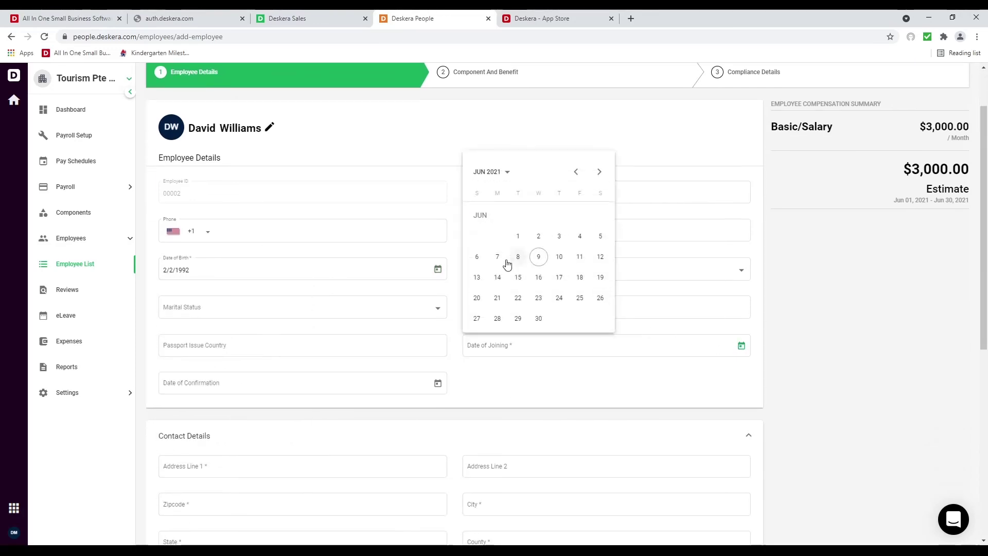
pyautogui.click(521, 240)
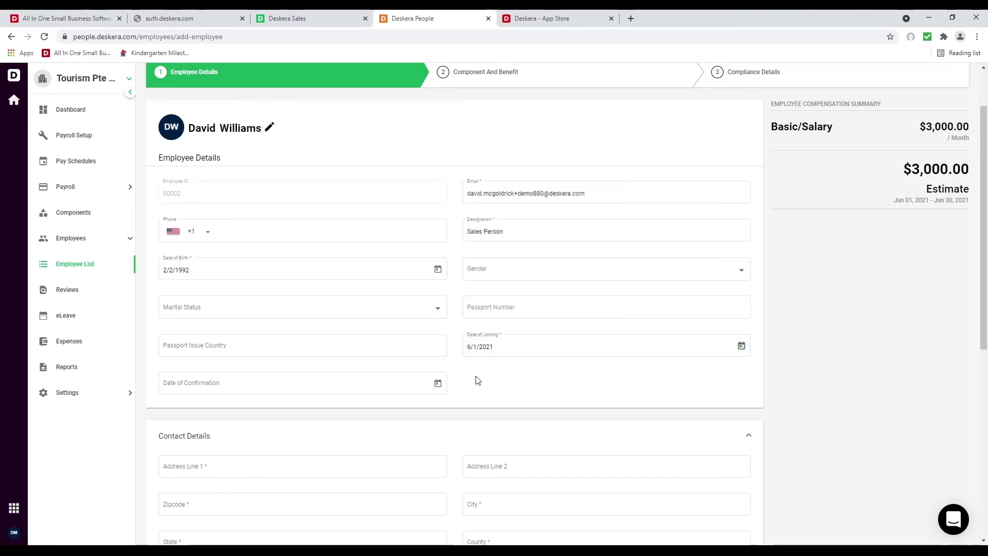
pyautogui.scroll(-3, 463, 360)
pyautogui.click(244, 262)
pyautogui.click(244, 261)
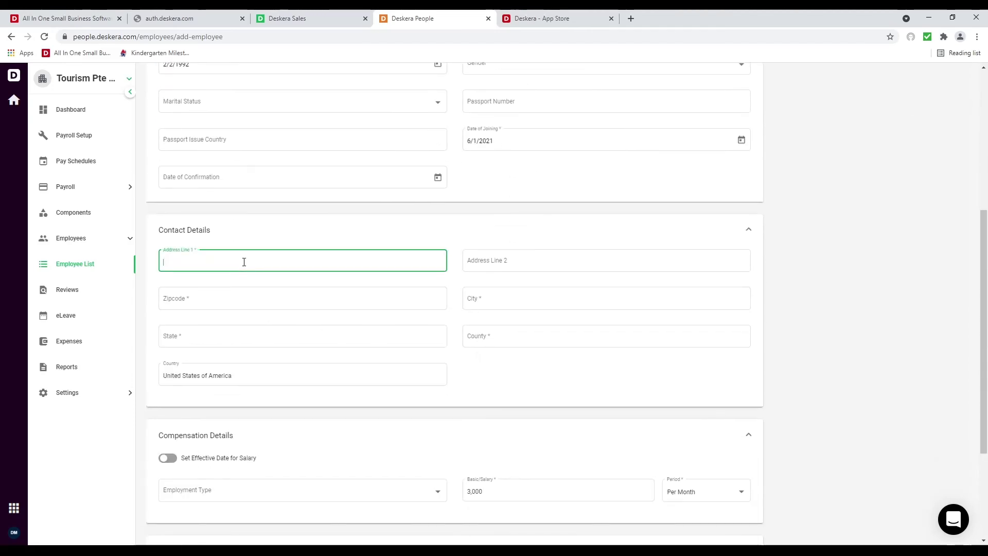
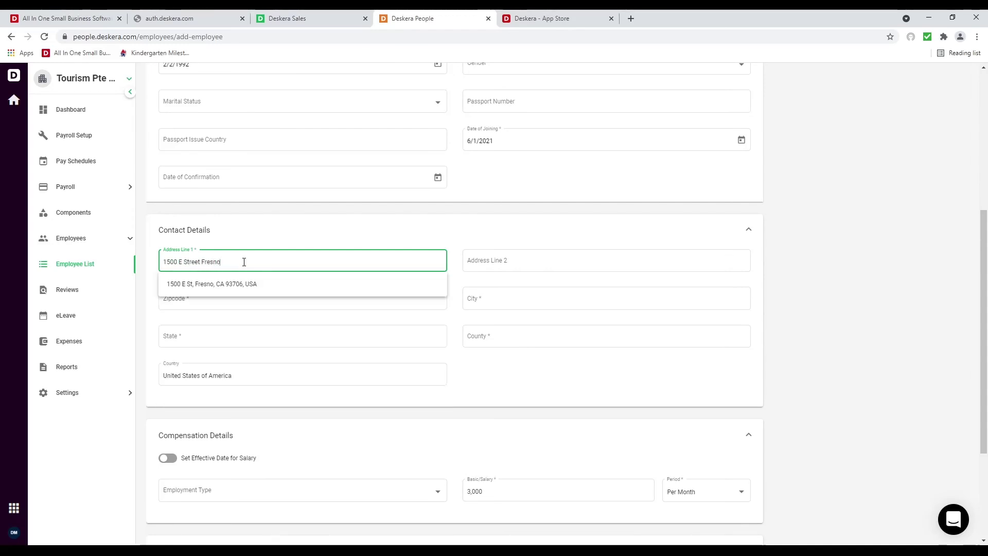
pyautogui.click(236, 283)
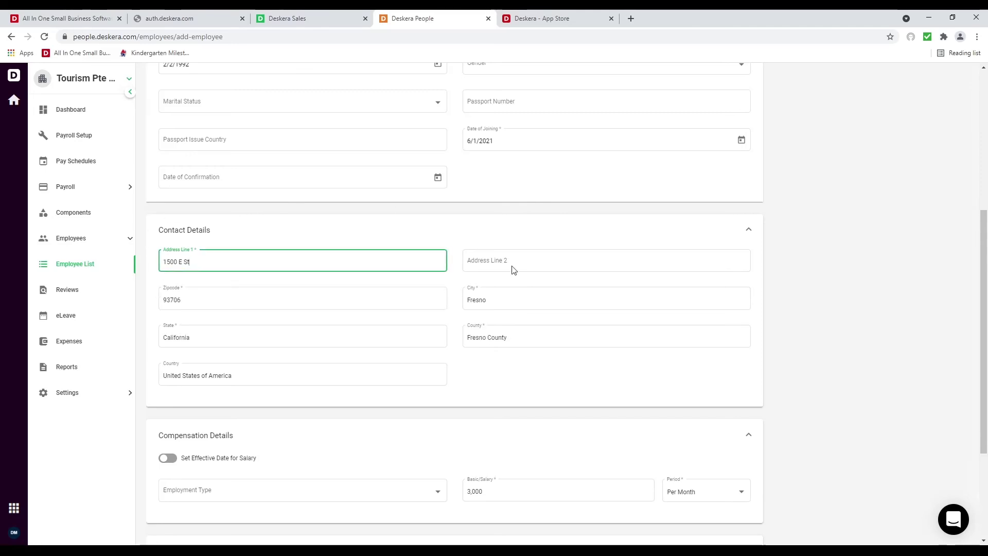
pyautogui.scroll(-3, 410, 369)
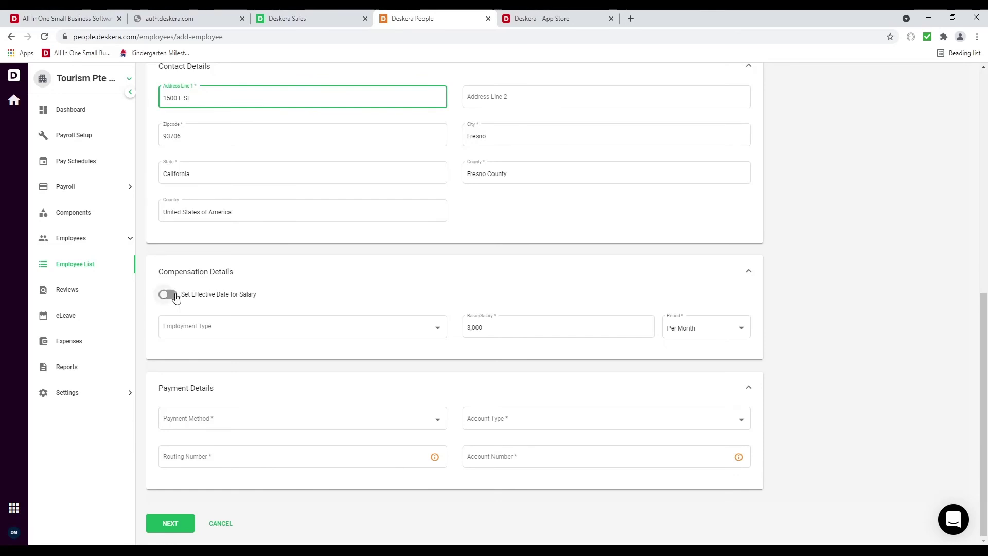
# Step: Leave salary effective date off, set Full-time employment and Cash payment, then continue
pyautogui.click(169, 294)
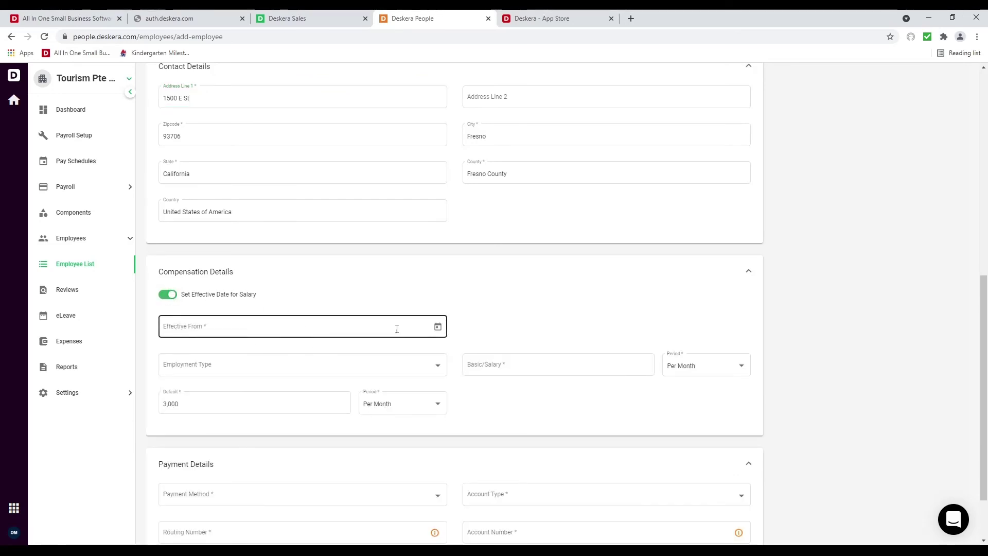
pyautogui.click(168, 294)
pyautogui.click(258, 334)
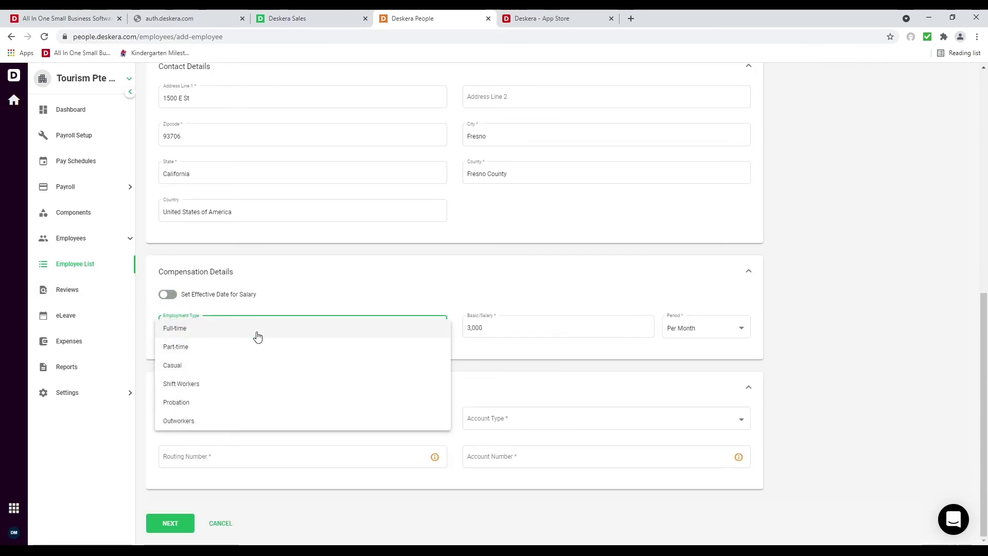
pyautogui.click(257, 335)
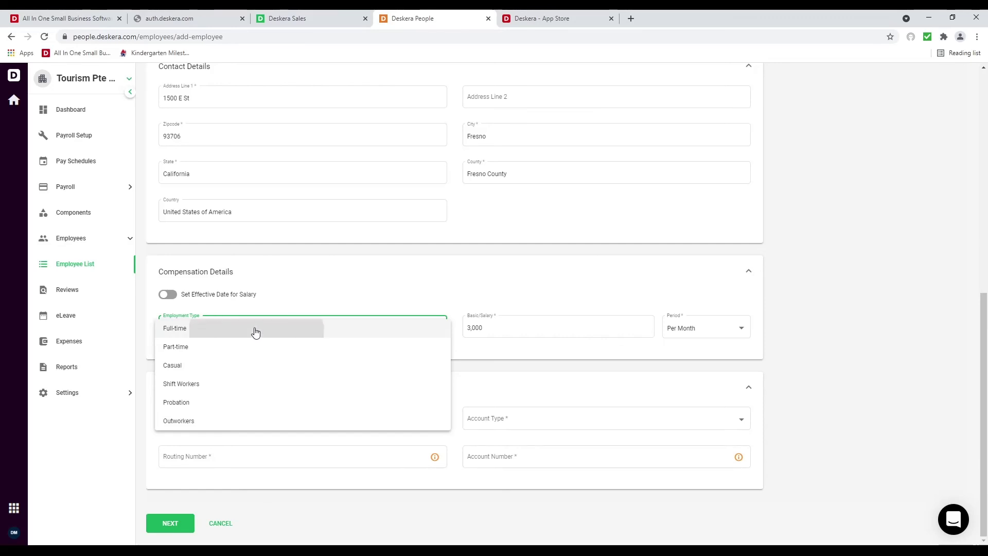
pyautogui.click(272, 427)
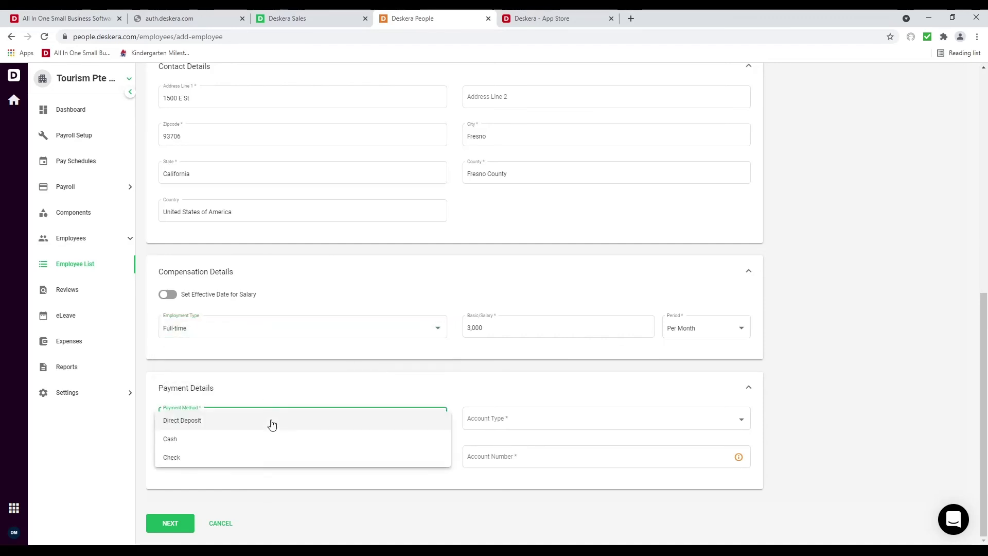
pyautogui.click(265, 437)
pyautogui.click(178, 526)
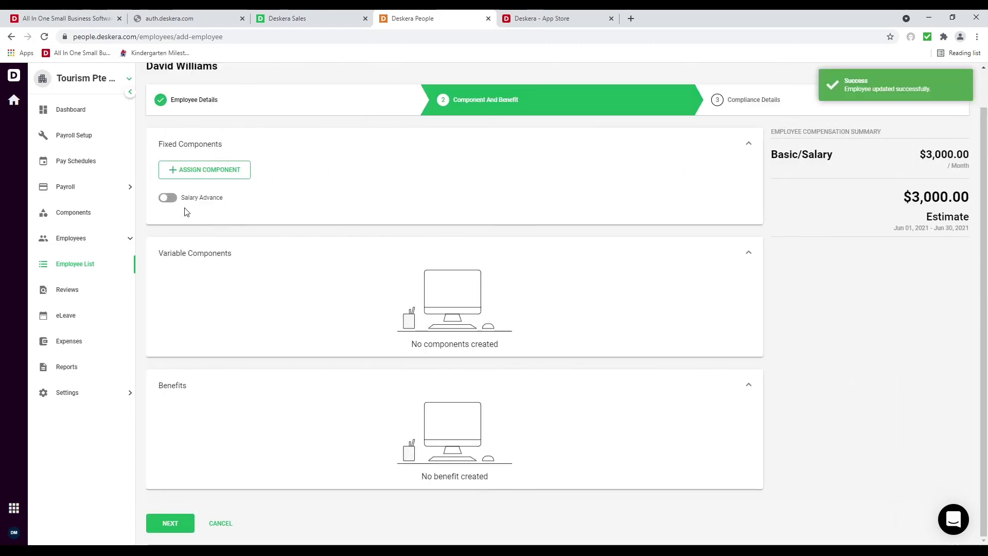
# Step: Enter the employee's Social Security Number in Tax Details
pyautogui.click(170, 523)
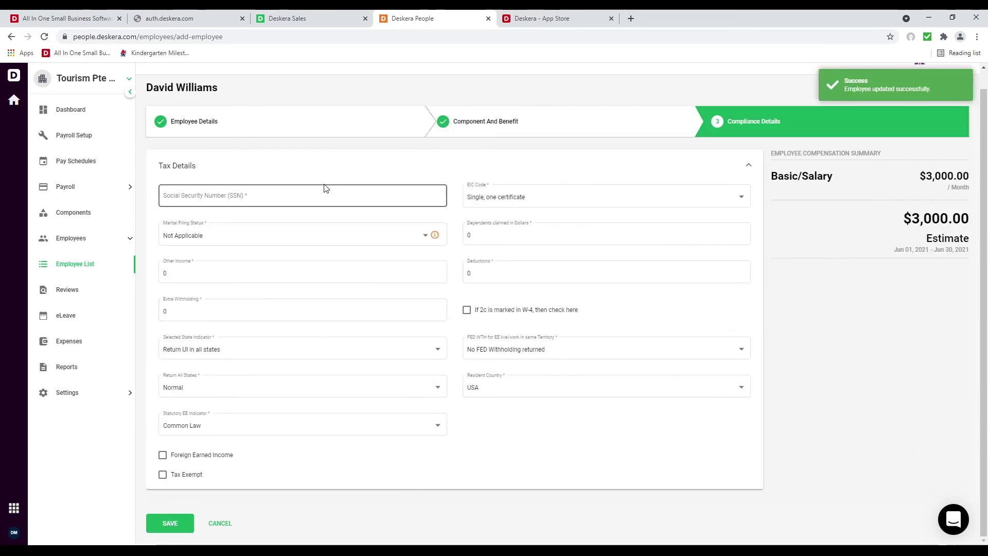
pyautogui.click(319, 196)
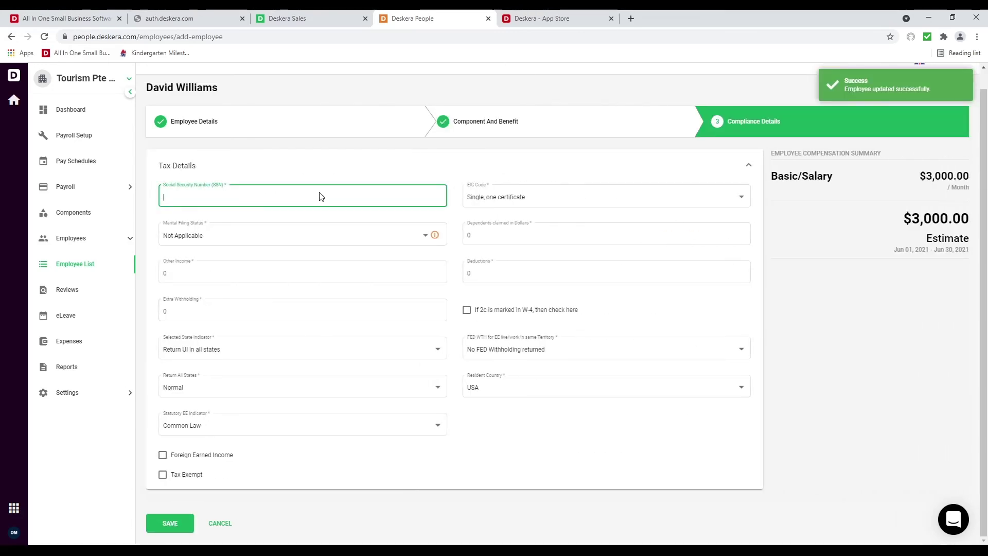
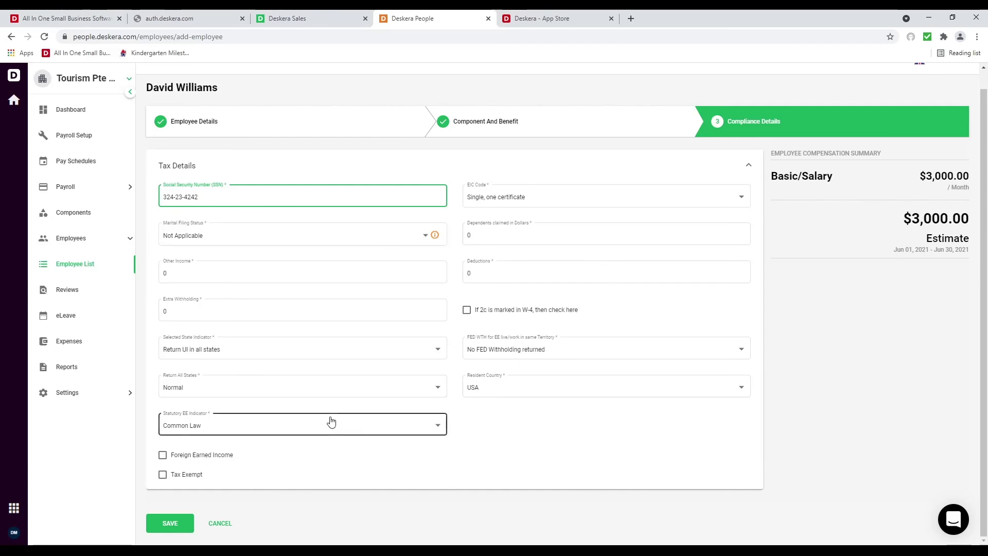
# Step: Save the employee, then start a new pay component from Components
pyautogui.click(174, 532)
pyautogui.click(174, 532)
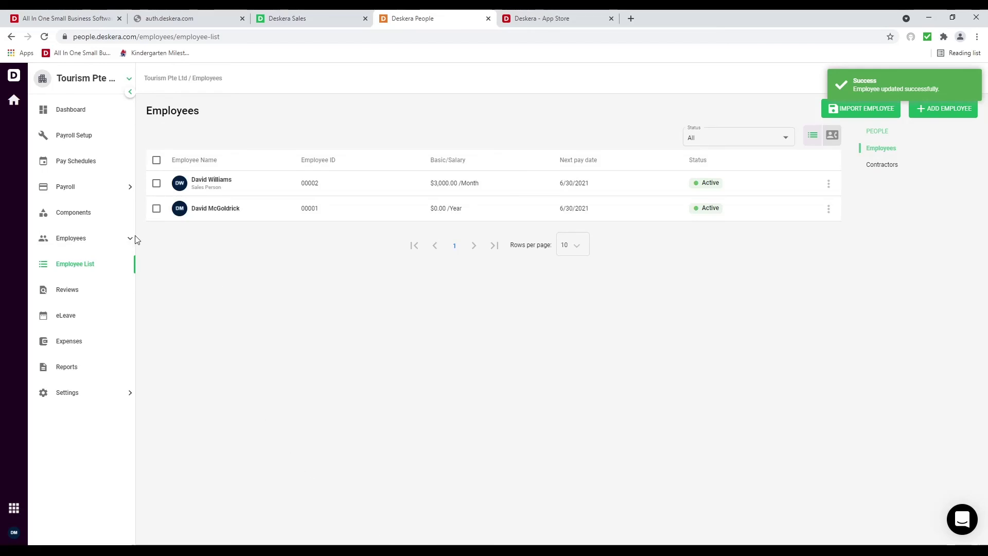
pyautogui.click(102, 223)
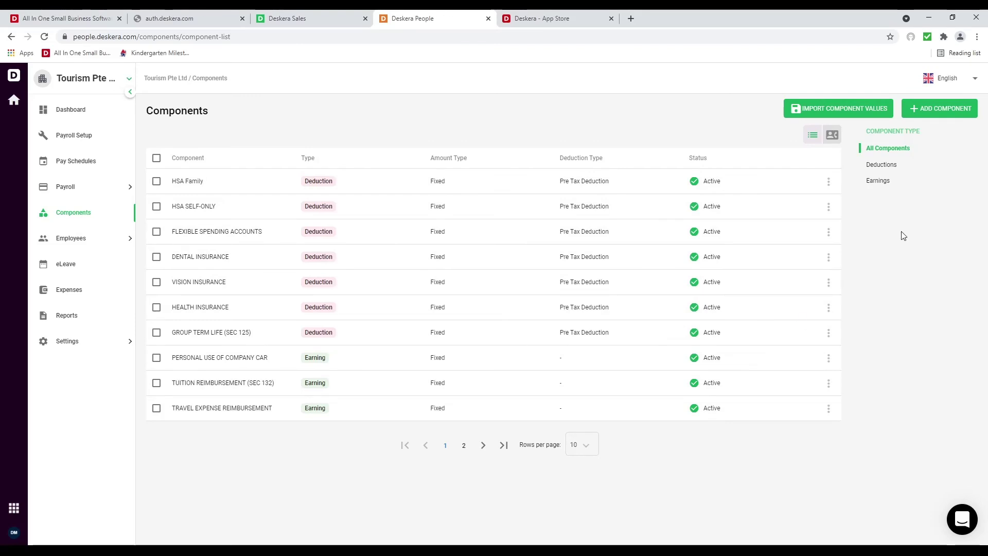
pyautogui.click(945, 110)
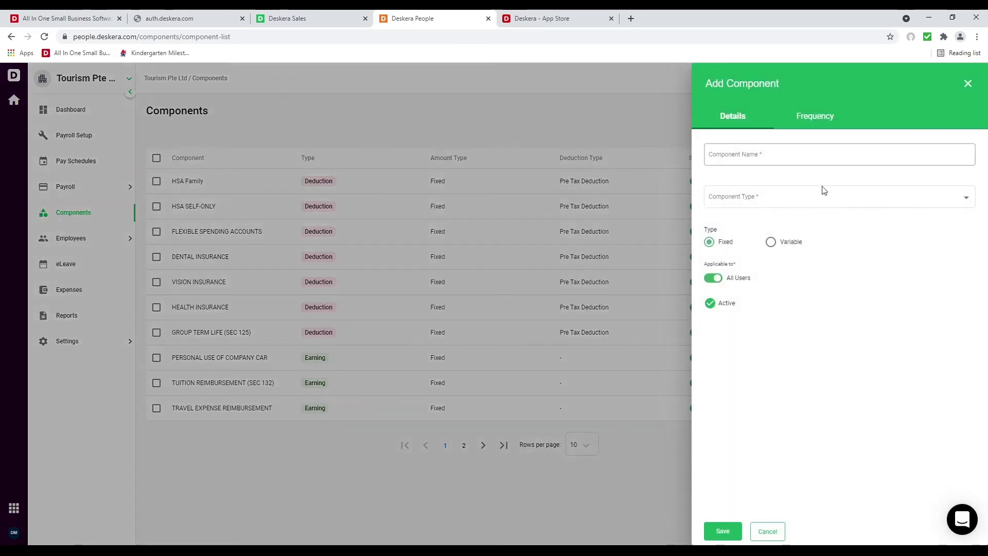
# Step: Name the component 'Bonus' as a Fixed Earning, after briefly trying a percentage-of-salary amount
pyautogui.click(727, 158)
pyautogui.write('Bonus')
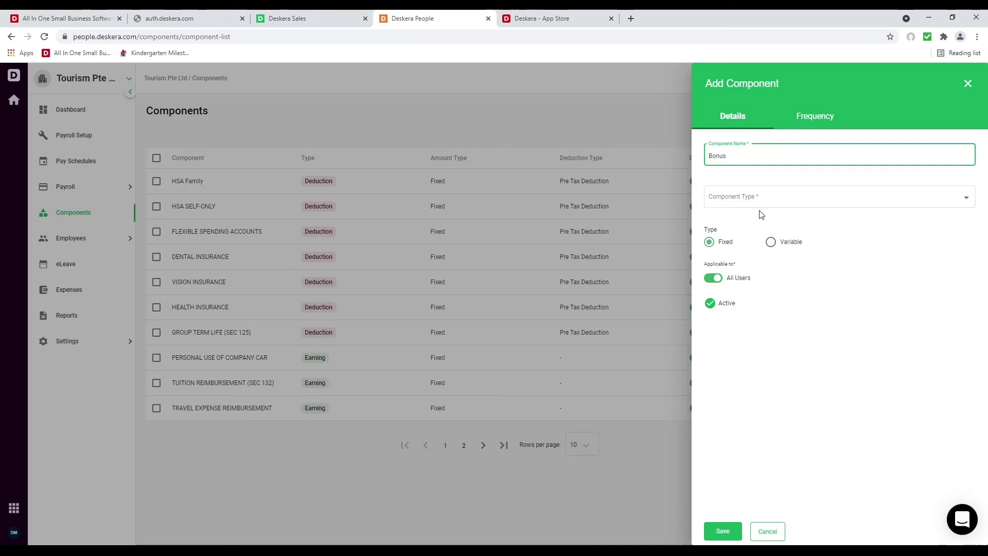
pyautogui.click(761, 198)
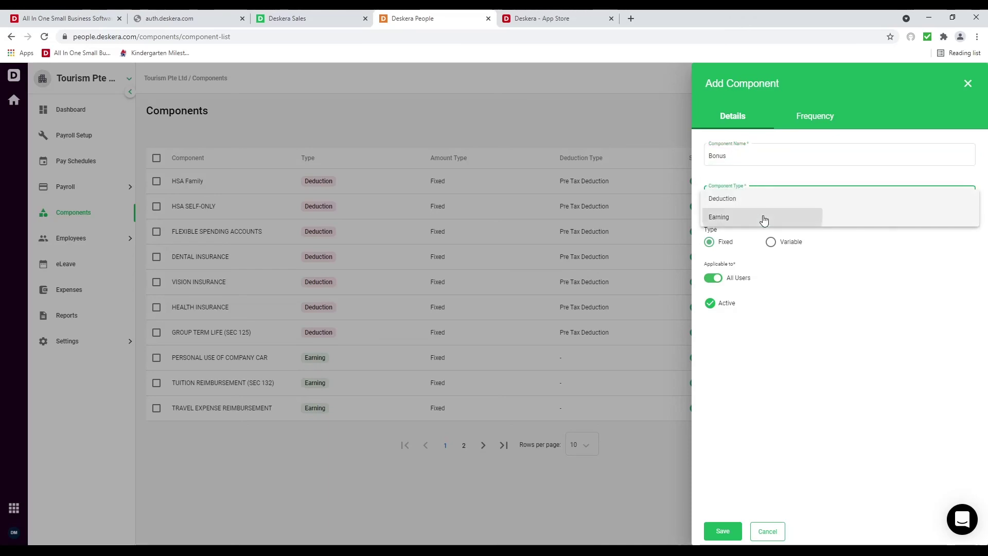
pyautogui.click(763, 217)
pyautogui.click(764, 200)
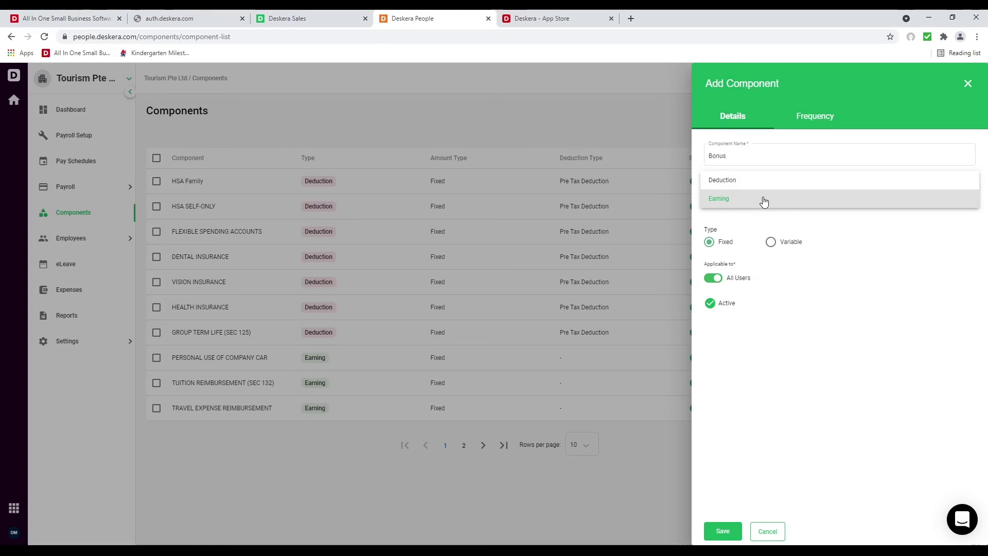
pyautogui.click(764, 201)
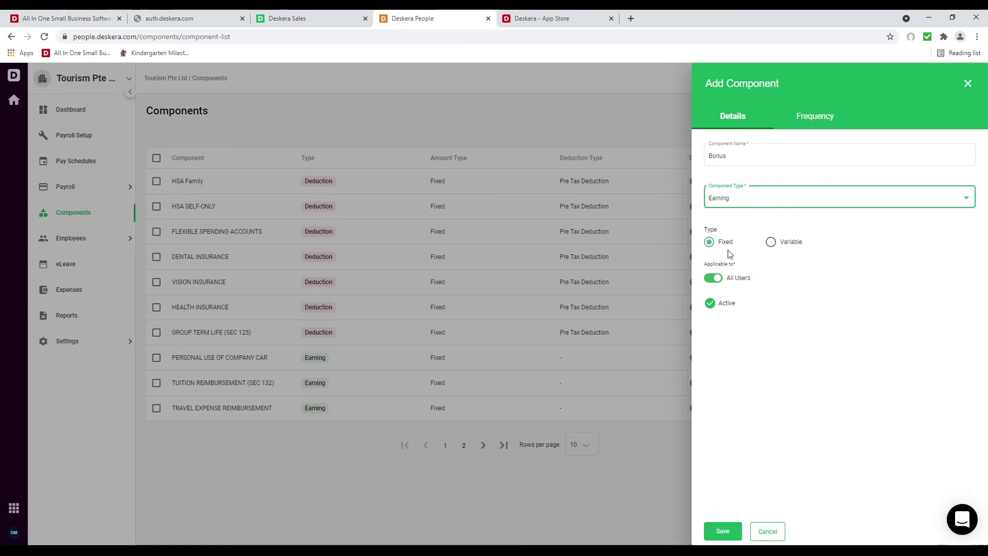
pyautogui.click(772, 242)
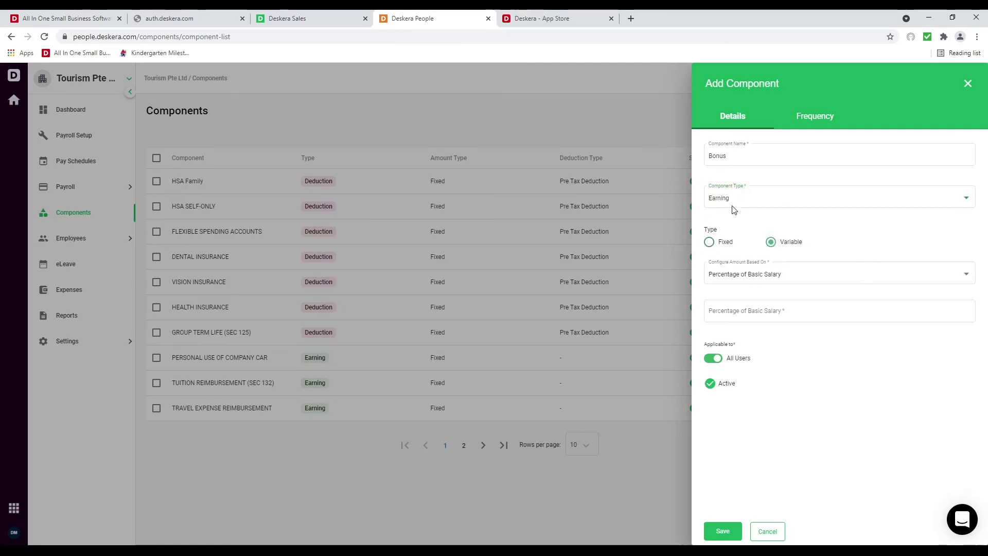
pyautogui.click(818, 282)
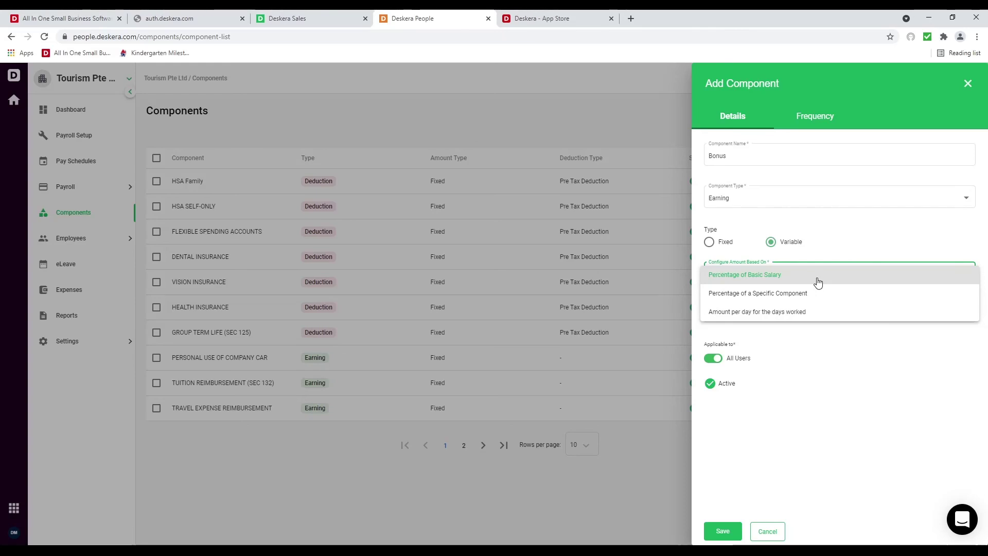
pyautogui.click(818, 282)
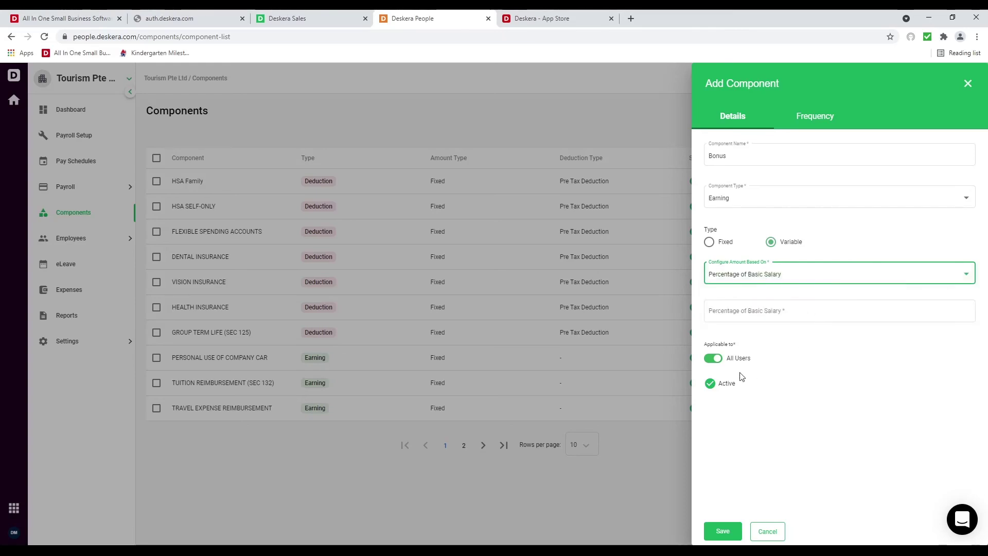
pyautogui.click(751, 314)
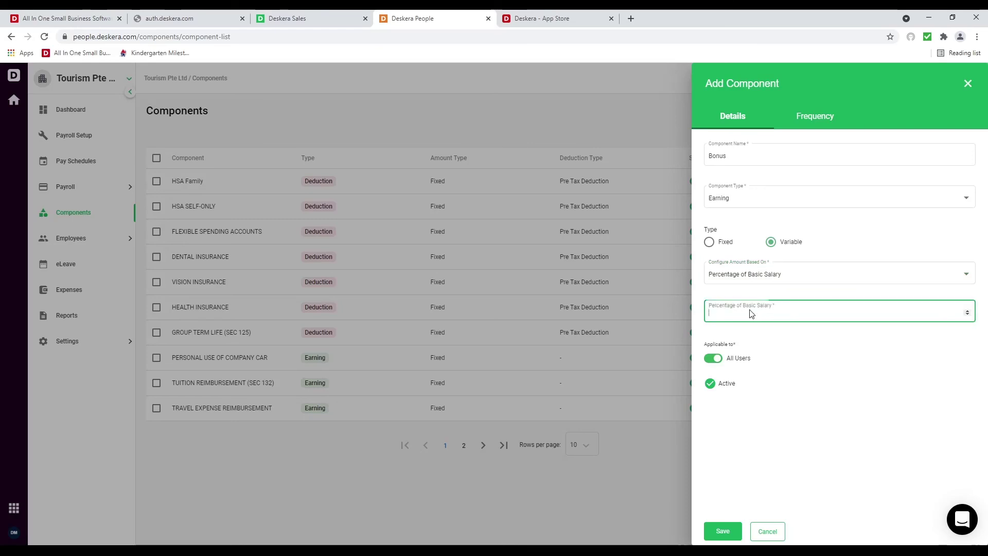
pyautogui.click(709, 242)
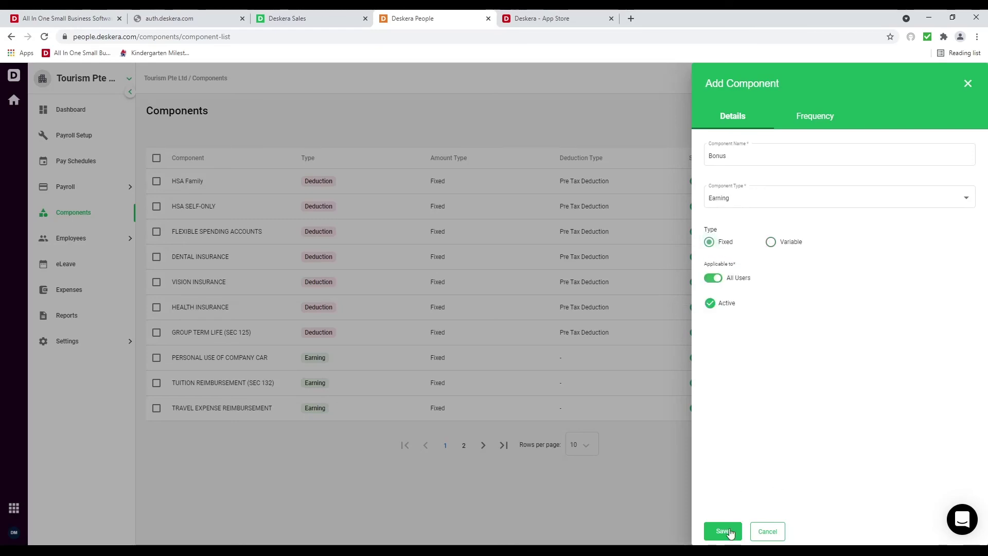
# Step: Pay the Bonus Yearly at the End of the year, save it, and view Pay Schedules
pyautogui.click(809, 124)
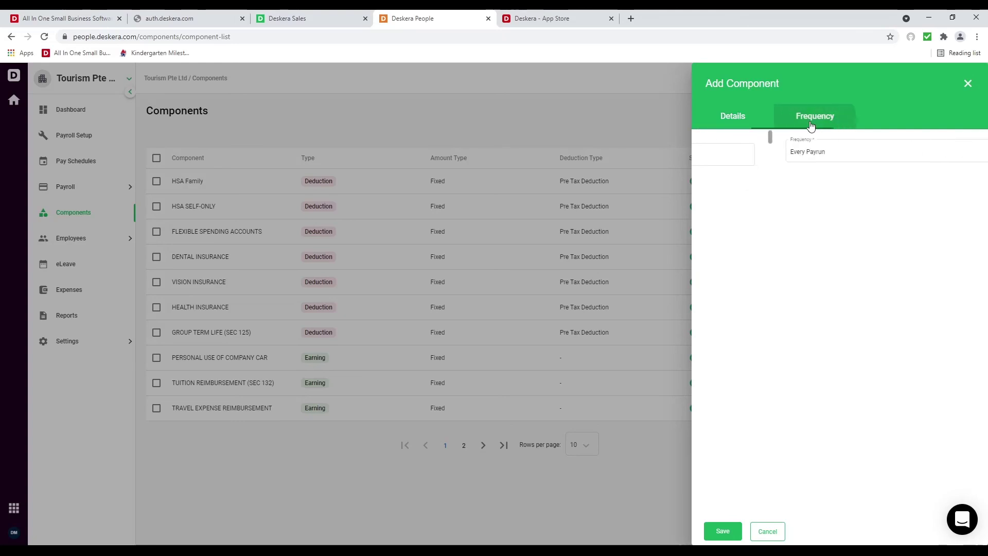
pyautogui.click(821, 157)
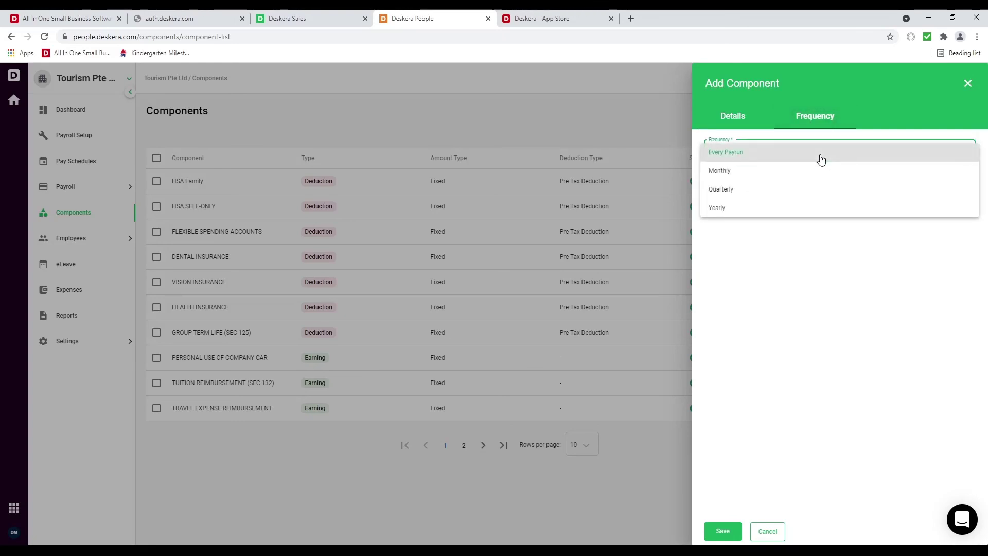
pyautogui.click(767, 210)
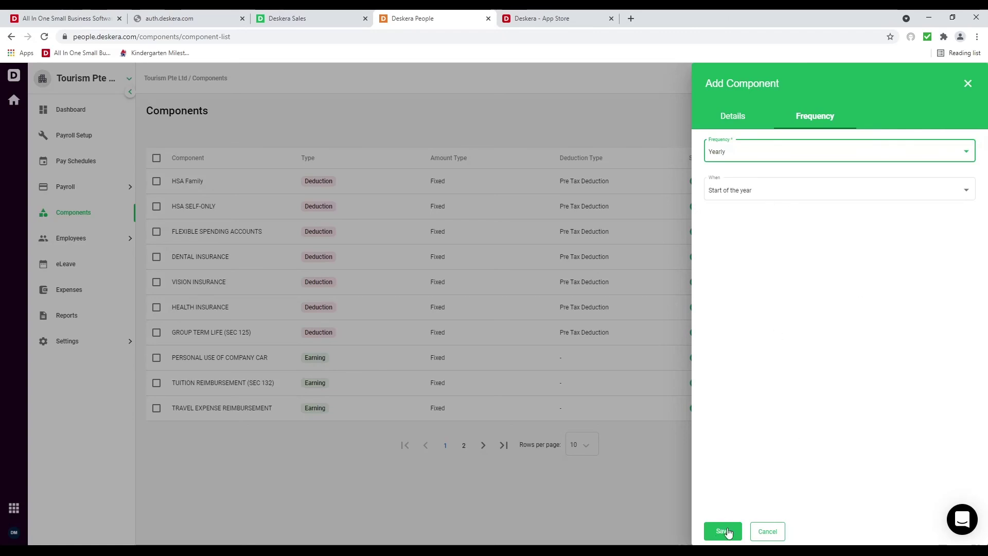
pyautogui.click(763, 196)
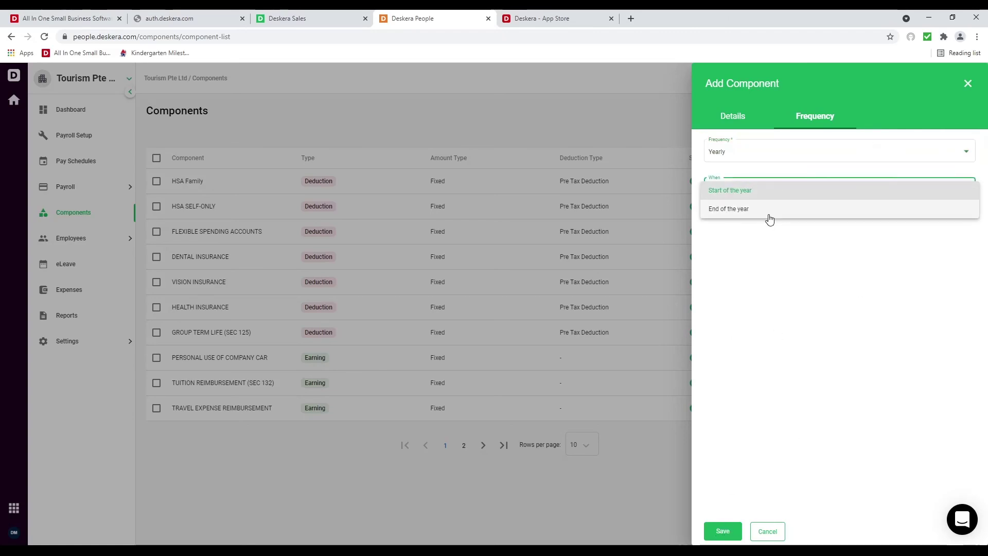
pyautogui.click(766, 208)
pyautogui.click(736, 531)
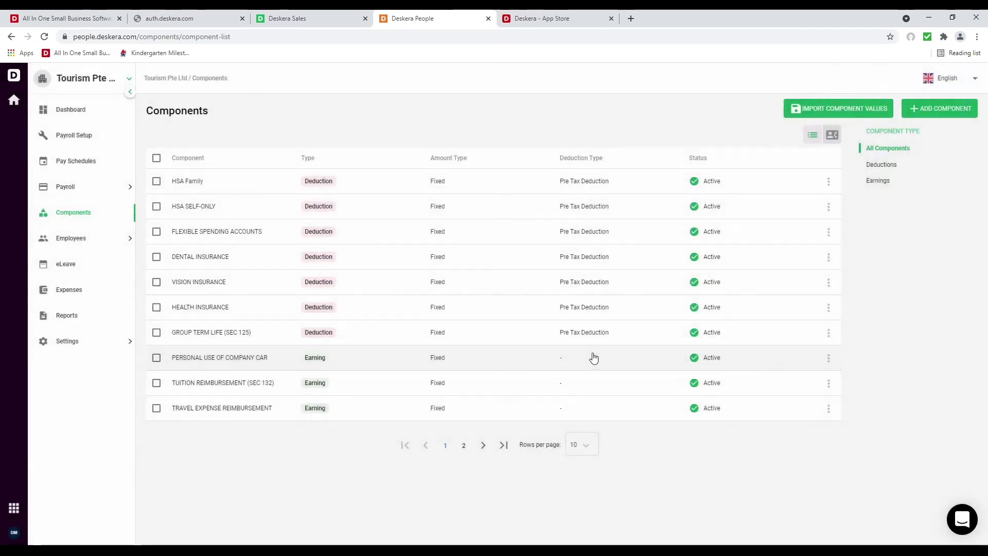
pyautogui.click(83, 160)
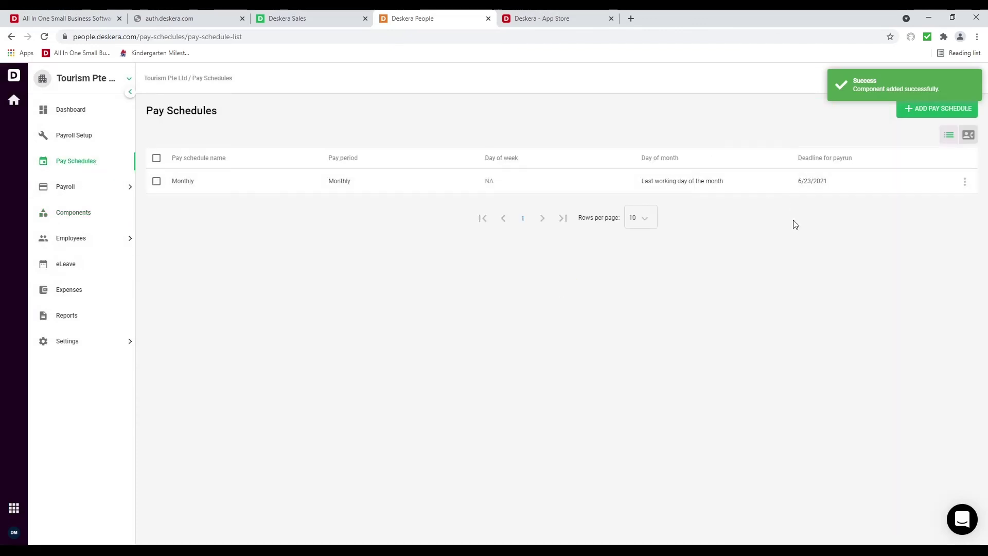
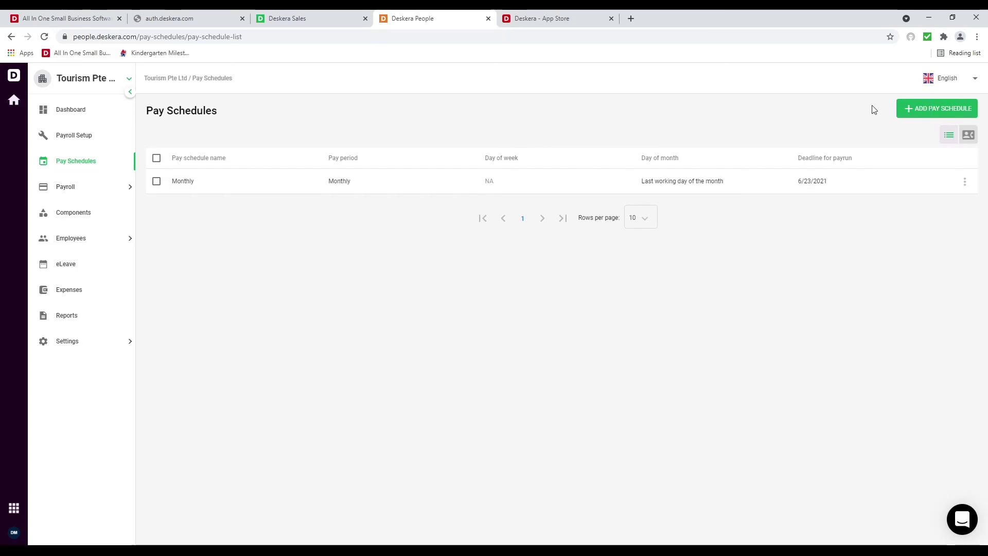
# Step: Start a new payrun under Payroll > Payrun with the Monthly pay schedule
pyautogui.click(95, 192)
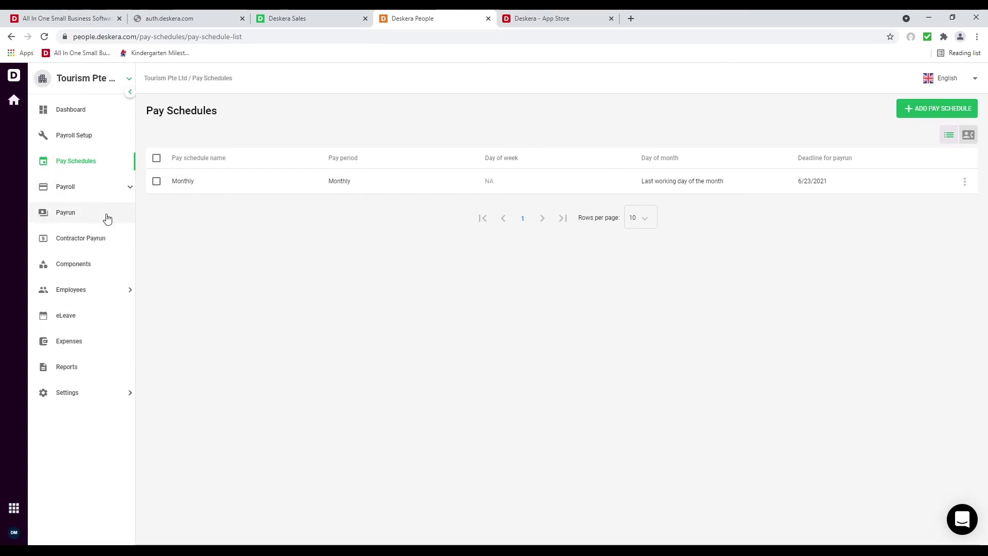
pyautogui.click(106, 217)
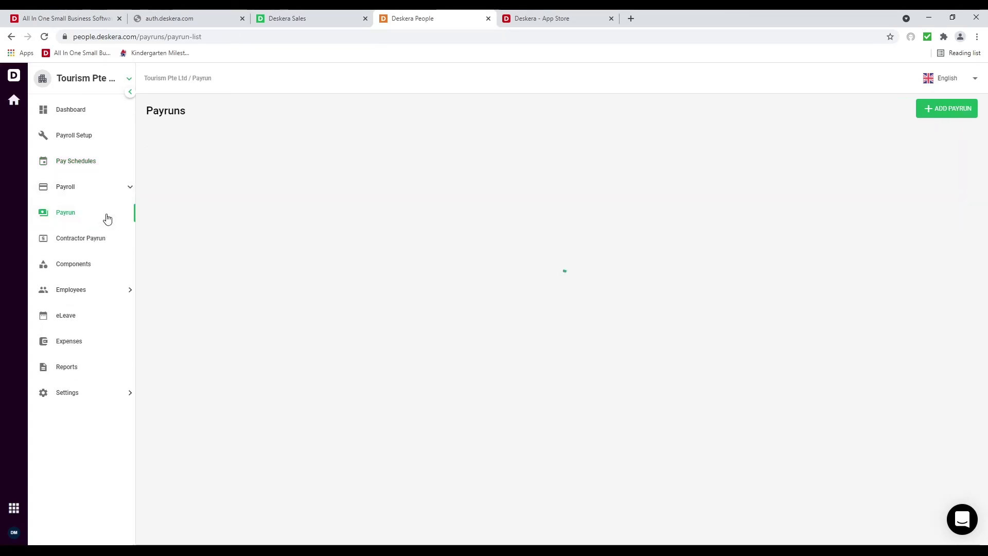
pyautogui.click(961, 111)
pyautogui.click(739, 154)
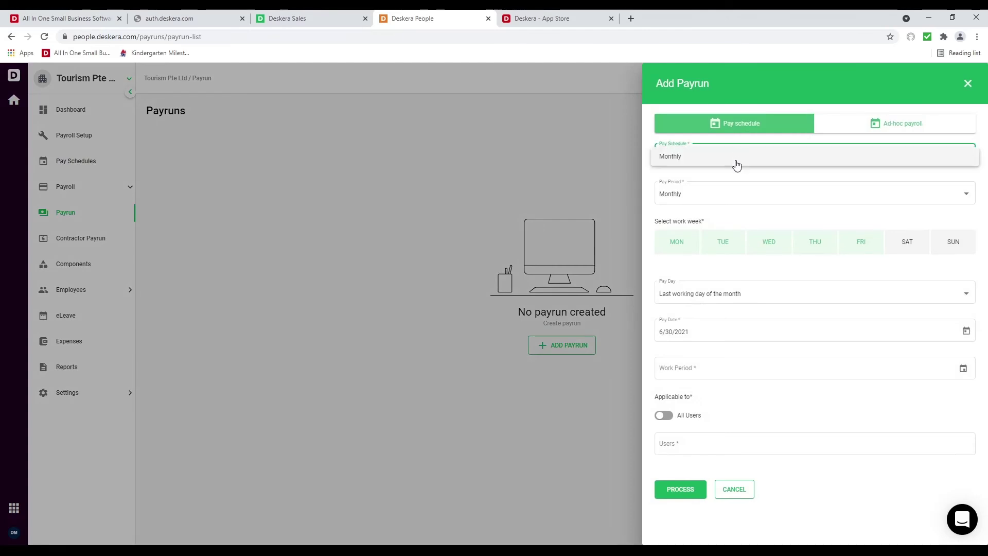
pyautogui.click(737, 163)
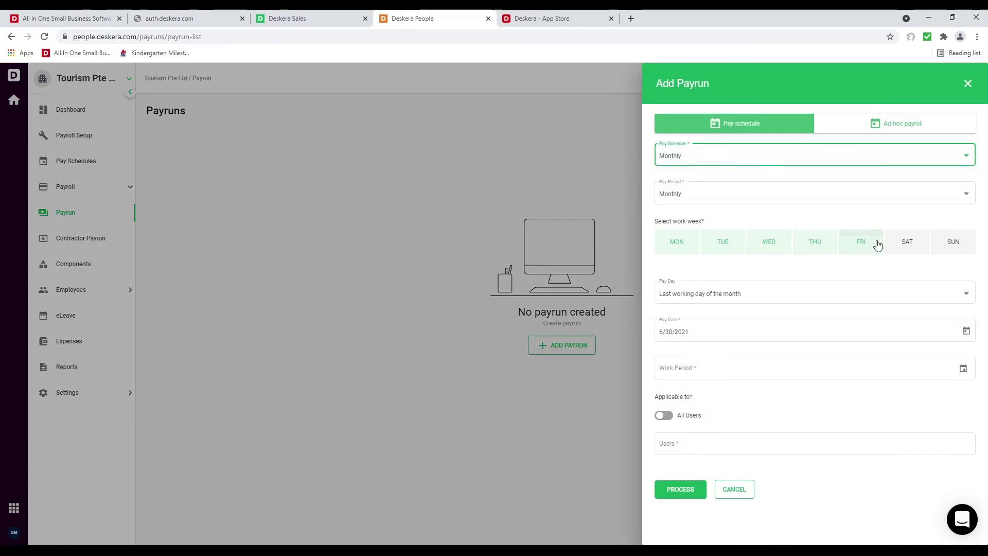
# Step: Keep pay day as last working day and set the work period to 06/01/2021–06/30/2021
pyautogui.click(851, 301)
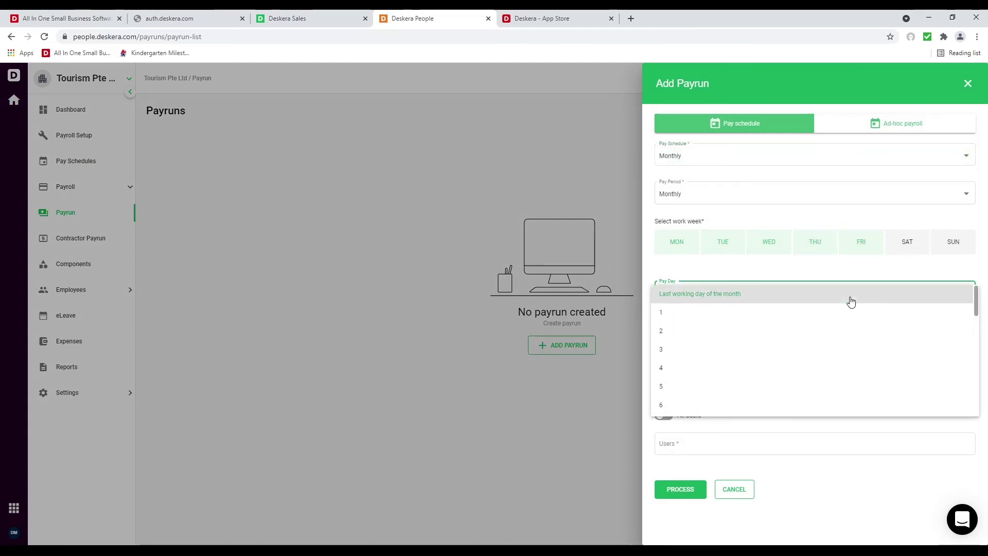
pyautogui.click(847, 301)
pyautogui.click(717, 331)
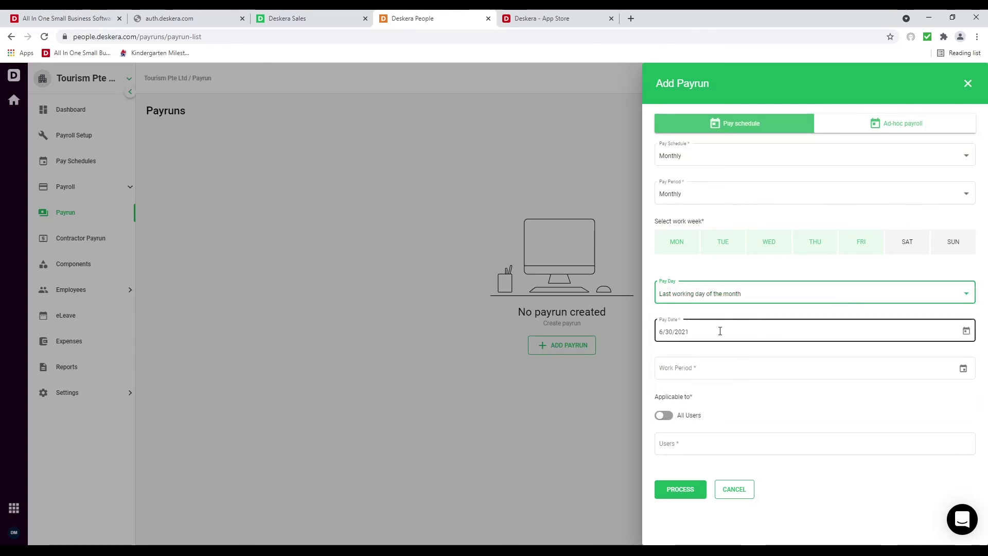
pyautogui.click(967, 332)
pyautogui.click(947, 428)
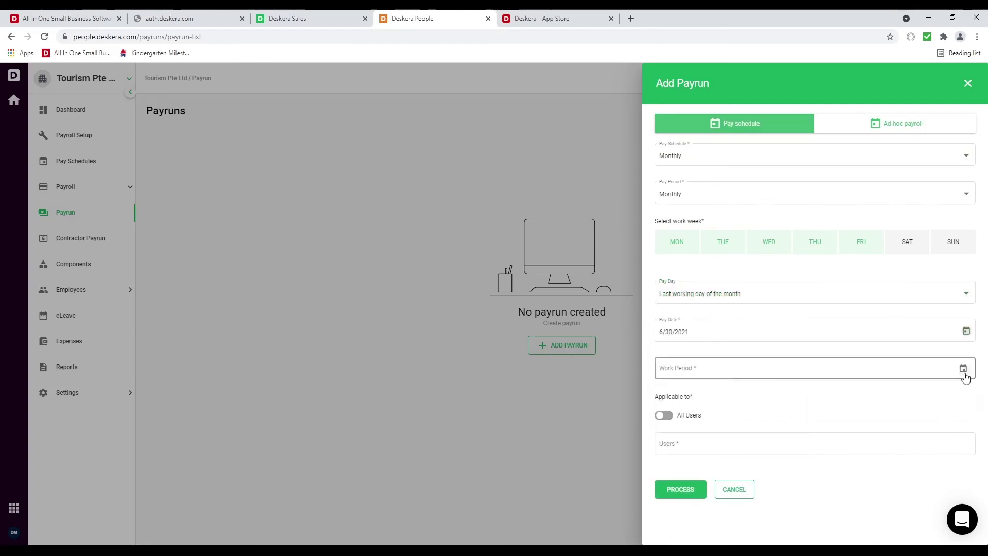
pyautogui.click(964, 368)
pyautogui.click(684, 227)
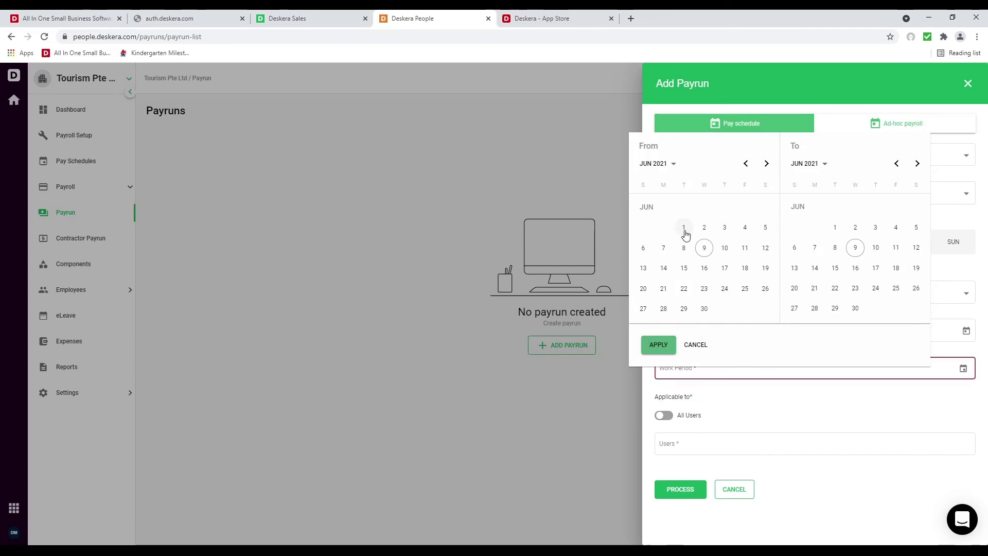
pyautogui.click(854, 309)
pyautogui.click(658, 345)
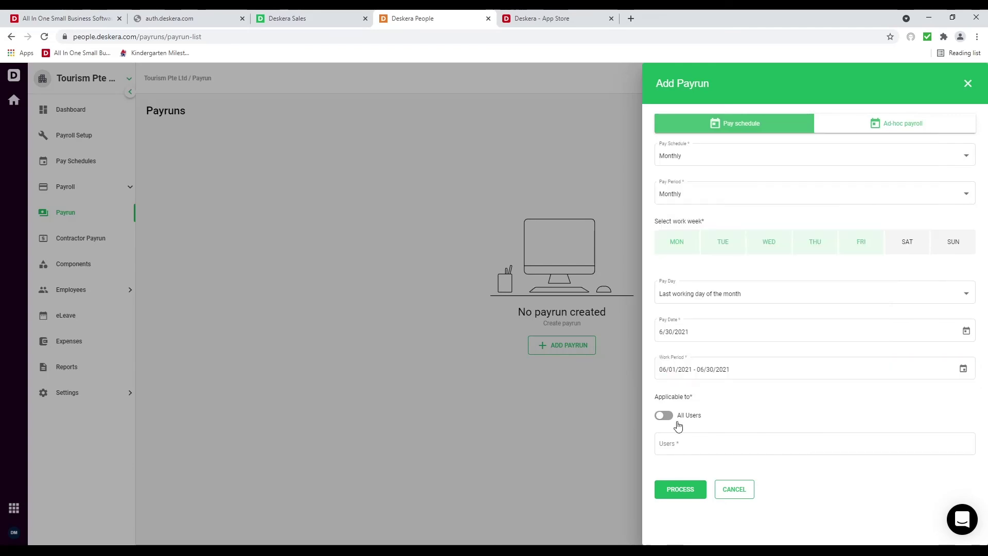
# Step: Add the first employee to the payrun and submit it for processing
pyautogui.click(693, 443)
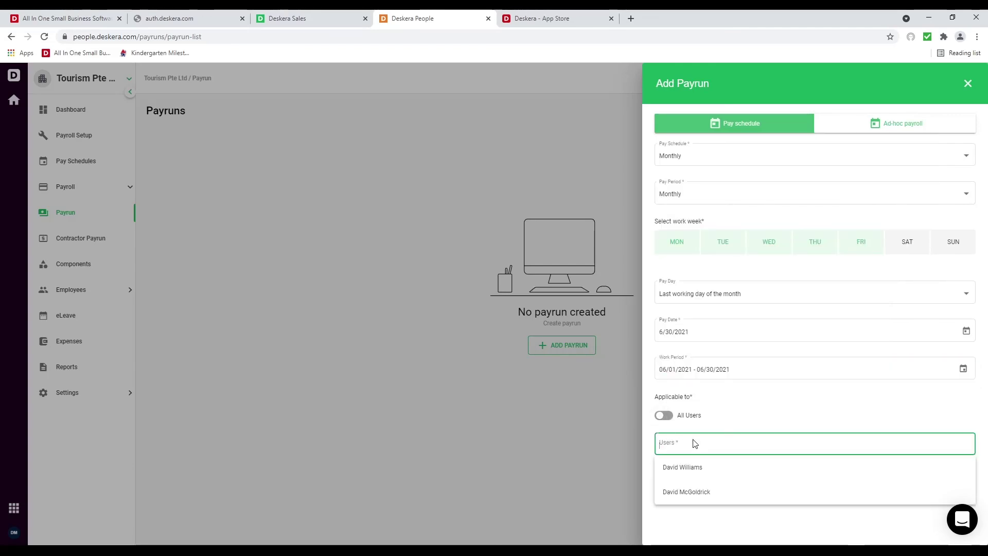
pyautogui.click(710, 469)
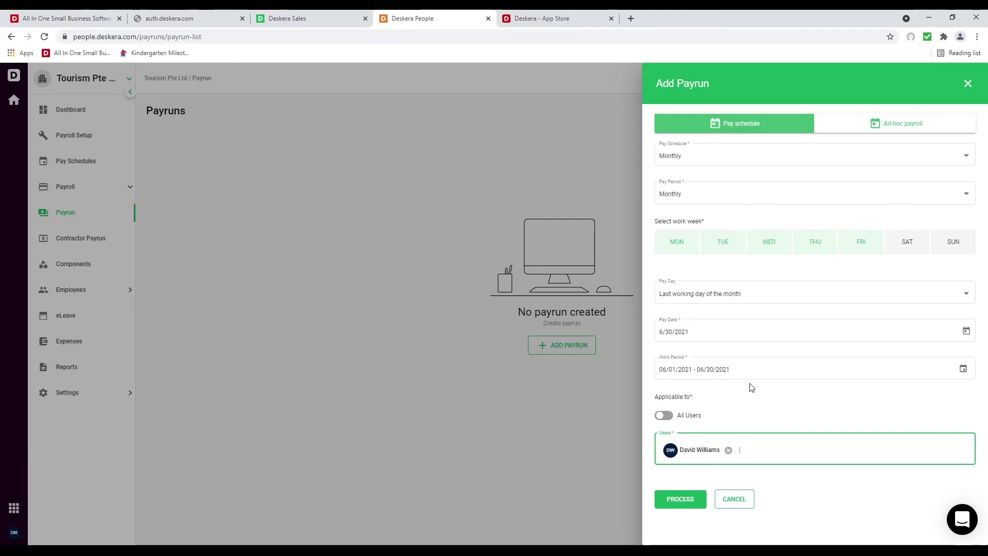
pyautogui.click(687, 496)
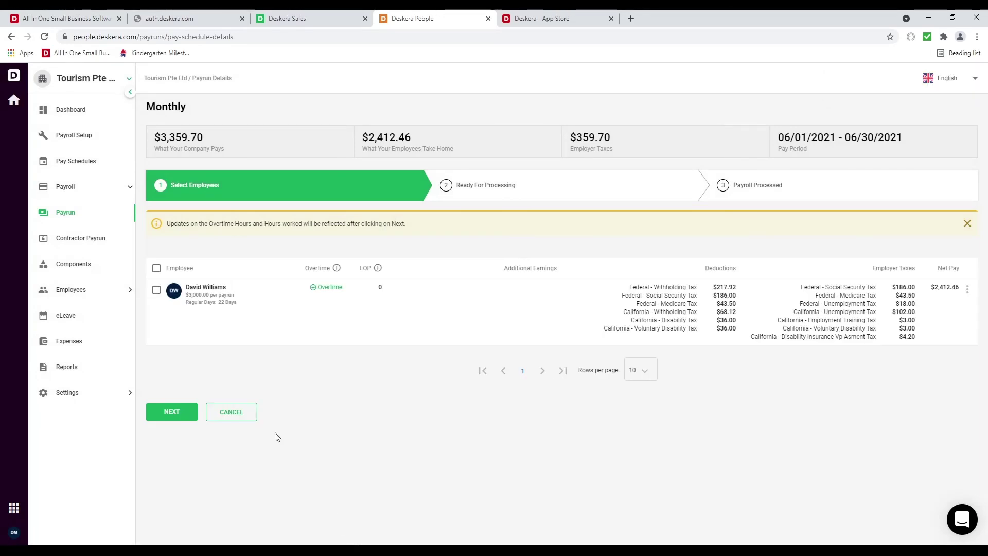
# Step: Review the employee's overtime fields, checking the 2 OT hours and leaving overtime at zero
pyautogui.click(316, 289)
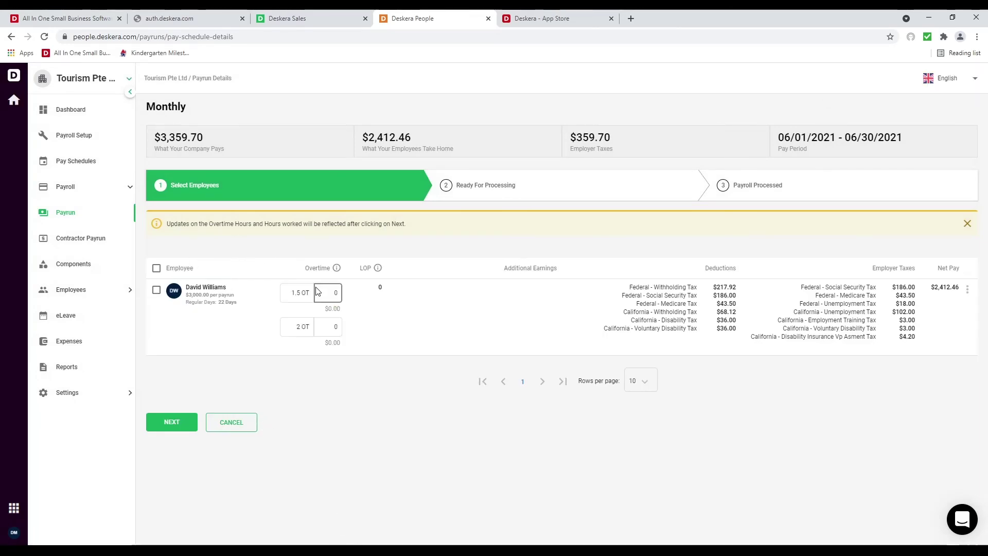
pyautogui.click(304, 327)
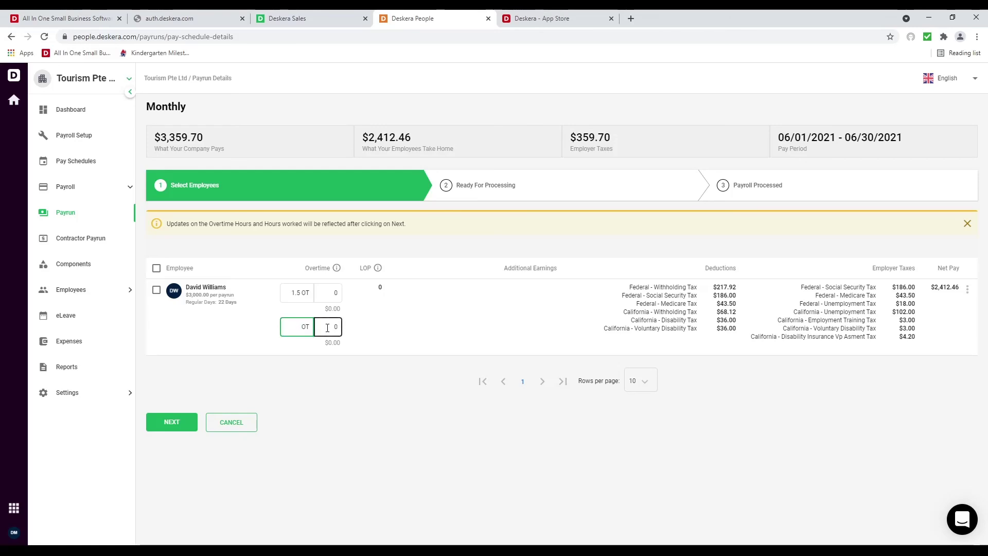
pyautogui.click(334, 375)
# Step: Advance the payrun to ready, process the payroll and confirm with Yes
pyautogui.click(171, 423)
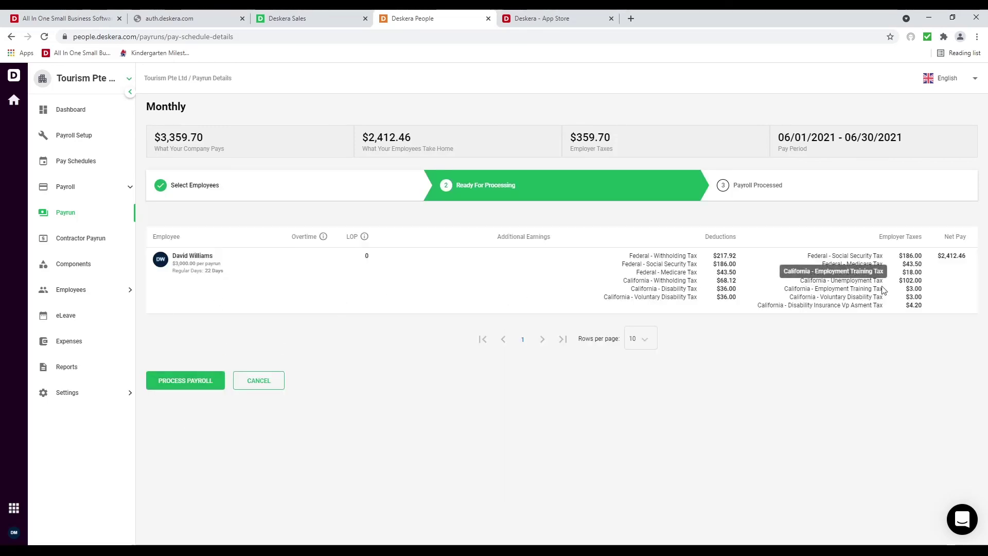
pyautogui.click(190, 382)
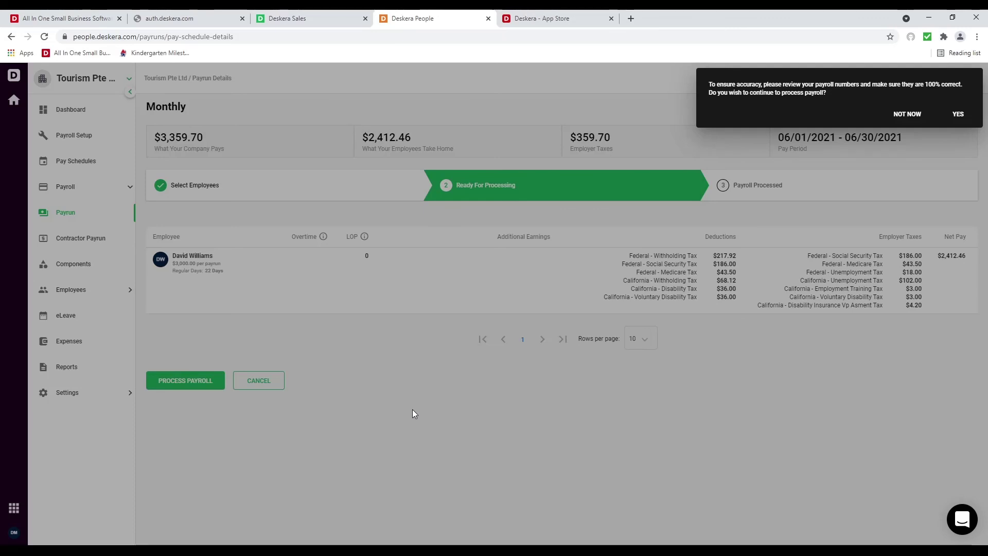
pyautogui.click(959, 114)
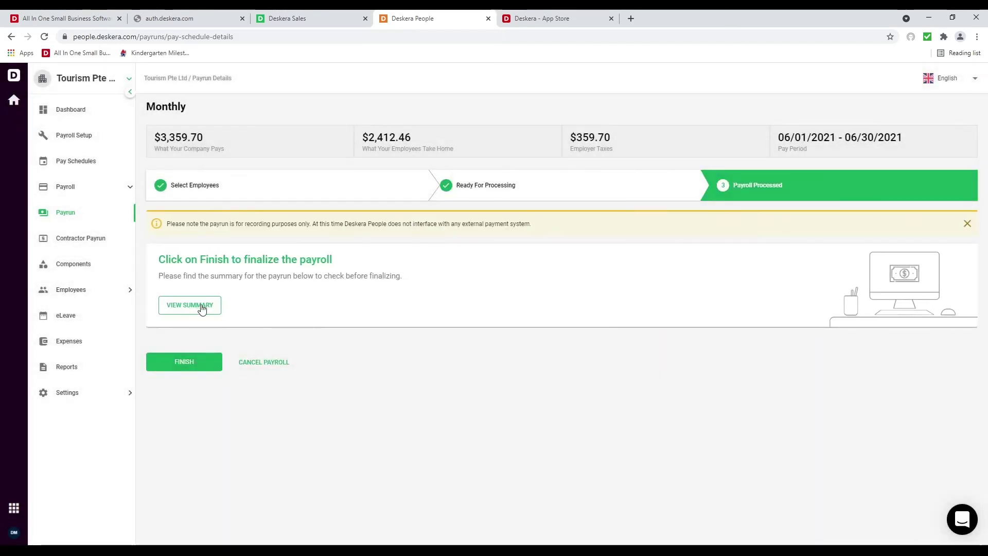
# Step: View the payment summary, return to the payrun, and finish the June payrun
pyautogui.click(201, 308)
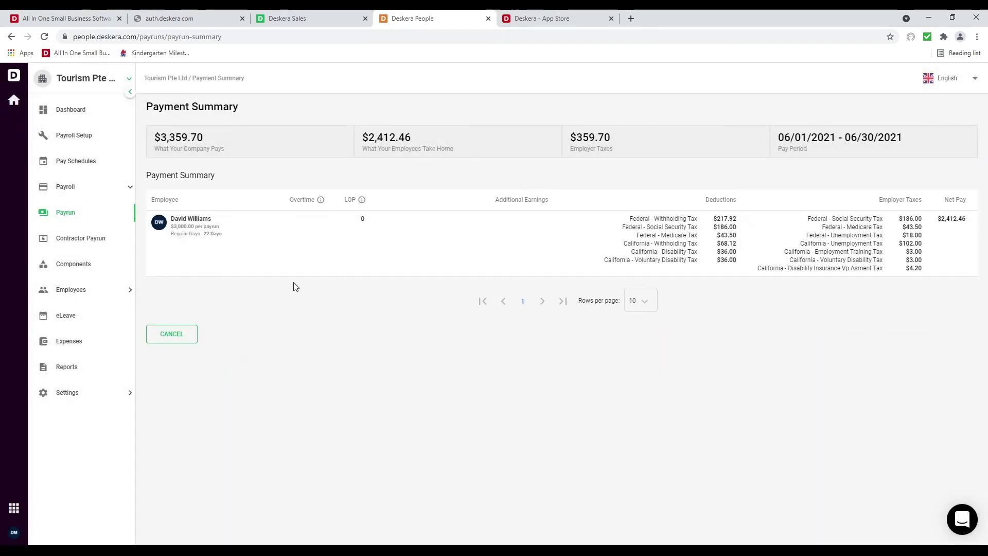
pyautogui.click(174, 335)
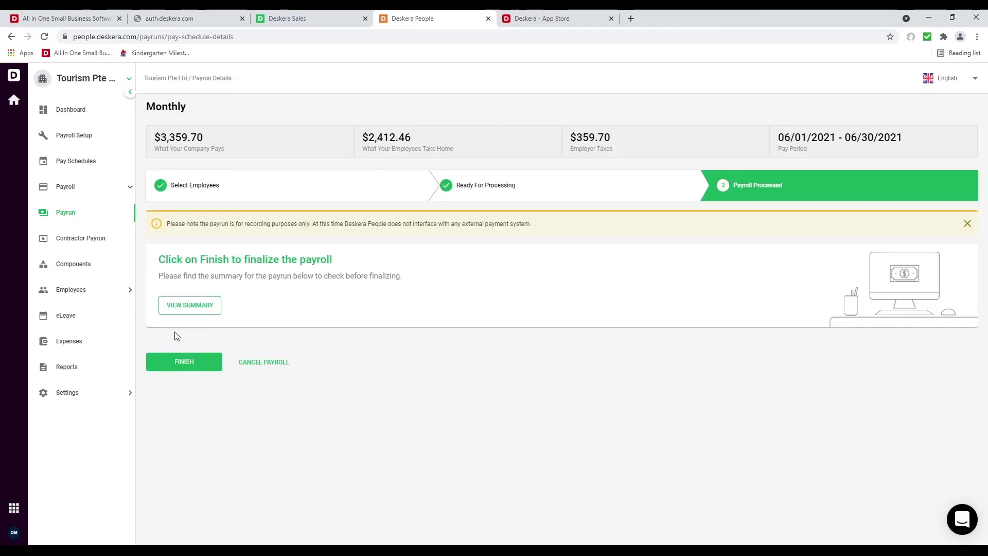
pyautogui.click(201, 364)
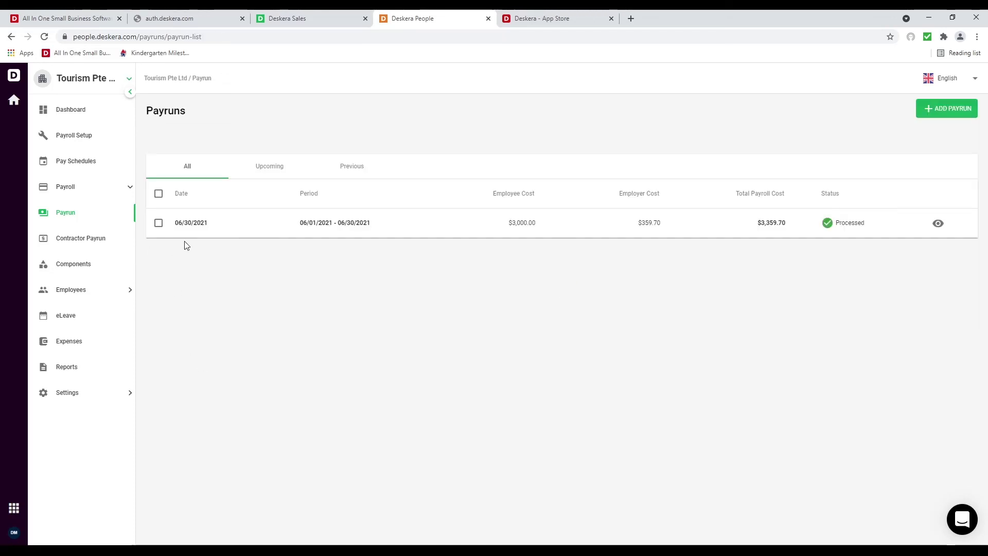
# Step: Download the employee's June 30, 2021 paystub PDF from the Employee List and review it
pyautogui.click(89, 292)
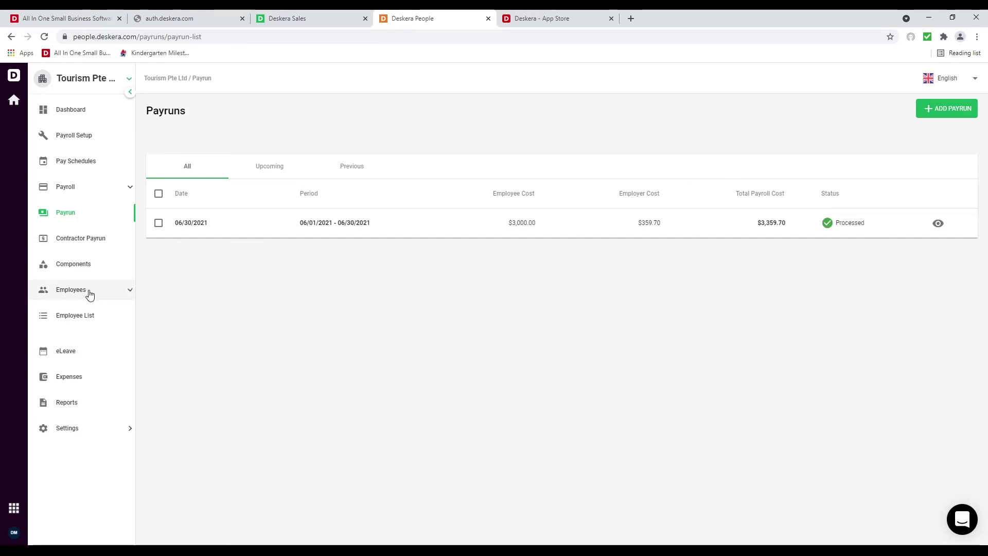
pyautogui.click(100, 314)
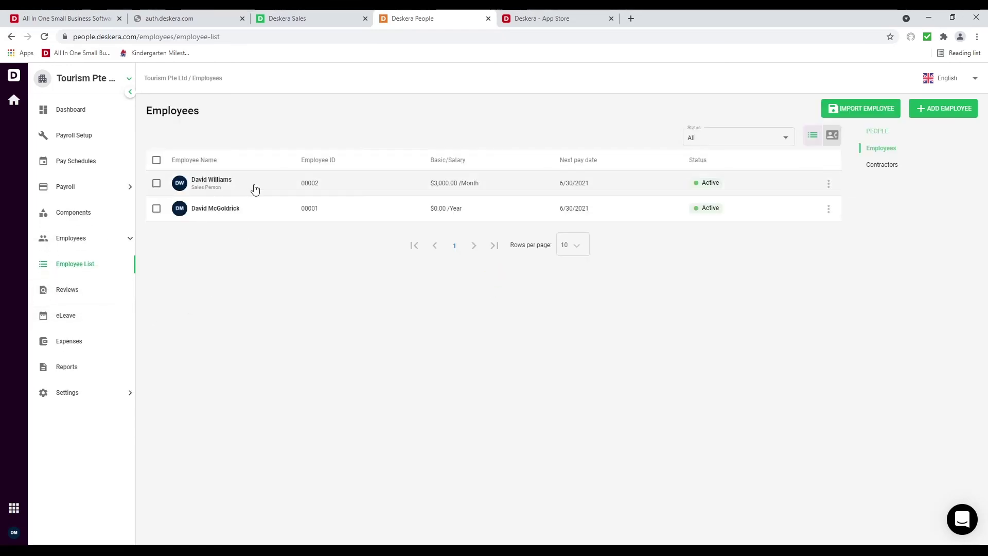
pyautogui.click(255, 190)
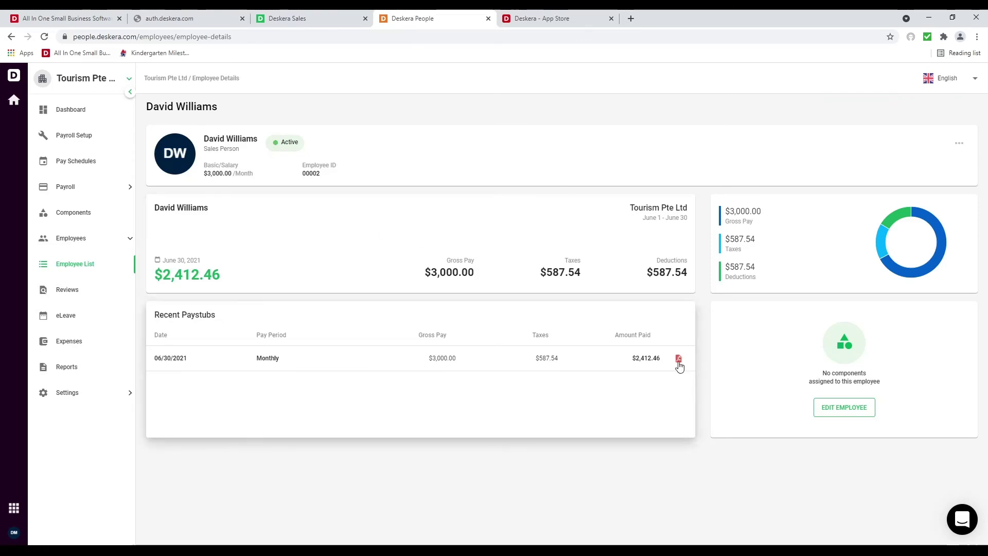
pyautogui.click(679, 362)
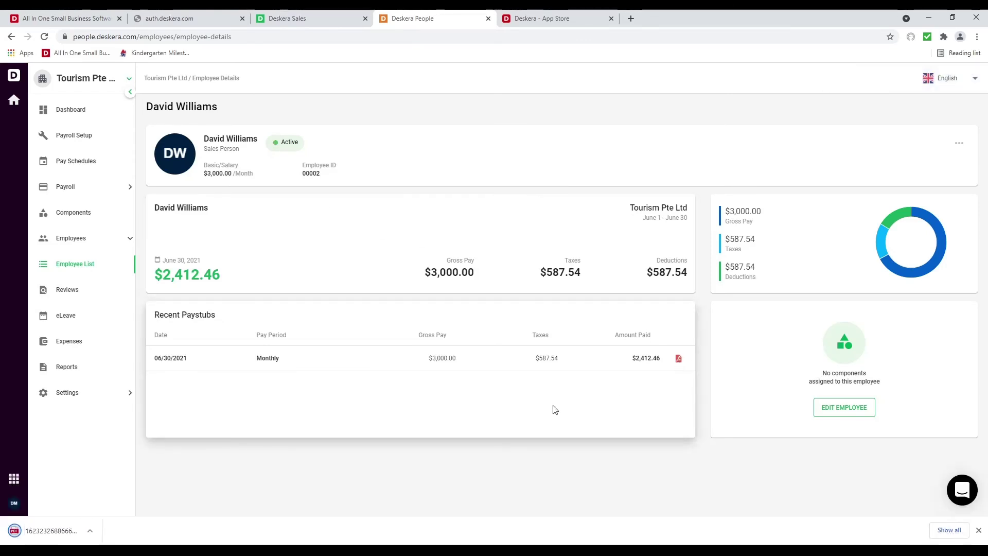
pyautogui.click(67, 524)
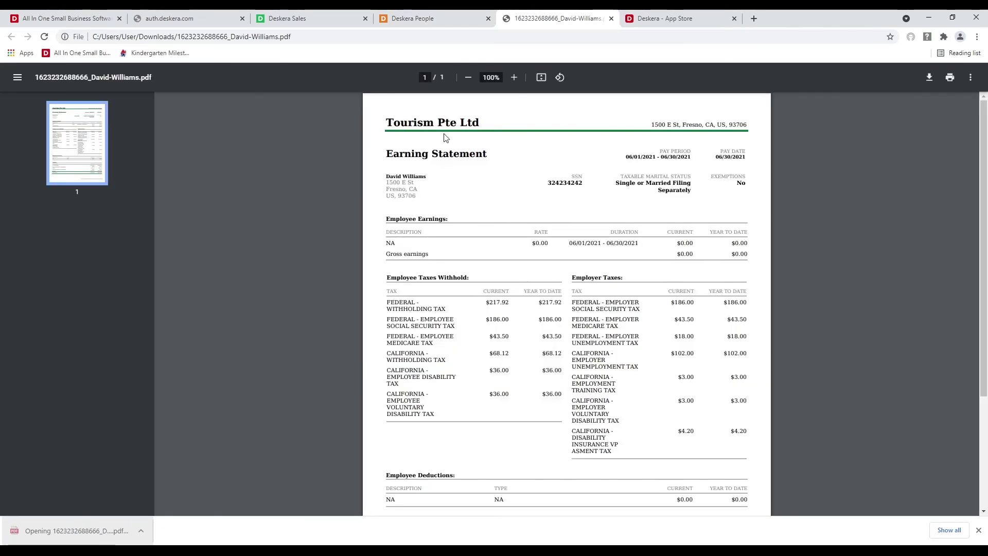
pyautogui.scroll(-3, 518, 379)
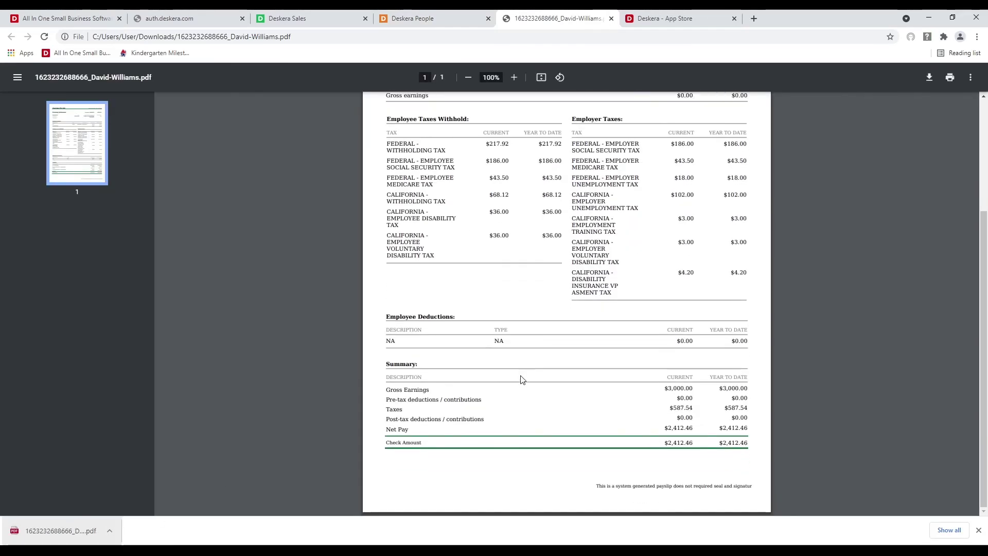
pyautogui.scroll(3, 520, 361)
pyautogui.click(610, 19)
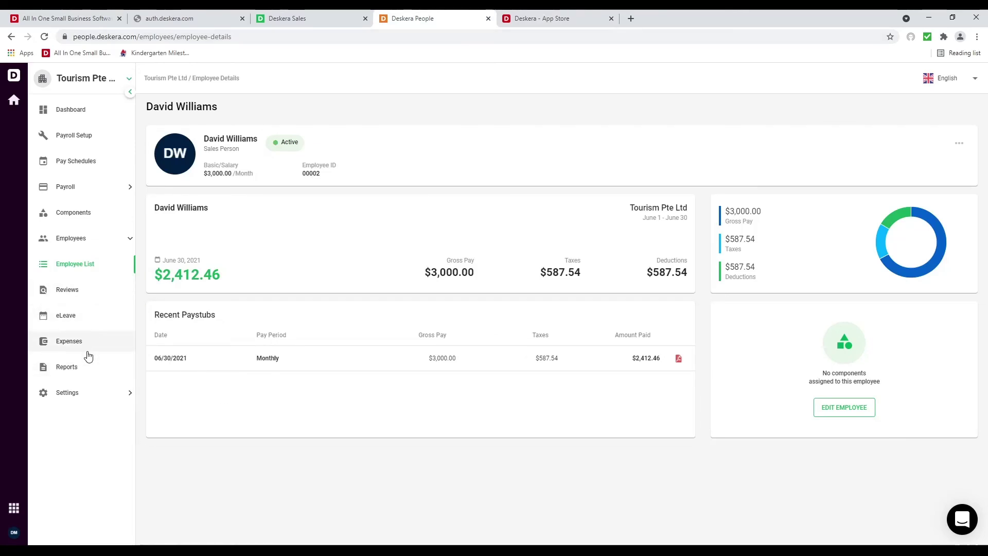
# Step: Launch eLeave from the Reports page into a new browser tab
pyautogui.click(77, 366)
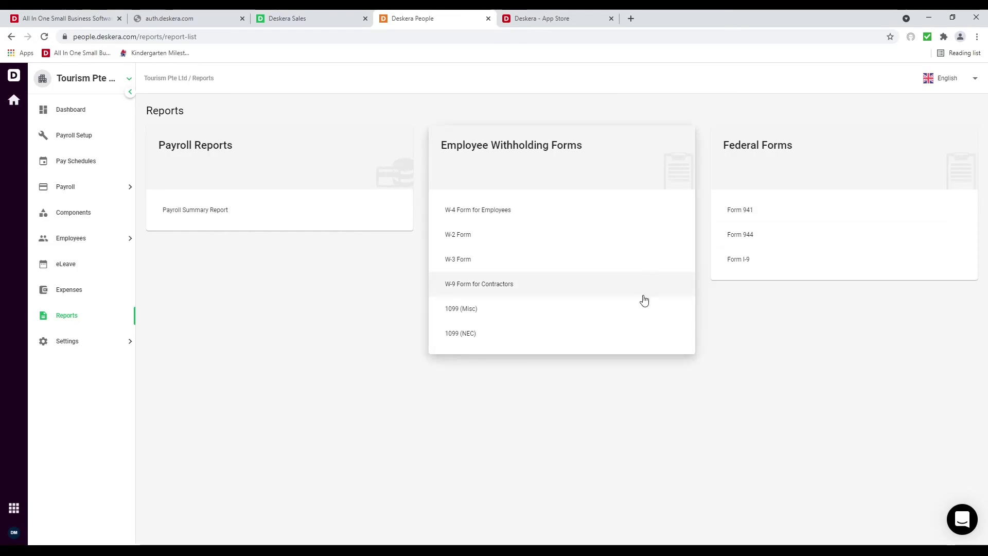
pyautogui.click(87, 269)
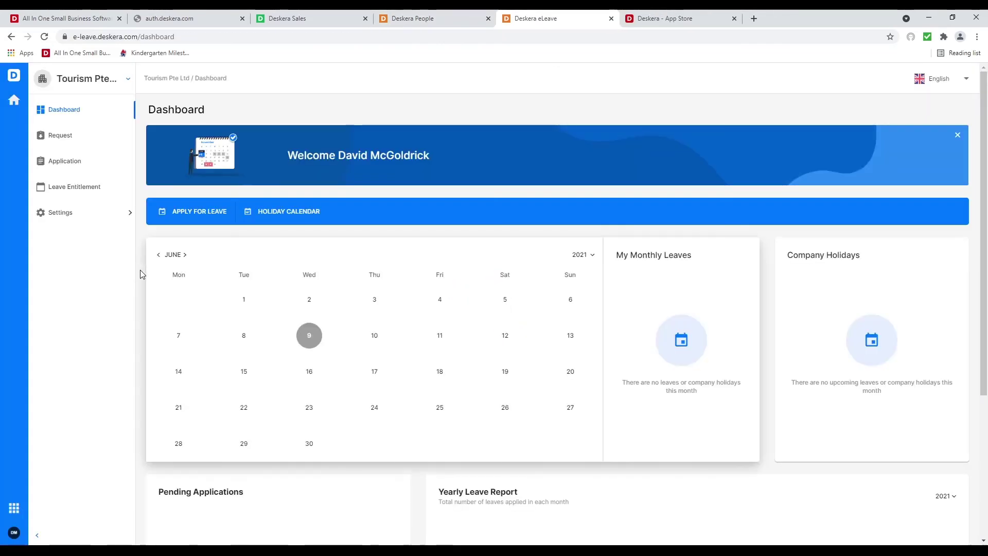
# Step: Start a new leave type in Leave Management named Annual Leave with 14 days per year
pyautogui.hotkey('ctrl', 'a')
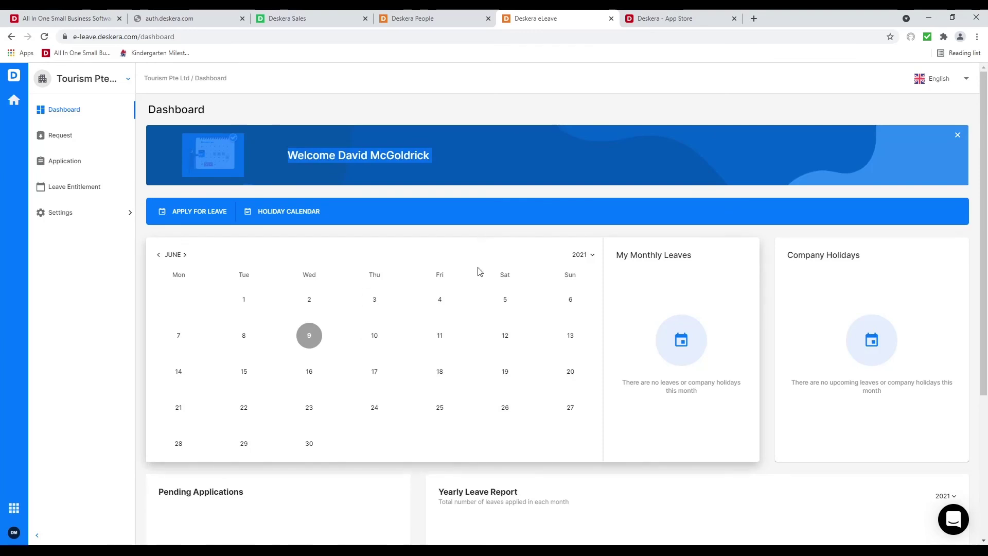
pyautogui.click(89, 222)
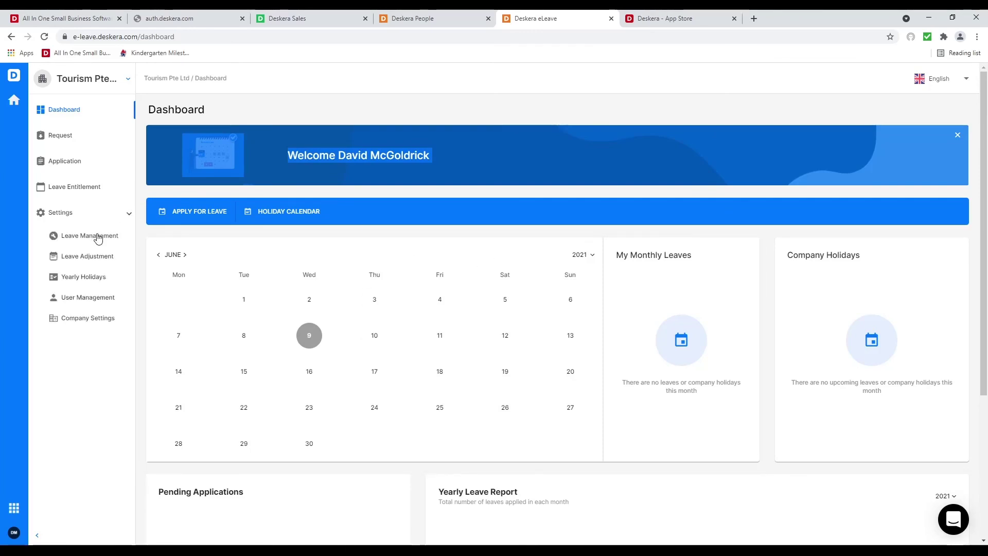
pyautogui.click(92, 235)
pyautogui.click(925, 114)
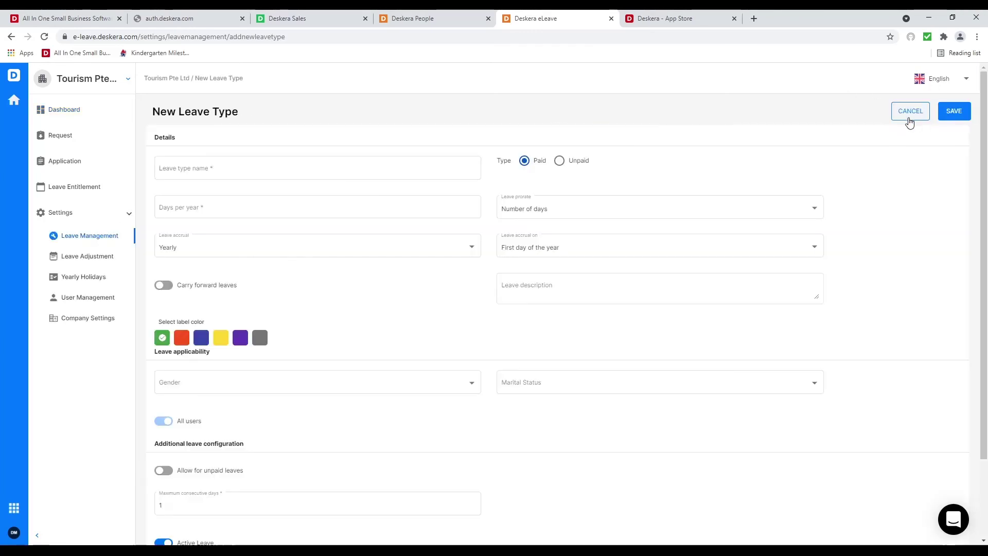
pyautogui.click(269, 173)
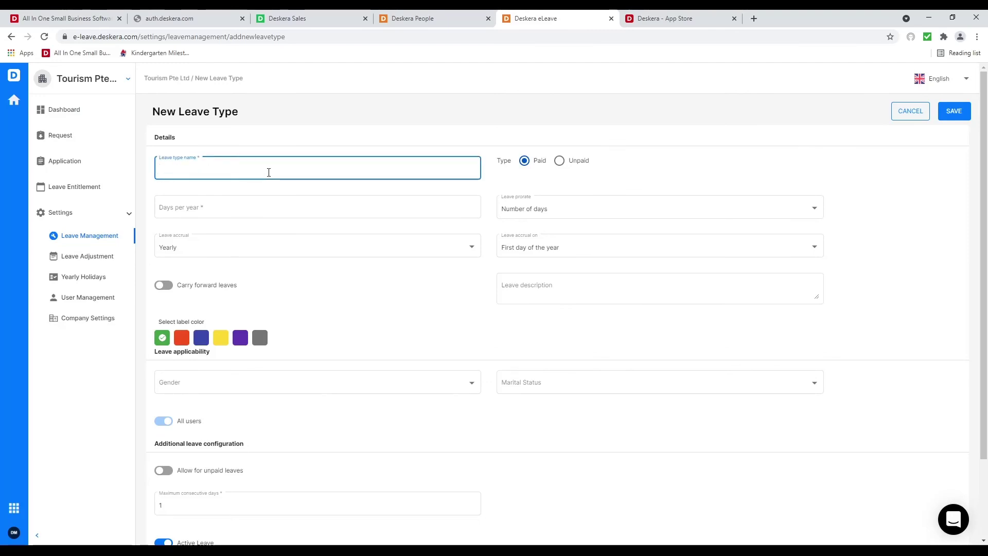
pyautogui.write('Annual Leave')
pyautogui.click(259, 206)
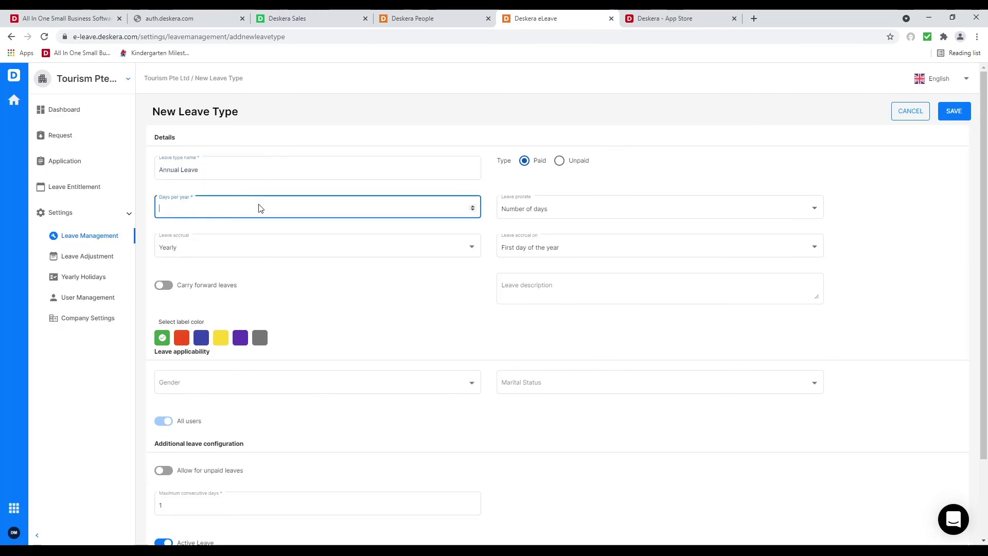
pyautogui.write('14')
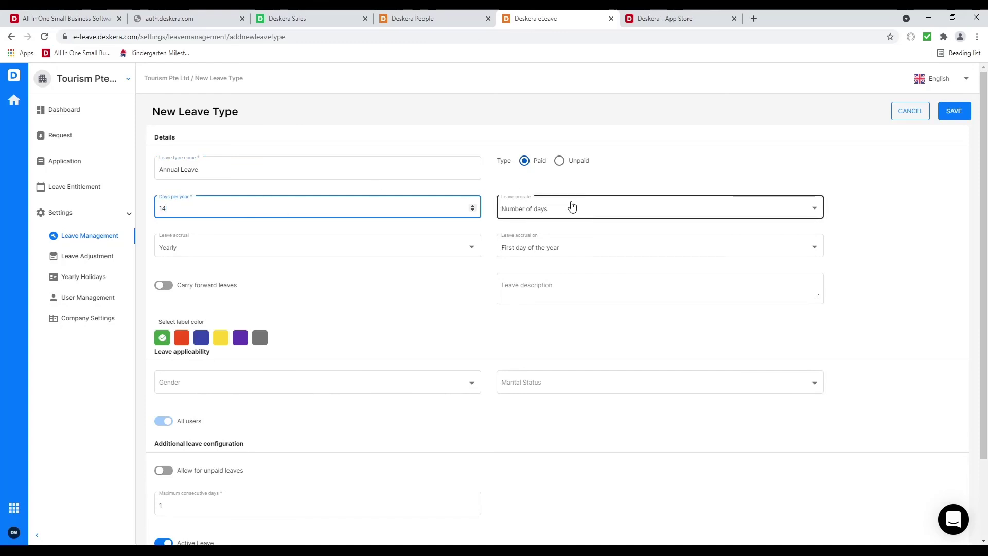
# Step: Prorate by number of days, accrue yearly on the first day, carry forward 14, maximum balance 28
pyautogui.click(572, 207)
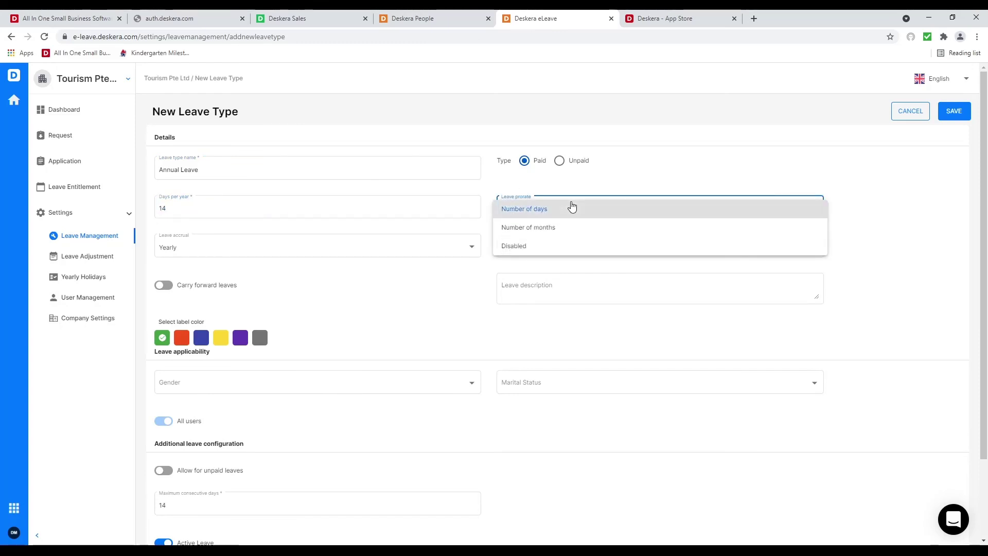
pyautogui.click(572, 208)
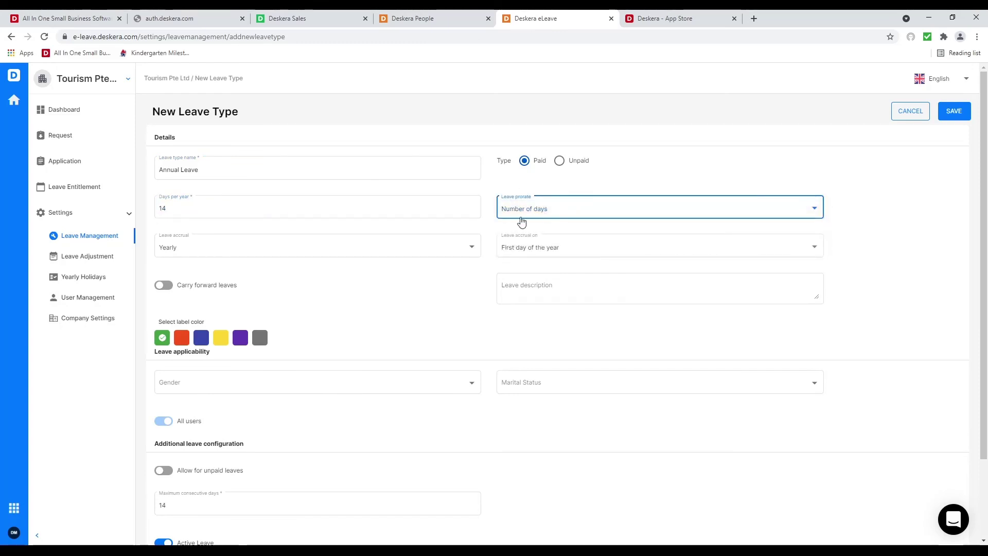
pyautogui.click(434, 249)
pyautogui.click(433, 248)
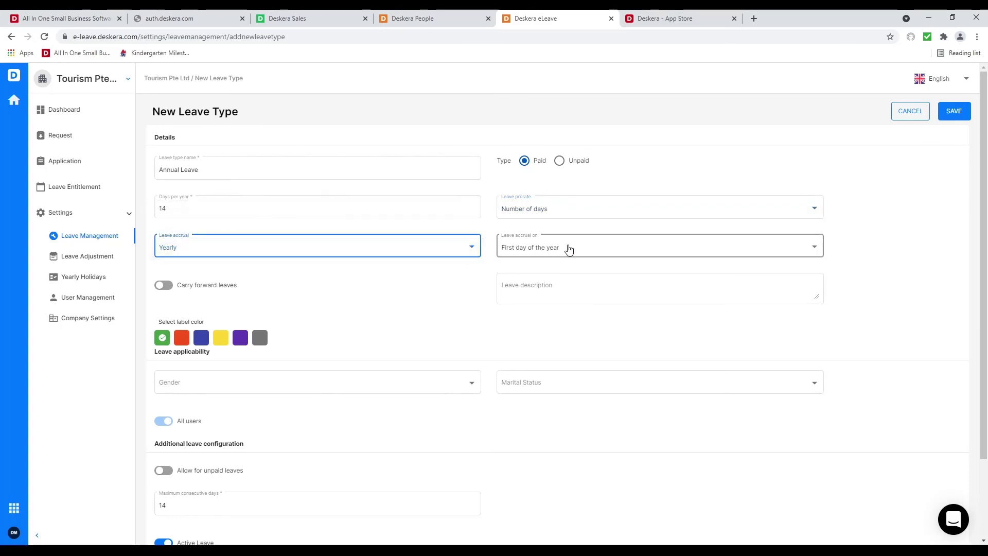
pyautogui.click(589, 247)
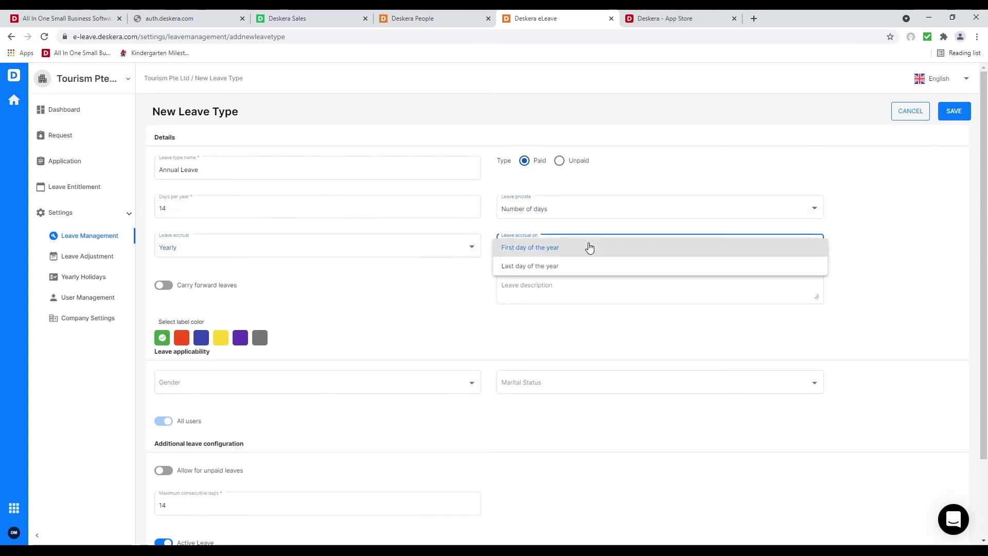
pyautogui.click(590, 247)
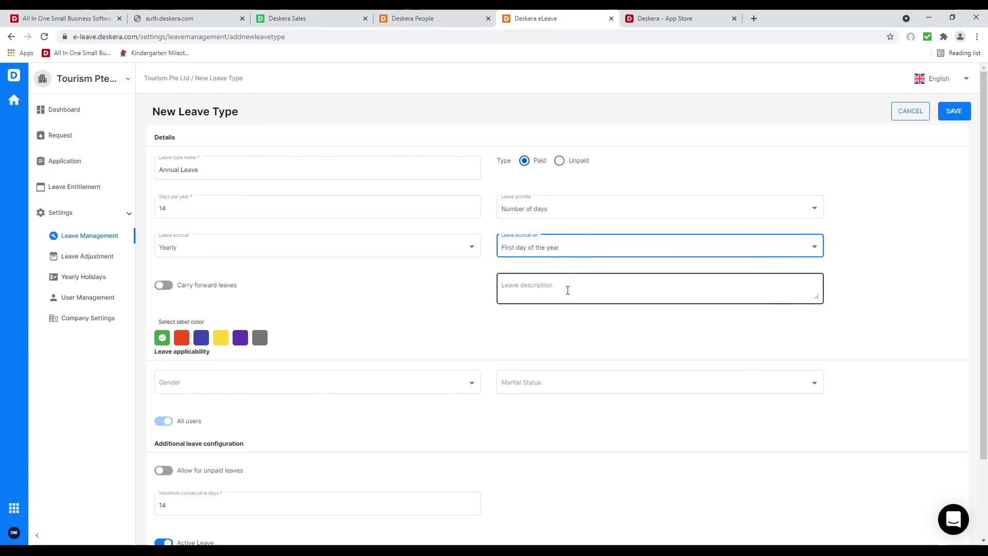
pyautogui.click(164, 285)
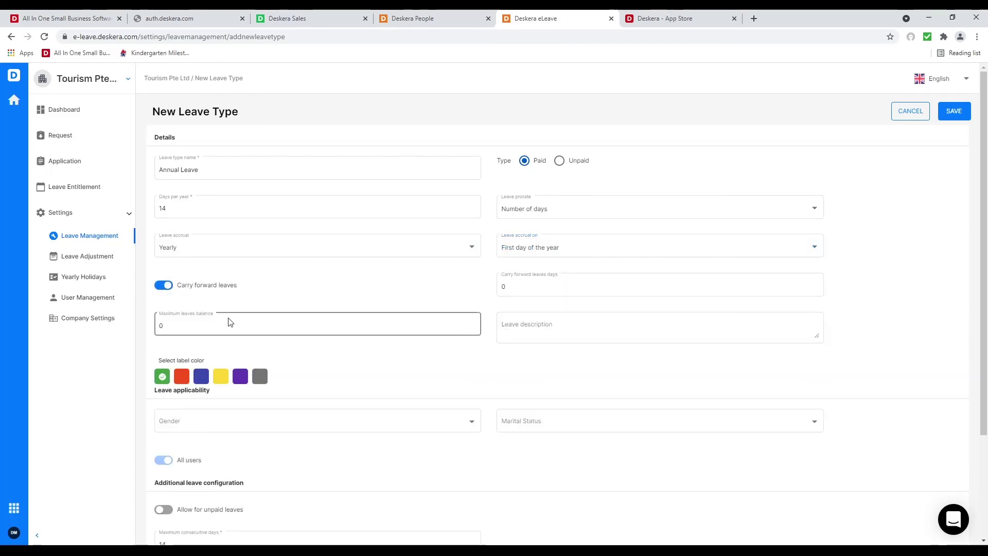
pyautogui.click(541, 286)
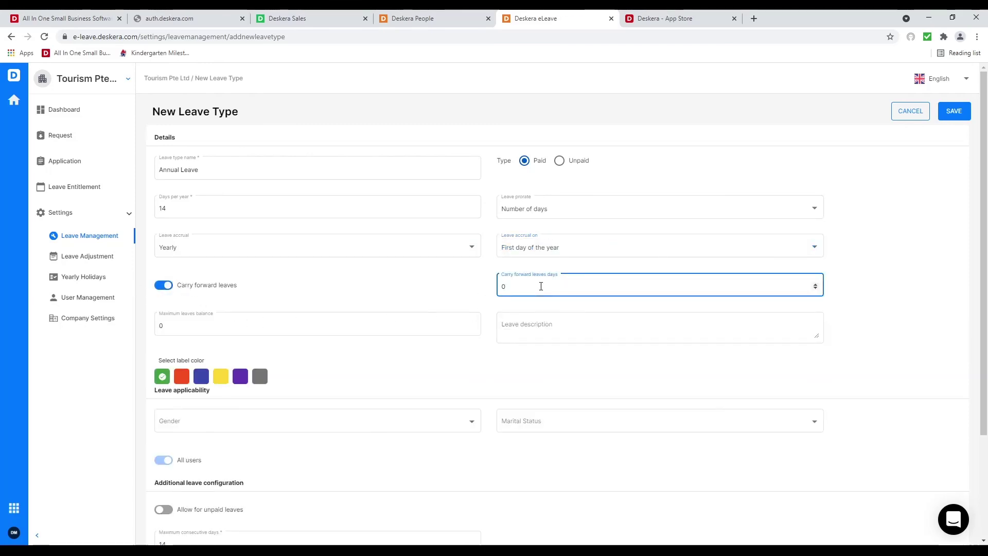
pyautogui.press('BackSpace')
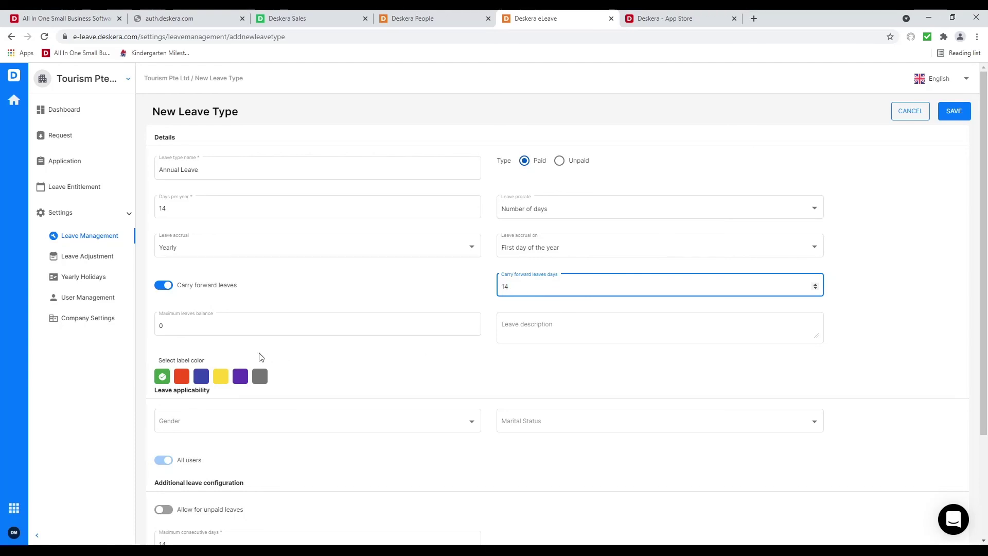
pyautogui.click(241, 326)
pyautogui.press('BackSpace')
pyautogui.write('2')
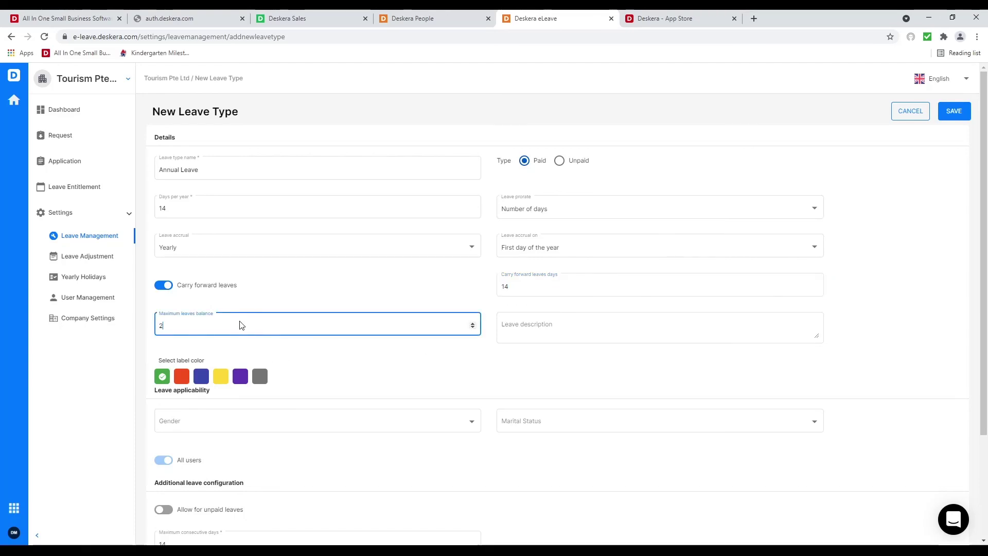
pyautogui.write('8')
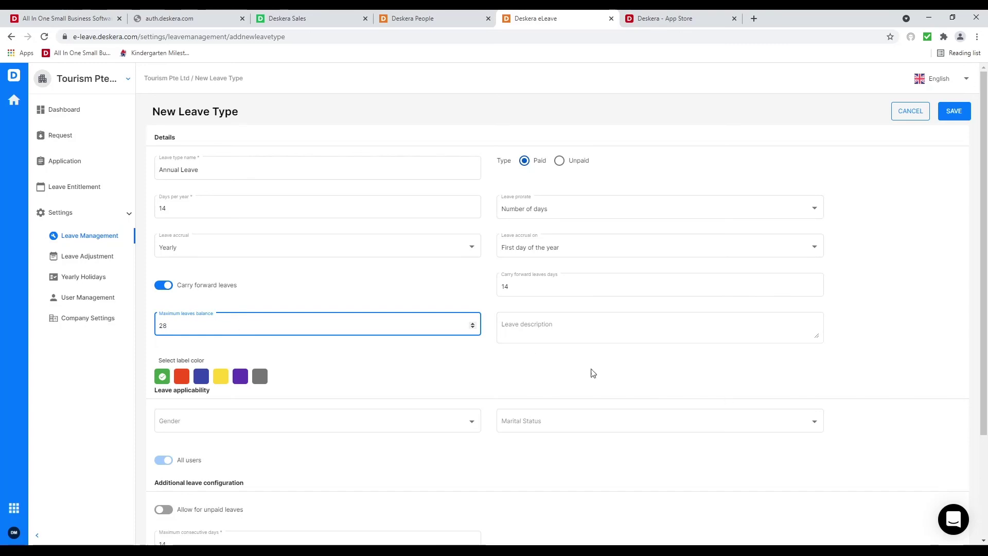
# Step: Pick a label colour, apply to all genders and marital statuses, allow unpaid leave, enable years-of-service entitlement
pyautogui.scroll(-2, 172, 322)
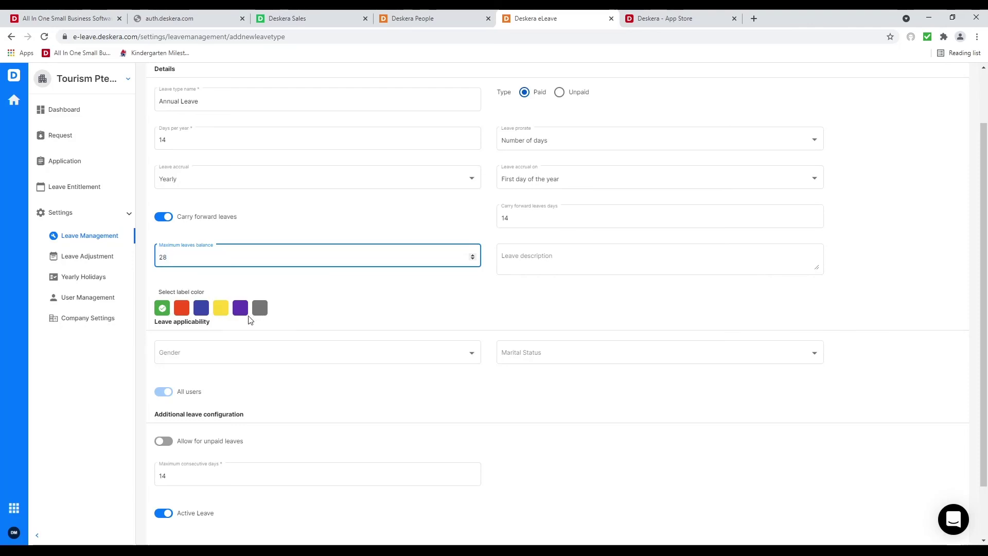
pyautogui.click(221, 308)
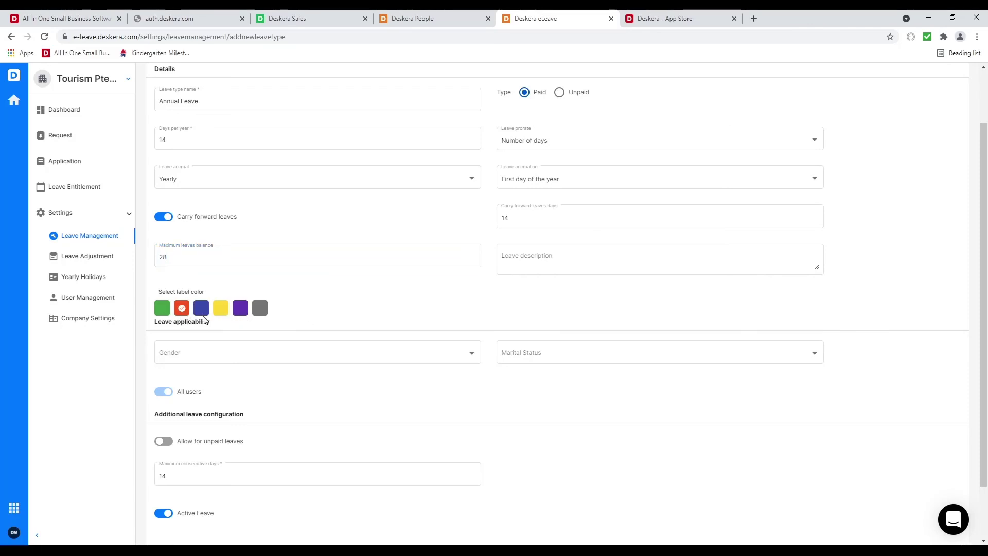
pyautogui.click(359, 361)
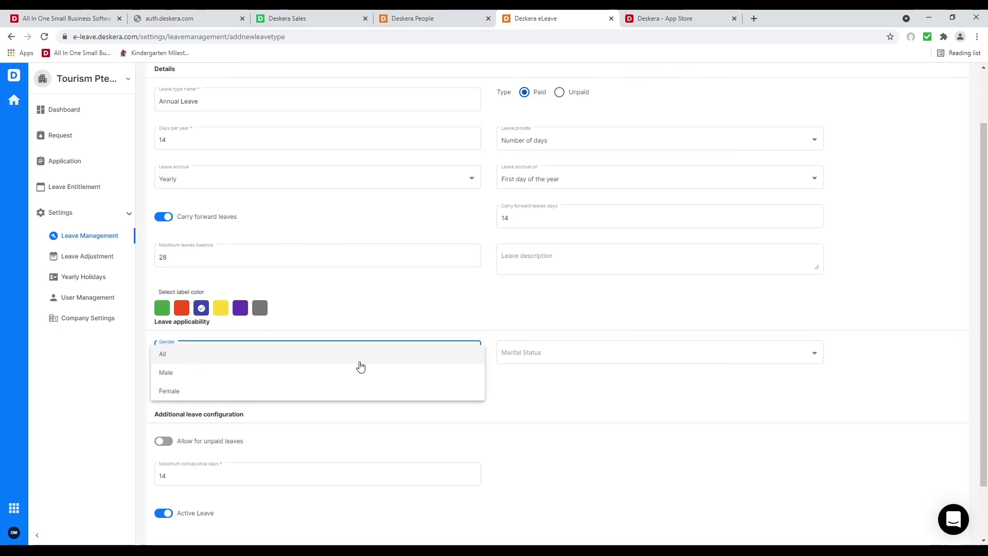
pyautogui.click(360, 363)
pyautogui.click(509, 350)
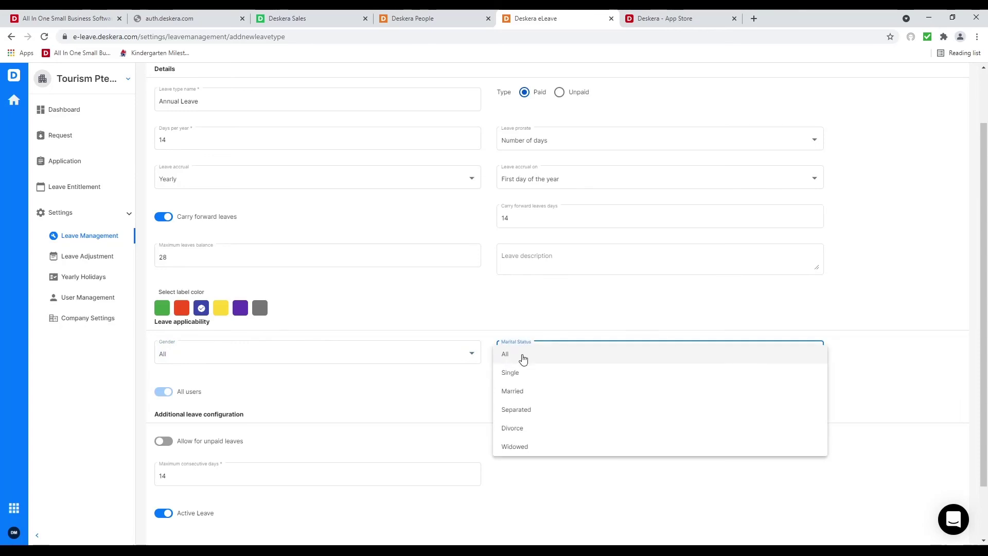
pyautogui.click(520, 355)
pyautogui.scroll(-1, 206, 417)
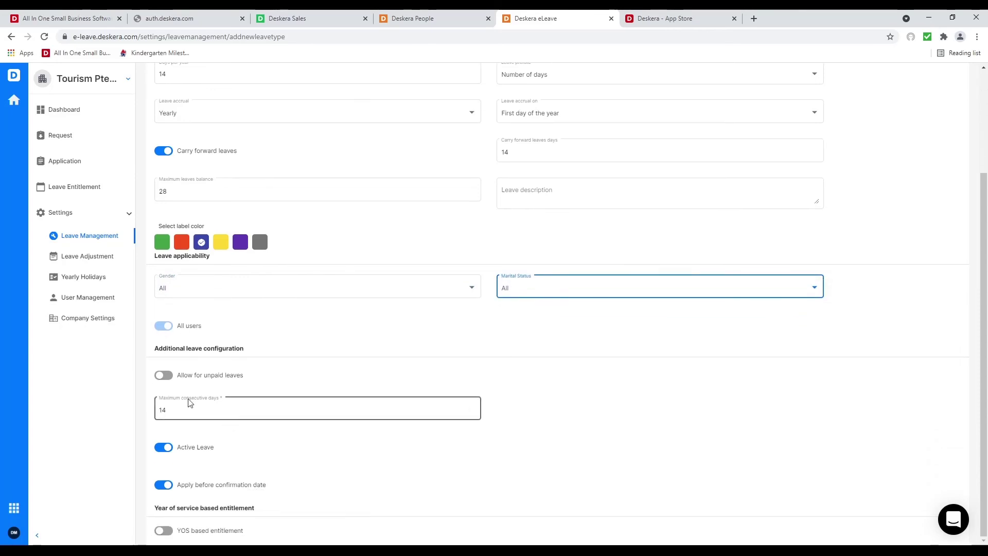
pyautogui.click(174, 377)
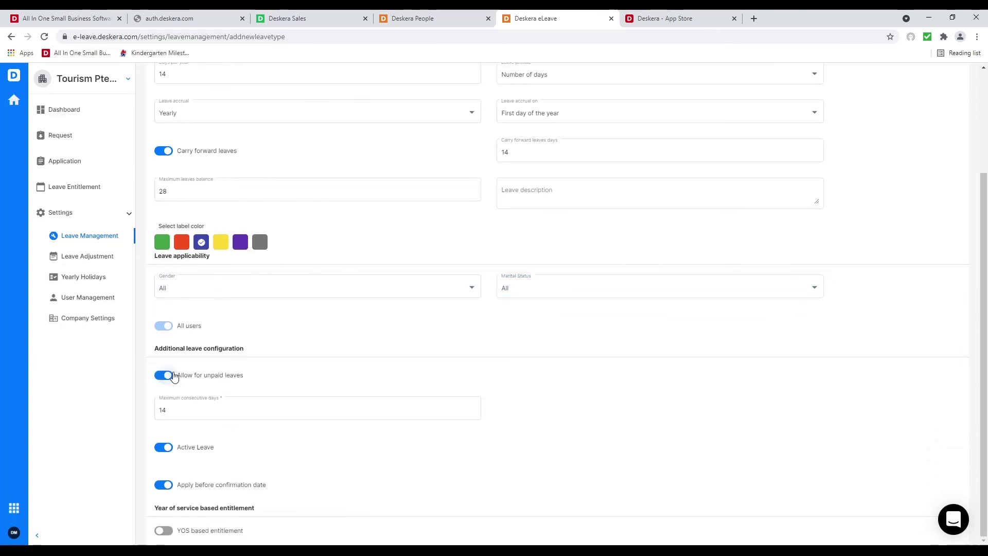
pyautogui.click(163, 530)
pyautogui.scroll(-2, 319, 496)
# Step: Define years-of-service tiers 0-1, 1-5 and 5-50, then save the Annual Leave type
pyautogui.click(354, 491)
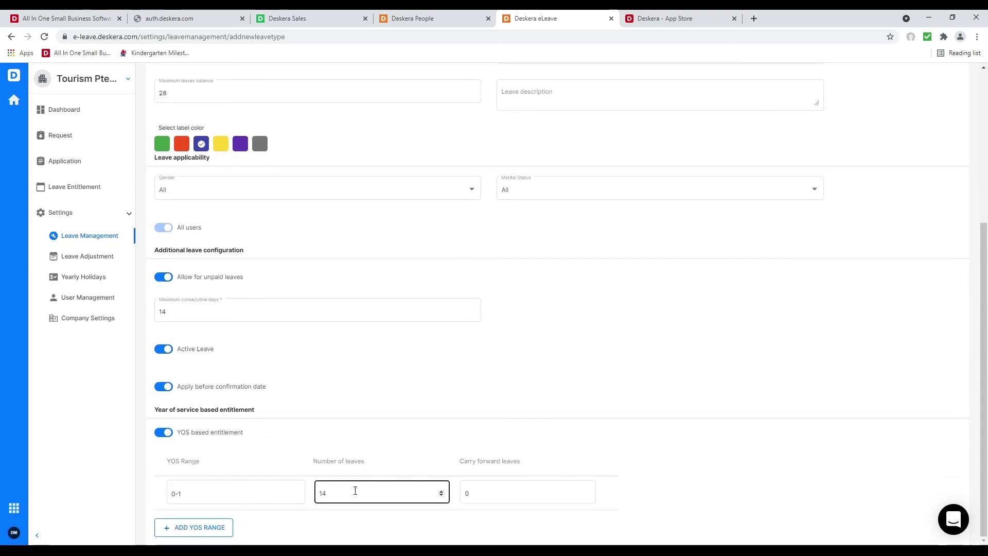
pyautogui.write('0')
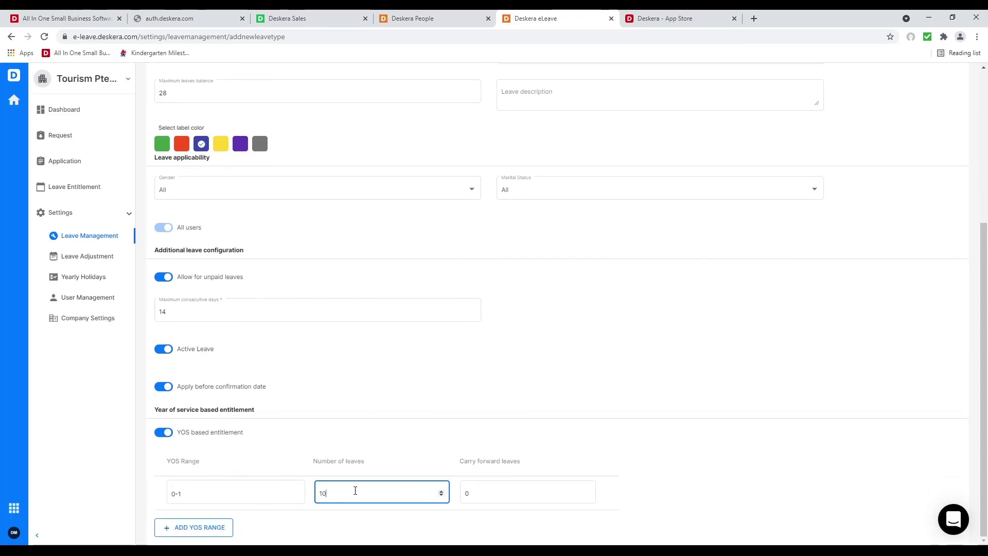
pyautogui.click(195, 527)
pyautogui.click(211, 526)
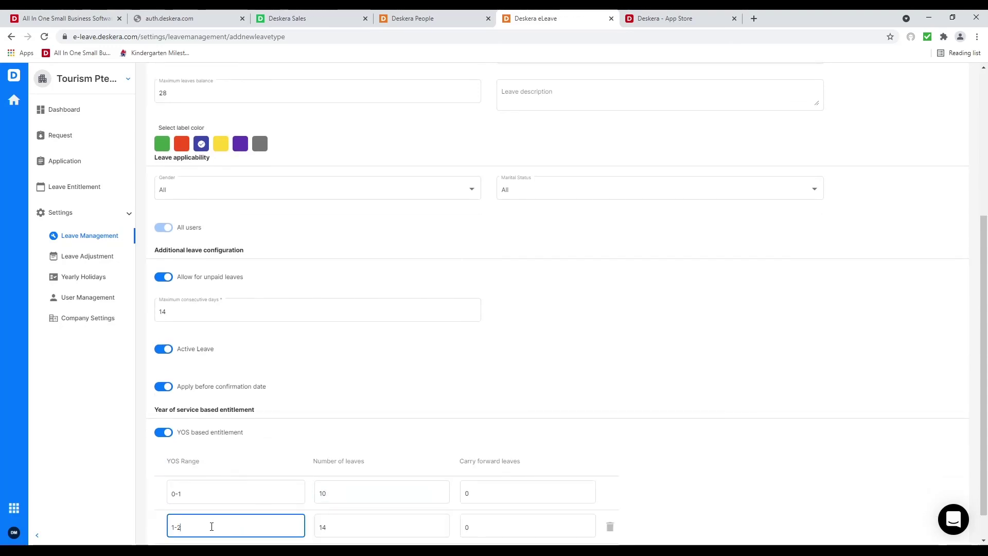
pyautogui.click(349, 529)
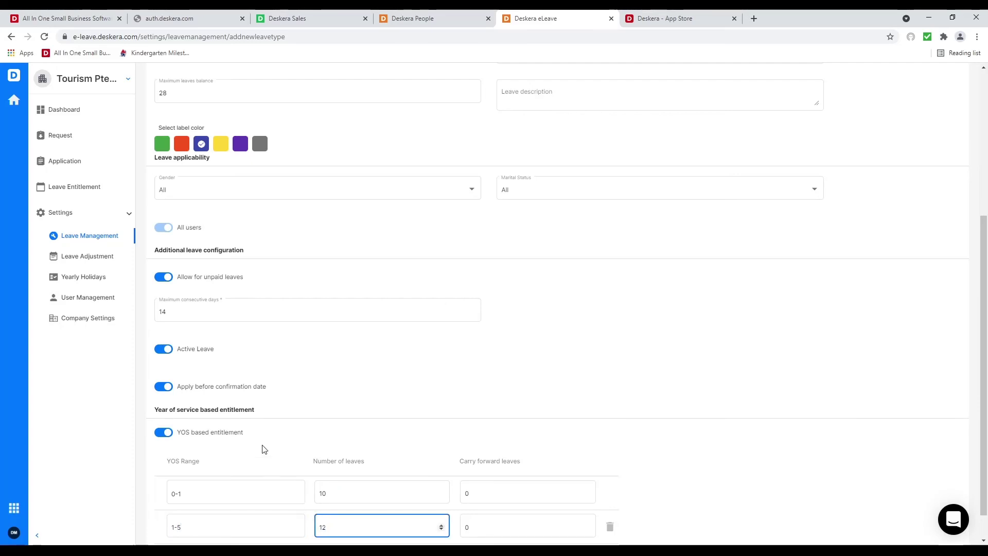
pyautogui.scroll(-1, 262, 450)
pyautogui.click(195, 526)
pyautogui.click(198, 527)
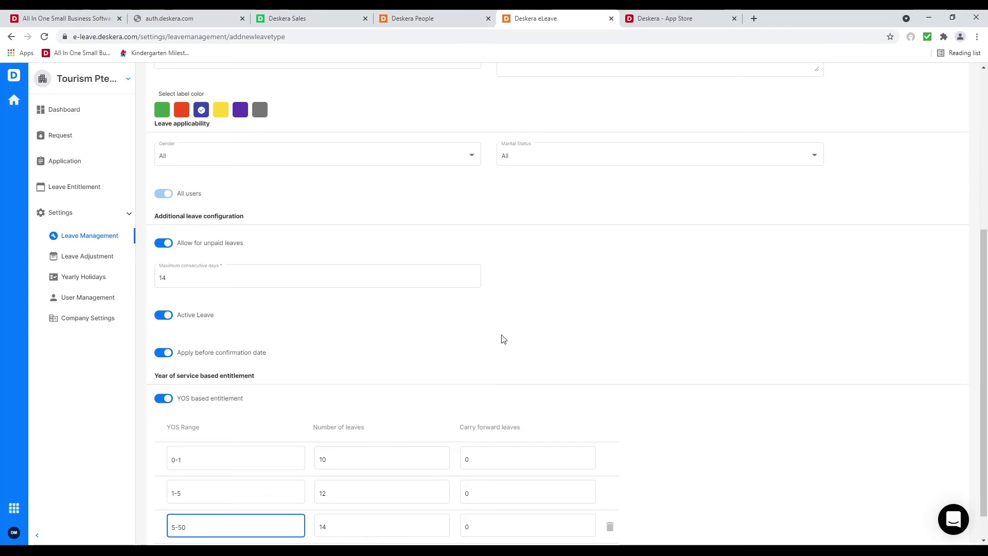
pyautogui.scroll(-1, 183, 466)
pyautogui.scroll(6, 396, 487)
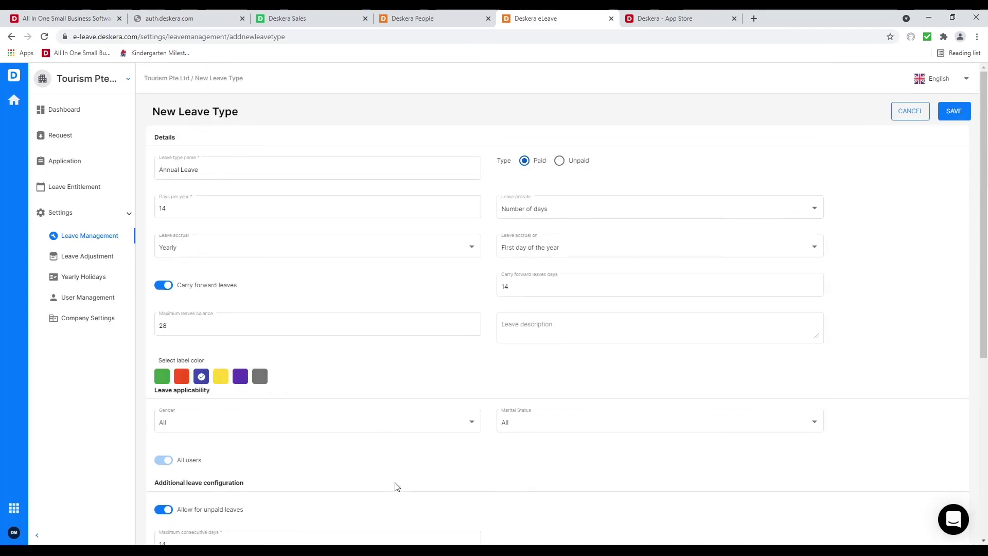
pyautogui.click(955, 112)
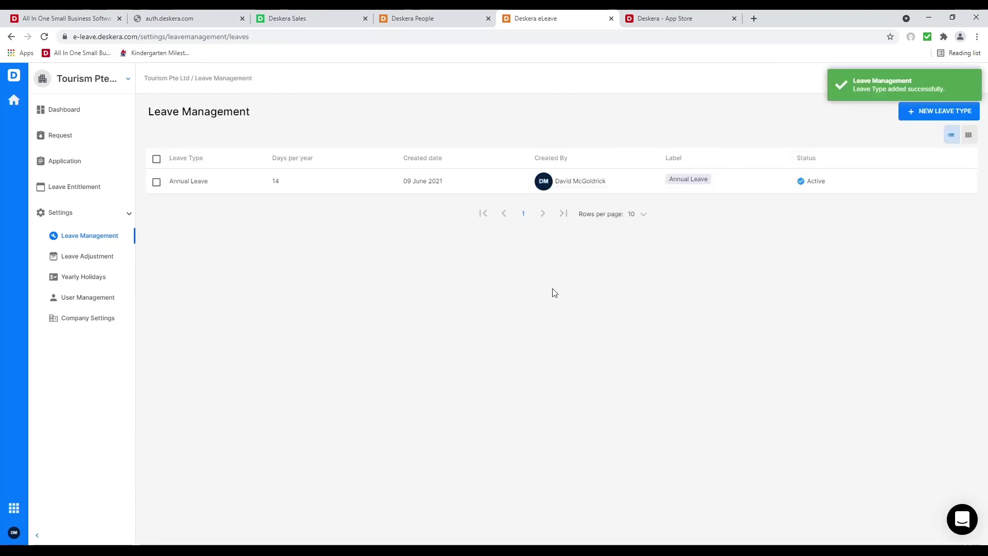
# Step: Create a recurring '4 July' holiday dated July 4, 2021 under Yearly Holidays
pyautogui.click(88, 260)
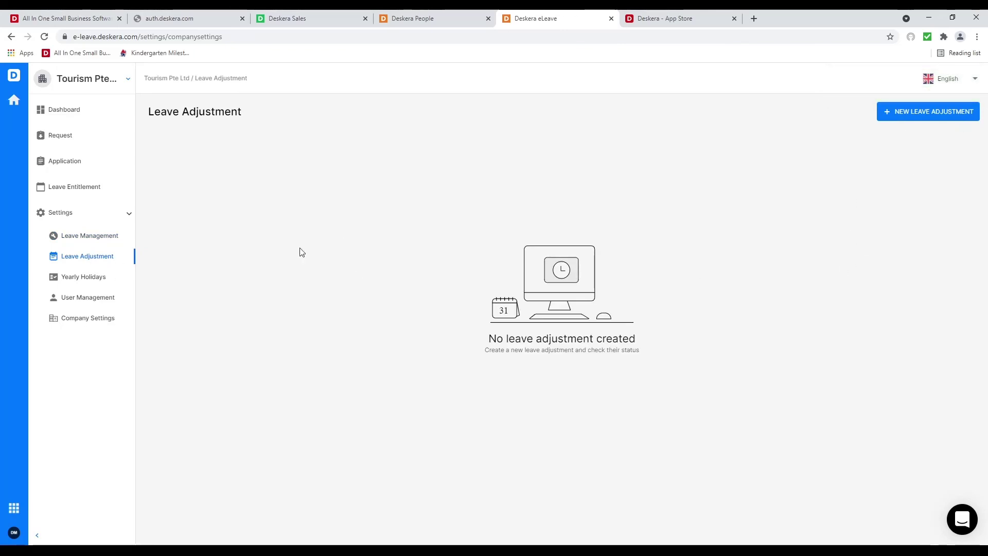
pyautogui.click(102, 282)
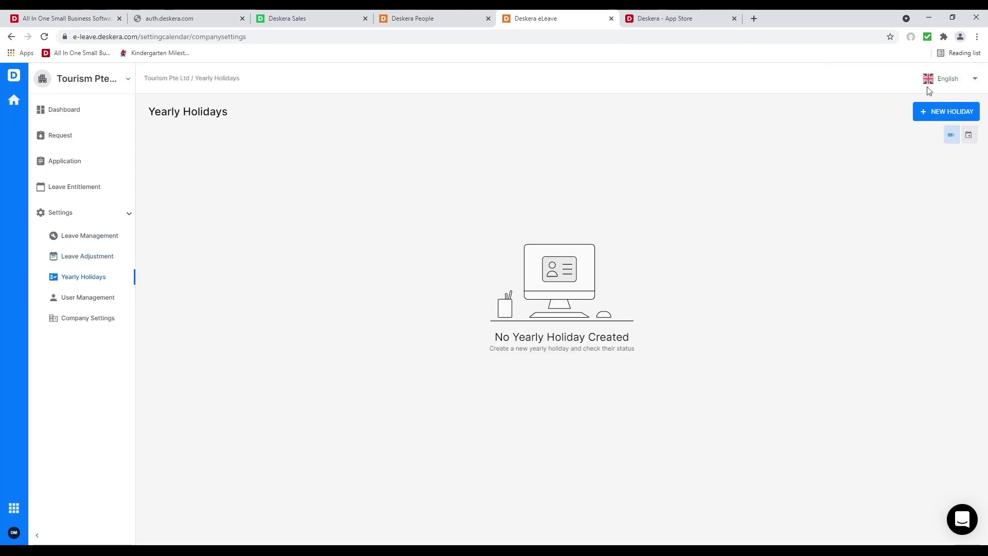
pyautogui.click(942, 110)
pyautogui.click(734, 118)
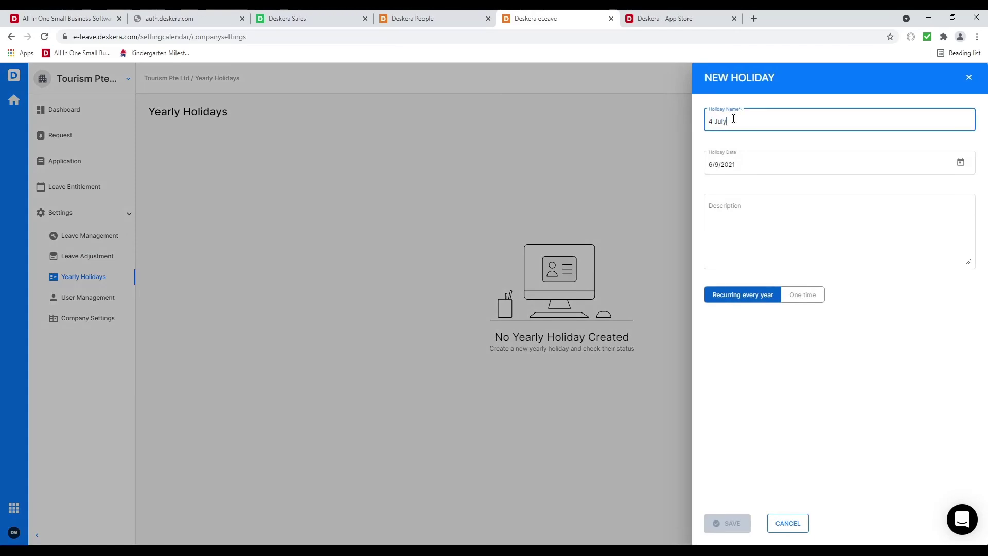
pyautogui.click(961, 161)
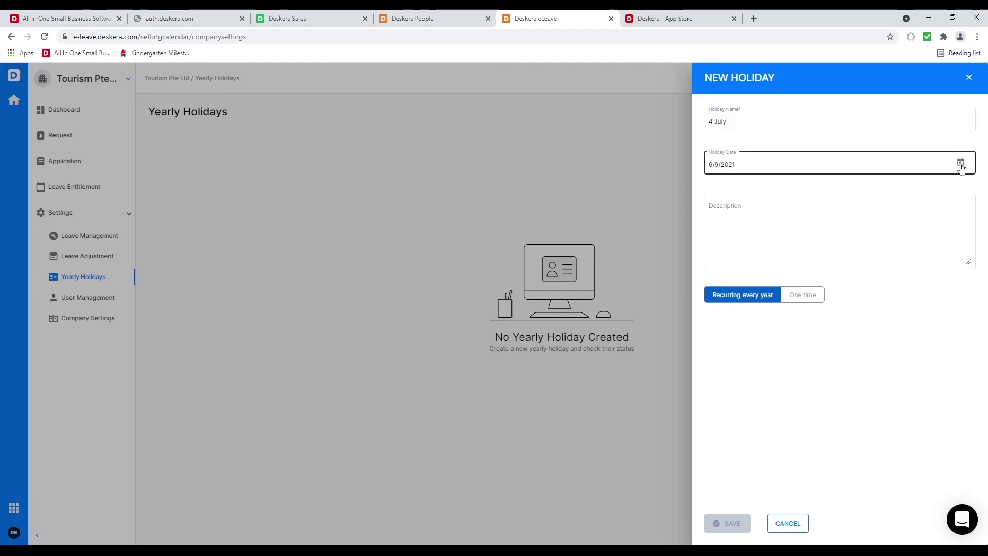
pyautogui.click(843, 196)
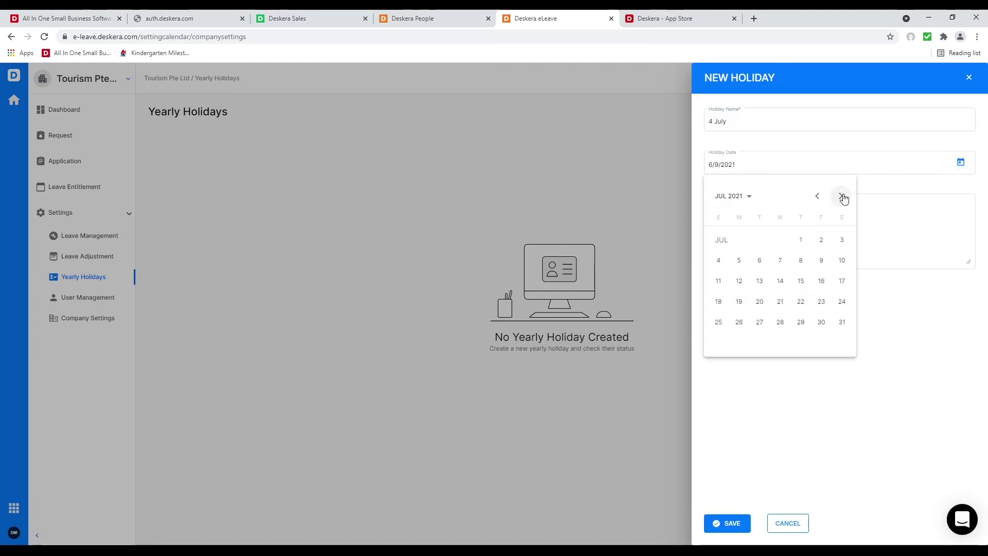
pyautogui.click(718, 260)
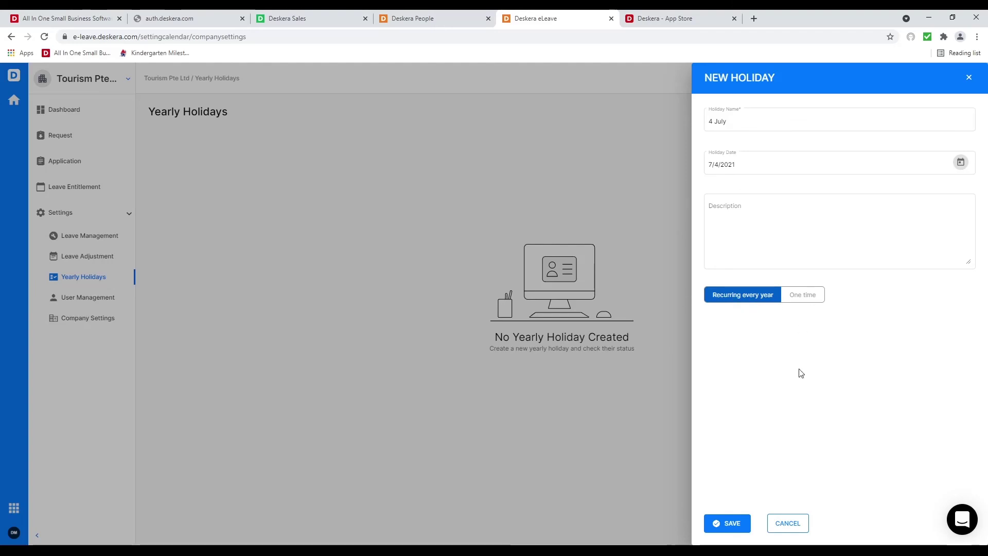
pyautogui.click(734, 530)
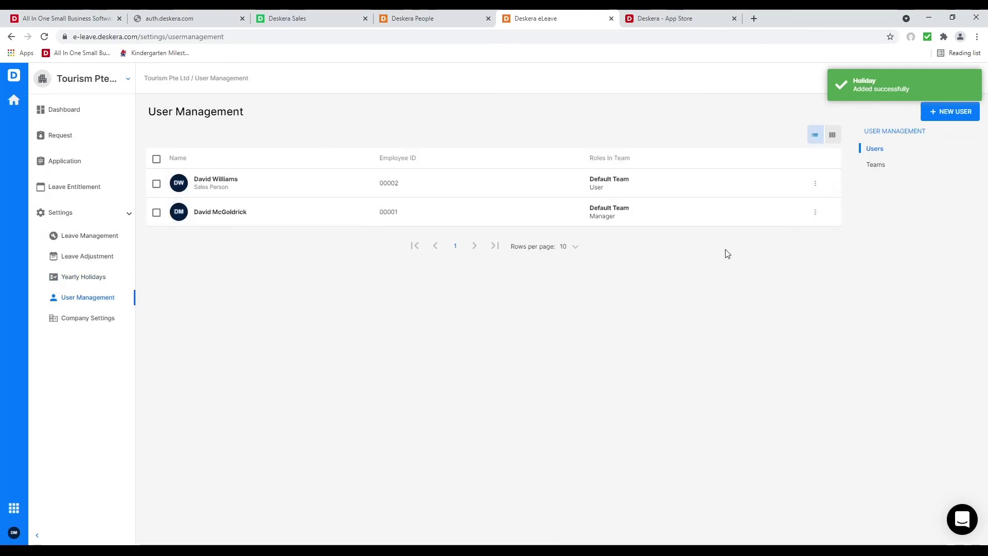
# Step: Select the Default Team in Teams and open it to check its members
pyautogui.click(875, 169)
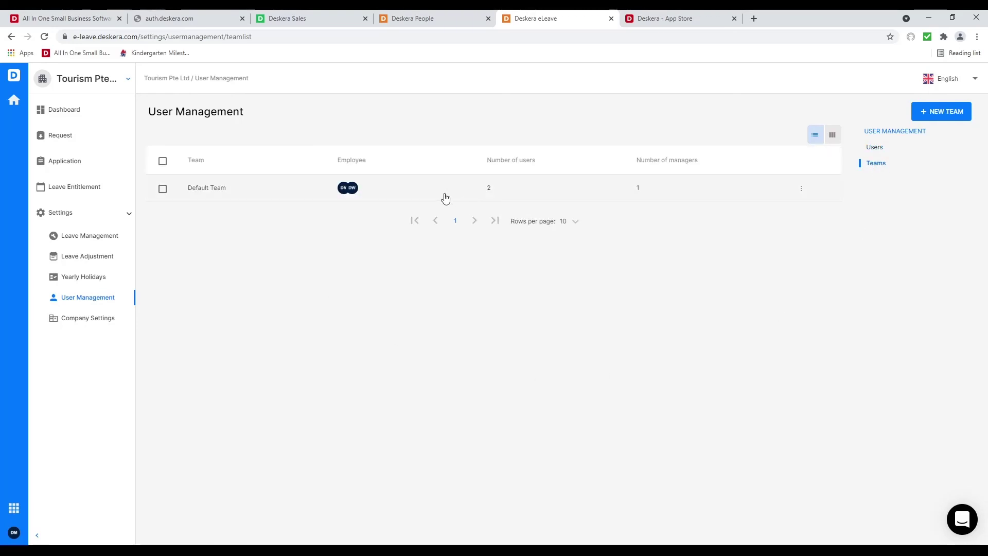
pyautogui.click(161, 188)
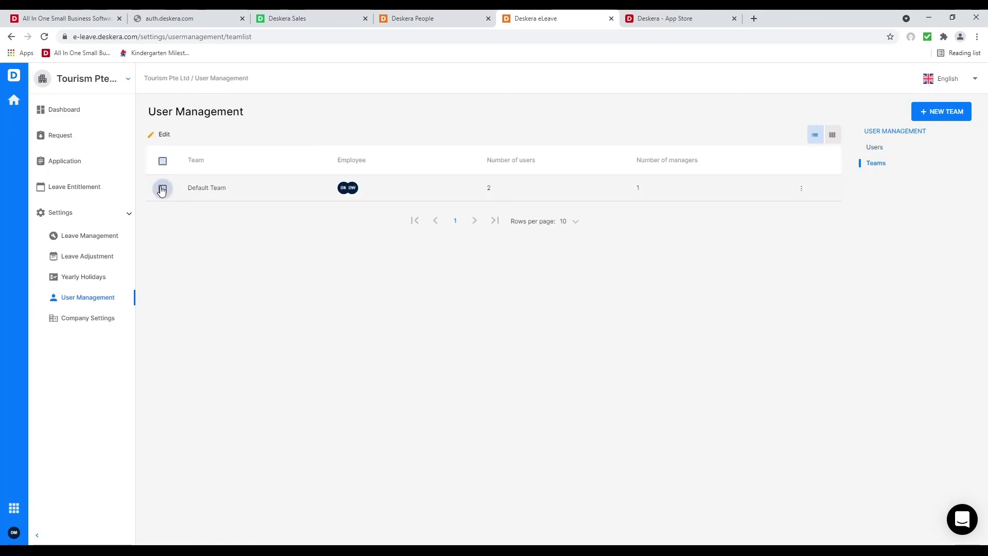
pyautogui.click(158, 134)
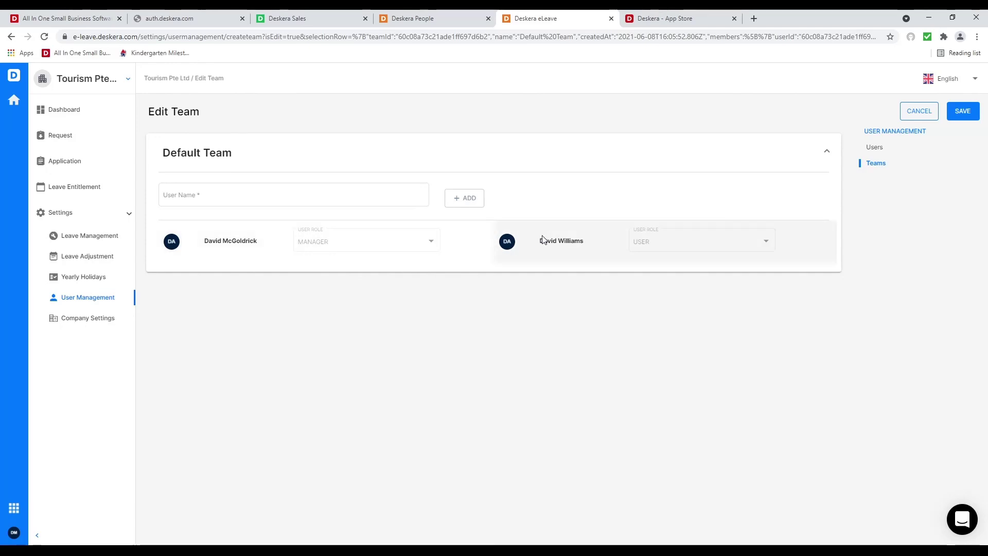
# Step: Review the company work week in Company Settings, then go to leave Applications
pyautogui.click(90, 325)
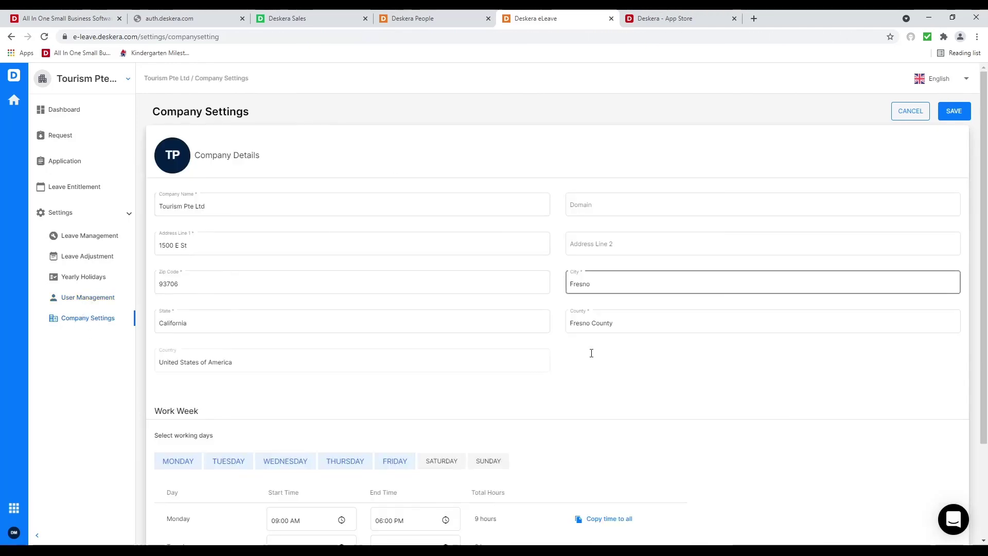
pyautogui.scroll(-2, 444, 371)
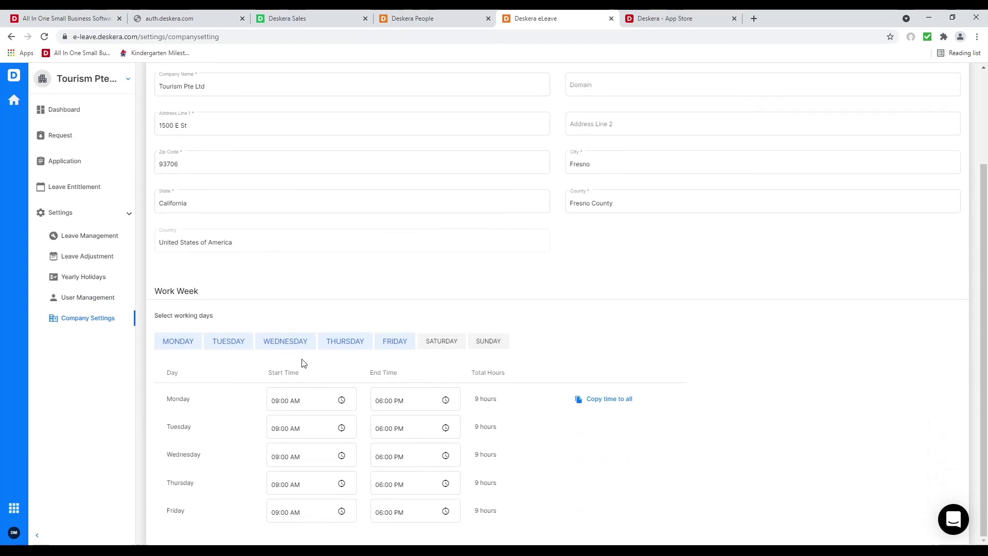
pyautogui.scroll(2, 328, 455)
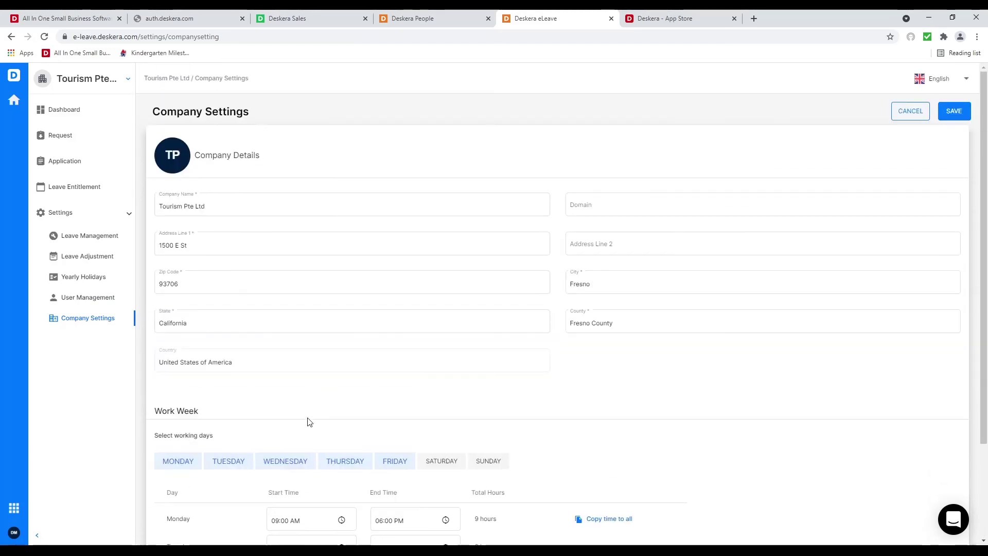
pyautogui.click(65, 161)
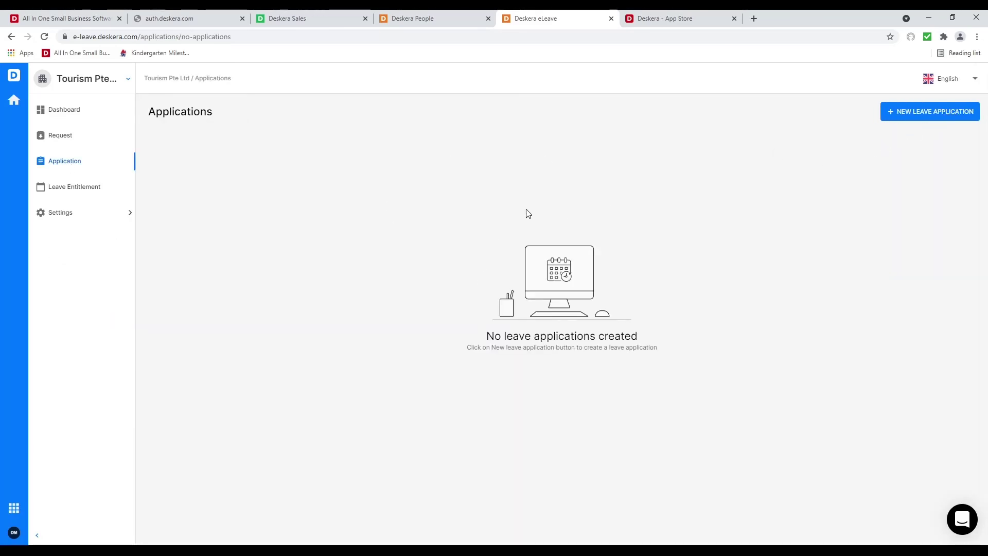
# Step: Open Deskera Expense from Deskera People and bring up the default expense group's members
pyautogui.click(441, 20)
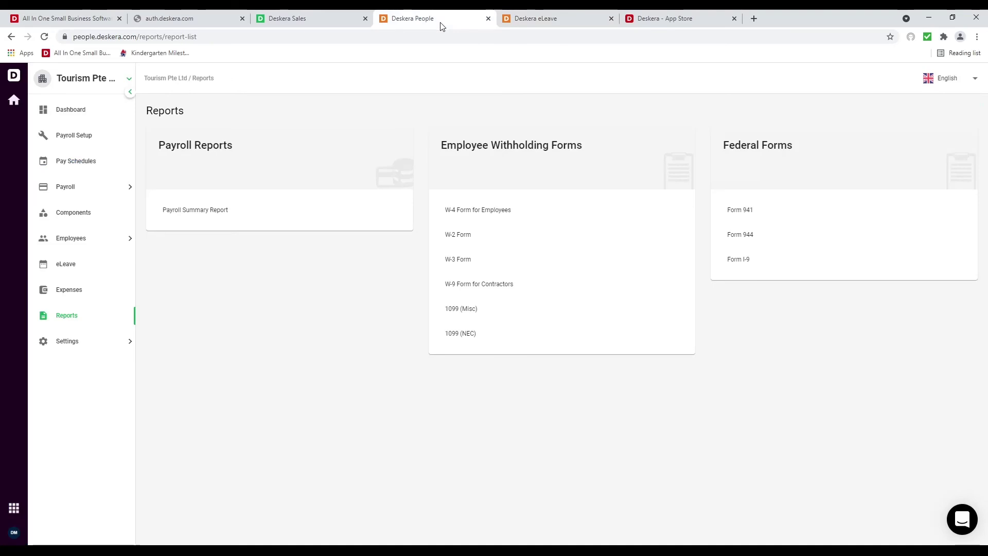
pyautogui.click(56, 290)
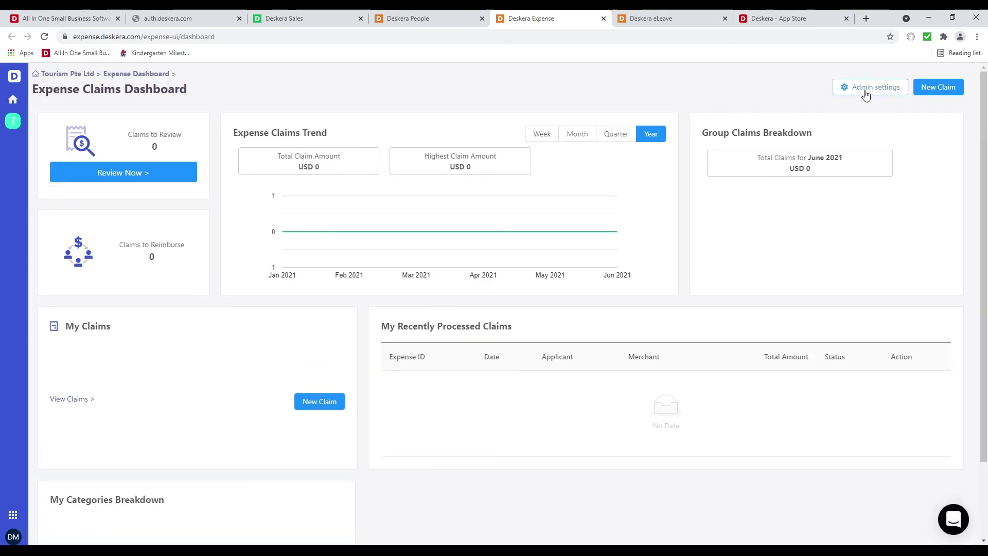
pyautogui.click(866, 92)
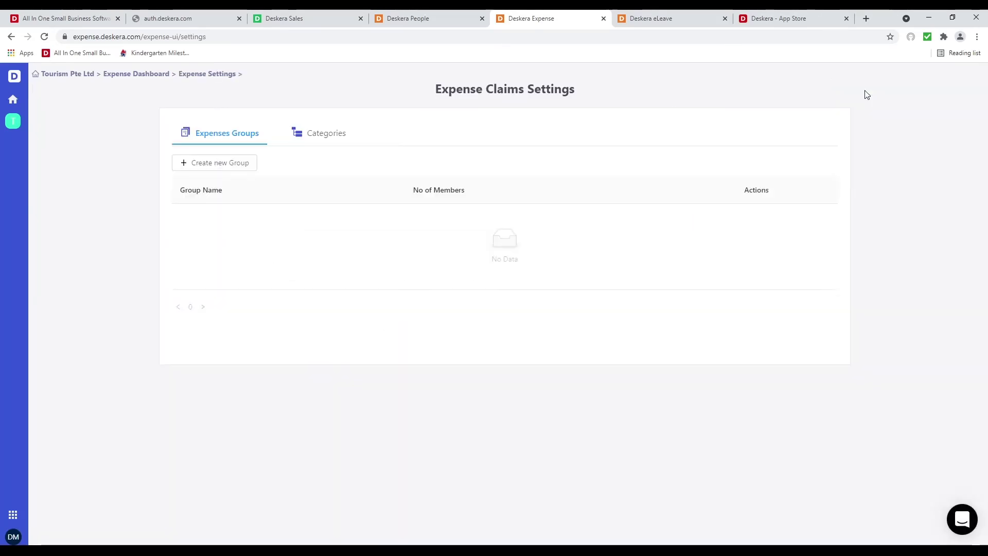
pyautogui.click(358, 235)
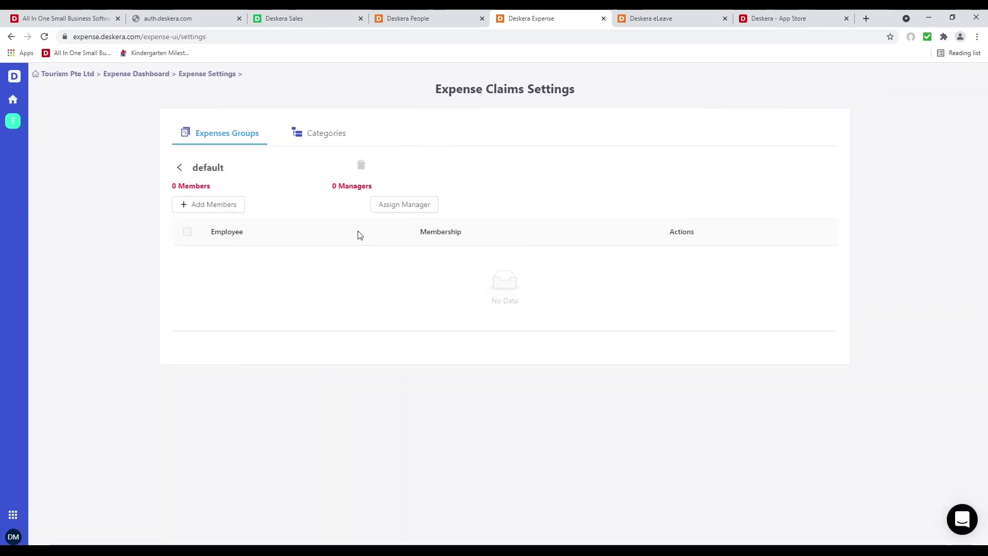
# Step: Add the salesperson as a group member and assign the admin user as manager
pyautogui.click(229, 210)
pyautogui.click(571, 160)
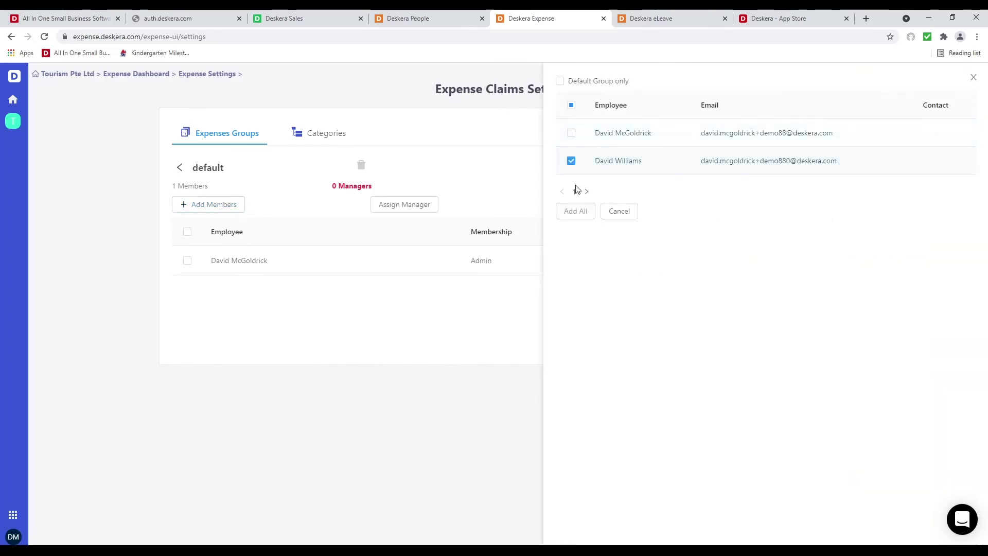
pyautogui.click(575, 212)
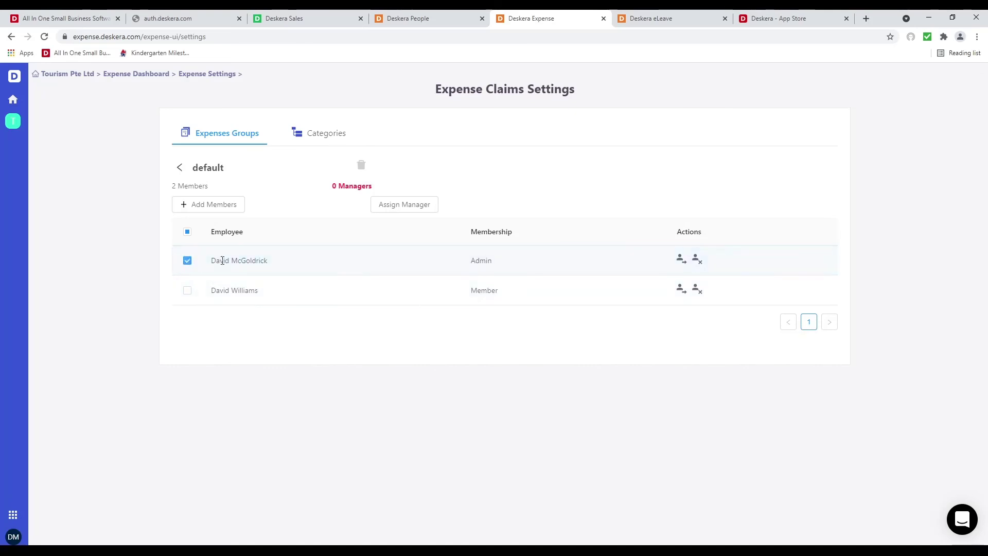
pyautogui.click(405, 212)
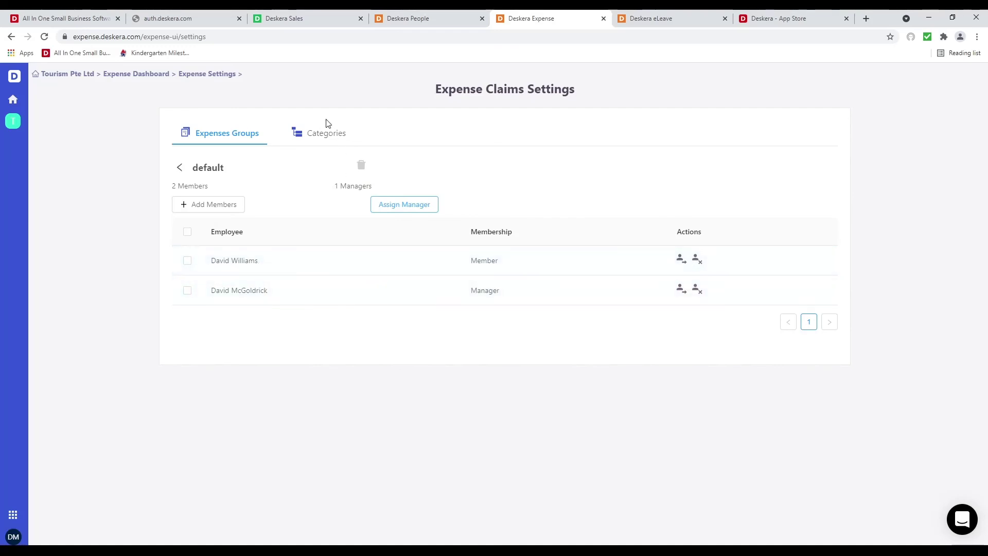
# Step: Create a Golf expense category available to the default group
pyautogui.click(326, 136)
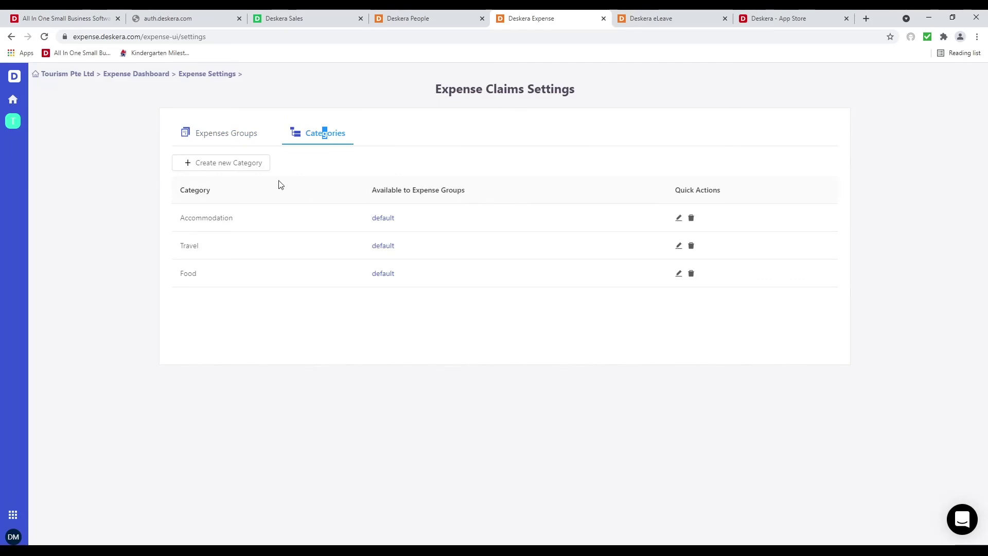
pyautogui.click(251, 164)
pyautogui.click(738, 129)
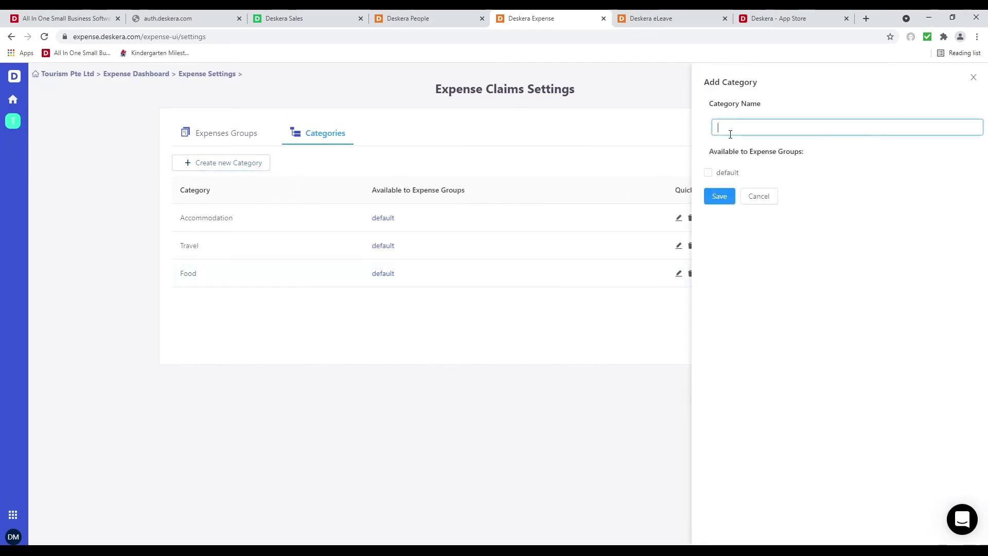
pyautogui.write('Gold')
pyautogui.click(708, 173)
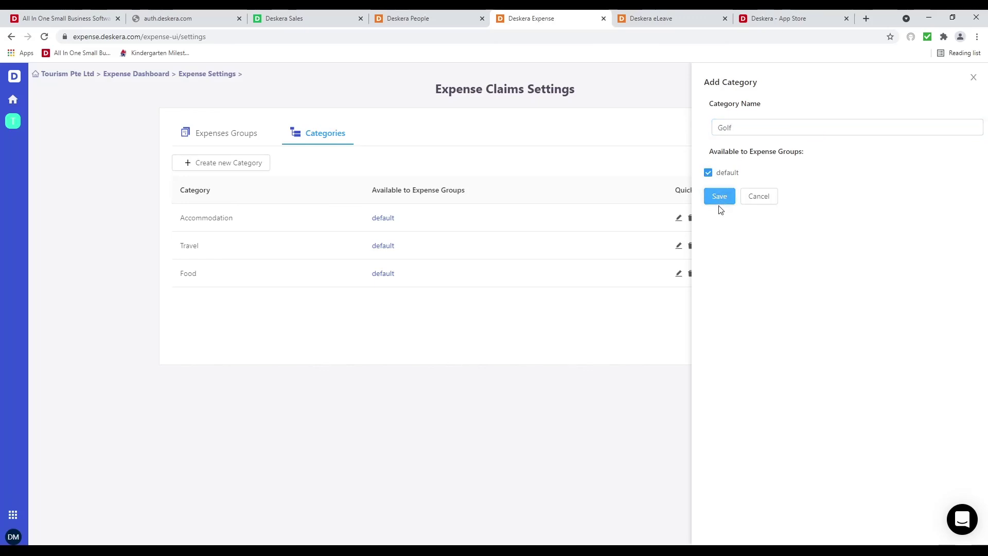
pyautogui.click(720, 204)
# Step: Go back through the expense groups to the Expense Claims Dashboard
pyautogui.click(238, 131)
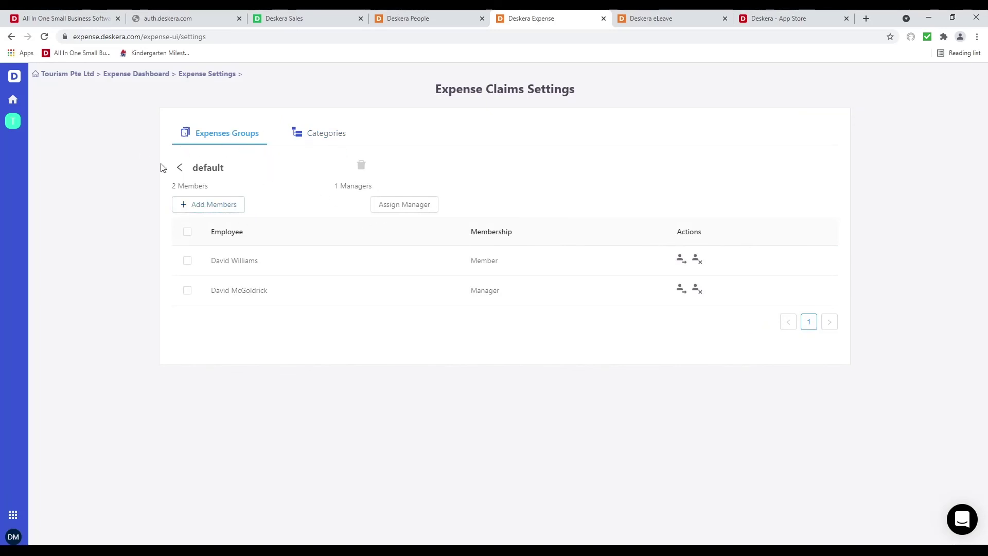
pyautogui.click(179, 167)
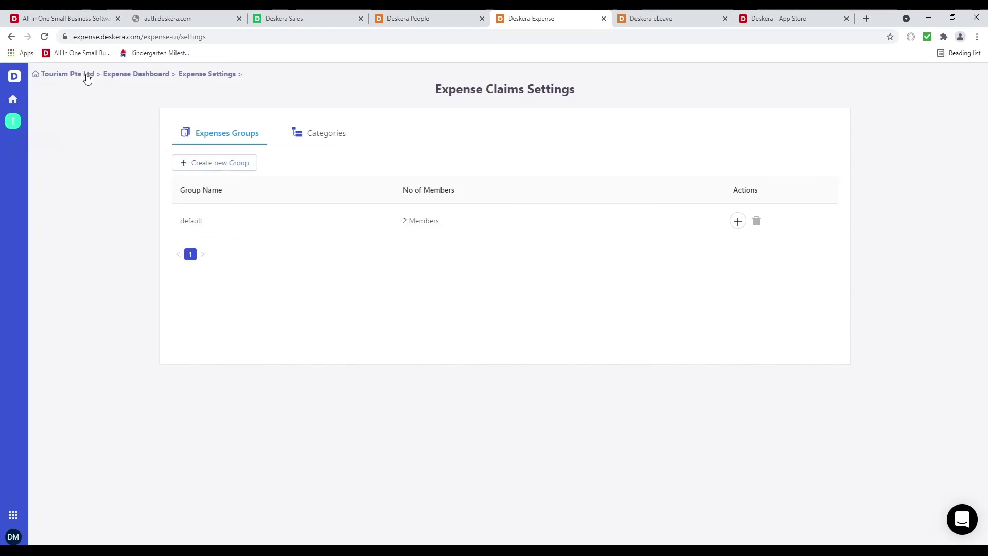
pyautogui.click(123, 76)
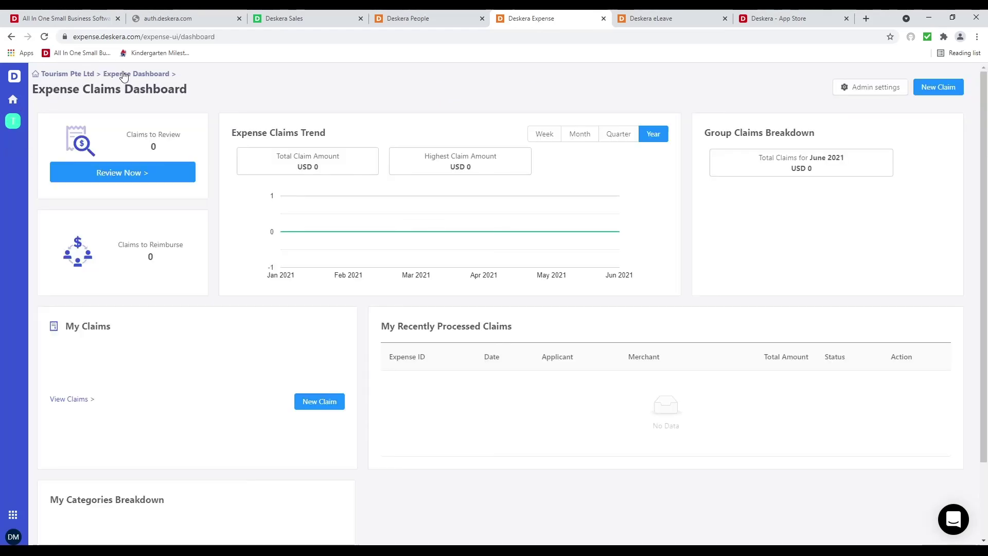